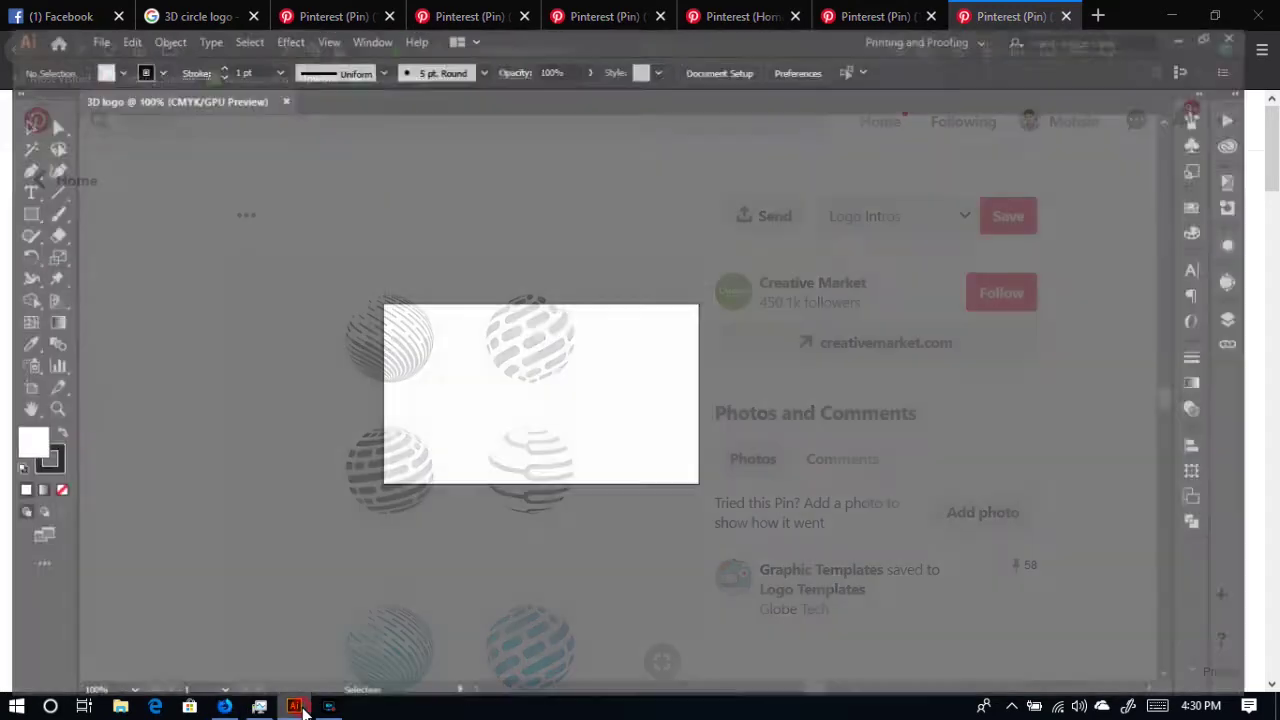
- Switch to Firefox and examine the striped 3D globe logo references across the open Pinterest pages, closing the unneeded Pinterest home page
{"action": "left_click", "coordinate": [225, 706]}
{"action": "scroll", "coordinate": [388, 550], "scroll_direction": "down", "scroll_amount": 2}
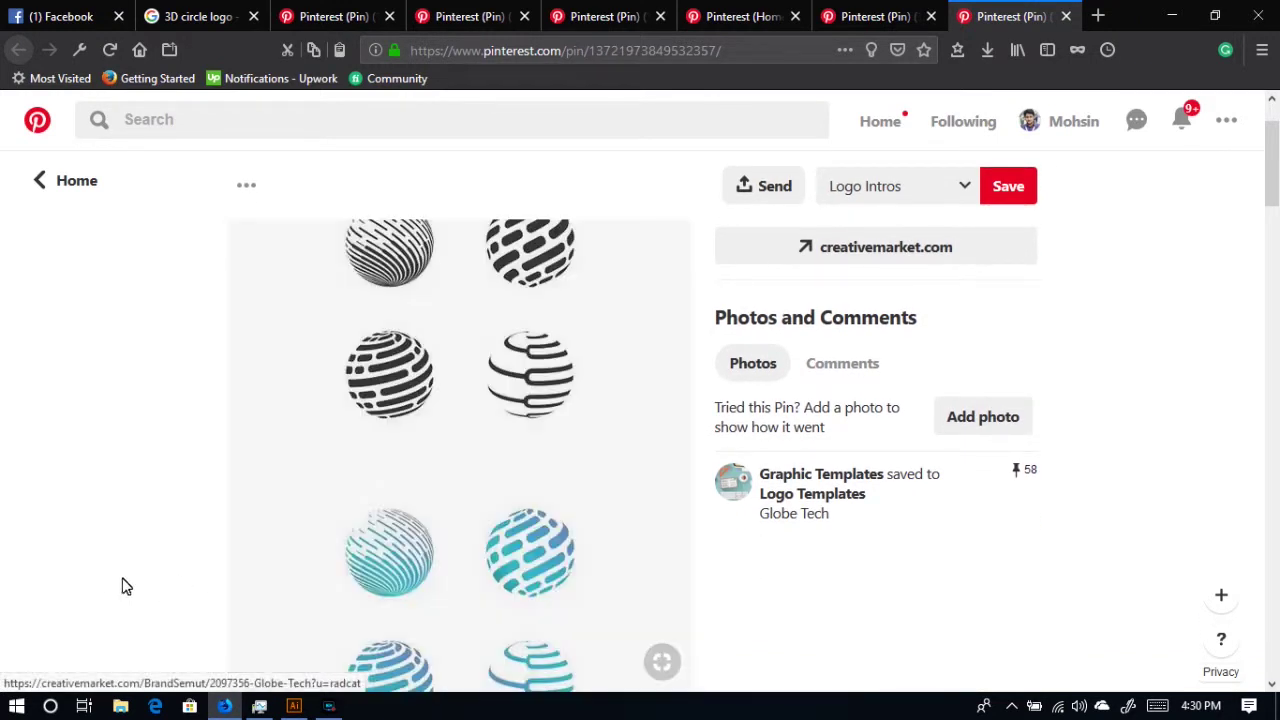
{"action": "scroll", "coordinate": [175, 560], "scroll_direction": "down", "scroll_amount": 2}
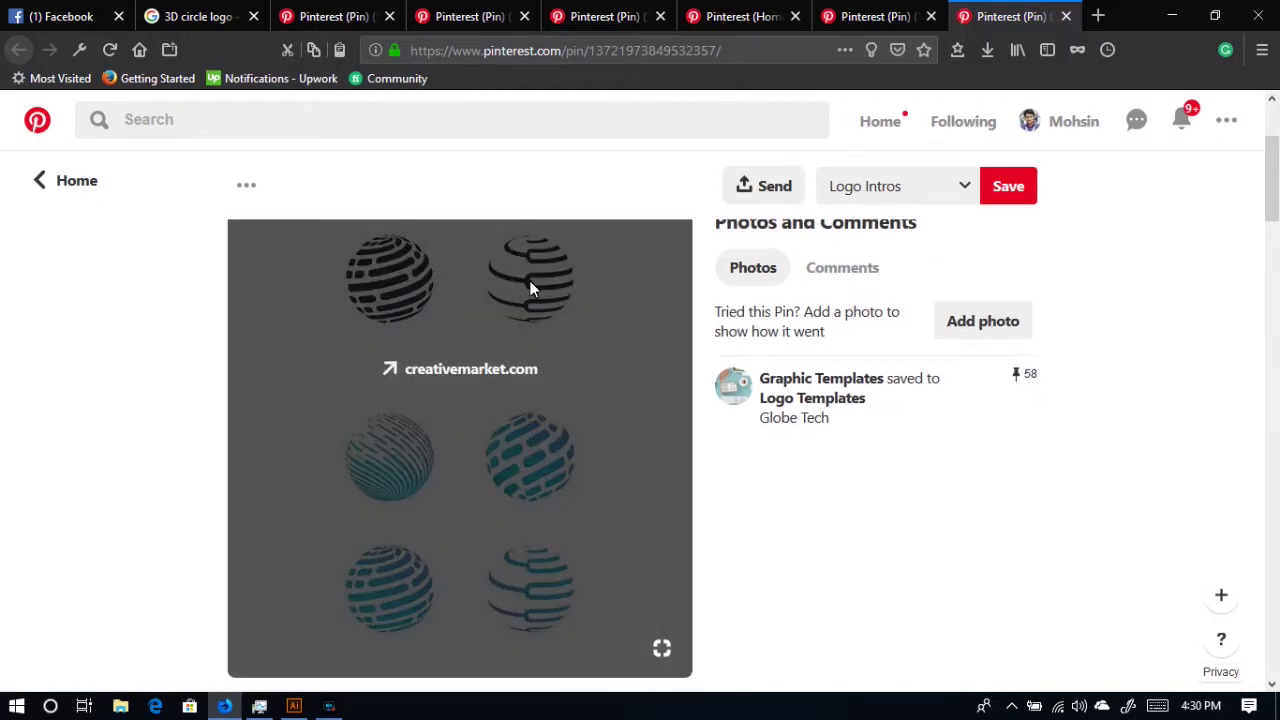
{"action": "scroll", "coordinate": [380, 440], "scroll_direction": "up", "scroll_amount": 2}
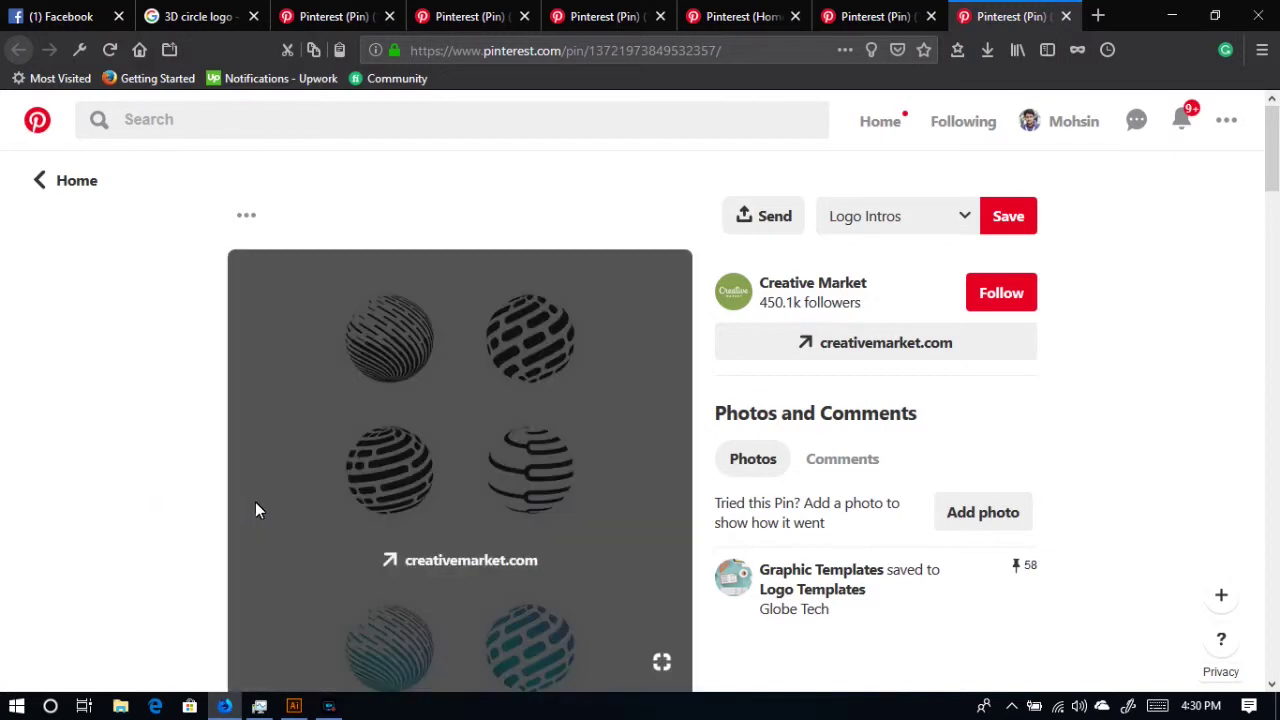
{"action": "scroll", "coordinate": [300, 540], "scroll_direction": "down", "scroll_amount": 2}
{"action": "left_click", "coordinate": [452, 22]}
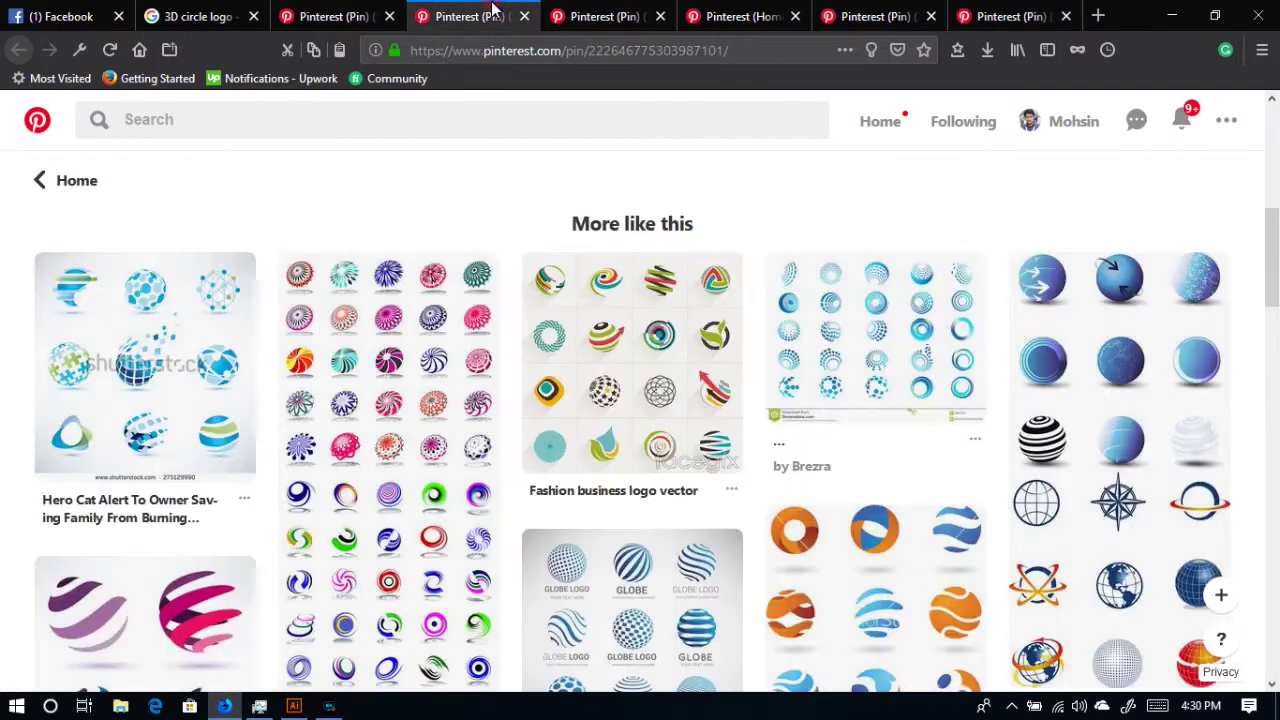
{"action": "scroll", "coordinate": [128, 573], "scroll_direction": "down", "scroll_amount": 2}
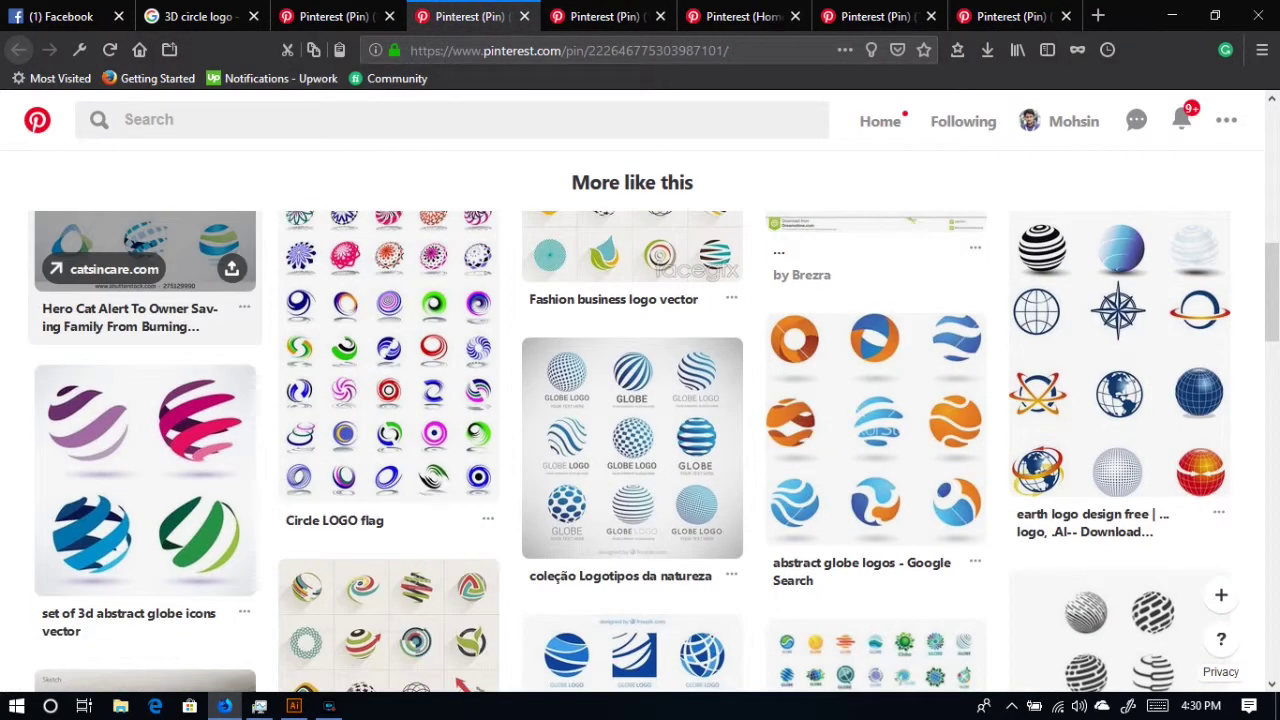
{"action": "left_click", "coordinate": [598, 12]}
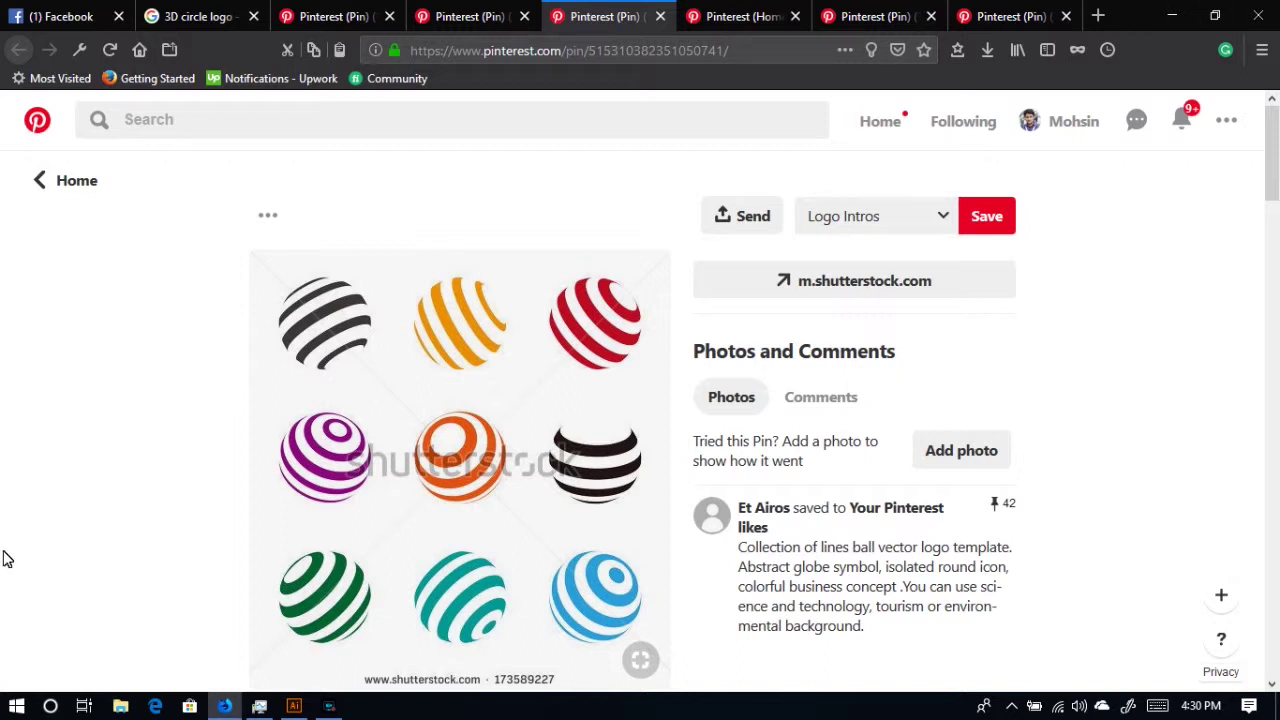
{"action": "left_click", "coordinate": [740, 16]}
{"action": "left_click", "coordinate": [795, 16]}
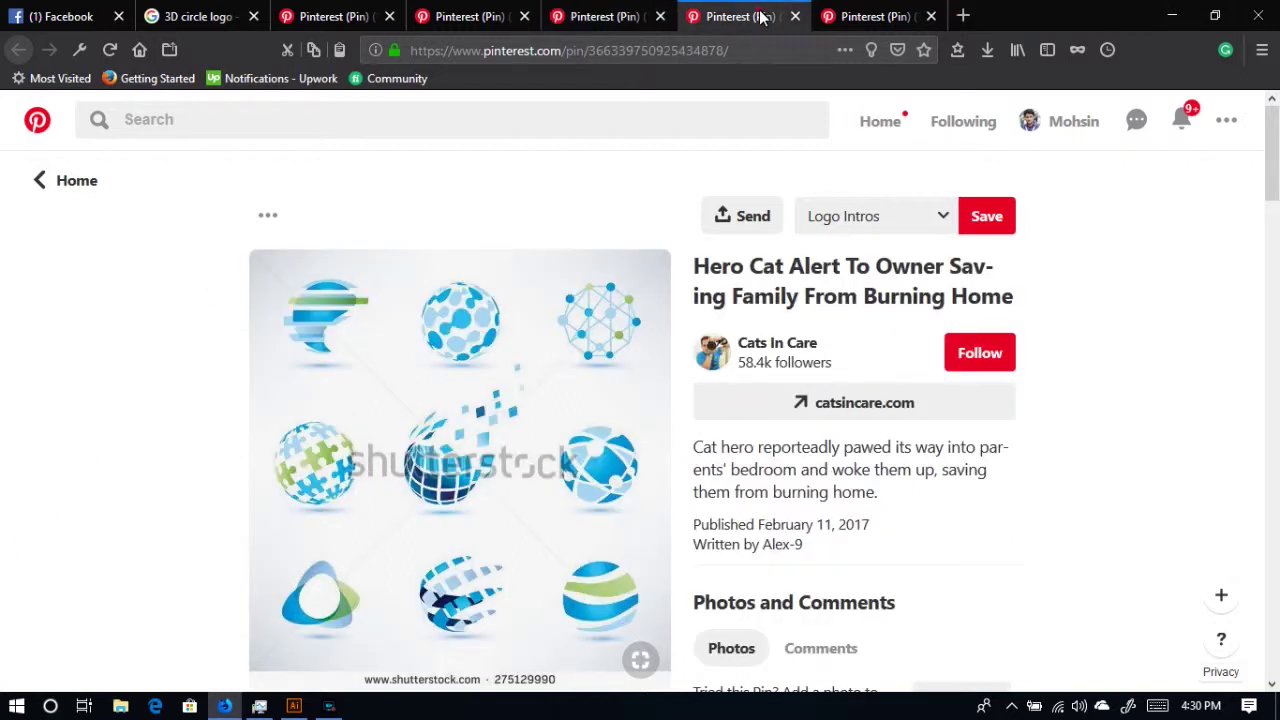
{"action": "left_click", "coordinate": [975, 16]}
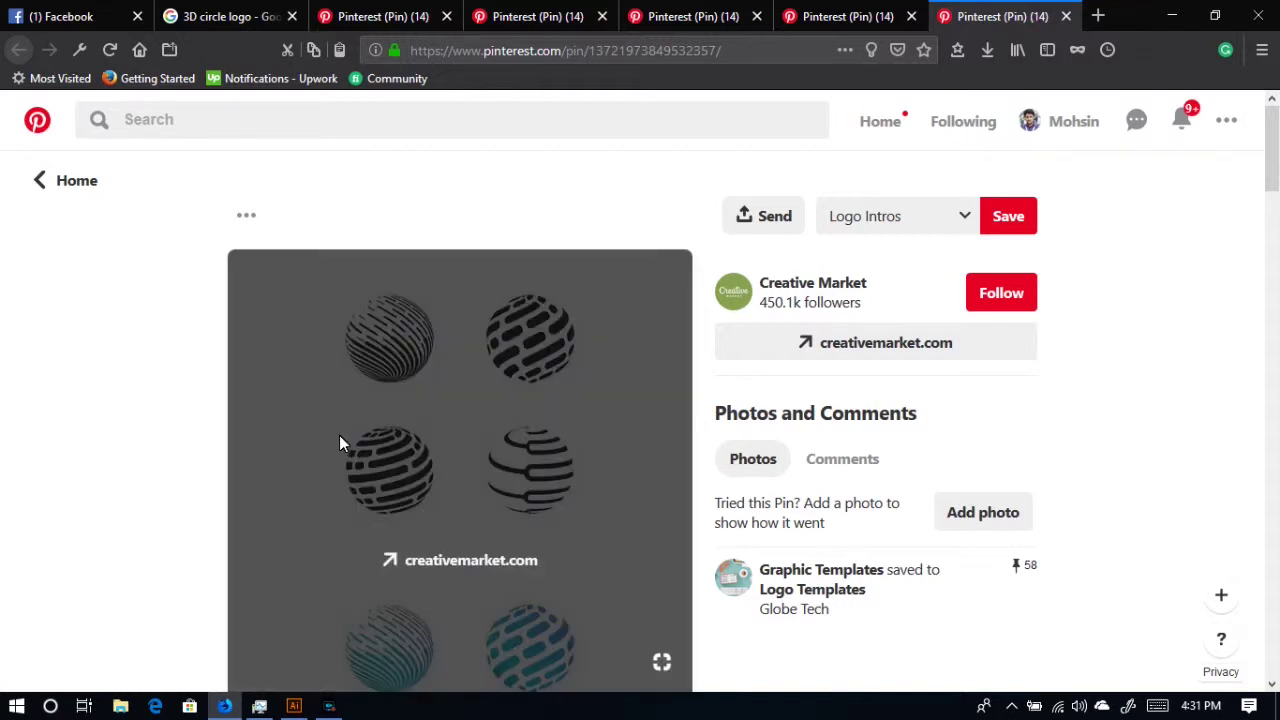
{"action": "scroll", "coordinate": [340, 440], "scroll_direction": "down", "scroll_amount": 3}
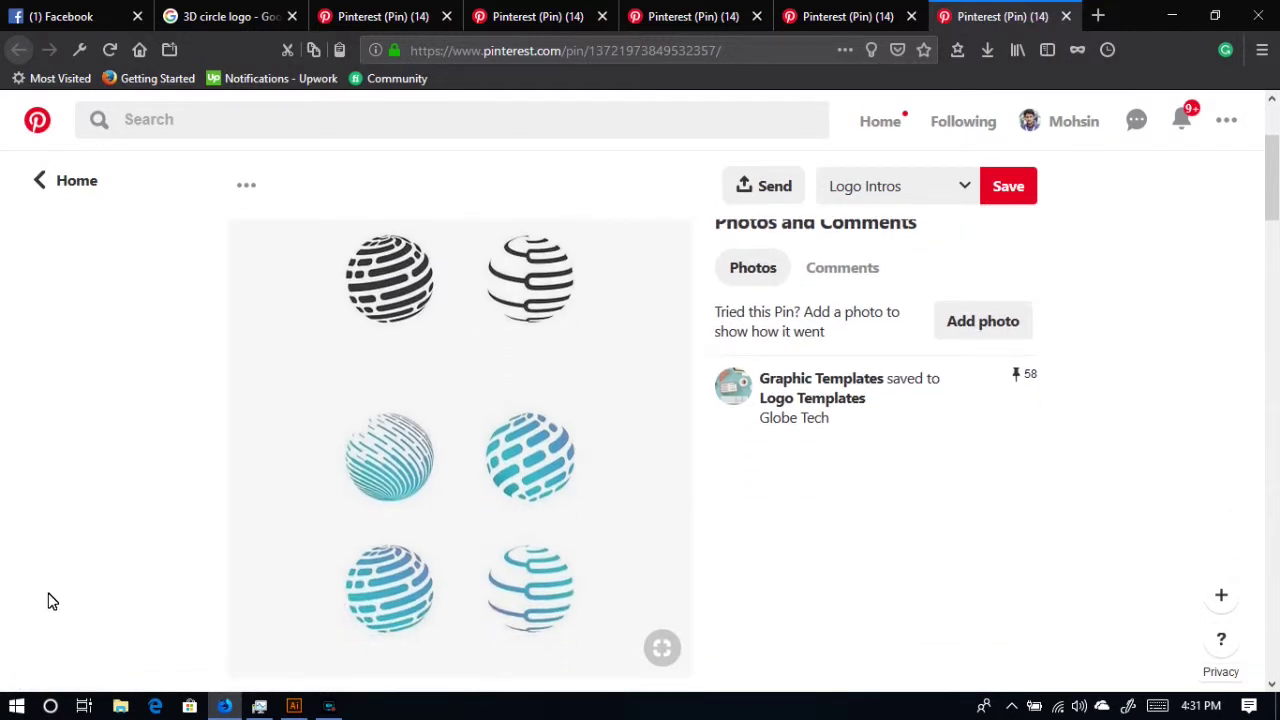
{"action": "left_click", "coordinate": [888, 12]}
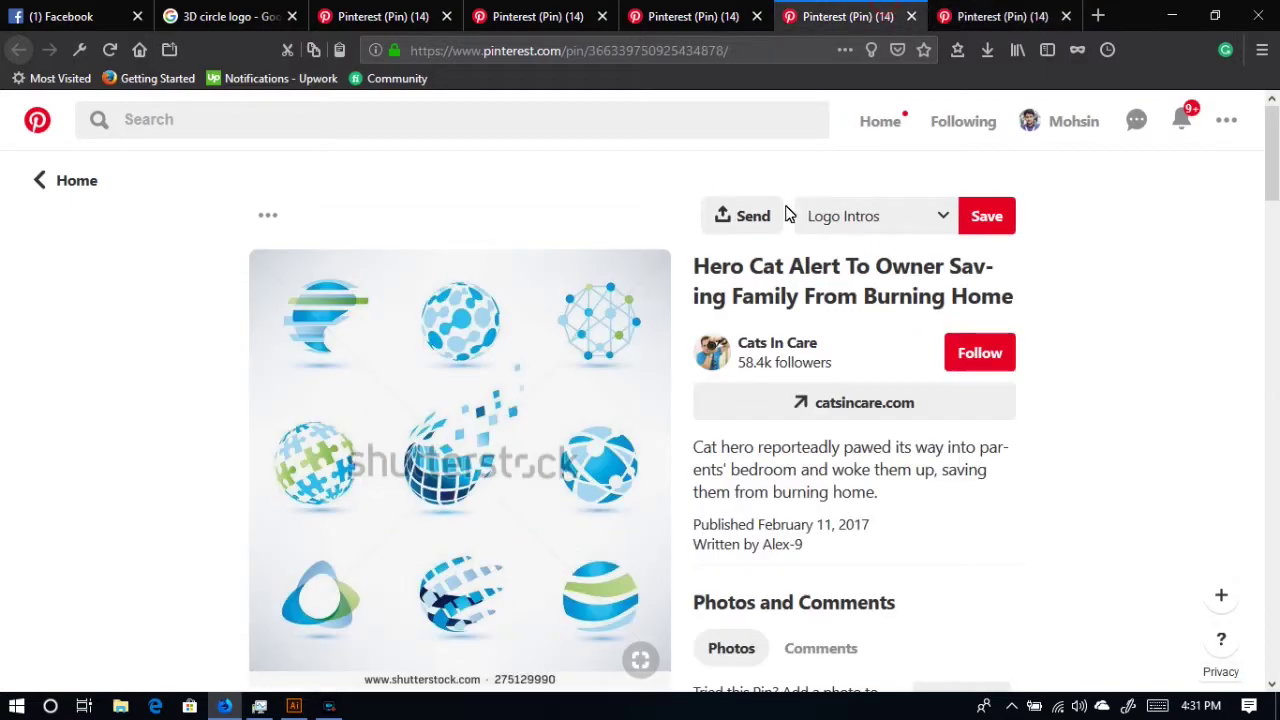
{"action": "left_click", "coordinate": [745, 14]}
- Switch to Illustrator and draw a circle with the Ellipse tool over the artboard's upper-left corner
{"action": "key", "text": "alt+Tab"}
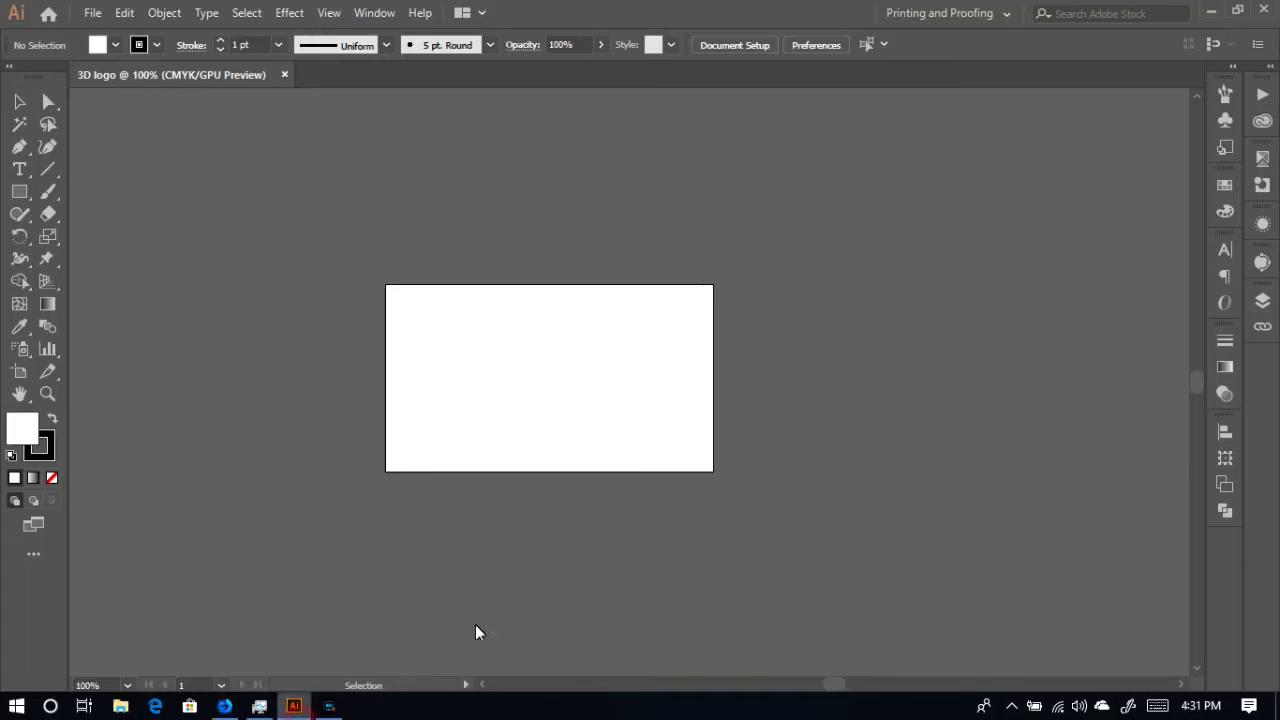
{"action": "left_click", "coordinate": [19, 195]}
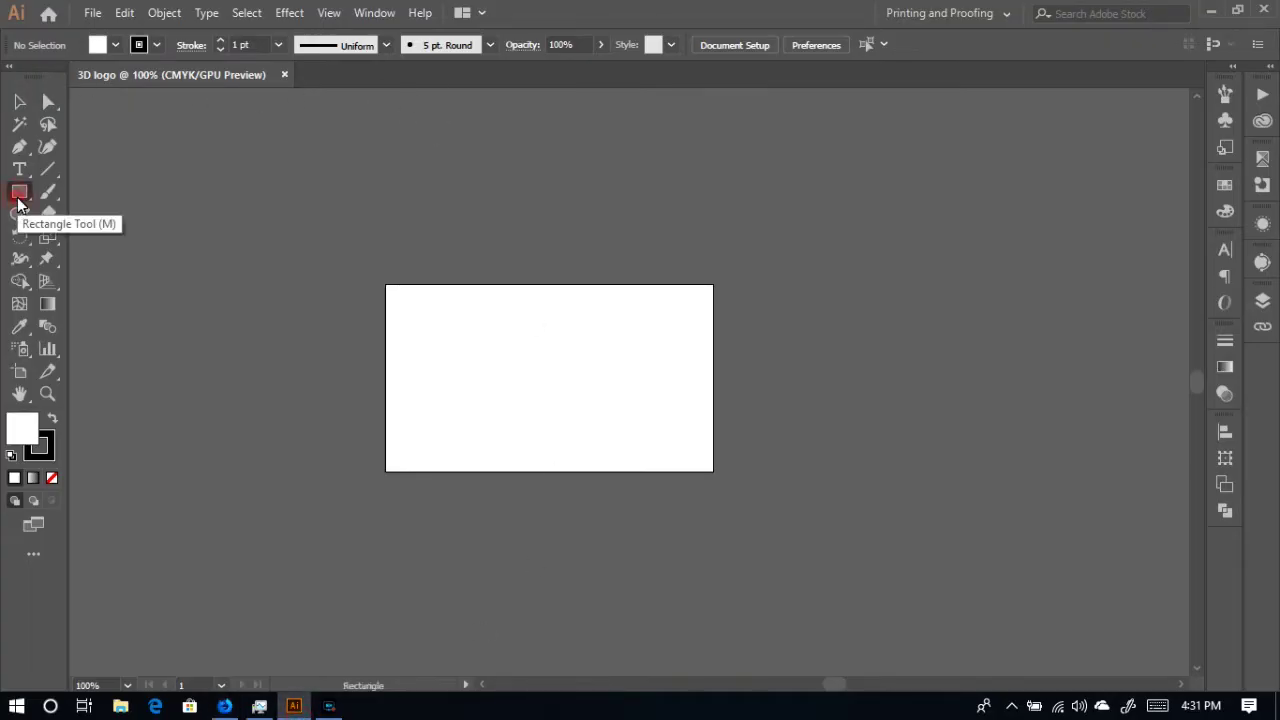
{"action": "left_click", "coordinate": [17, 195]}
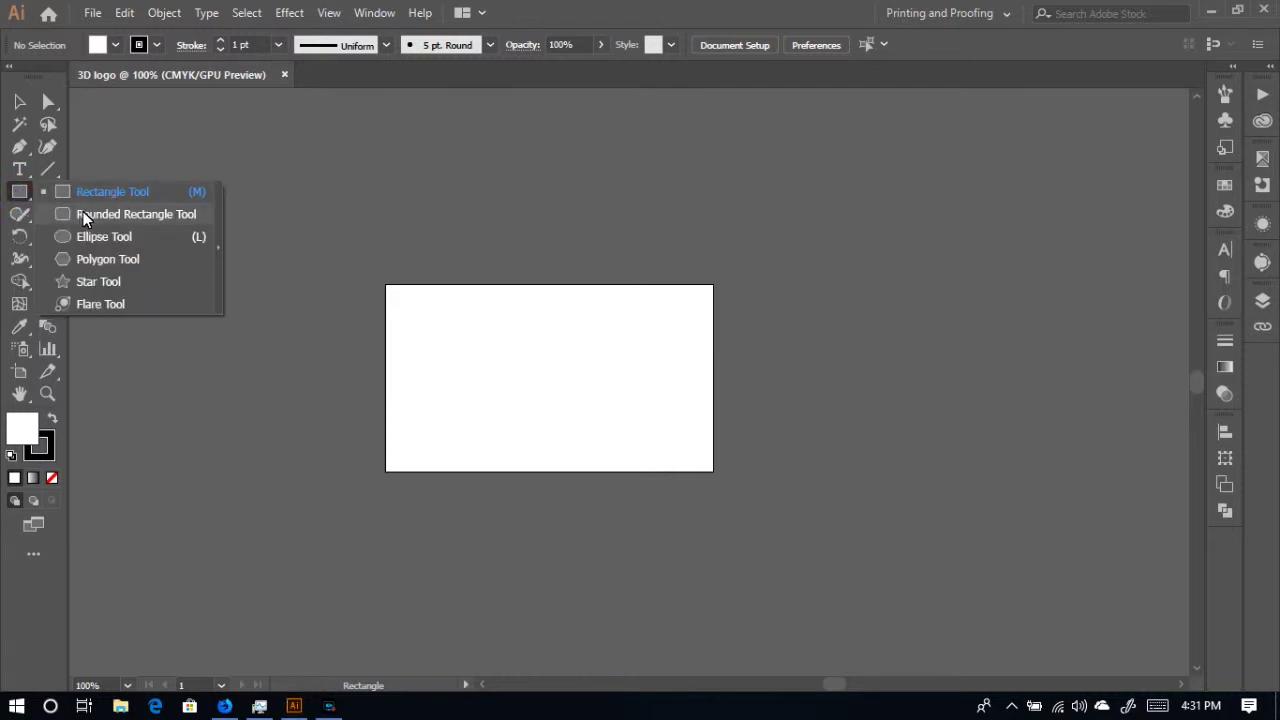
{"action": "left_click", "coordinate": [84, 237]}
{"action": "mouse_move", "coordinate": [353, 191]}
{"action": "left_mouse_down"}
{"action": "mouse_move", "coordinate": [495, 263]}
{"action": "mouse_move", "coordinate": [473, 300]}
{"action": "left_mouse_up"}
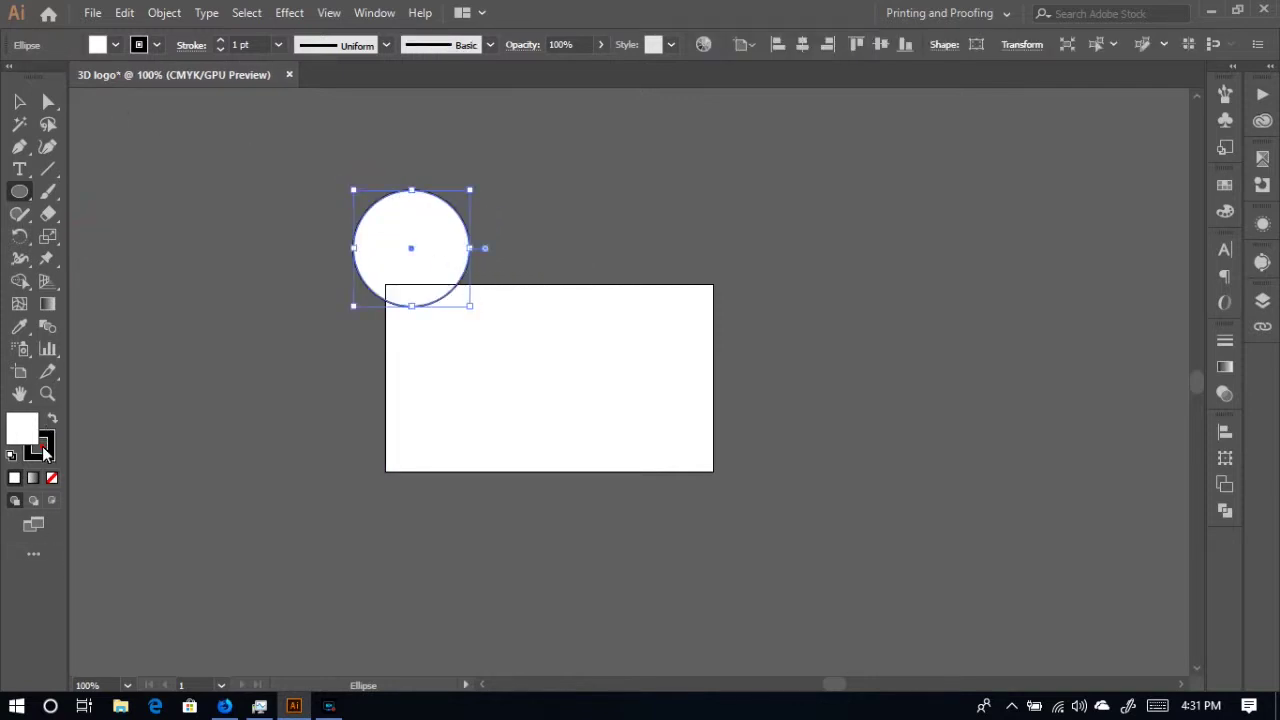
- Remove the circle's stroke, keep its white fill, and move it off the artboard onto the empty canvas to the left
{"action": "left_click", "coordinate": [43, 449]}
{"action": "left_click", "coordinate": [52, 478]}
{"action": "left_click", "coordinate": [24, 424]}
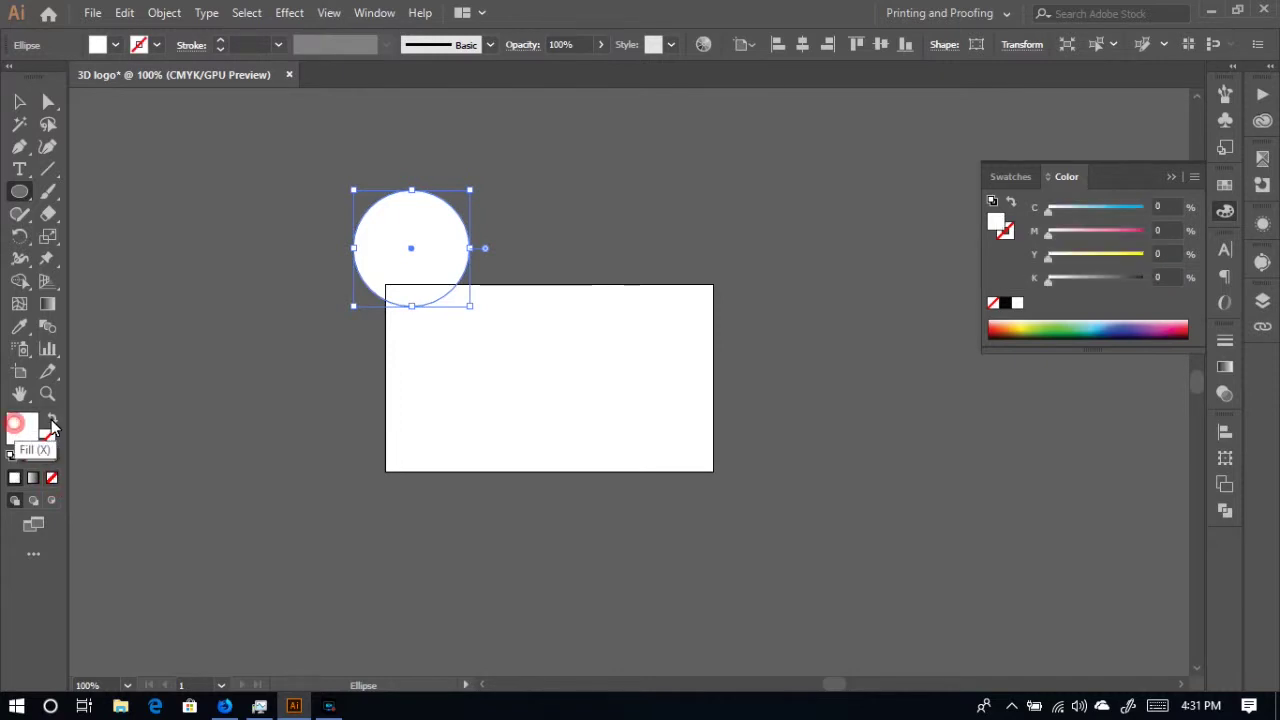
{"action": "left_click_drag", "start_coordinate": [283, 324], "coordinate": [760, 466]}
{"action": "left_click_drag", "start_coordinate": [915, 397], "coordinate": [618, 373]}
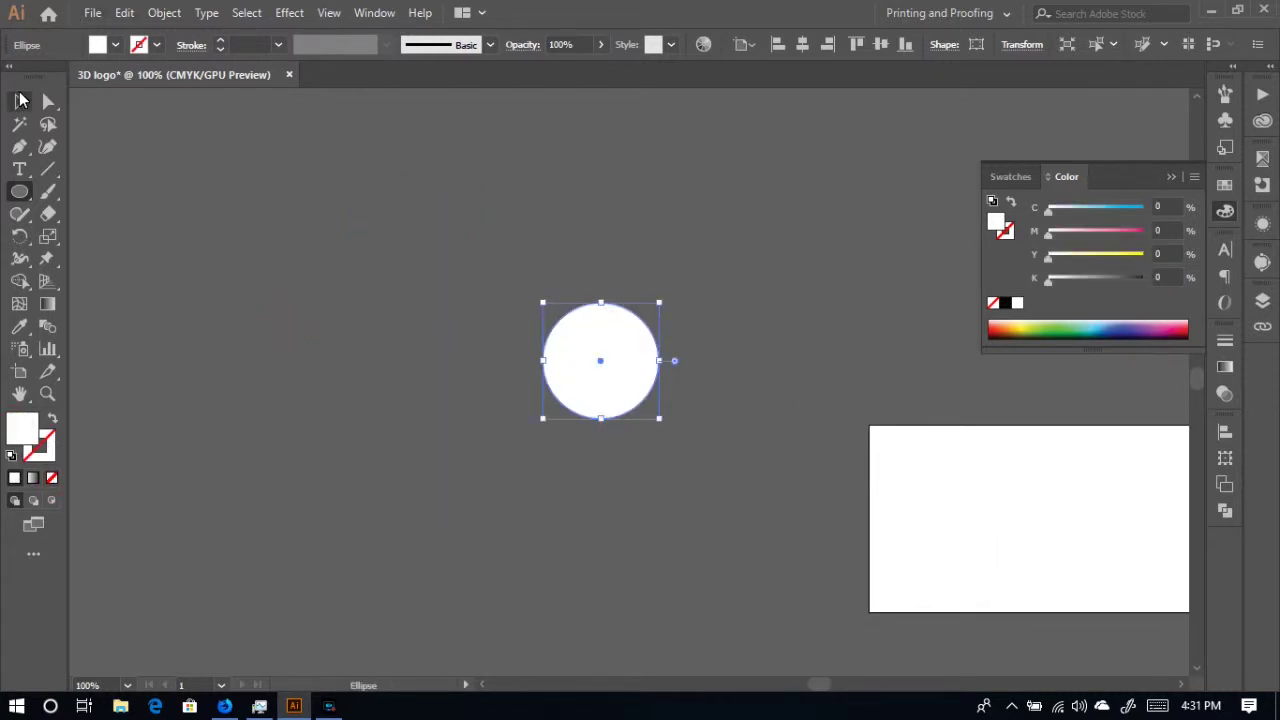
- Show the rulers and place a vertical guide through the centre of the circle
{"action": "left_click", "coordinate": [20, 100]}
{"action": "key", "text": "a"}
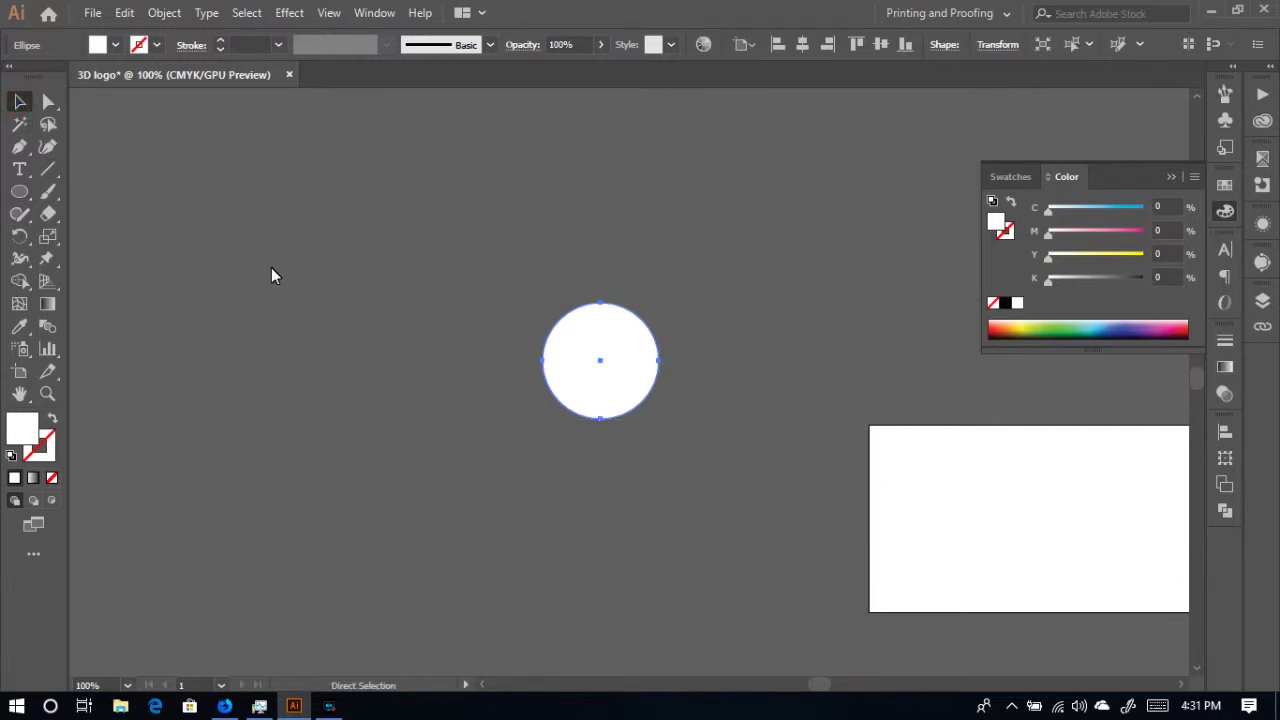
{"action": "key", "text": "ctrl+r"}
{"action": "left_click_drag", "start_coordinate": [83, 251], "coordinate": [352, 275]}
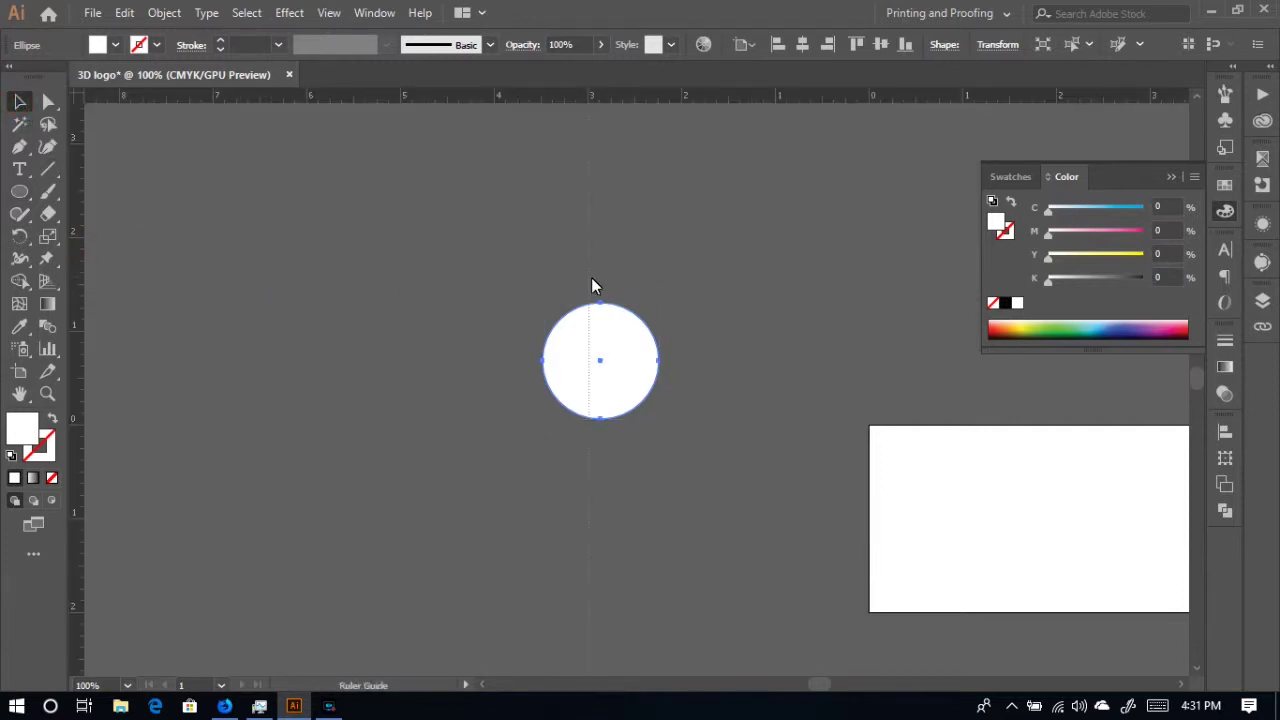
{"action": "left_click_drag", "start_coordinate": [601, 285], "coordinate": [602, 284]}
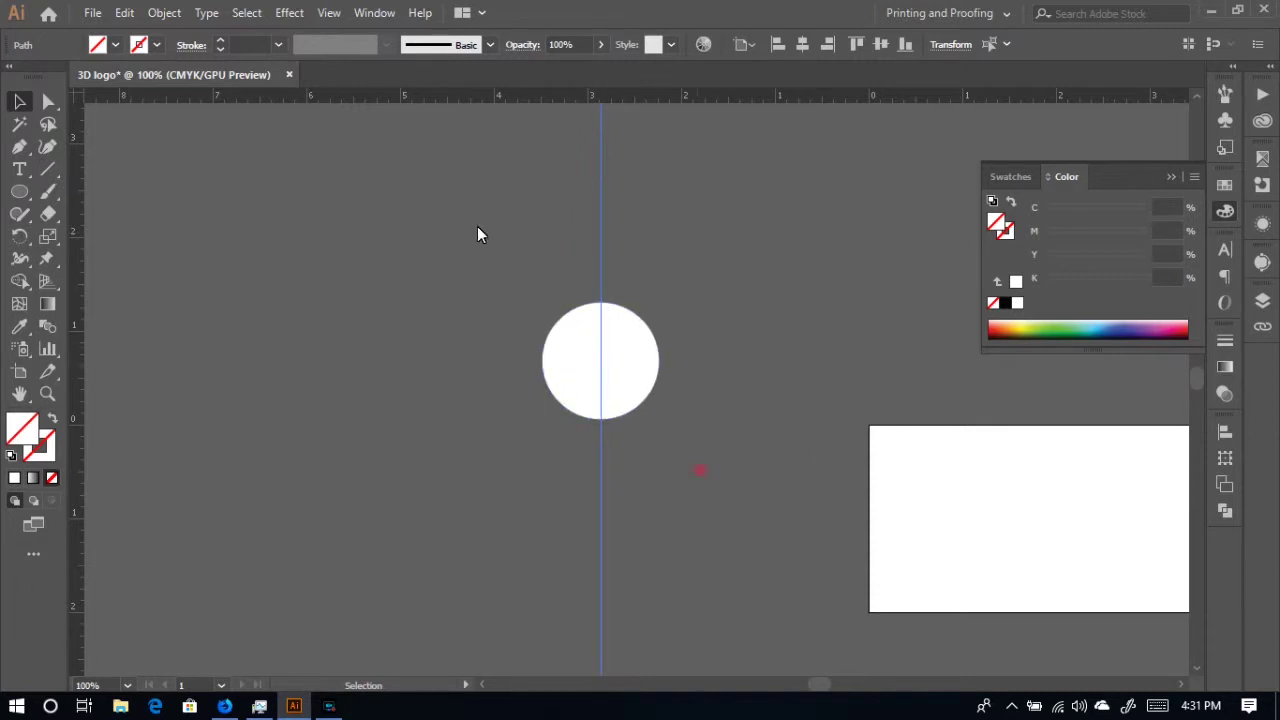
- Select the circle together with the vertical line and align their horizontal centres
{"action": "left_click_drag", "start_coordinate": [503, 274], "coordinate": [700, 470]}
{"action": "left_click", "coordinate": [741, 44]}
{"action": "left_click", "coordinate": [756, 64]}
{"action": "left_click", "coordinate": [1226, 511]}
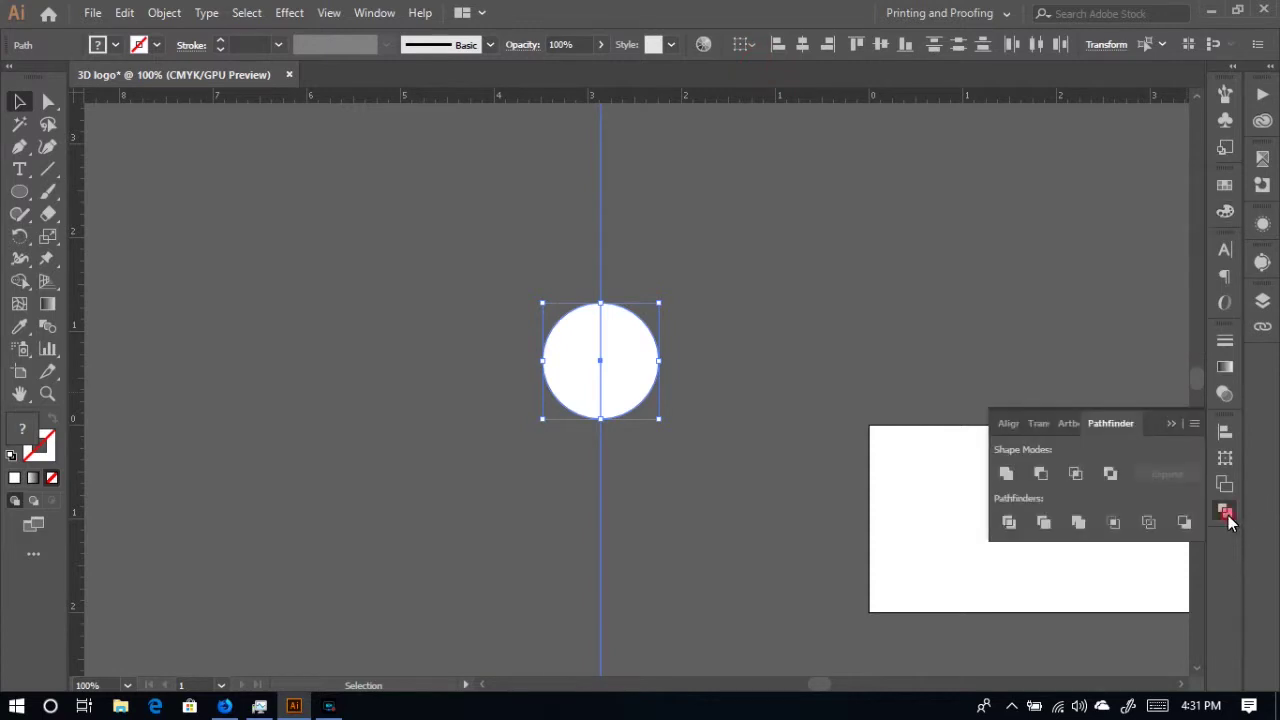
{"action": "left_click", "coordinate": [1225, 433]}
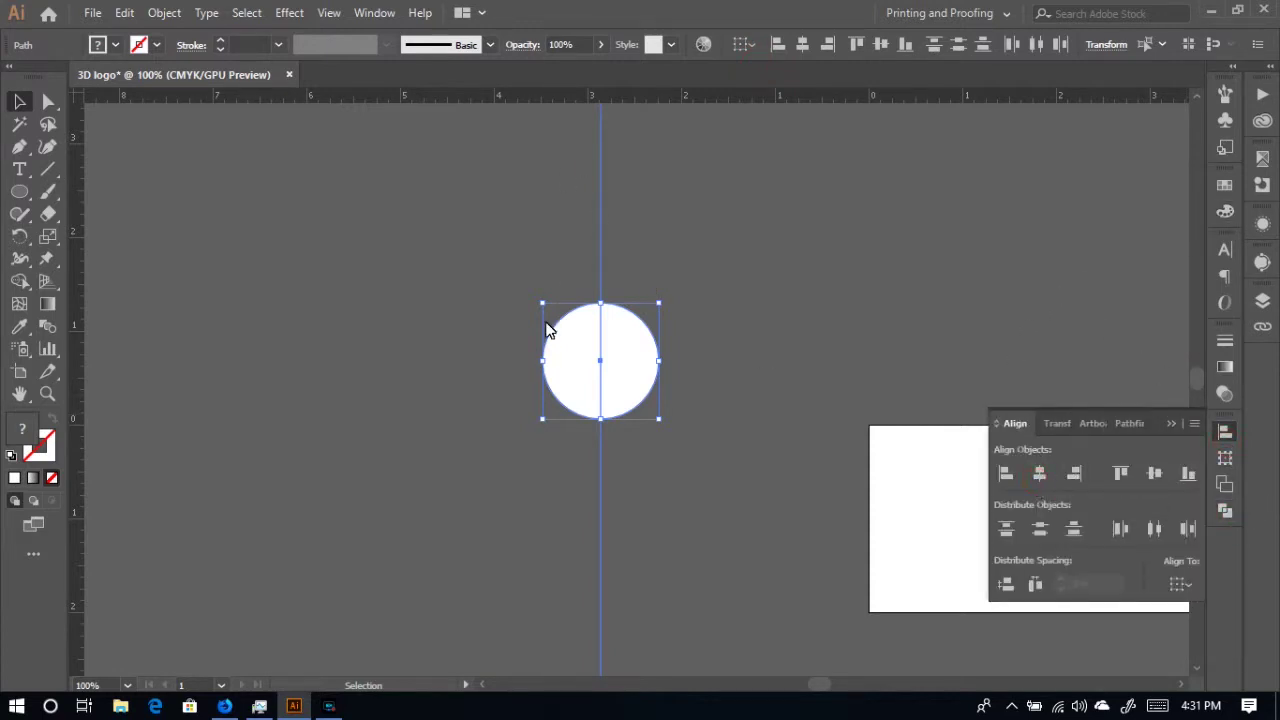
- Divide the circle along the vertical line with Pathfinder and ungroup the resulting pieces
{"action": "left_click", "coordinate": [1226, 512]}
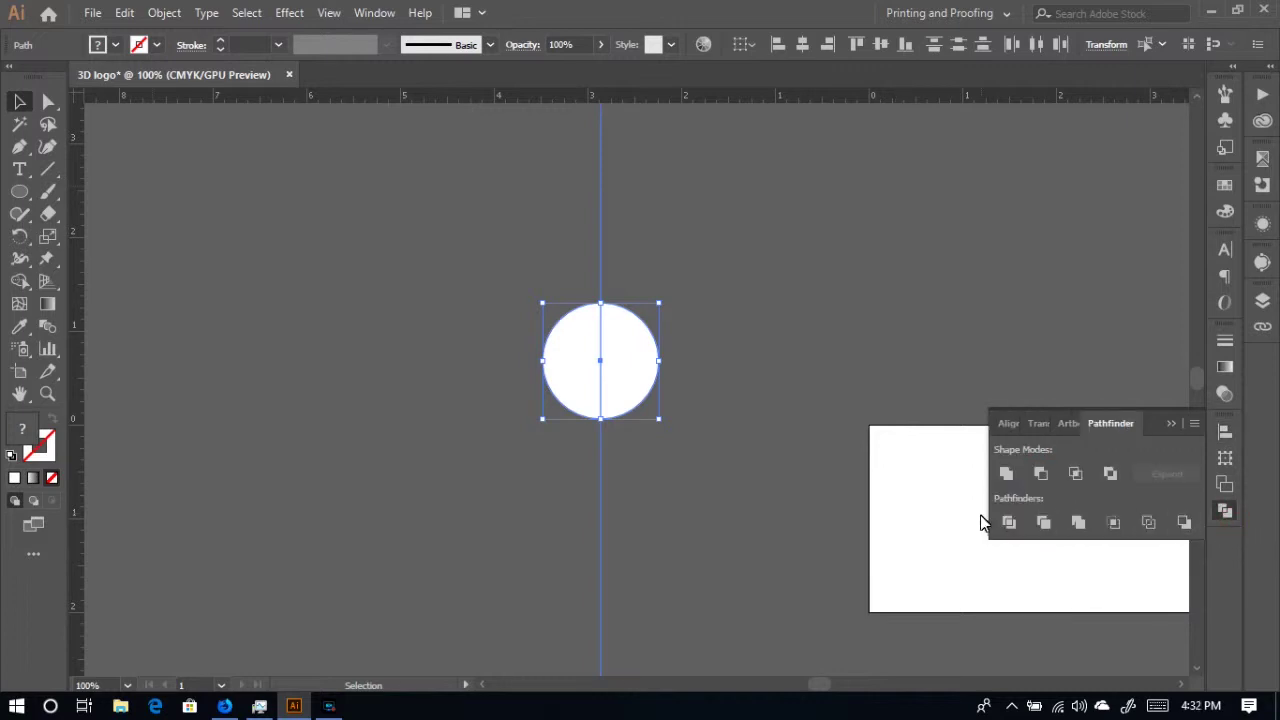
{"action": "left_click", "coordinate": [1010, 522]}
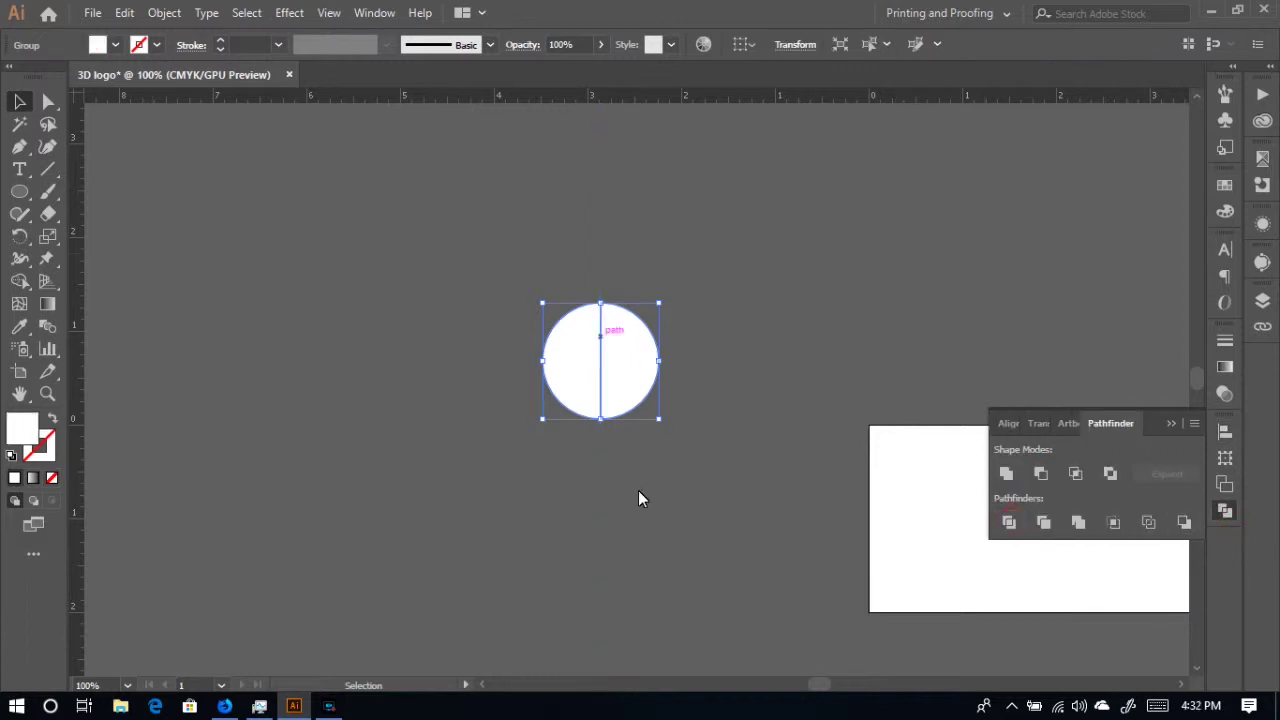
{"action": "right_click", "coordinate": [603, 372]}
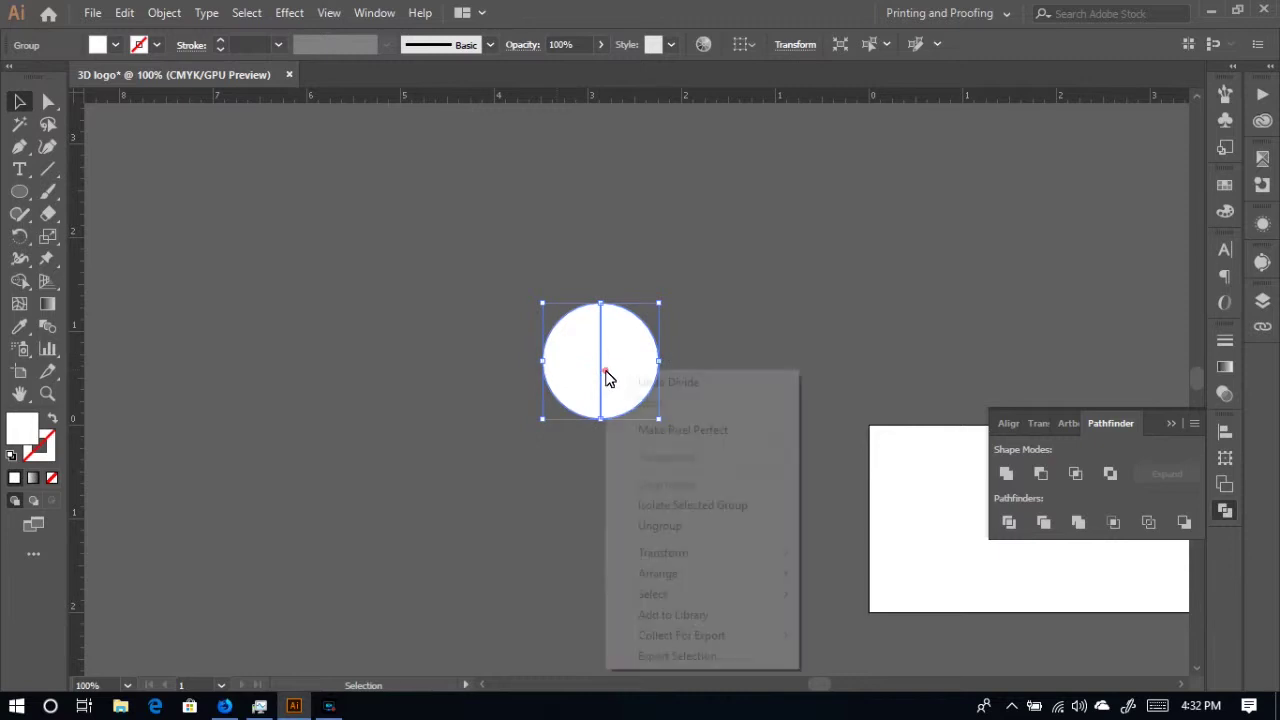
{"action": "left_click", "coordinate": [676, 528]}
- Pull the left half of the circle away and delete it, keeping only the right half
{"action": "left_click", "coordinate": [681, 479]}
{"action": "left_click_drag", "start_coordinate": [583, 366], "coordinate": [390, 347]}
{"action": "key", "text": "Delete"}
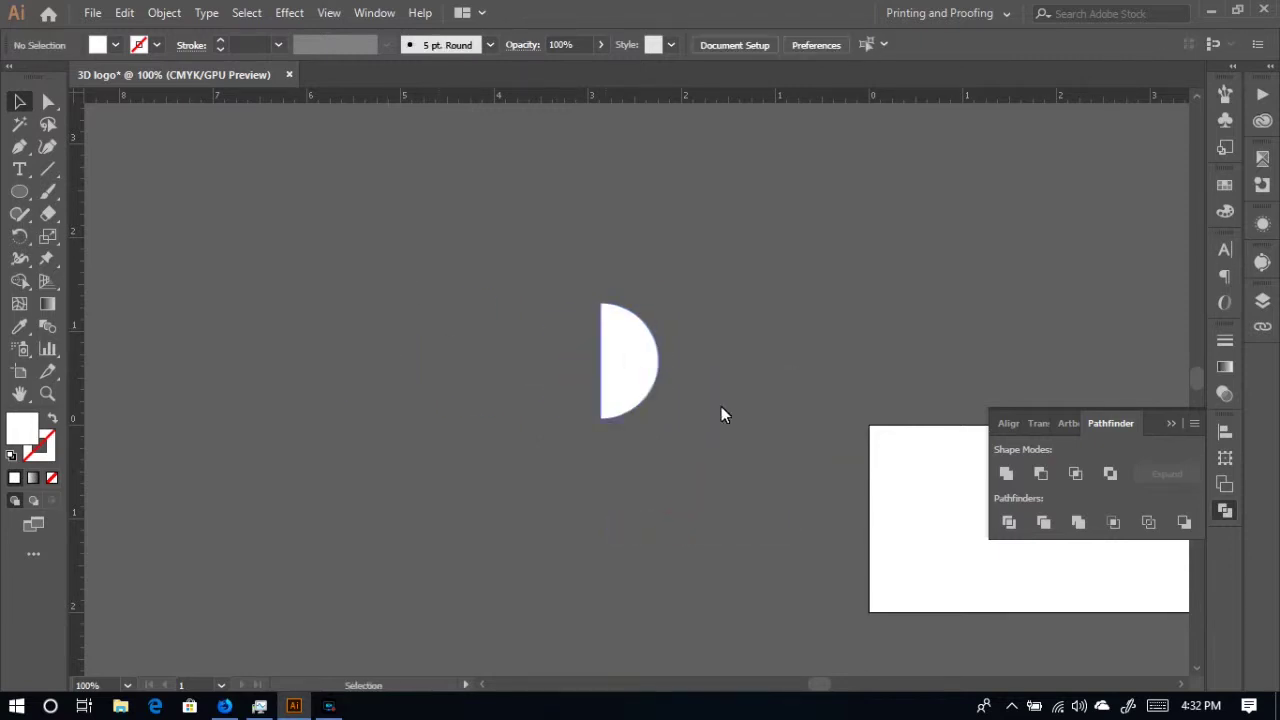
- Move the half circle up and to the left on the empty canvas and activate the Type tool
{"action": "left_click_drag", "start_coordinate": [633, 386], "coordinate": [619, 312]}
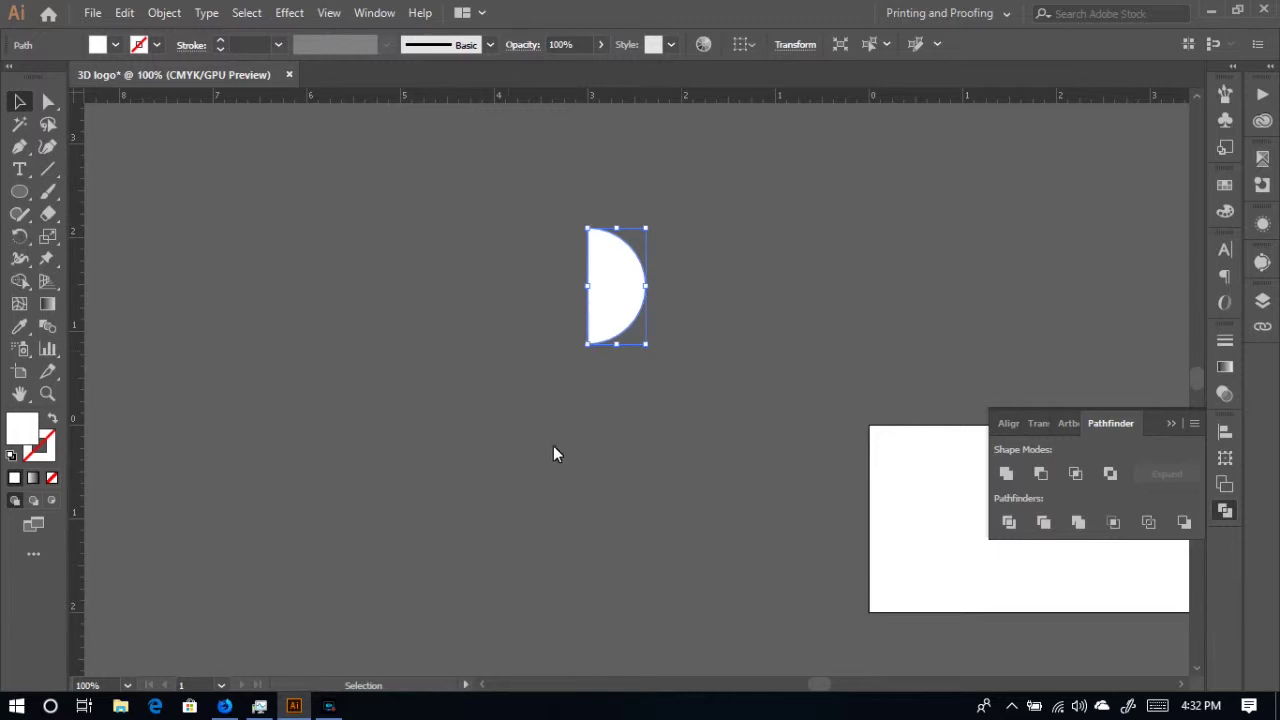
{"action": "left_click_drag", "start_coordinate": [637, 298], "coordinate": [540, 293]}
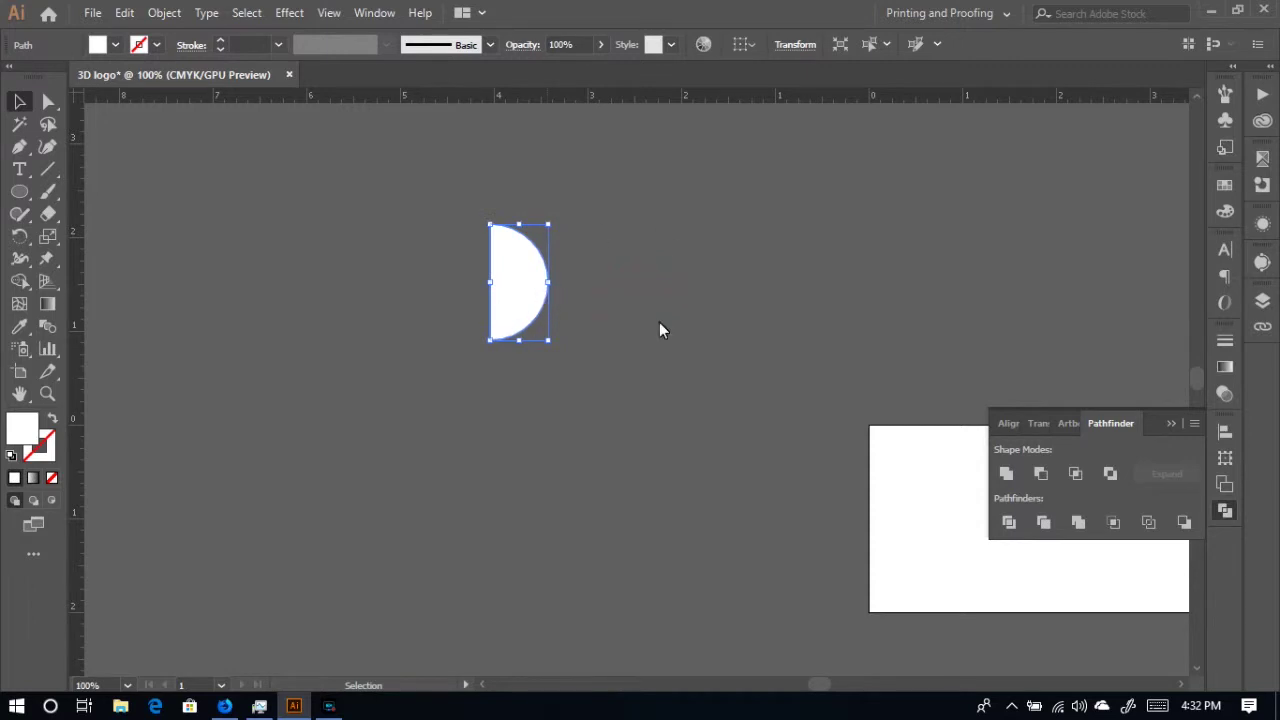
{"action": "scroll", "coordinate": [137, 427], "scroll_direction": "down", "scroll_amount": 1}
{"action": "left_click", "coordinate": [19, 169]}
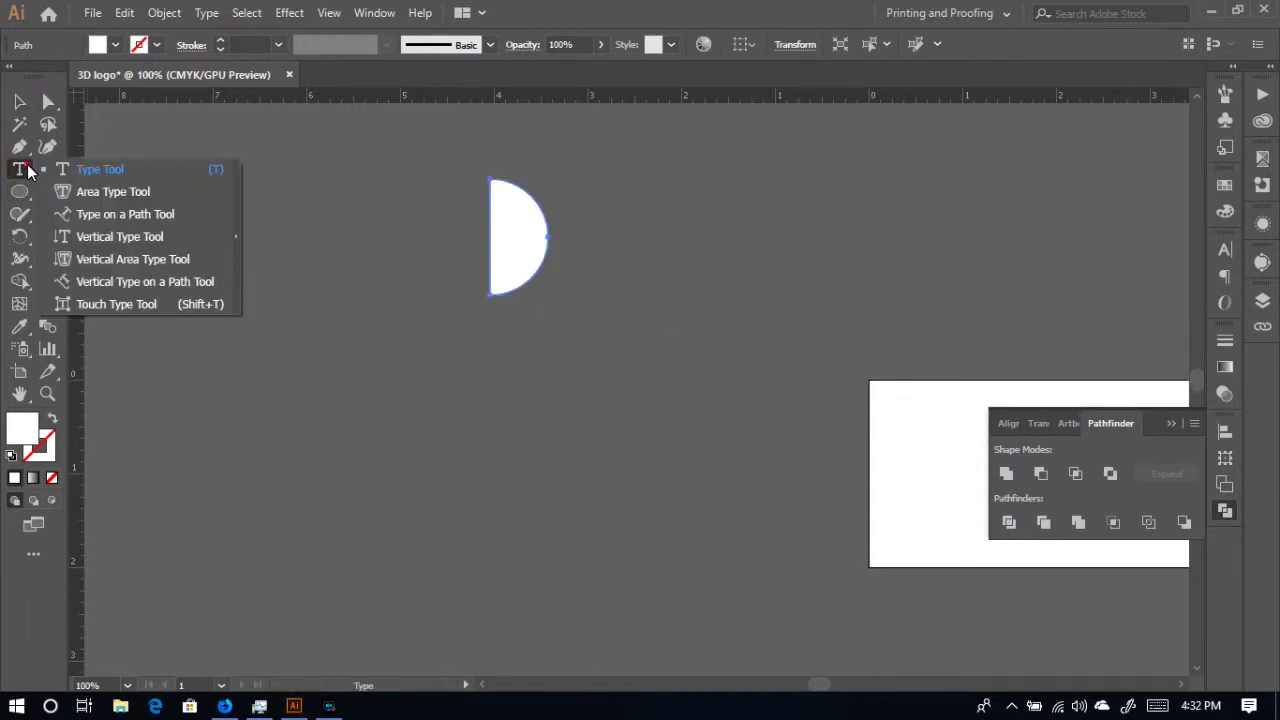
{"action": "left_click", "coordinate": [24, 169]}
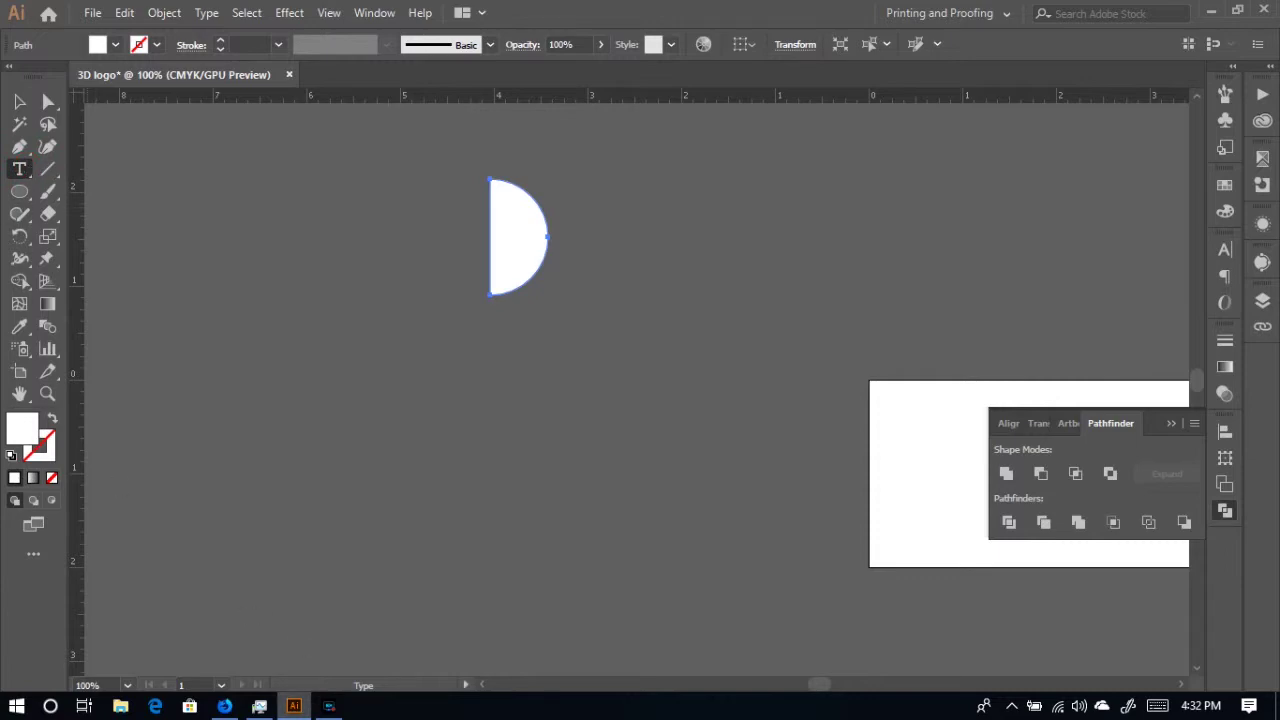
- Switch to Firefox and examine the similar globe logo designs suggested on the second Pinterest pin page
{"action": "left_click", "coordinate": [224, 706]}
{"action": "left_click", "coordinate": [538, 16]}
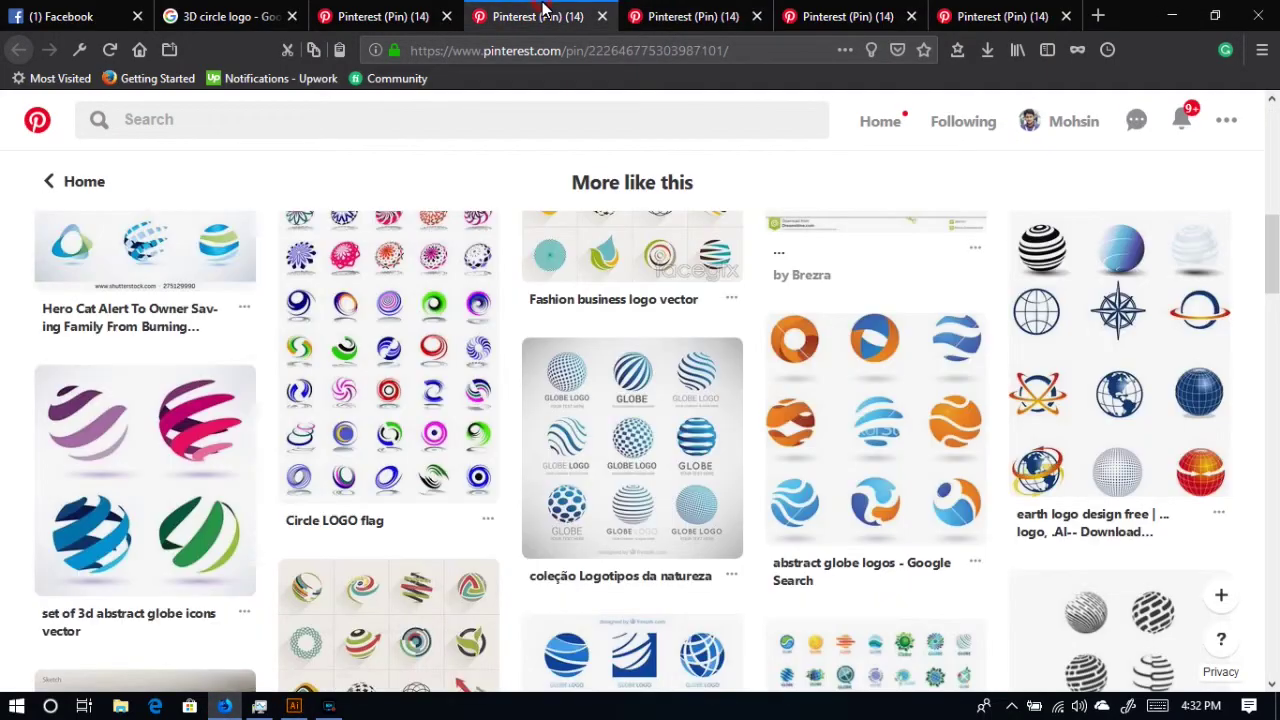
{"action": "scroll", "coordinate": [535, 403], "scroll_direction": "up", "scroll_amount": 2}
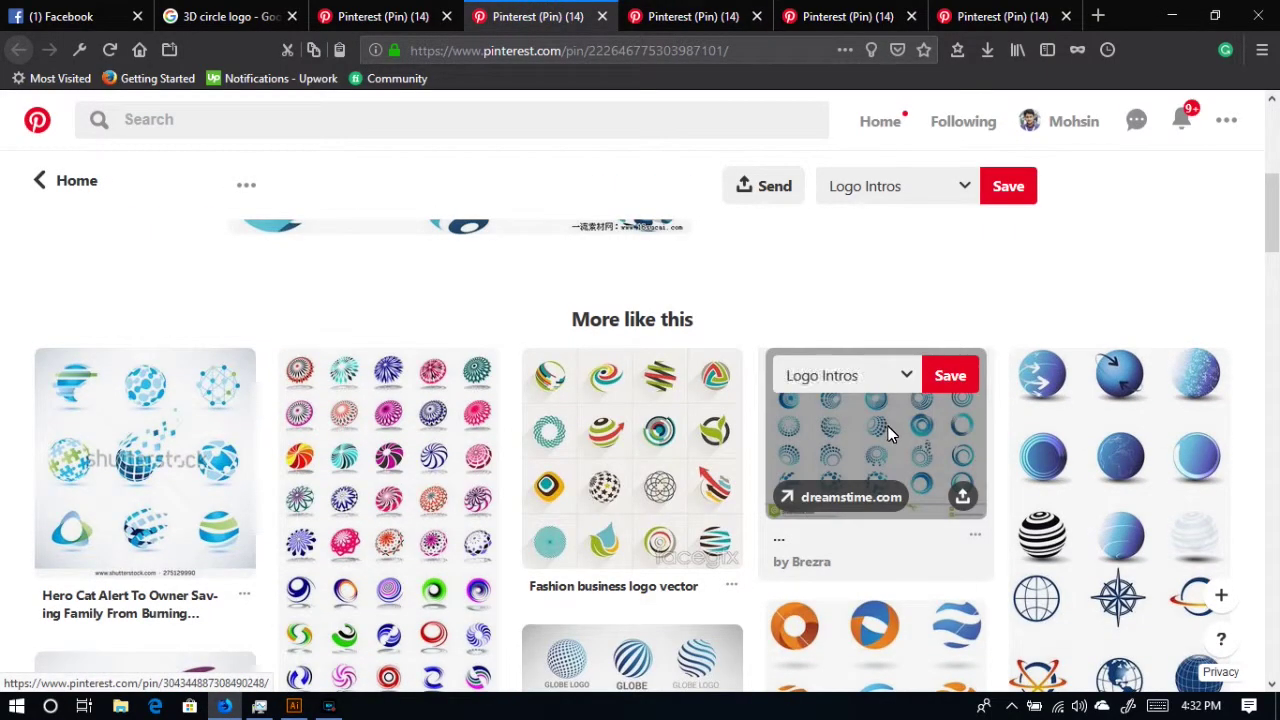
{"action": "scroll", "coordinate": [887, 428], "scroll_direction": "down", "scroll_amount": 2}
{"action": "scroll", "coordinate": [890, 437], "scroll_direction": "down", "scroll_amount": 4}
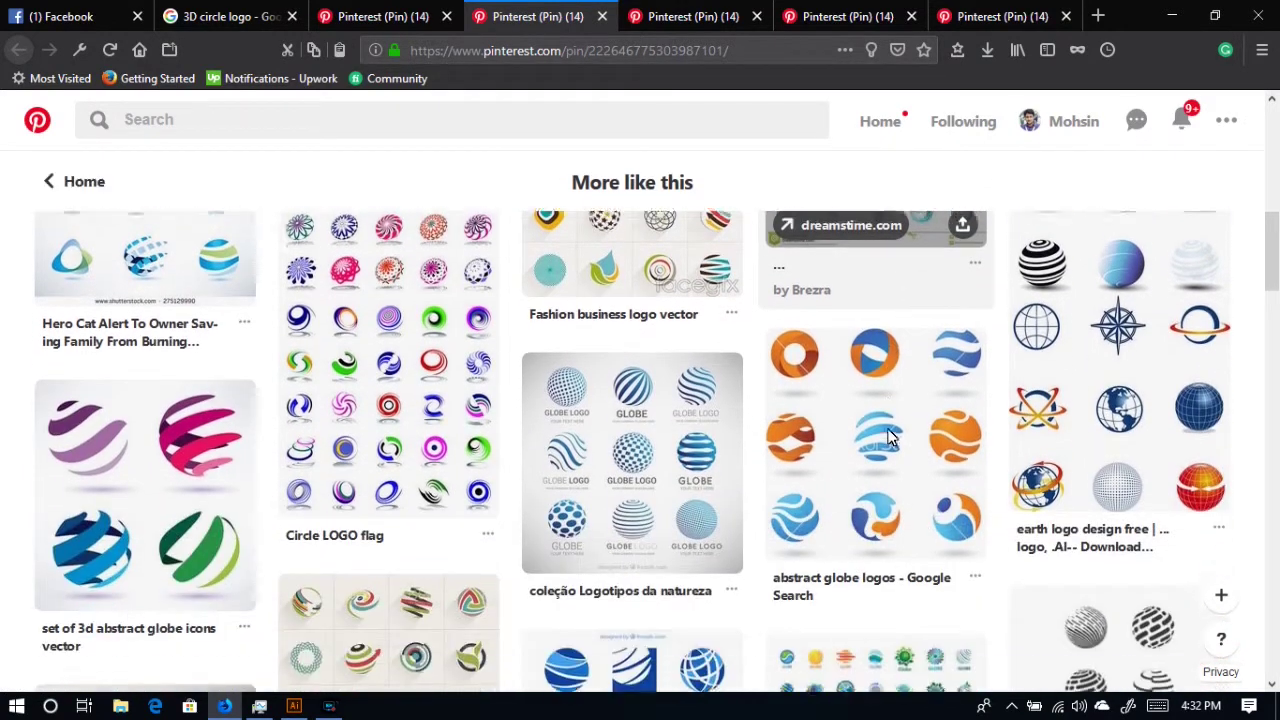
{"action": "scroll", "coordinate": [887, 428], "scroll_direction": "down", "scroll_amount": 2}
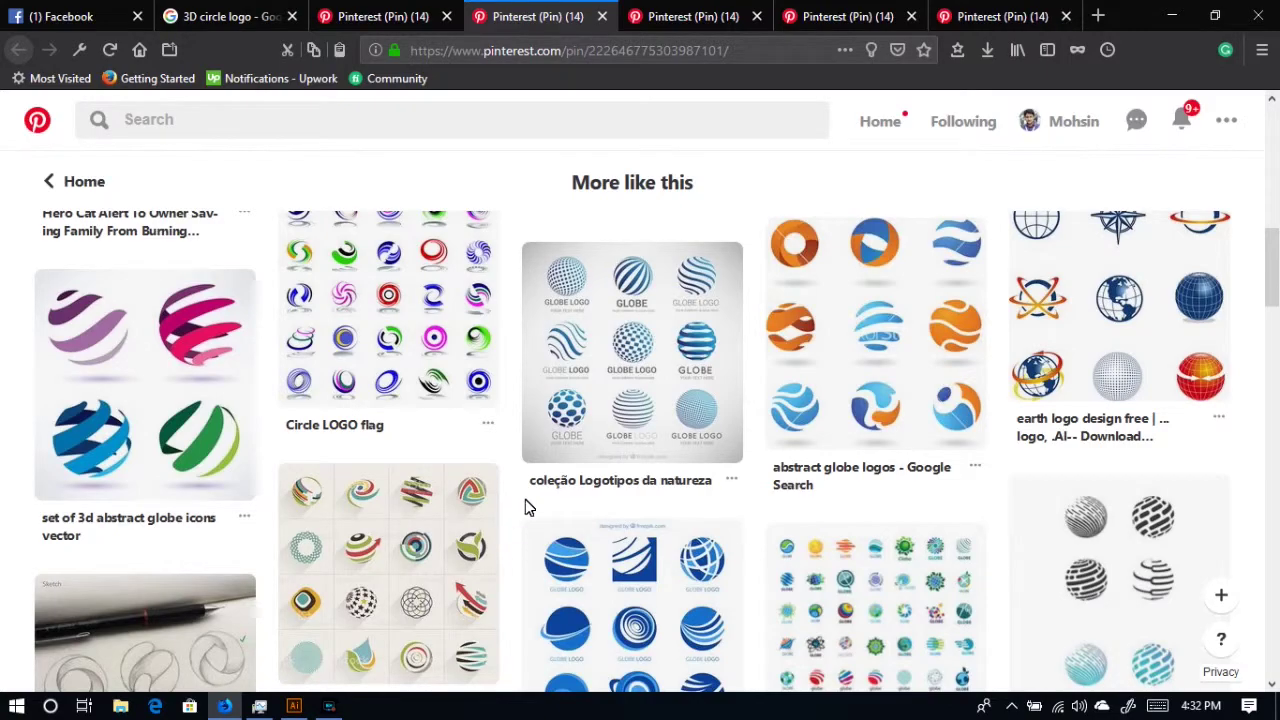
{"action": "scroll", "coordinate": [538, 488], "scroll_direction": "down", "scroll_amount": 4}
{"action": "scroll", "coordinate": [538, 485], "scroll_direction": "down", "scroll_amount": 6}
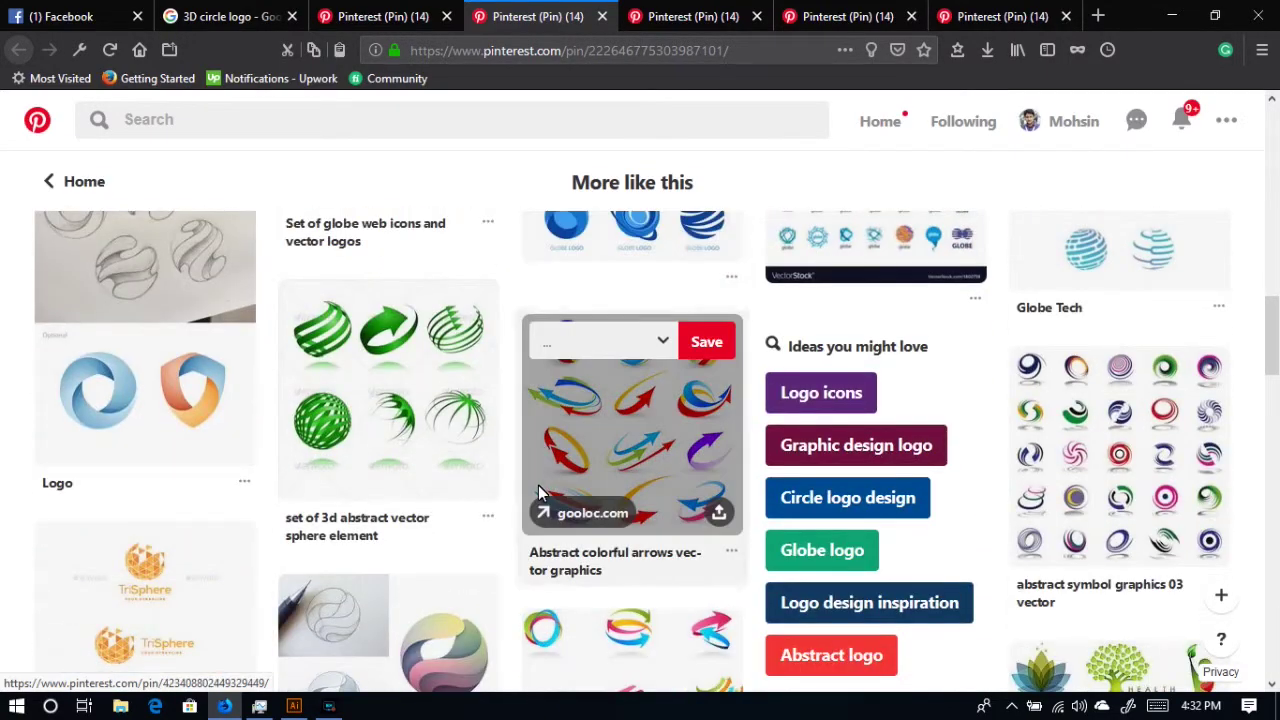
{"action": "scroll", "coordinate": [532, 485], "scroll_direction": "up", "scroll_amount": 8}
{"action": "scroll", "coordinate": [532, 485], "scroll_direction": "up", "scroll_amount": 5}
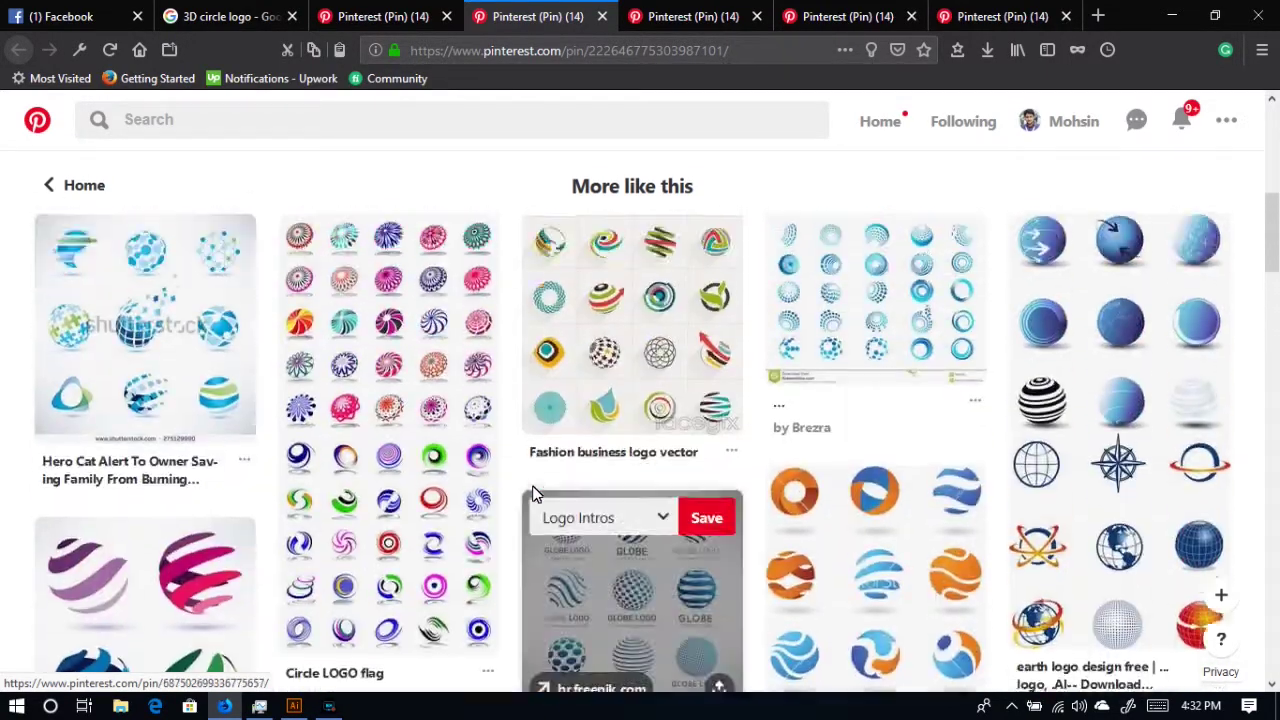
- Examine the similar globe logo designs suggested on the first Pinterest pin page
{"action": "left_click", "coordinate": [383, 16]}
{"action": "scroll", "coordinate": [1104, 390], "scroll_direction": "down", "scroll_amount": 3}
{"action": "scroll", "coordinate": [1104, 390], "scroll_direction": "down", "scroll_amount": 5}
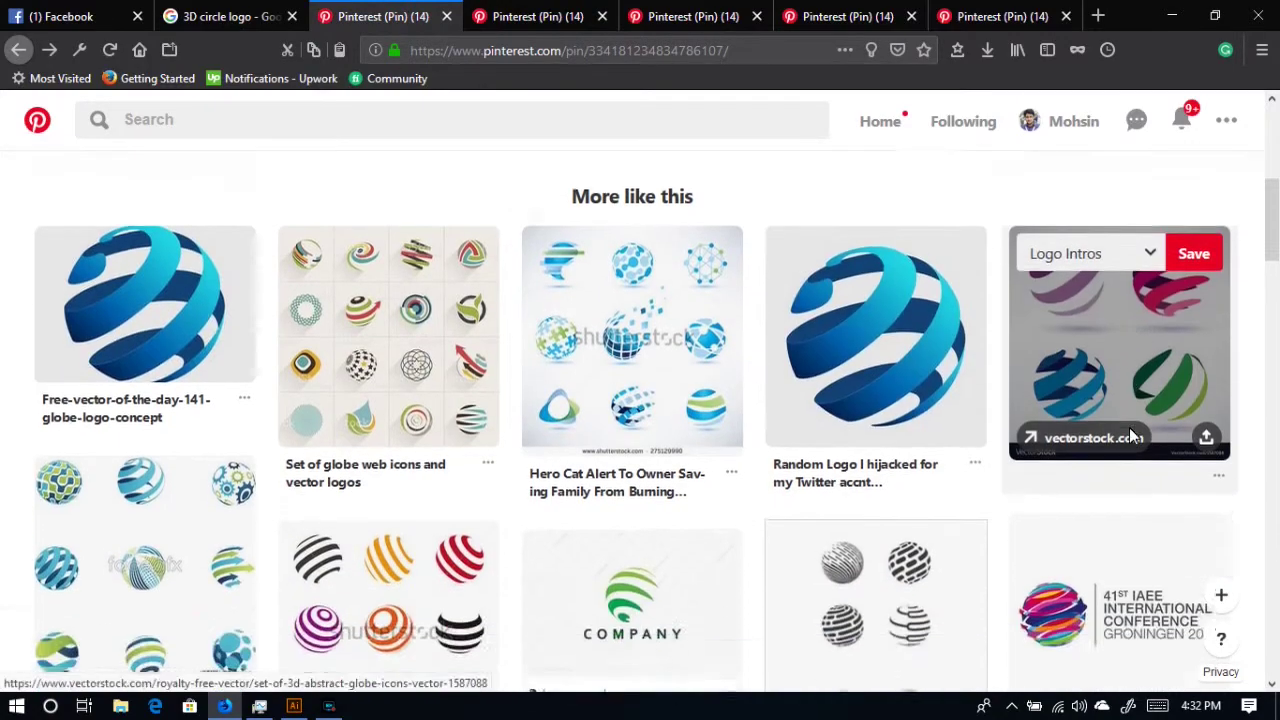
{"action": "scroll", "coordinate": [632, 563], "scroll_direction": "up", "scroll_amount": 5}
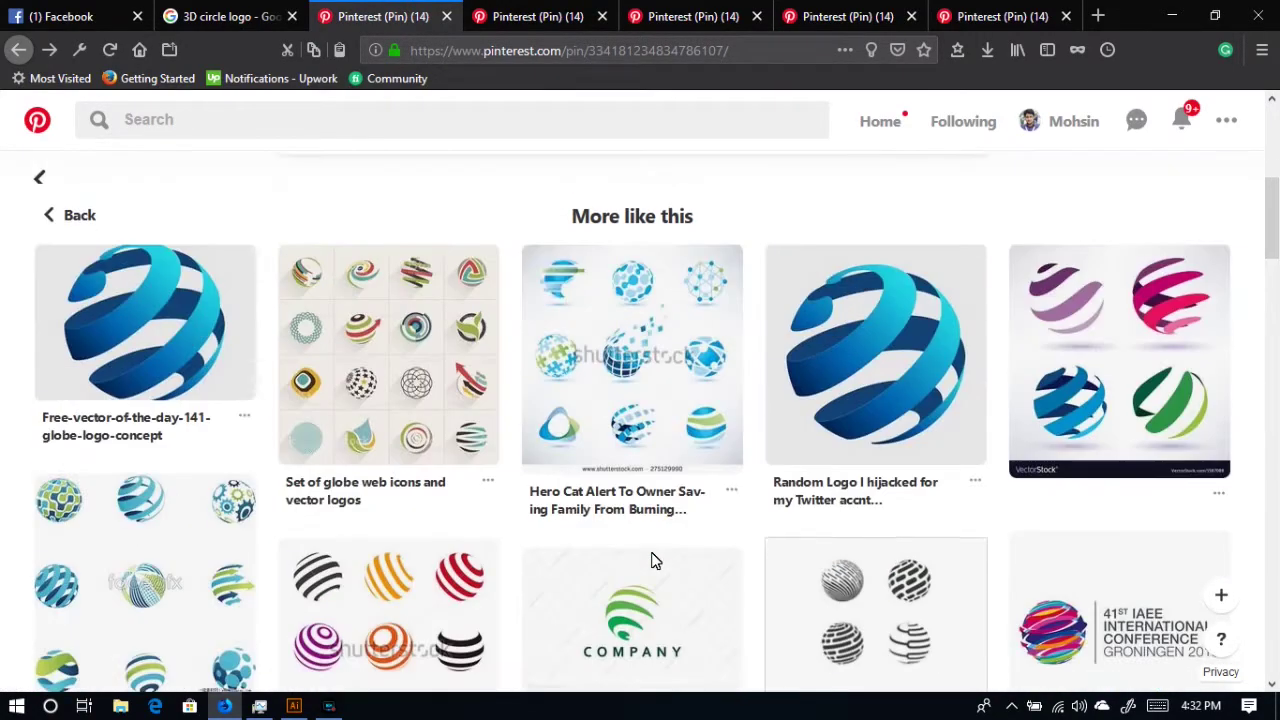
{"action": "scroll", "coordinate": [650, 560], "scroll_direction": "up", "scroll_amount": 5}
- Open the facegfx globe collection image from the second Pinterest pin on its own and copy the image
{"action": "left_click", "coordinate": [512, 14]}
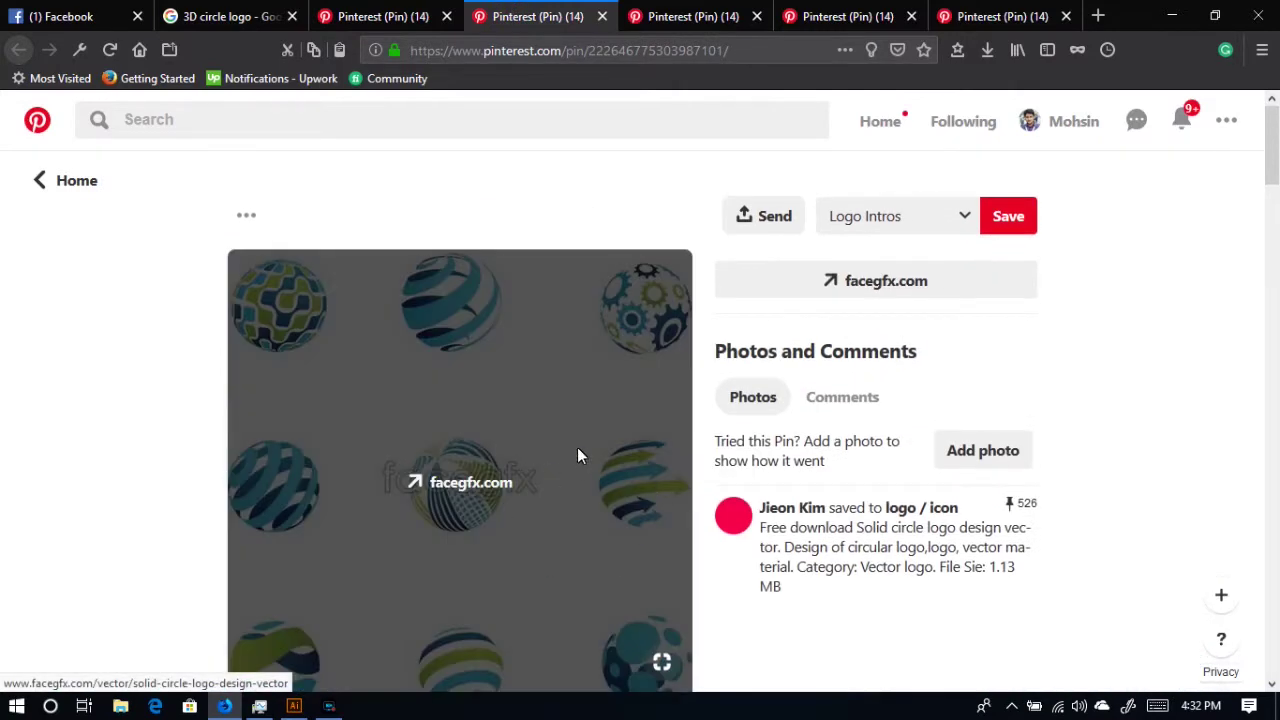
{"action": "right_click", "coordinate": [315, 447]}
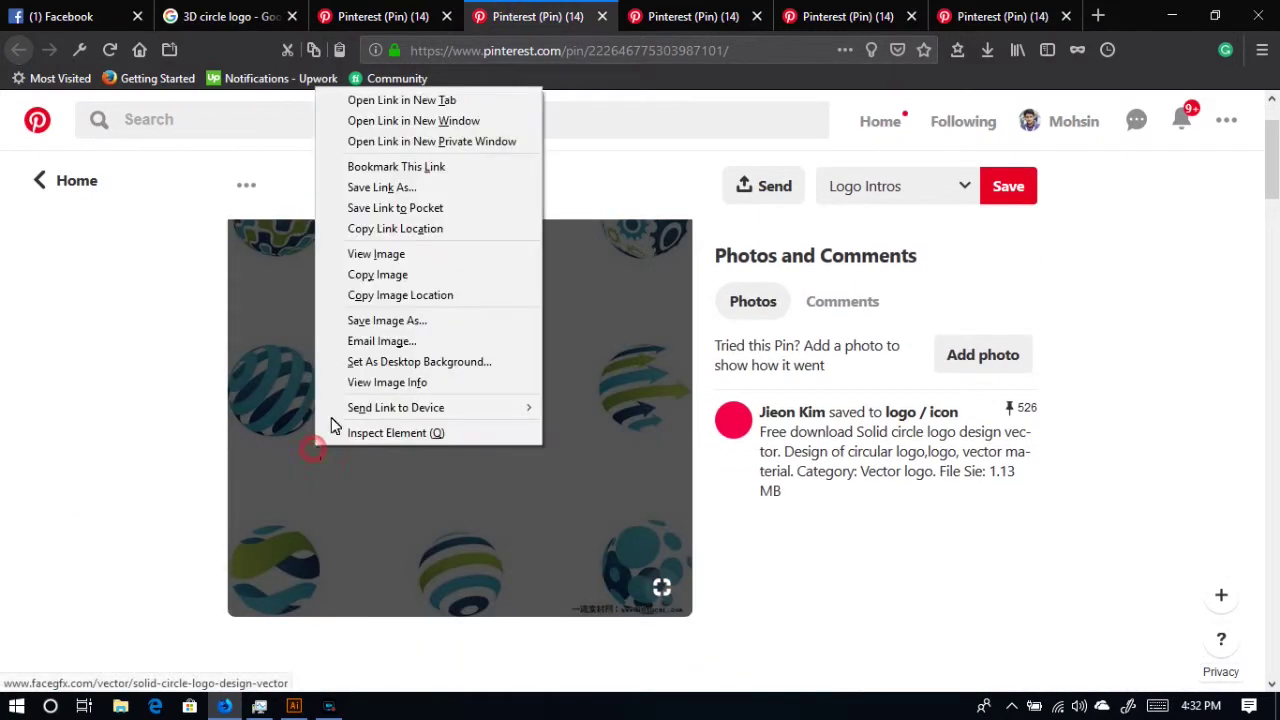
{"action": "left_click", "coordinate": [376, 256]}
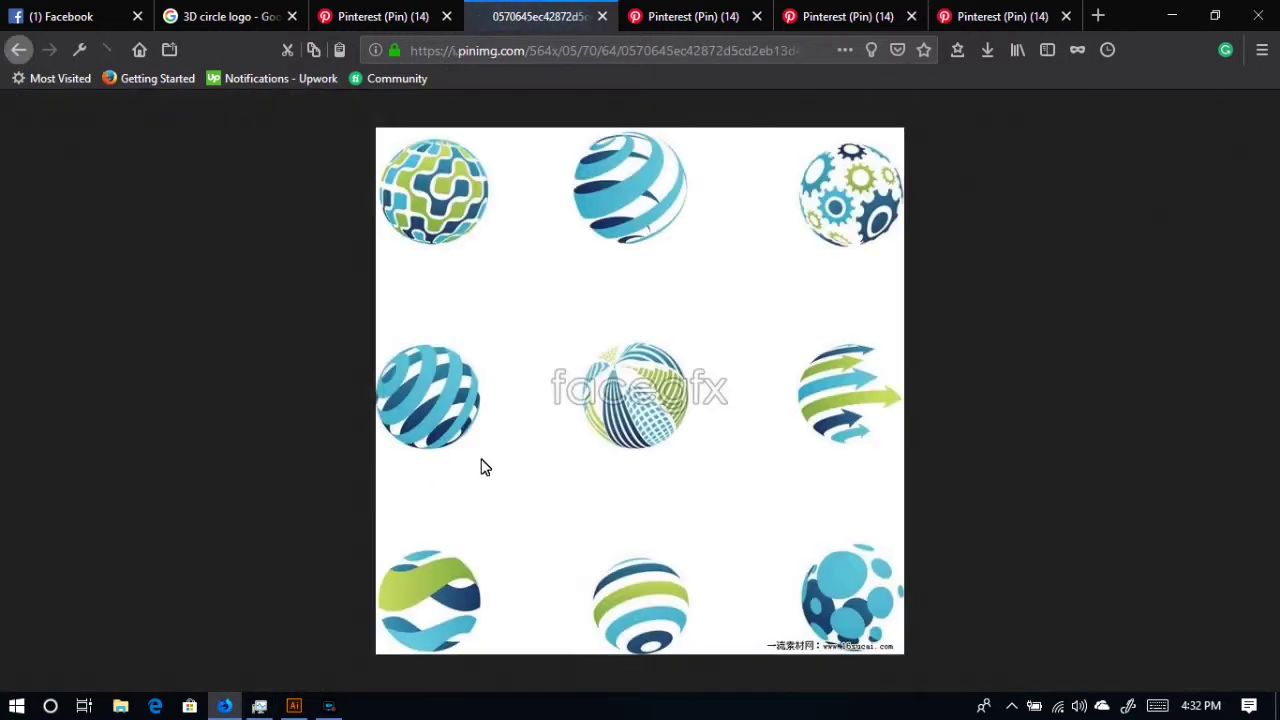
{"action": "right_click", "coordinate": [690, 450]}
{"action": "left_click", "coordinate": [751, 464]}
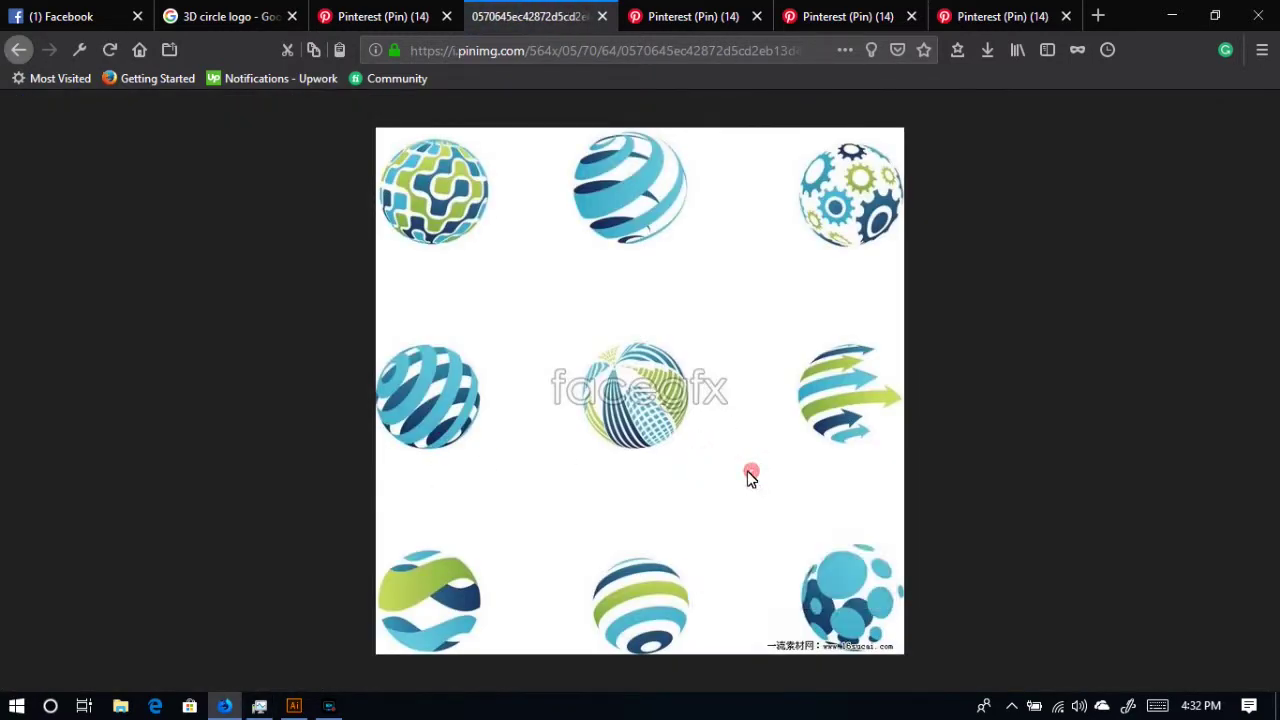
- Switch to Illustrator, paste the copied globe image and shrink it to sit below and left of the half circle
{"action": "left_click", "coordinate": [294, 706]}
{"action": "left_click", "coordinate": [482, 540]}
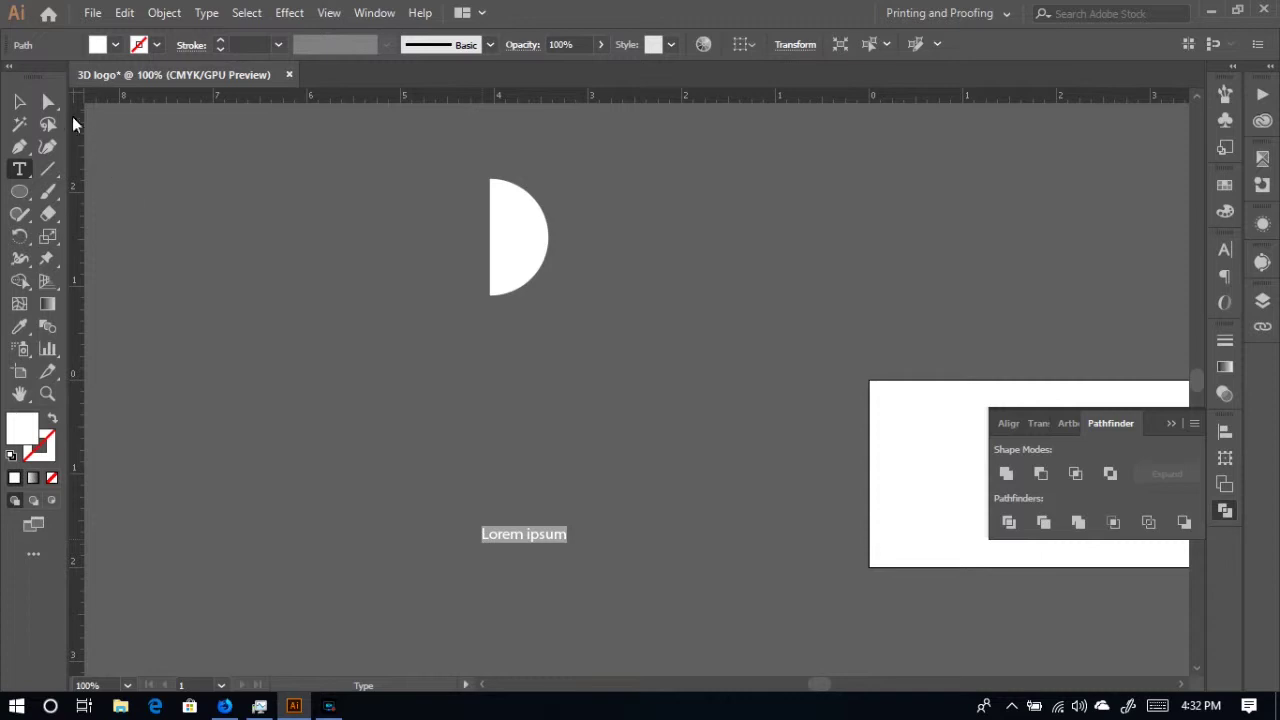
{"action": "key", "text": "ctrl+z"}
{"action": "left_click", "coordinate": [22, 106]}
{"action": "left_click", "coordinate": [476, 403]}
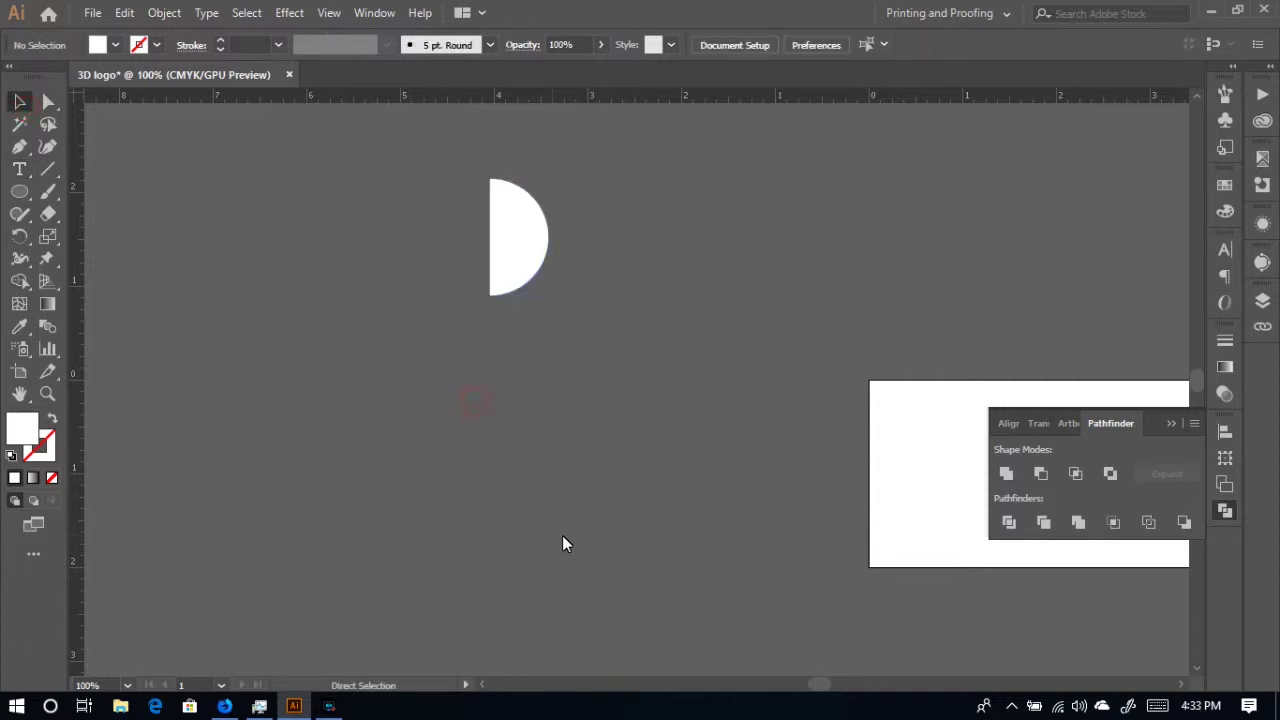
{"action": "key", "text": "ctrl+v"}
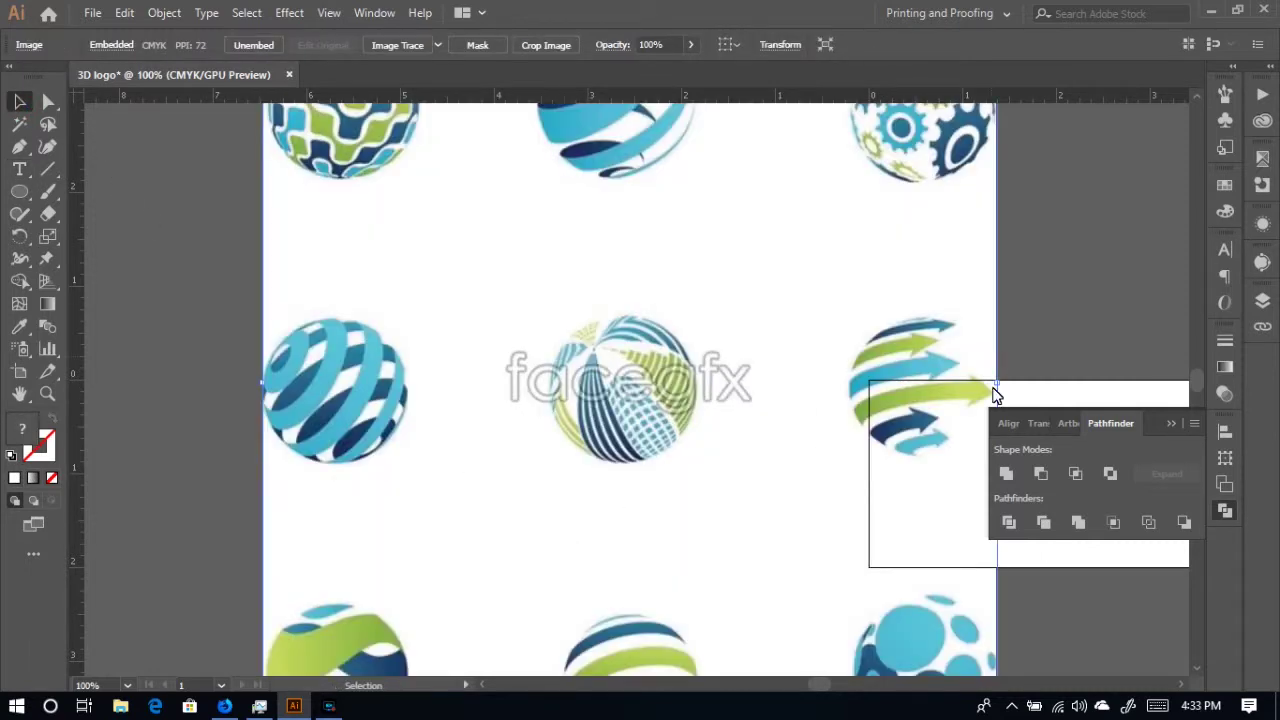
{"action": "left_click_drag", "start_coordinate": [995, 393], "coordinate": [339, 475]}
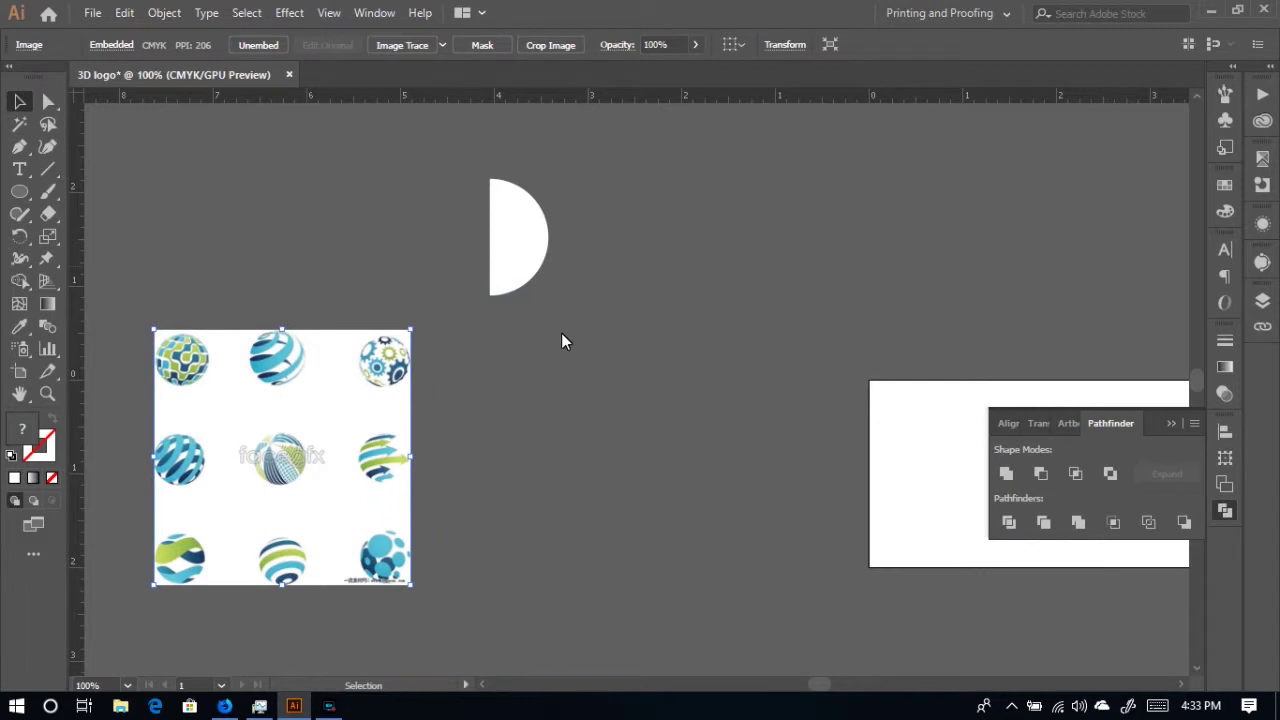
- Draw a horizontal straight line on the empty canvas to the right of the reference image with the Line Segment tool
{"action": "scroll", "coordinate": [561, 335], "scroll_direction": "down", "scroll_amount": 3}
{"action": "left_click_drag", "start_coordinate": [486, 351], "coordinate": [743, 366]}
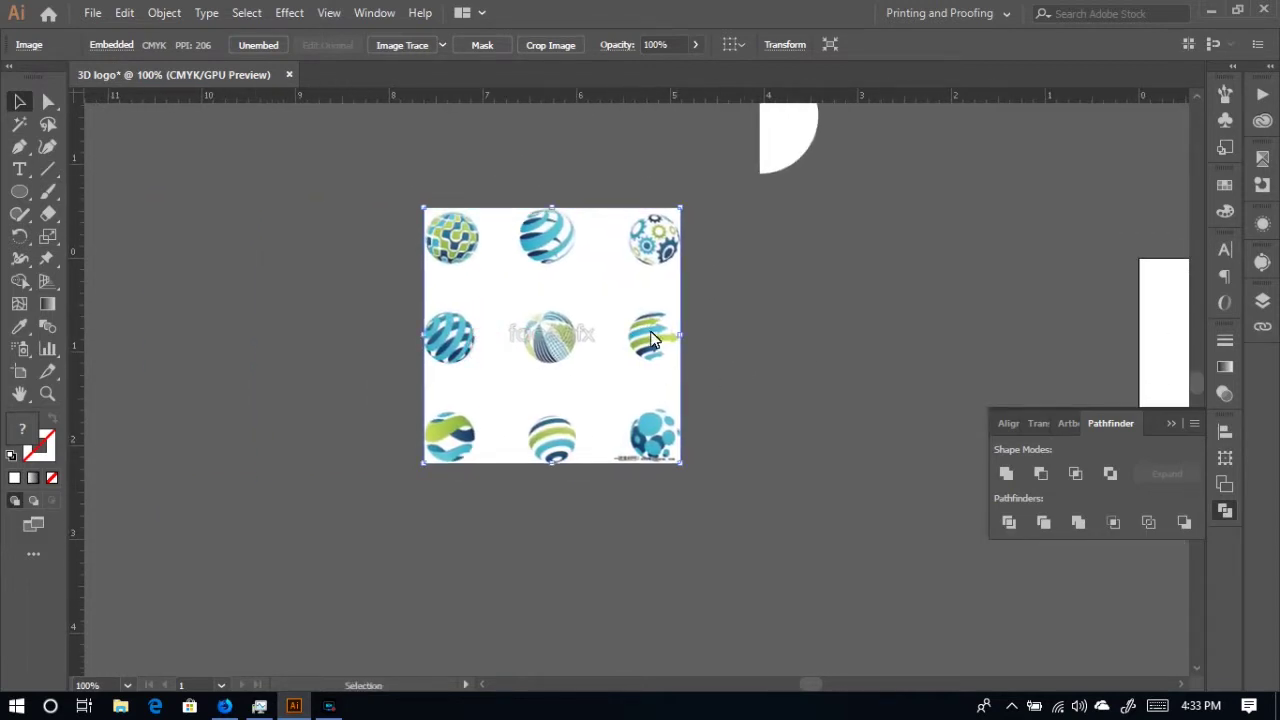
{"action": "key", "text": "ctrl+equal"}
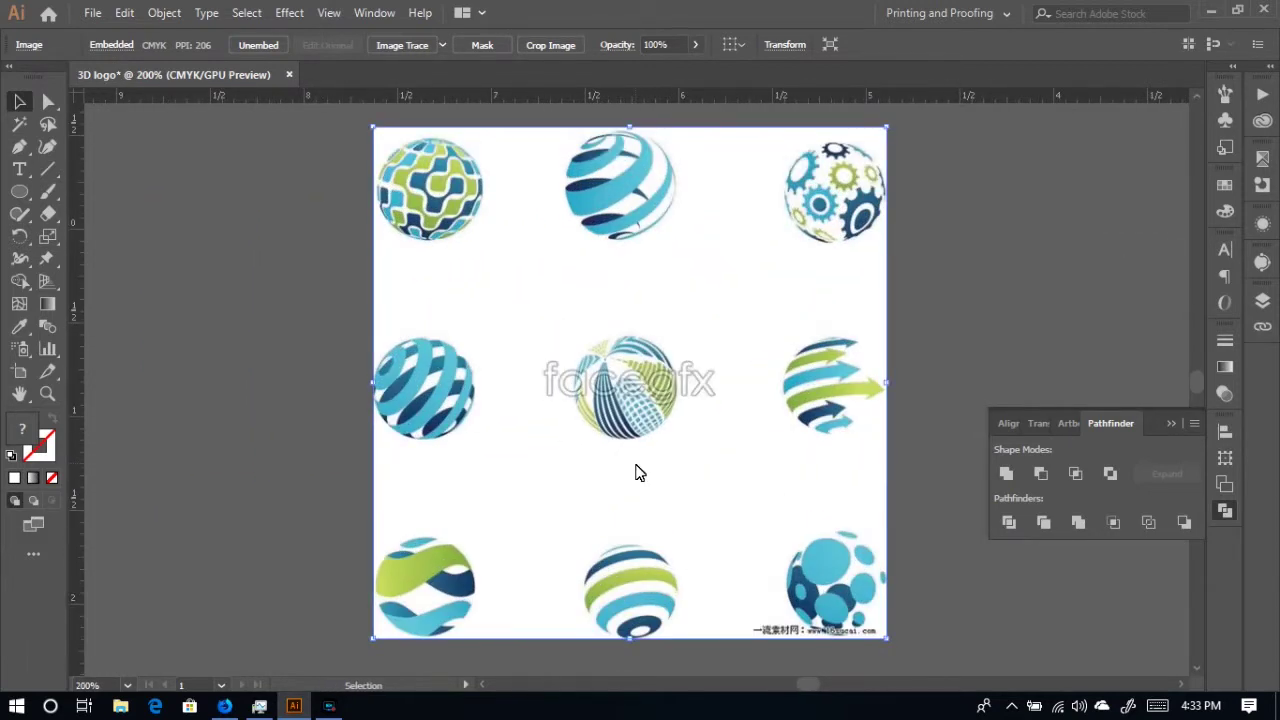
{"action": "left_click_drag", "start_coordinate": [631, 469], "coordinate": [399, 470]}
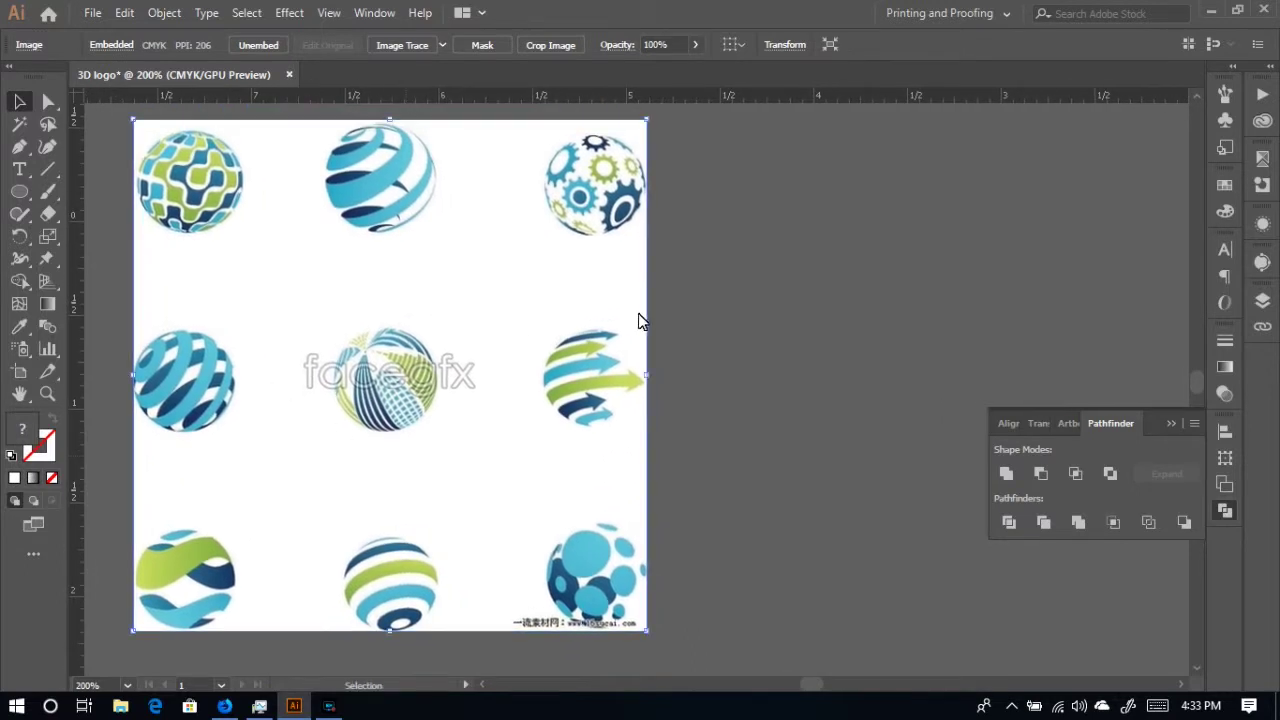
{"action": "left_click_drag", "start_coordinate": [586, 380], "coordinate": [491, 398]}
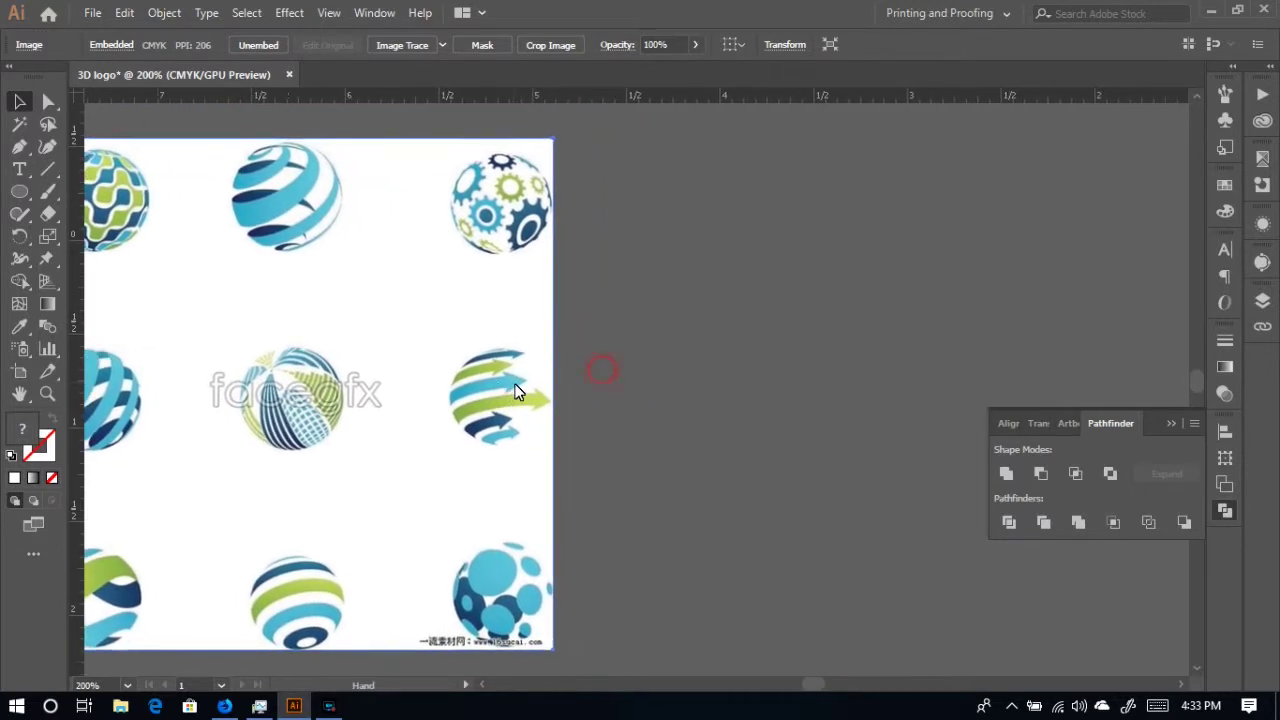
{"action": "left_click", "coordinate": [19, 146]}
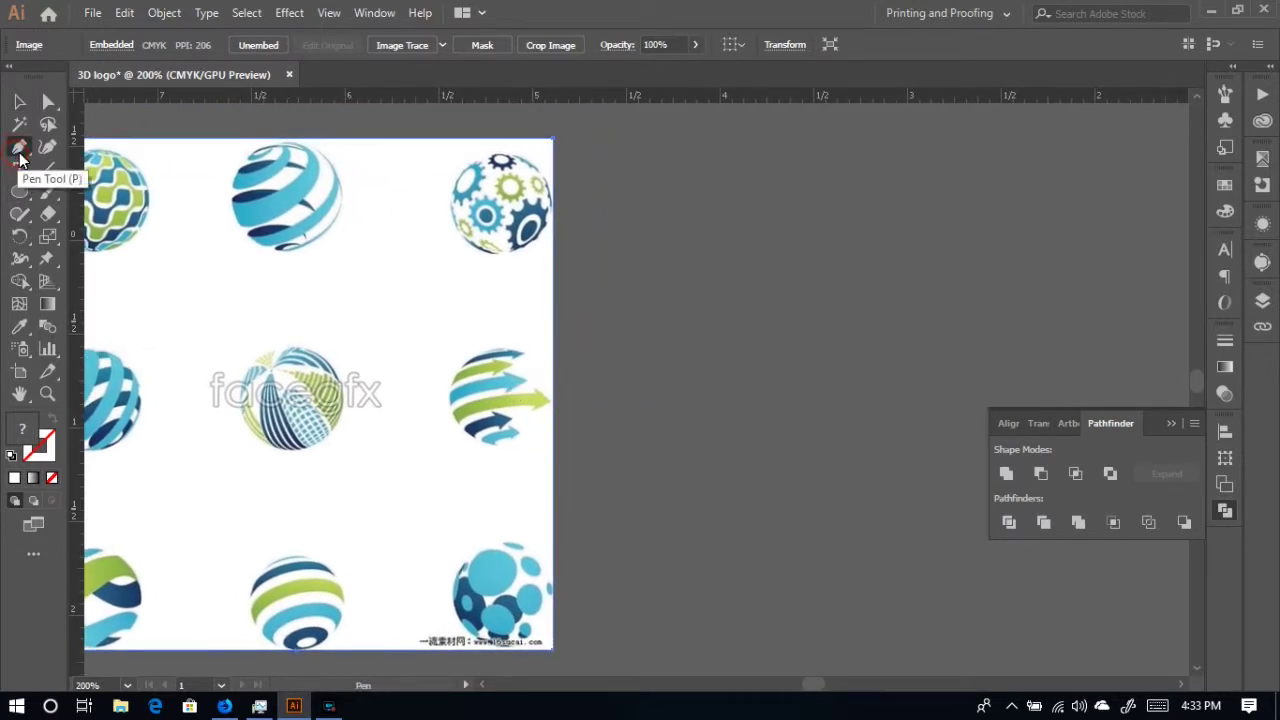
{"action": "left_click", "coordinate": [1225, 340]}
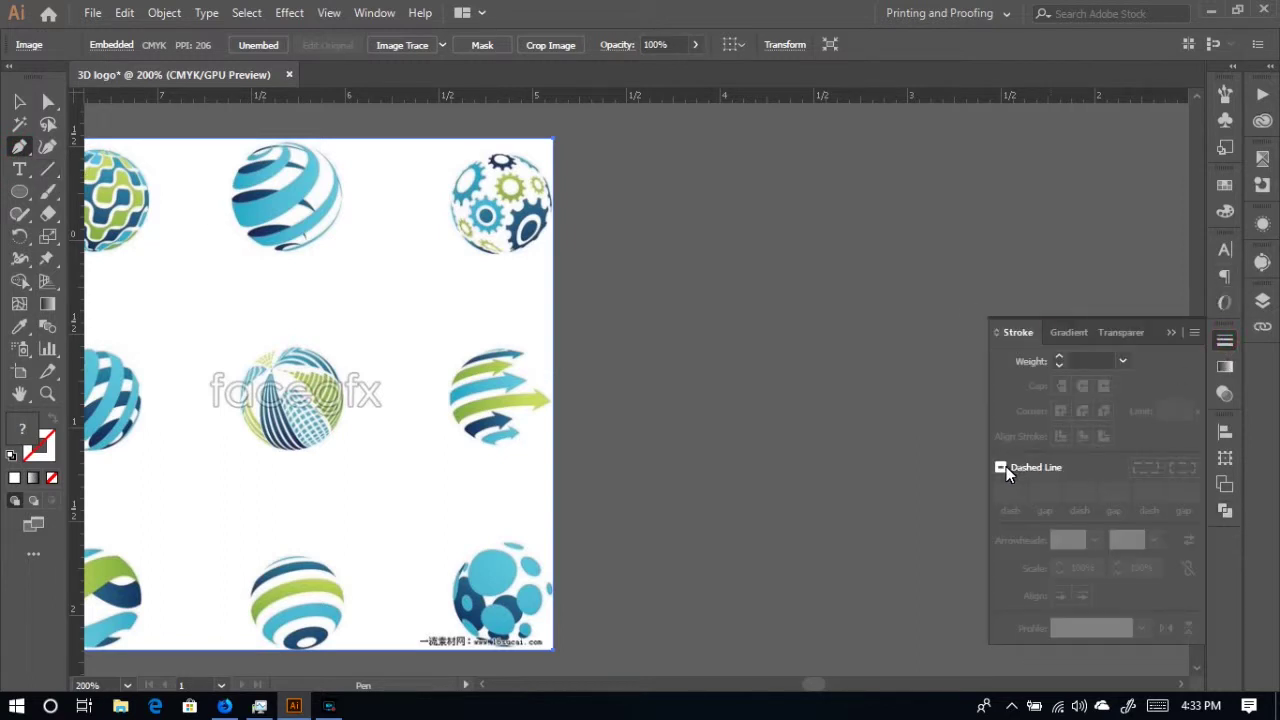
{"action": "left_click", "coordinate": [48, 167]}
{"action": "left_click_drag", "start_coordinate": [736, 306], "coordinate": [1066, 304]}
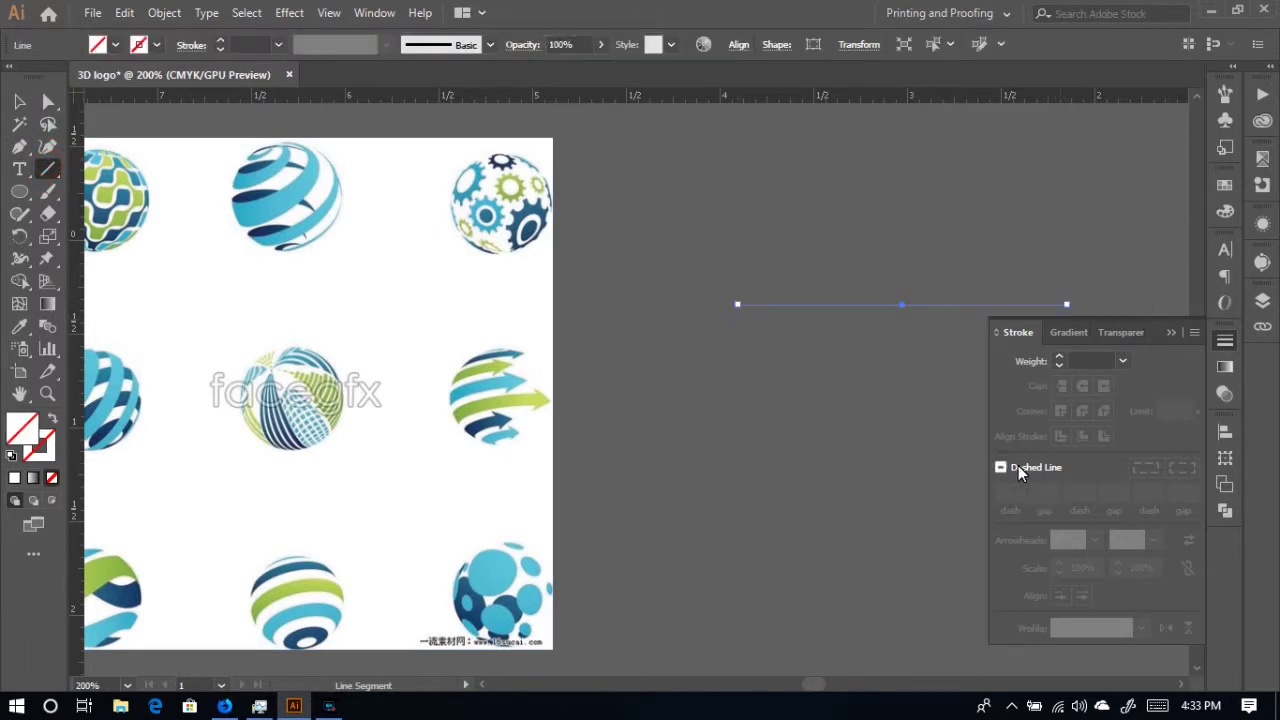
- Give the line a solid 1 pt black stroke with the Dashed Line option off
{"action": "left_click", "coordinate": [1002, 467]}
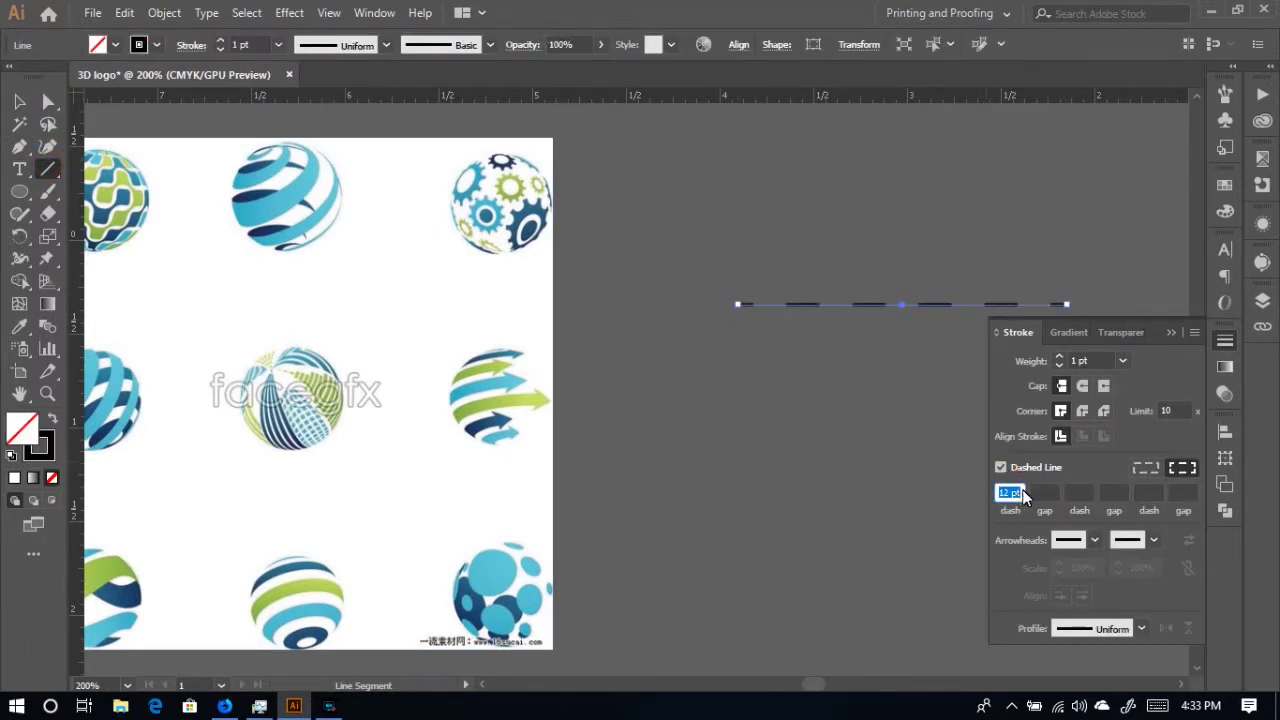
{"action": "left_click", "coordinate": [1095, 540]}
{"action": "left_click", "coordinate": [1095, 540]}
{"action": "left_click", "coordinate": [1096, 541]}
{"action": "left_click", "coordinate": [1097, 544]}
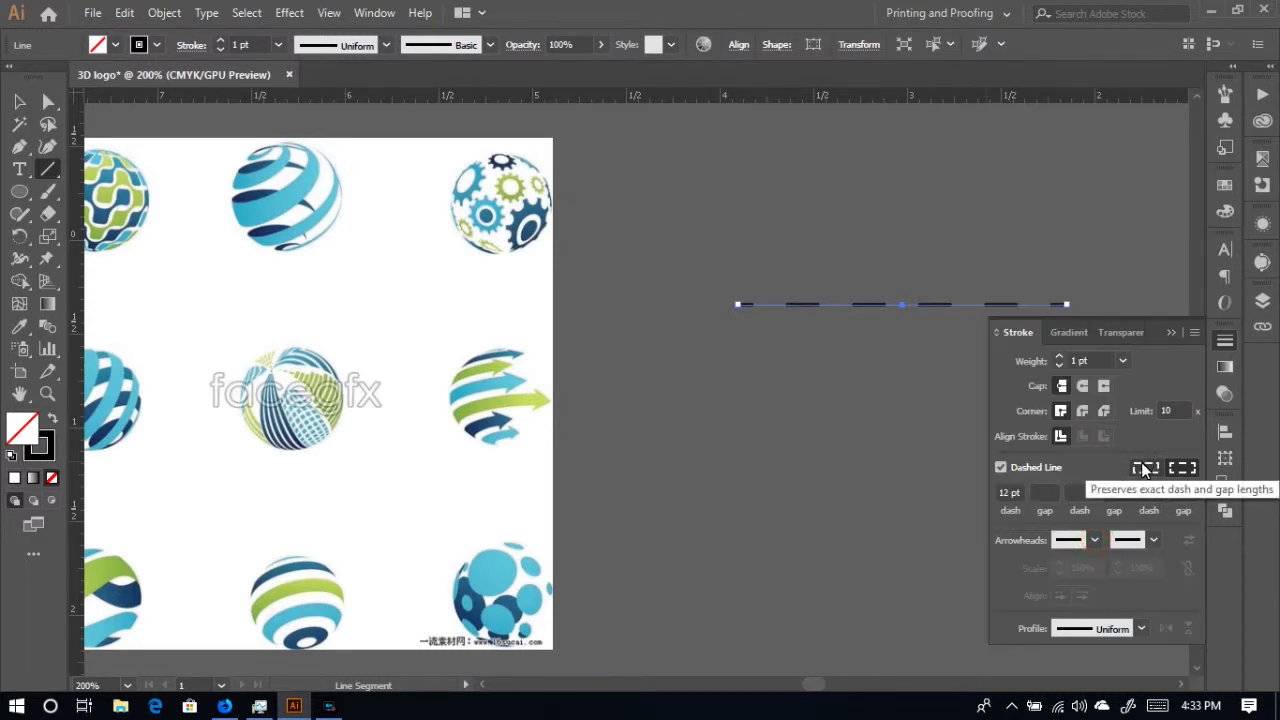
{"action": "left_click", "coordinate": [1002, 467]}
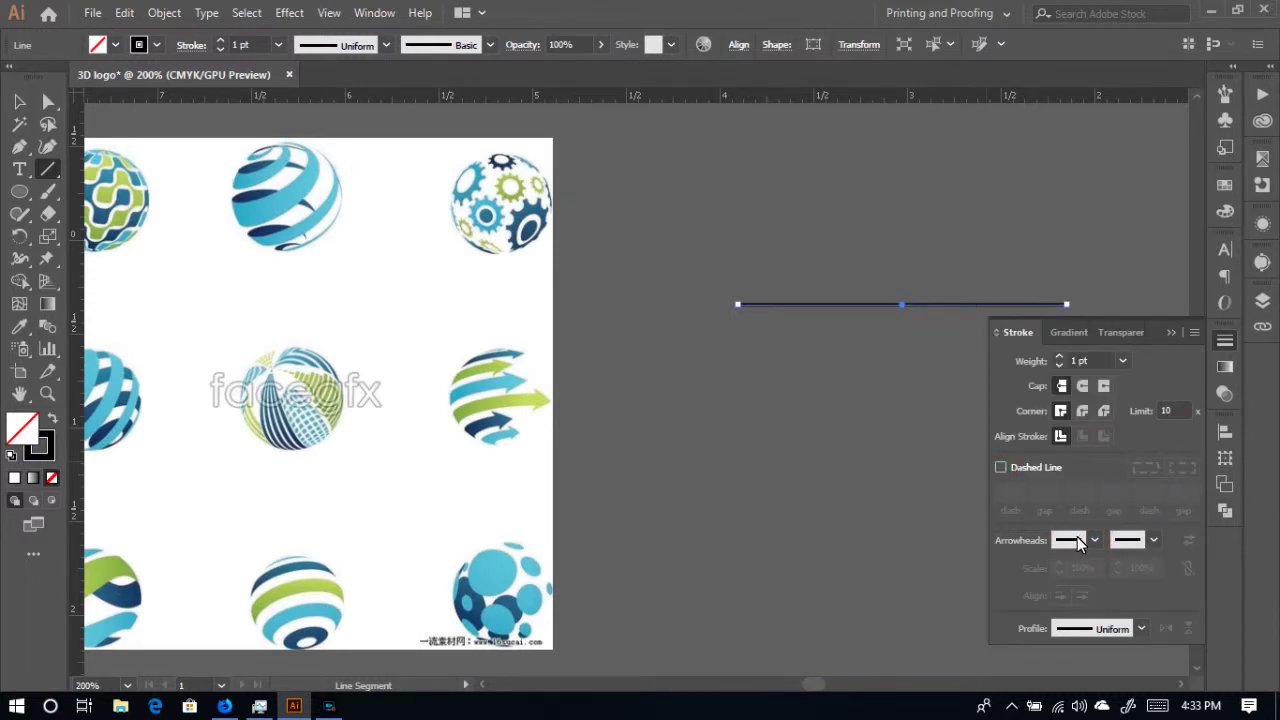
- Try the Arrow 2 arrowhead on the line's start, browse the other arrowhead styles and reset the start to None
{"action": "left_click", "coordinate": [1094, 540]}
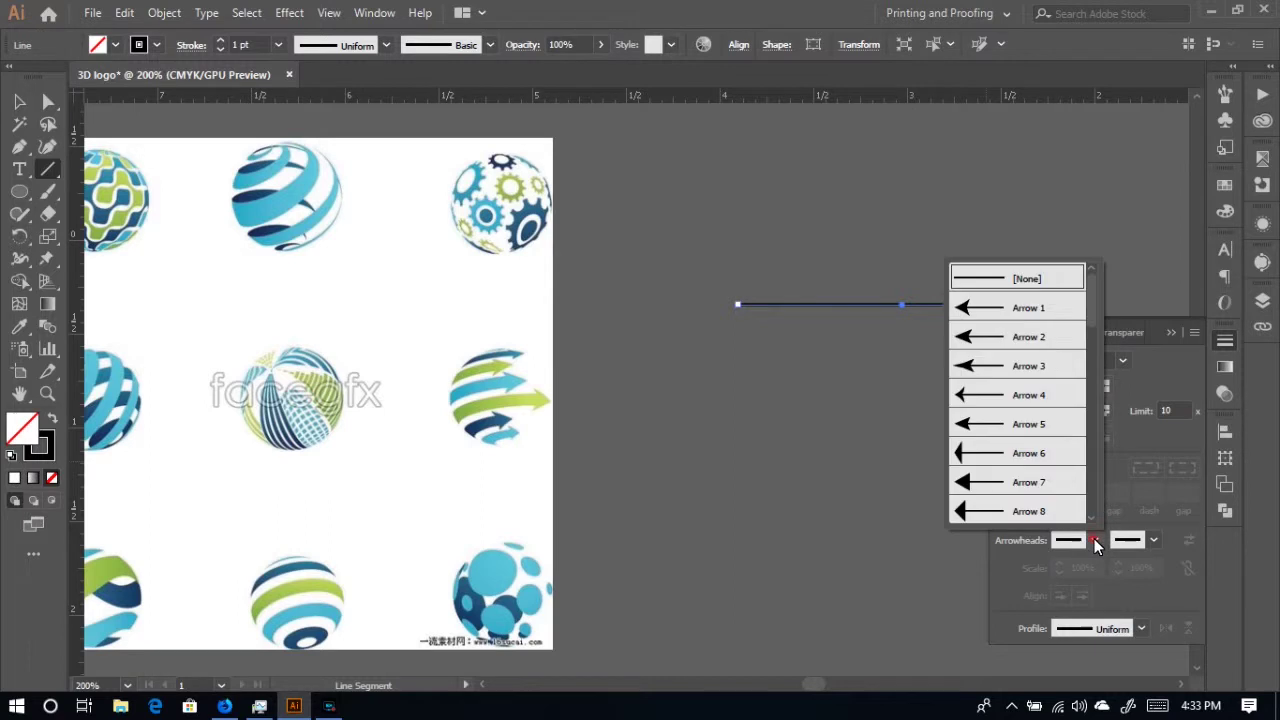
{"action": "left_click", "coordinate": [979, 340]}
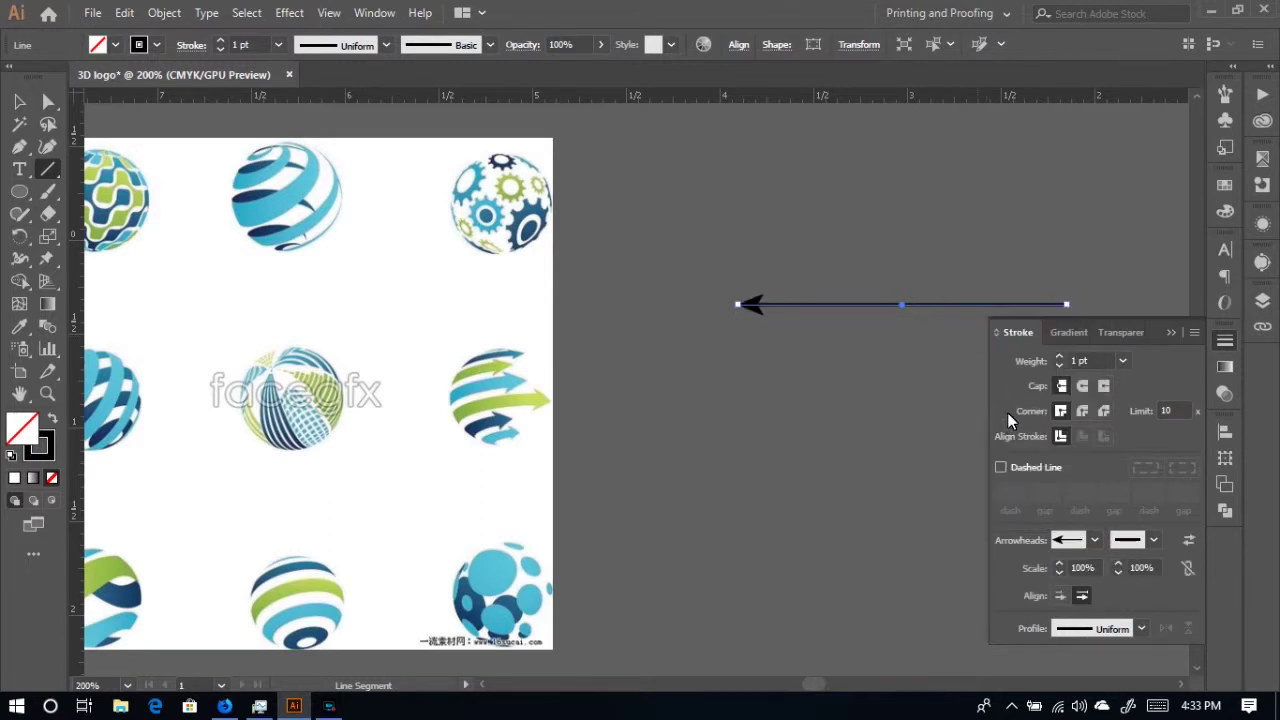
{"action": "left_click", "coordinate": [1094, 540]}
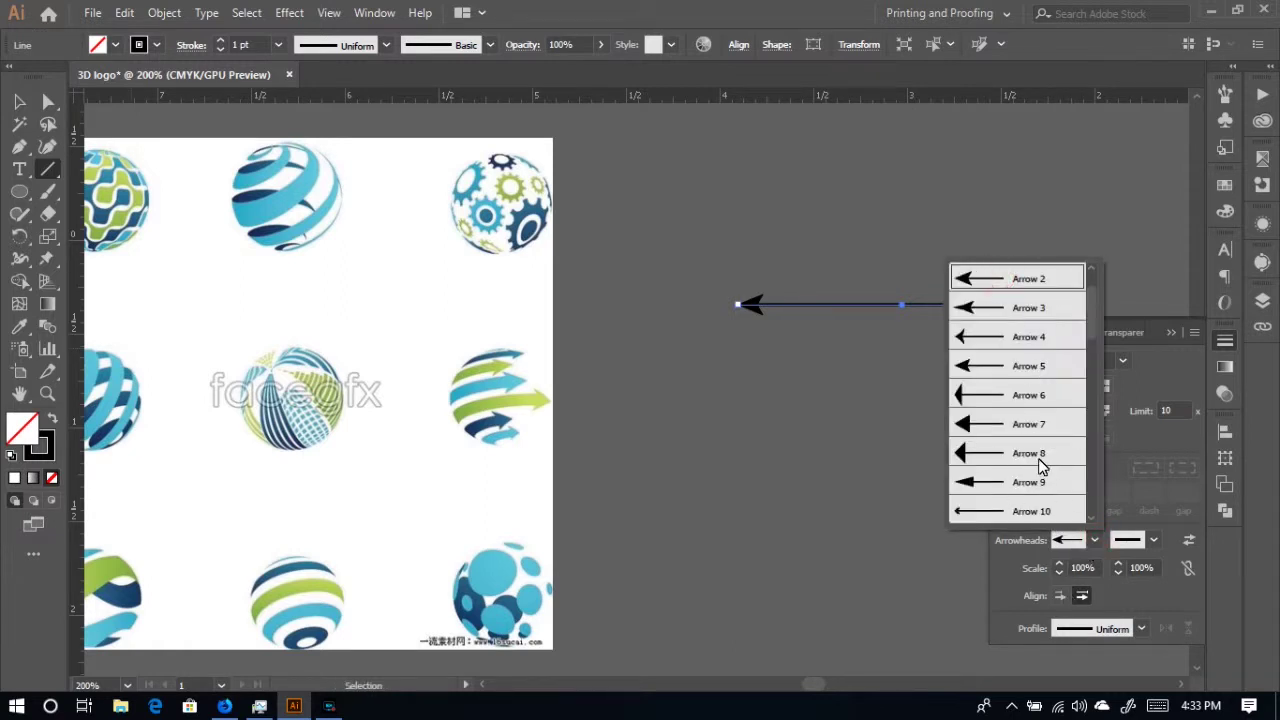
{"action": "scroll", "coordinate": [1042, 466], "scroll_direction": "down", "scroll_amount": 4}
{"action": "scroll", "coordinate": [1042, 466], "scroll_direction": "down", "scroll_amount": 6}
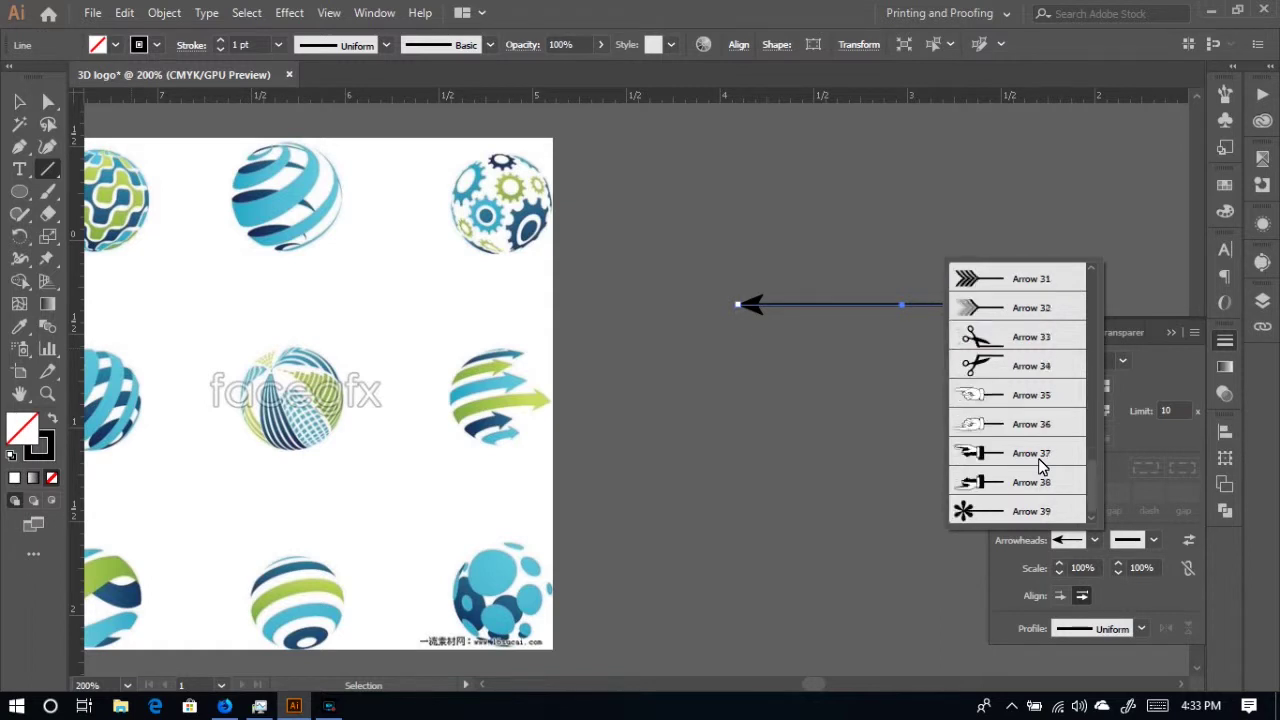
{"action": "scroll", "coordinate": [1042, 466], "scroll_direction": "up", "scroll_amount": 5}
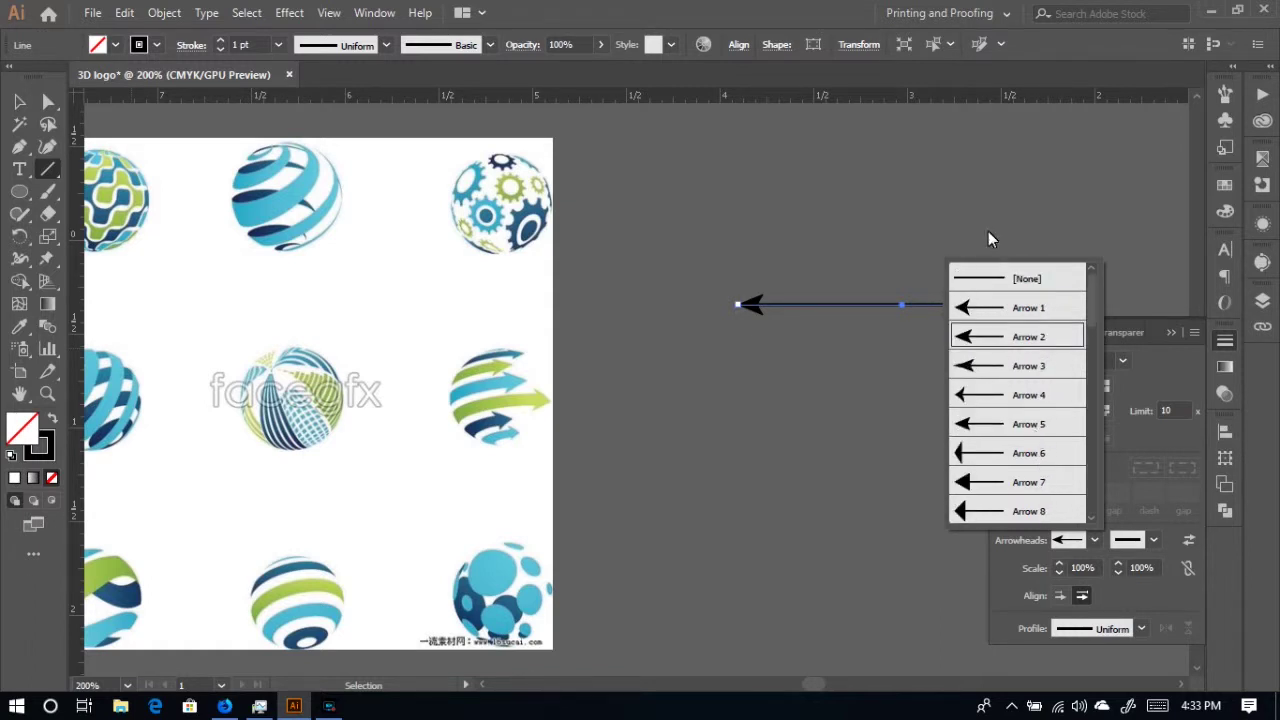
{"action": "left_click", "coordinate": [994, 280]}
- Apply the Arrow 1 arrowhead to the line's end and move the arrow closer to the reference image
{"action": "left_click", "coordinate": [1153, 540]}
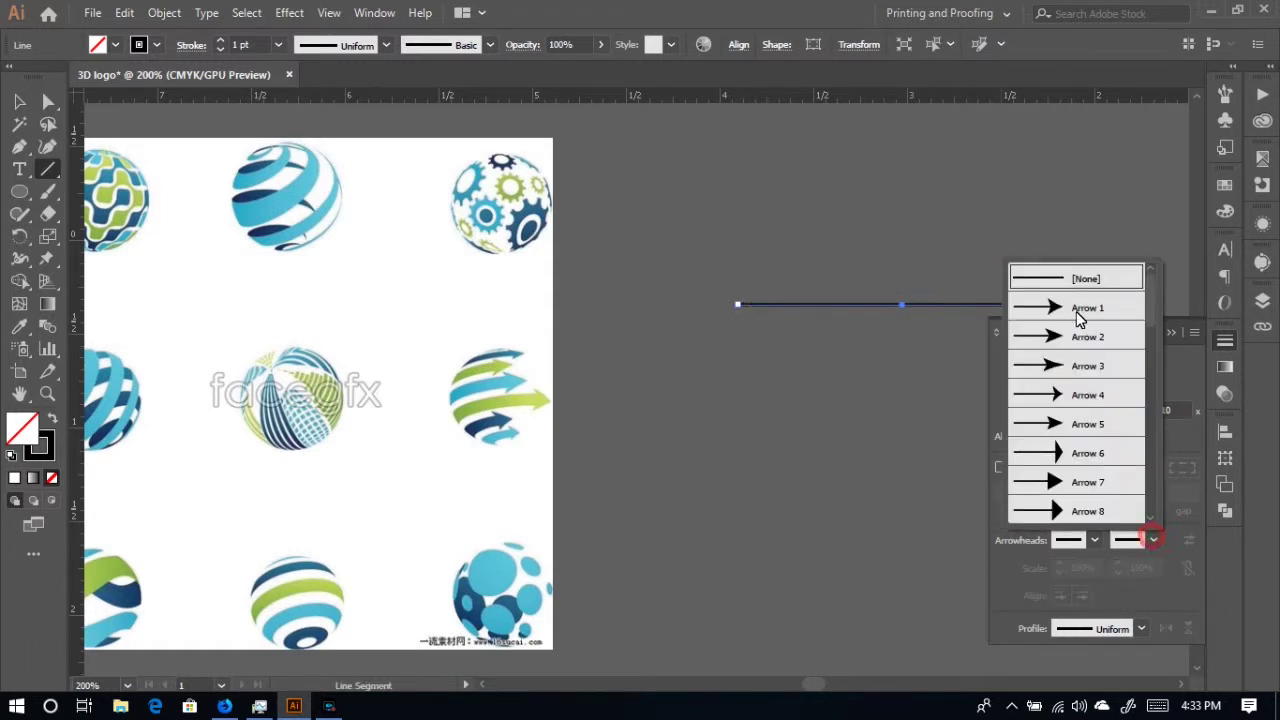
{"action": "left_click", "coordinate": [1090, 317]}
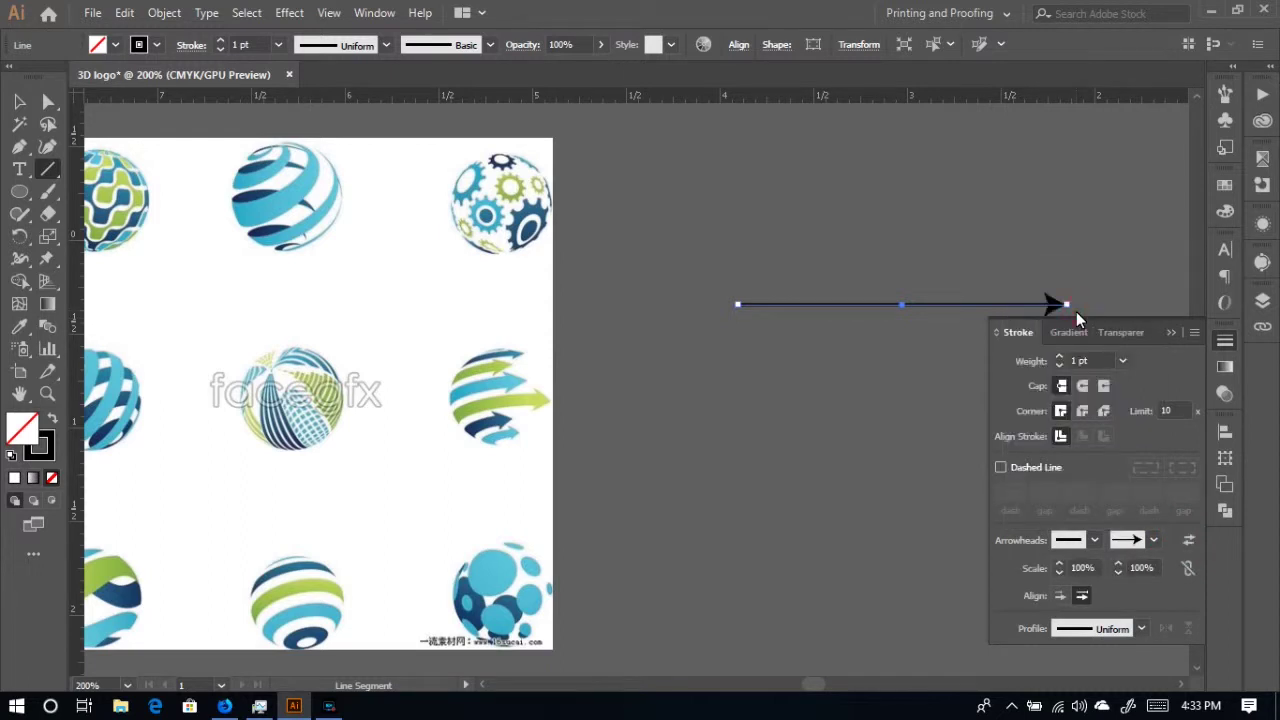
{"action": "left_click", "coordinate": [20, 102]}
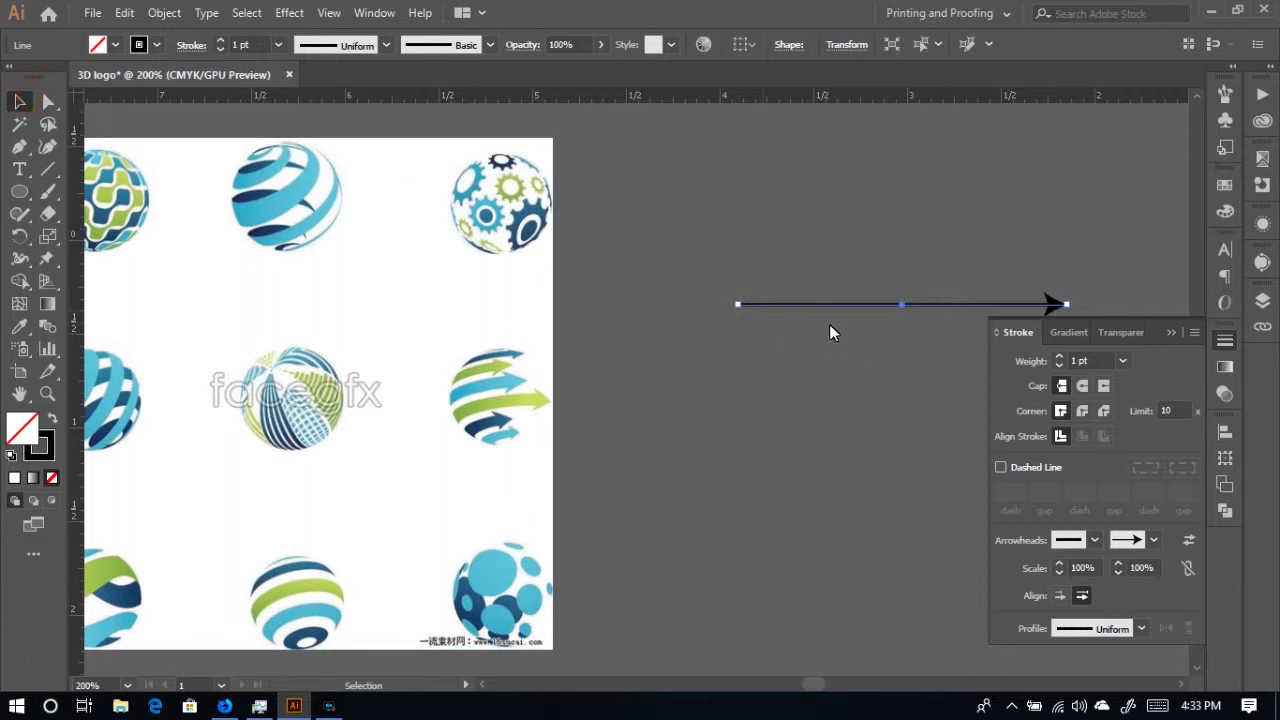
{"action": "left_click_drag", "start_coordinate": [833, 313], "coordinate": [722, 305]}
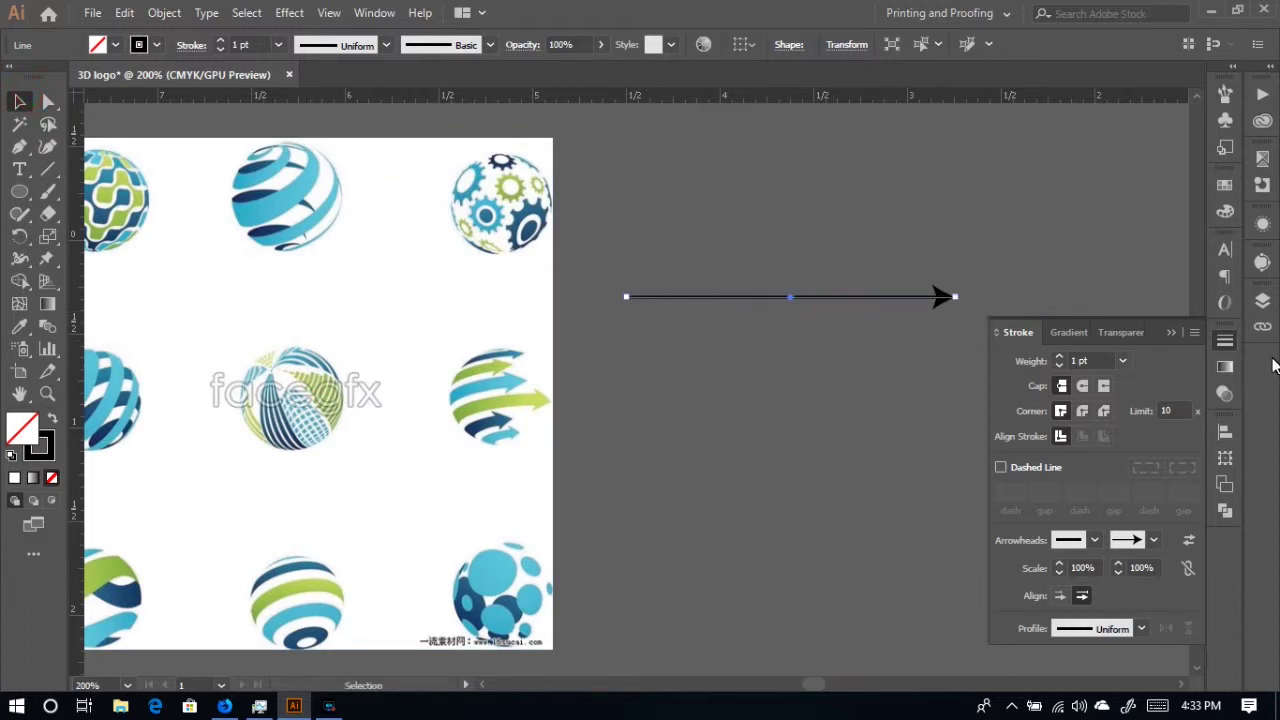
- Collapse the stroke settings and shorten the arrow from its tail to roughly half its length
{"action": "left_click", "coordinate": [1177, 339]}
{"action": "left_click_drag", "start_coordinate": [626, 299], "coordinate": [775, 296]}
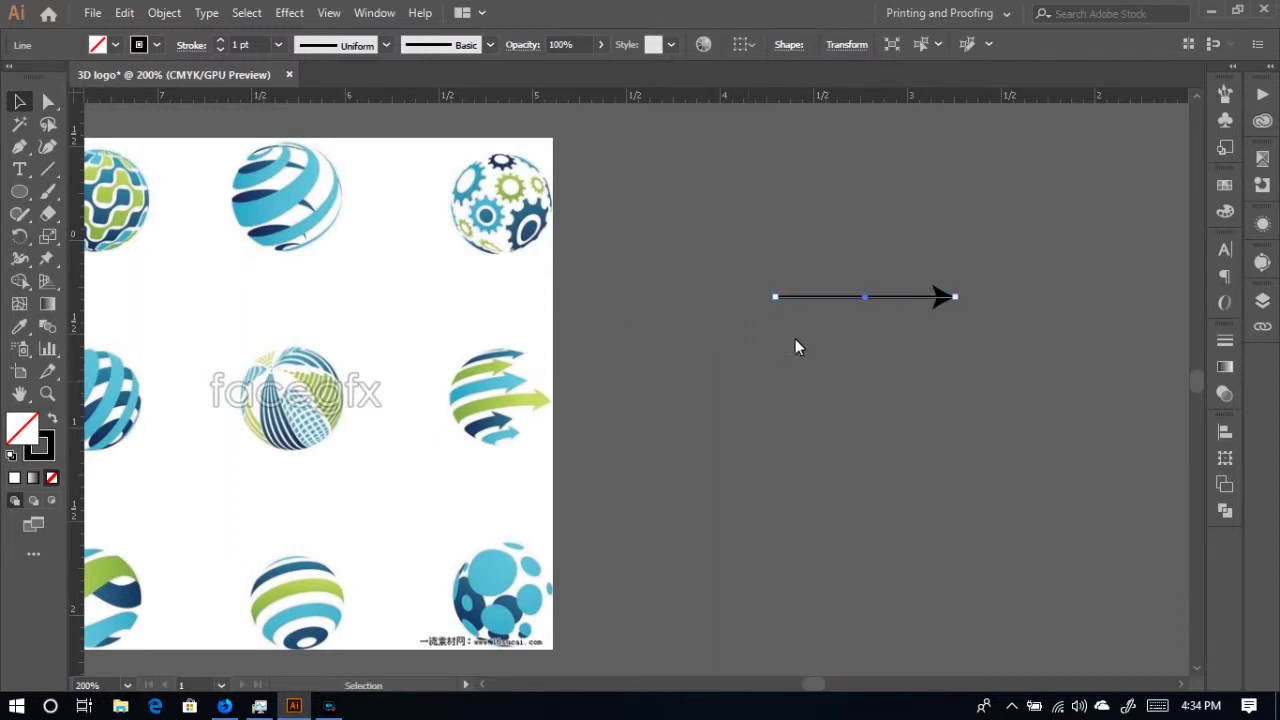
{"action": "left_click", "coordinate": [863, 345]}
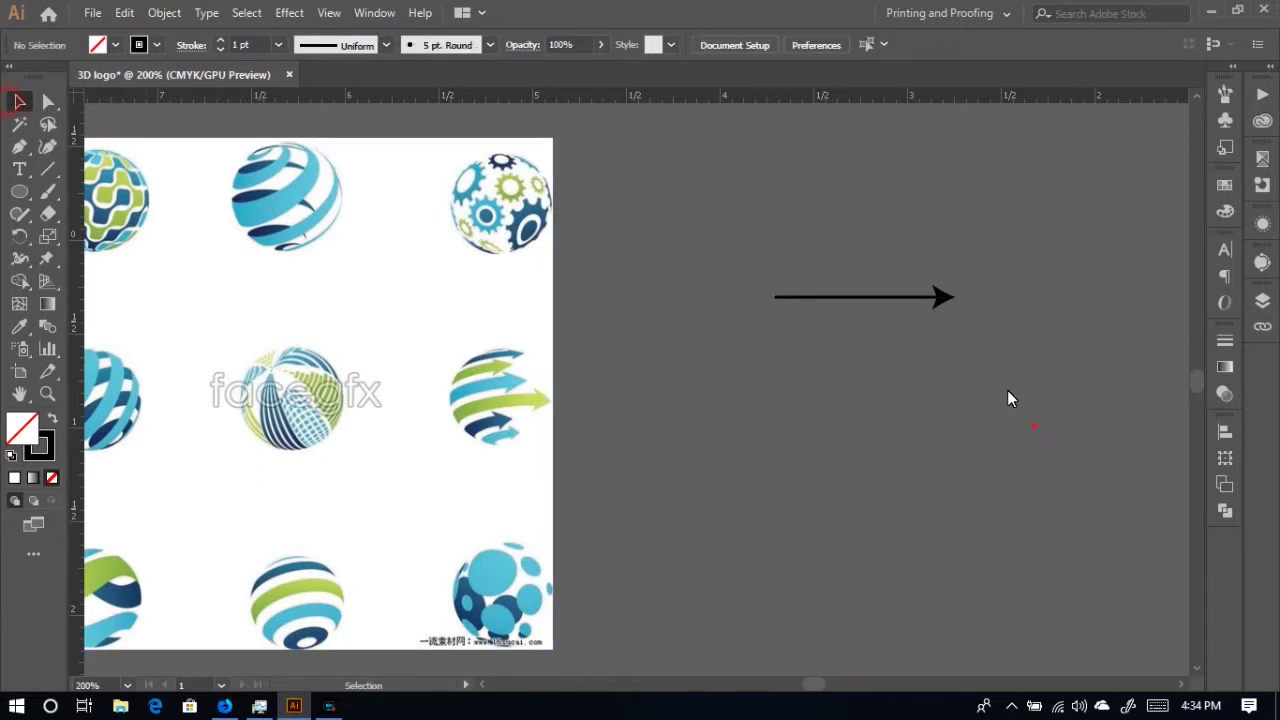
- Try a 2 pt stroke weight on the arrow and set it back to 1 pt
{"action": "left_click", "coordinate": [851, 296]}
{"action": "left_click", "coordinate": [220, 44]}
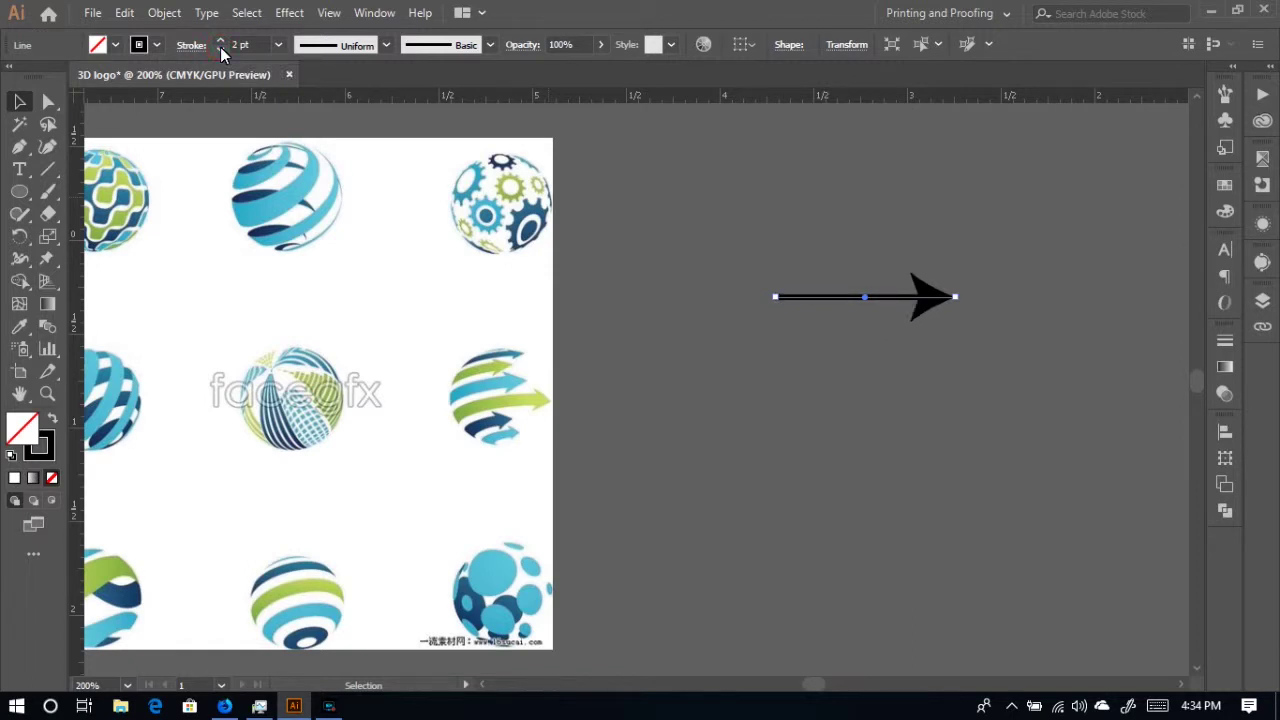
{"action": "left_click", "coordinate": [220, 48]}
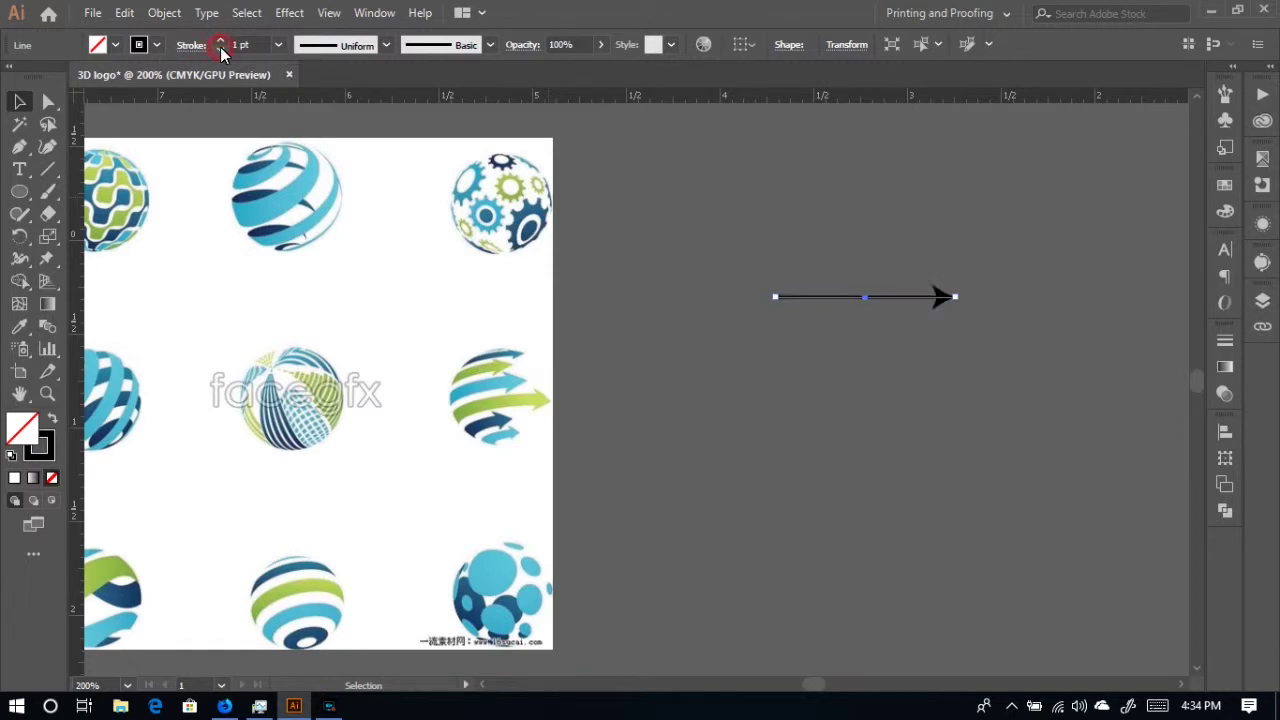
- Turn the arrow into a single filled path and move it about 0.41 in left and 0.16 in up
{"action": "left_click", "coordinate": [859, 381]}
{"action": "left_click_drag", "start_coordinate": [1000, 337], "coordinate": [706, 223]}
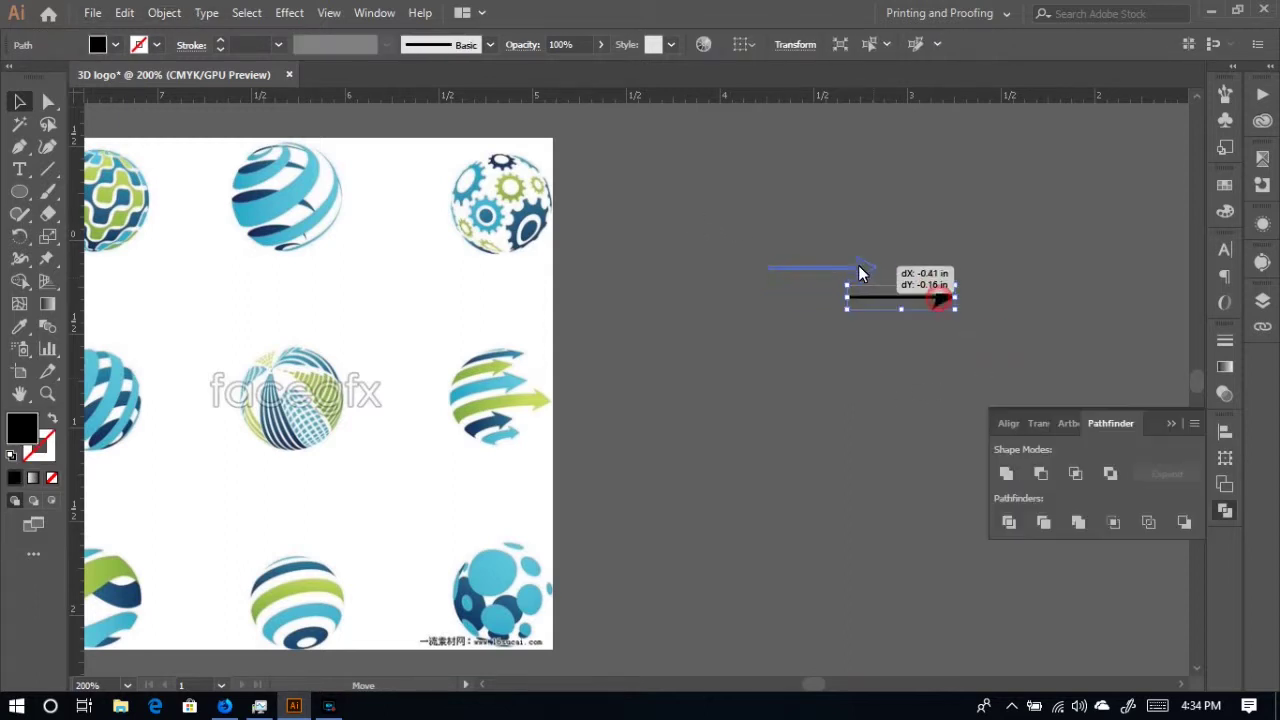
{"action": "left_click_drag", "start_coordinate": [943, 266], "coordinate": [877, 266]}
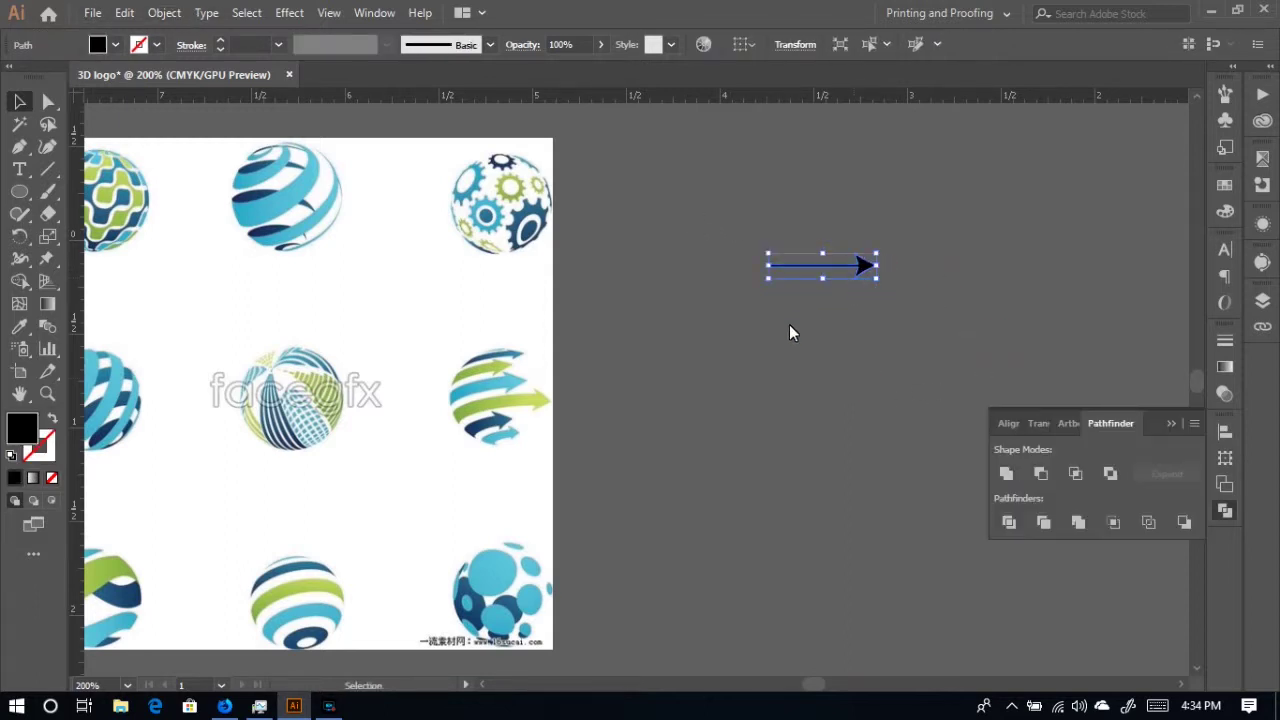
- Undo the arrow's move and conversion to a filled path, and open the full stroke settings for the restored line
{"action": "key", "text": "ctrl+z"}
{"action": "key", "text": "ctrl+z"}
{"action": "key", "text": "ctrl+z"}
{"action": "key", "text": "v"}
{"action": "key", "text": "ctrl+z"}
{"action": "left_click", "coordinate": [940, 338]}
{"action": "left_click", "coordinate": [943, 295]}
{"action": "left_click", "coordinate": [1224, 343]}
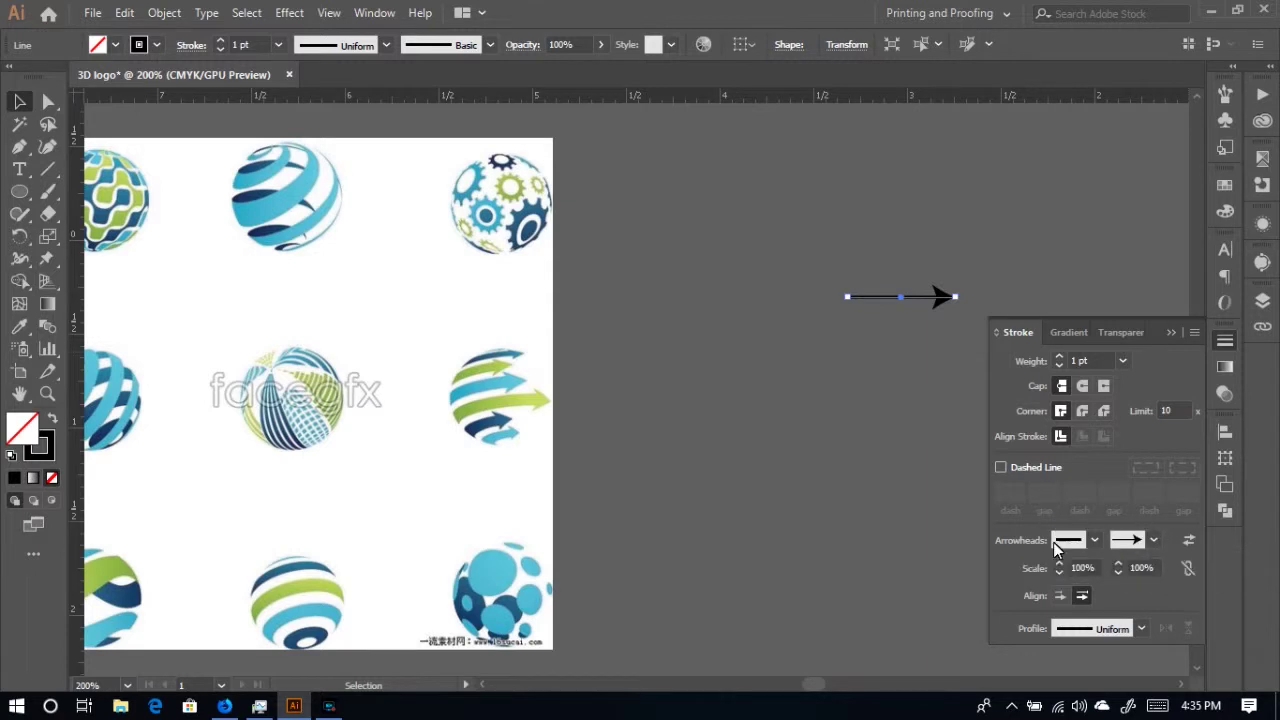
{"action": "left_click", "coordinate": [1195, 332]}
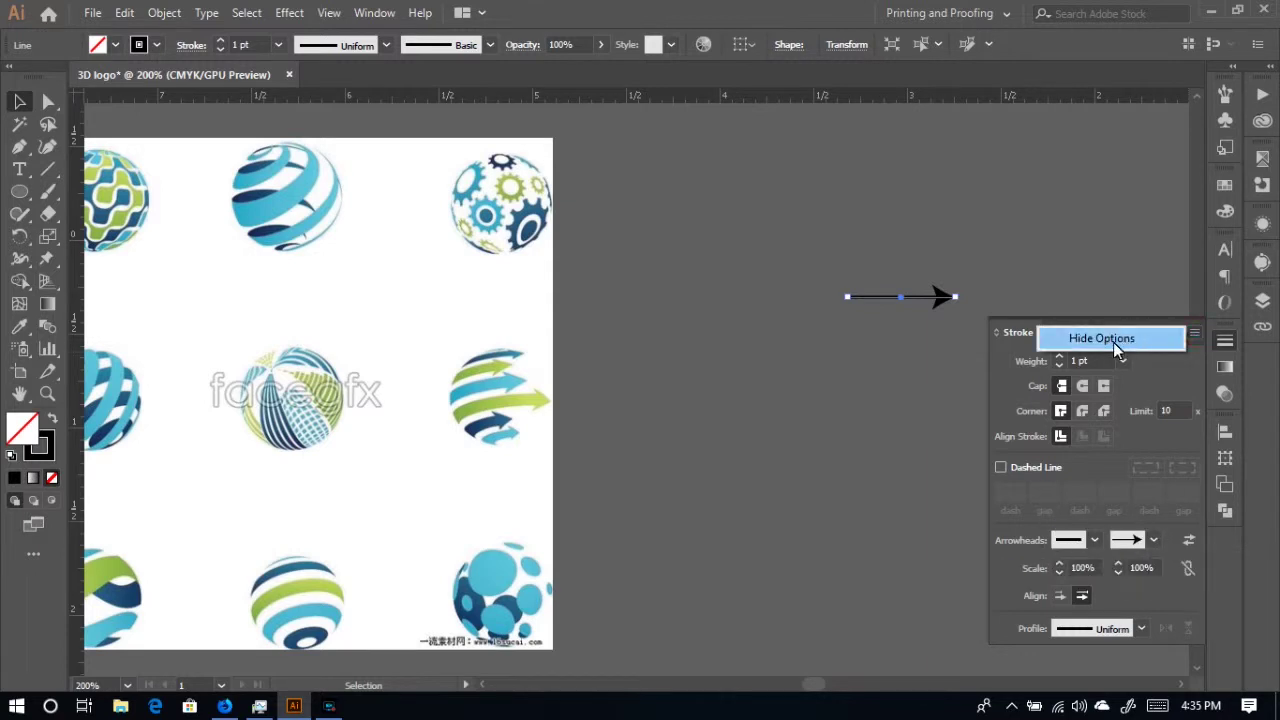
{"action": "left_click", "coordinate": [1196, 333]}
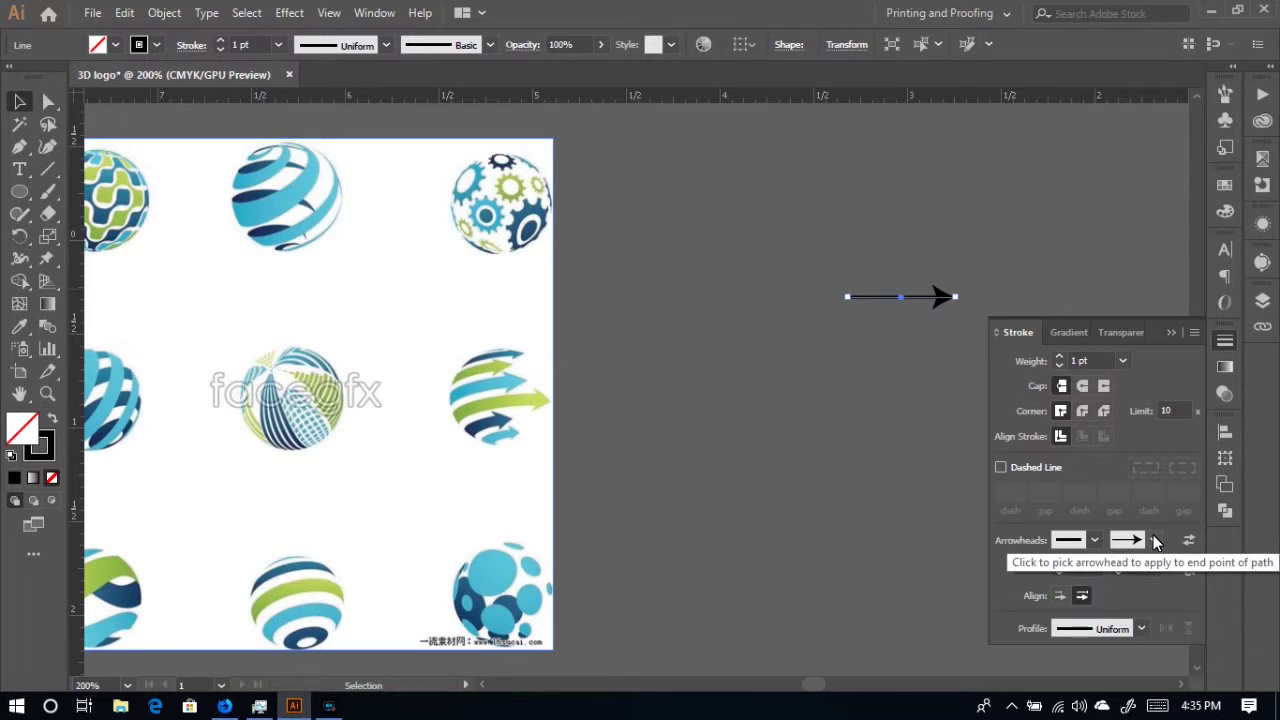
- Try the Arrow 20 arrowhead on the line's start and undo it
{"action": "left_click", "coordinate": [1095, 541]}
{"action": "scroll", "coordinate": [1008, 400], "scroll_direction": "down", "scroll_amount": 8}
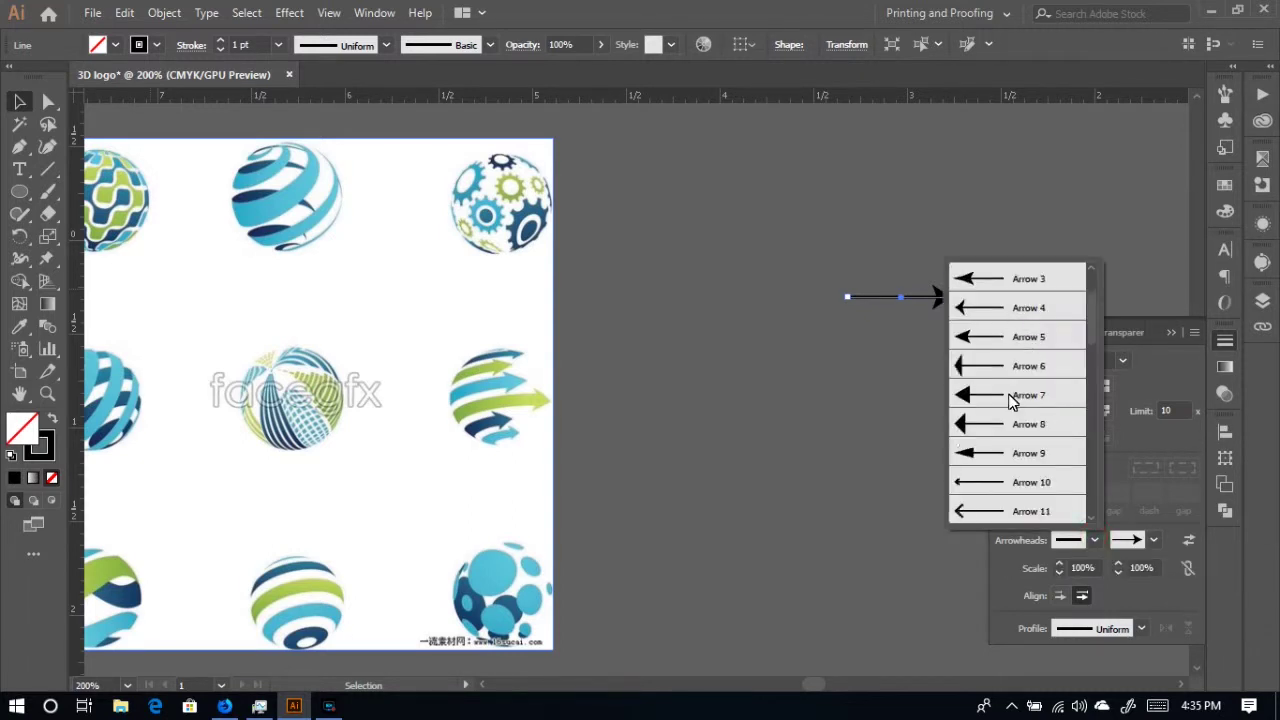
{"action": "scroll", "coordinate": [1008, 410], "scroll_direction": "up", "scroll_amount": 3}
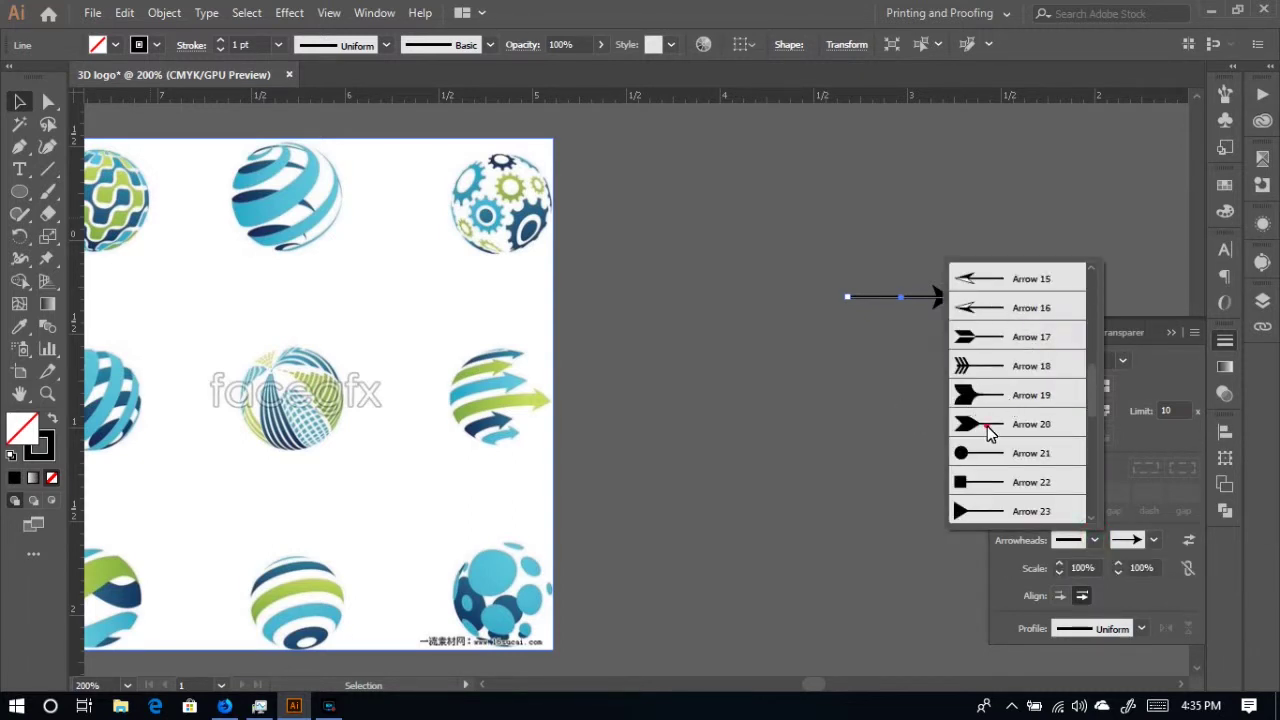
{"action": "left_click", "coordinate": [988, 424]}
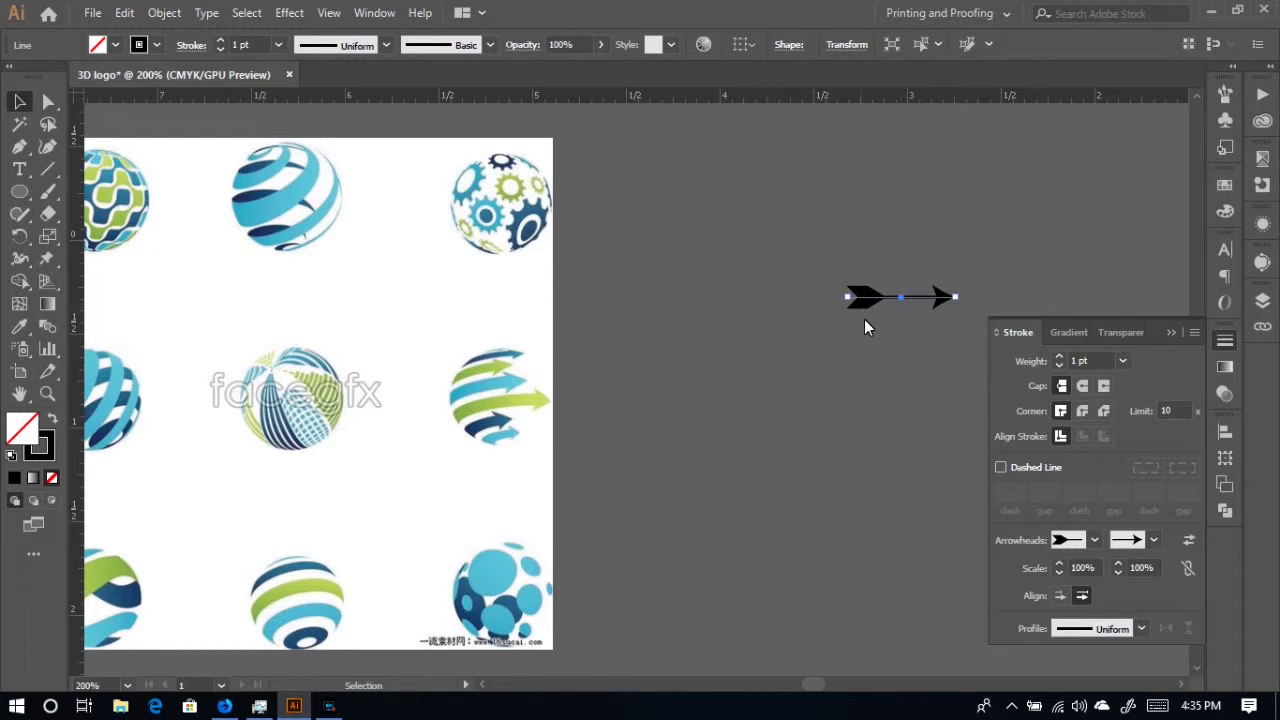
{"action": "key", "text": "ctrl+z"}
- Apply the Arrow 2 arrowhead to the line's end and move the arrow beside the reference image, level with its first row of globes
{"action": "left_click", "coordinate": [1152, 540]}
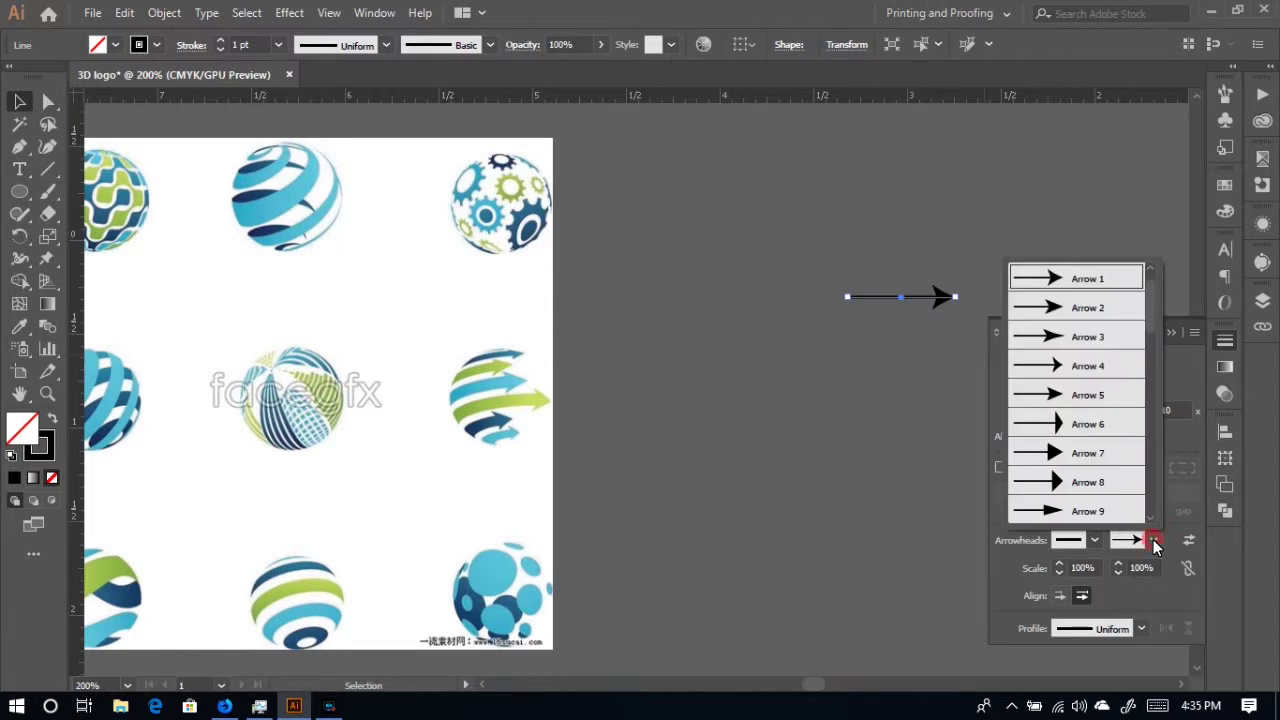
{"action": "left_click", "coordinate": [1080, 311]}
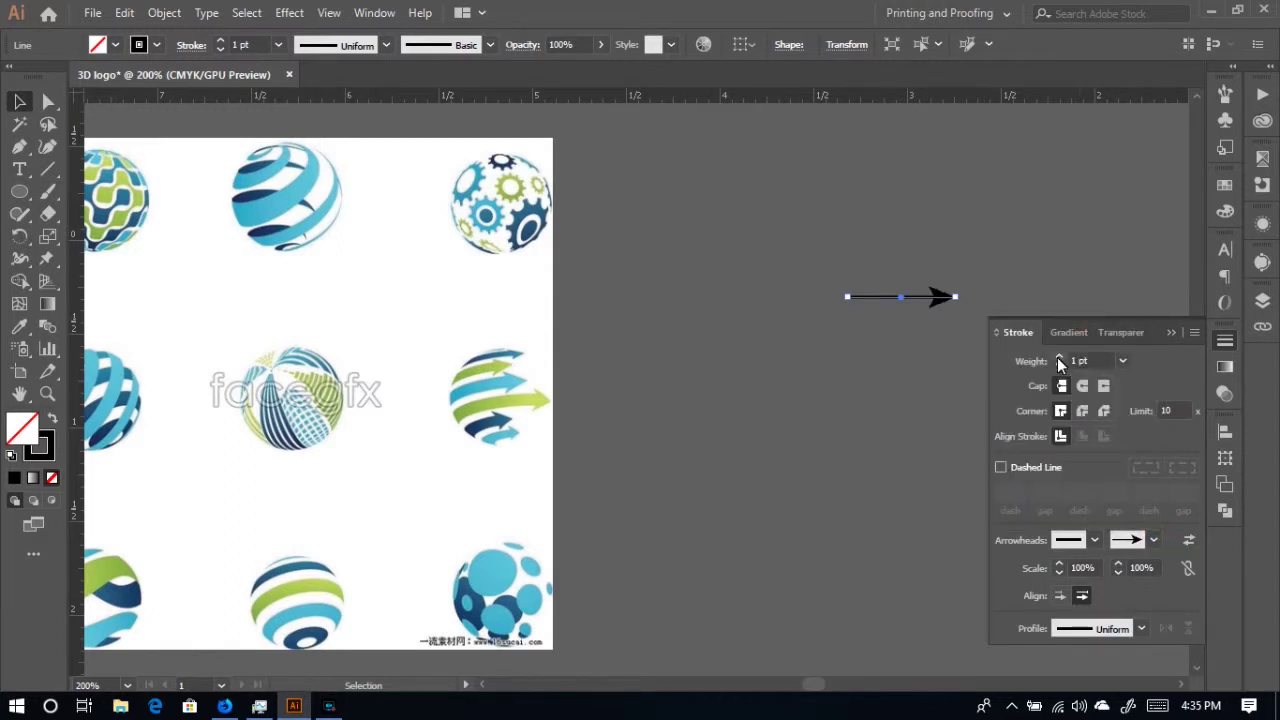
{"action": "left_click", "coordinate": [909, 343]}
{"action": "left_click_drag", "start_coordinate": [722, 224], "coordinate": [724, 226]}
{"action": "left_click_drag", "start_coordinate": [927, 301], "coordinate": [692, 230]}
{"action": "left_click", "coordinate": [708, 335]}
{"action": "left_click_drag", "start_coordinate": [603, 168], "coordinate": [736, 276]}
{"action": "left_click_drag", "start_coordinate": [722, 232], "coordinate": [771, 290]}
{"action": "left_click", "coordinate": [771, 292]}
{"action": "left_click_drag", "start_coordinate": [687, 201], "coordinate": [612, 273]}
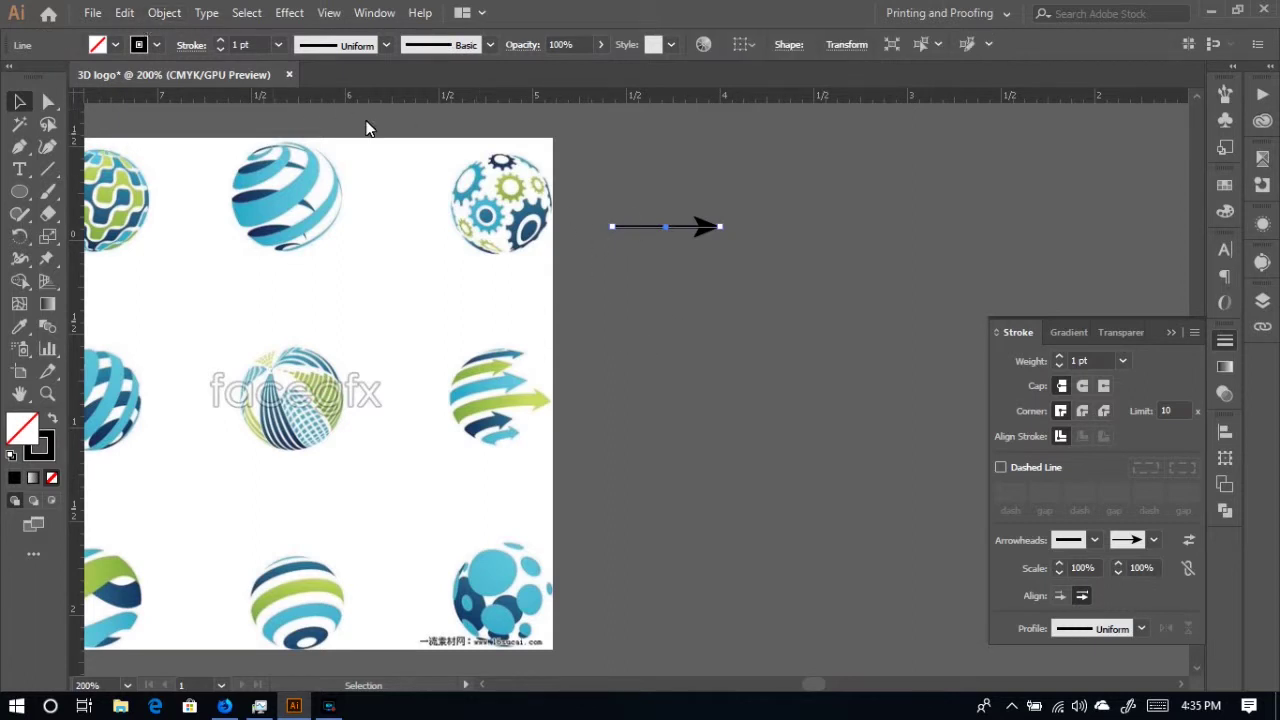
- Collapse the stroke settings and expand the arrow's appearance and stroke into filled shapes
{"action": "left_click", "coordinate": [1174, 334]}
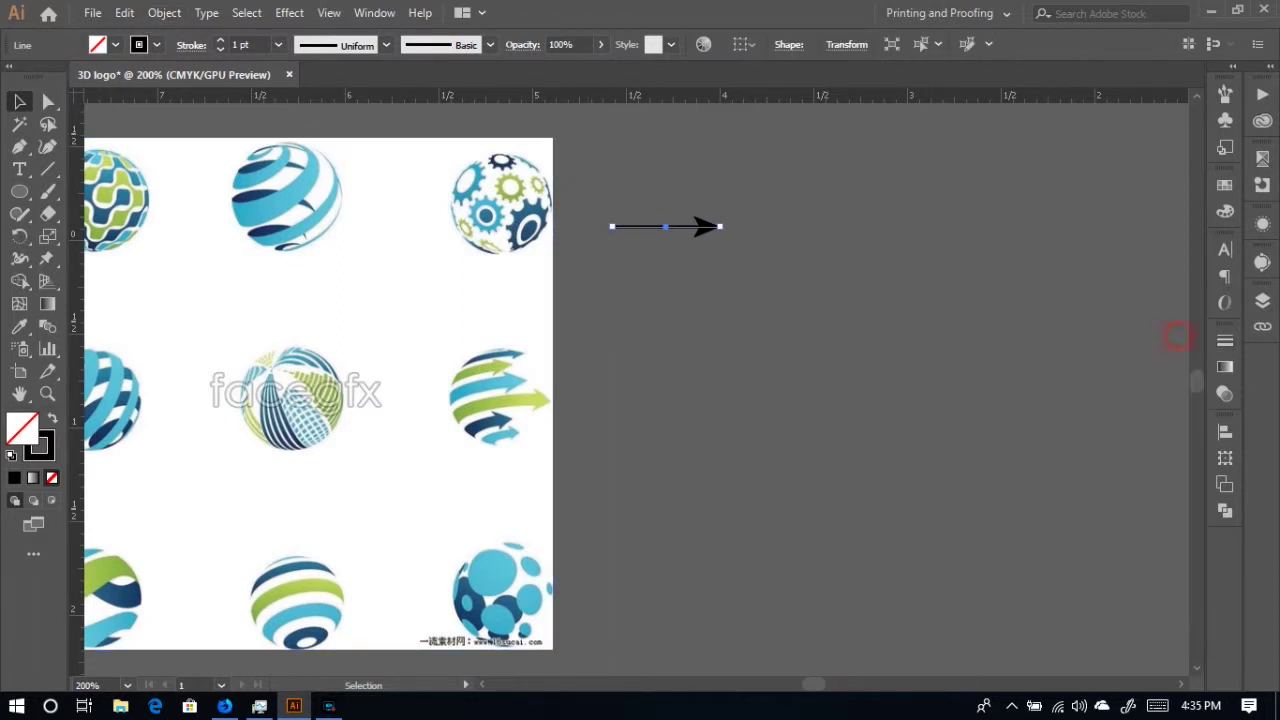
{"action": "left_click", "coordinate": [165, 14]}
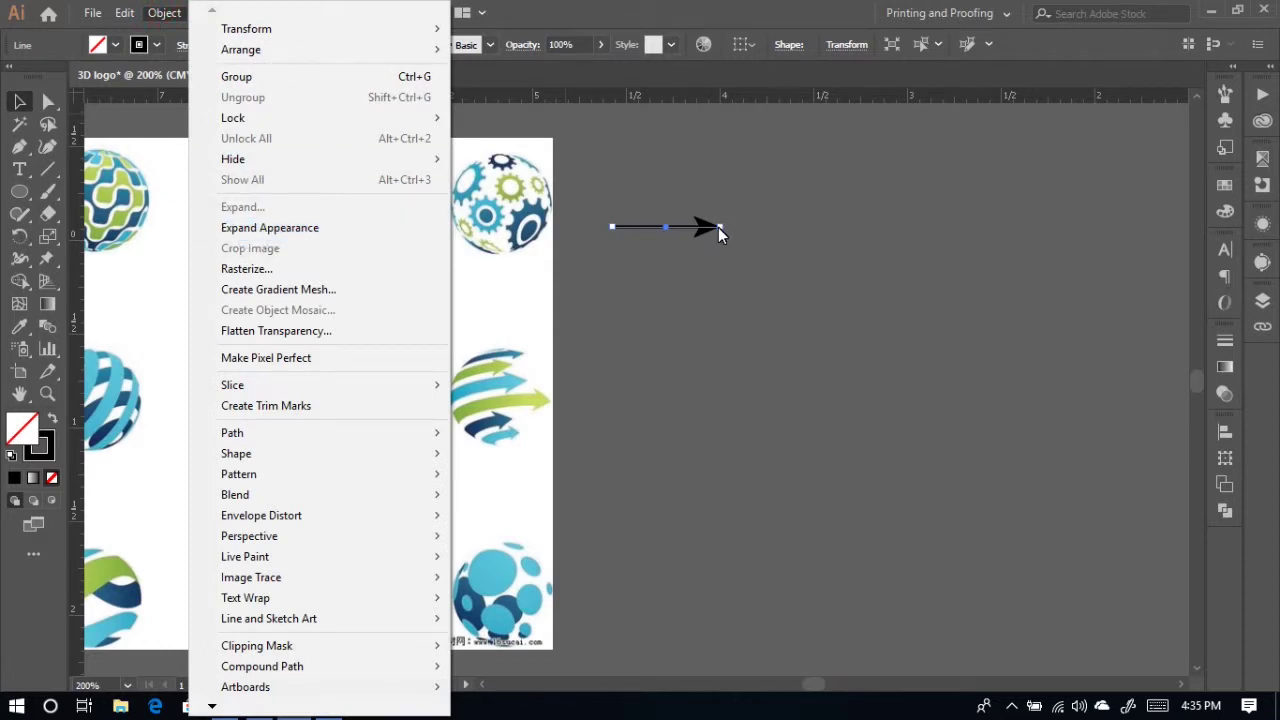
{"action": "left_click", "coordinate": [292, 228]}
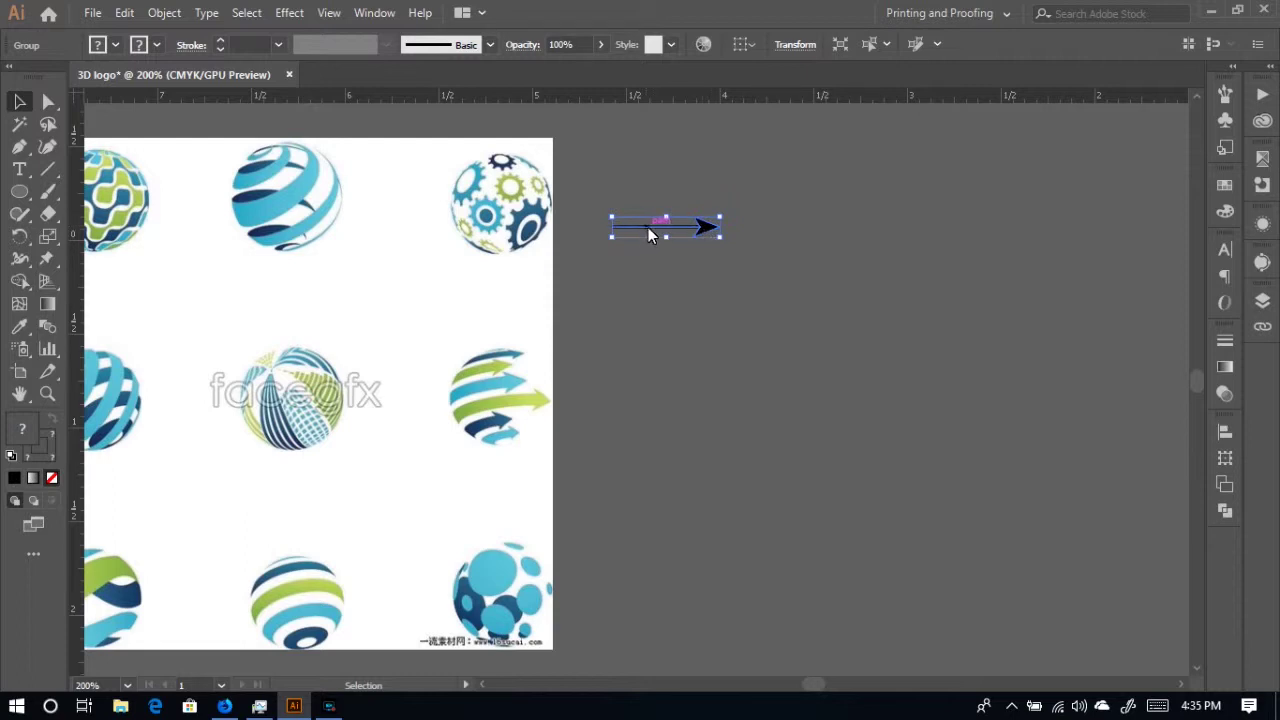
{"action": "left_click", "coordinate": [145, 13]}
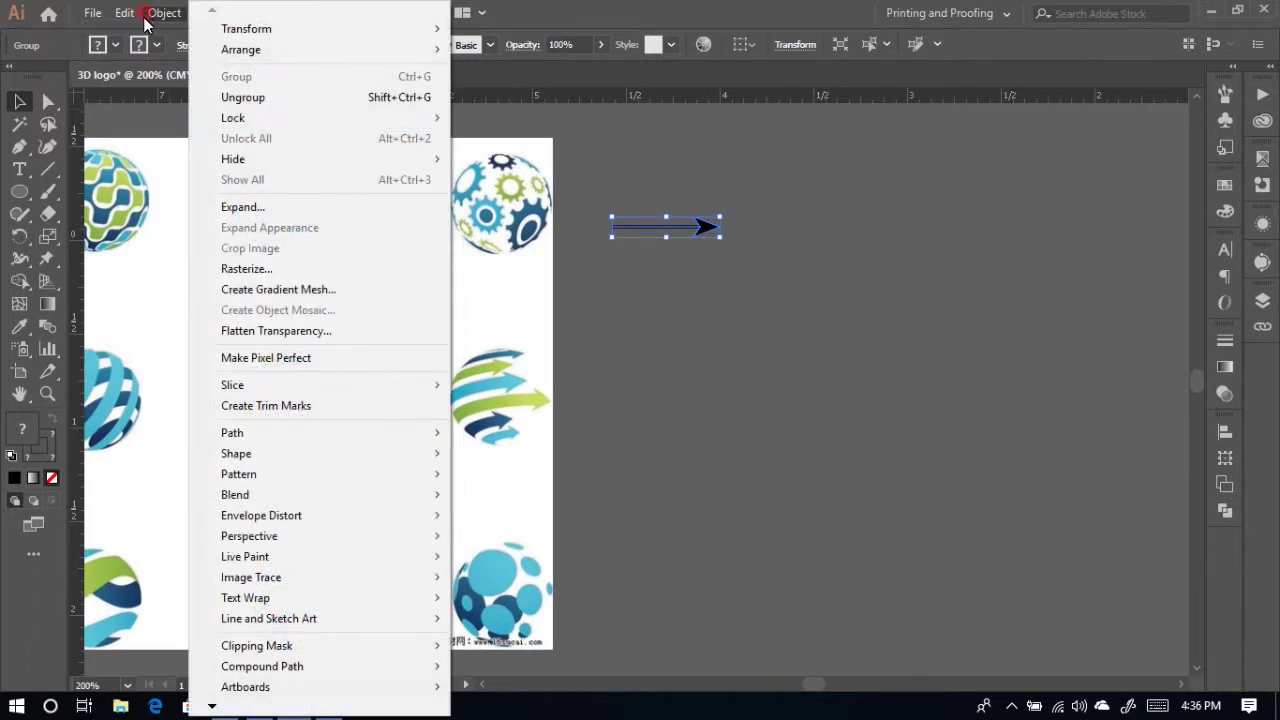
{"action": "left_click", "coordinate": [252, 218]}
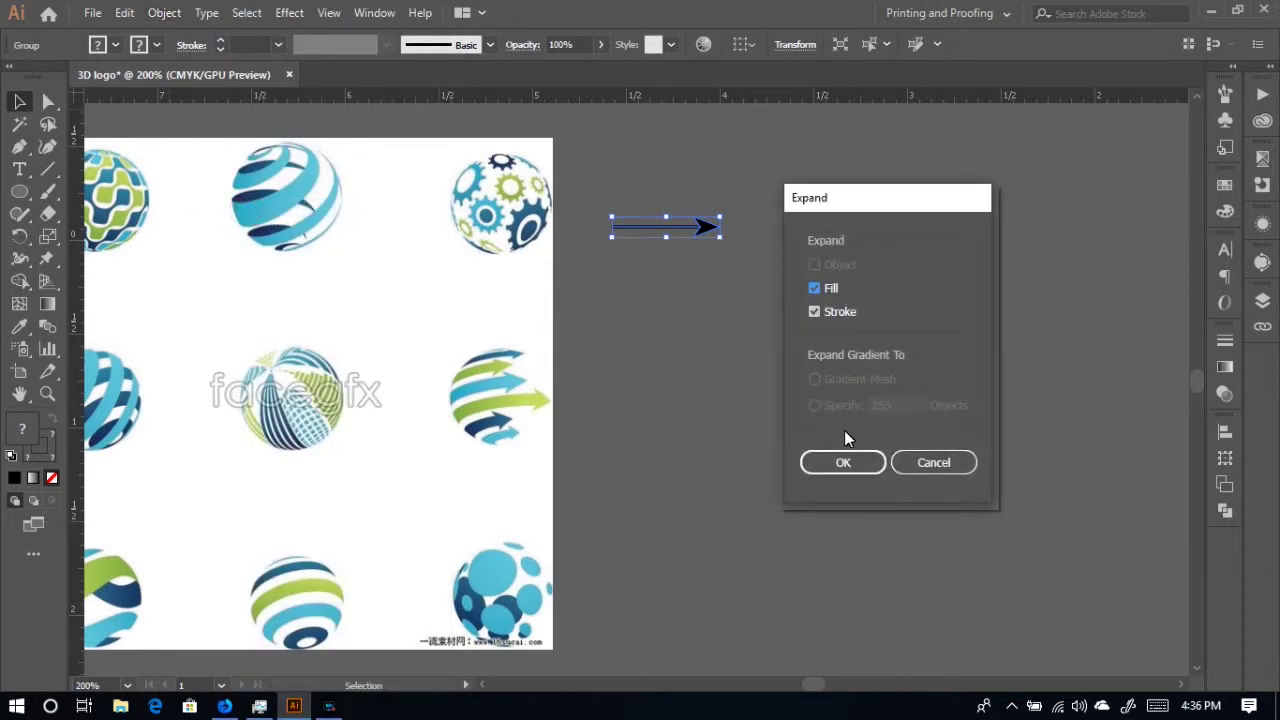
{"action": "left_click", "coordinate": [816, 289]}
{"action": "left_click", "coordinate": [845, 462]}
{"action": "left_click", "coordinate": [733, 263]}
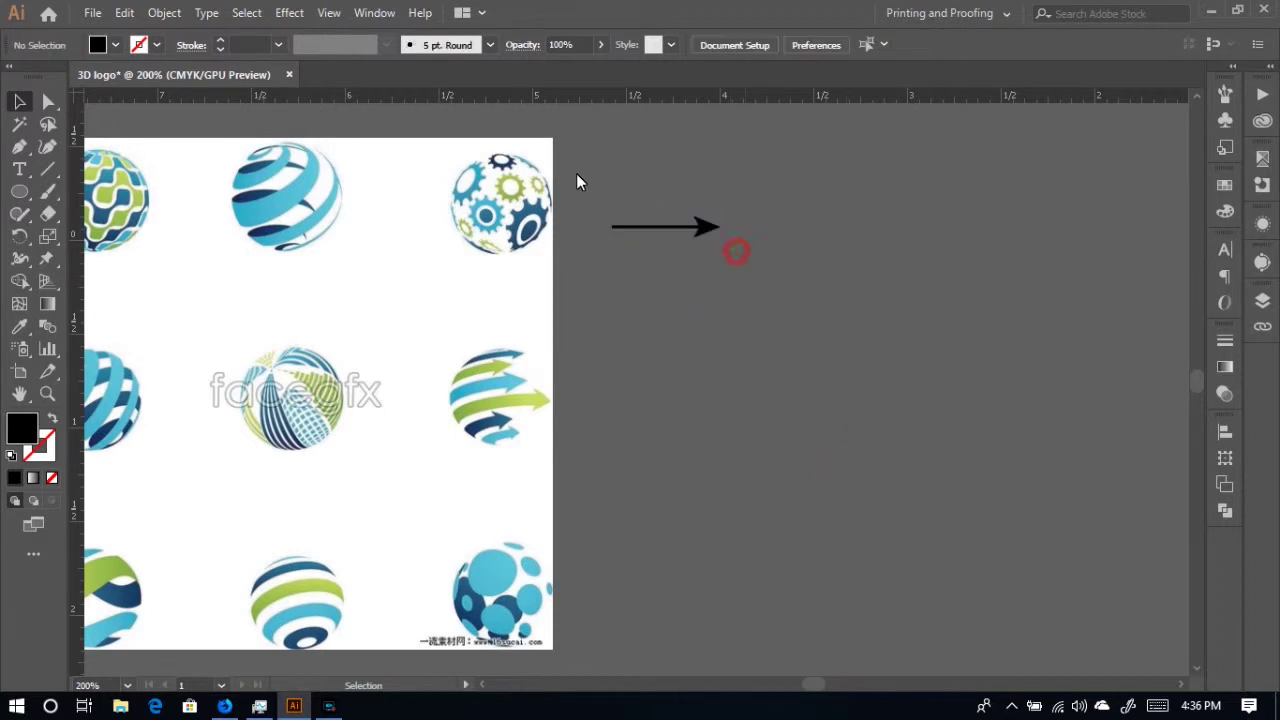
- Combine the arrow's shaft and head into one path with the Pathfinder Merge operation
{"action": "left_click", "coordinate": [611, 229]}
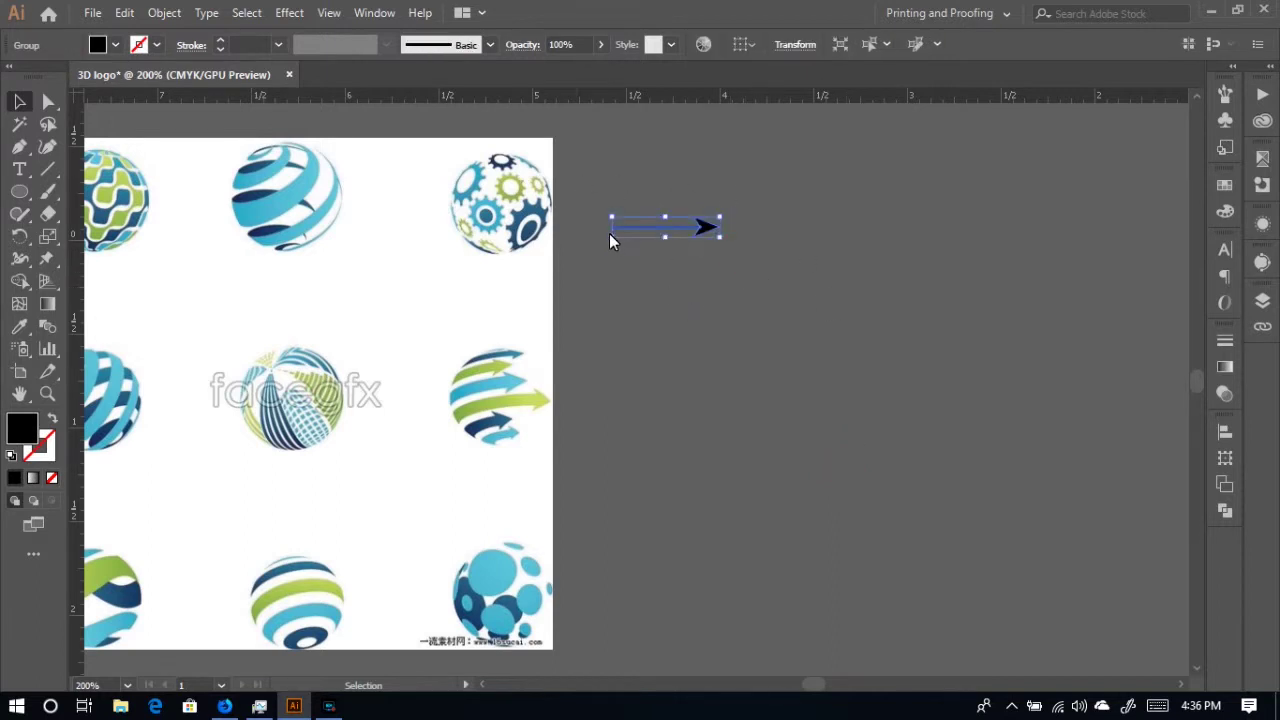
{"action": "left_click", "coordinate": [1226, 511]}
{"action": "left_click", "coordinate": [1078, 524]}
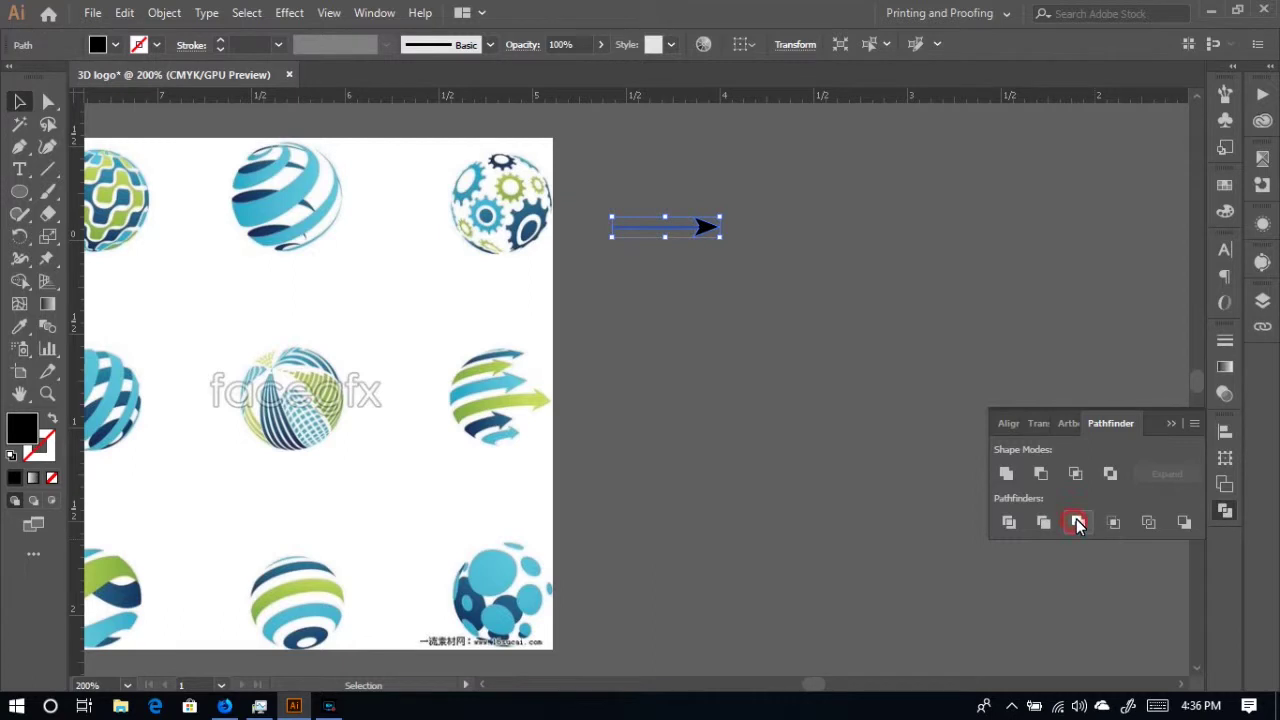
{"action": "left_click", "coordinate": [697, 258]}
- Enlarge the arrow proportionally to about three times its size, keeping its tail beside the reference image
{"action": "left_click", "coordinate": [705, 228]}
{"action": "left_click_drag", "start_coordinate": [716, 239], "coordinate": [959, 285]}
{"action": "scroll", "coordinate": [916, 417], "scroll_direction": "up", "scroll_amount": 8}
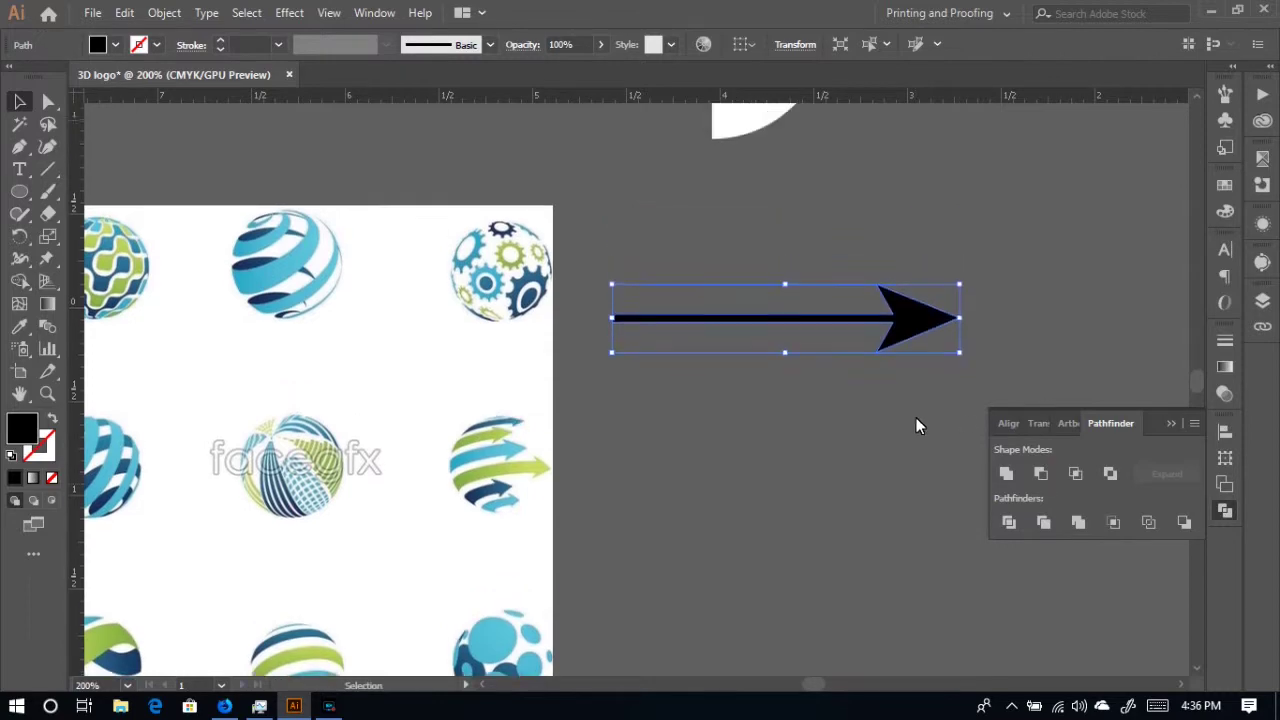
{"action": "scroll", "coordinate": [880, 480], "scroll_direction": "down", "scroll_amount": 3}
{"action": "scroll", "coordinate": [855, 462], "scroll_direction": "down", "scroll_amount": 5}
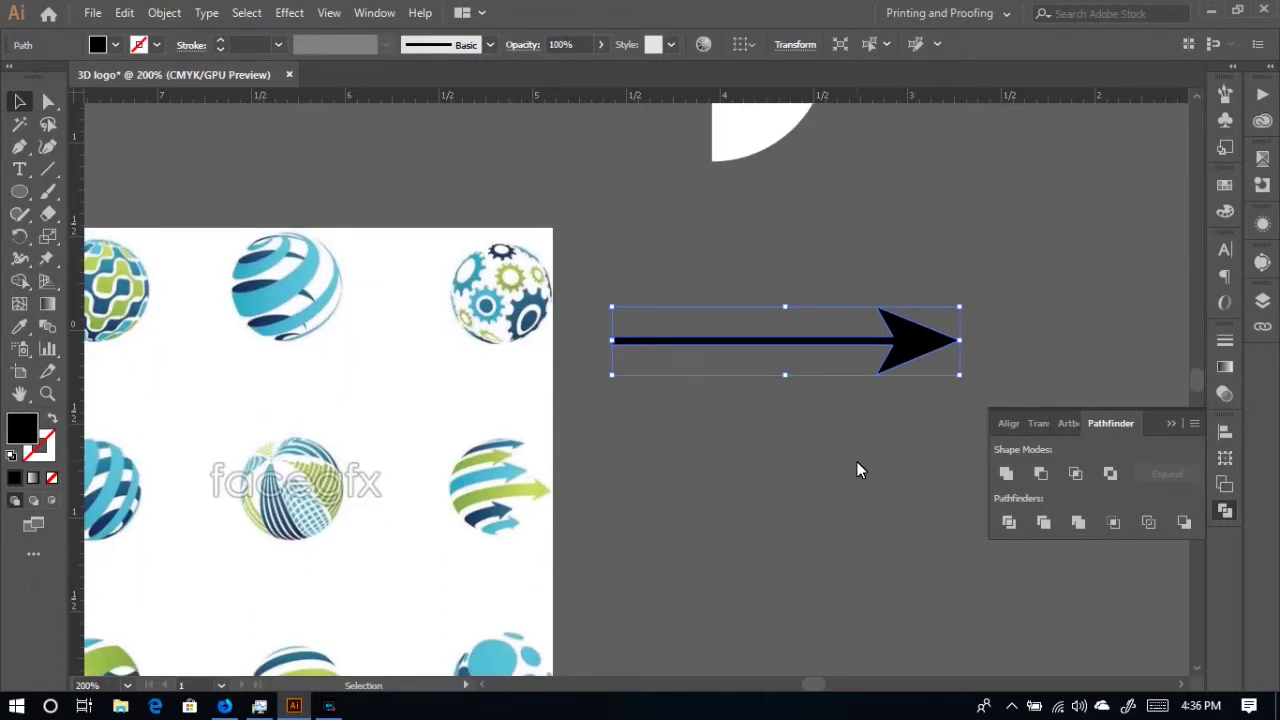
{"action": "scroll", "coordinate": [853, 457], "scroll_direction": "up", "scroll_amount": 2}
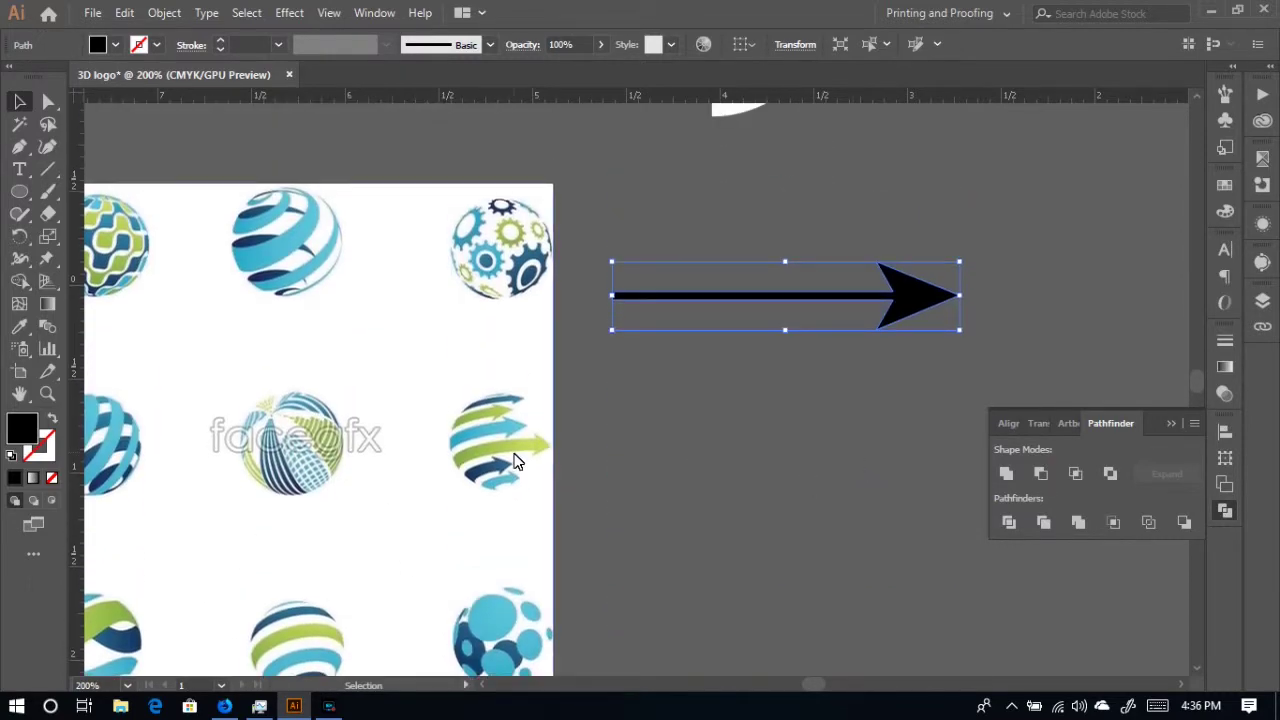
{"action": "left_click", "coordinate": [843, 352]}
{"action": "left_click", "coordinate": [780, 307]}
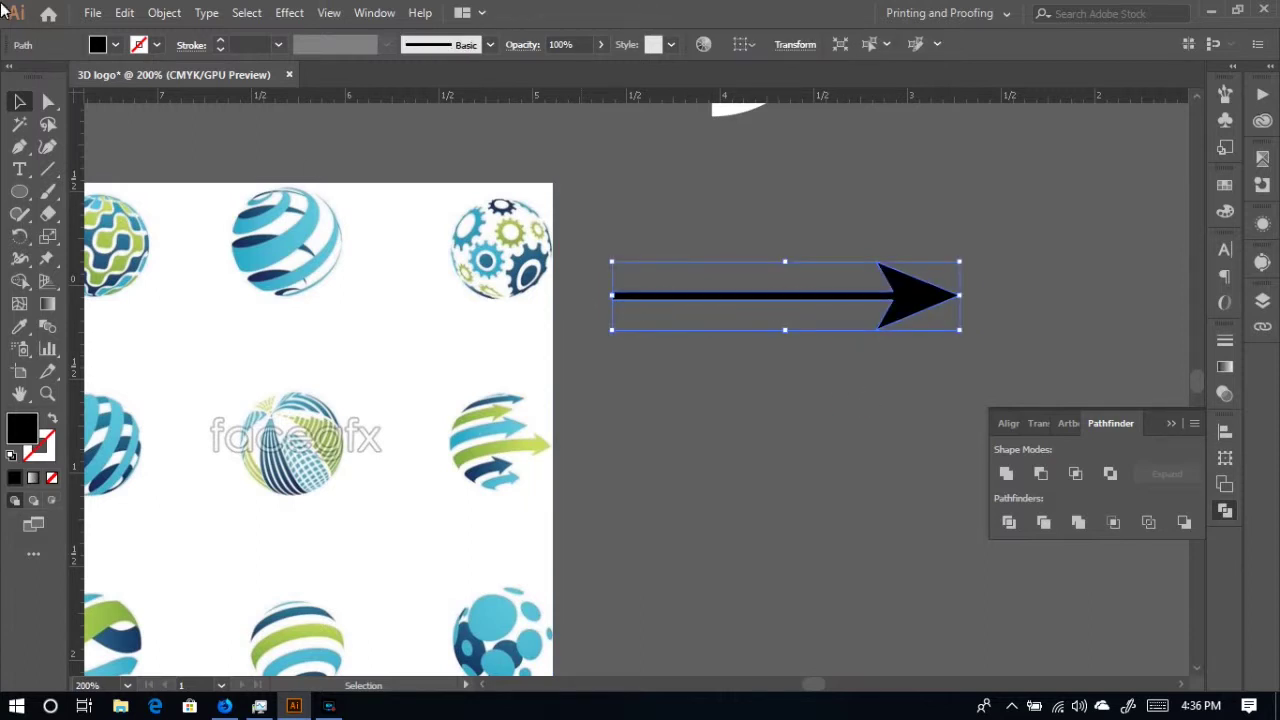
- Thicken the shaft upward by nudging its two upper anchor points four increments up and two increments left
{"action": "left_click", "coordinate": [48, 102]}
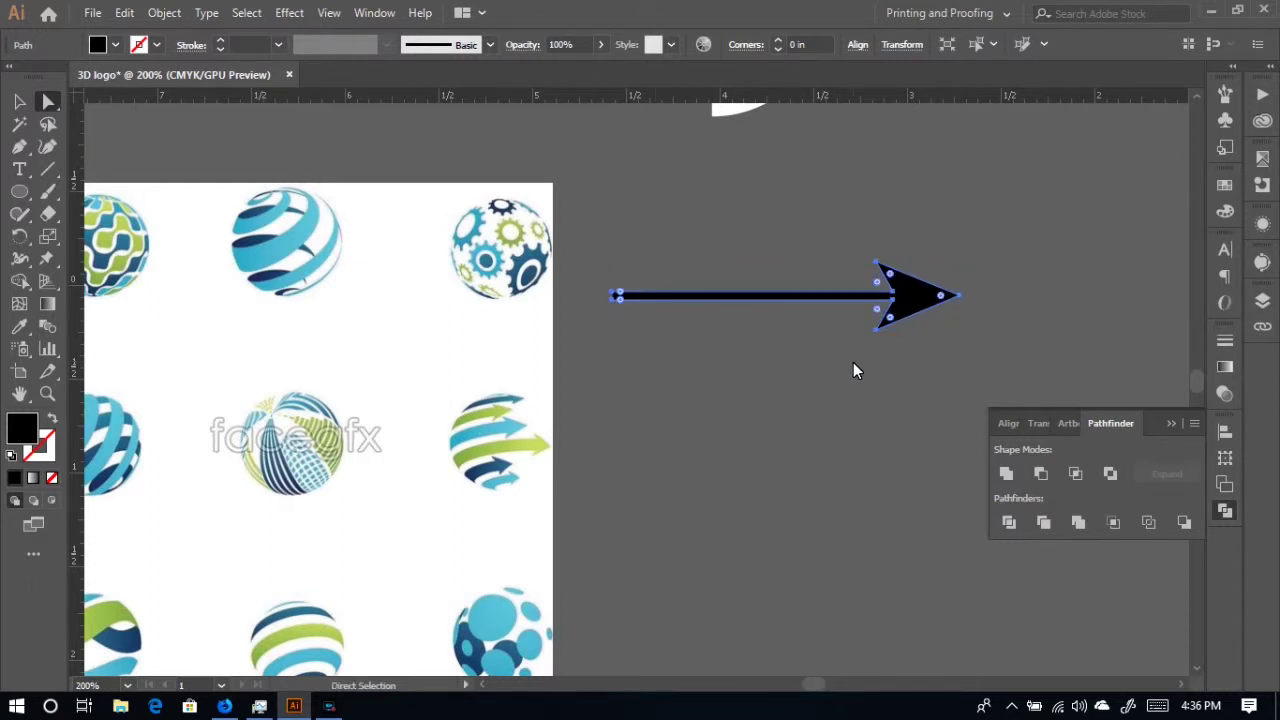
{"action": "key", "text": "ctrl+plus"}
{"action": "key", "text": "ctrl+plus"}
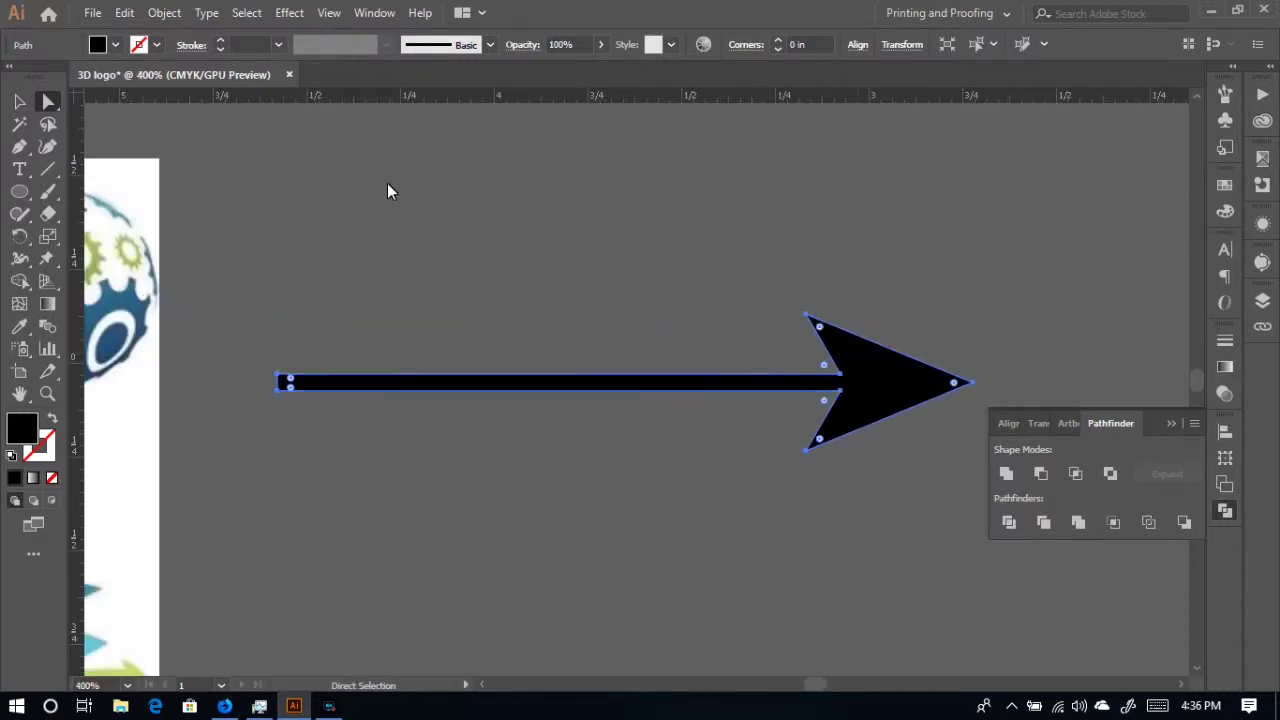
{"action": "left_click_drag", "start_coordinate": [425, 317], "coordinate": [851, 189]}
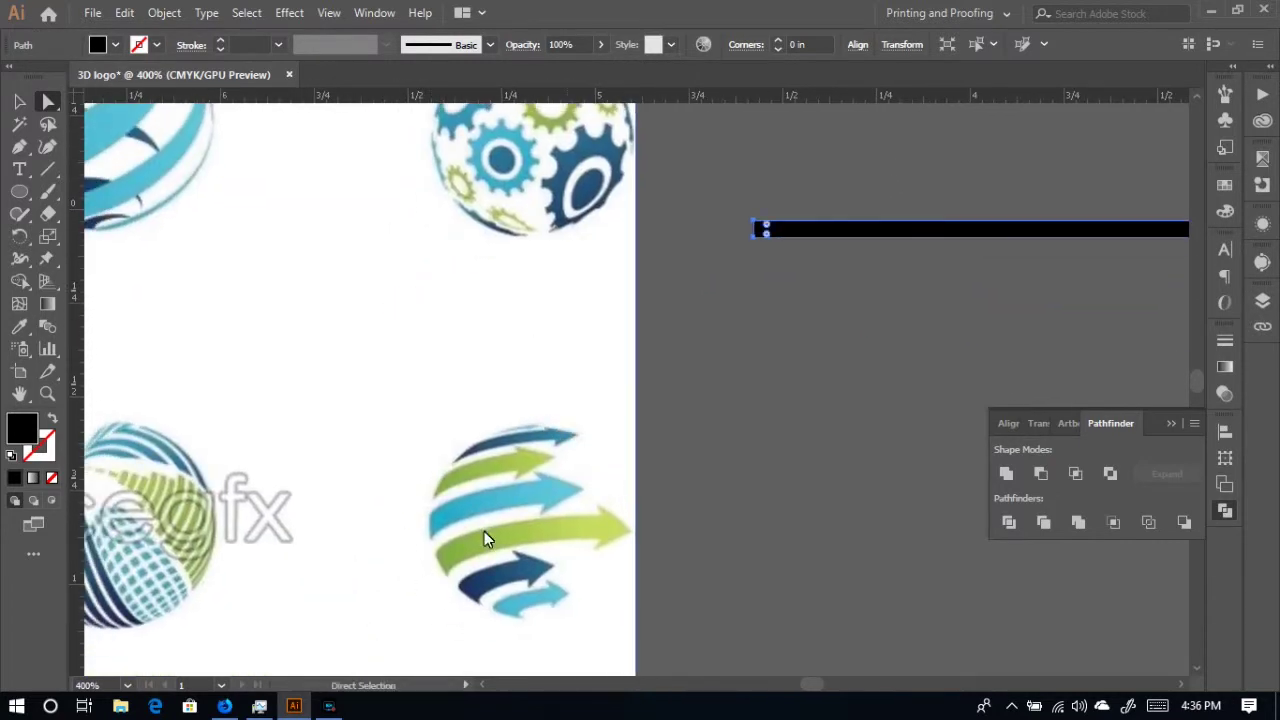
{"action": "left_click_drag", "start_coordinate": [812, 417], "coordinate": [220, 555]}
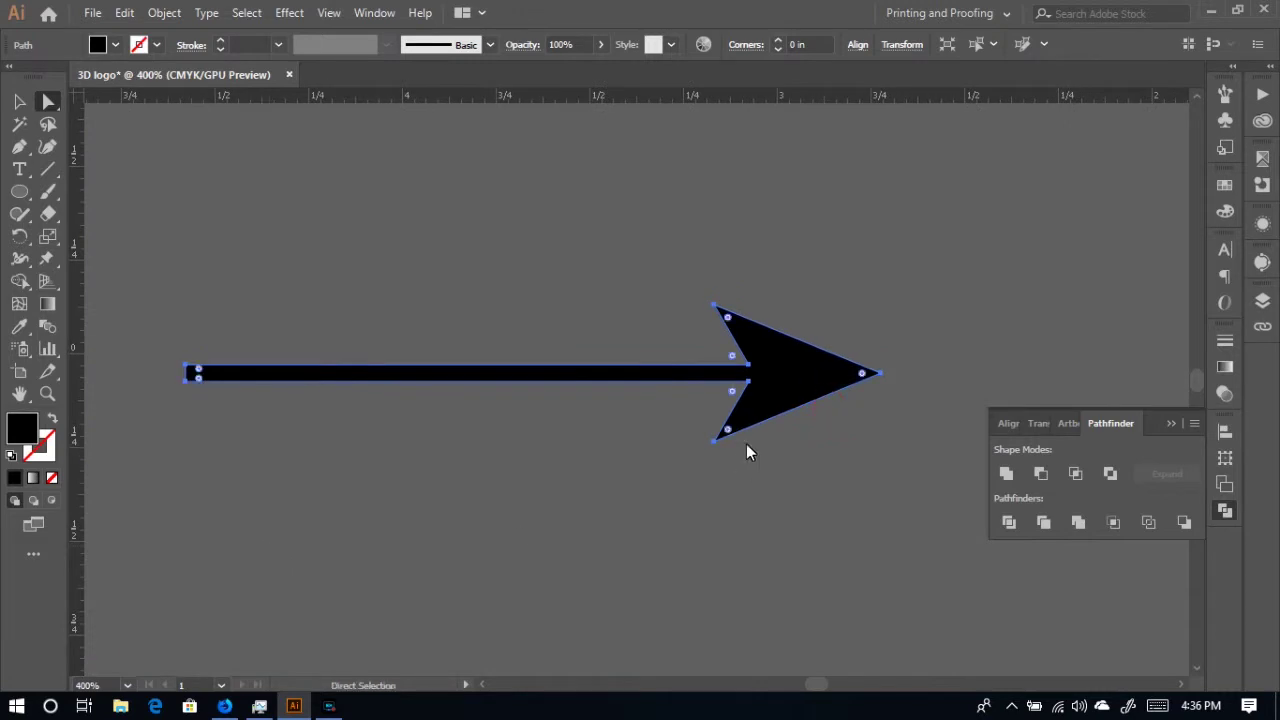
{"action": "left_click", "coordinate": [750, 366]}
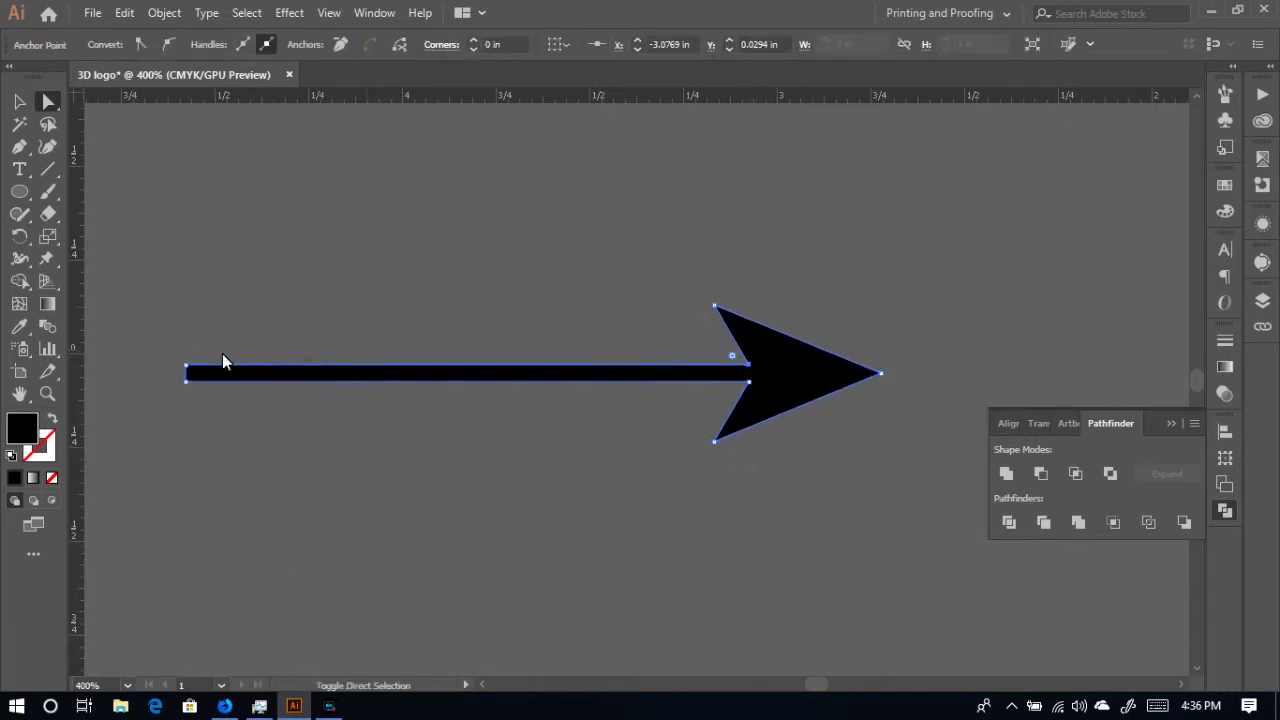
{"action": "left_click", "coordinate": [186, 367], "text": "shift"}
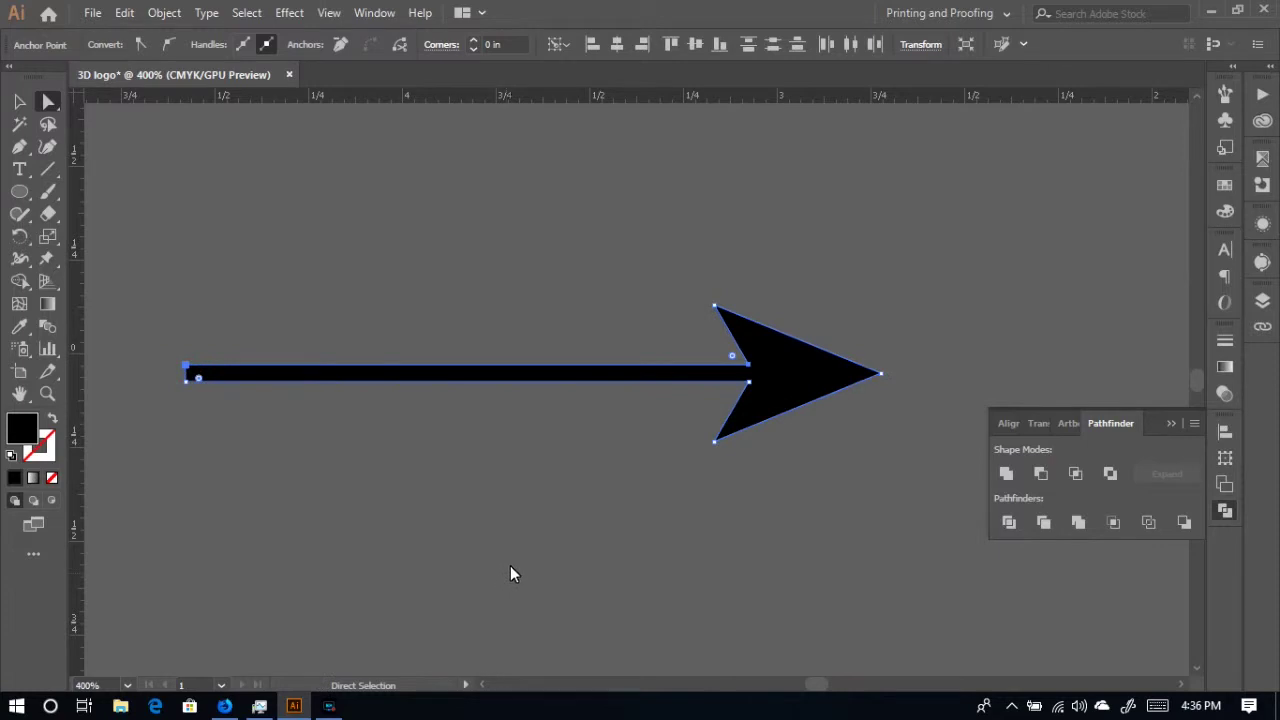
{"action": "key", "text": "Up"}
{"action": "key", "text": "Up"}
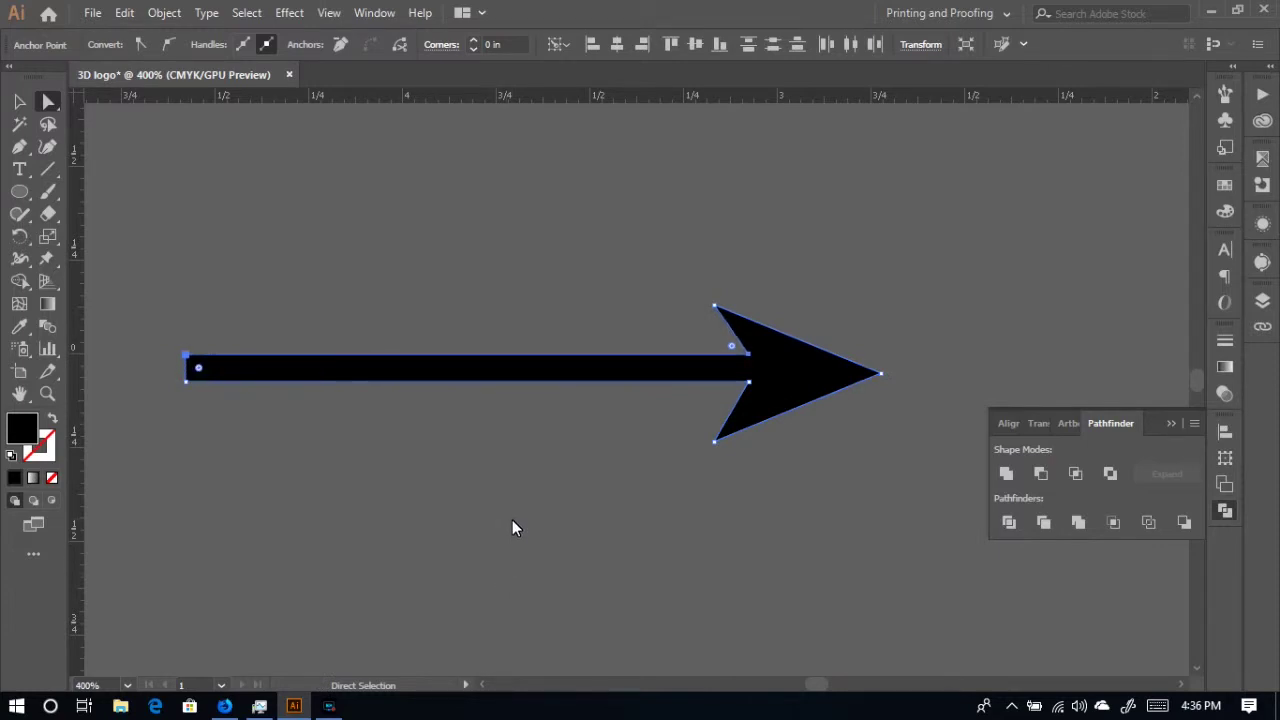
{"action": "key", "text": "Up"}
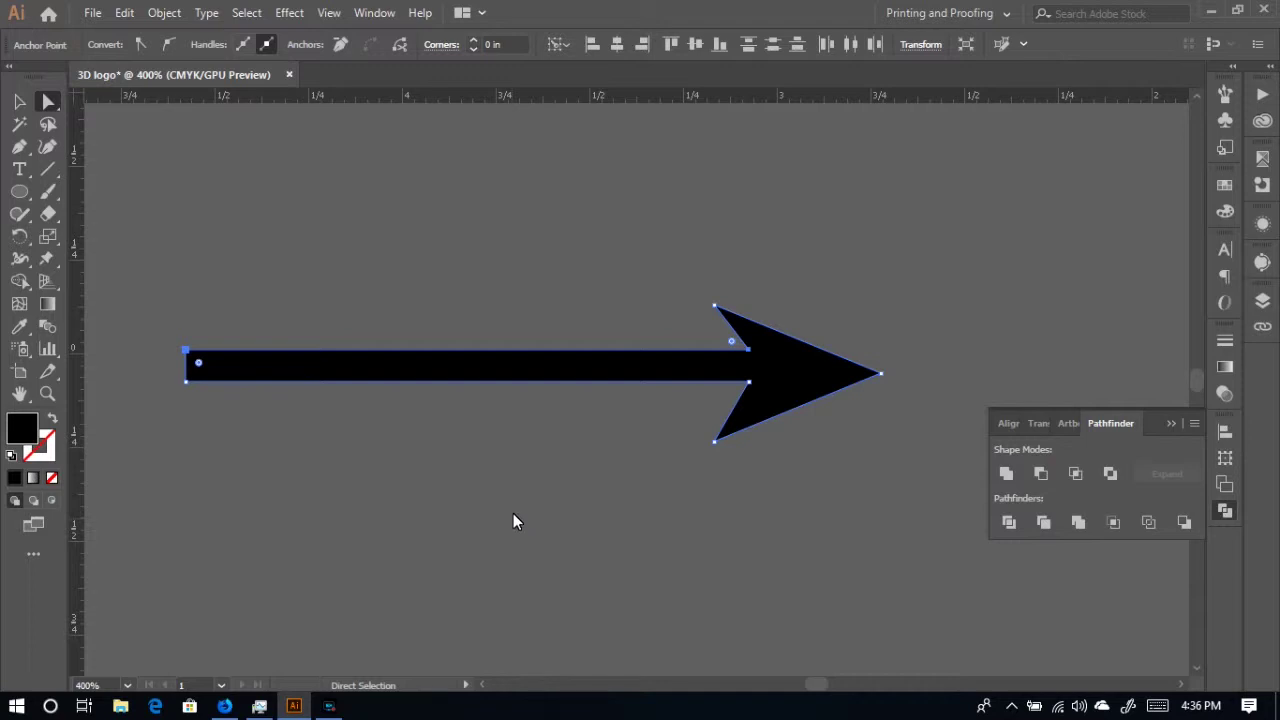
{"action": "key", "text": "Up"}
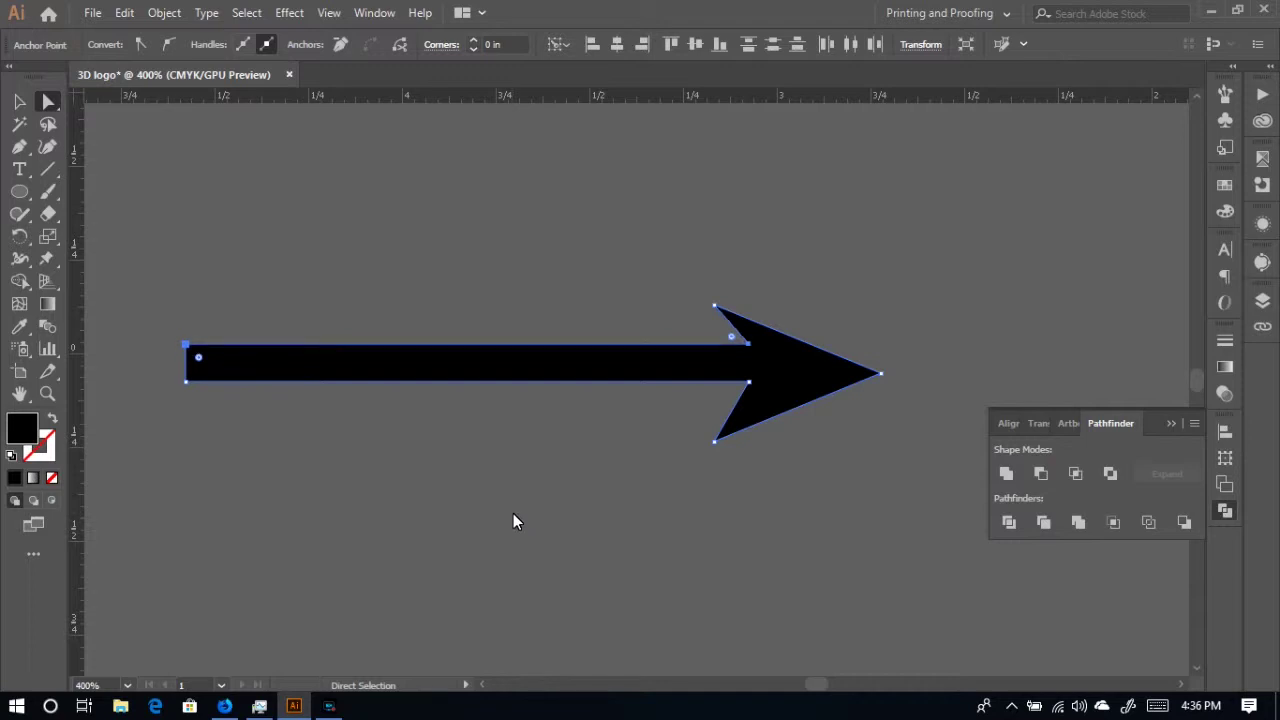
{"action": "key", "text": "Left"}
{"action": "key", "text": "Left"}
- Thicken the shaft downward by nudging its two lower anchor points four increments down and two increments left, and deselect the arrow
{"action": "left_click", "coordinate": [749, 384]}
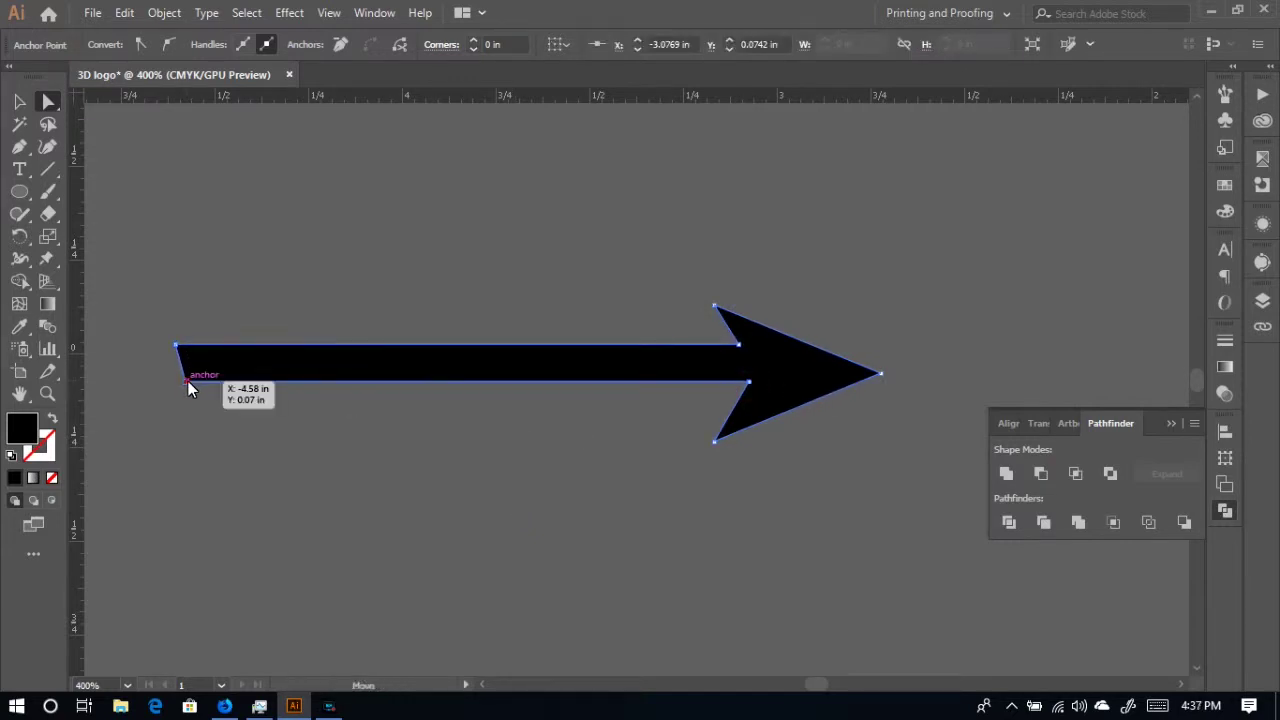
{"action": "left_click", "coordinate": [187, 381]}
{"action": "left_click", "coordinate": [749, 382], "text": "shift"}
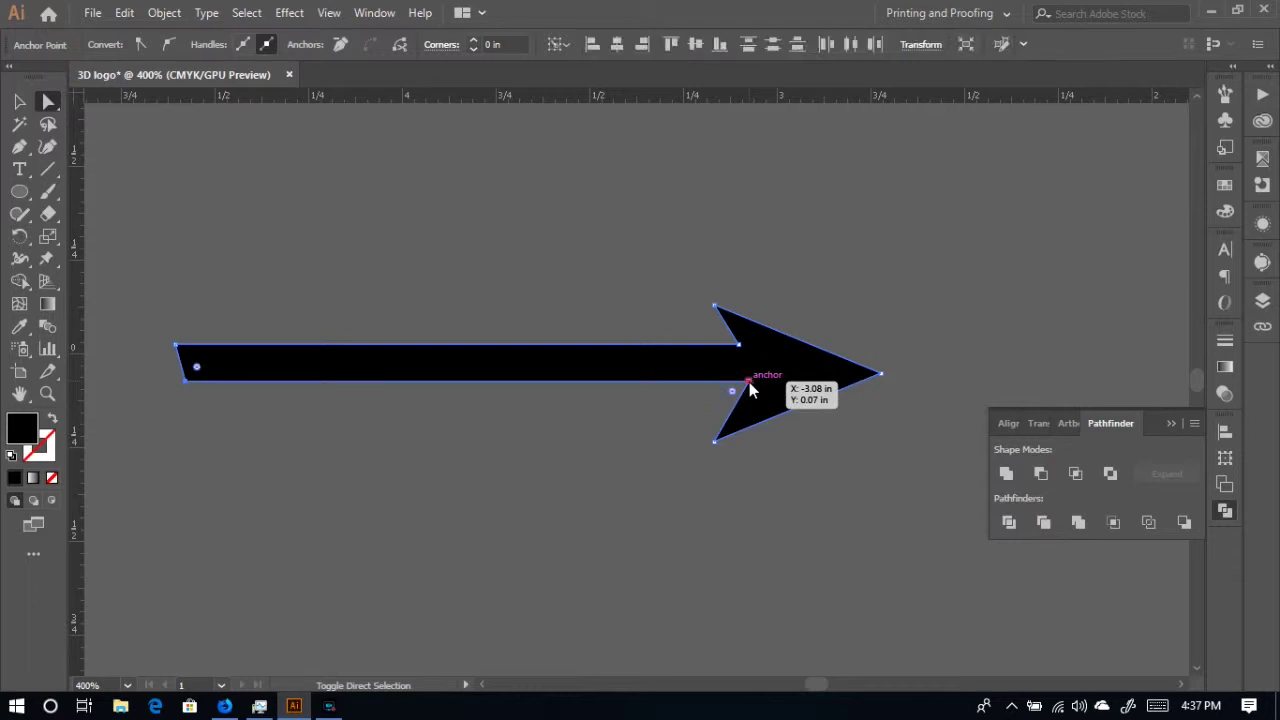
{"action": "key", "text": "Down"}
{"action": "key", "text": "Down"}
{"action": "key", "text": "Down"}
{"action": "key", "text": "Down"}
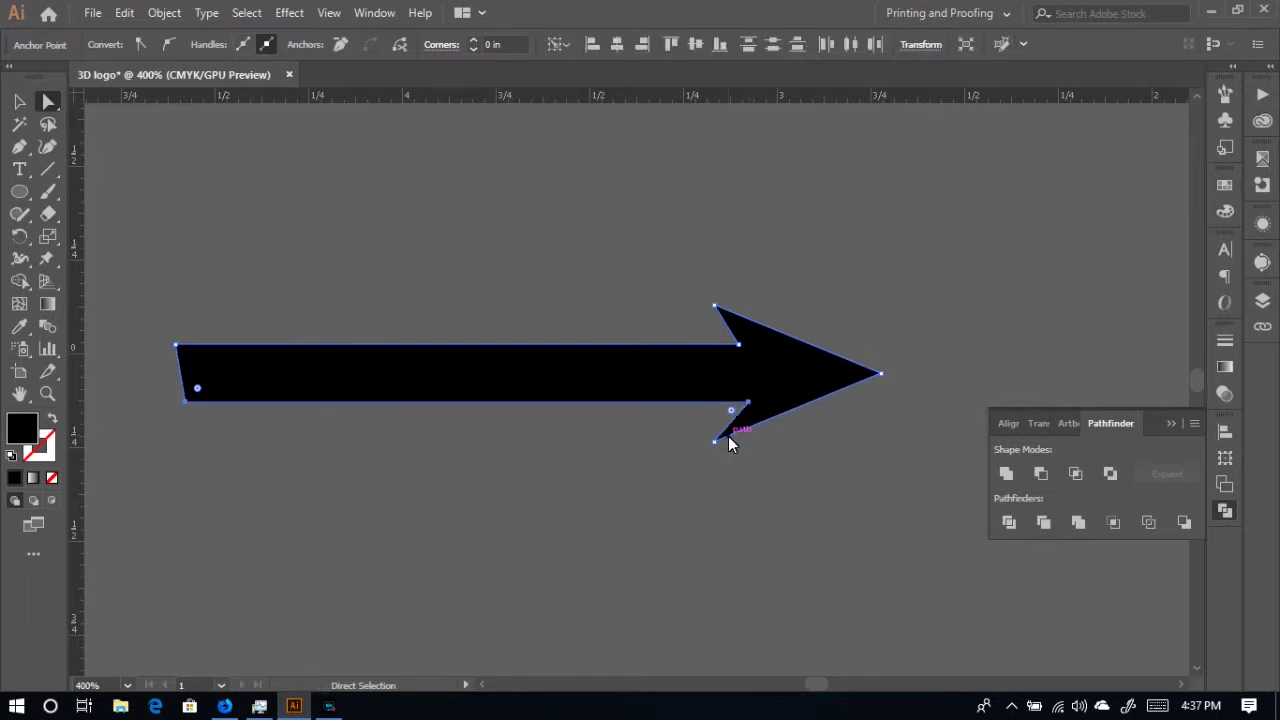
{"action": "key", "text": "Left"}
{"action": "key", "text": "Left"}
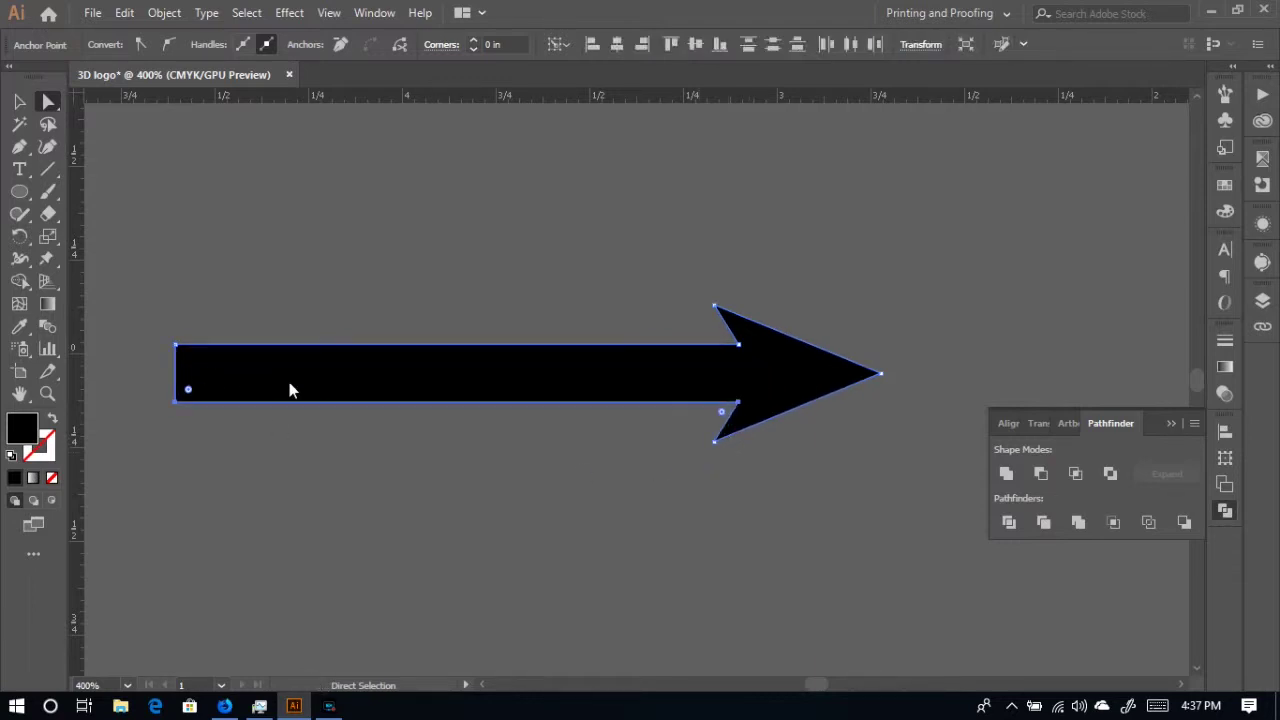
{"action": "left_click", "coordinate": [621, 546]}
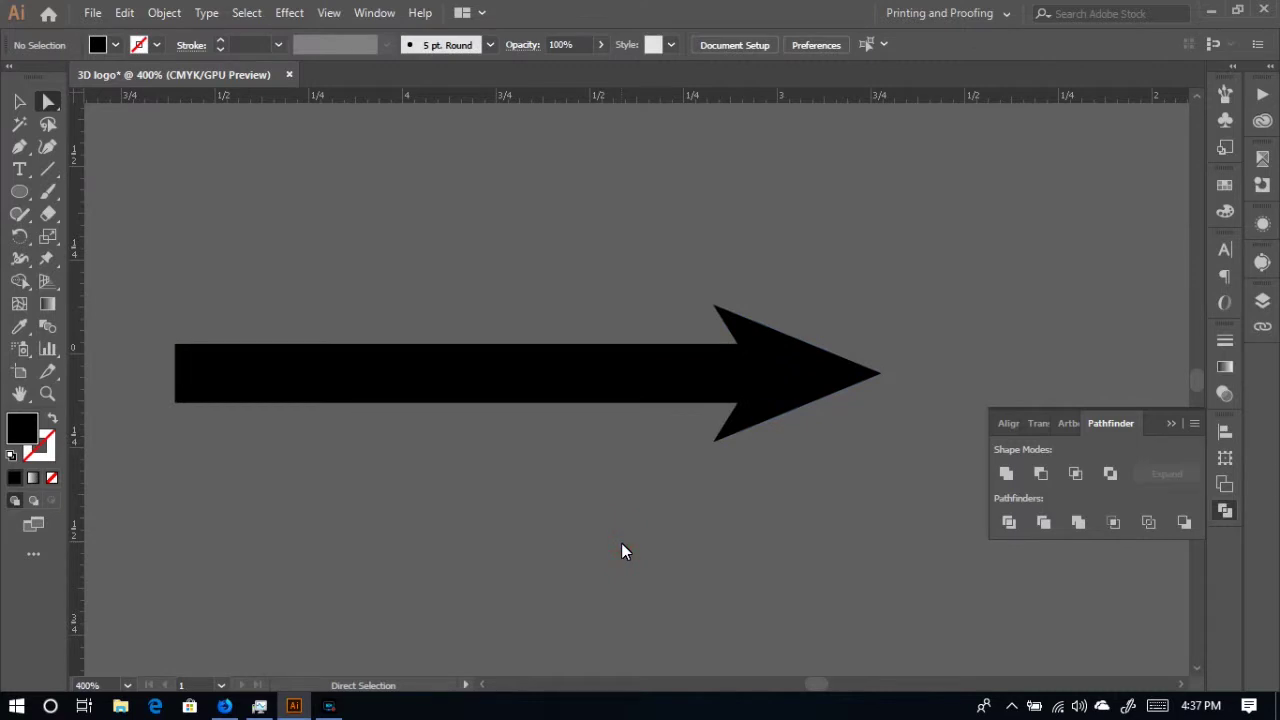
- Duplicate the arrow beside the reference image to form a diagonal stack of three arrows, each offset sideways from its neighbour
{"action": "key", "text": "ctrl+minus"}
{"action": "key", "text": "ctrl+minus"}
{"action": "key", "text": "ctrl+minus"}
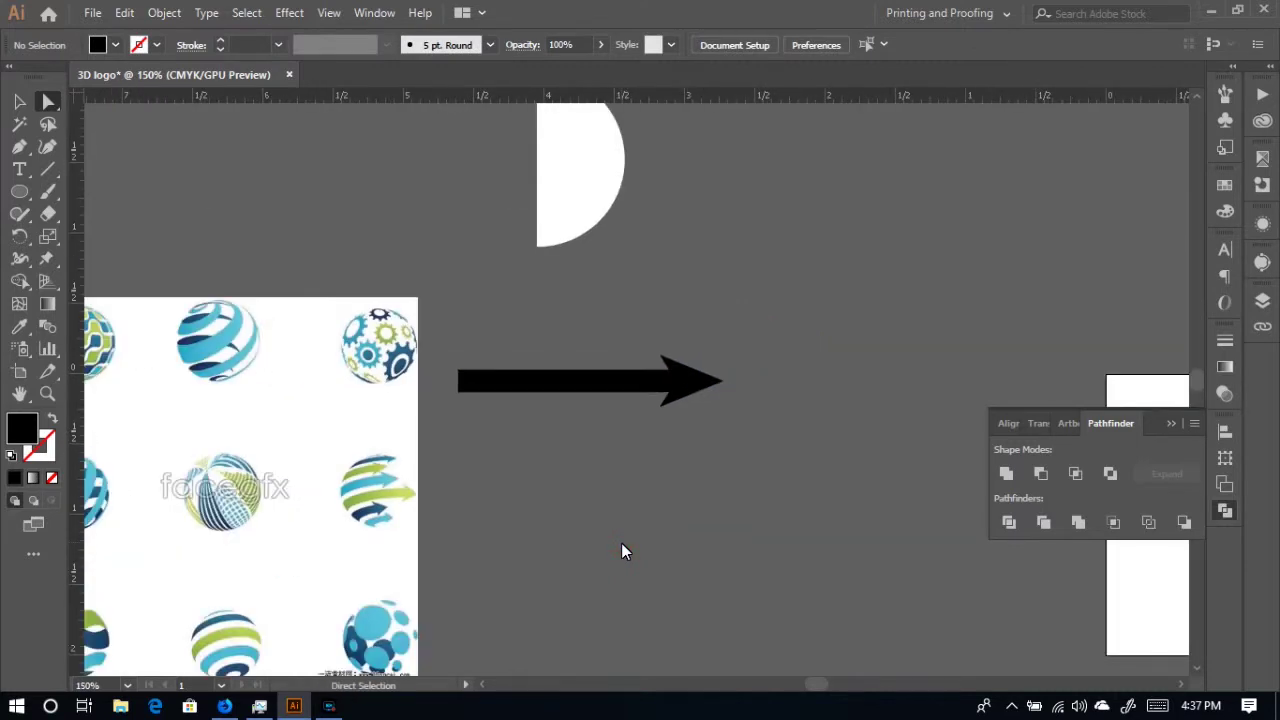
{"action": "left_click_drag", "start_coordinate": [687, 485], "coordinate": [860, 452]}
{"action": "key", "text": "space"}
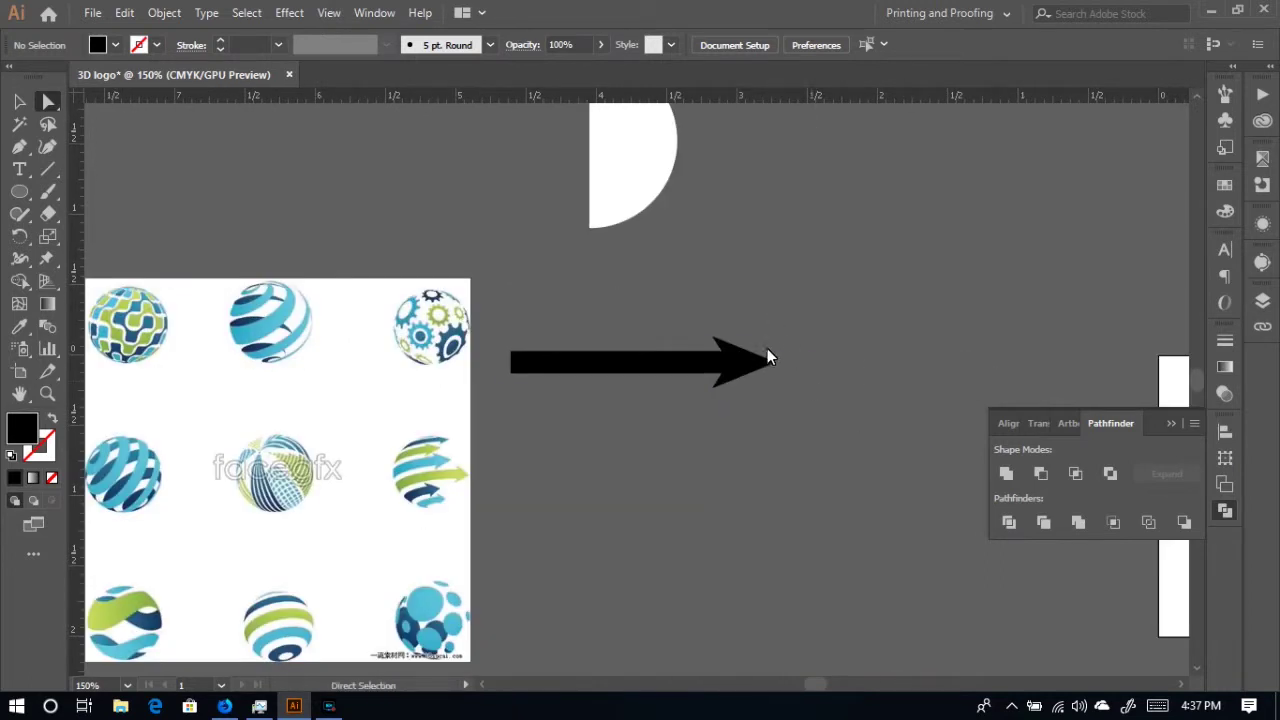
{"action": "left_click", "coordinate": [728, 363]}
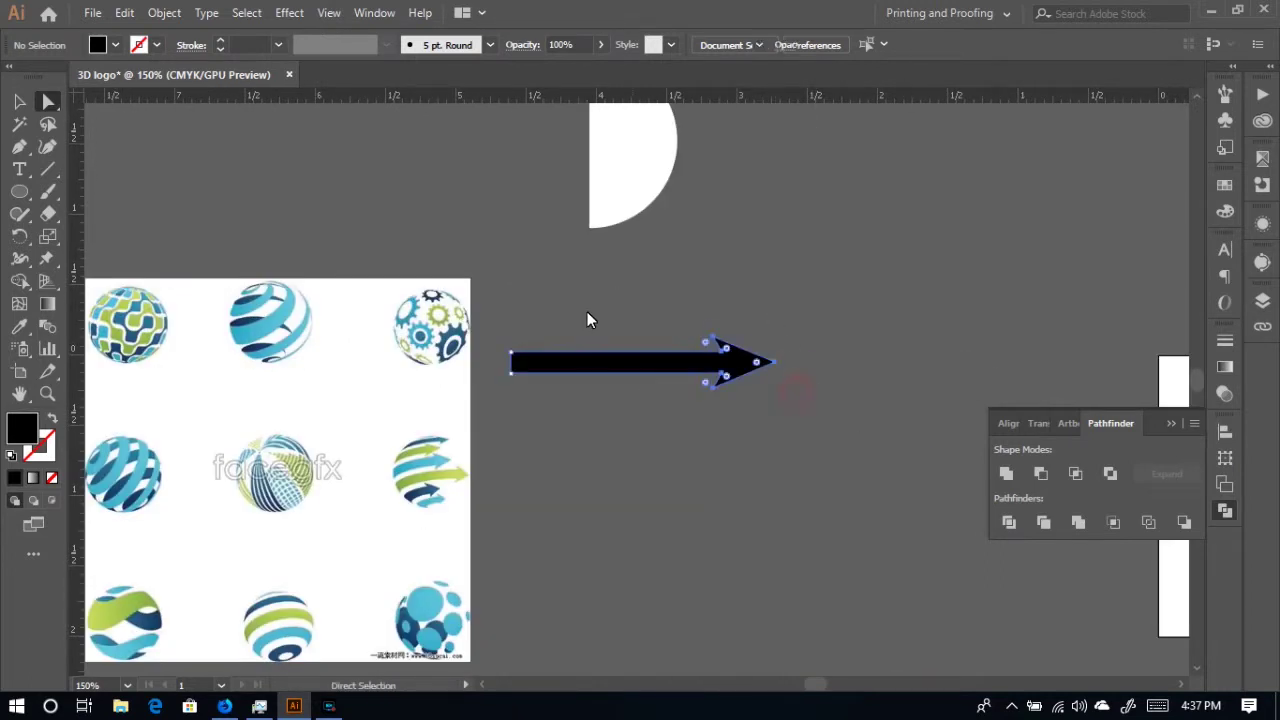
{"action": "left_click", "coordinate": [19, 101]}
{"action": "left_click", "coordinate": [631, 484]}
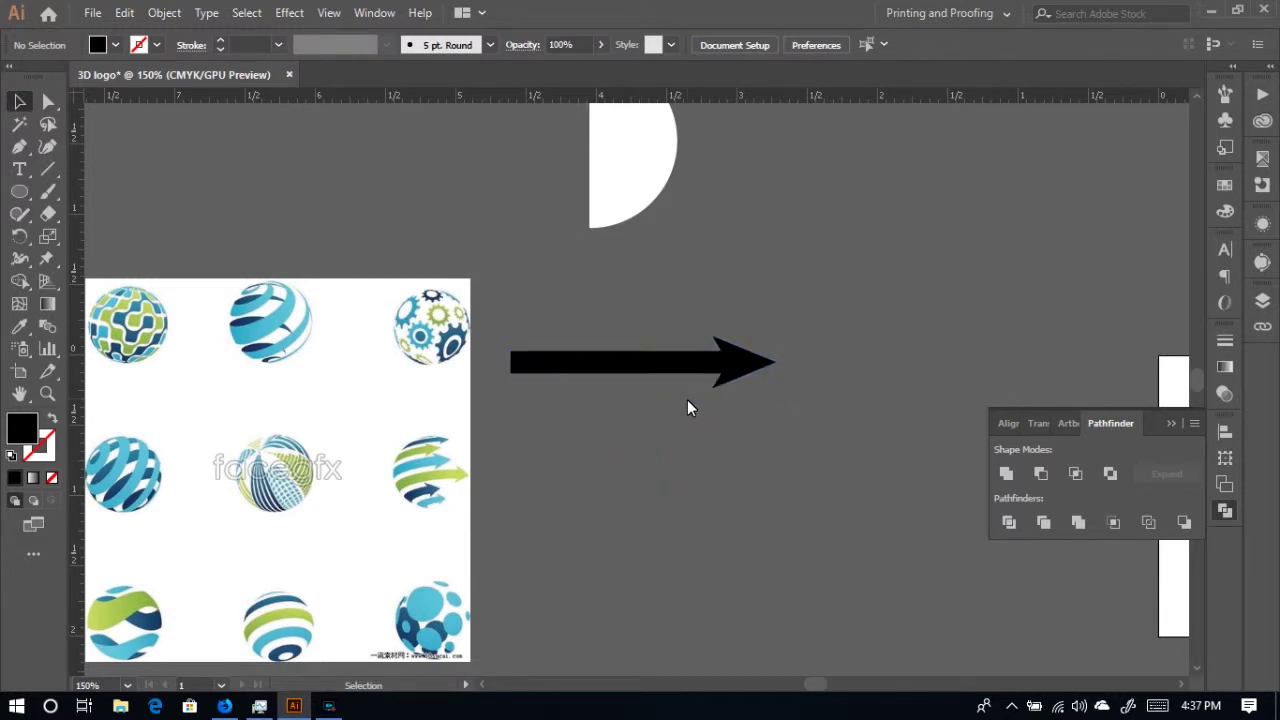
{"action": "left_click_drag", "start_coordinate": [723, 380], "coordinate": [746, 460]}
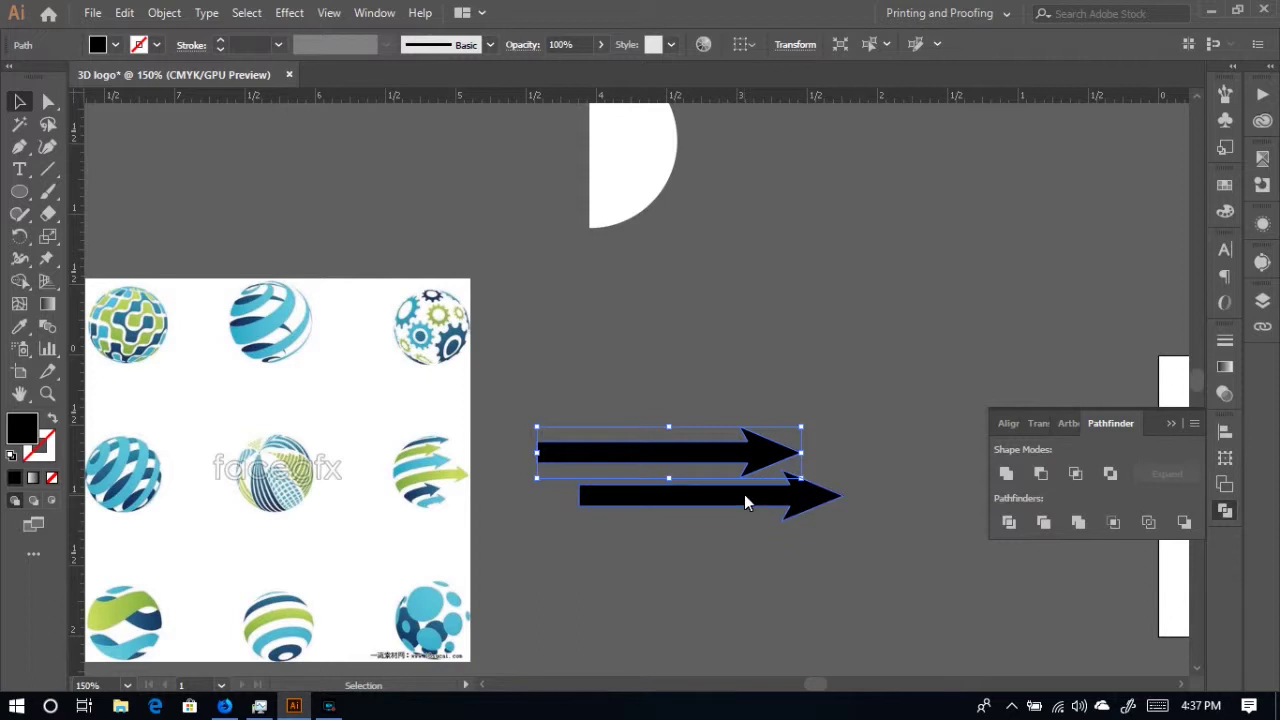
{"action": "key", "text": "ctrl+d"}
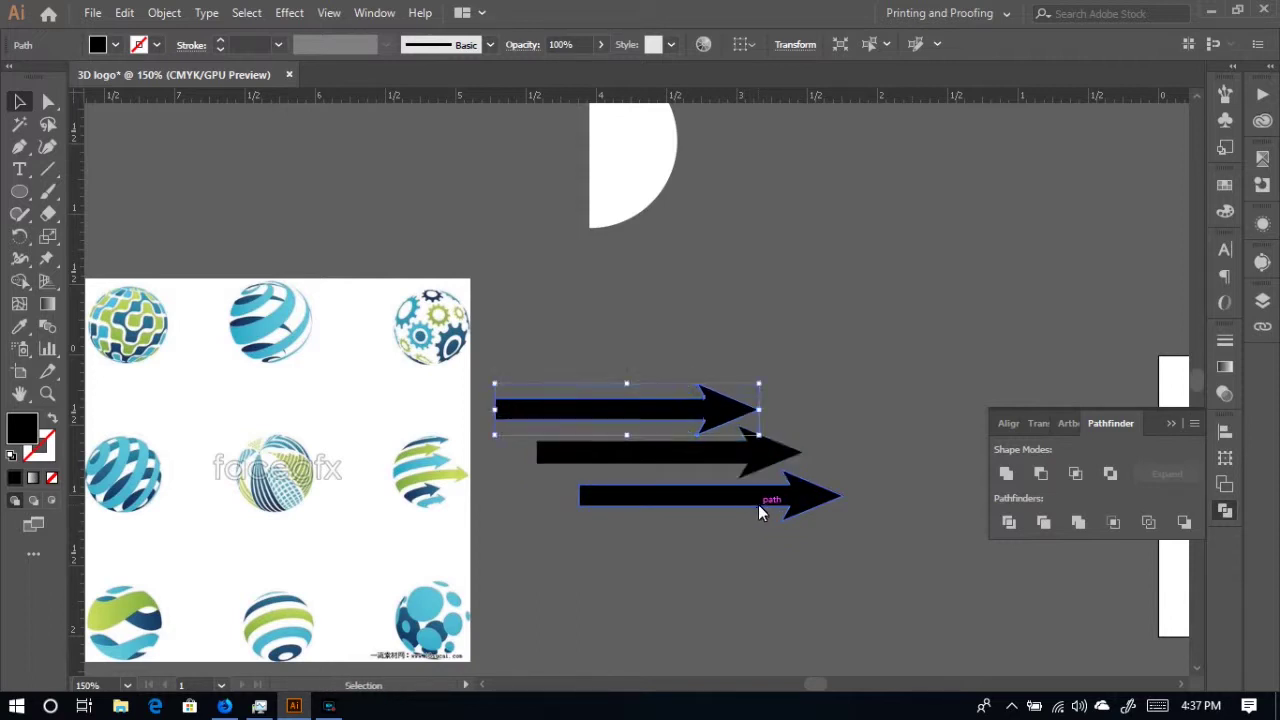
- Add three more arrow copies, one above and two below the stack, making six evenly spaced arrows with staggered tips
{"action": "left_click_drag", "start_coordinate": [724, 404], "coordinate": [772, 364]}
{"action": "key", "text": "ctrl+z"}
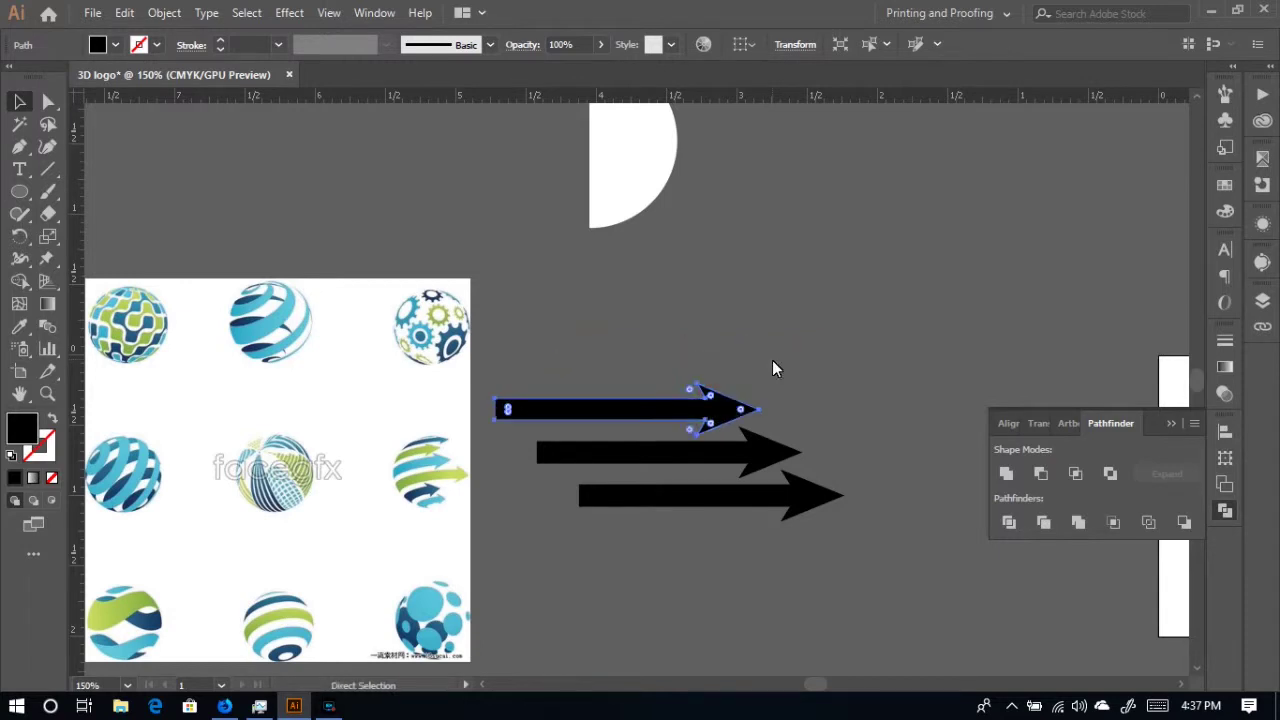
{"action": "left_click_drag", "start_coordinate": [736, 418], "coordinate": [816, 585]}
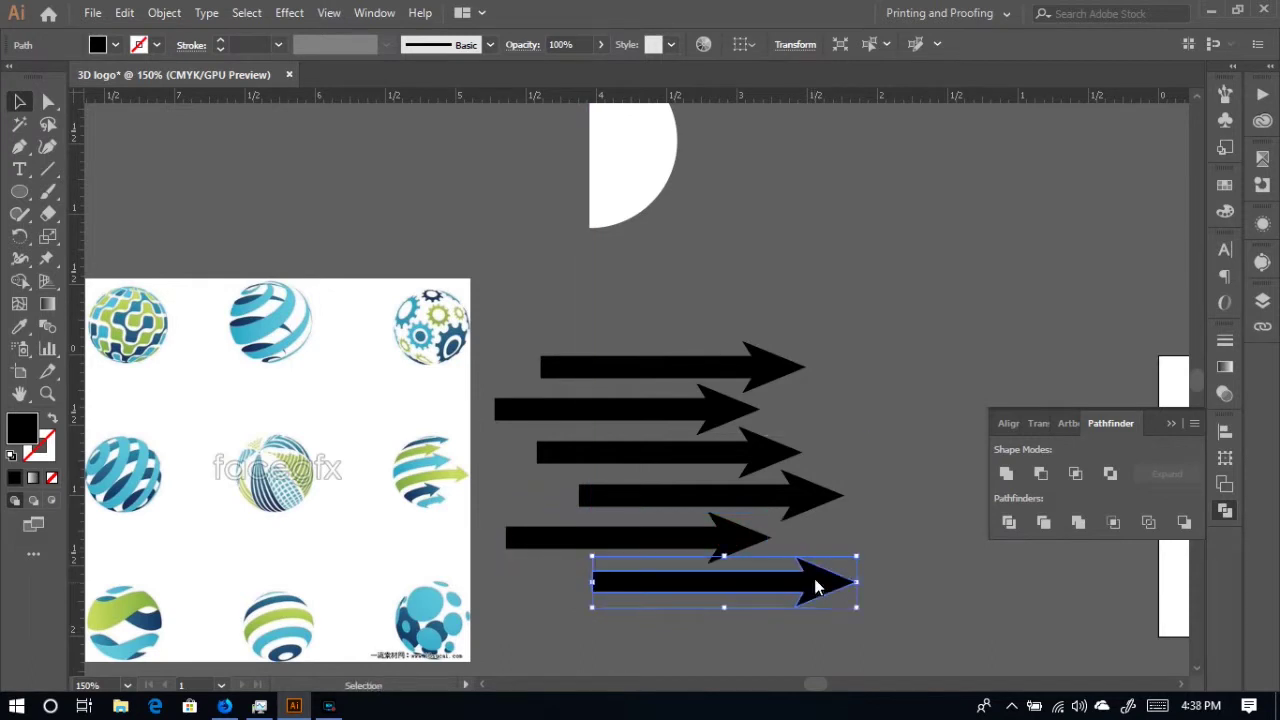
{"action": "left_click", "coordinate": [886, 551]}
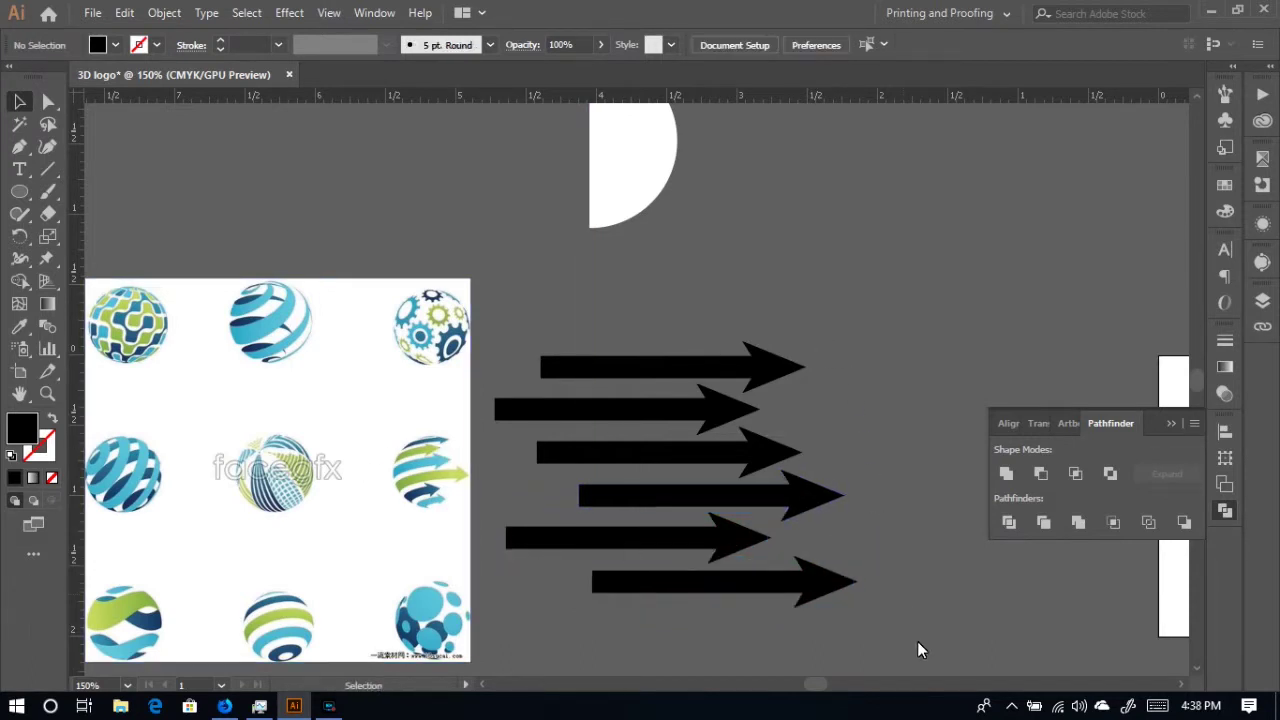
- Save all six stacked arrows together as a new symbol named M1
{"action": "left_click_drag", "start_coordinate": [637, 308], "coordinate": [660, 600]}
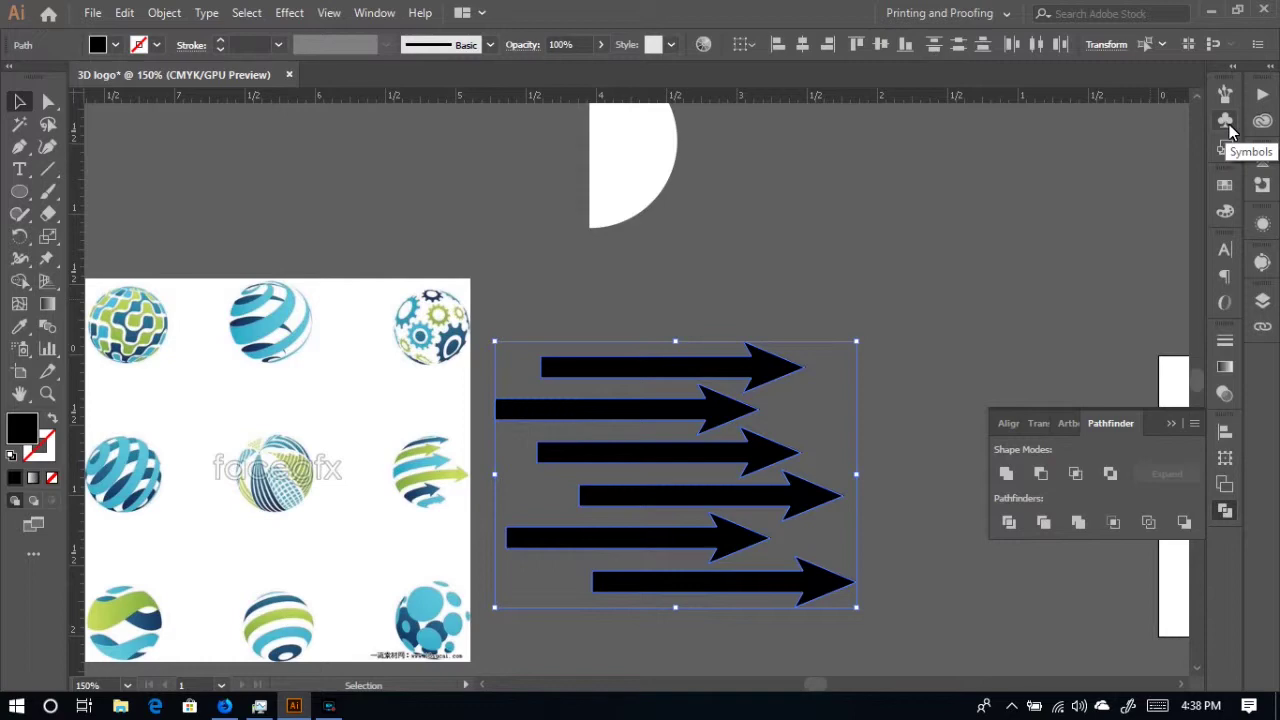
{"action": "left_click", "coordinate": [374, 13]}
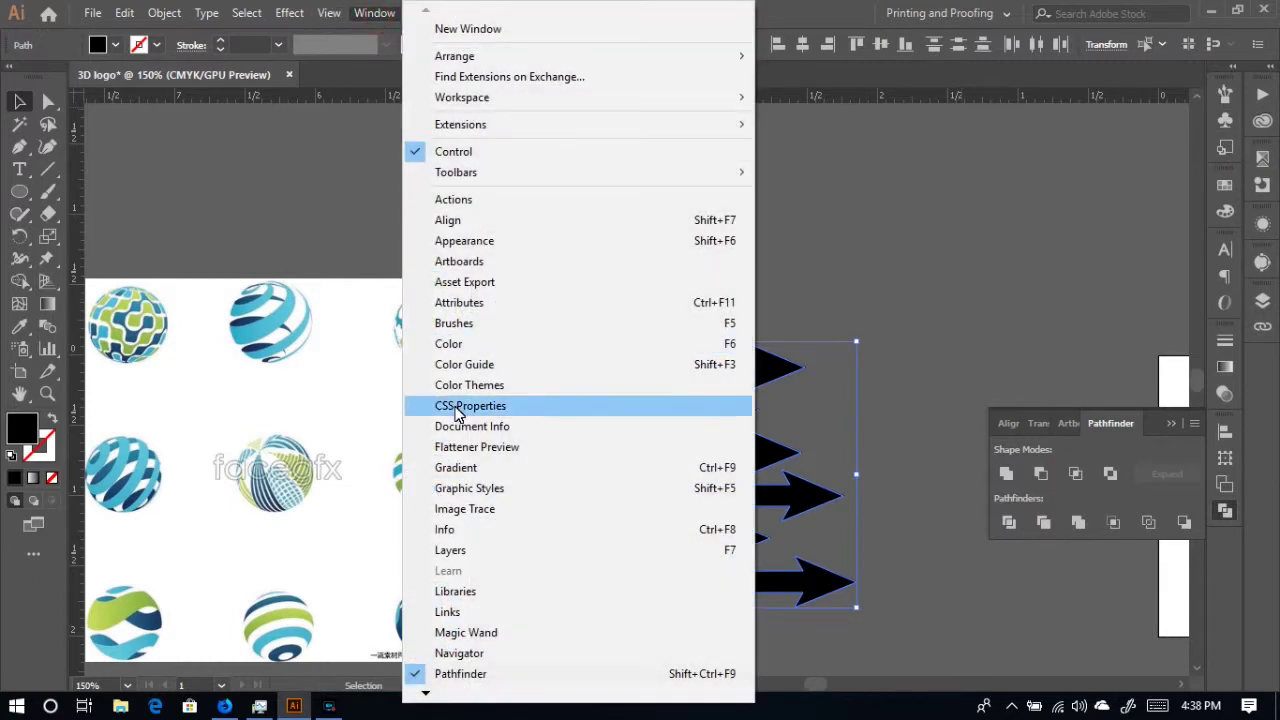
{"action": "left_click", "coordinate": [425, 693]}
{"action": "left_click", "coordinate": [425, 693]}
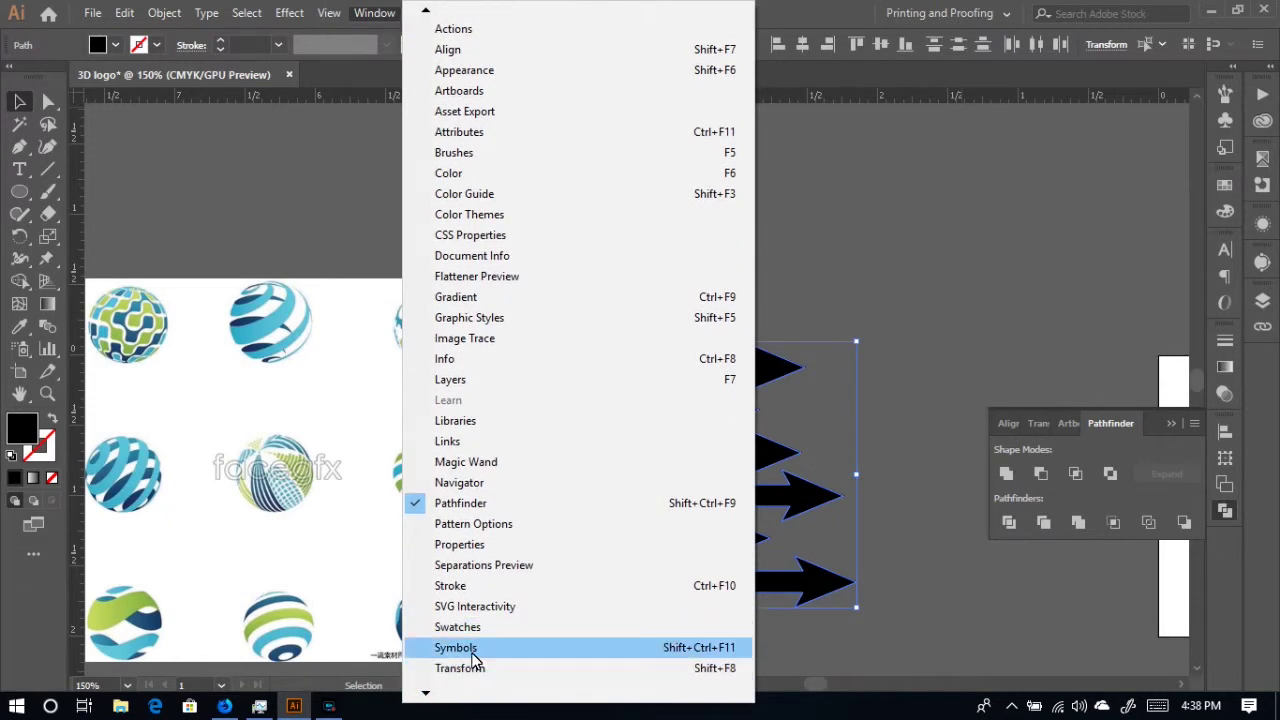
{"action": "left_click", "coordinate": [471, 650]}
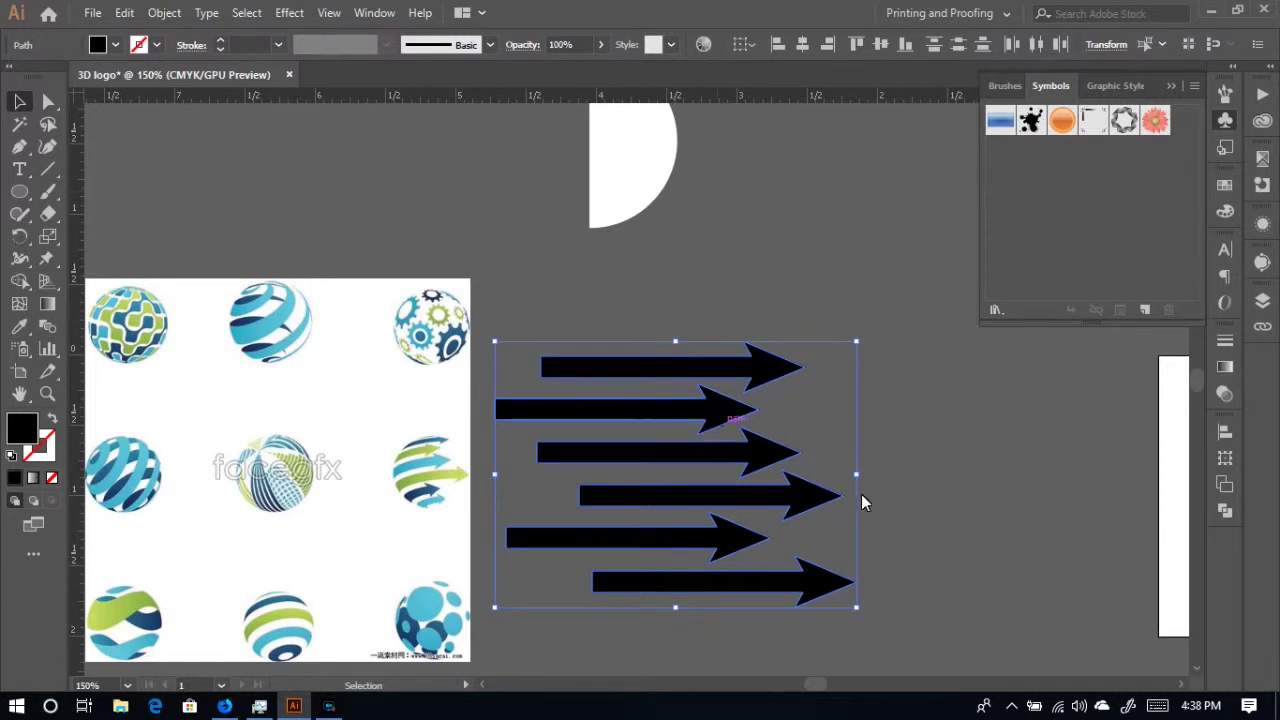
{"action": "left_click", "coordinate": [893, 540]}
{"action": "left_click", "coordinate": [645, 363]}
{"action": "left_click_drag", "start_coordinate": [629, 370], "coordinate": [1051, 207]}
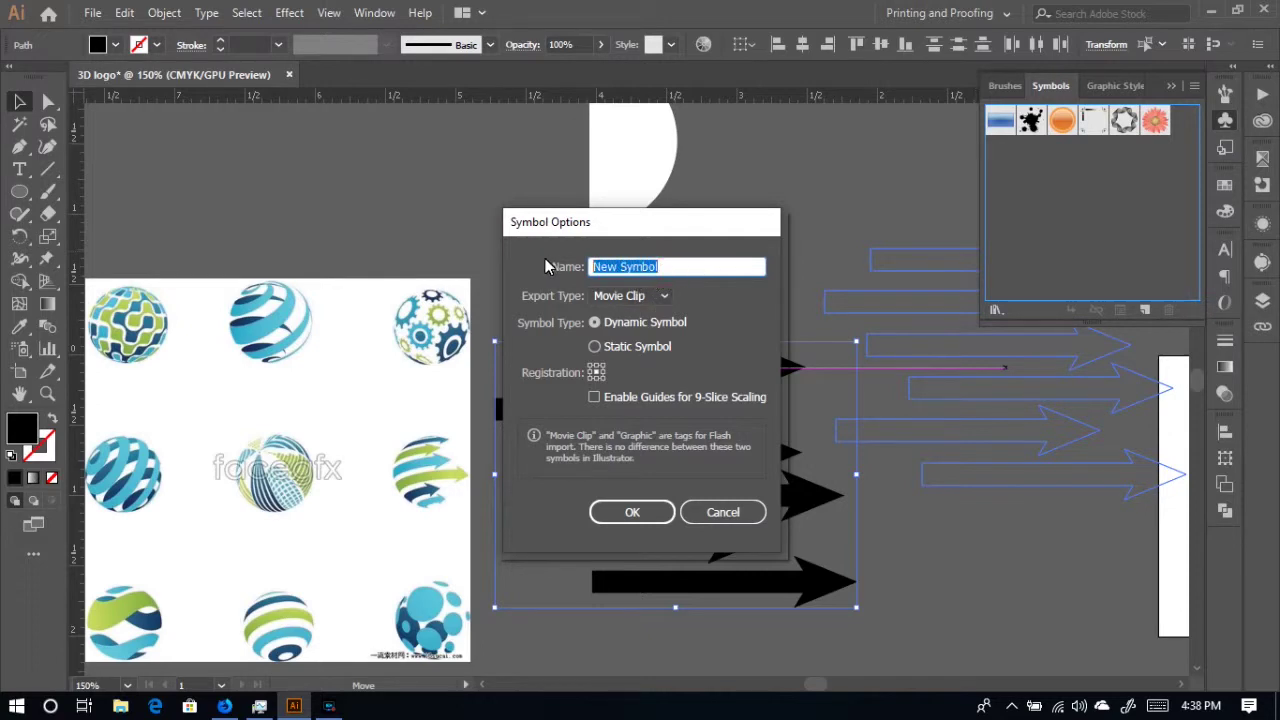
{"action": "type", "text": "M1"}
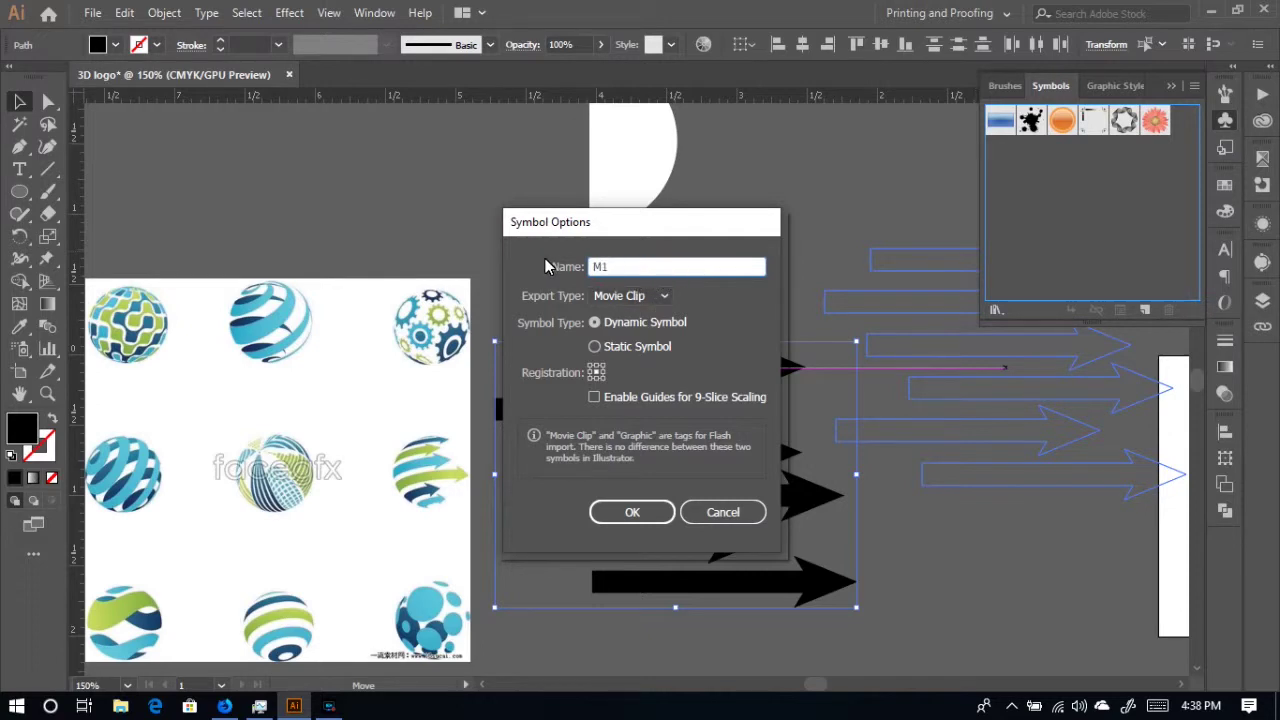
{"action": "left_click", "coordinate": [627, 512]}
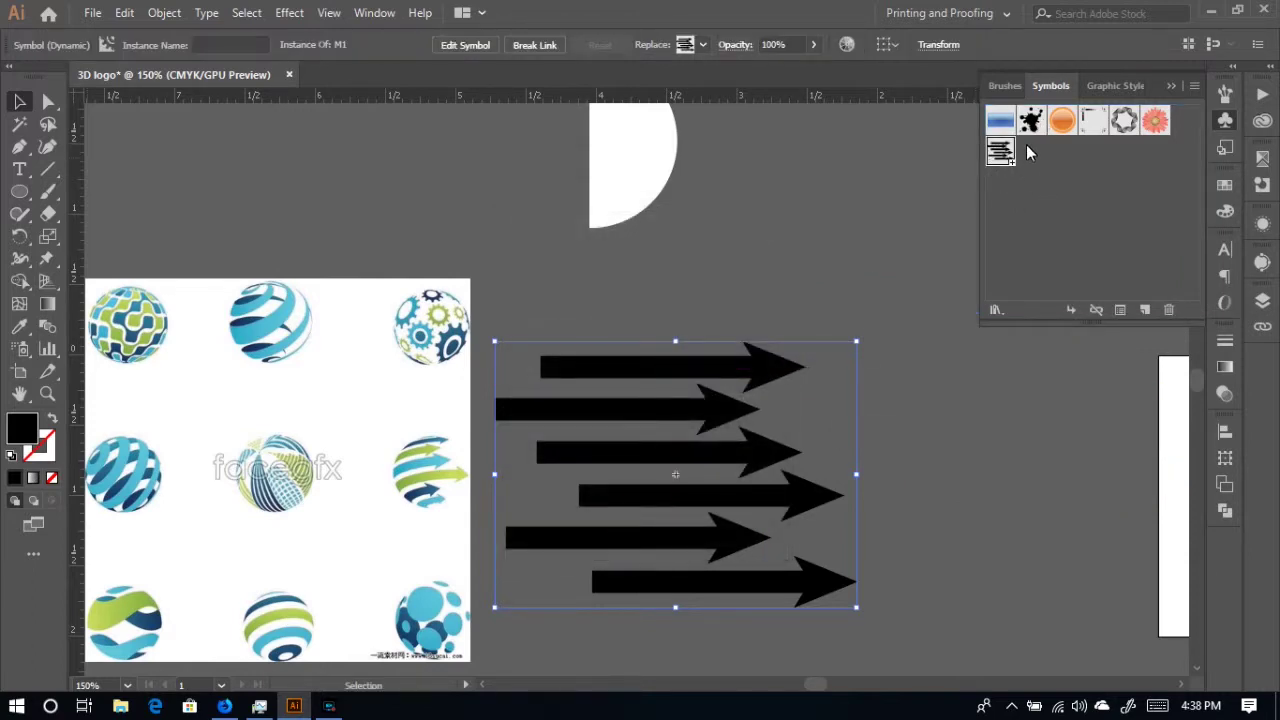
- Delete the stack of six arrows from the canvas beside the reference image
{"action": "left_click", "coordinate": [920, 438]}
{"action": "left_click", "coordinate": [745, 375]}
{"action": "key", "text": "Delete"}
- Move the white half circle into the empty area directly above the reference image
{"action": "scroll", "coordinate": [750, 375], "scroll_direction": "up", "scroll_amount": 5}
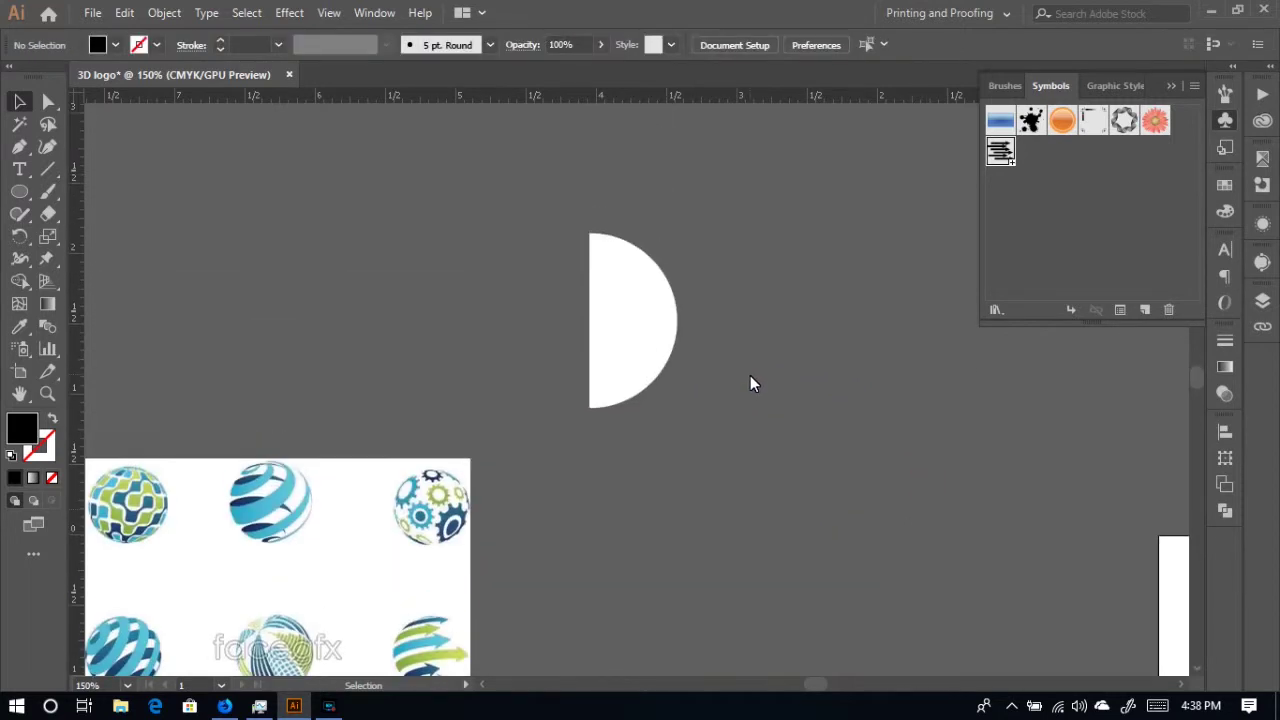
{"action": "left_click", "coordinate": [616, 398]}
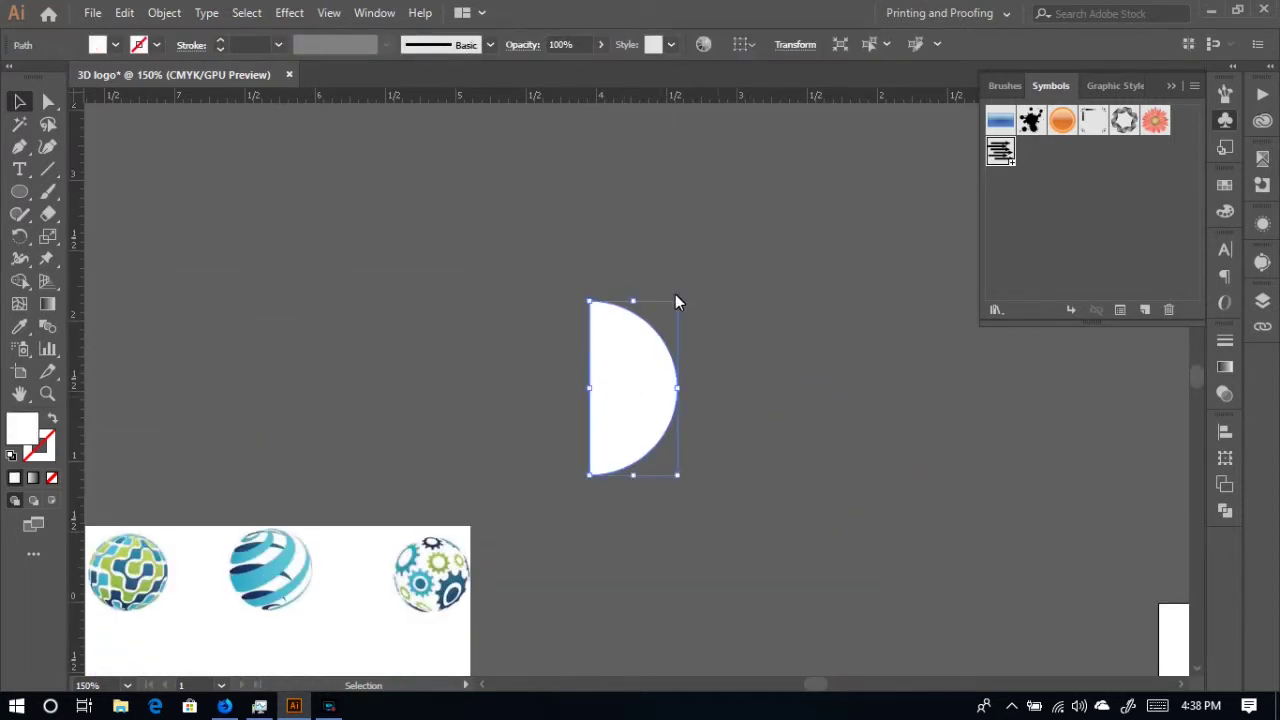
{"action": "left_click_drag", "start_coordinate": [633, 437], "coordinate": [350, 385]}
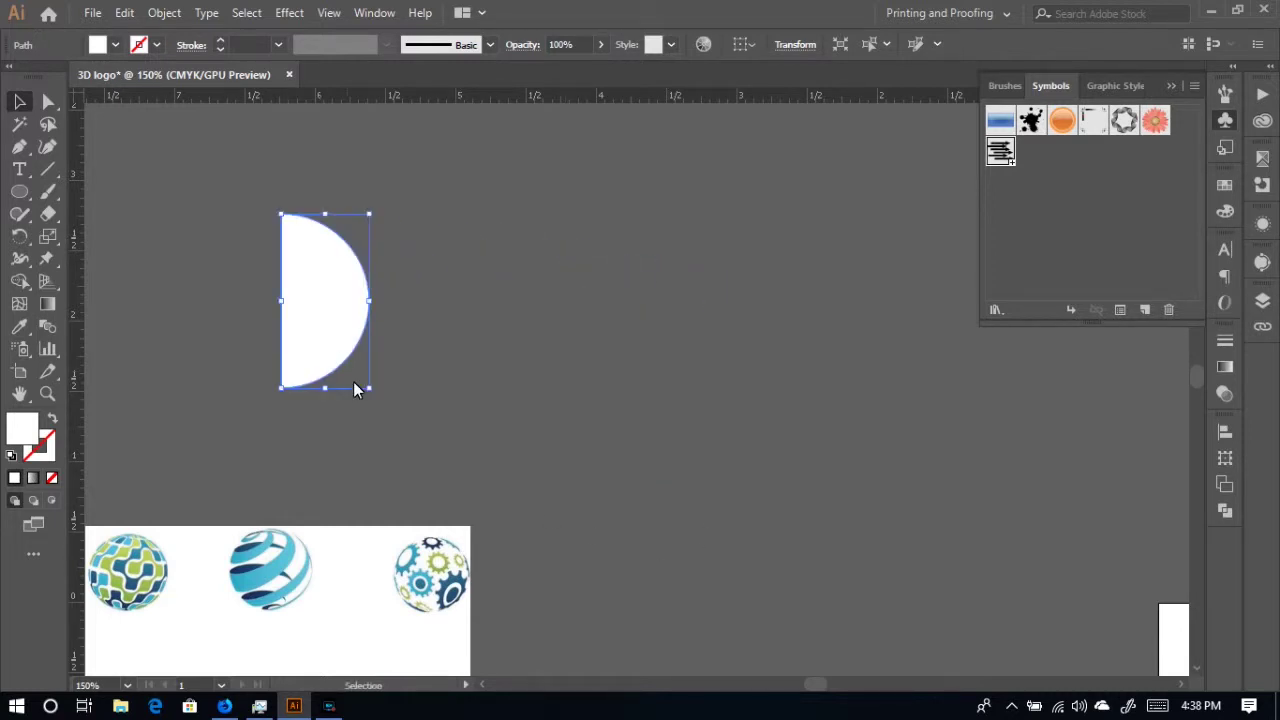
{"action": "left_click_drag", "start_coordinate": [340, 271], "coordinate": [298, 298]}
- Start a 3D Revolve effect on the half circle and preview the result
{"action": "left_click", "coordinate": [289, 13]}
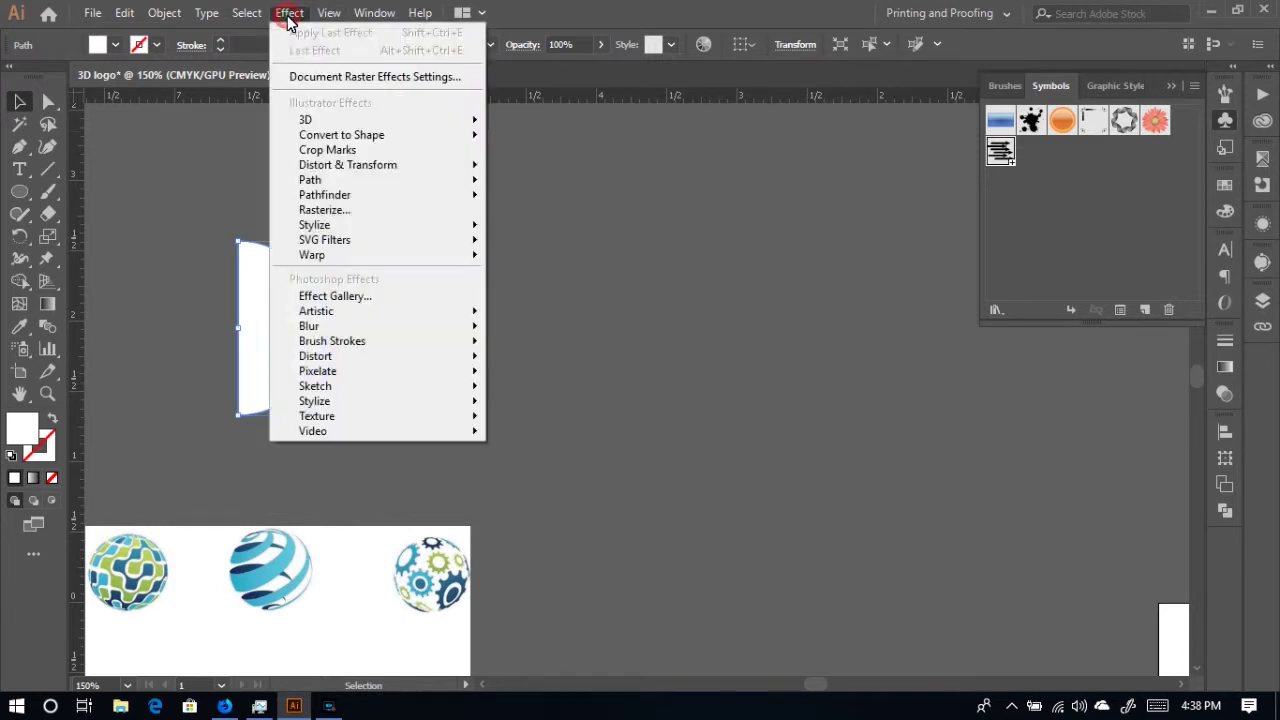
{"action": "mouse_move", "coordinate": [322, 234]}
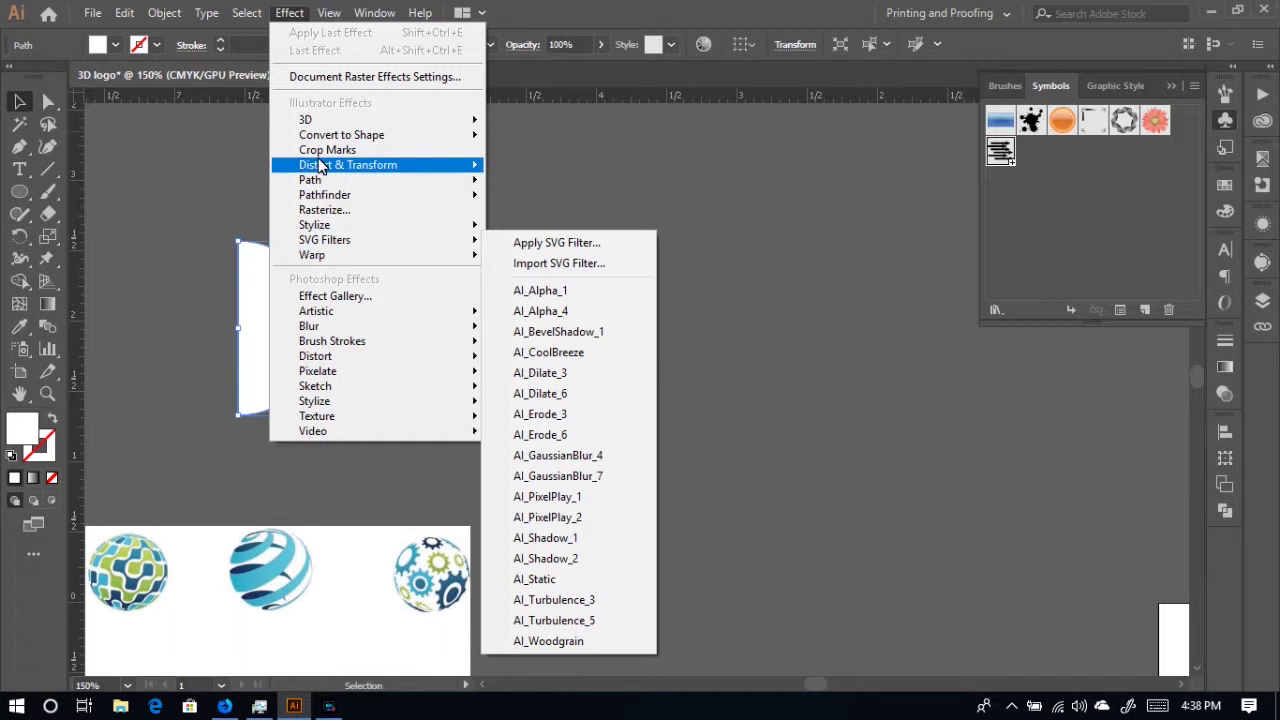
{"action": "mouse_move", "coordinate": [320, 120]}
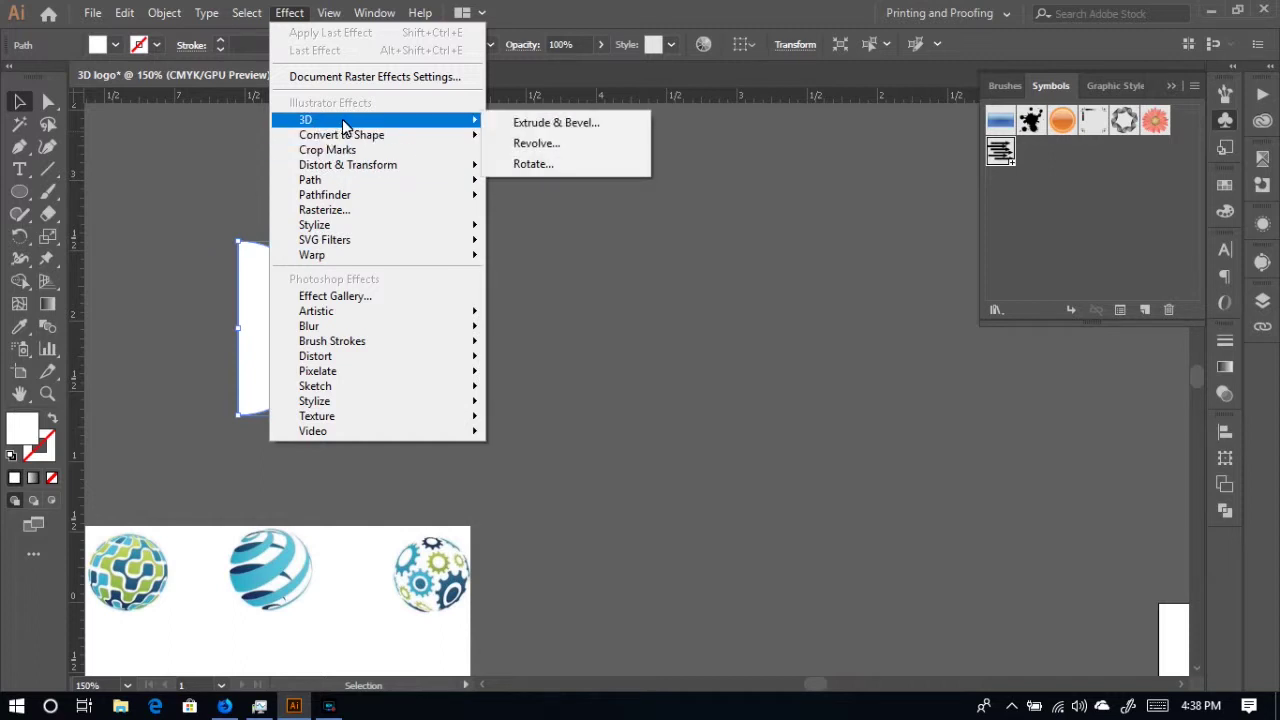
{"action": "left_click", "coordinate": [544, 148]}
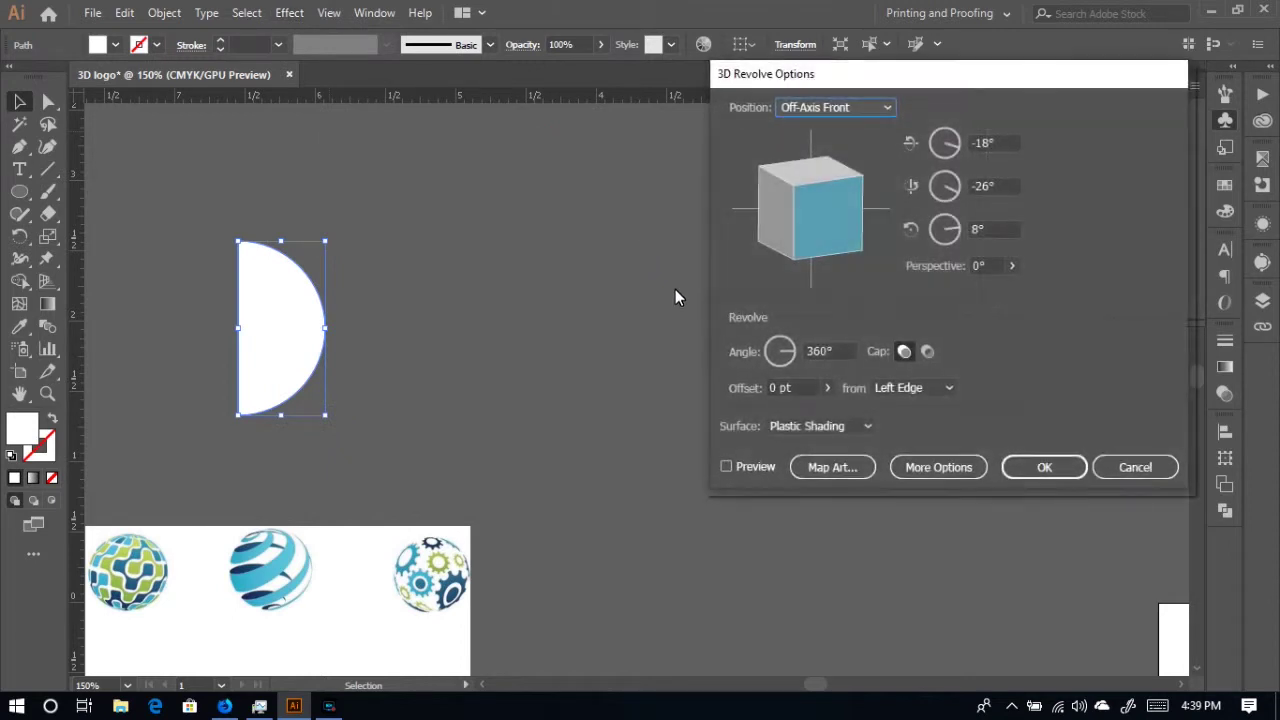
{"action": "left_click", "coordinate": [727, 467]}
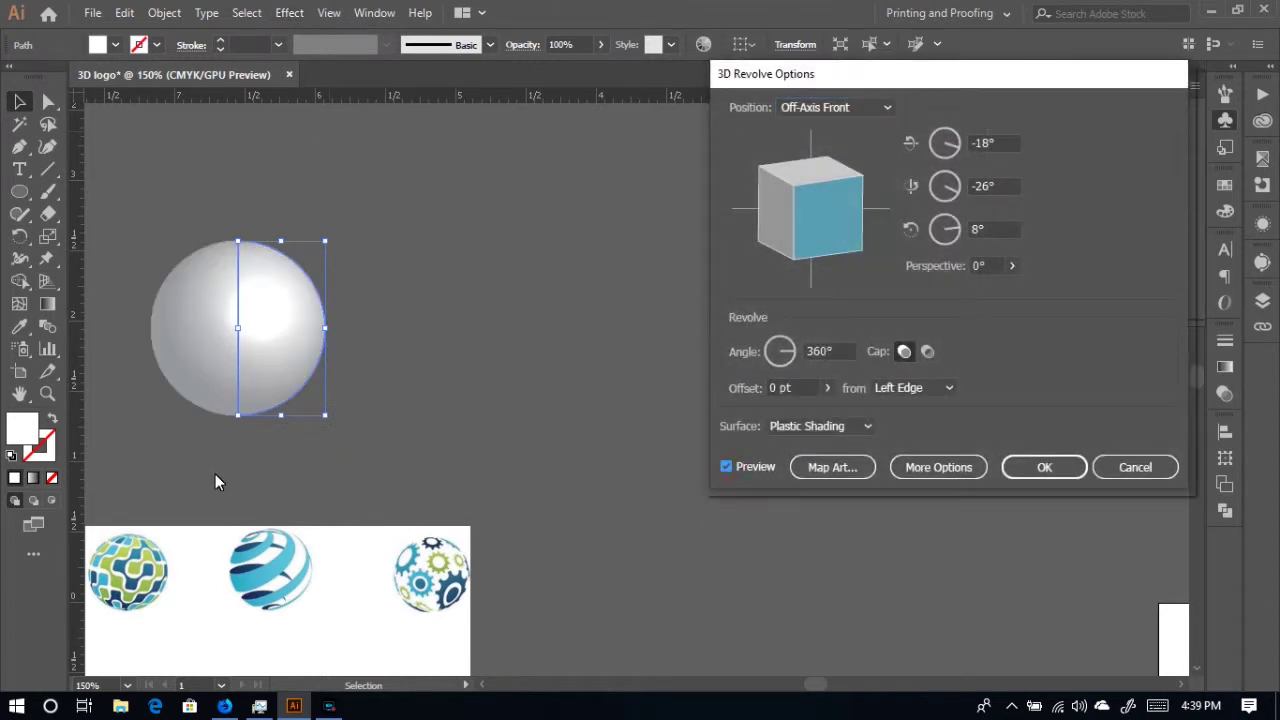
- Apply the revolve with a custom rotation of about -10°, 11° and 19° around its three axes
{"action": "left_click", "coordinate": [206, 306]}
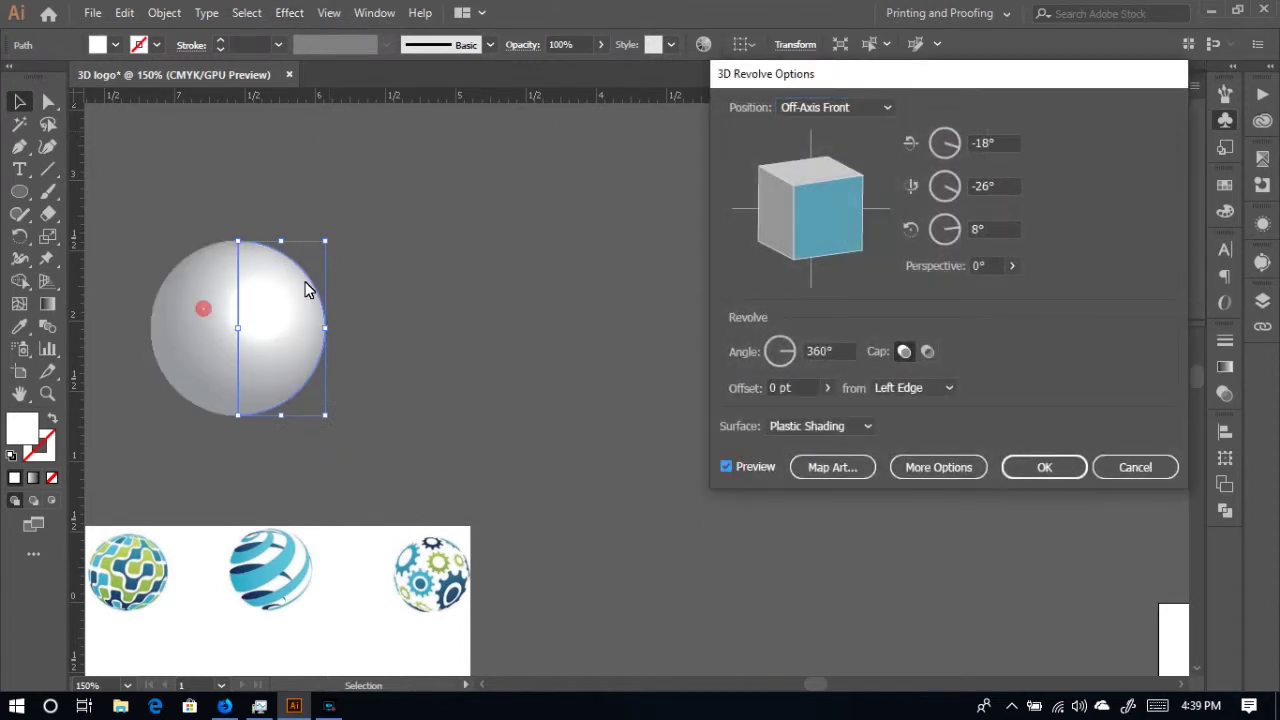
{"action": "left_click", "coordinate": [283, 351]}
{"action": "mouse_move", "coordinate": [813, 199]}
{"action": "left_mouse_down"}
{"action": "mouse_move", "coordinate": [787, 183]}
{"action": "mouse_move", "coordinate": [820, 199]}
{"action": "mouse_move", "coordinate": [853, 174]}
{"action": "mouse_move", "coordinate": [826, 142]}
{"action": "mouse_move", "coordinate": [836, 158]}
{"action": "left_mouse_up"}
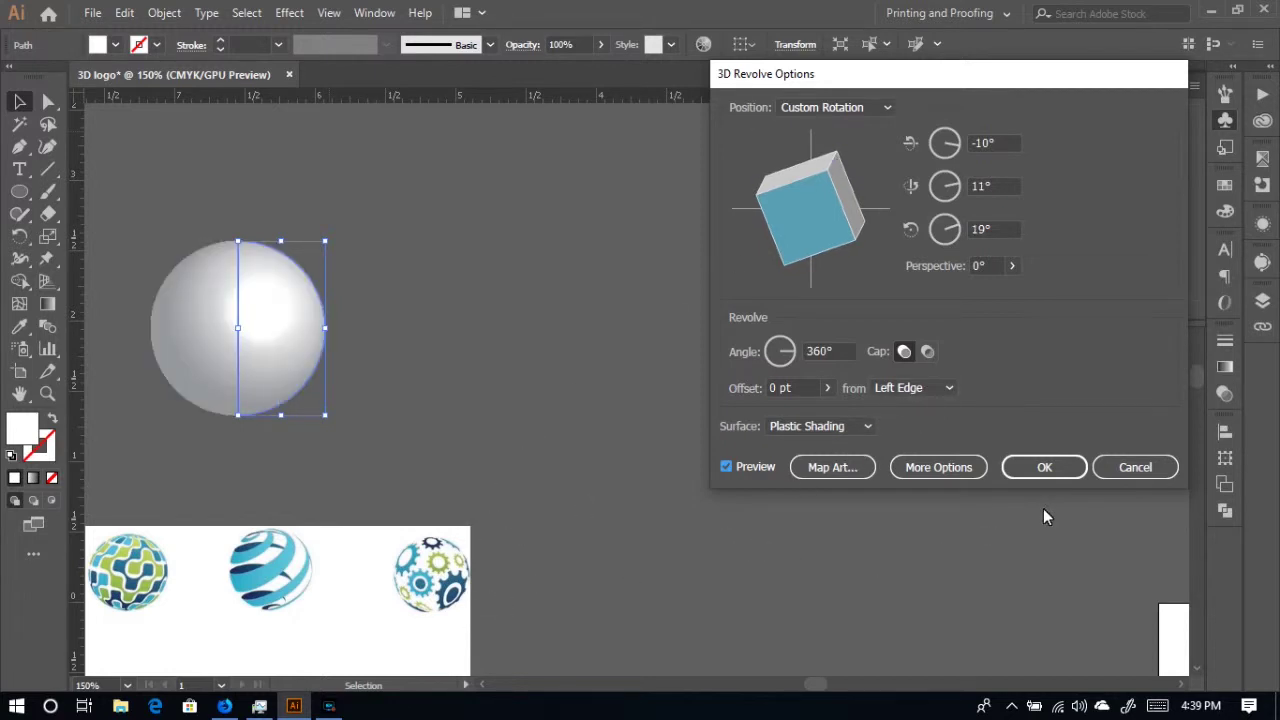
{"action": "left_click", "coordinate": [1046, 467]}
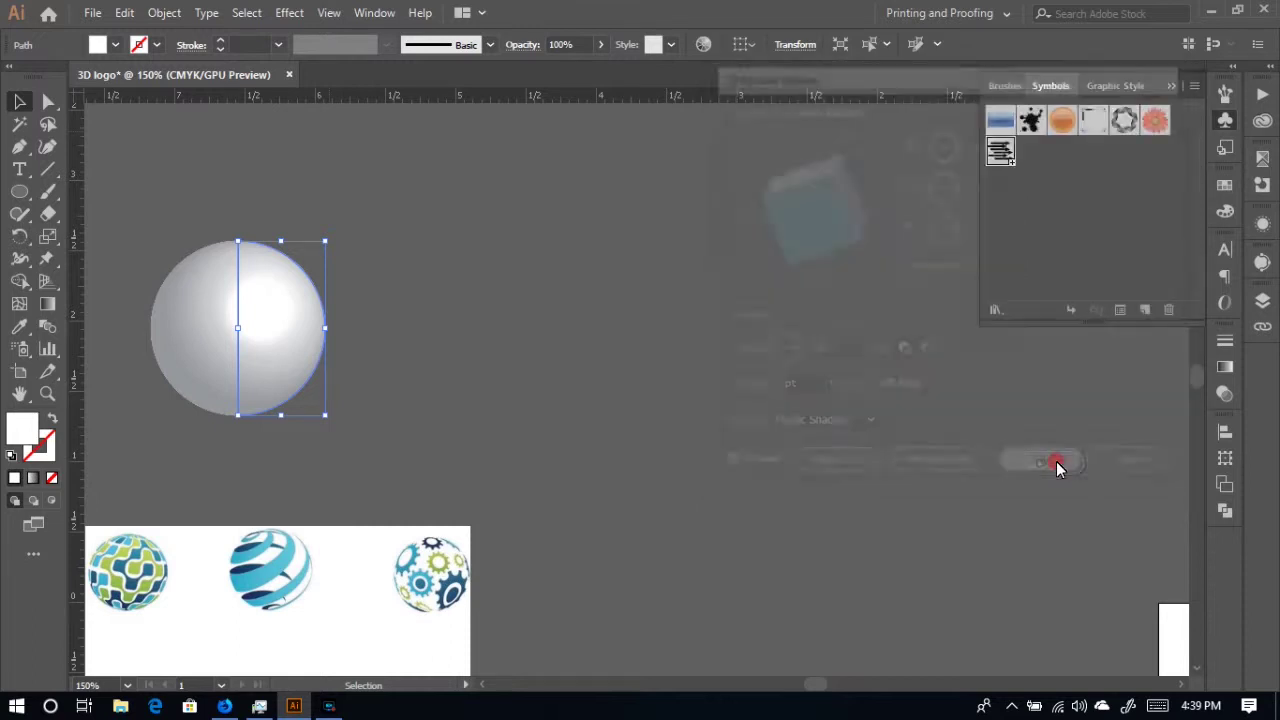
- Draw a slightly tilted line through the arrow globe in the reference image and give it a 0.5 pt black stroke
{"action": "scroll", "coordinate": [466, 318], "scroll_direction": "down", "scroll_amount": 5}
{"action": "scroll", "coordinate": [431, 489], "scroll_direction": "up", "scroll_amount": 1}
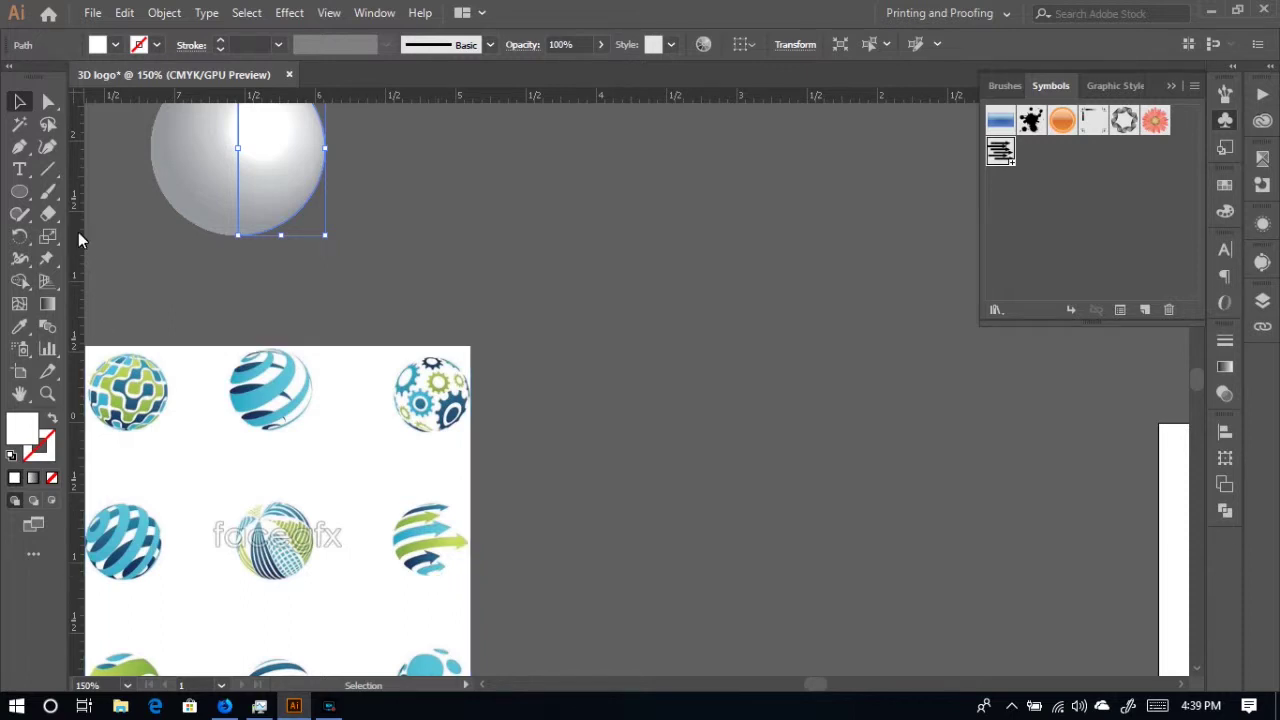
{"action": "left_click", "coordinate": [47, 169]}
{"action": "left_click_drag", "start_coordinate": [422, 503], "coordinate": [438, 592]}
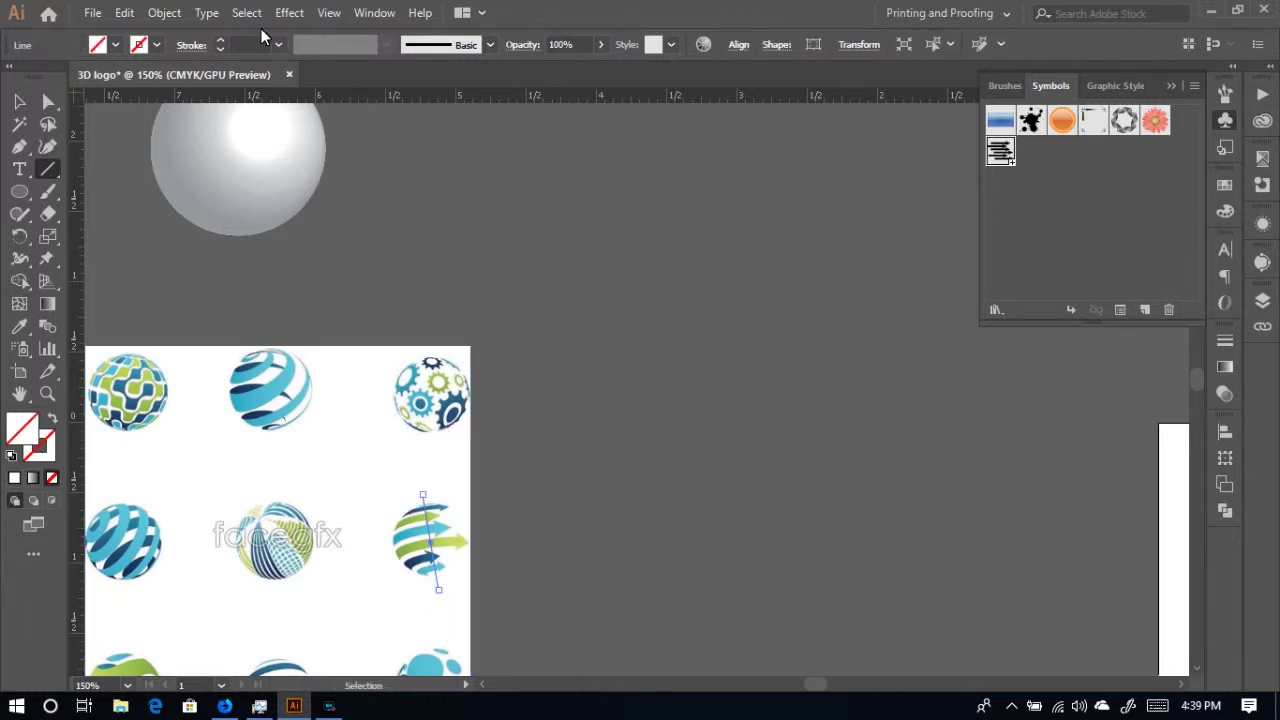
{"action": "left_click", "coordinate": [219, 48]}
{"action": "left_click", "coordinate": [219, 45]}
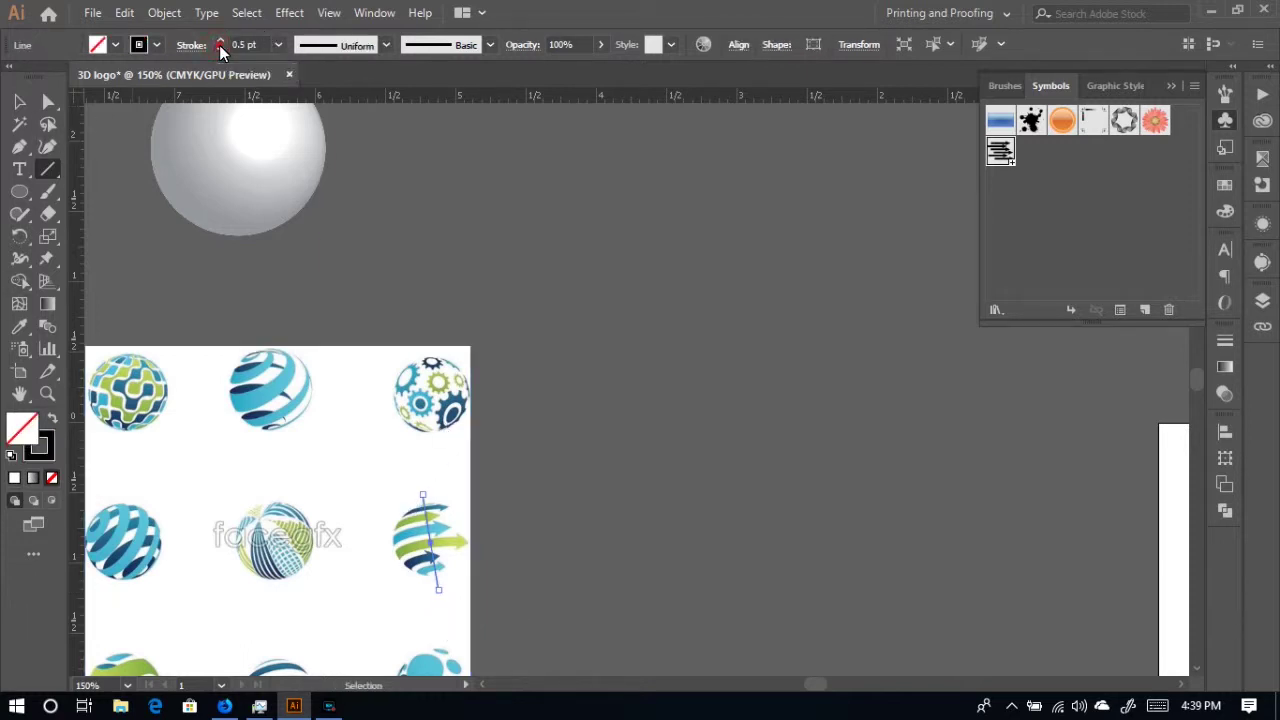
{"action": "left_click", "coordinate": [19, 103]}
{"action": "left_click", "coordinate": [585, 383]}
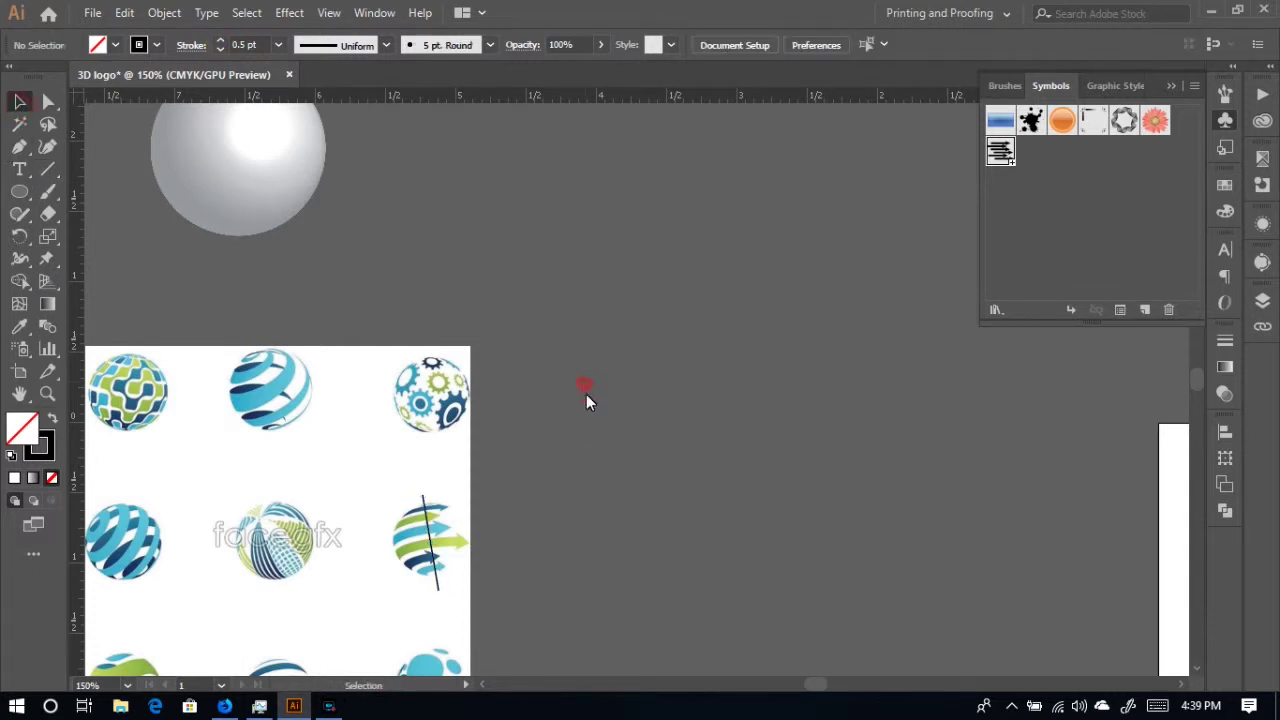
- Show the sphere's appearance attributes and switch its 3D Revolve effect off and back on
{"action": "scroll", "coordinate": [570, 390], "scroll_direction": "up", "scroll_amount": 2}
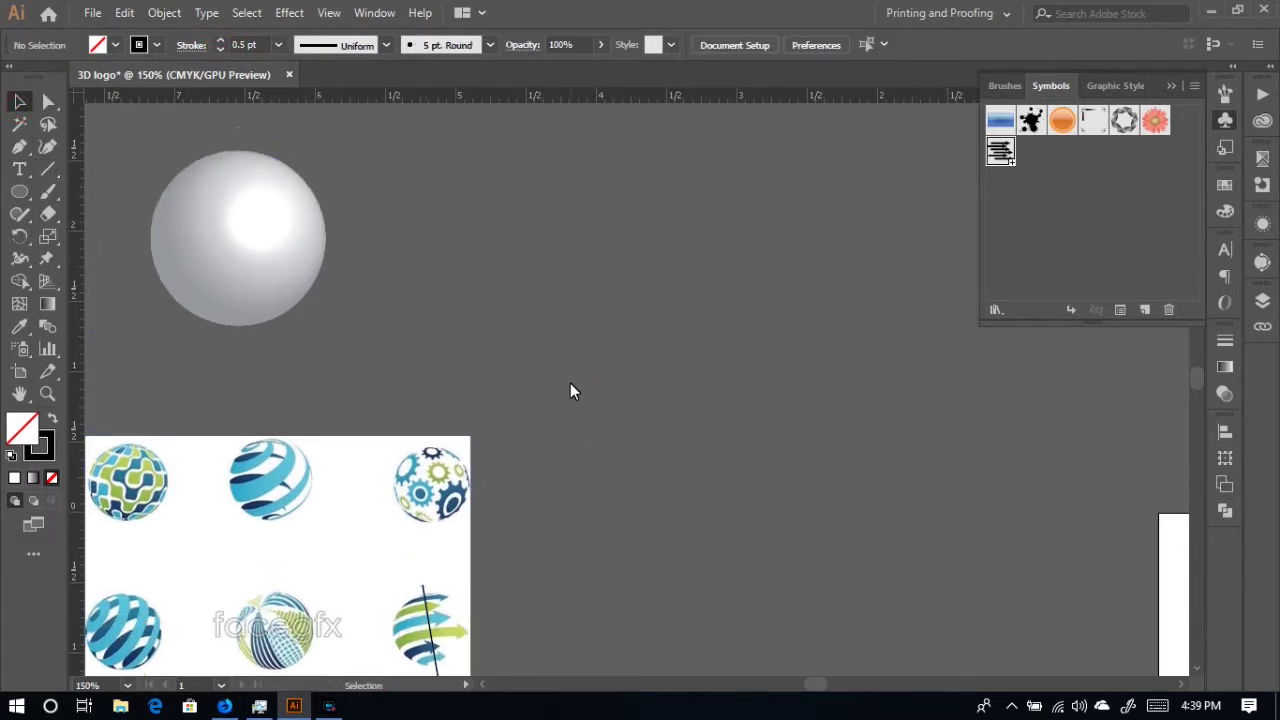
{"action": "left_click", "coordinate": [201, 245]}
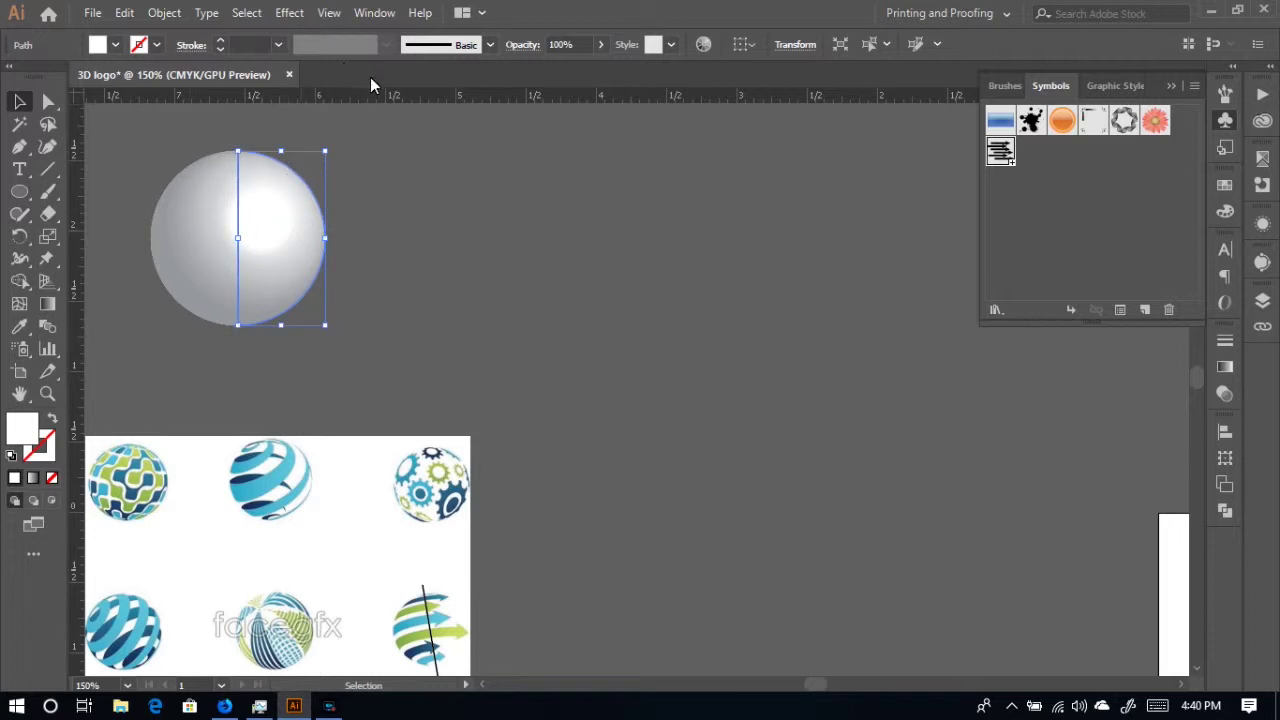
{"action": "left_click", "coordinate": [368, 15]}
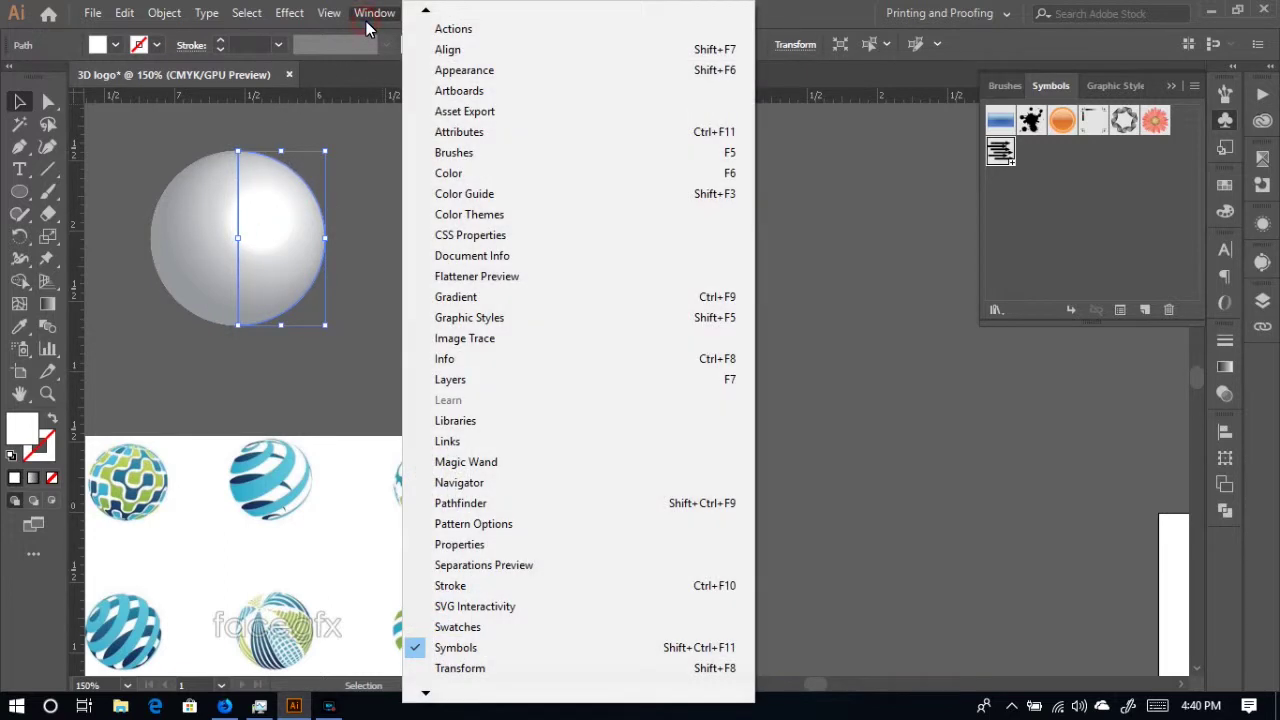
{"action": "left_click", "coordinate": [449, 72]}
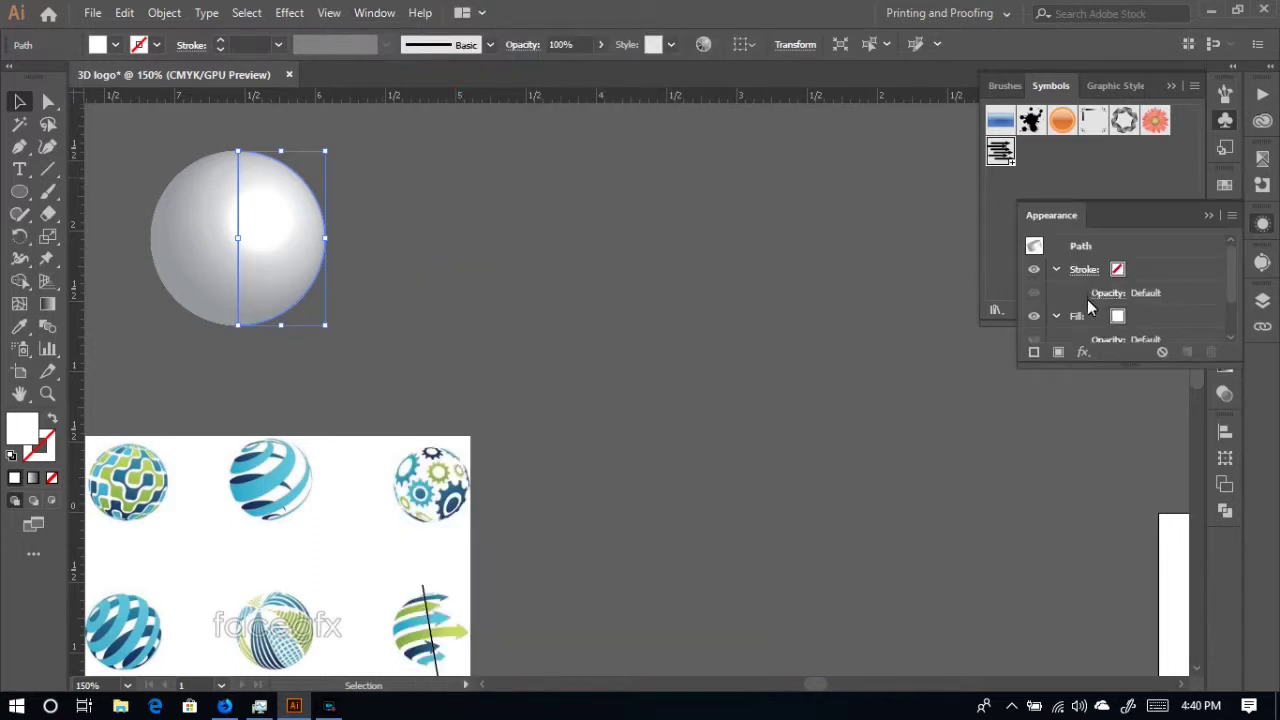
{"action": "scroll", "coordinate": [1104, 287], "scroll_direction": "down", "scroll_amount": 2}
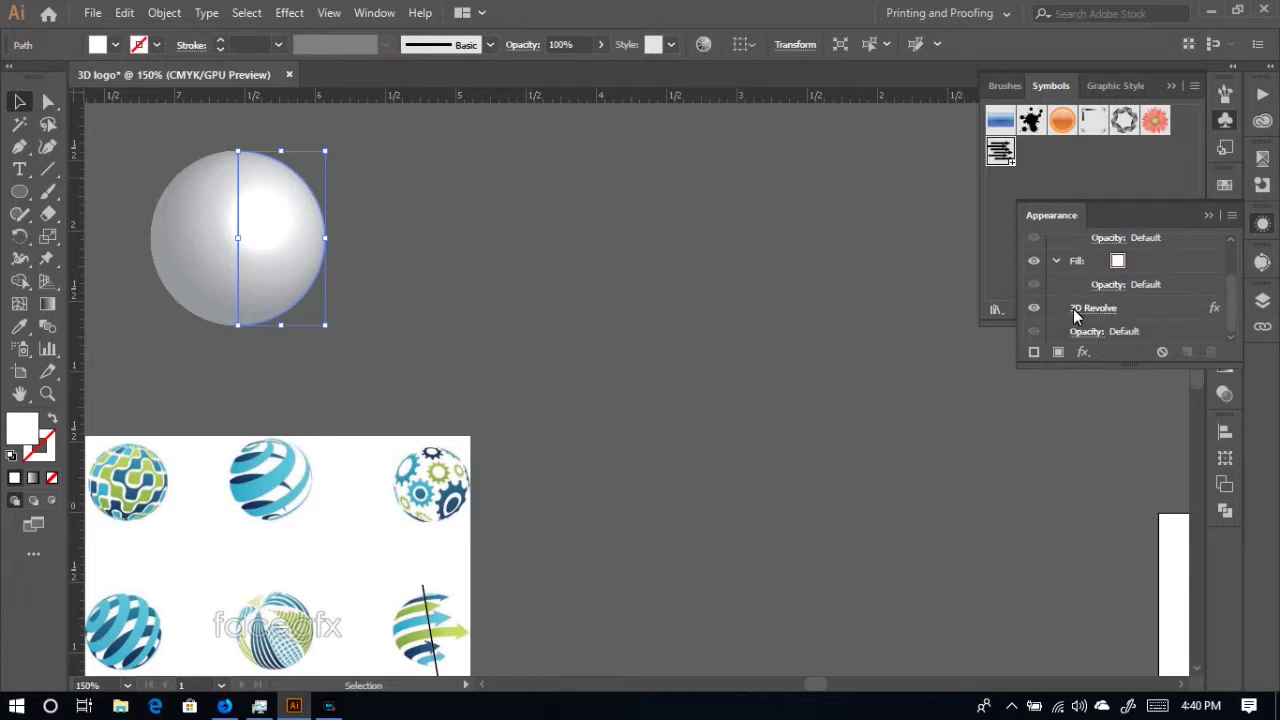
{"action": "left_click", "coordinate": [1035, 317]}
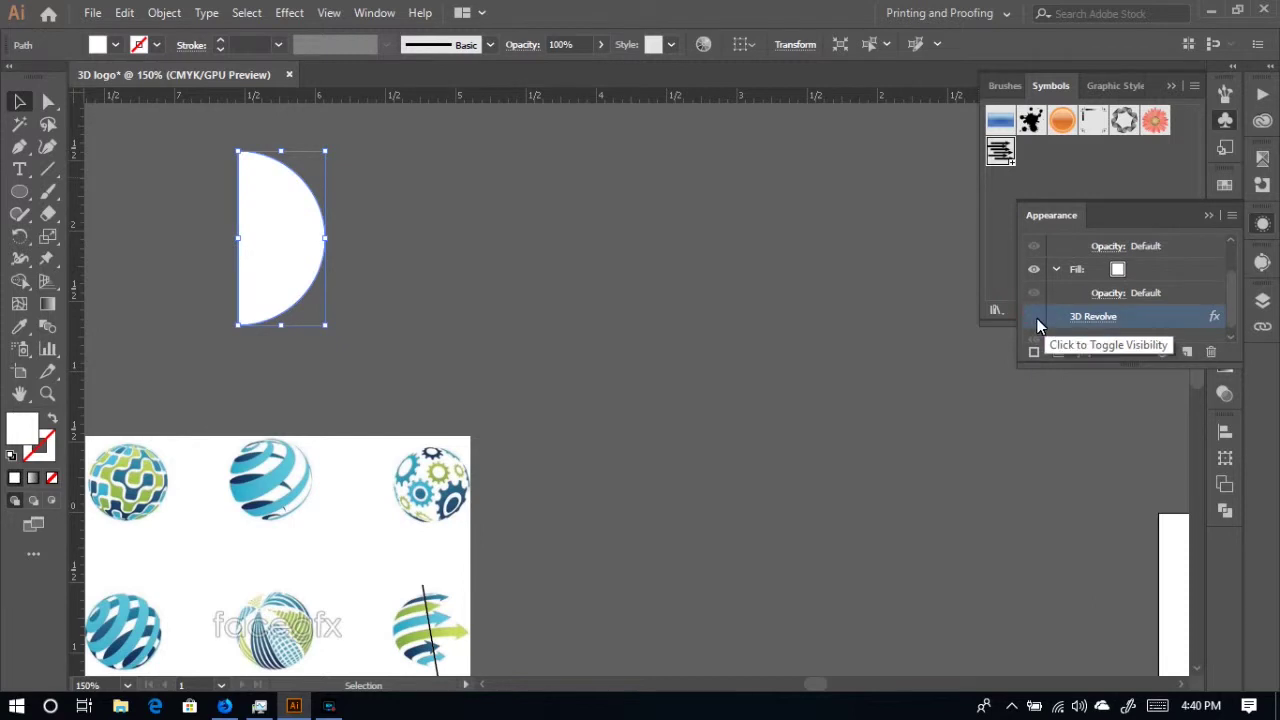
{"action": "left_click", "coordinate": [1035, 318]}
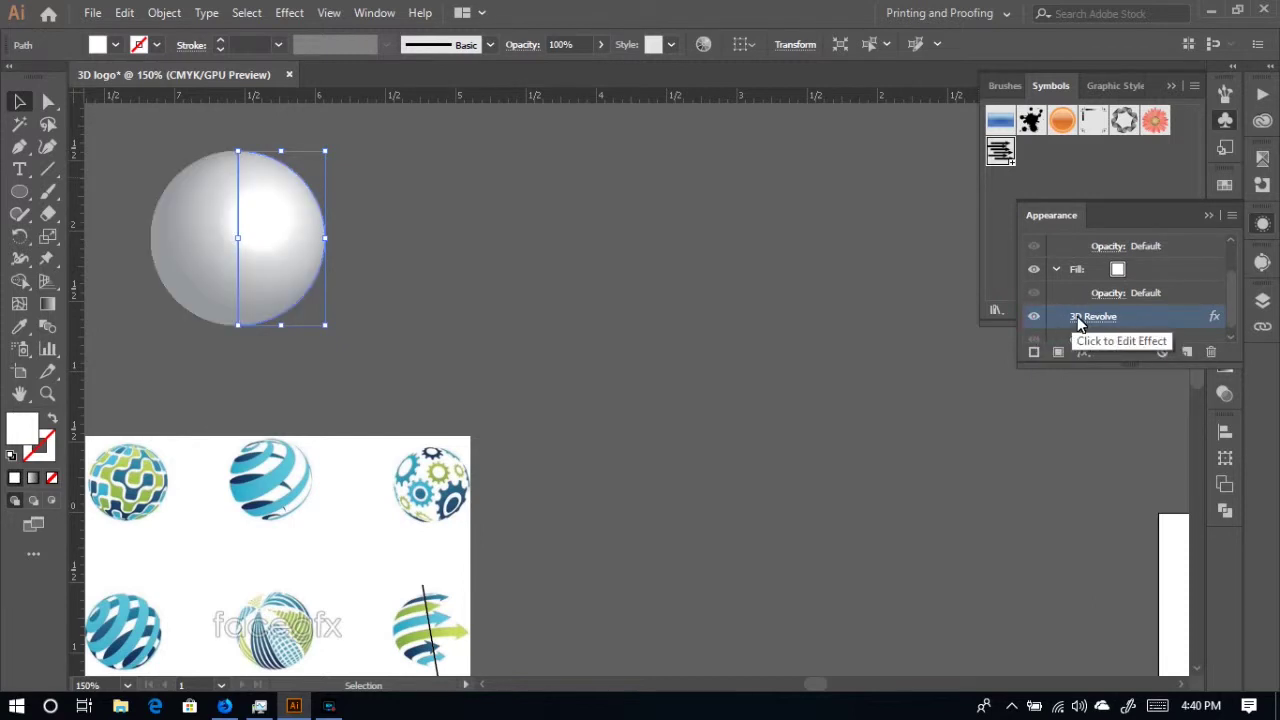
- Reopen the sphere's 3D Revolve effect for editing with a live preview and switch its surface to Wireframe
{"action": "left_click", "coordinate": [1080, 322]}
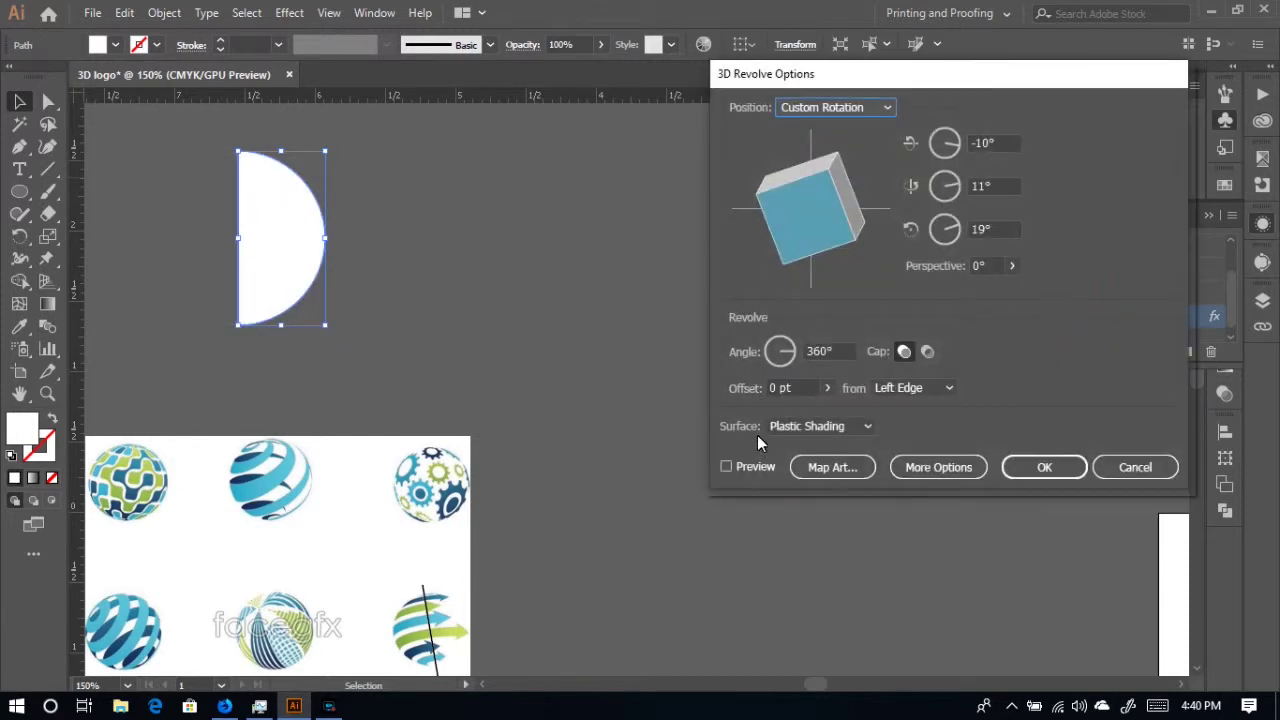
{"action": "left_click", "coordinate": [726, 467]}
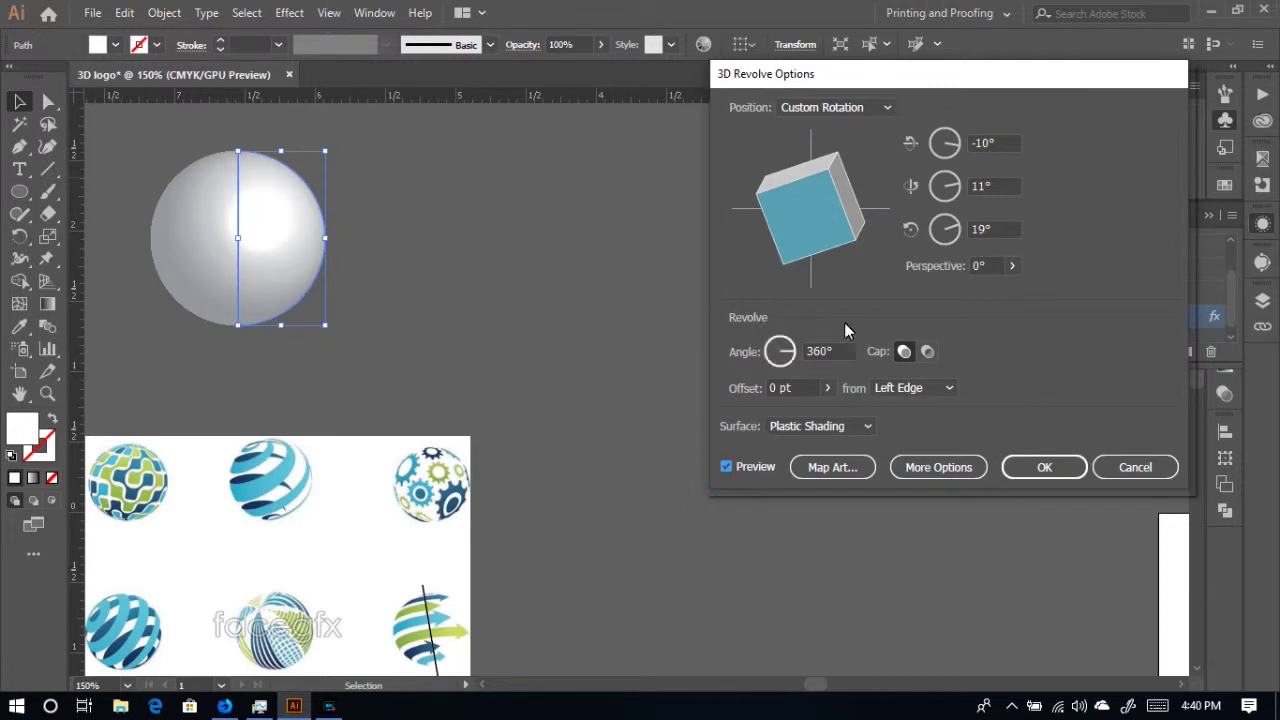
{"action": "left_click", "coordinate": [857, 430]}
{"action": "left_click", "coordinate": [844, 447]}
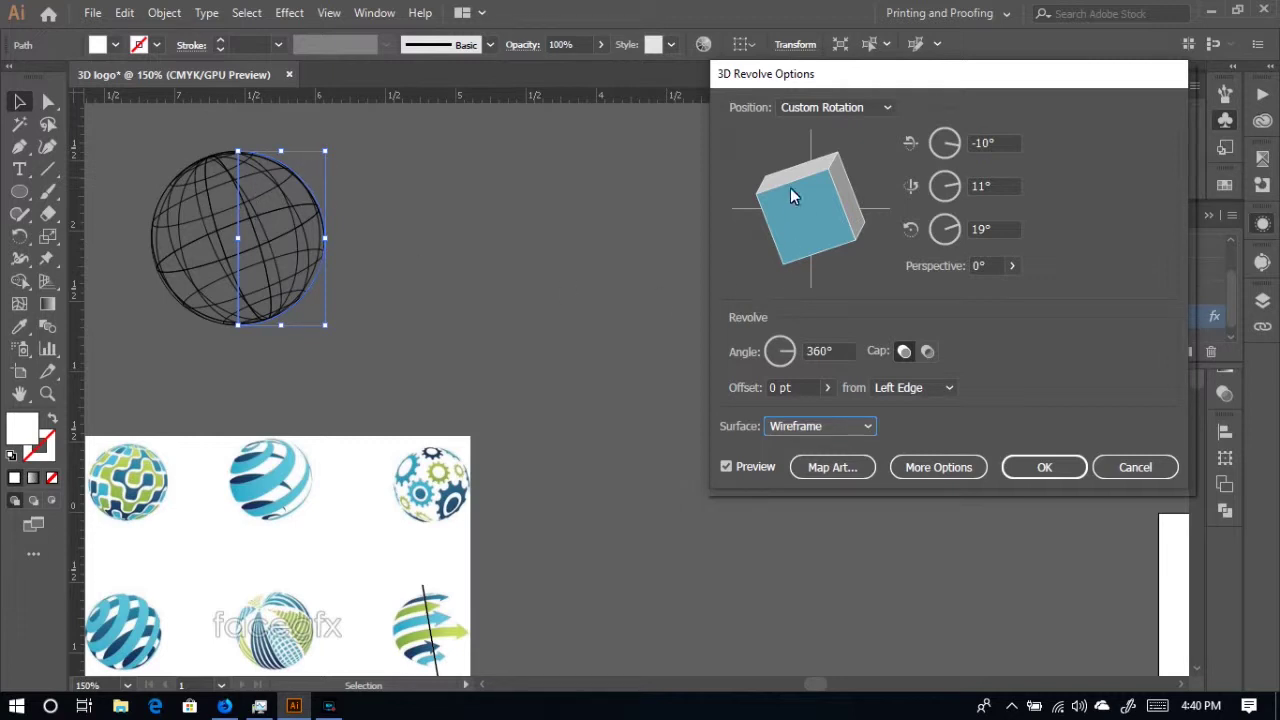
- Rotate the revolved sphere to about 10°, 2° and 19° around its three axes and set its surface to Diffuse Shading
{"action": "left_click_drag", "start_coordinate": [817, 181], "coordinate": [817, 183]}
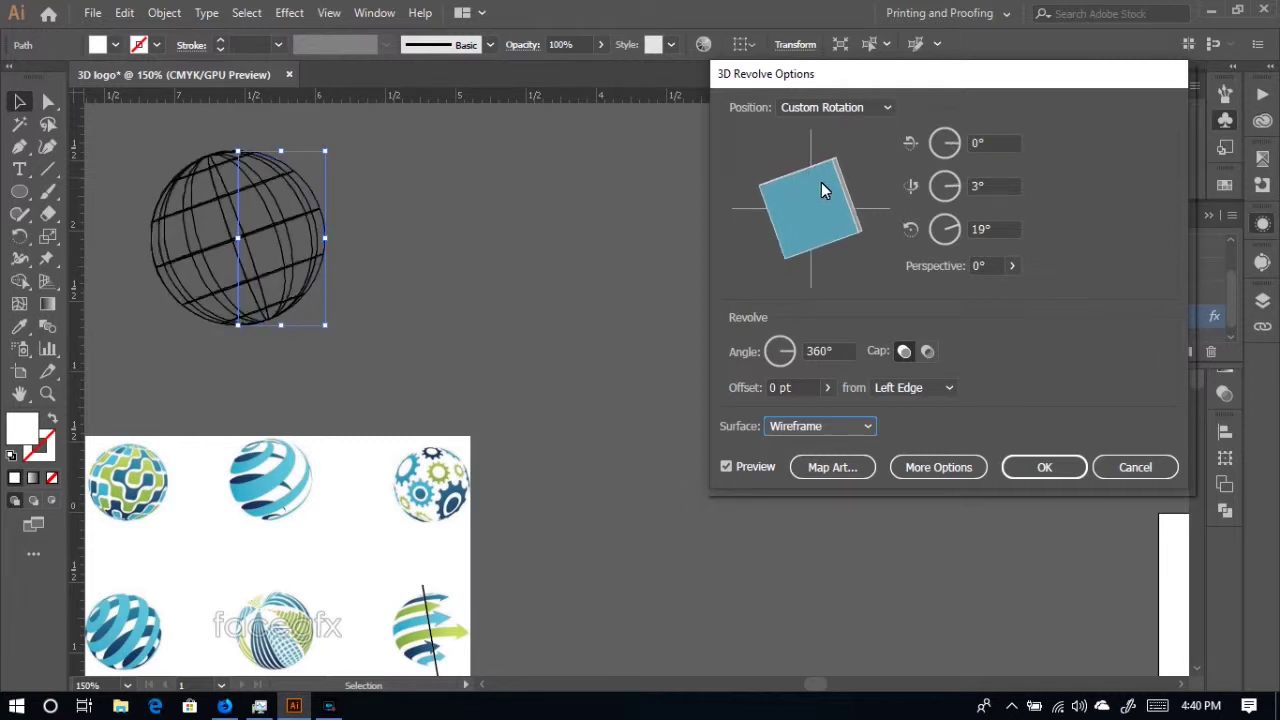
{"action": "mouse_move", "coordinate": [838, 160]}
{"action": "left_mouse_down"}
{"action": "mouse_move", "coordinate": [847, 173]}
{"action": "mouse_move", "coordinate": [827, 158]}
{"action": "mouse_move", "coordinate": [834, 145]}
{"action": "left_mouse_up"}
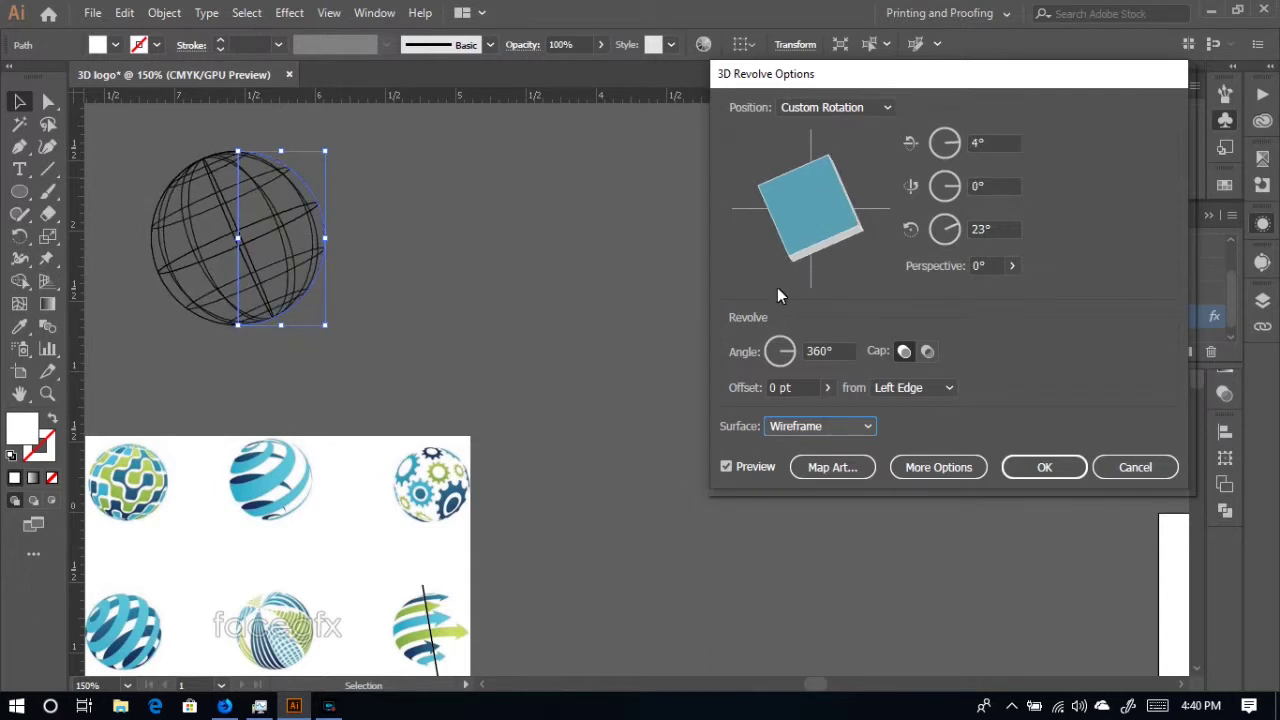
{"action": "left_click_drag", "start_coordinate": [781, 198], "coordinate": [785, 196]}
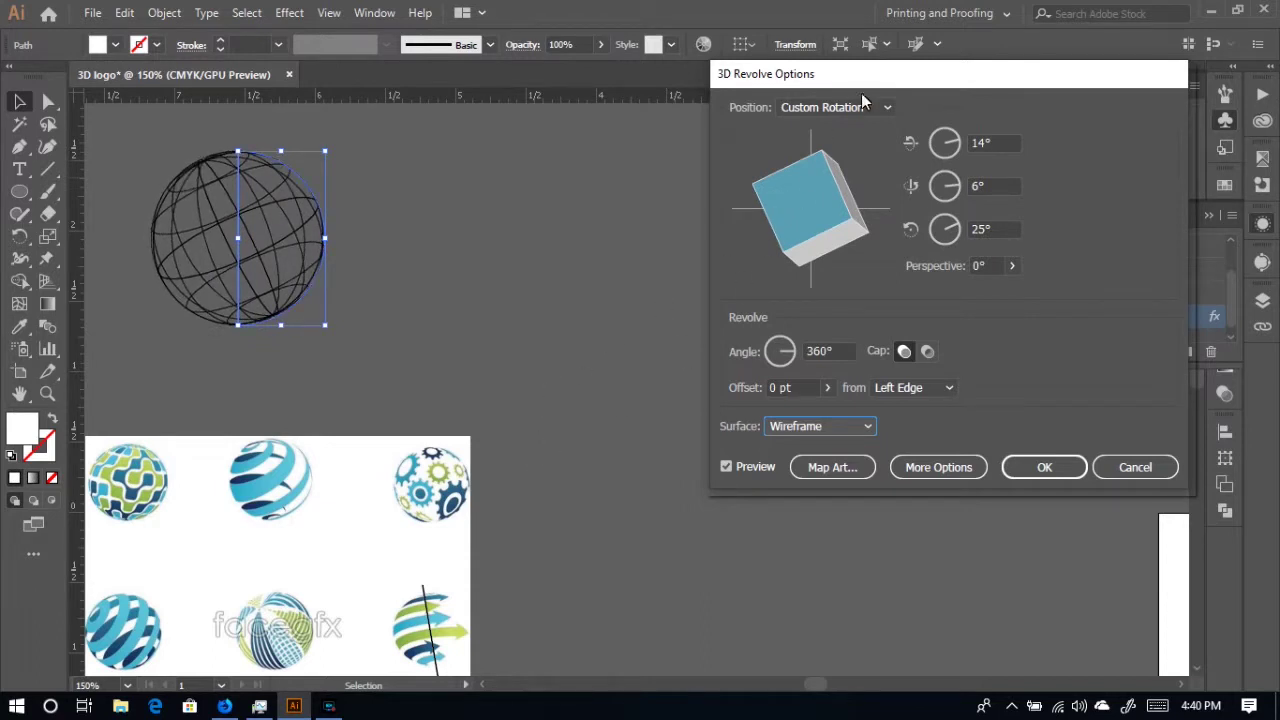
{"action": "left_click_drag", "start_coordinate": [838, 147], "coordinate": [843, 183]}
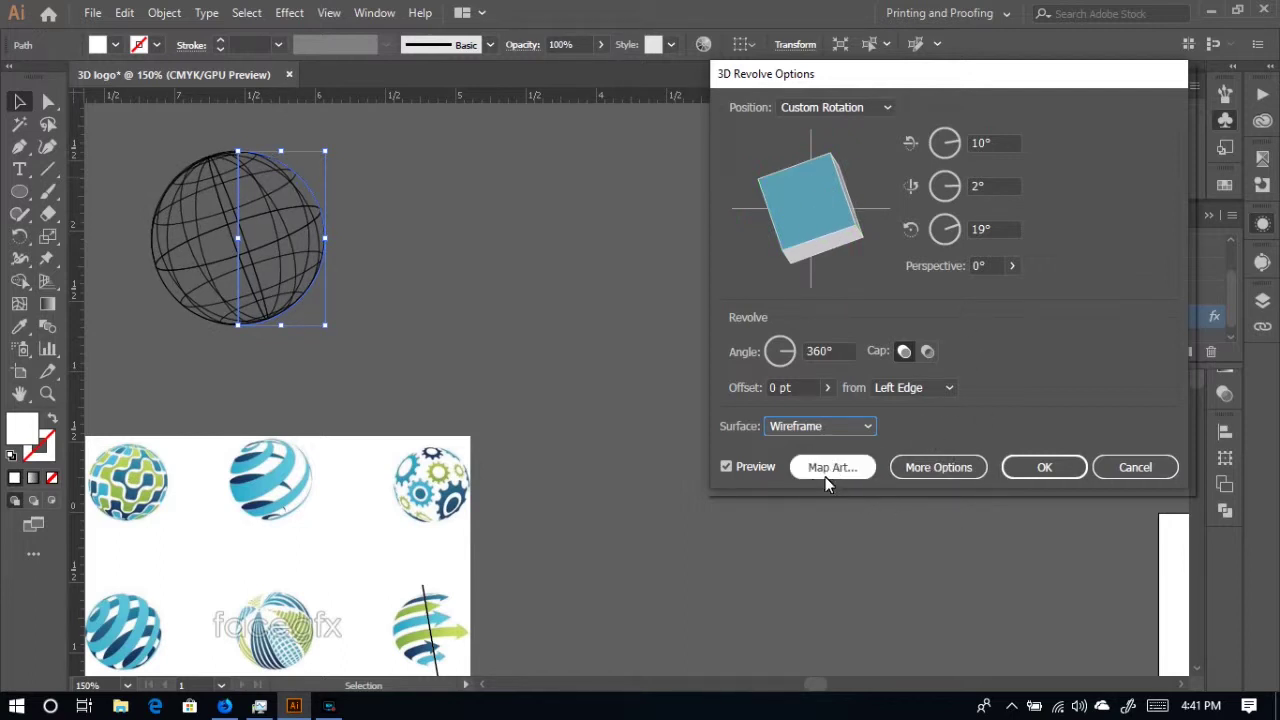
{"action": "left_click", "coordinate": [849, 422]}
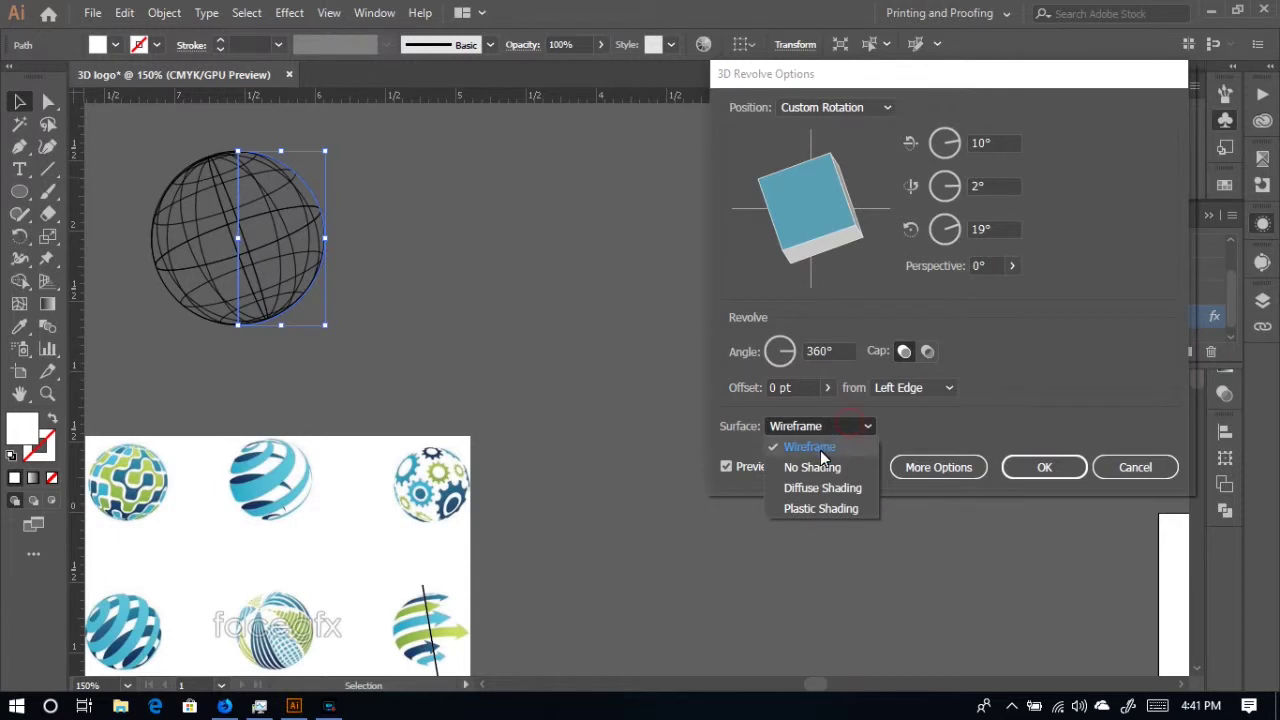
{"action": "left_click", "coordinate": [821, 487]}
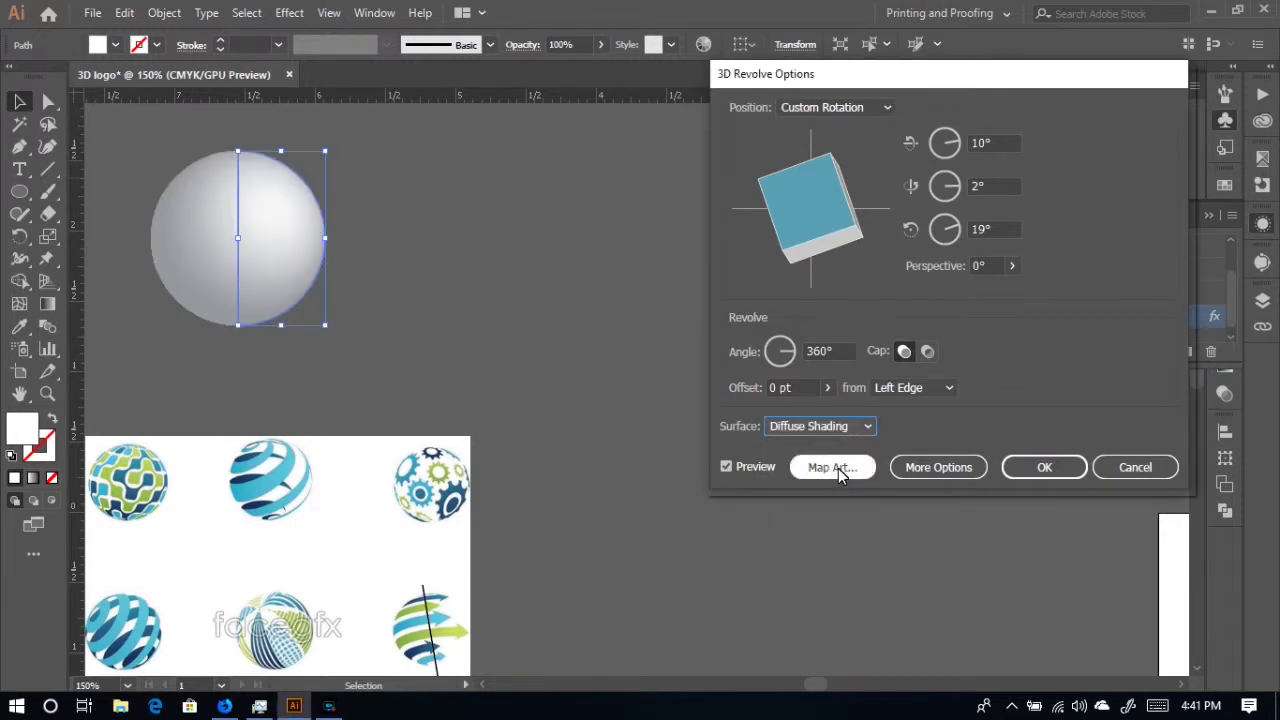
{"action": "left_click", "coordinate": [834, 472]}
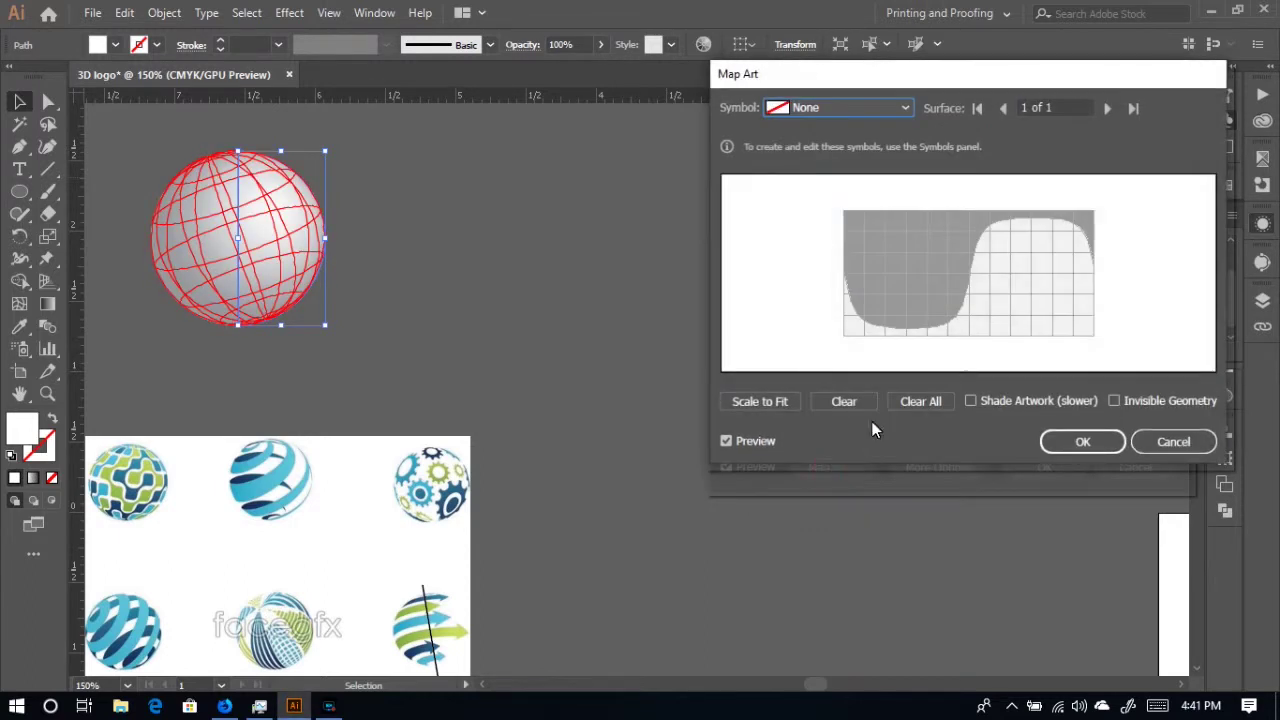
{"action": "left_click_drag", "start_coordinate": [1040, 80], "coordinate": [830, 162]}
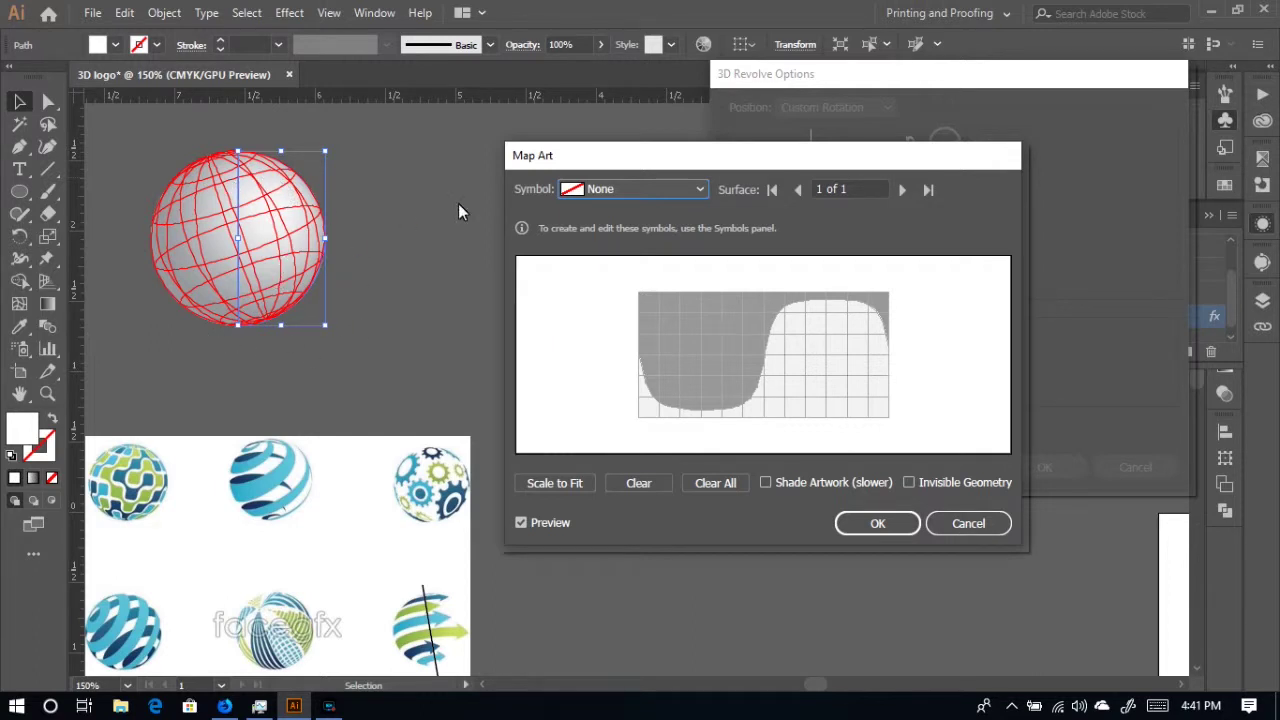
{"action": "left_click", "coordinate": [697, 190]}
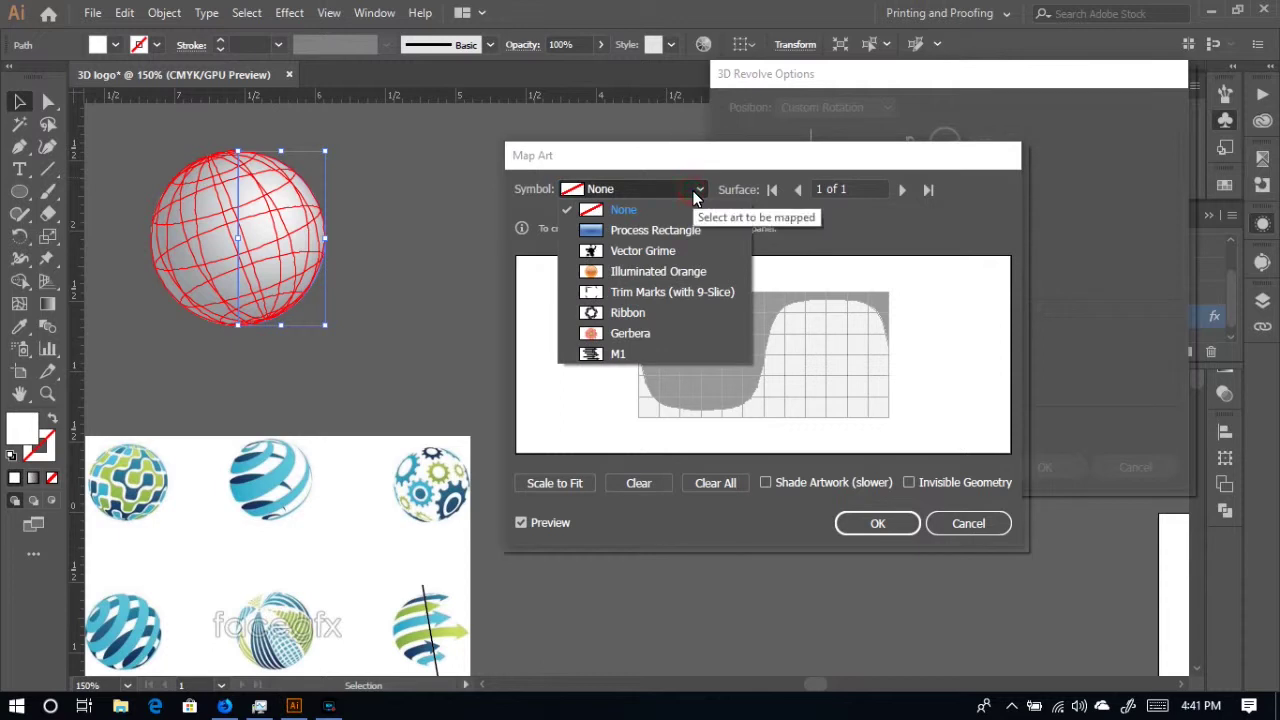
{"action": "left_click", "coordinate": [636, 173]}
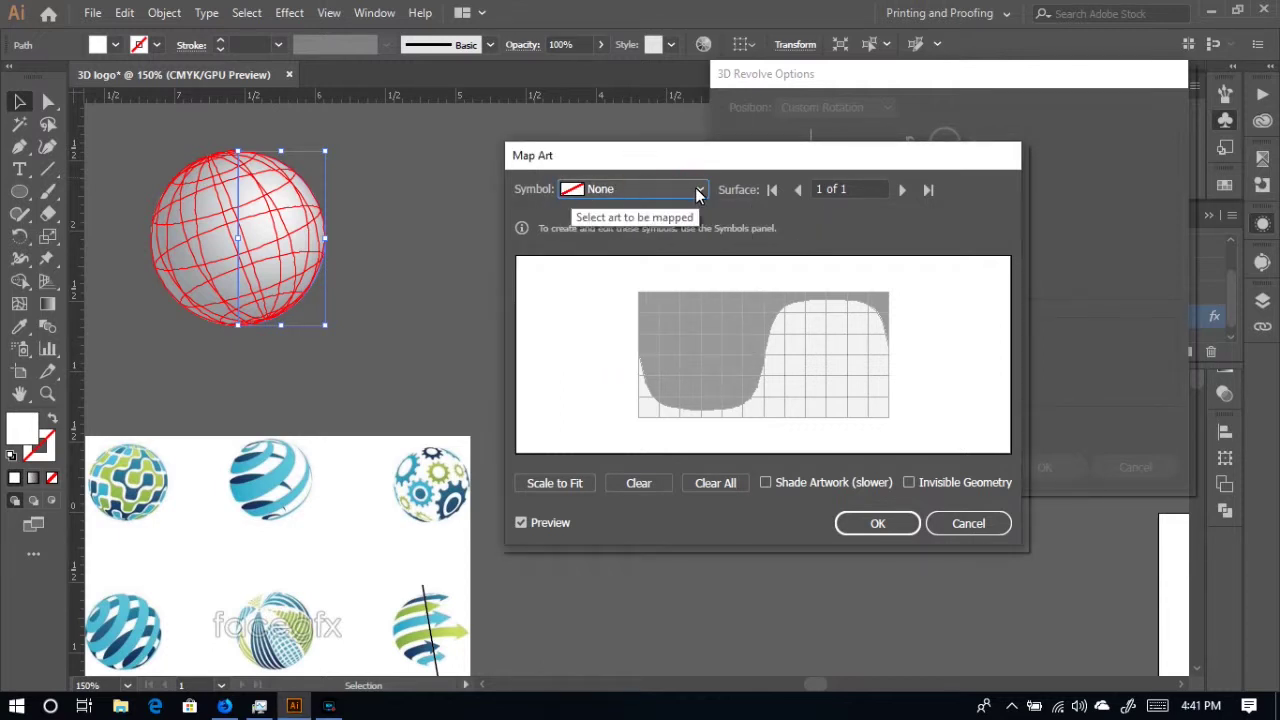
{"action": "left_click", "coordinate": [968, 523]}
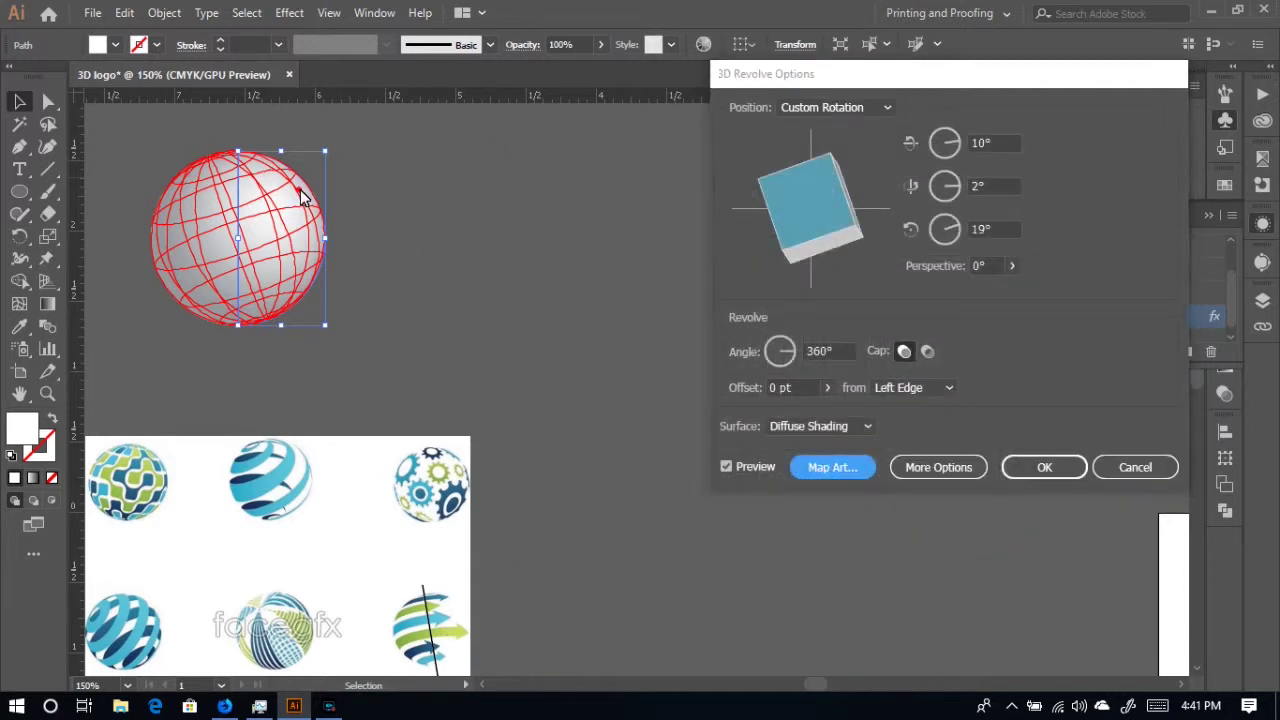
- Adjust the revolve rotation to about 7°, -2° and 15°, and map the M1 arrow symbol onto the sphere's surface
{"action": "mouse_move", "coordinate": [836, 168]}
{"action": "left_mouse_down"}
{"action": "mouse_move", "coordinate": [850, 188]}
{"action": "mouse_move", "coordinate": [837, 159]}
{"action": "left_mouse_up"}
{"action": "left_click_drag", "start_coordinate": [824, 240], "coordinate": [815, 260]}
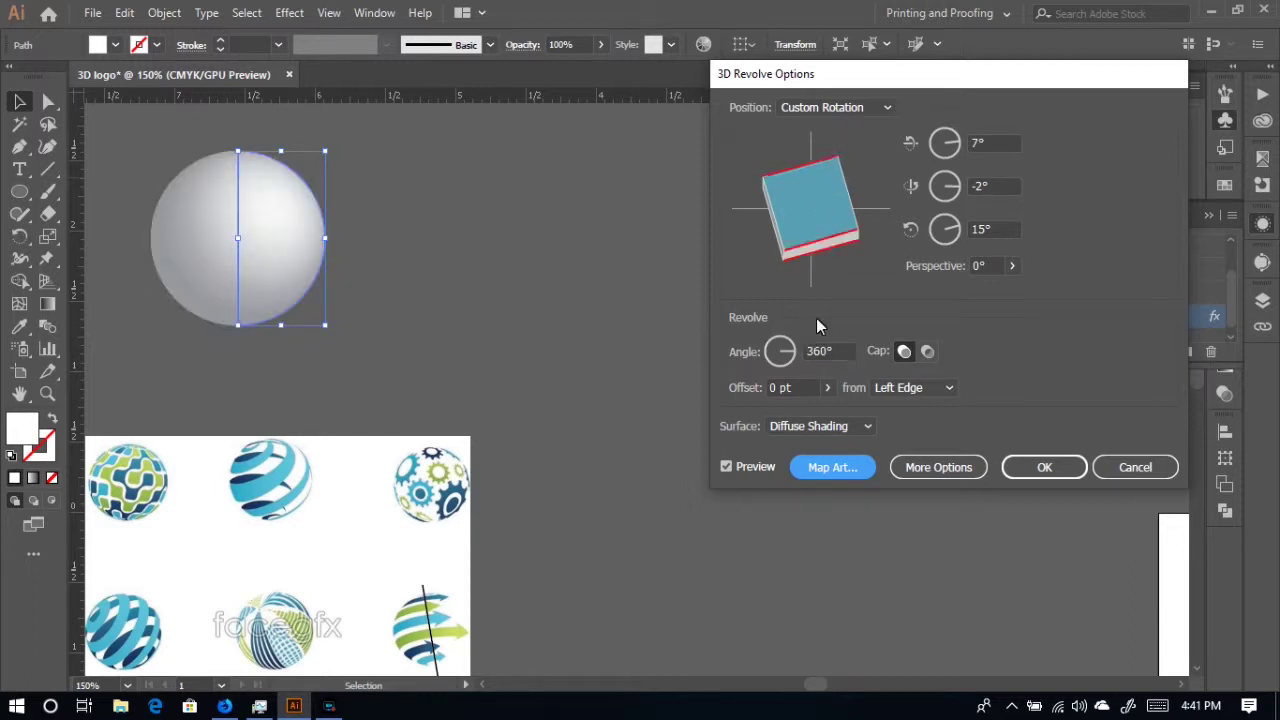
{"action": "left_click", "coordinate": [836, 467]}
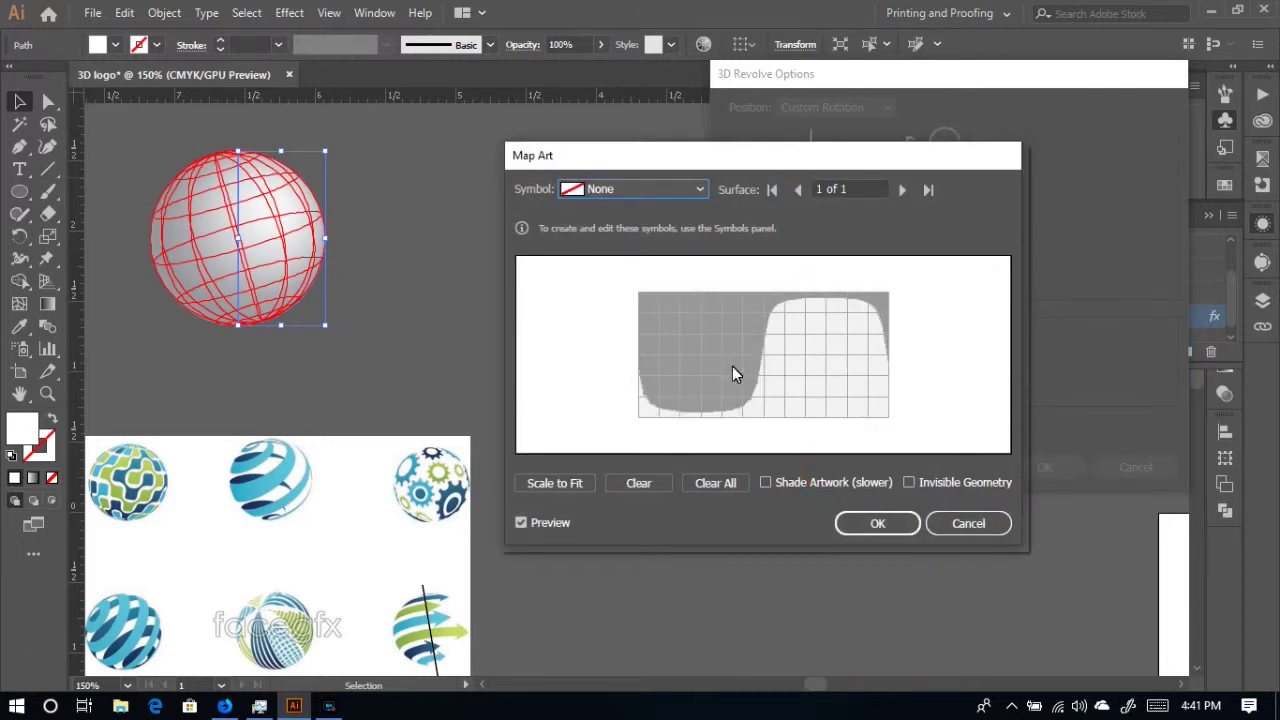
{"action": "left_click", "coordinate": [684, 190]}
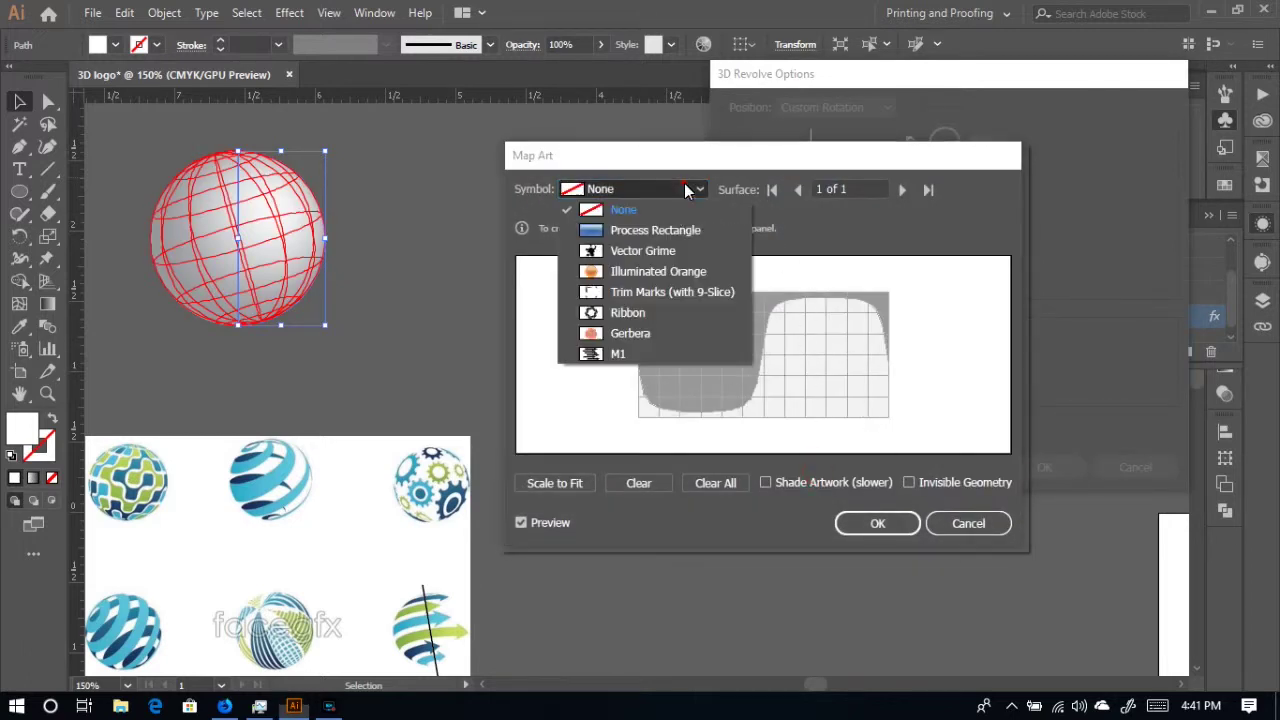
{"action": "left_click", "coordinate": [619, 356]}
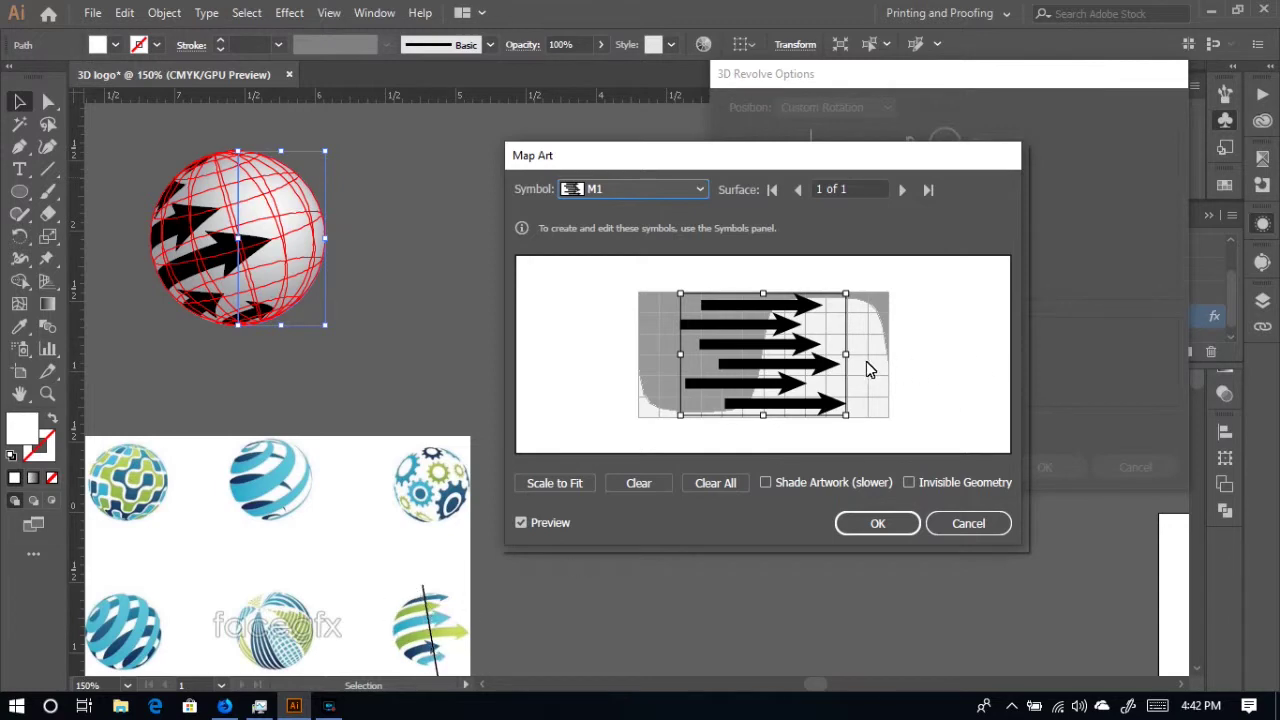
- Tilt the mapped arrows slightly upward, scale them down a little, shift them further onto the sphere's visible surface, and apply the effect
{"action": "mouse_move", "coordinate": [858, 366]}
{"action": "left_mouse_down"}
{"action": "mouse_move", "coordinate": [855, 356]}
{"action": "mouse_move", "coordinate": [870, 362]}
{"action": "left_mouse_up"}
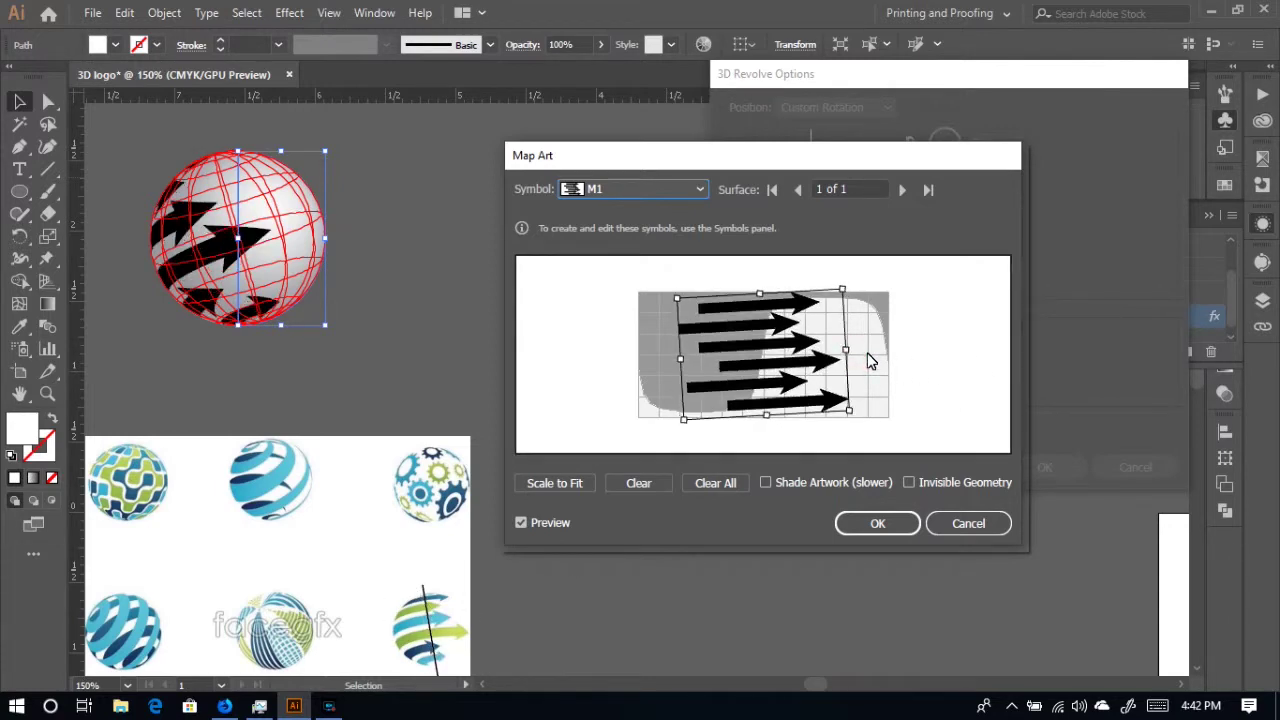
{"action": "left_click_drag", "start_coordinate": [792, 362], "coordinate": [816, 362]}
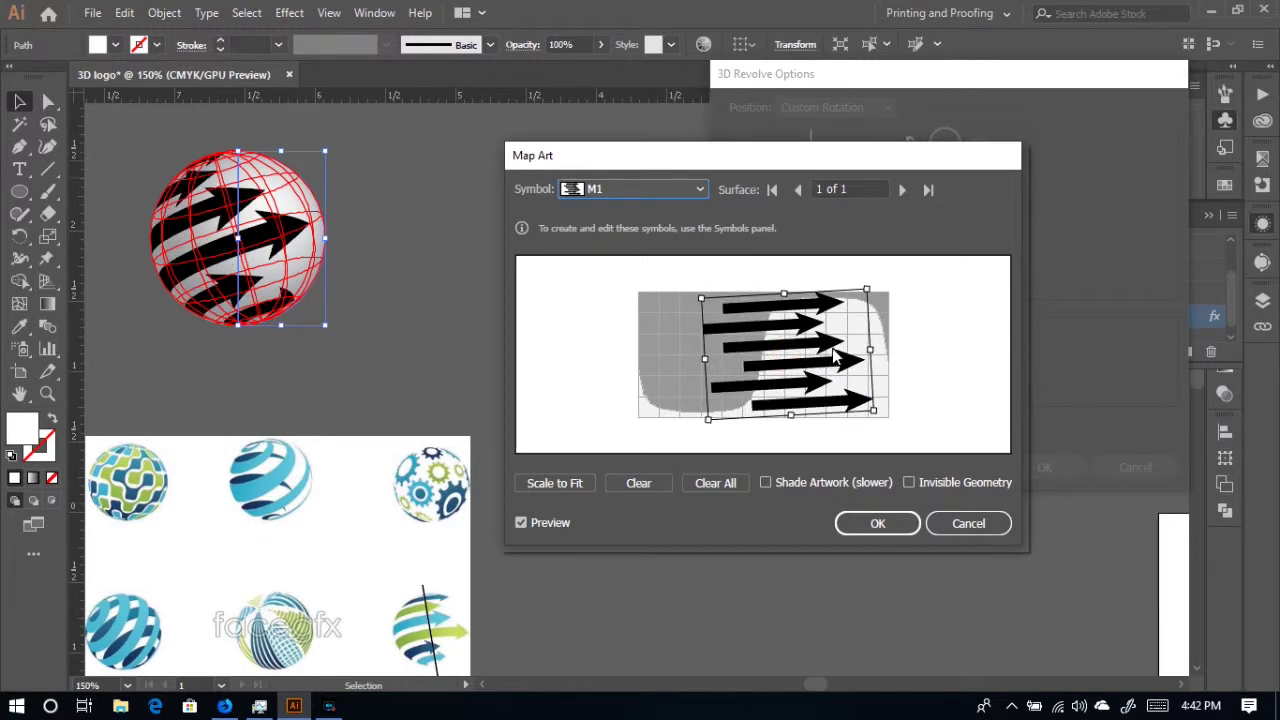
{"action": "left_click_drag", "start_coordinate": [840, 345], "coordinate": [834, 347]}
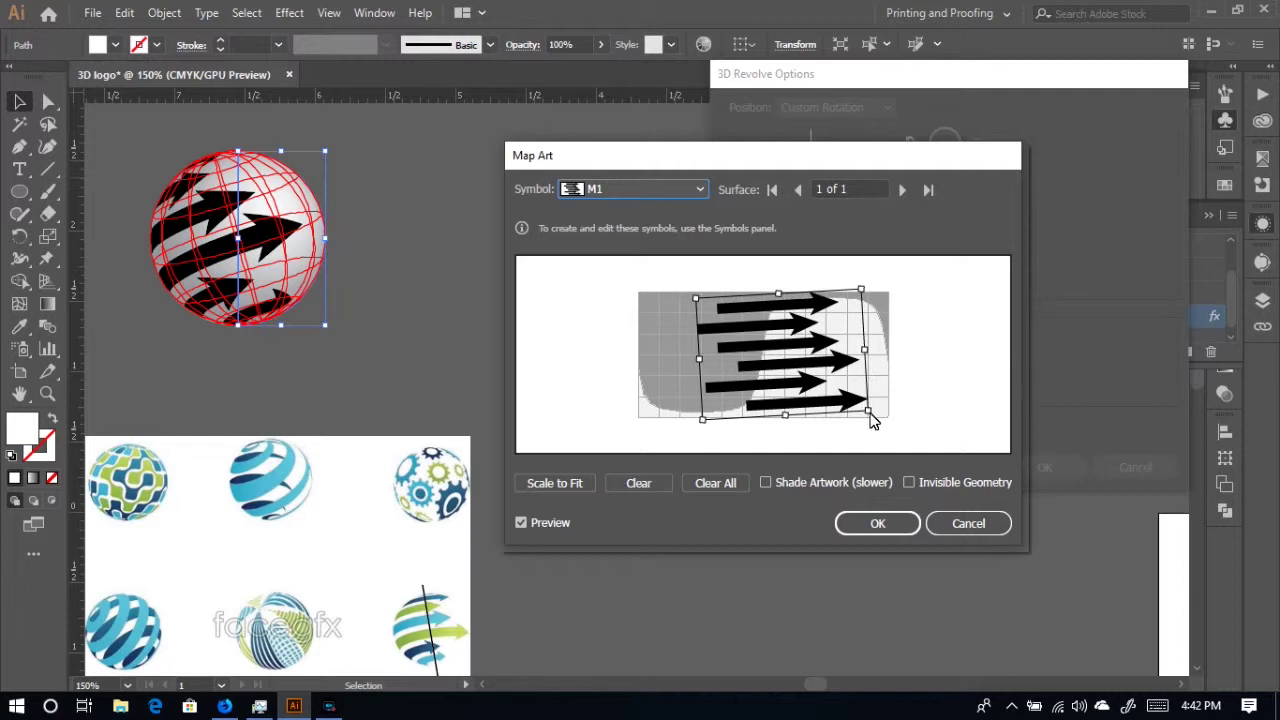
{"action": "left_click_drag", "start_coordinate": [872, 418], "coordinate": [858, 412]}
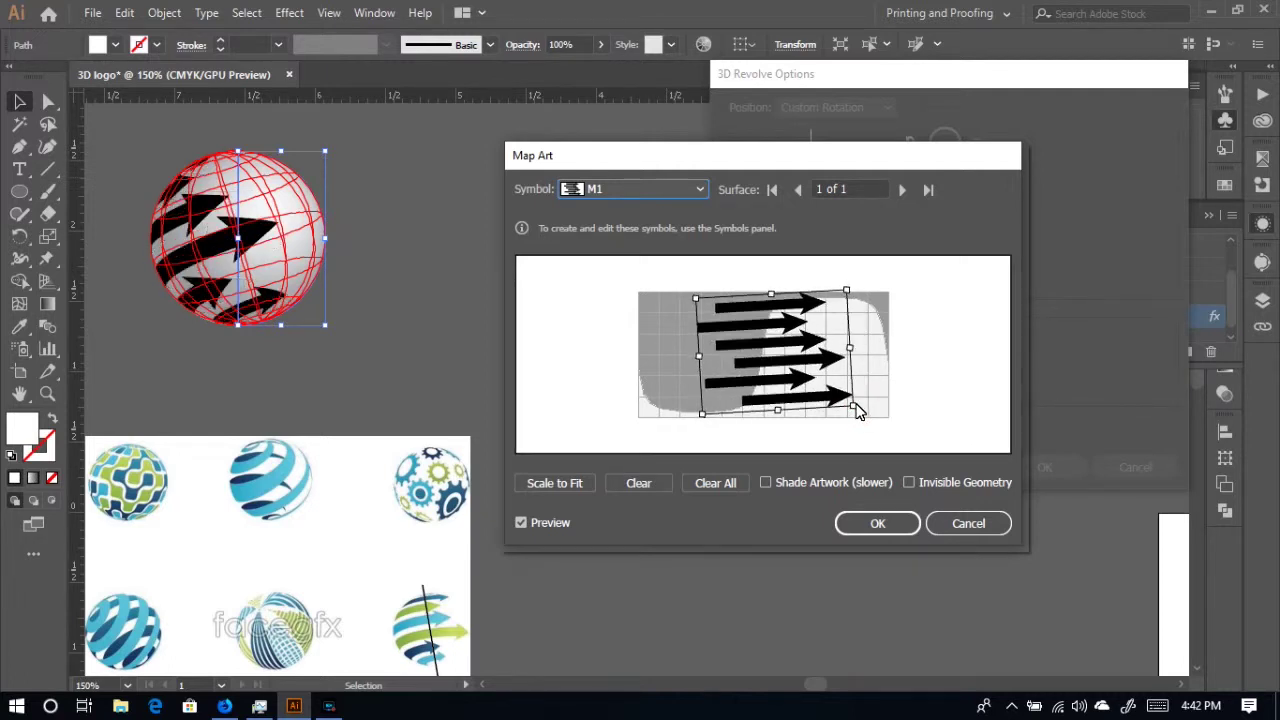
{"action": "left_click_drag", "start_coordinate": [822, 362], "coordinate": [830, 365]}
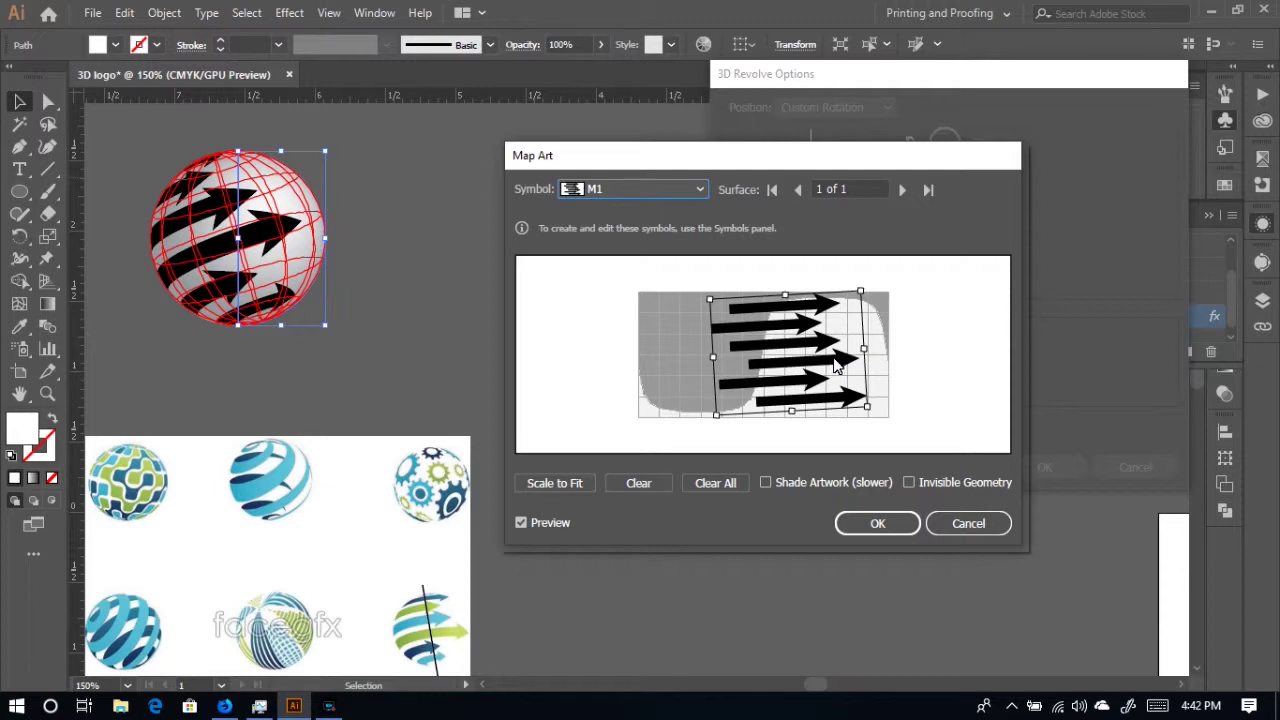
{"action": "left_click_drag", "start_coordinate": [838, 366], "coordinate": [845, 370]}
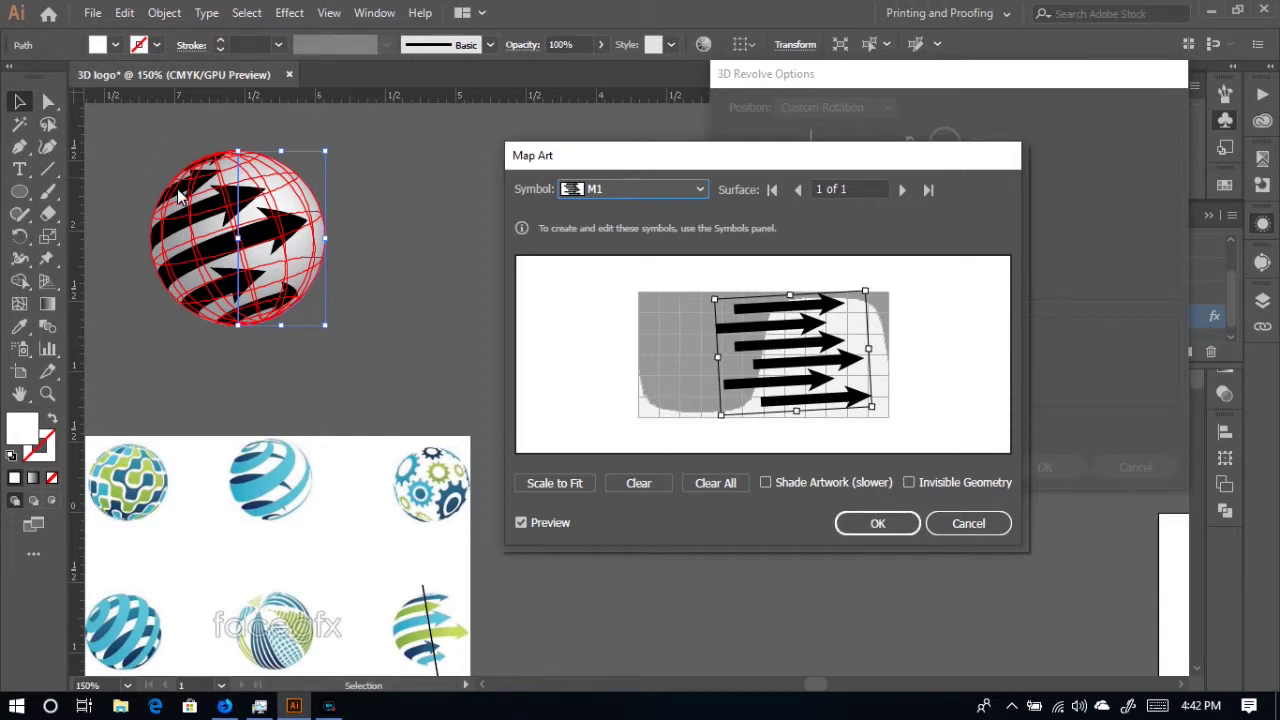
{"action": "left_click", "coordinate": [884, 532]}
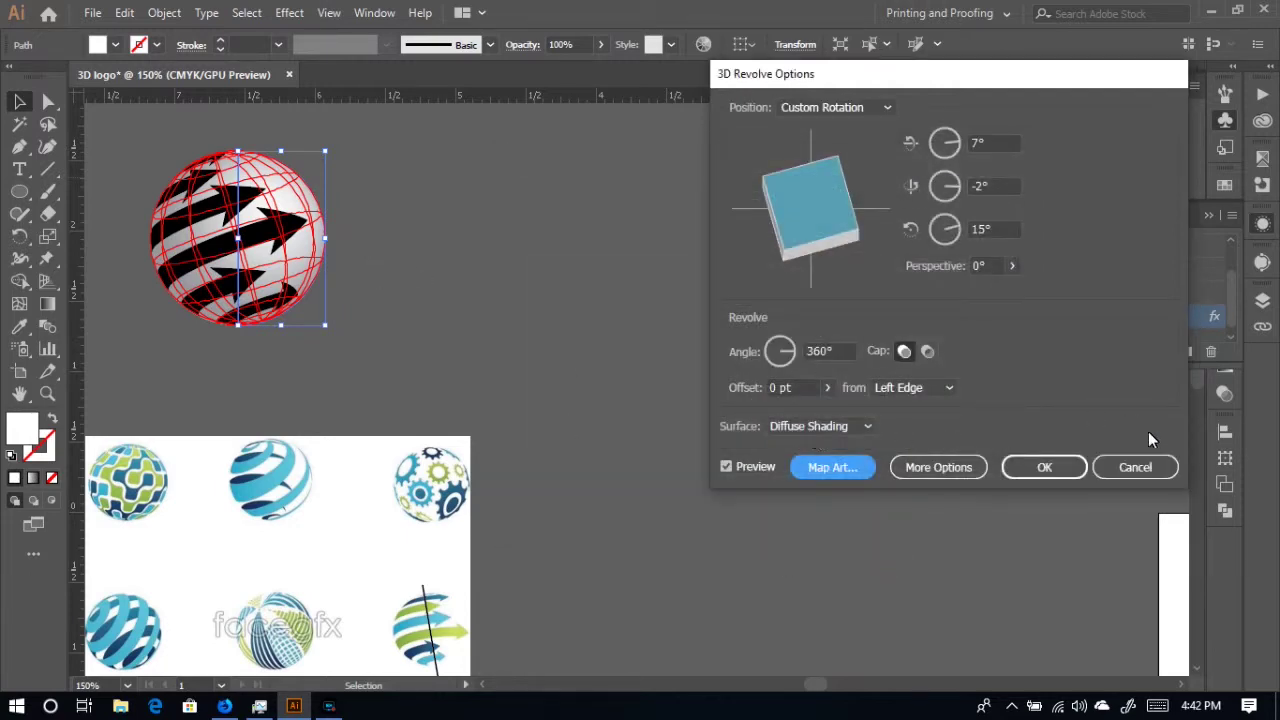
{"action": "left_click", "coordinate": [1048, 467]}
- Move the mapped globe to an empty area beside the reference image and expand its appearance into editable artwork
{"action": "left_click_drag", "start_coordinate": [297, 248], "coordinate": [566, 262]}
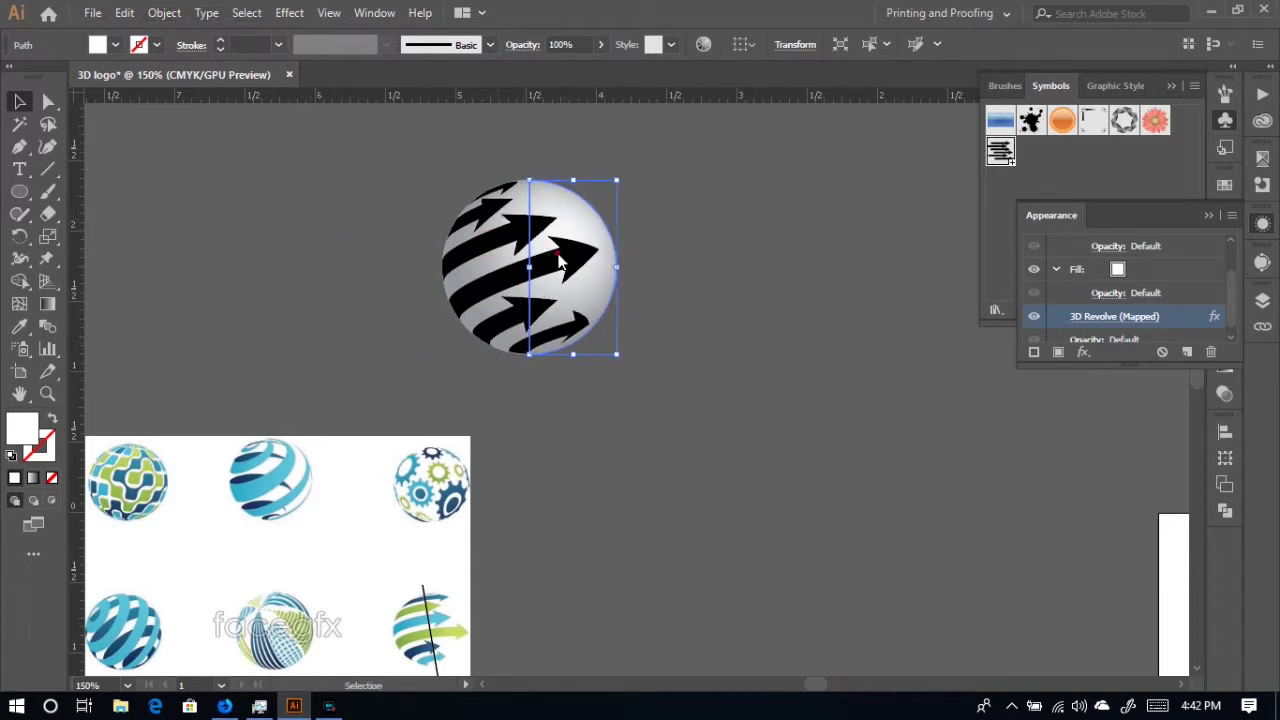
{"action": "left_click", "coordinate": [164, 13]}
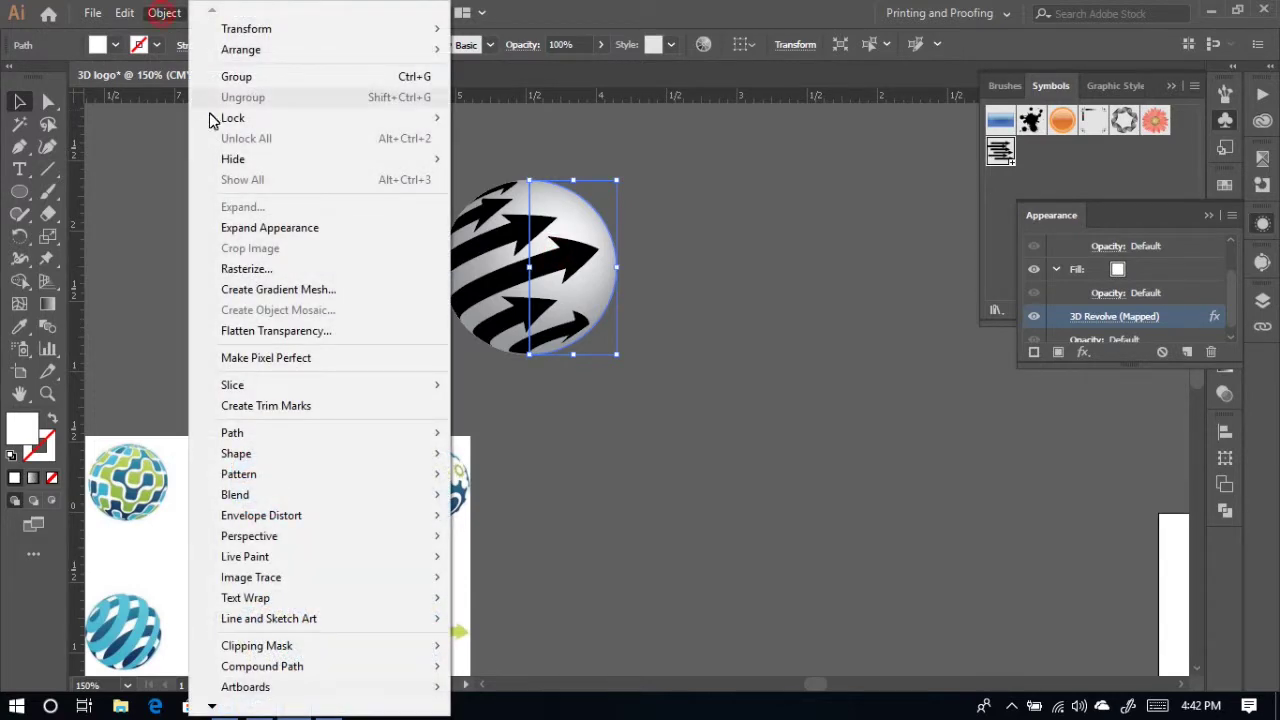
{"action": "left_click", "coordinate": [300, 228]}
{"action": "left_click", "coordinate": [160, 12]}
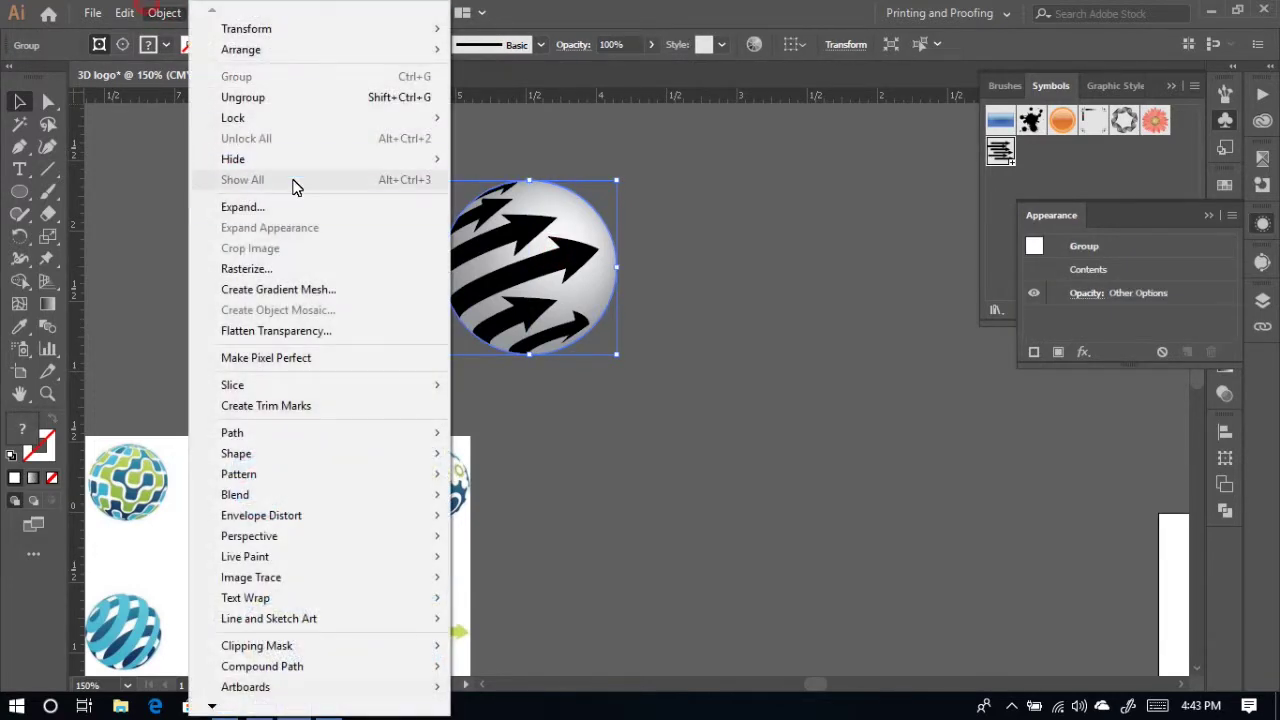
{"action": "left_click", "coordinate": [245, 206]}
{"action": "left_click", "coordinate": [164, 13]}
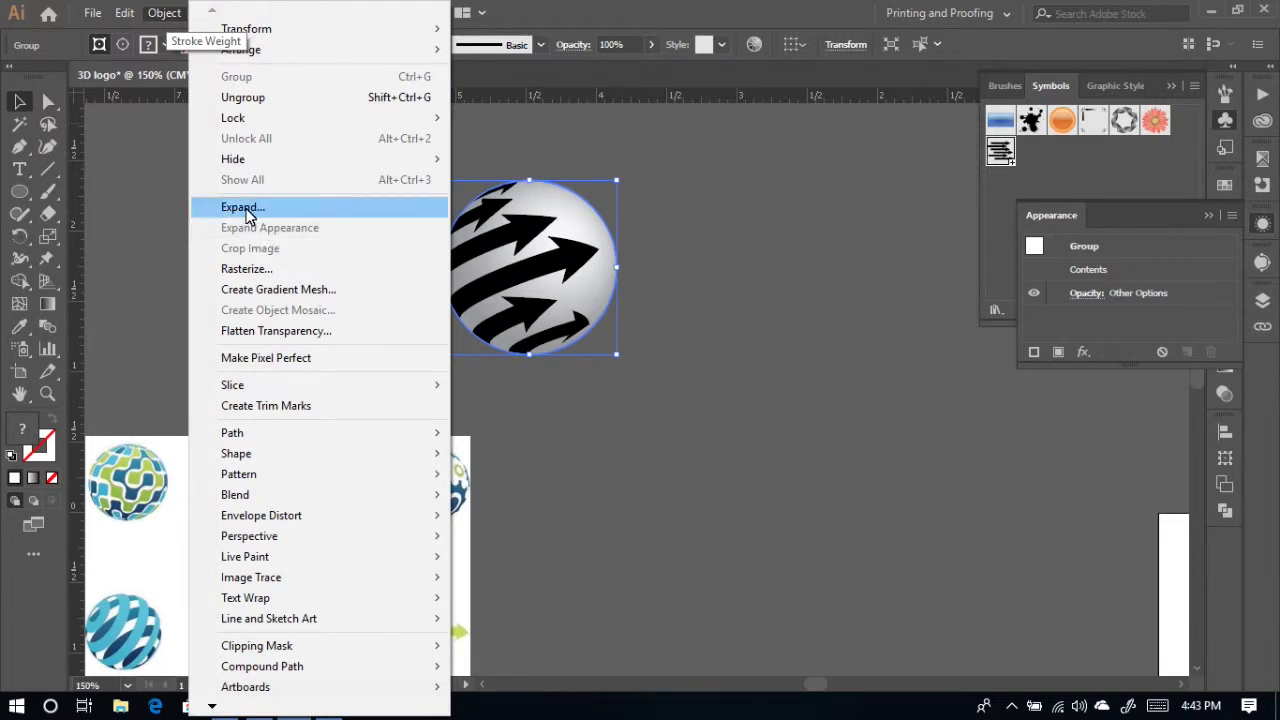
{"action": "left_click", "coordinate": [708, 260]}
- Ungroup the expanded globe one level and reposition it on the empty canvas
{"action": "left_click", "coordinate": [564, 215]}
{"action": "right_click", "coordinate": [564, 215]}
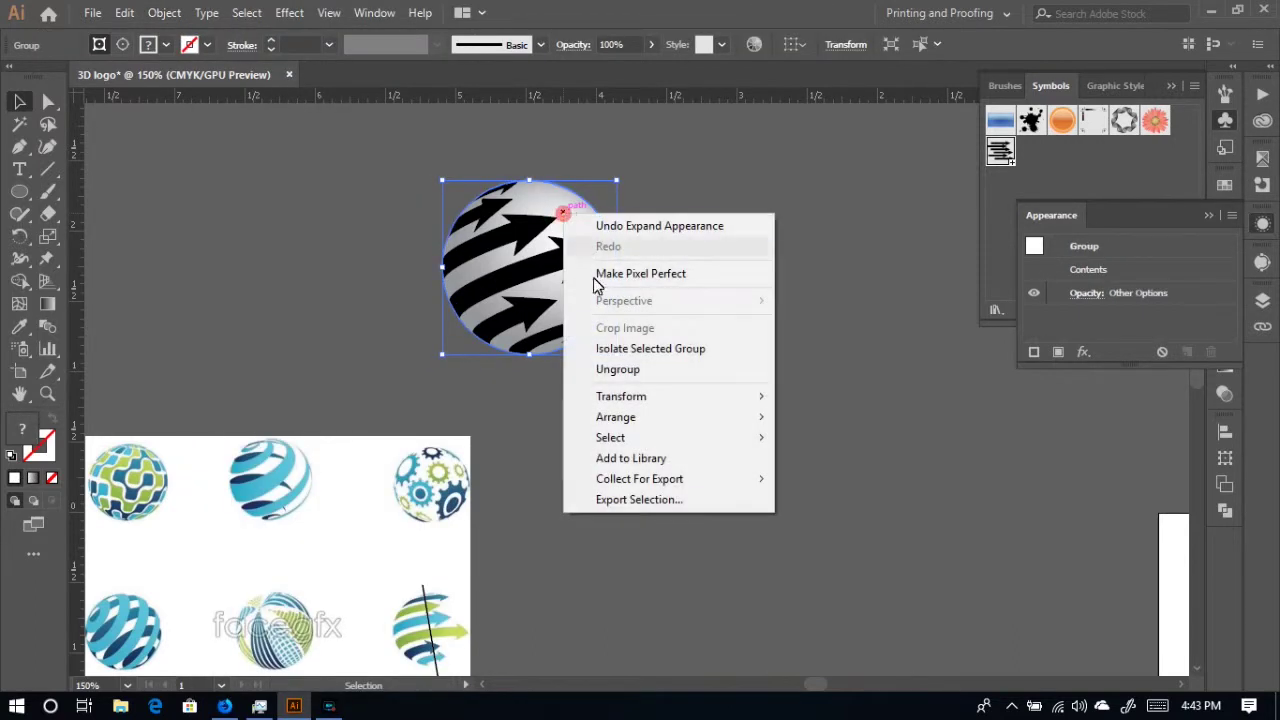
{"action": "left_click", "coordinate": [623, 368]}
{"action": "left_click", "coordinate": [675, 350]}
{"action": "left_click_drag", "start_coordinate": [554, 199], "coordinate": [797, 208]}
{"action": "key", "text": "ctrl+z"}
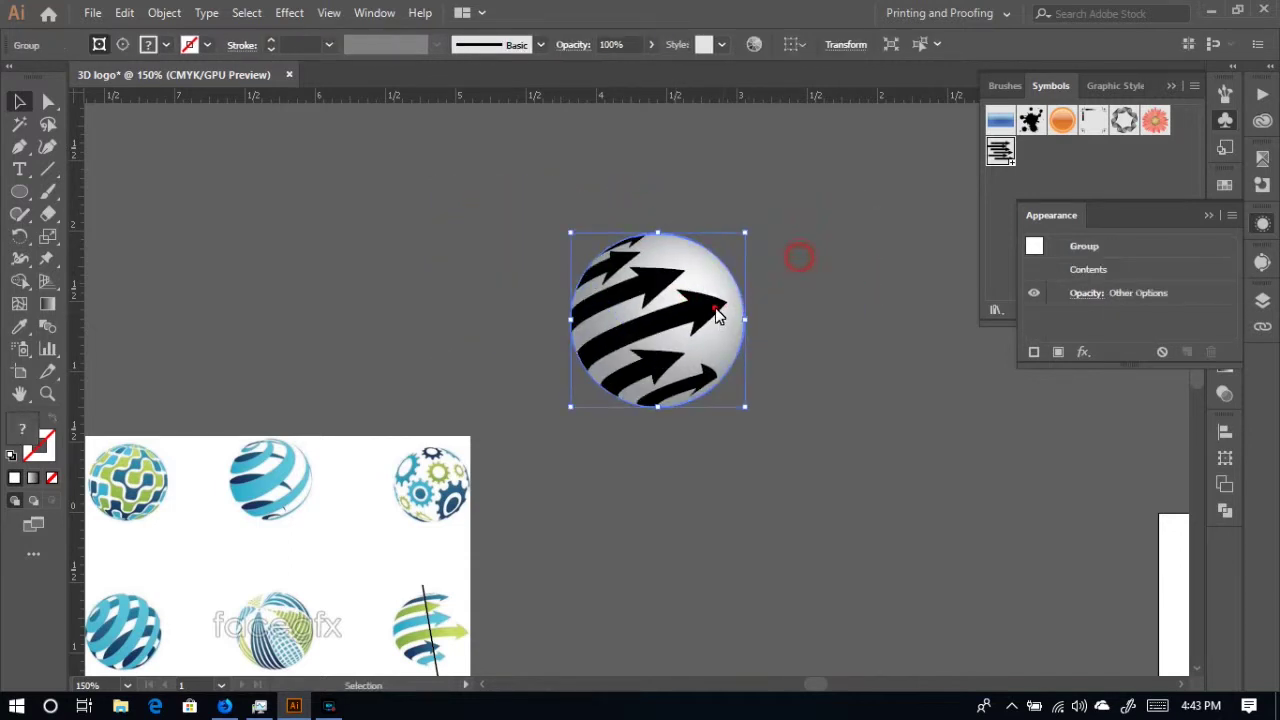
- Ungroup the globe again, pull its front and back halves apart, and delete the back half
{"action": "right_click", "coordinate": [704, 296]}
{"action": "left_click", "coordinate": [768, 462]}
{"action": "left_click_drag", "start_coordinate": [717, 277], "coordinate": [796, 259], "text": "alt"}
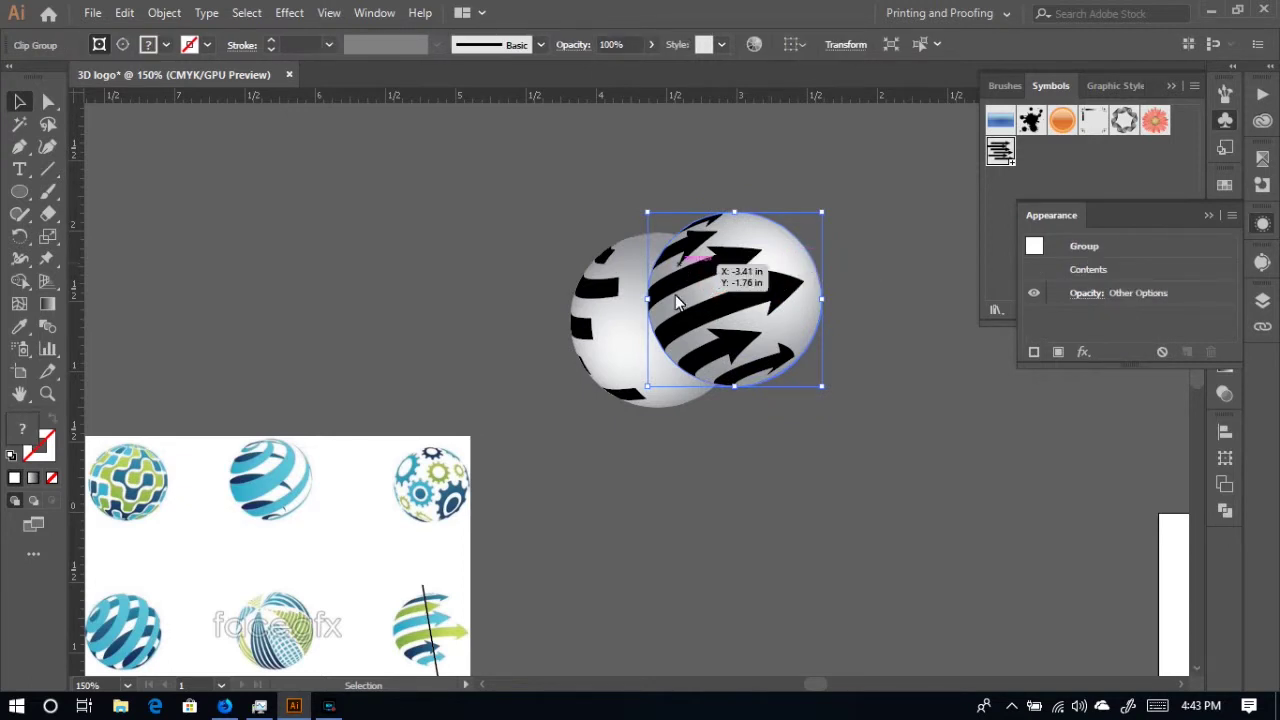
{"action": "left_click_drag", "start_coordinate": [640, 337], "coordinate": [420, 205]}
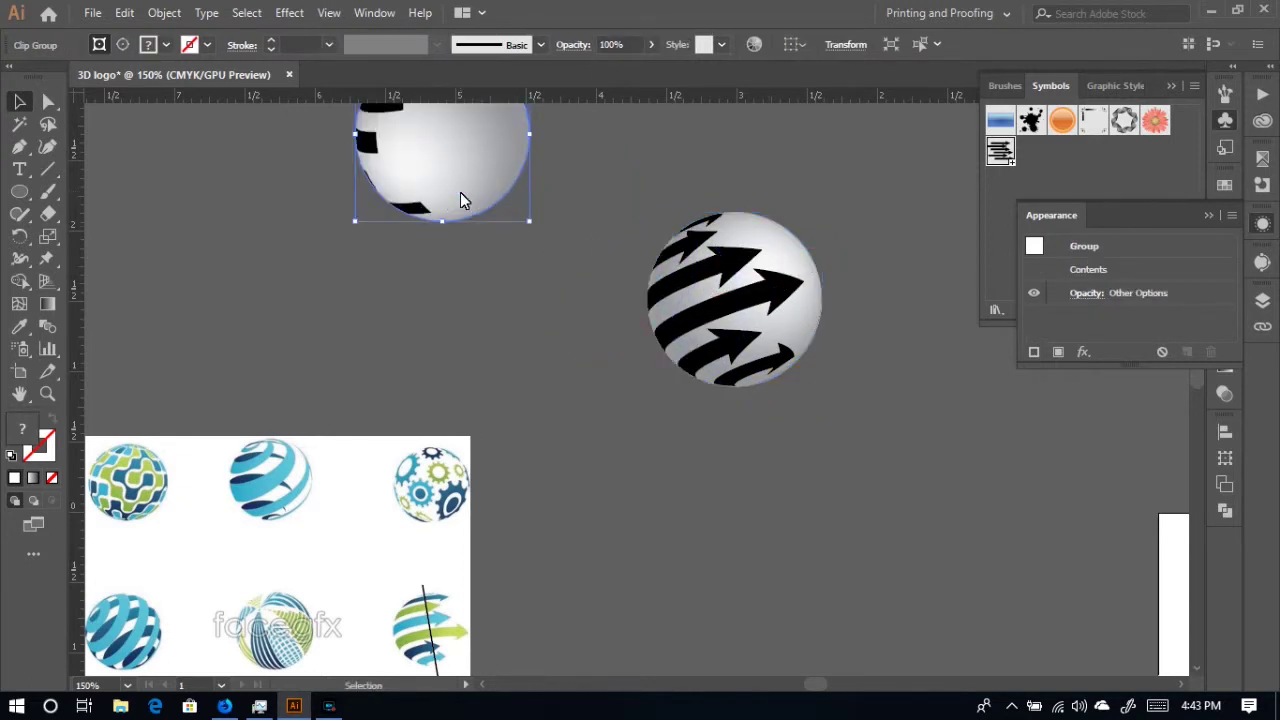
{"action": "key", "text": "Delete"}
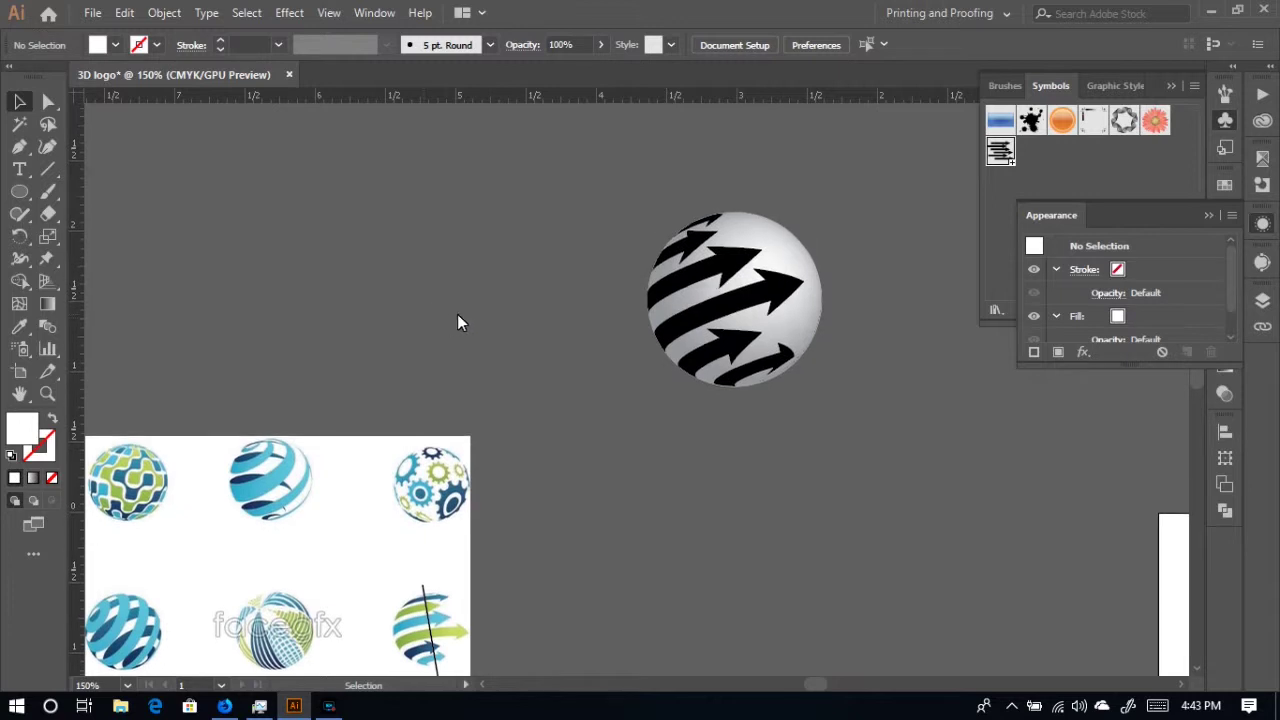
- Release the front half's clipping mask and delete the shaded sphere surface, keeping only the black arrows
{"action": "left_click_drag", "start_coordinate": [754, 311], "coordinate": [658, 323]}
{"action": "right_click", "coordinate": [640, 298]}
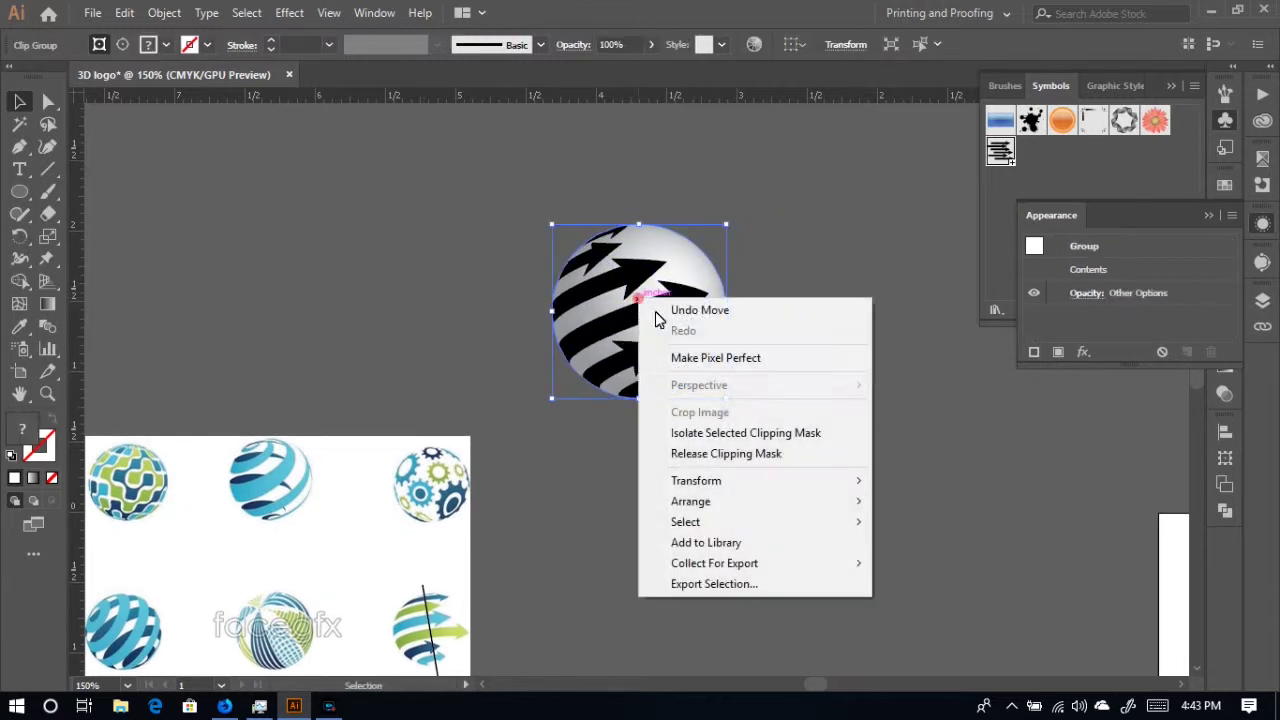
{"action": "left_click", "coordinate": [713, 455]}
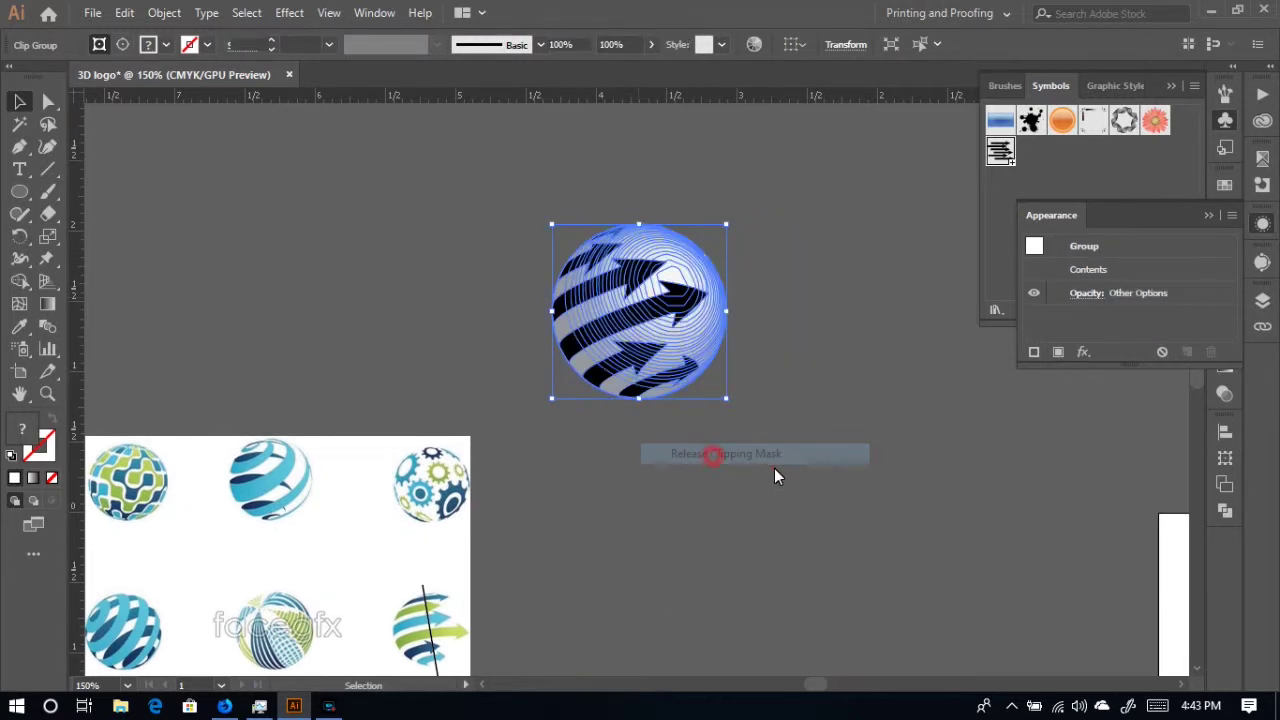
{"action": "left_click", "coordinate": [762, 247]}
{"action": "left_click", "coordinate": [678, 254]}
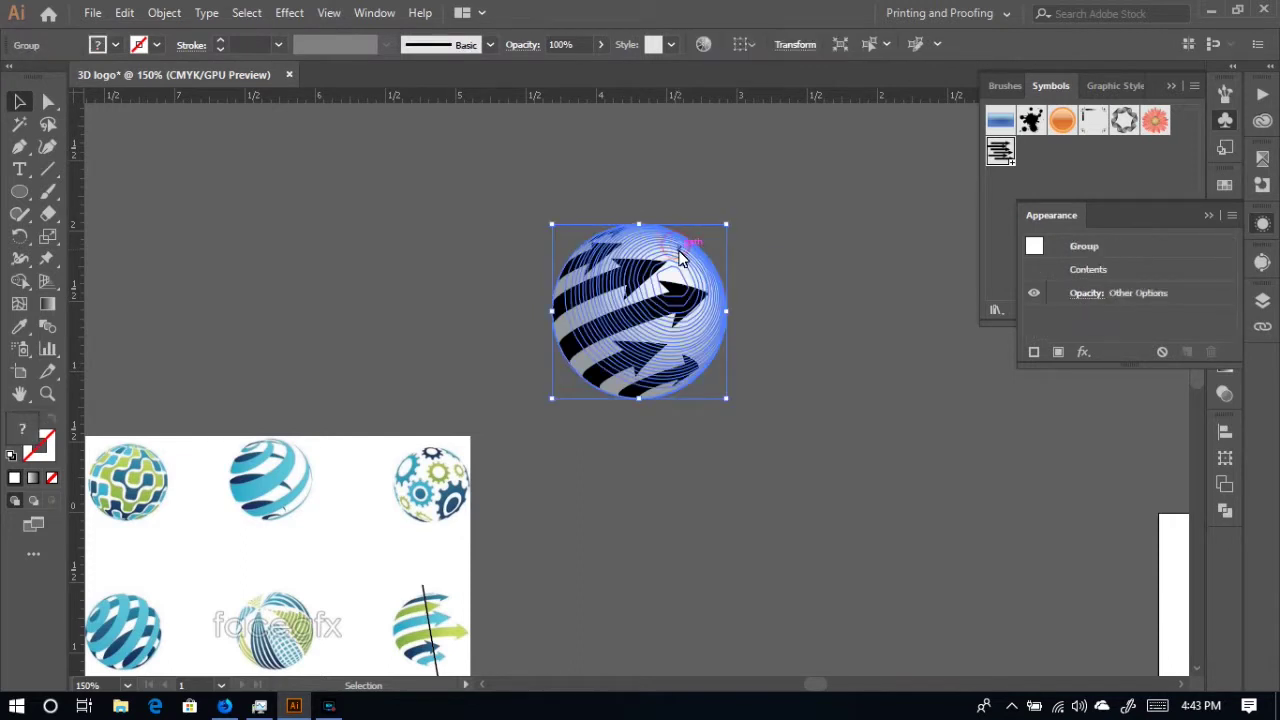
{"action": "key", "text": "Delete"}
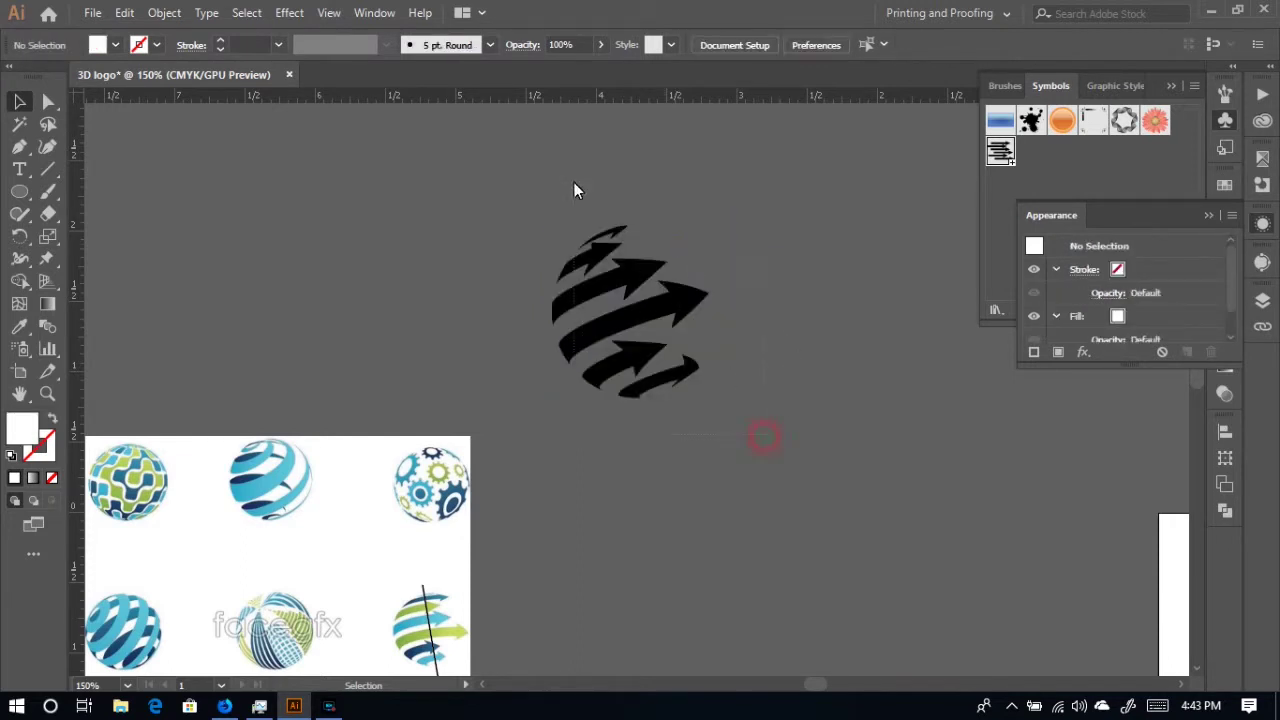
- Find and delete the leftover invisible path around the black arrows
{"action": "left_click_drag", "start_coordinate": [528, 170], "coordinate": [645, 375]}
{"action": "left_click", "coordinate": [745, 265]}
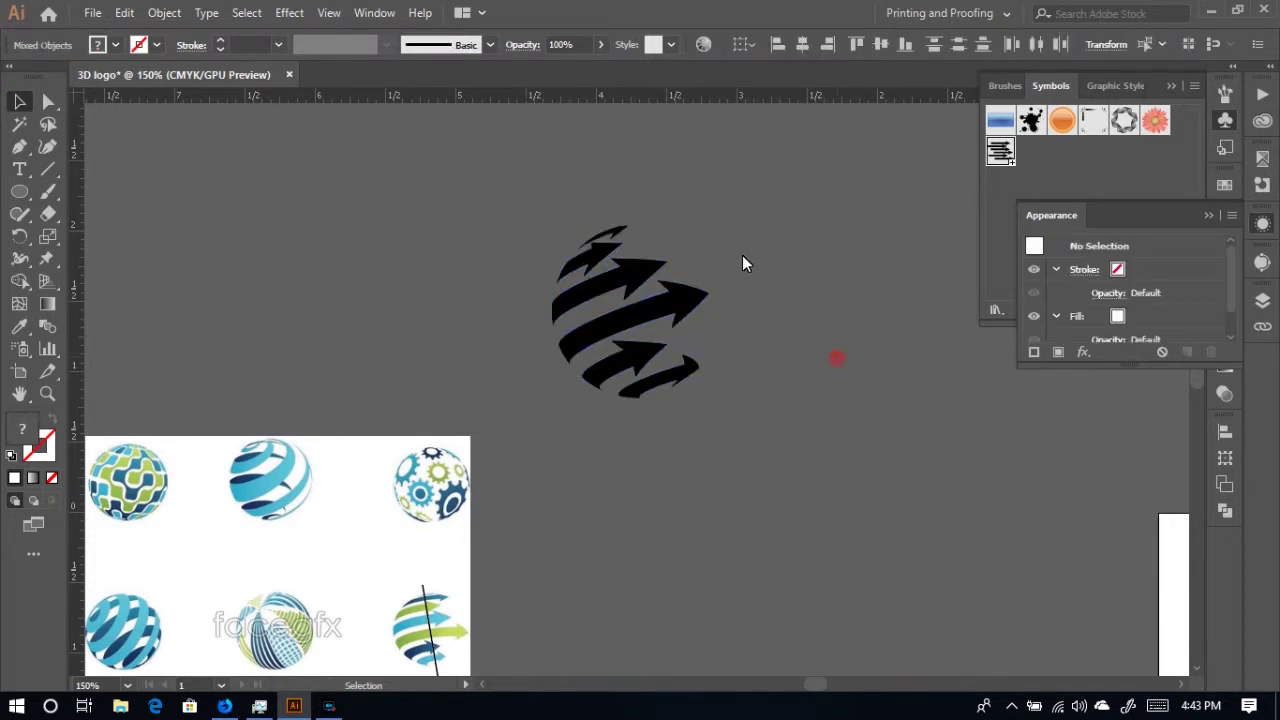
{"action": "left_click", "coordinate": [712, 268]}
{"action": "key", "text": "Delete"}
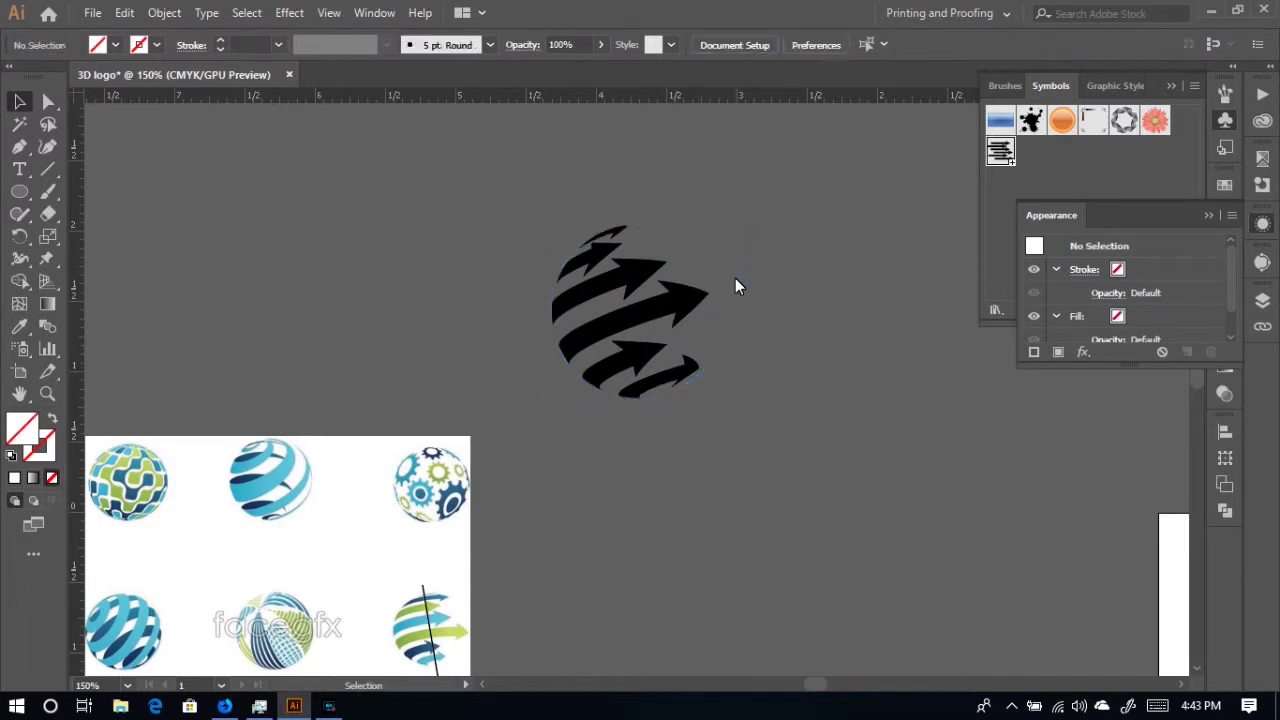
- Move the black arrow group slightly and ungroup it into separate arrows
{"action": "left_click_drag", "start_coordinate": [717, 413], "coordinate": [522, 170]}
{"action": "left_click_drag", "start_coordinate": [645, 318], "coordinate": [680, 352]}
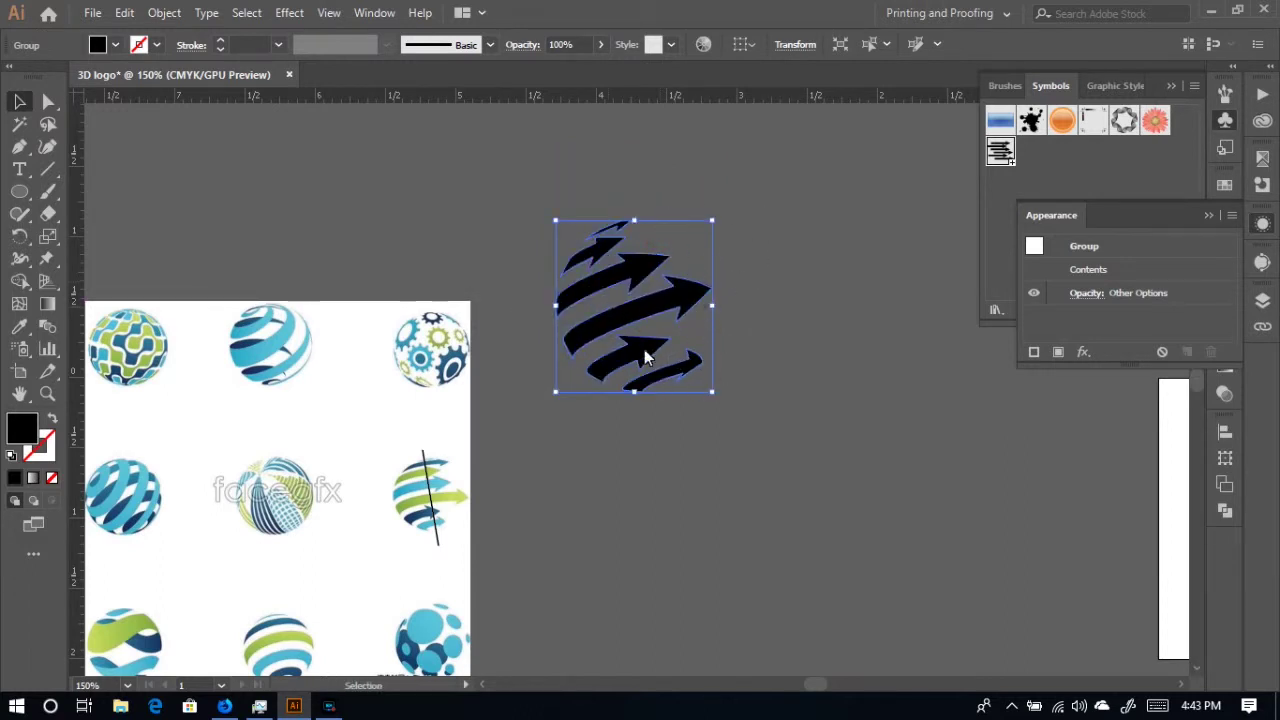
{"action": "left_click", "coordinate": [797, 340]}
{"action": "left_click", "coordinate": [632, 223]}
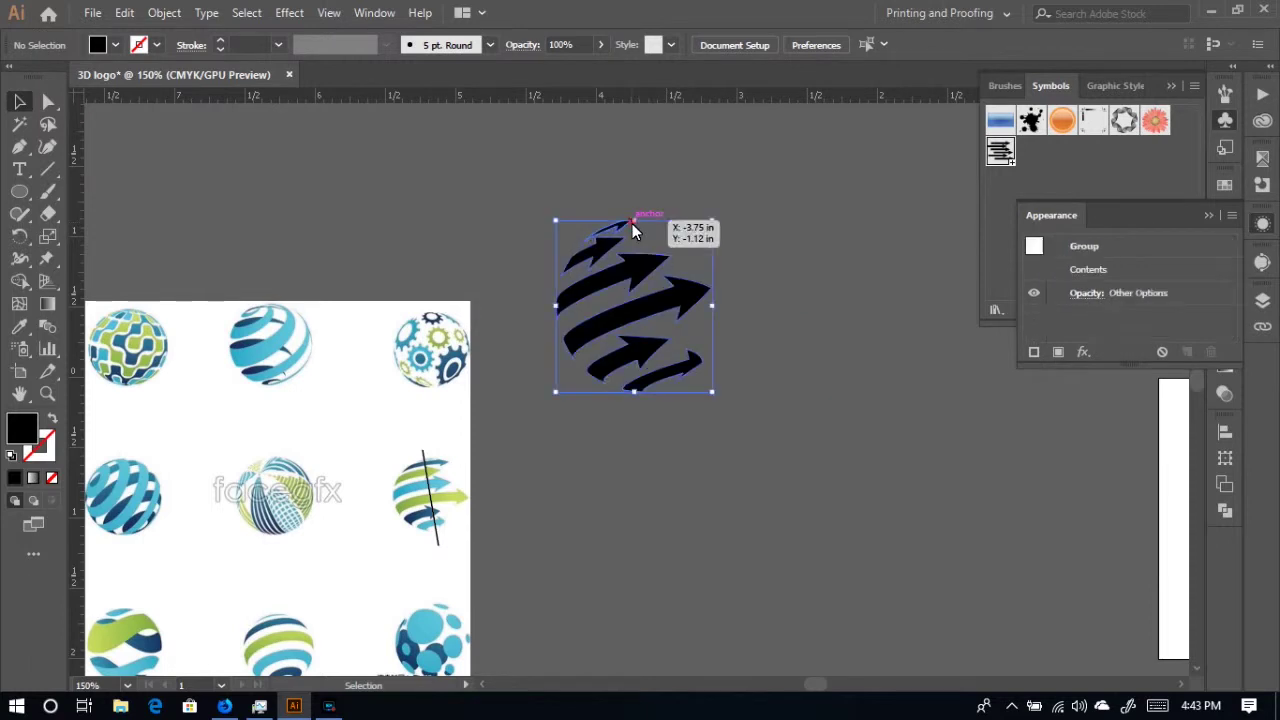
{"action": "right_click", "coordinate": [632, 223]}
{"action": "left_click", "coordinate": [690, 379]}
{"action": "left_click", "coordinate": [833, 321]}
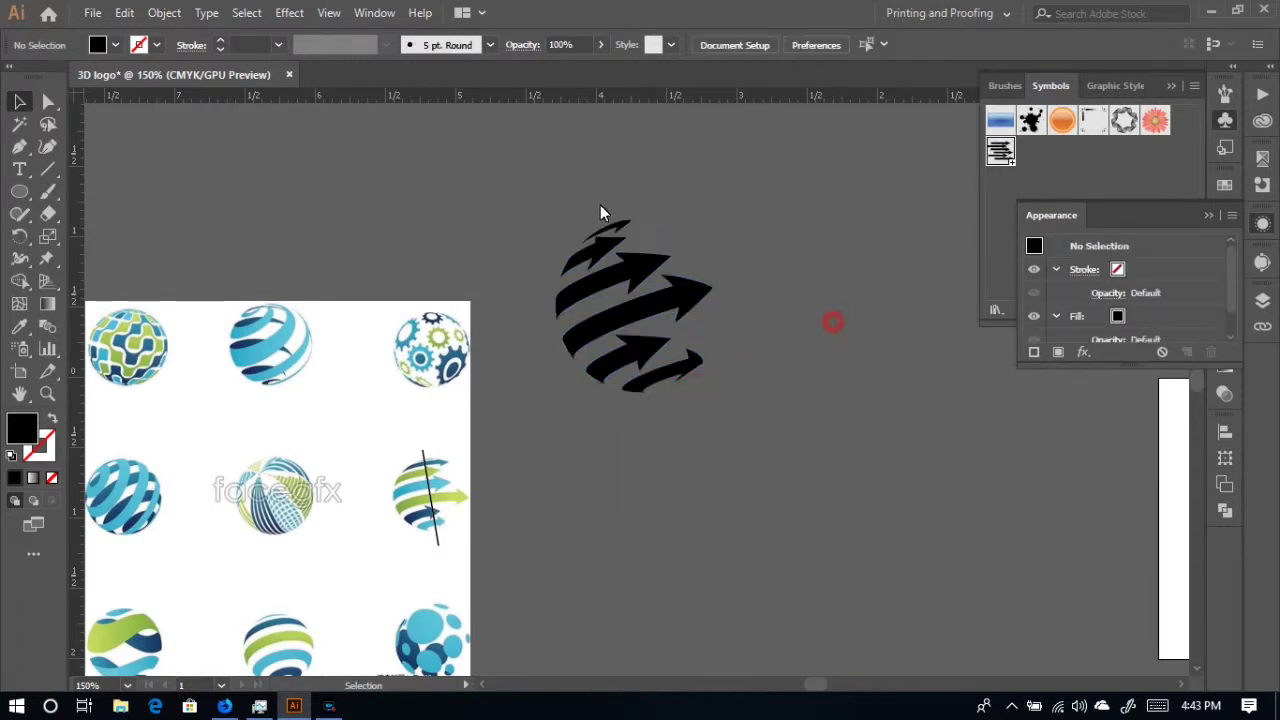
- Color the top arrow teal and the second arrow olive green, using colors sampled from the reference arrow globe
{"action": "left_click", "coordinate": [630, 227]}
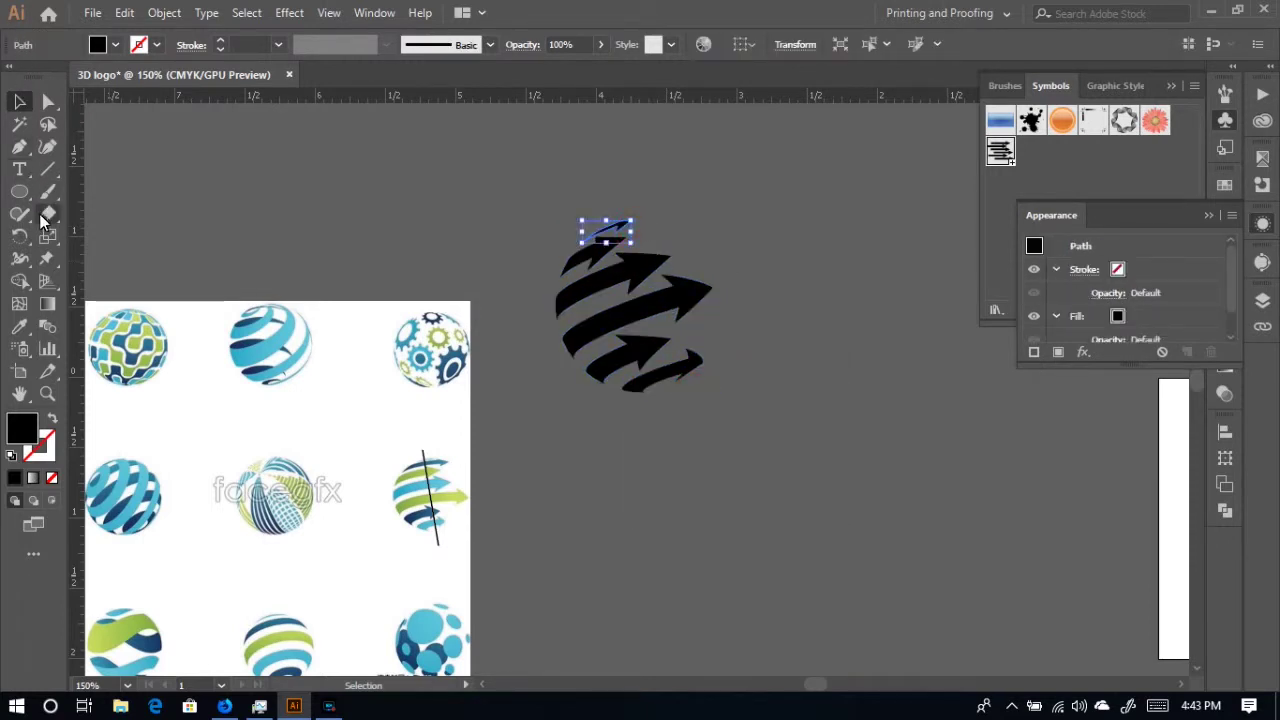
{"action": "left_click", "coordinate": [19, 327]}
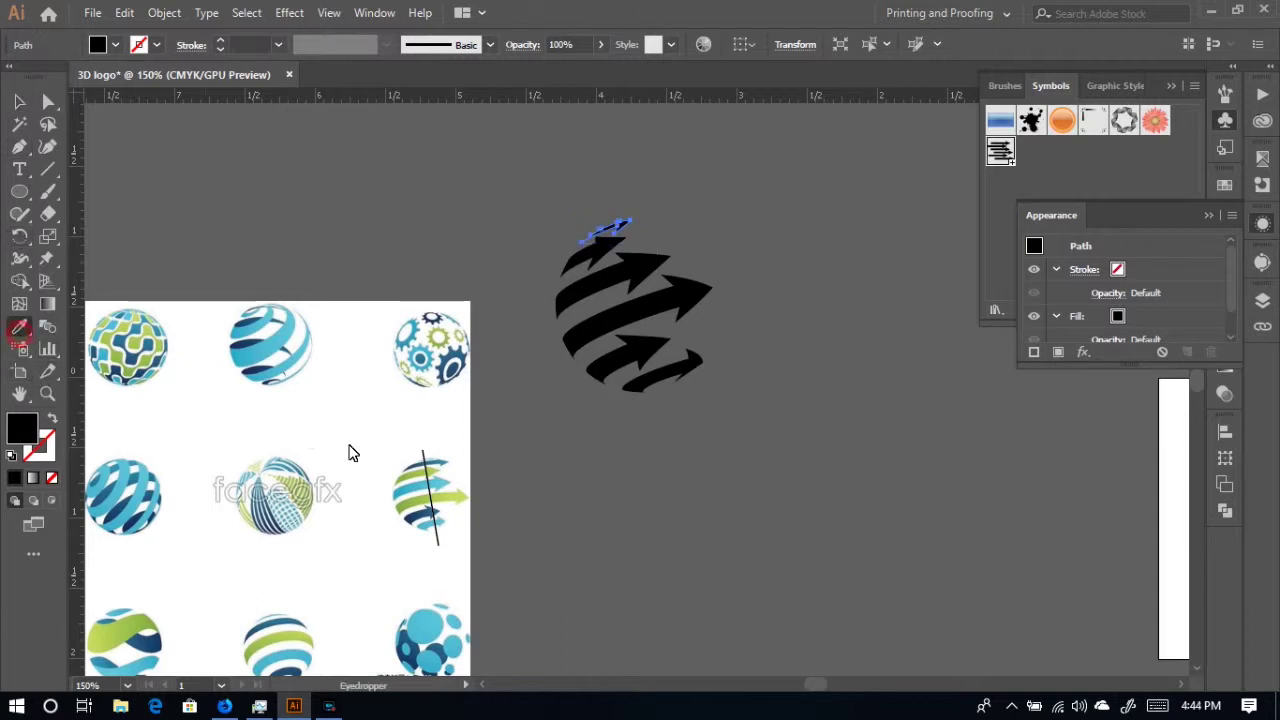
{"action": "left_click", "coordinate": [442, 470]}
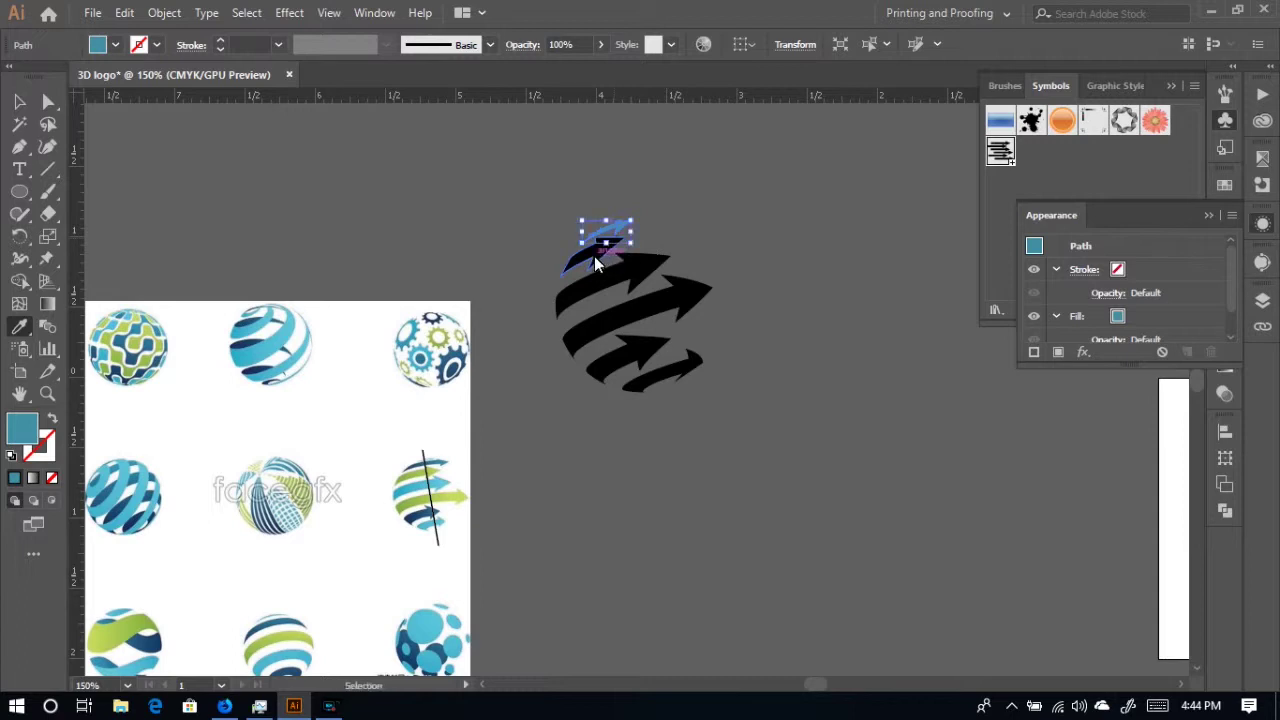
{"action": "left_click", "coordinate": [600, 262]}
{"action": "left_click", "coordinate": [433, 478]}
- Color the third arrow light blue and the fourth arrow lime green with the Eyedropper, sampling the reference arrow globe
{"action": "key", "text": "v"}
{"action": "key", "text": "i"}
{"action": "left_click", "coordinate": [598, 378]}
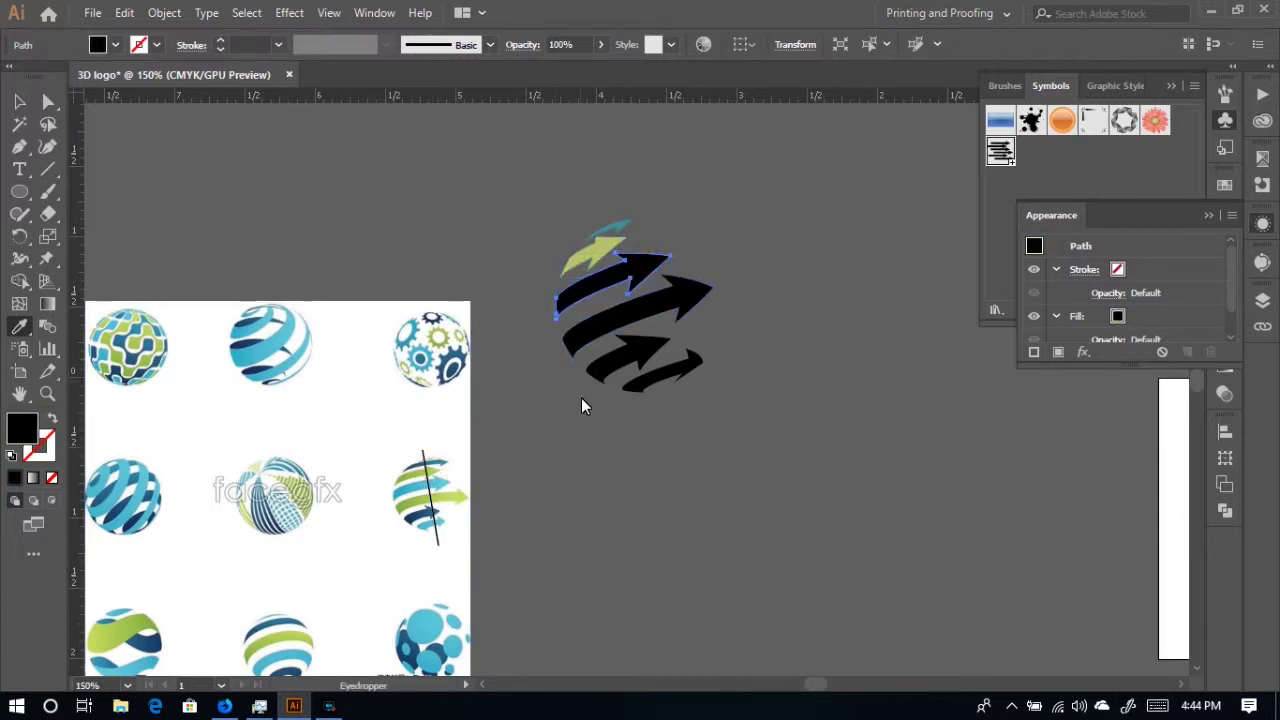
{"action": "left_click", "coordinate": [436, 484]}
{"action": "key", "text": "v"}
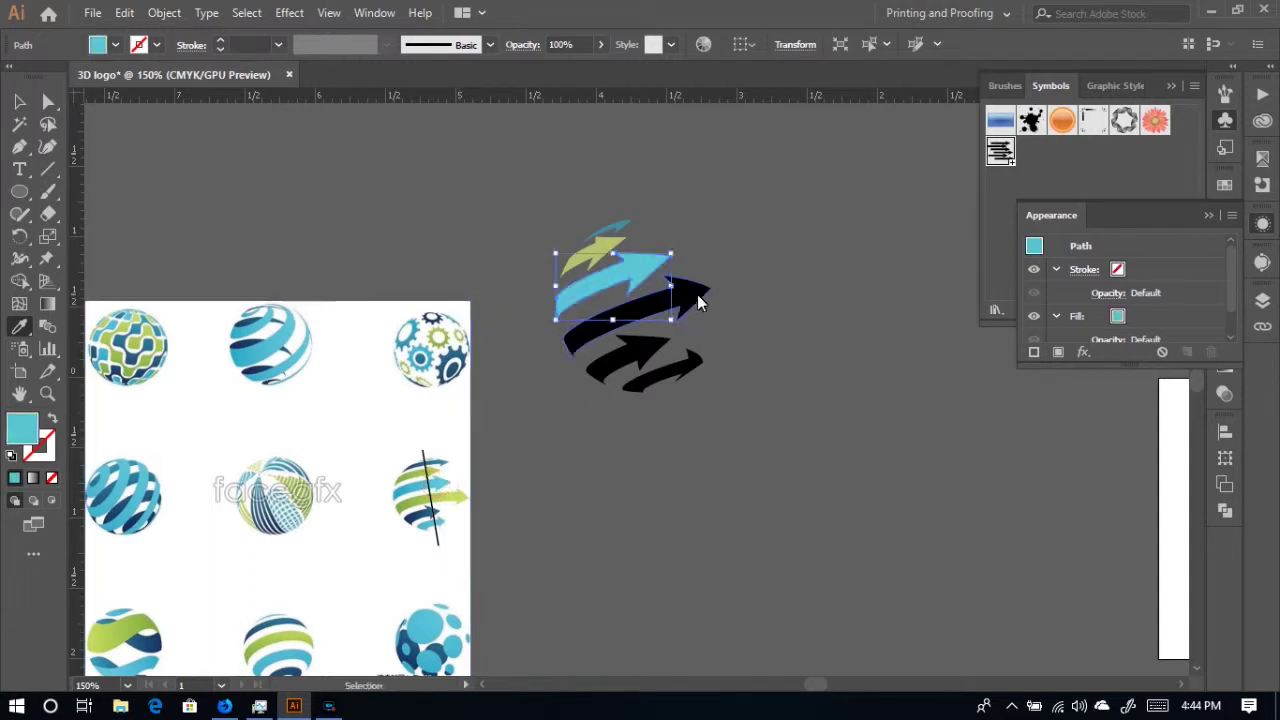
{"action": "left_click", "coordinate": [668, 326]}
{"action": "key", "text": "i"}
{"action": "left_click", "coordinate": [450, 505]}
{"action": "key", "text": "v"}
- Color the fifth arrow dark navy and the bottom arrow pale blue from the reference globe, and deselect the artwork
{"action": "left_click", "coordinate": [640, 355]}
{"action": "key", "text": "i"}
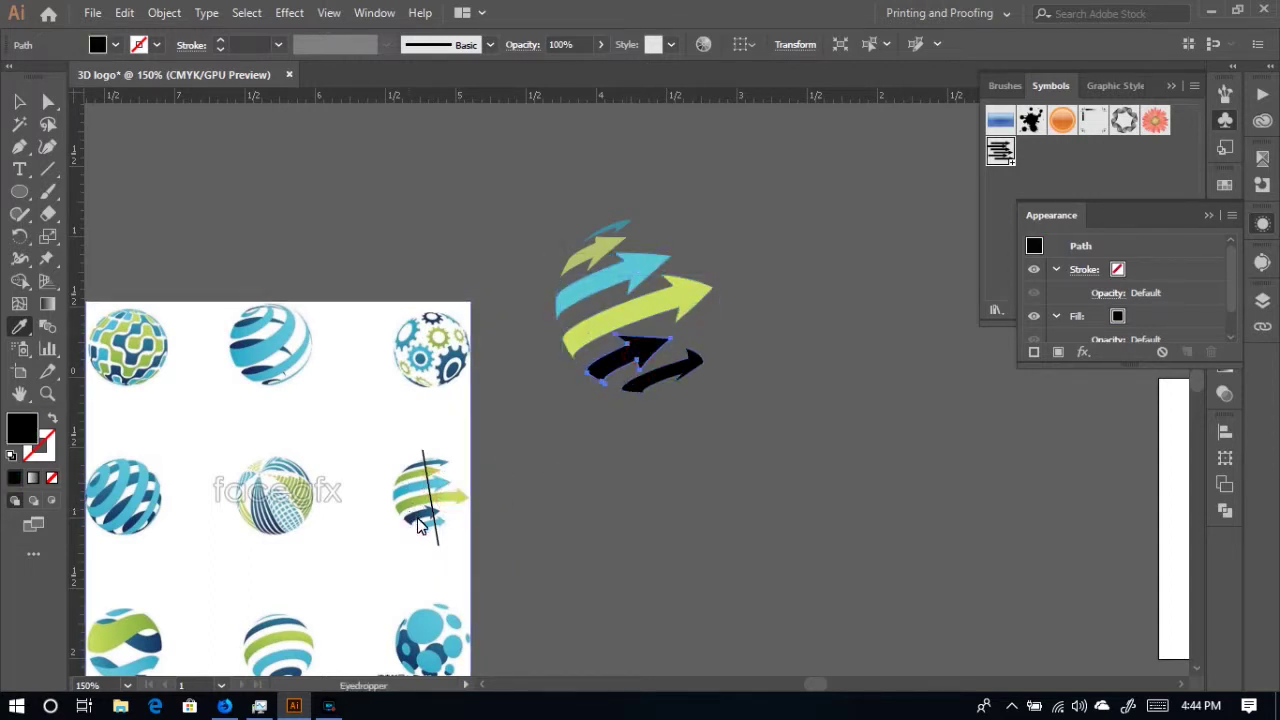
{"action": "left_click", "coordinate": [420, 524]}
{"action": "key", "text": "v"}
{"action": "left_click", "coordinate": [688, 382]}
{"action": "key", "text": "i"}
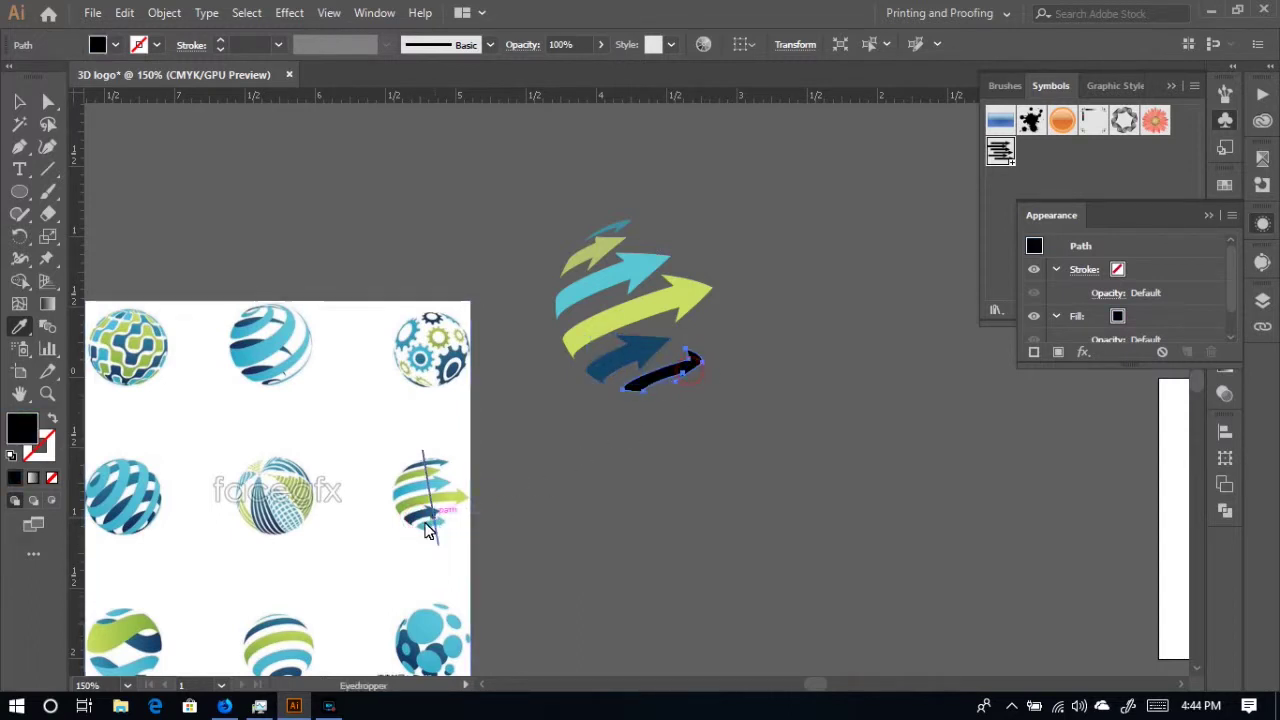
{"action": "left_click", "coordinate": [428, 528]}
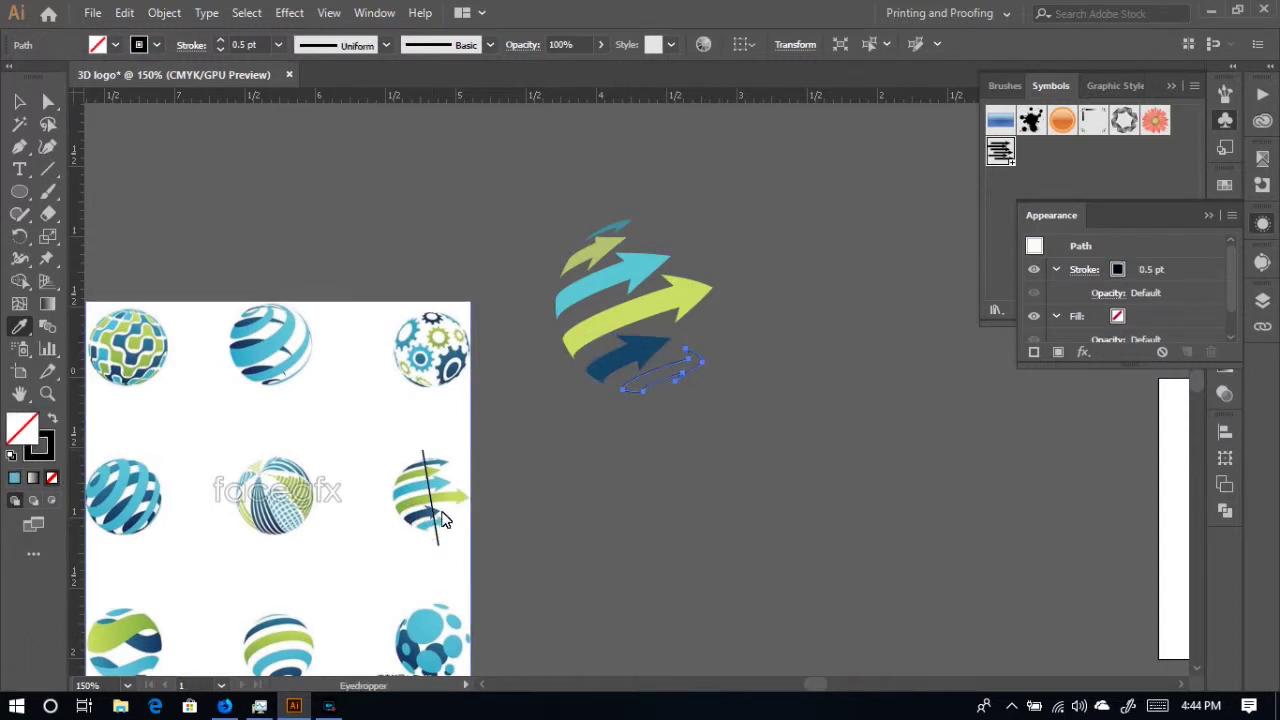
{"action": "left_click", "coordinate": [430, 535]}
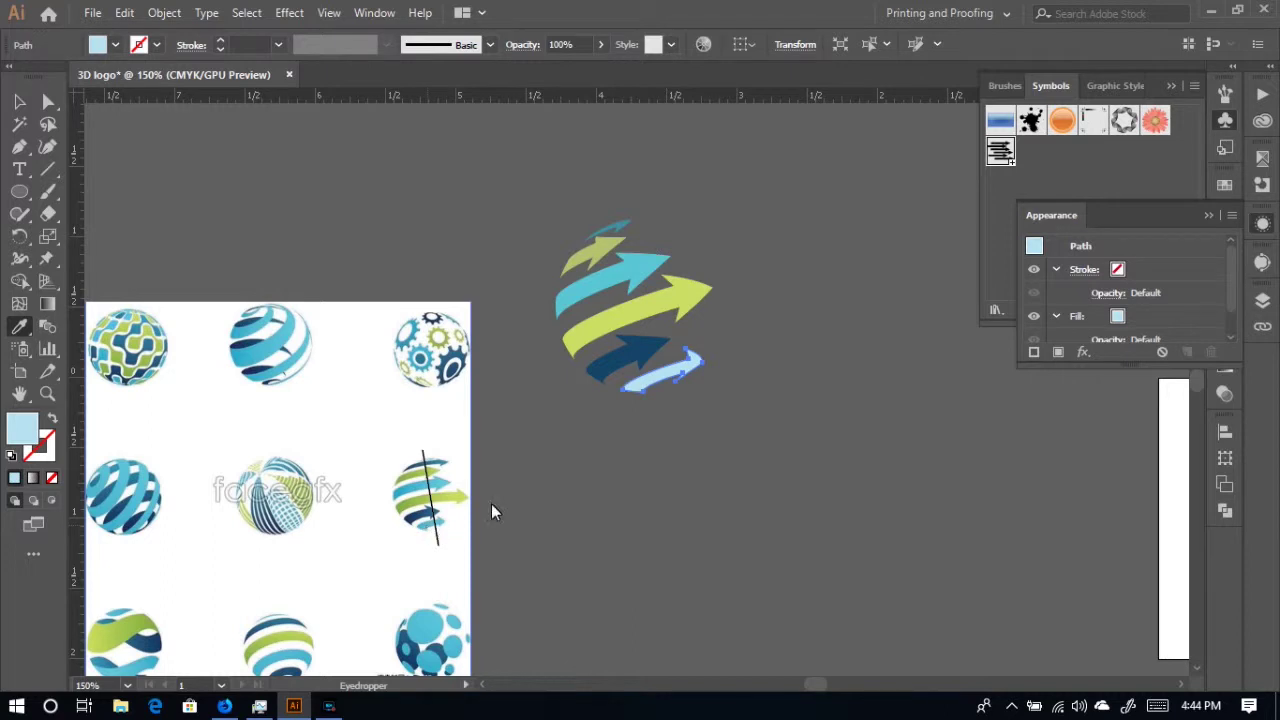
{"action": "left_click", "coordinate": [15, 103]}
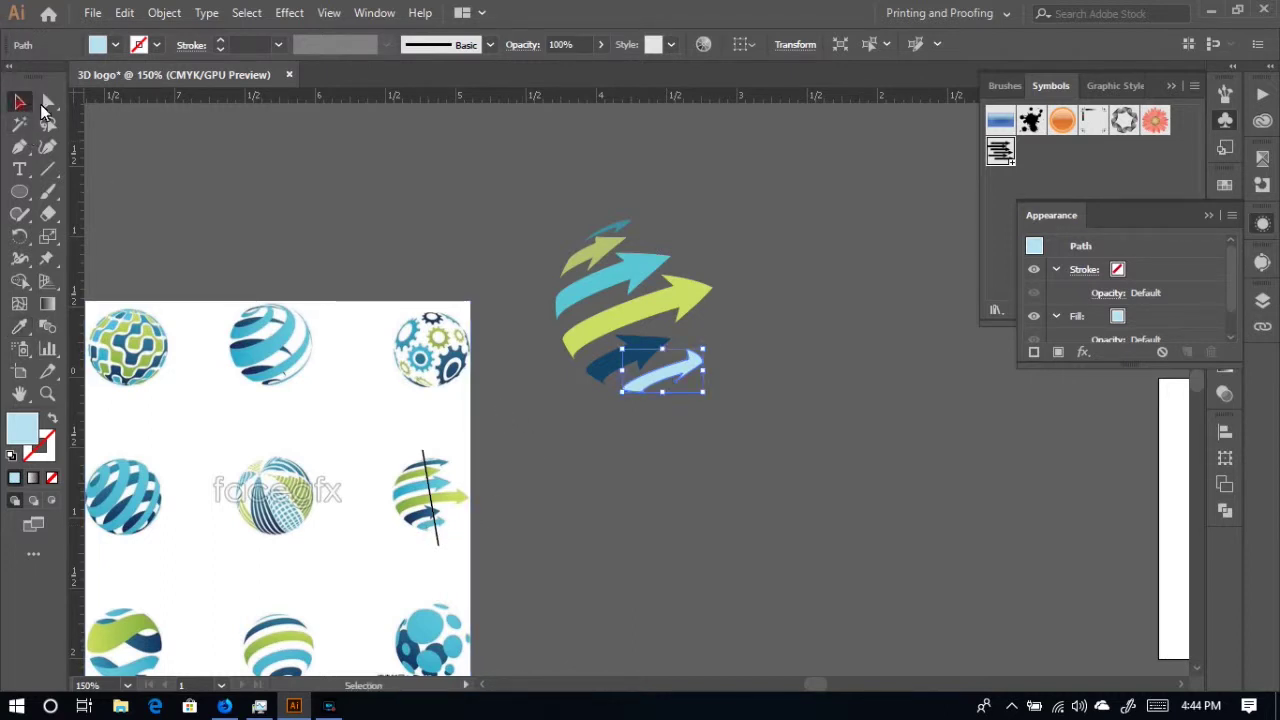
{"action": "left_click", "coordinate": [756, 401]}
{"action": "left_click_drag", "start_coordinate": [536, 158], "coordinate": [800, 386]}
{"action": "left_click", "coordinate": [800, 379]}
- Apply a linear gradient to the top arrow, replacing its white start with a bright blue stop at 0%
{"action": "left_click", "coordinate": [618, 223]}
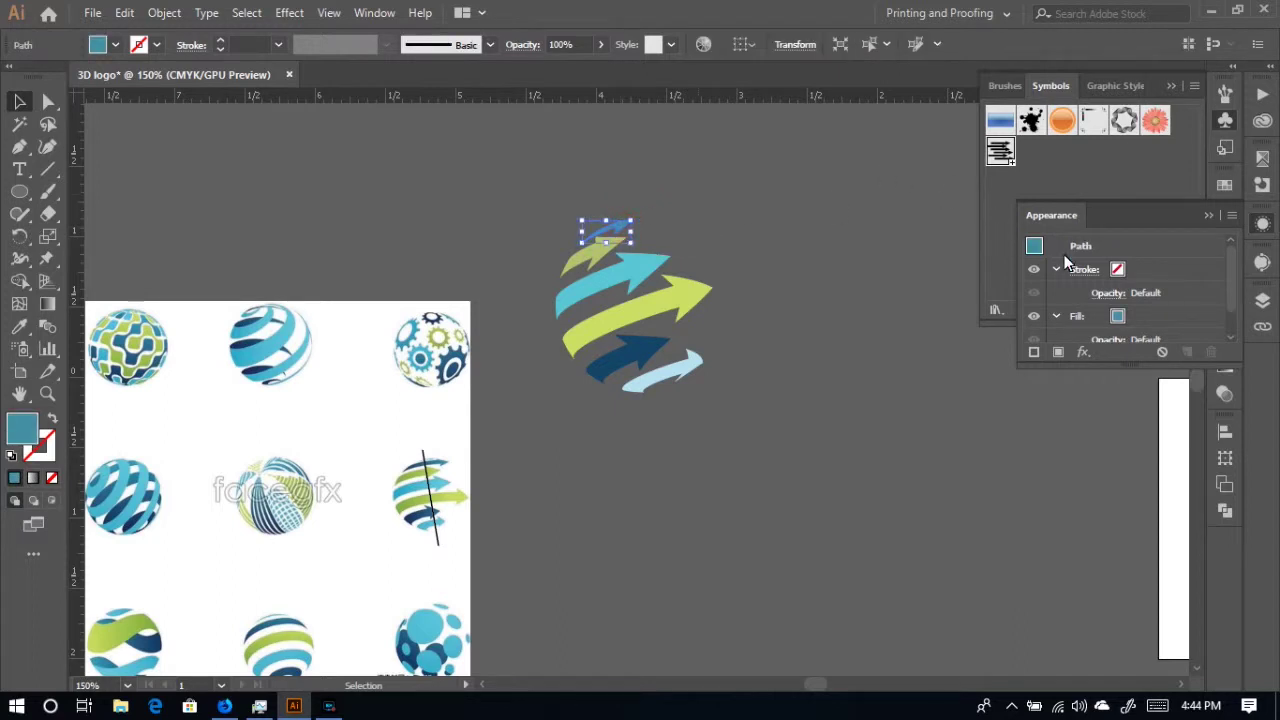
{"action": "left_click", "coordinate": [1223, 220]}
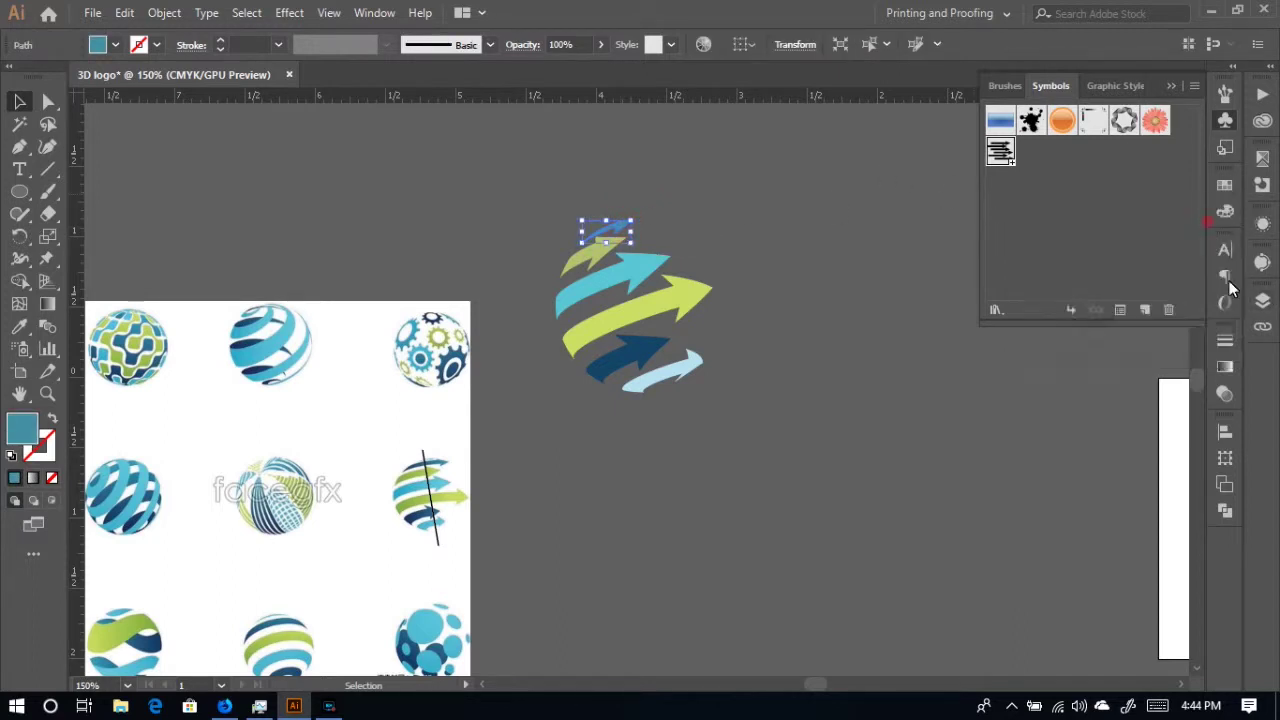
{"action": "left_click", "coordinate": [1226, 366]}
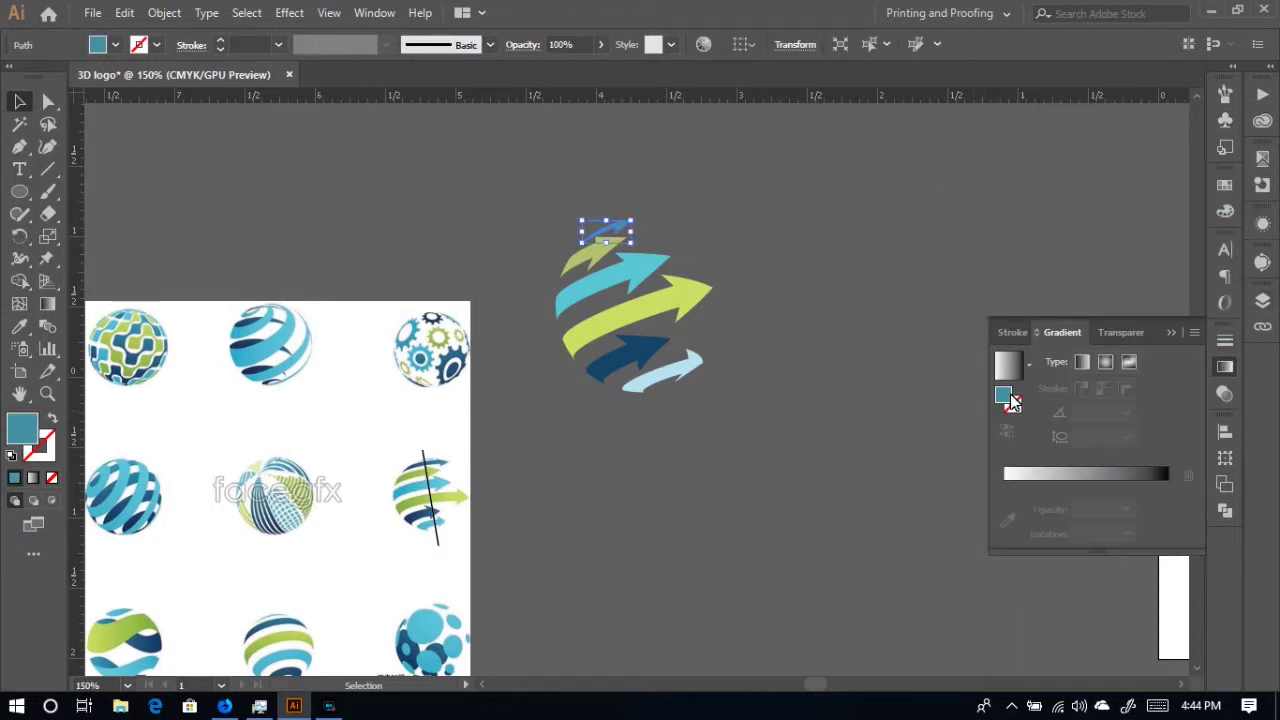
{"action": "left_click", "coordinate": [1186, 481]}
{"action": "double_click", "coordinate": [1008, 510]}
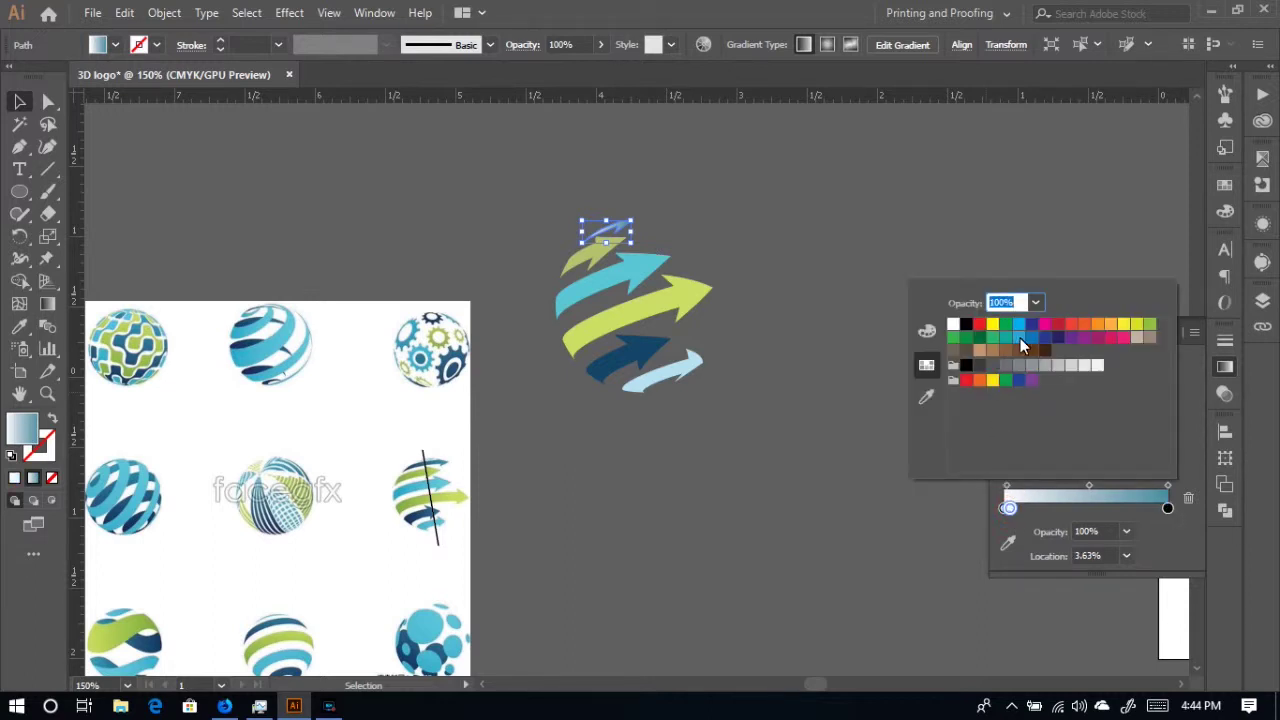
{"action": "left_click", "coordinate": [1019, 337]}
{"action": "left_click", "coordinate": [1006, 511]}
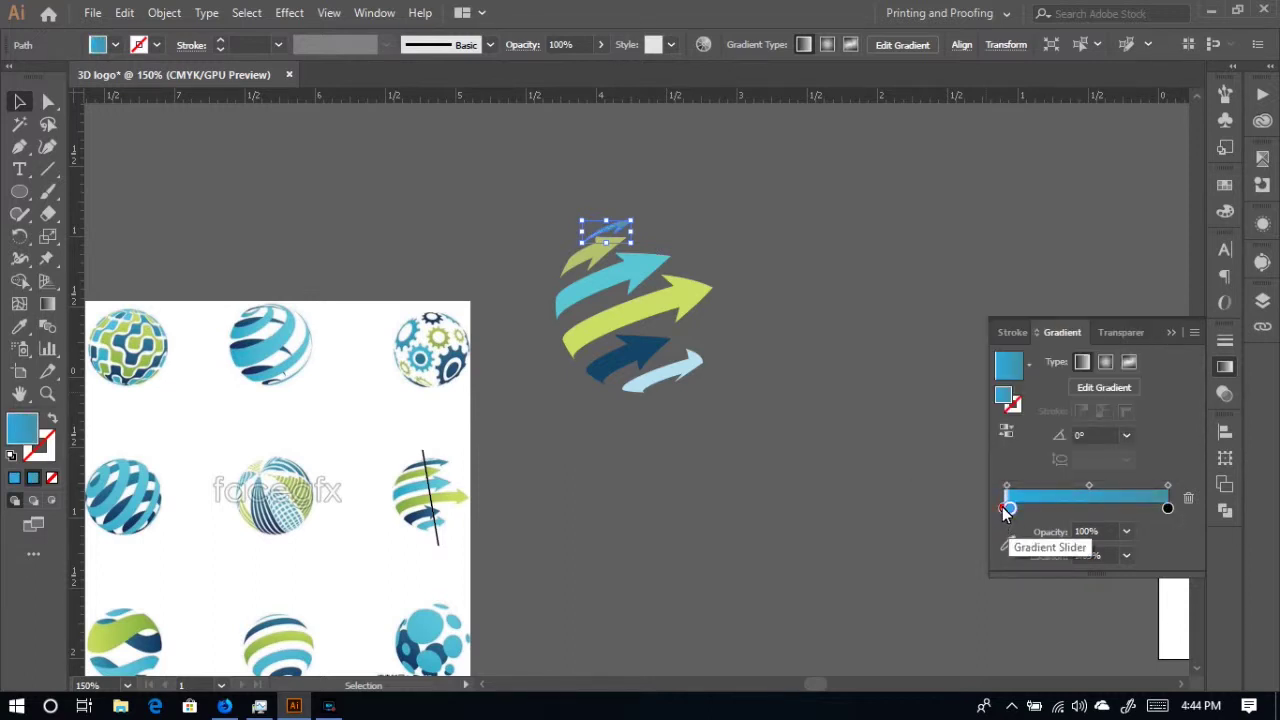
{"action": "mouse_move", "coordinate": [1008, 508]}
{"action": "left_mouse_down"}
{"action": "mouse_move", "coordinate": [1032, 508]}
{"action": "mouse_move", "coordinate": [1002, 508]}
{"action": "left_mouse_up"}
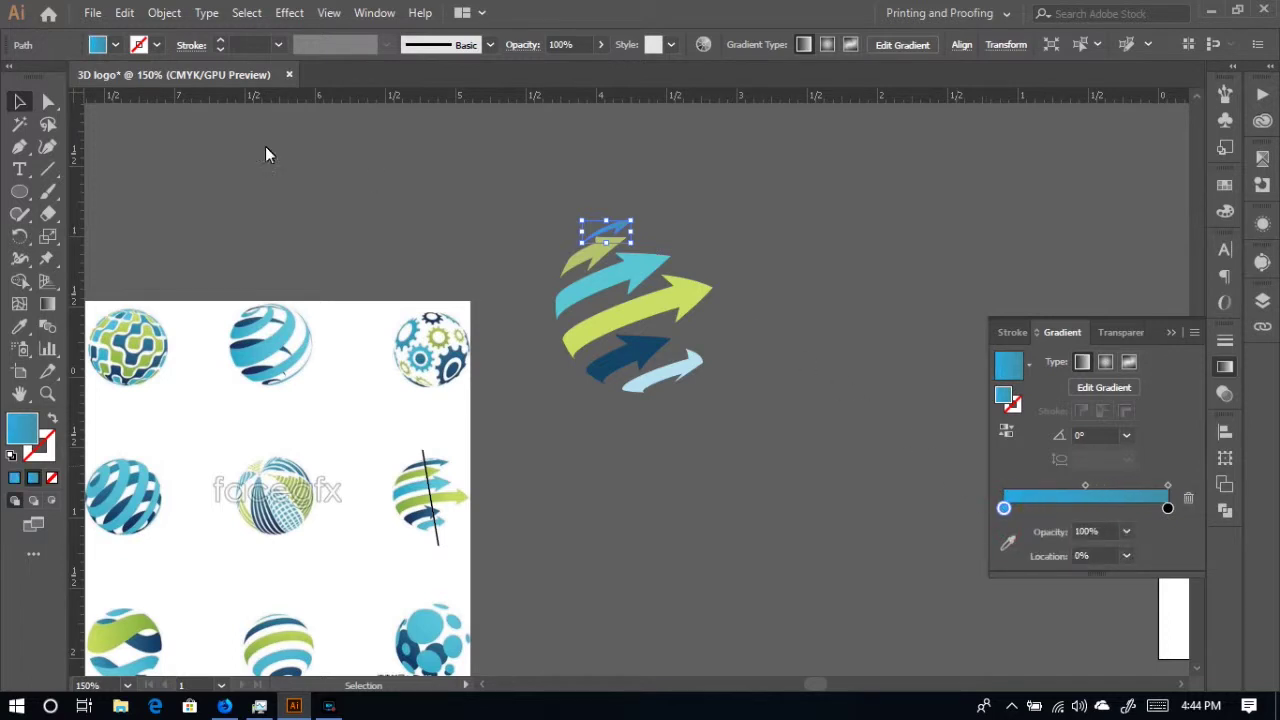
- Apply a linear gradient to the second arrow from the top, changing its start stop to green
{"action": "left_click", "coordinate": [592, 258]}
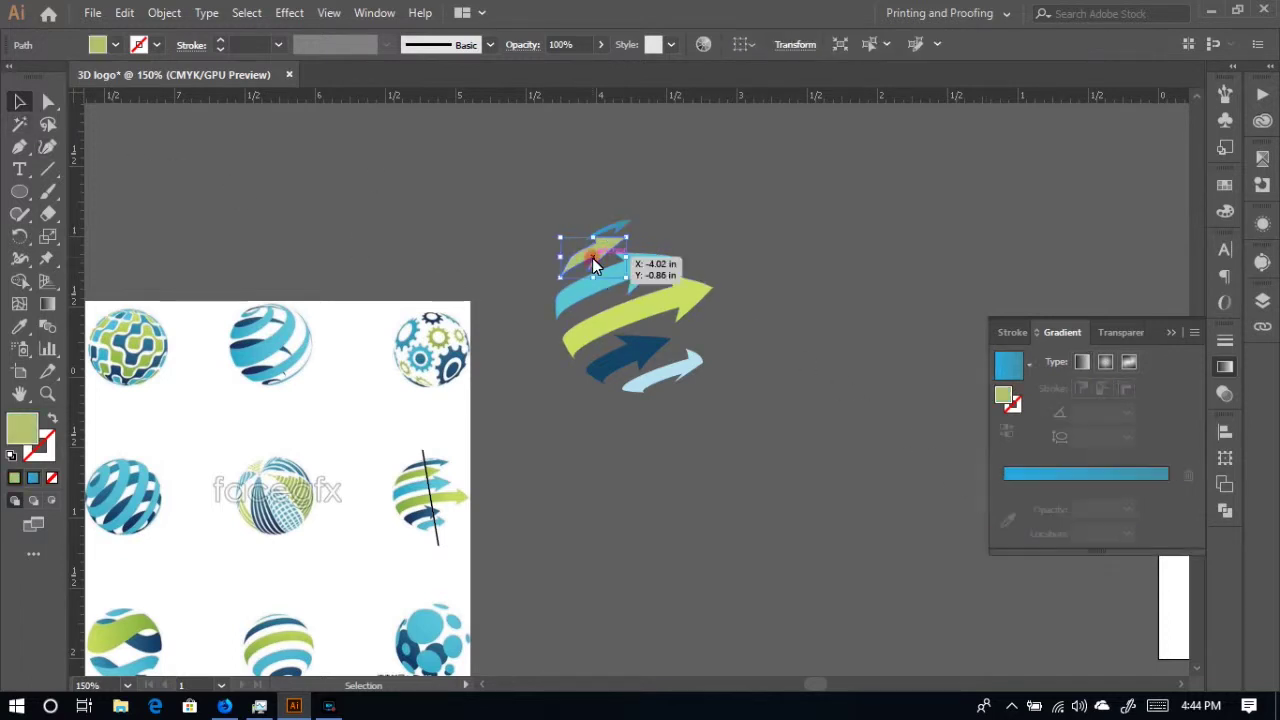
{"action": "left_click", "coordinate": [1174, 484]}
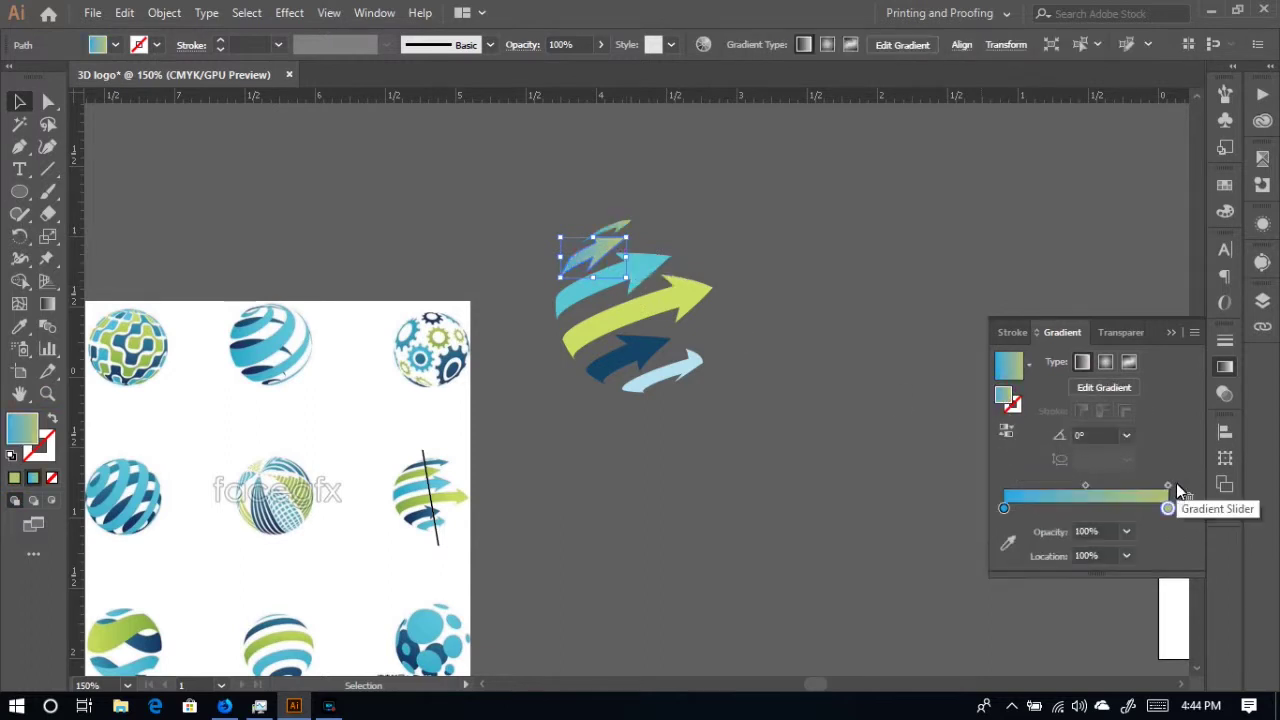
{"action": "double_click", "coordinate": [1004, 508]}
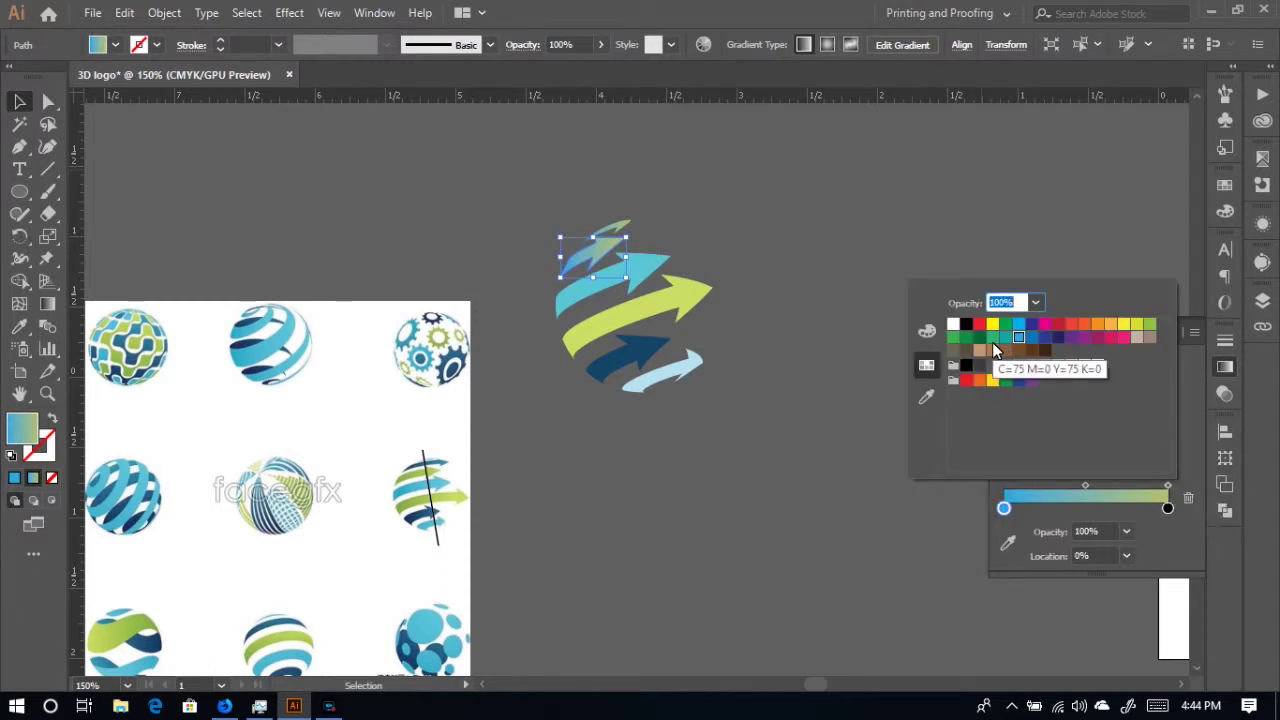
{"action": "left_click", "coordinate": [954, 339]}
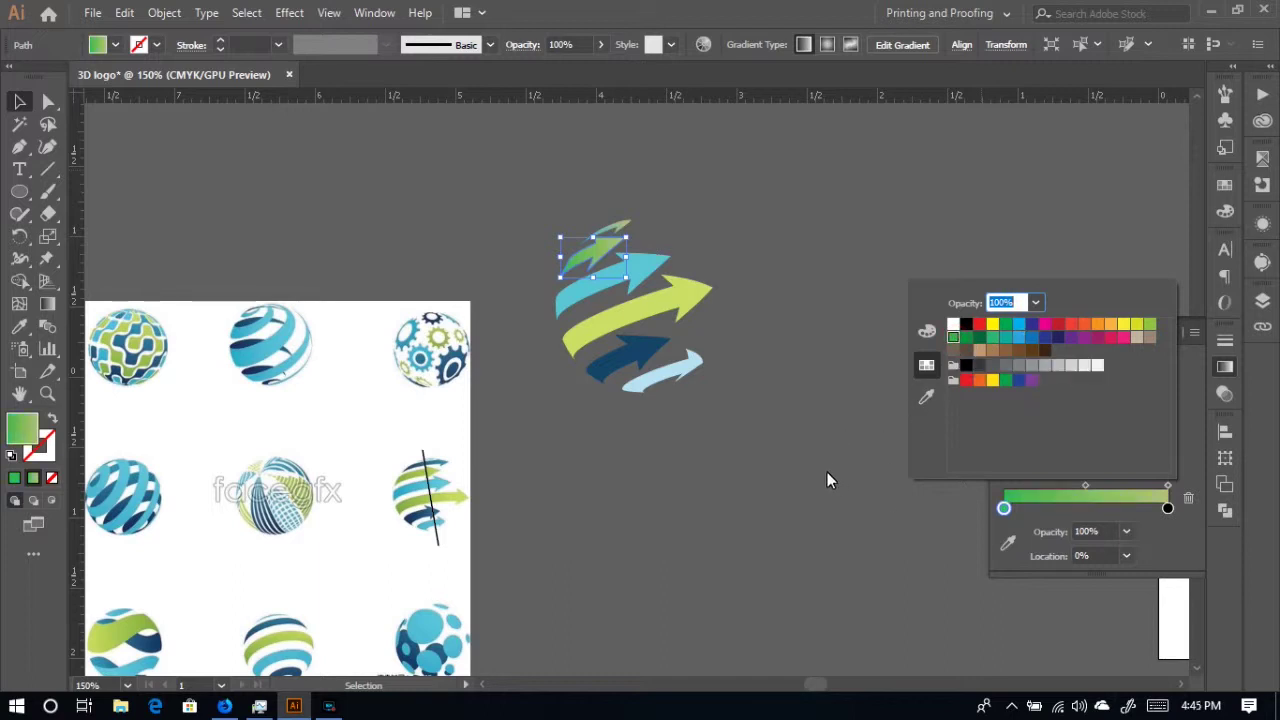
- Apply a linear gradient to the third arrow, changing its start stop to a deeper blue
{"action": "left_click", "coordinate": [645, 266]}
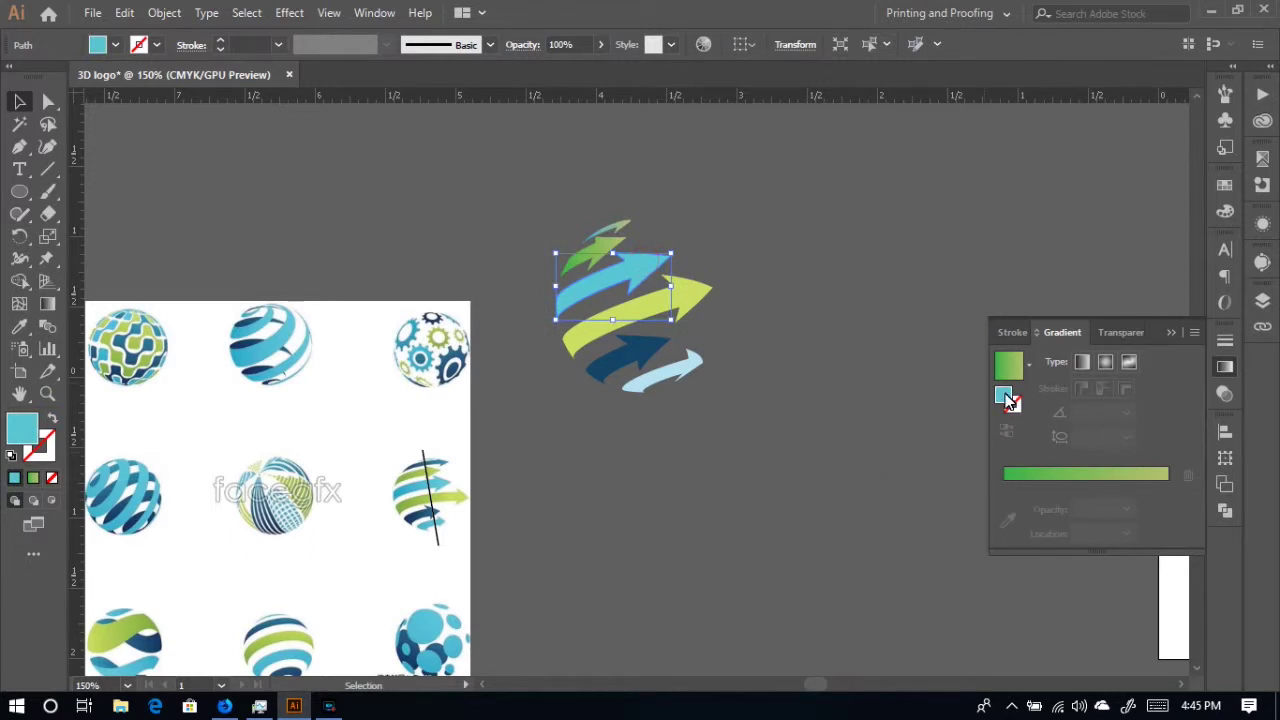
{"action": "left_click", "coordinate": [1169, 487]}
{"action": "double_click", "coordinate": [1004, 509]}
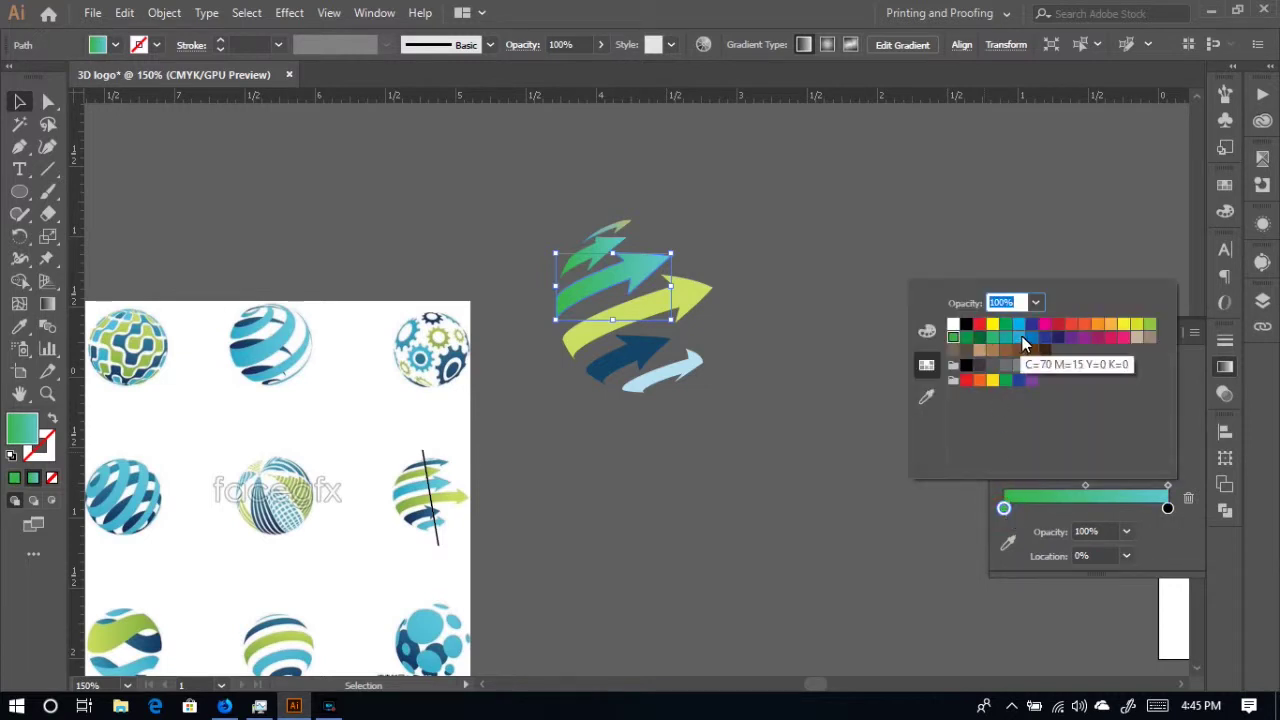
{"action": "left_click", "coordinate": [1032, 337]}
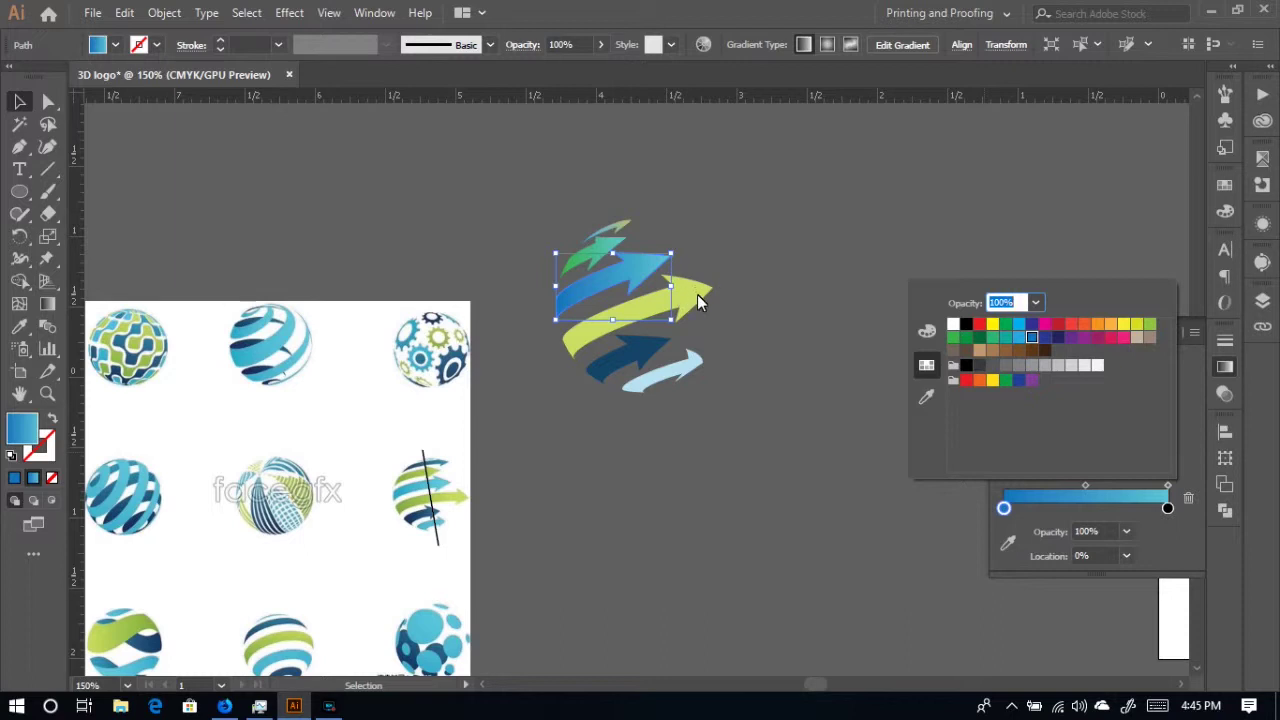
{"action": "left_click", "coordinate": [19, 101]}
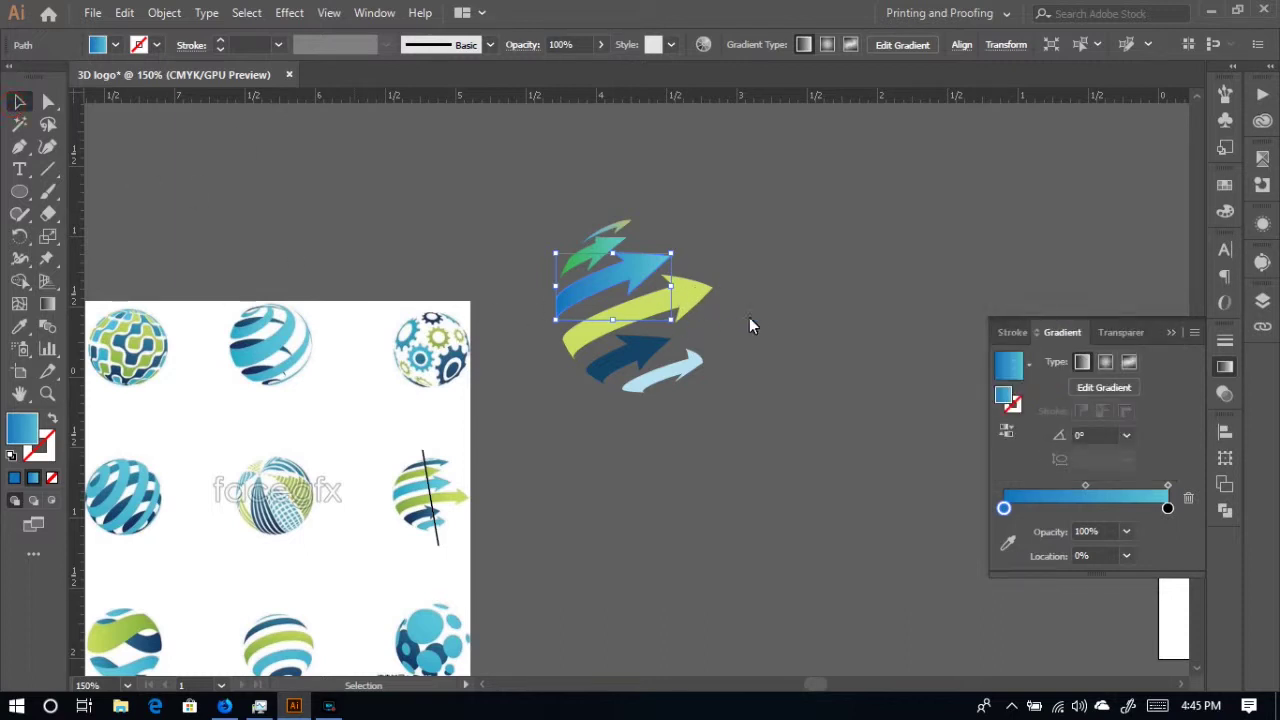
- Try enlarging the lime green arrow outward from the globe, undo the scaling, and deselect the artwork
{"action": "left_click", "coordinate": [675, 306]}
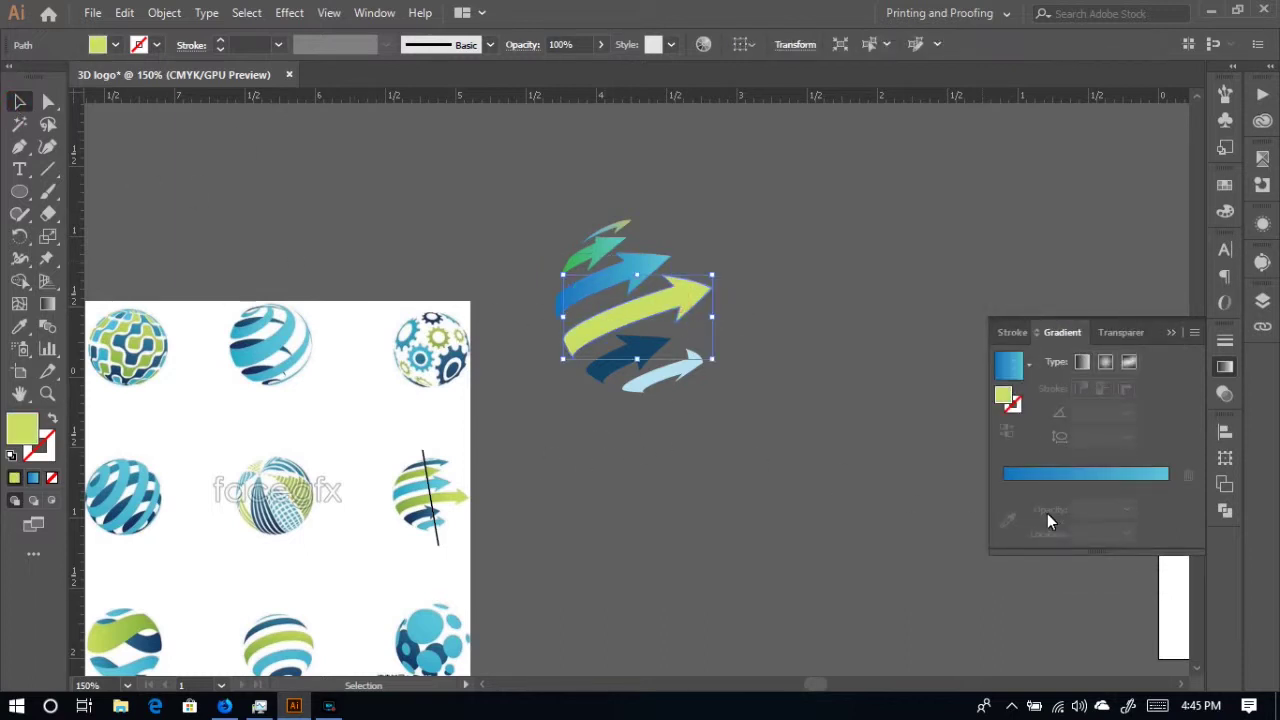
{"action": "left_click_drag", "start_coordinate": [712, 277], "coordinate": [764, 265]}
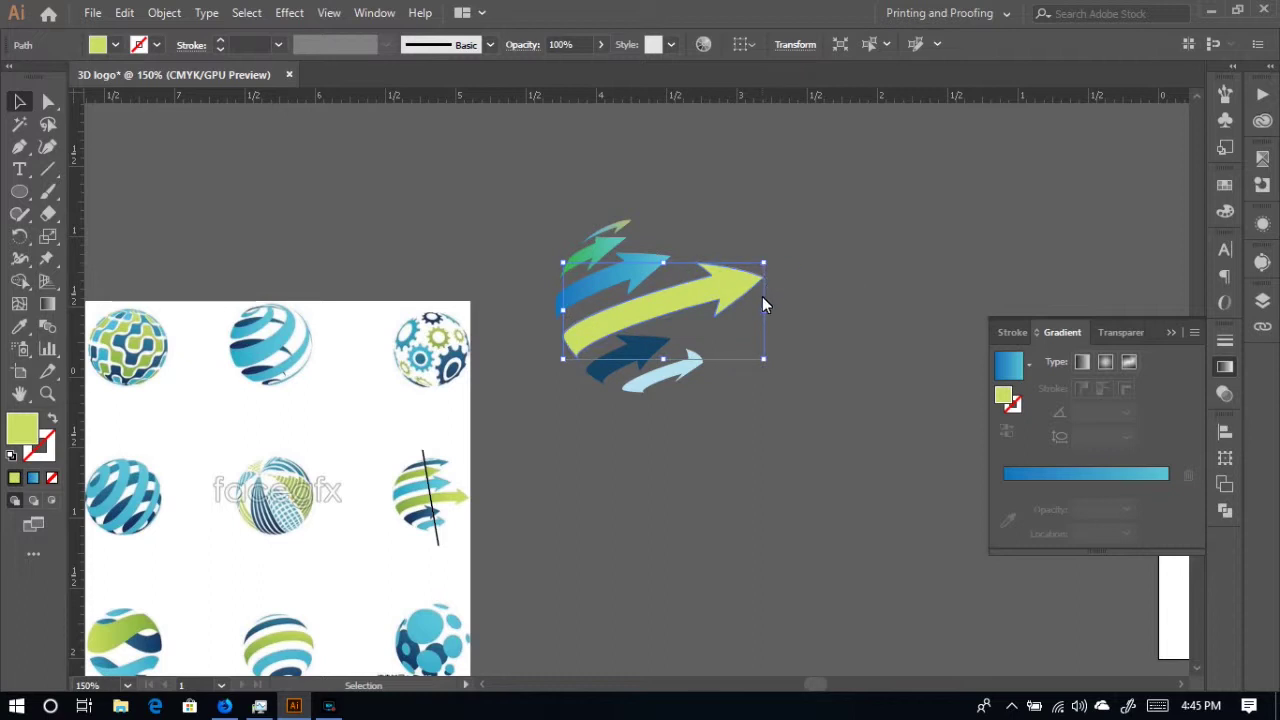
{"action": "key", "text": "a"}
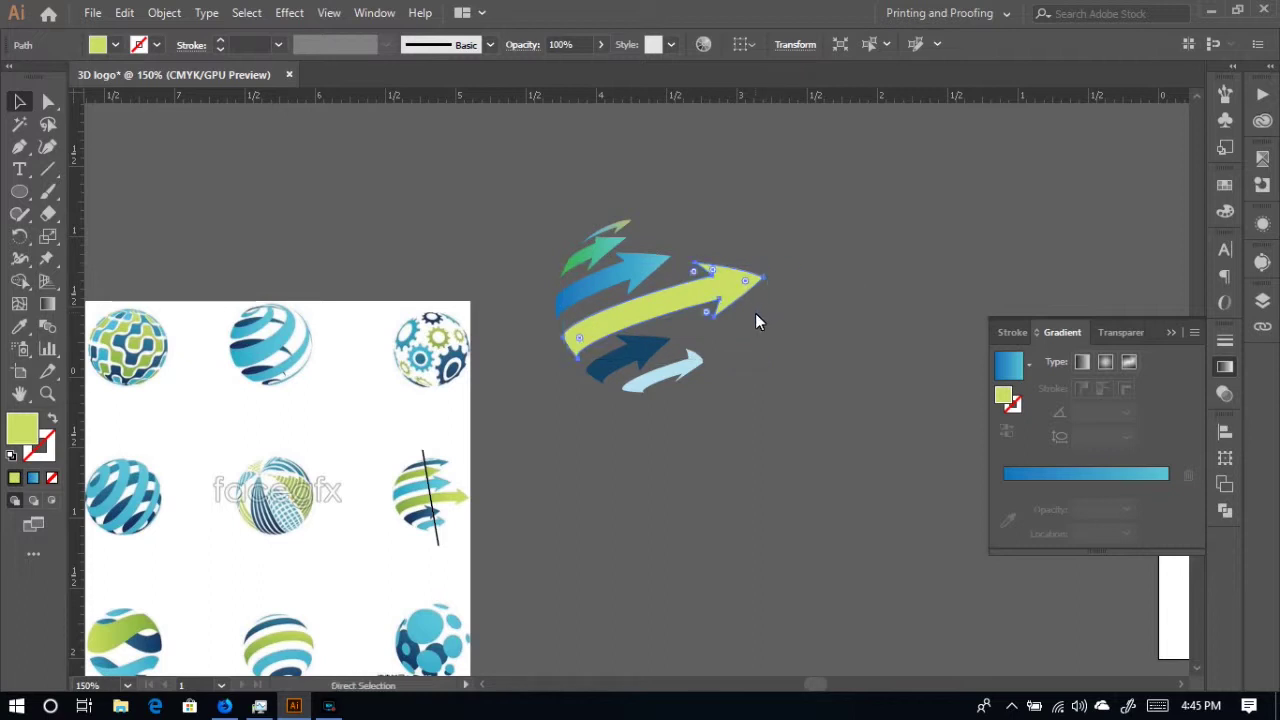
{"action": "key", "text": "ctrl+z"}
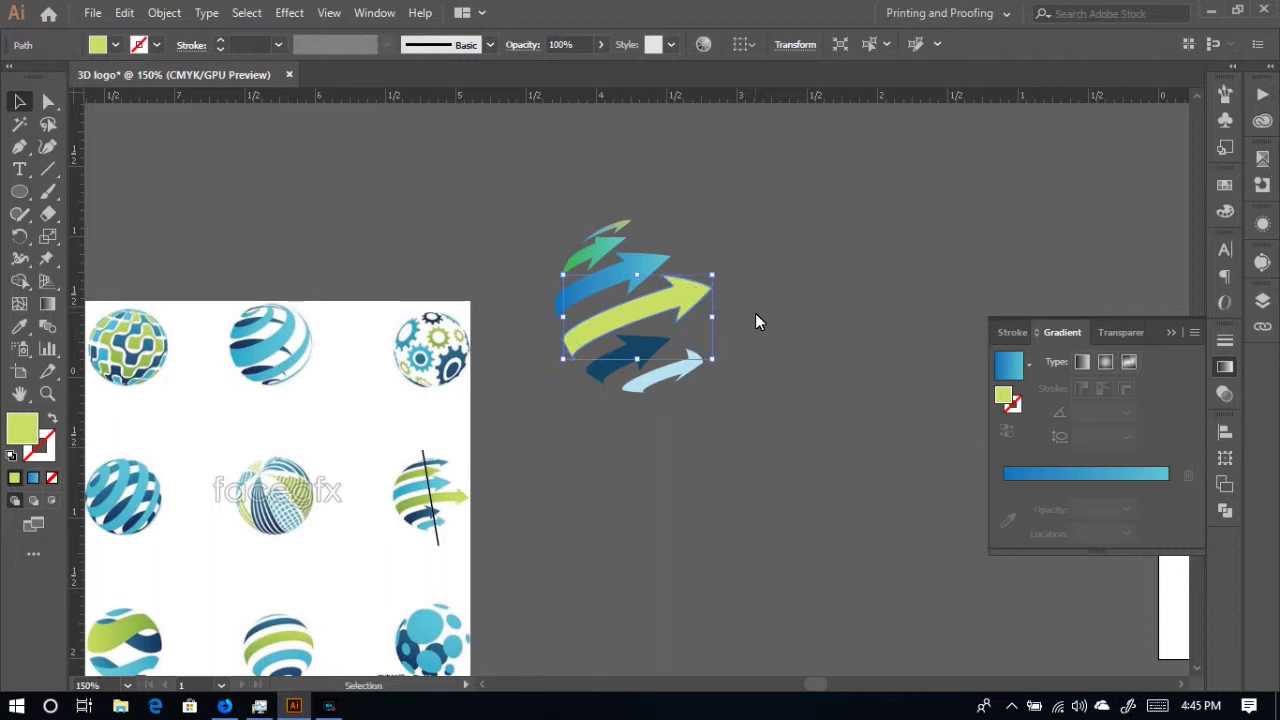
{"action": "left_click", "coordinate": [766, 317]}
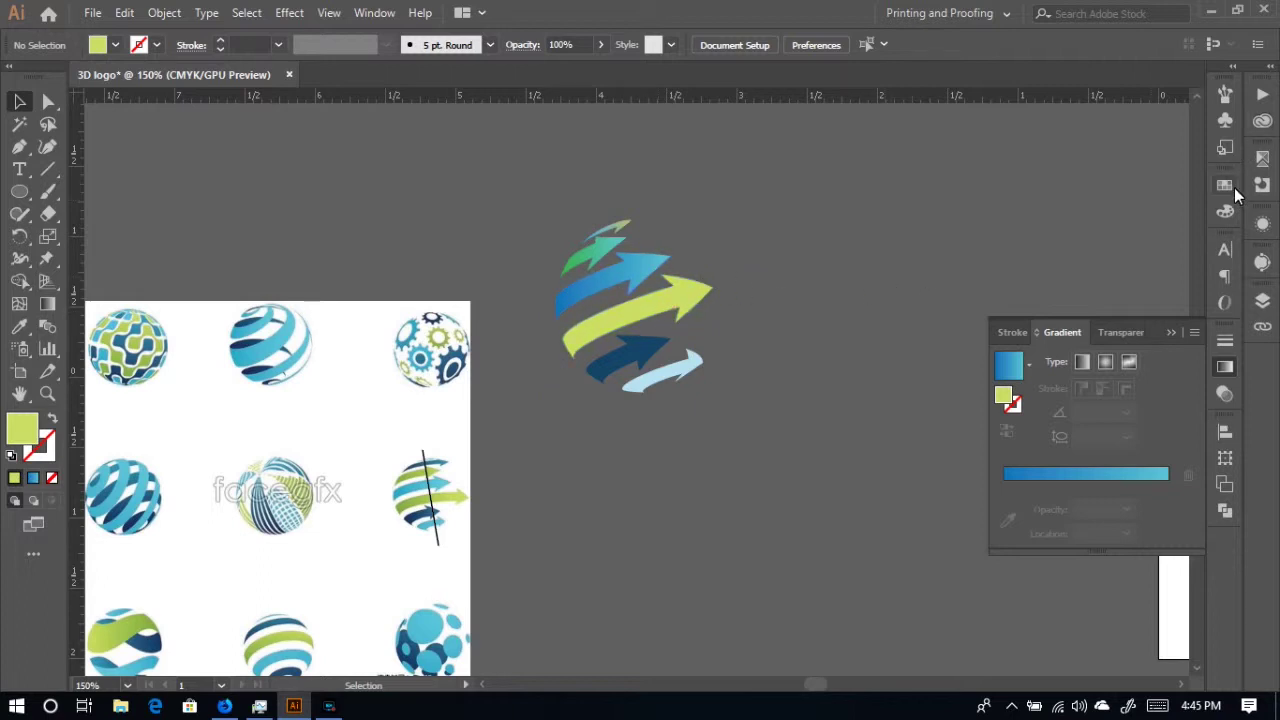
- Place an instance of the saved black arrows symbol on the empty canvas below the globe
{"action": "left_click", "coordinate": [1225, 128]}
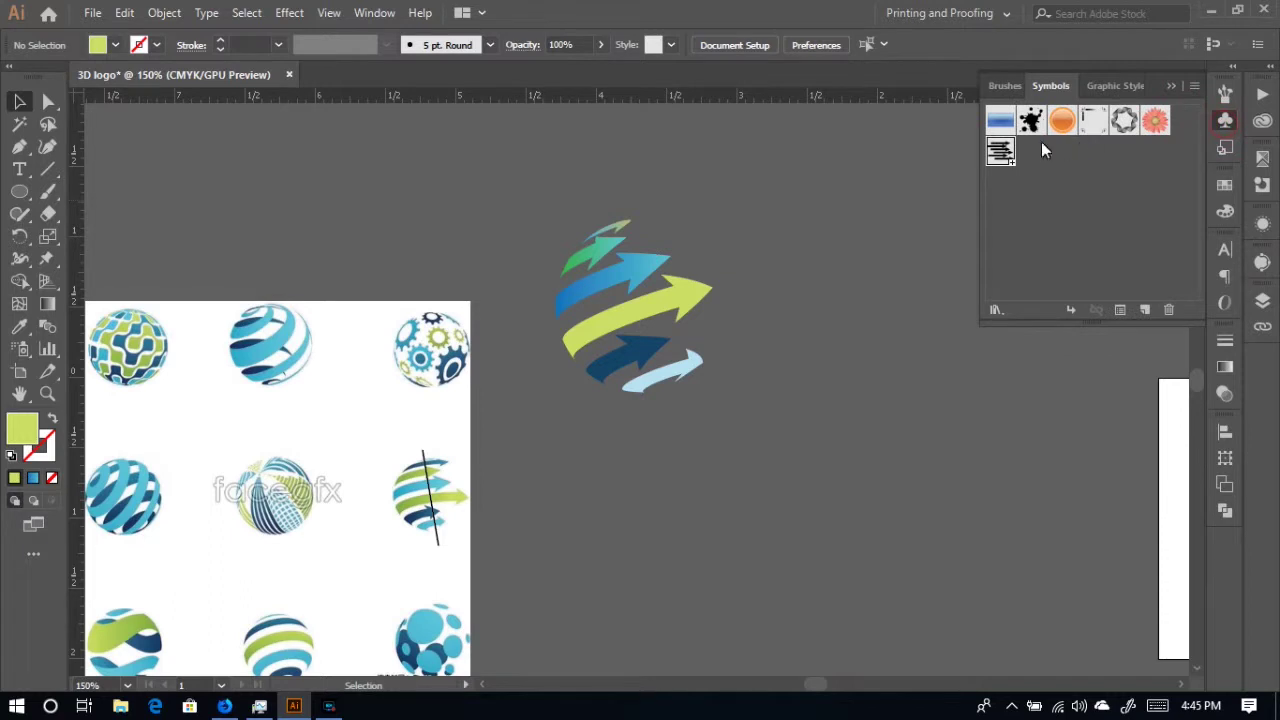
{"action": "left_click", "coordinate": [1003, 150]}
{"action": "left_click_drag", "start_coordinate": [865, 404], "coordinate": [884, 452]}
{"action": "scroll", "coordinate": [891, 419], "scroll_direction": "down", "scroll_amount": 3}
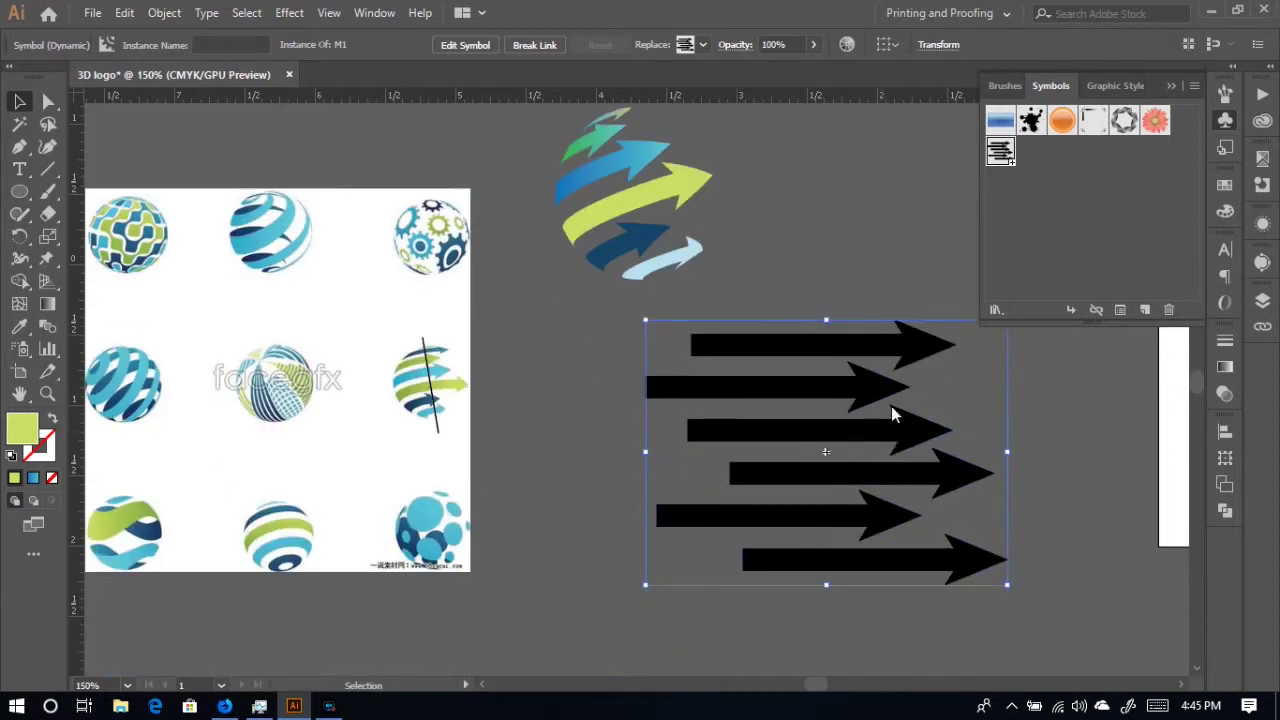
{"action": "right_click", "coordinate": [854, 461]}
{"action": "left_click", "coordinate": [736, 449]}
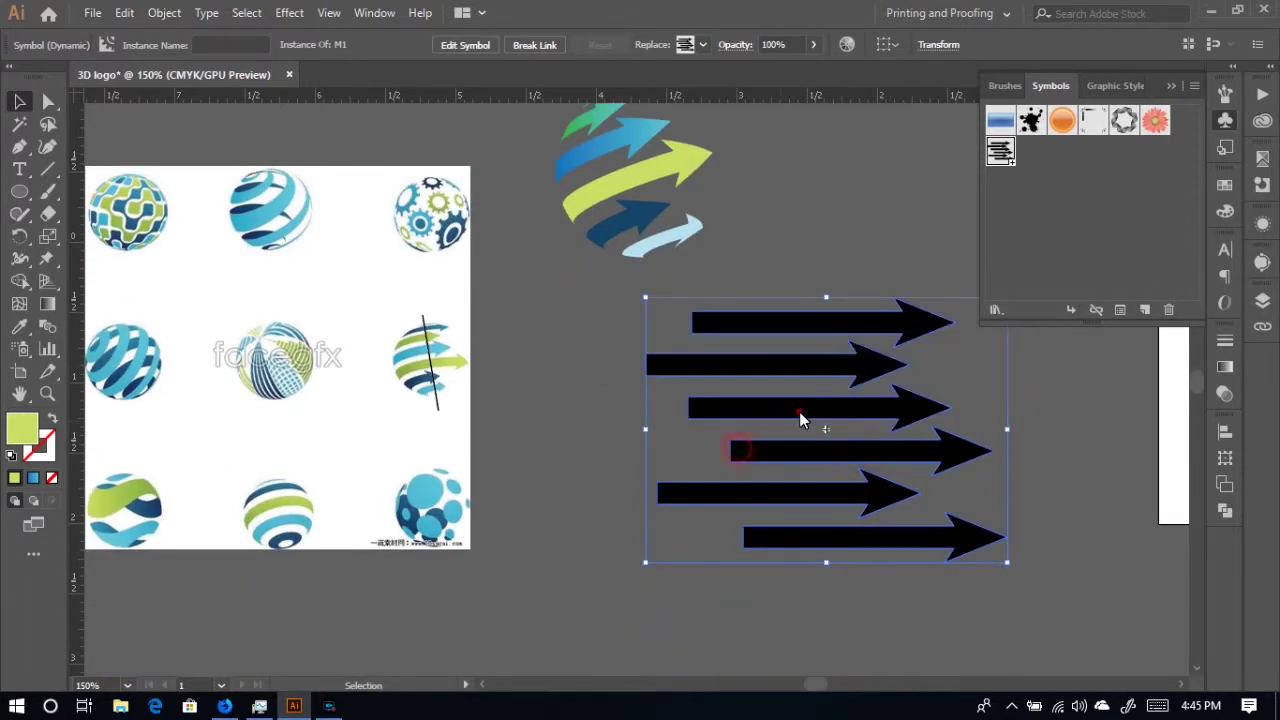
{"action": "right_click", "coordinate": [930, 425]}
{"action": "left_click", "coordinate": [1005, 510]}
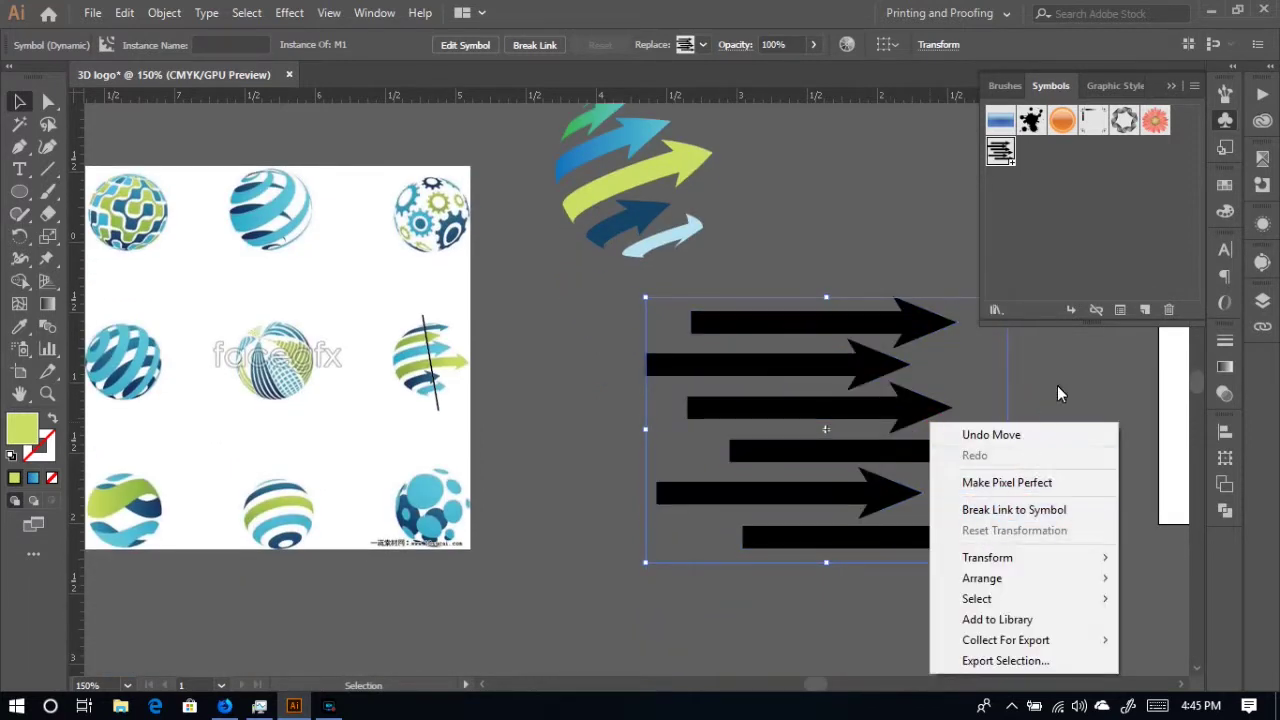
{"action": "key", "text": "ctrl+z"}
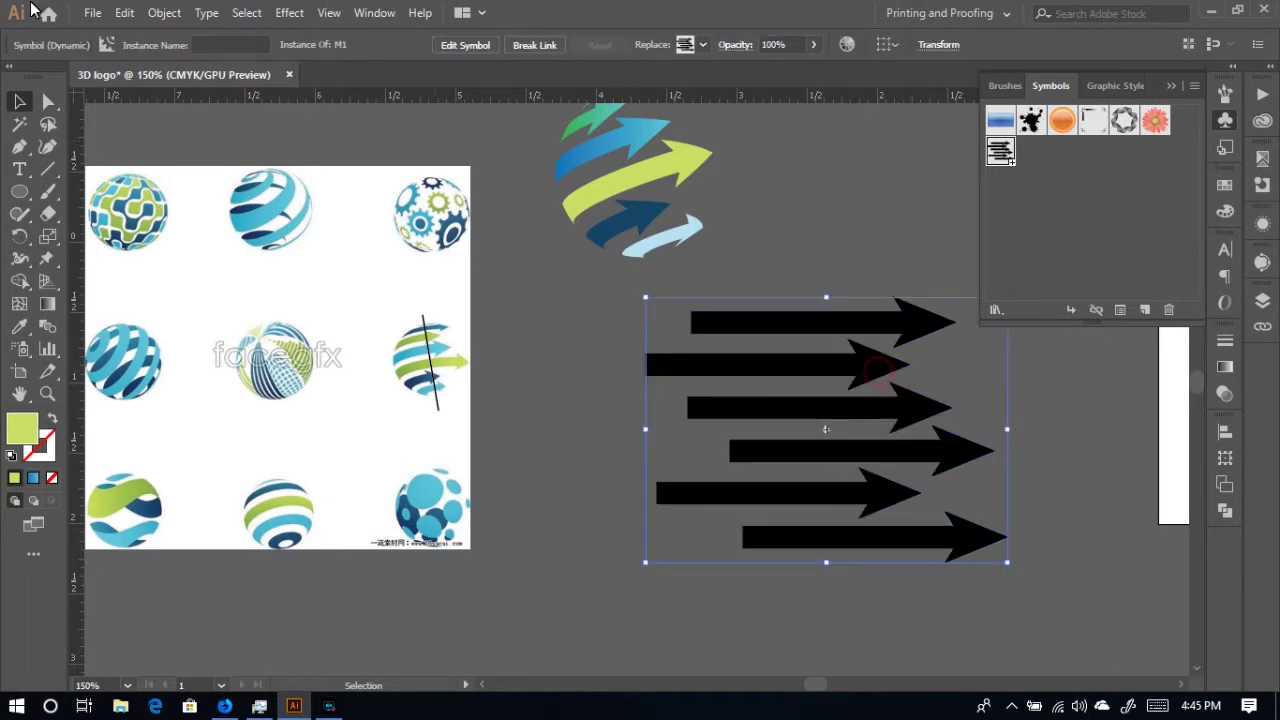
- Expand the arrows symbol instance with Object and Fill enabled, and ungroup it completely into separate arrows
{"action": "left_click", "coordinate": [164, 12]}
{"action": "left_click", "coordinate": [264, 210]}
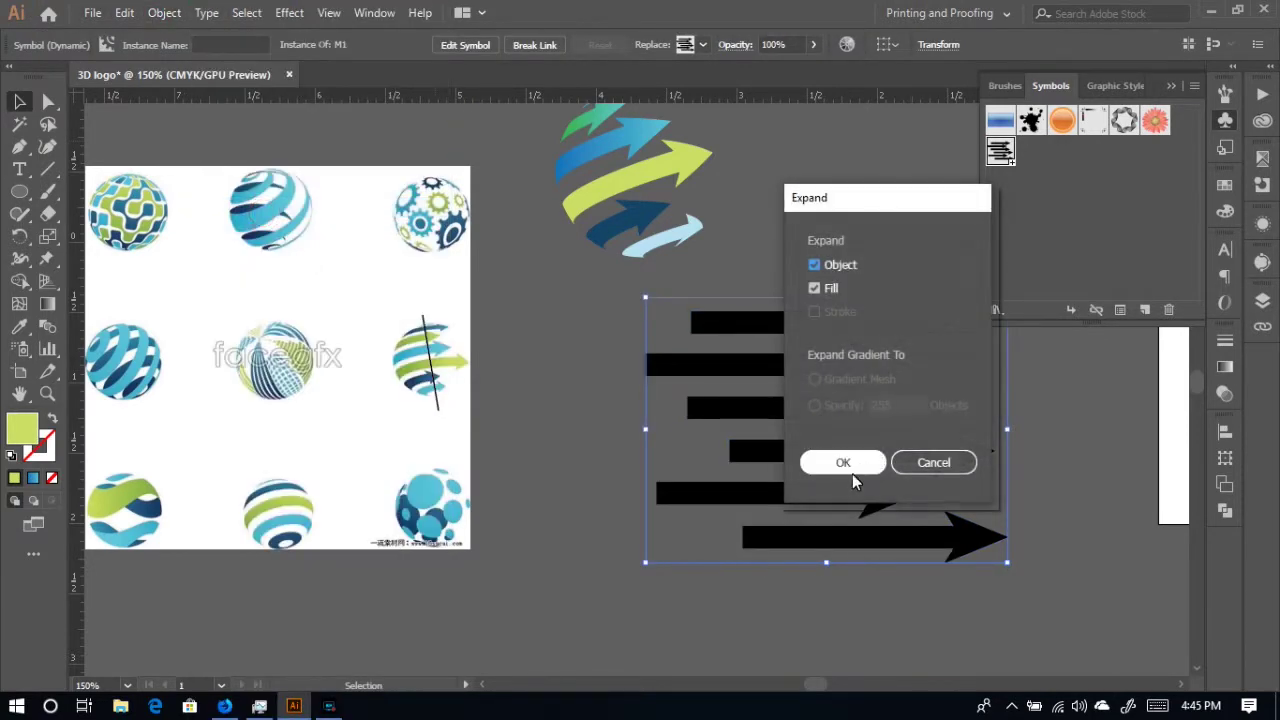
{"action": "left_click", "coordinate": [838, 462]}
{"action": "left_click", "coordinate": [1049, 478]}
{"action": "right_click", "coordinate": [967, 457]}
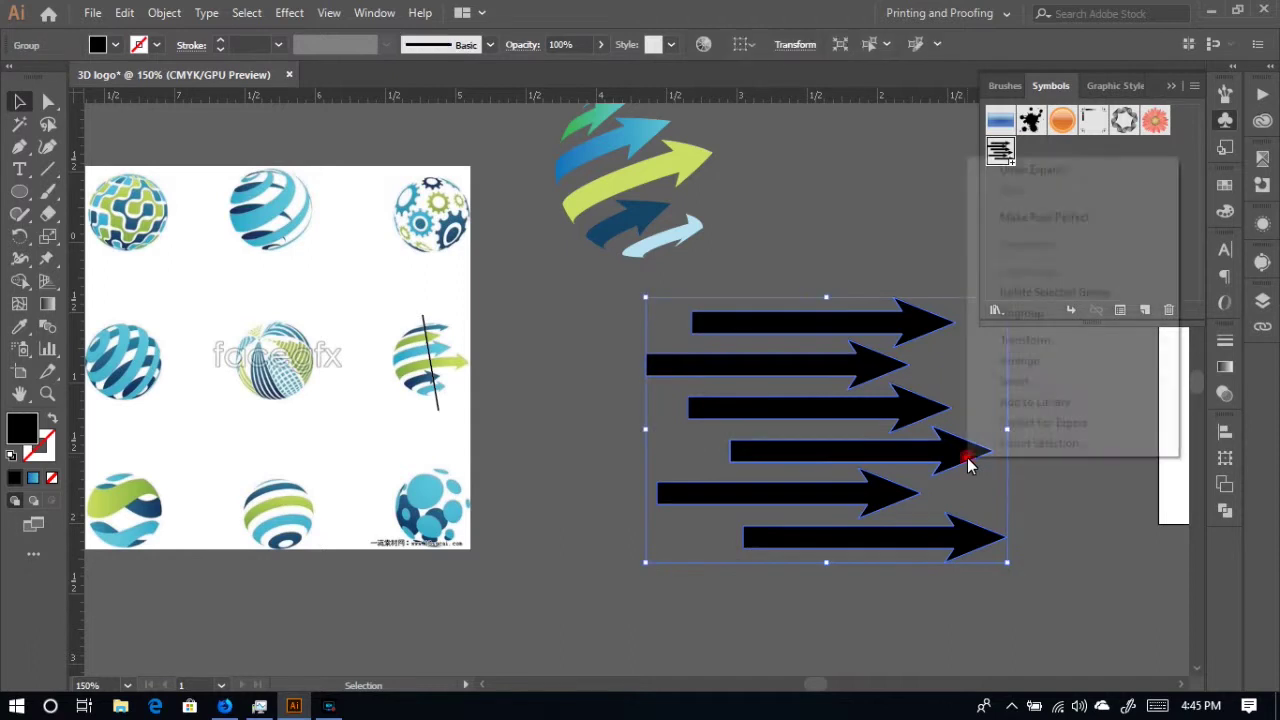
{"action": "left_click", "coordinate": [1021, 313]}
{"action": "left_click", "coordinate": [1051, 453]}
{"action": "left_click", "coordinate": [943, 445]}
{"action": "right_click", "coordinate": [945, 445]}
{"action": "left_click", "coordinate": [1001, 301]}
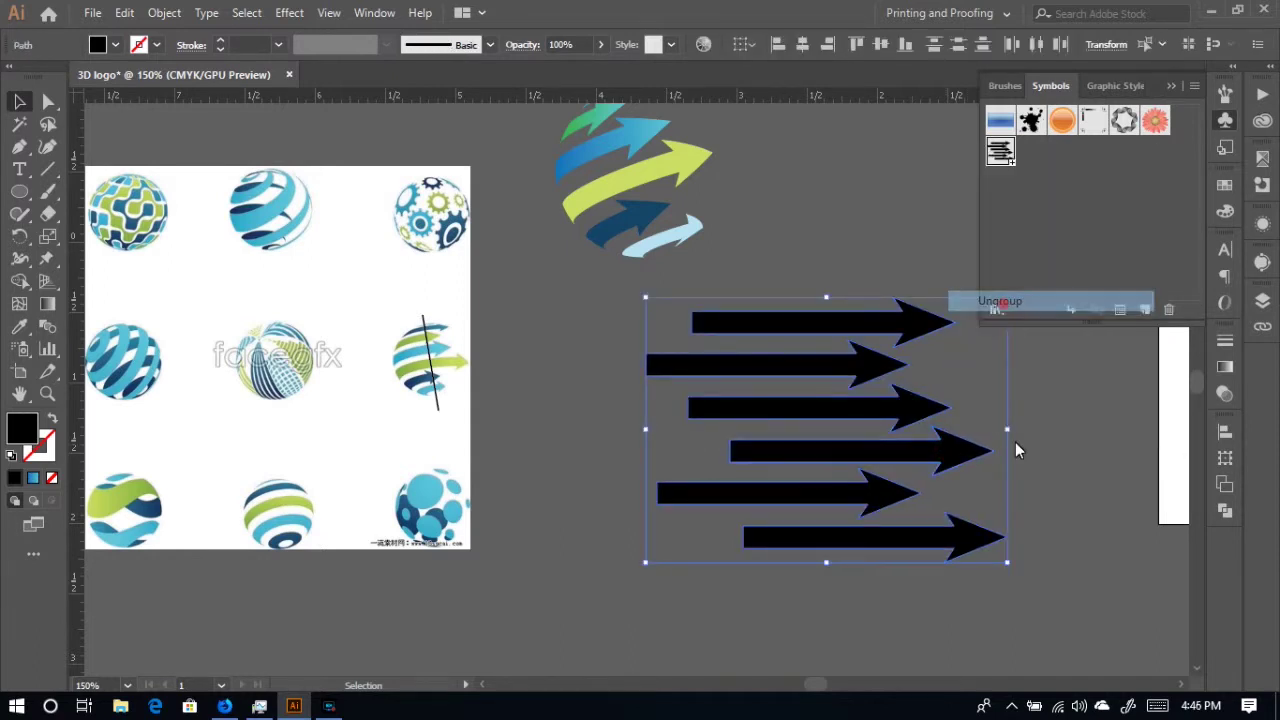
{"action": "left_click", "coordinate": [1096, 443]}
- Shift the fourth black arrow to the right of the others, and move the whole set of black arrows farther down
{"action": "left_click", "coordinate": [980, 442]}
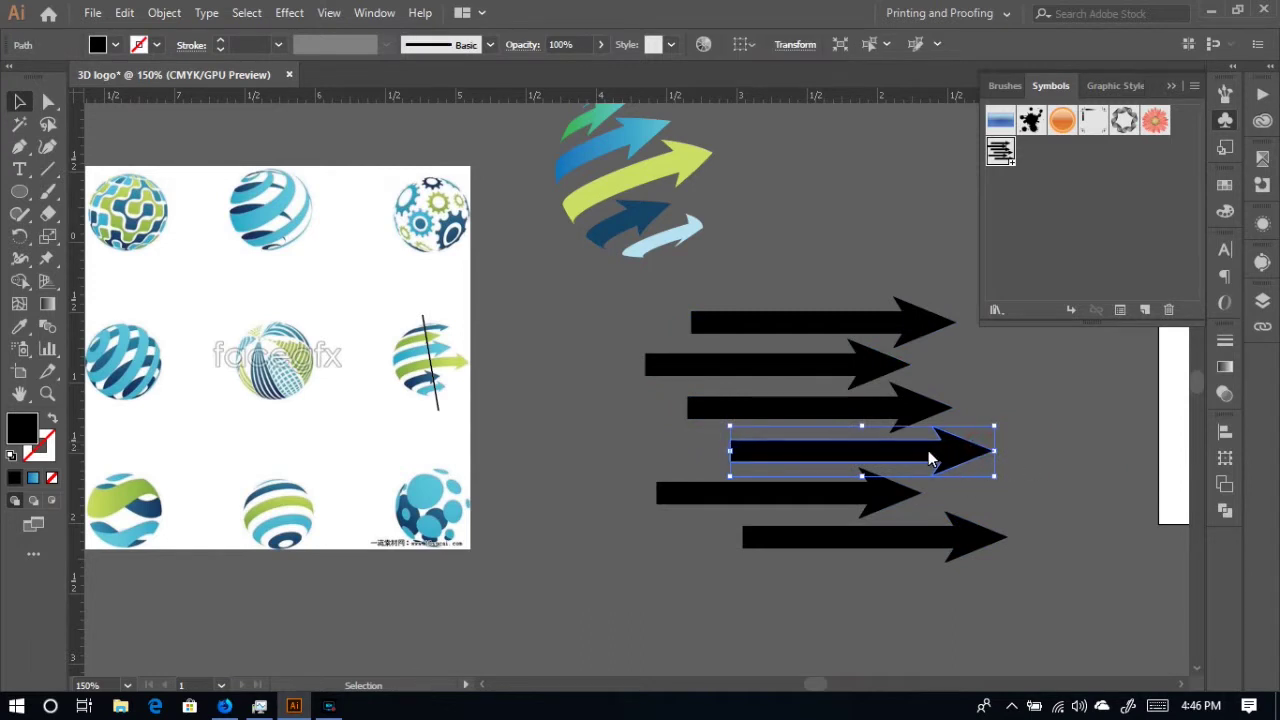
{"action": "left_click_drag", "start_coordinate": [950, 452], "coordinate": [992, 452]}
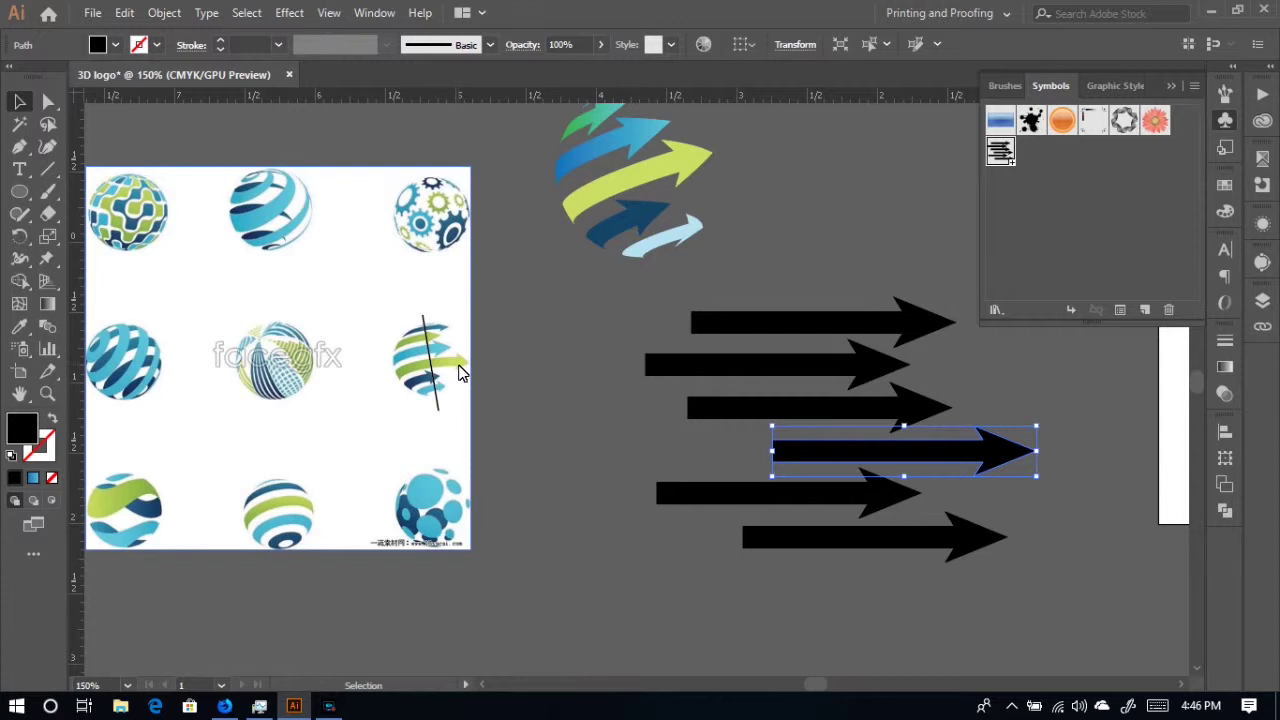
{"action": "left_click_drag", "start_coordinate": [906, 600], "coordinate": [865, 260]}
{"action": "left_click_drag", "start_coordinate": [876, 340], "coordinate": [843, 461]}
- Apply a linear gradient to the globe's fourth, lime green arrow, changing its start stop to green
{"action": "scroll", "coordinate": [837, 337], "scroll_direction": "up", "scroll_amount": 3}
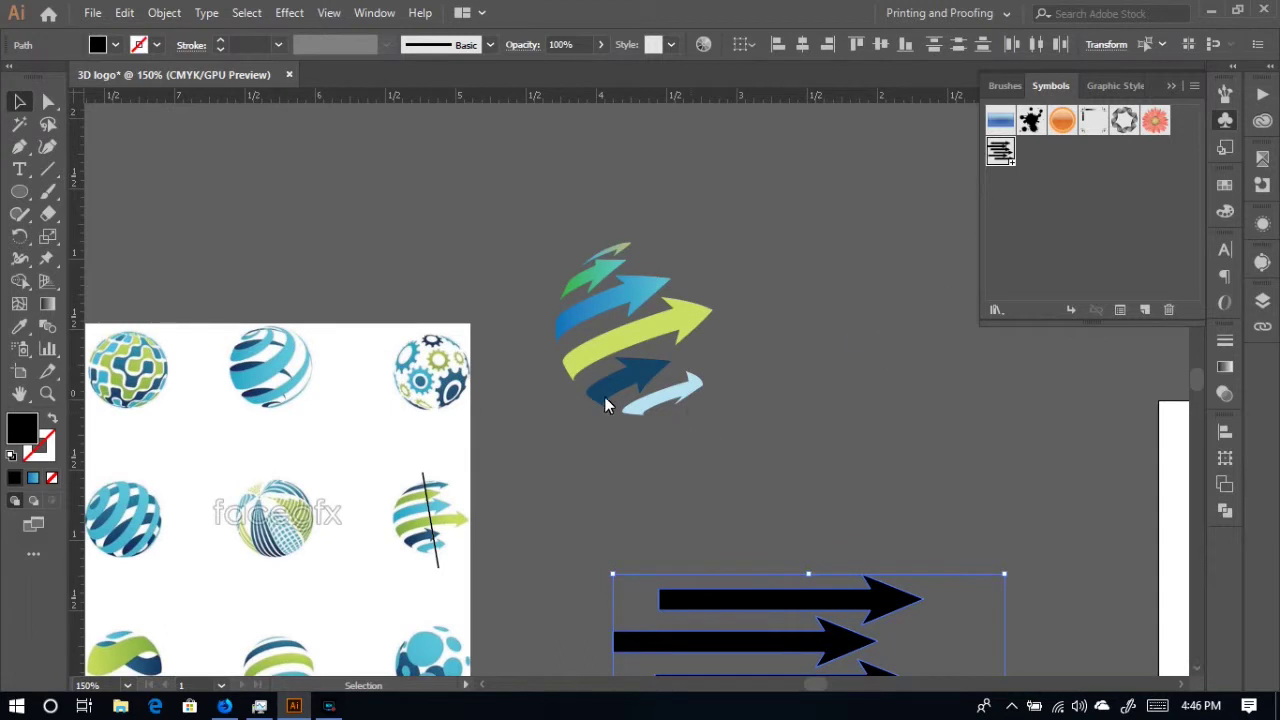
{"action": "left_click", "coordinate": [683, 322]}
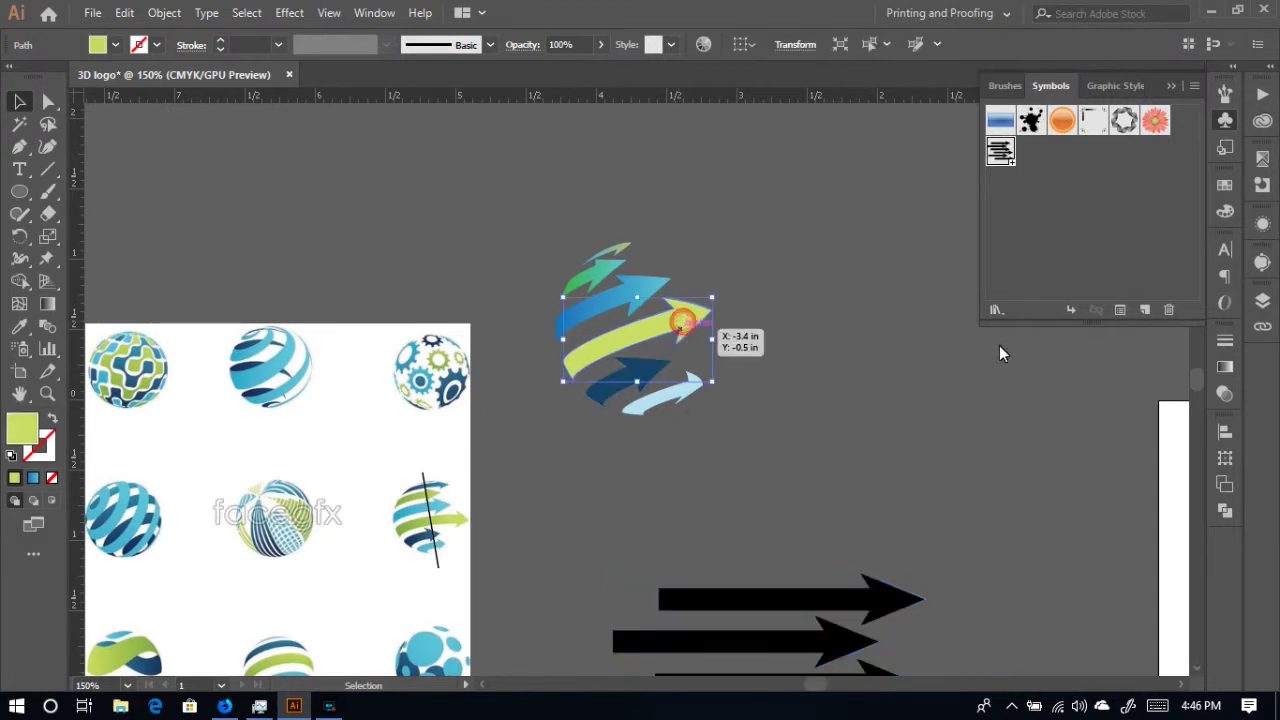
{"action": "left_click", "coordinate": [1224, 368]}
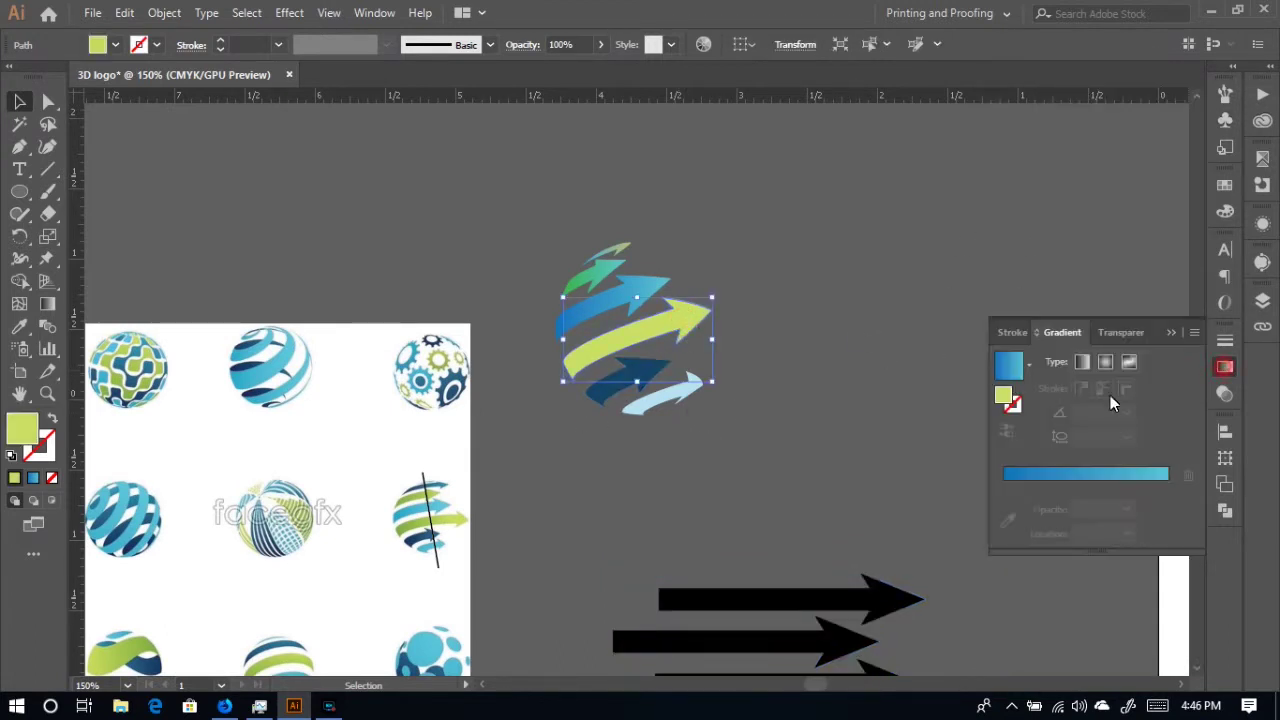
{"action": "left_click", "coordinate": [1146, 477]}
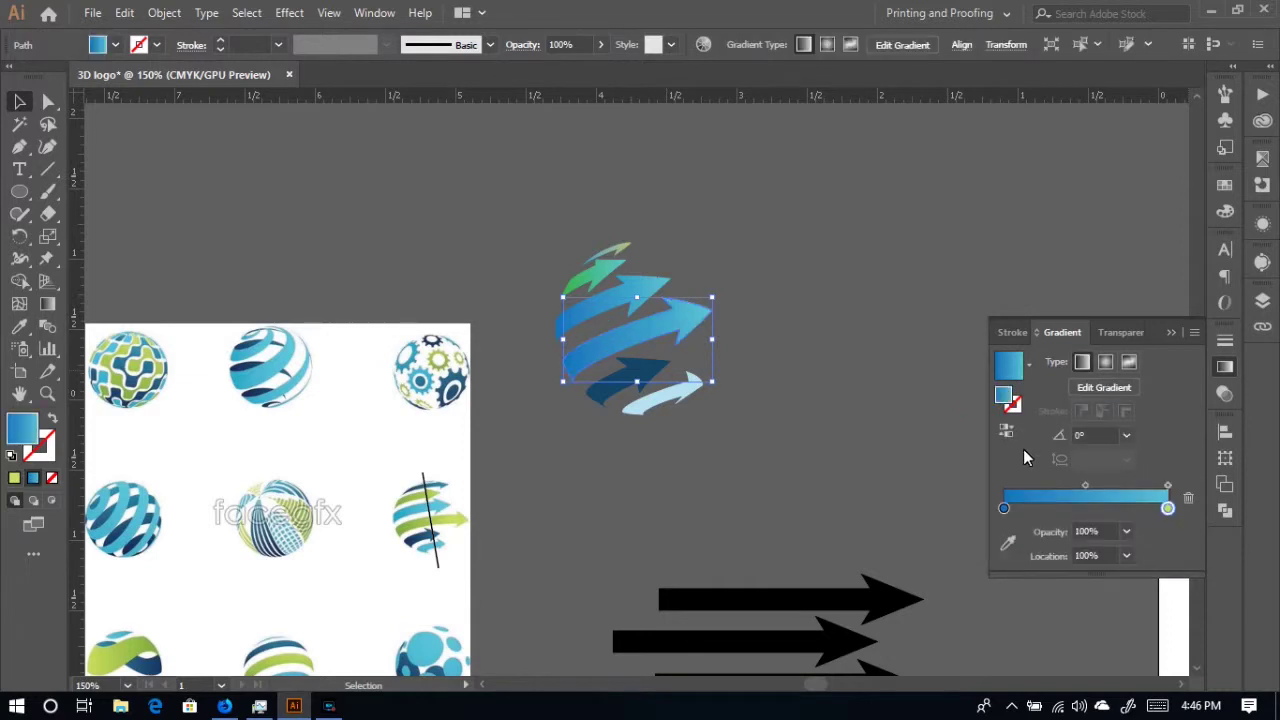
{"action": "double_click", "coordinate": [1004, 508]}
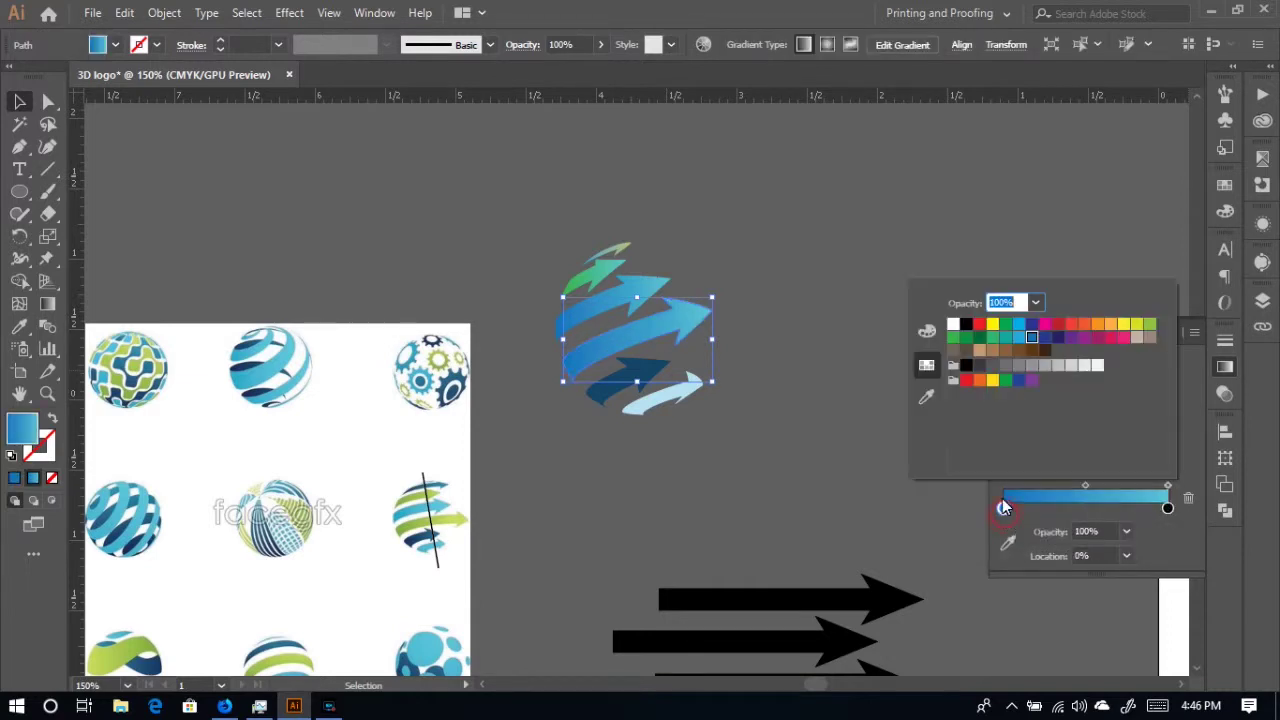
{"action": "left_click", "coordinate": [954, 337]}
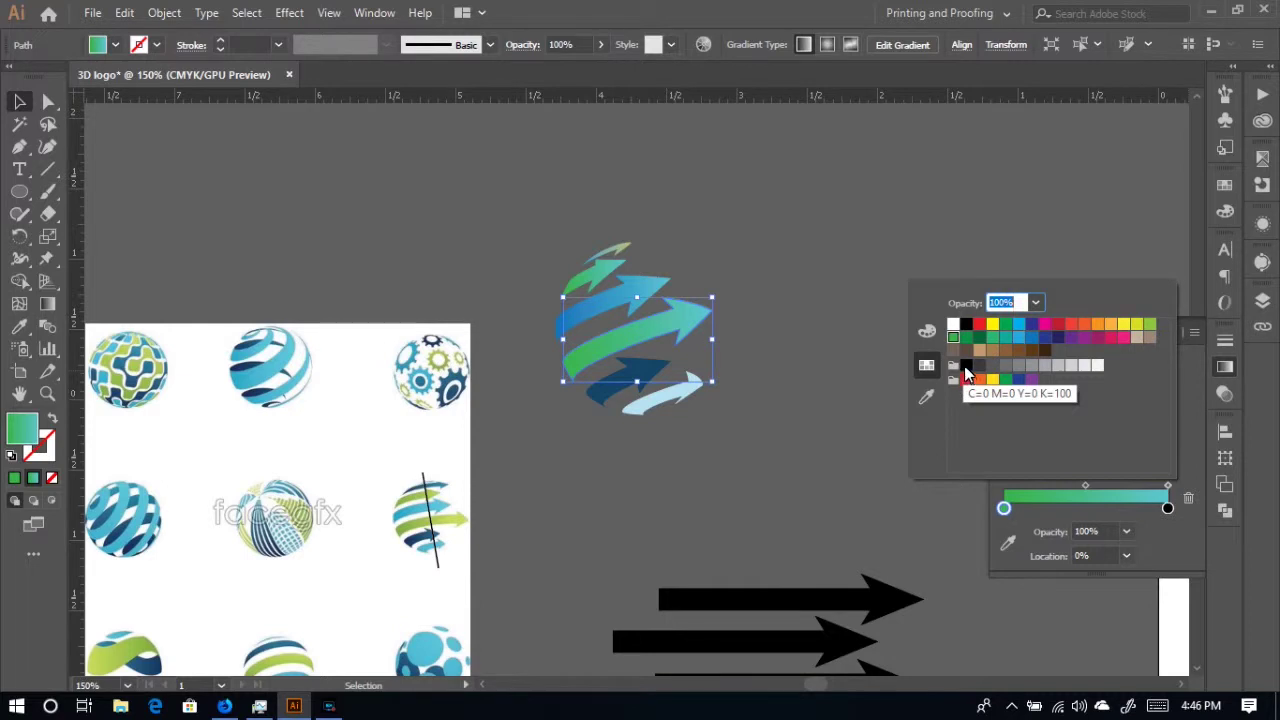
- Set the fourth arrow's gradient end stop to lime, sampled from the long green arrow of the reference globe
{"action": "left_click", "coordinate": [1167, 508]}
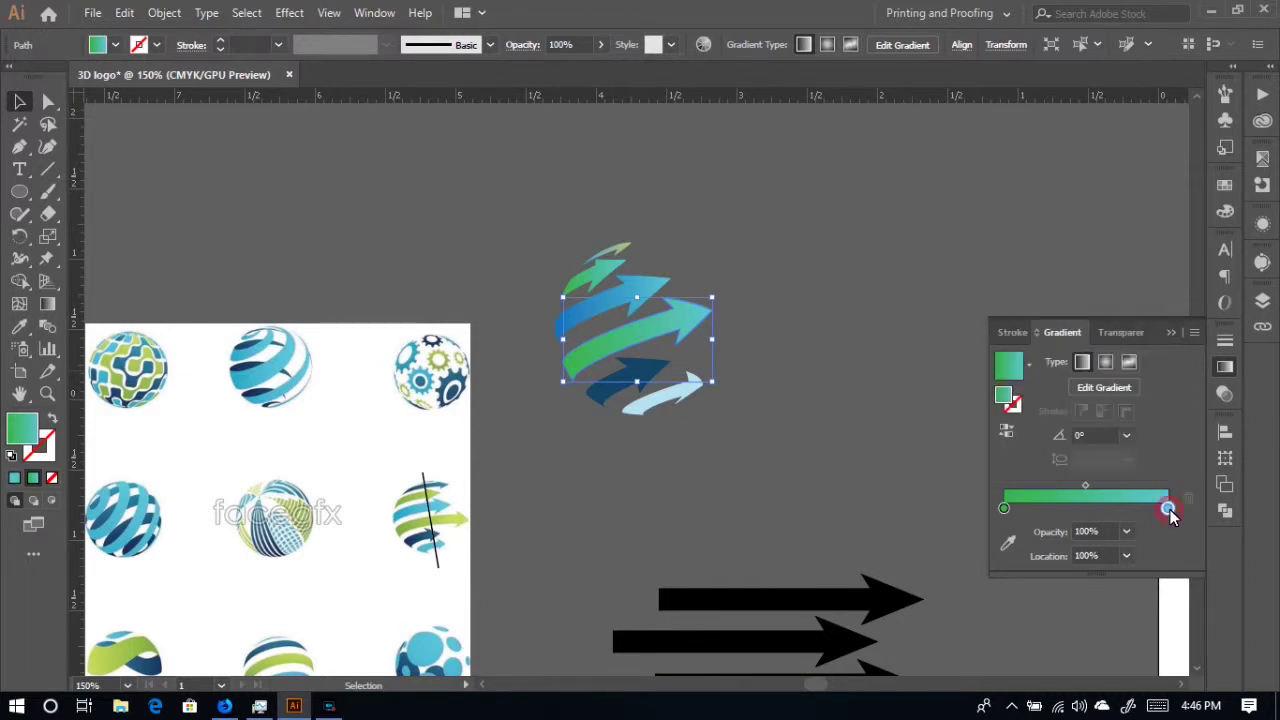
{"action": "double_click", "coordinate": [1168, 508]}
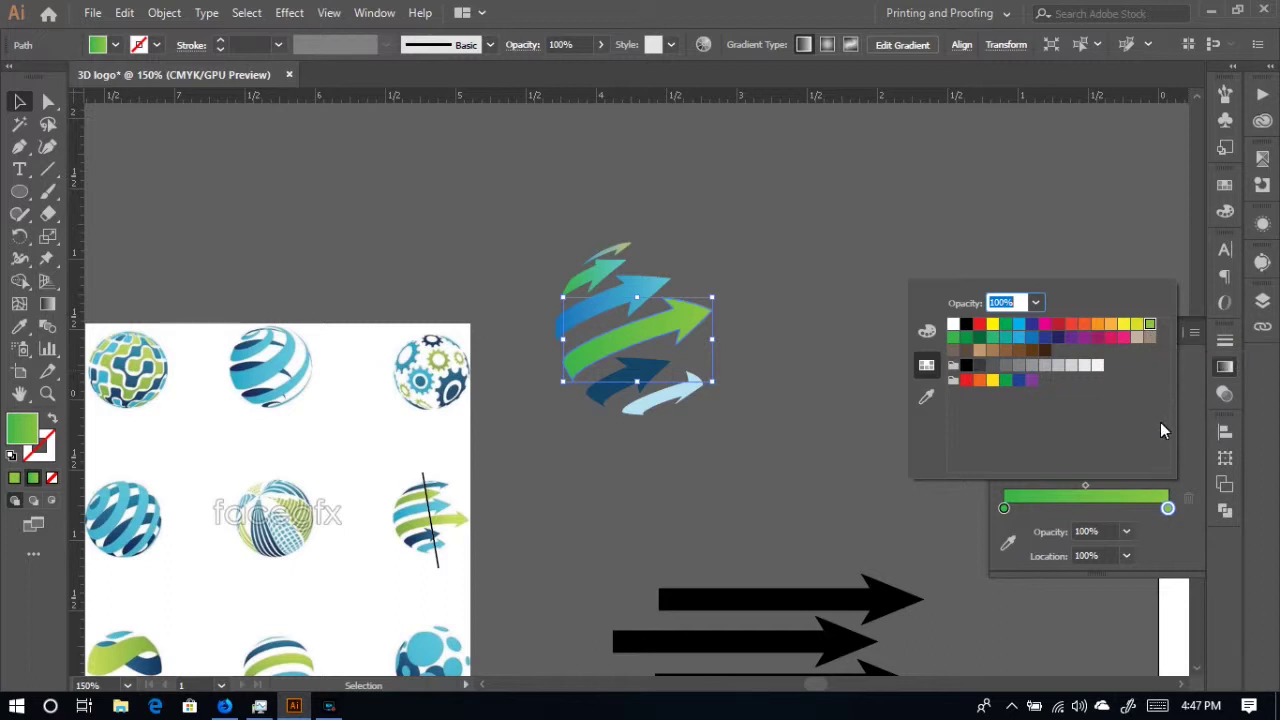
{"action": "left_click", "coordinate": [926, 397]}
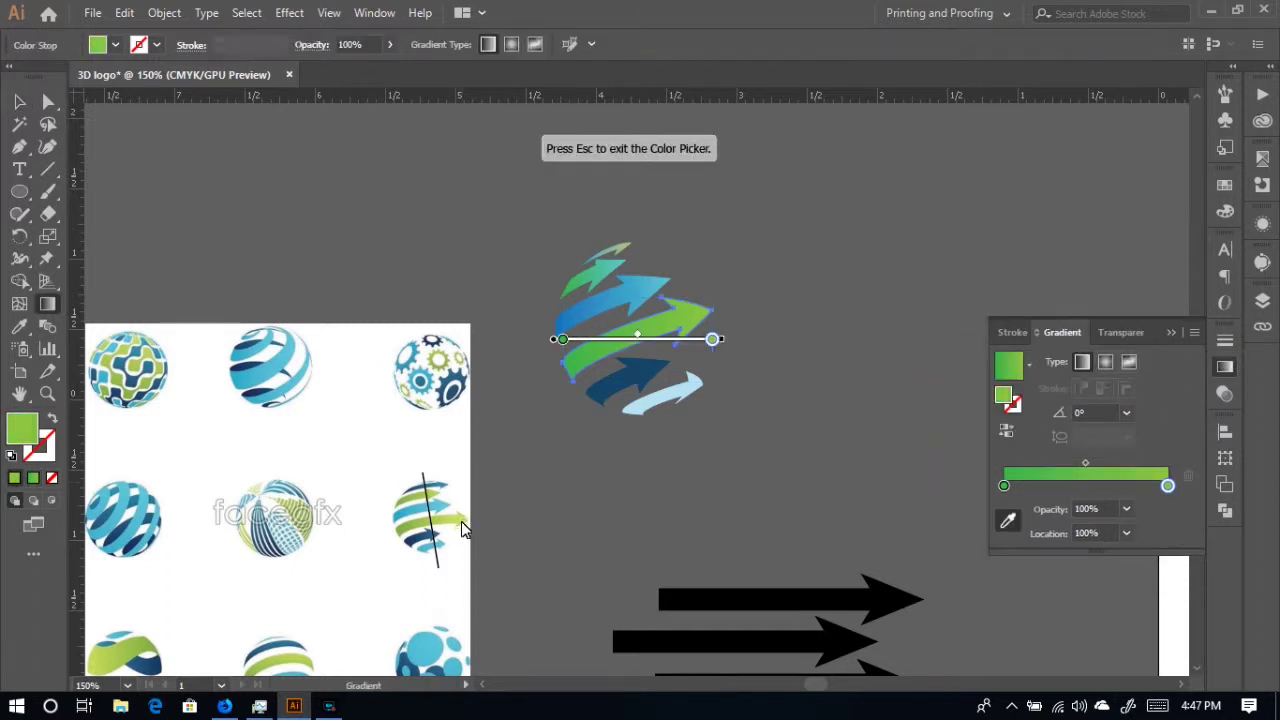
{"action": "left_click", "coordinate": [462, 521]}
{"action": "key", "text": "Escape"}
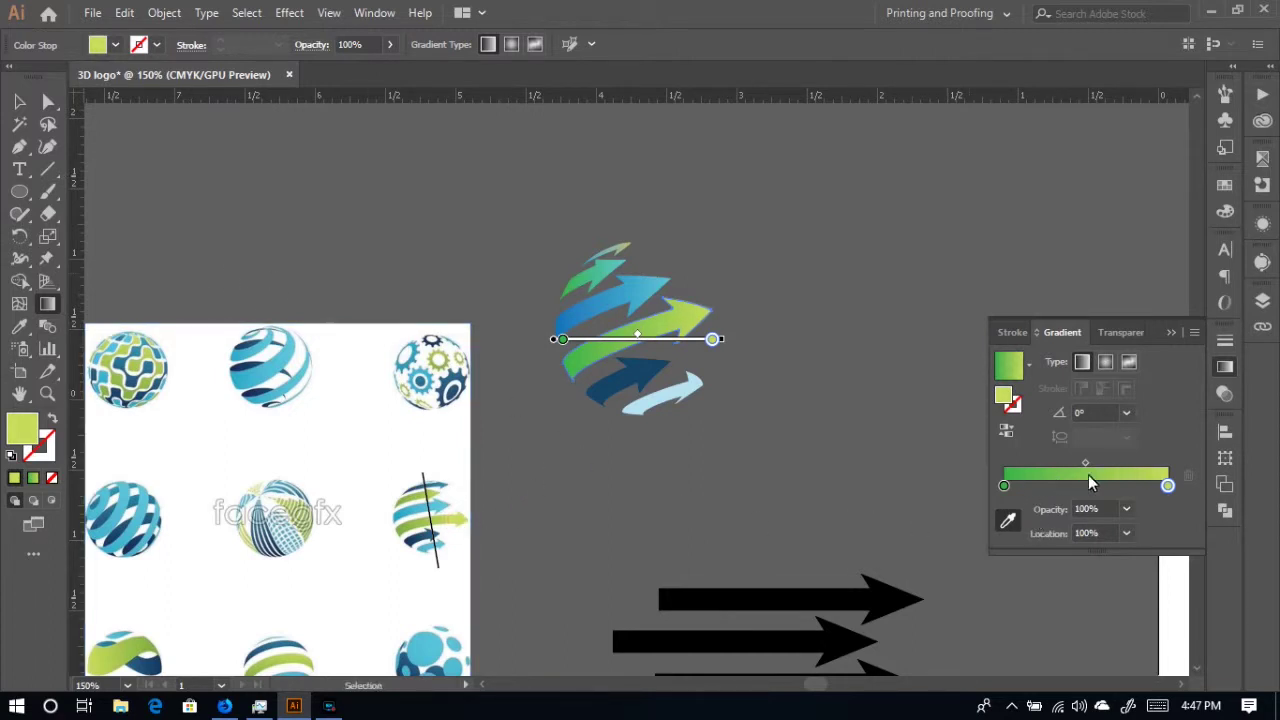
- Select the globe's fifth, dark blue arrow for gradient coloring
{"action": "left_click", "coordinate": [648, 373]}
{"action": "left_click", "coordinate": [648, 380]}
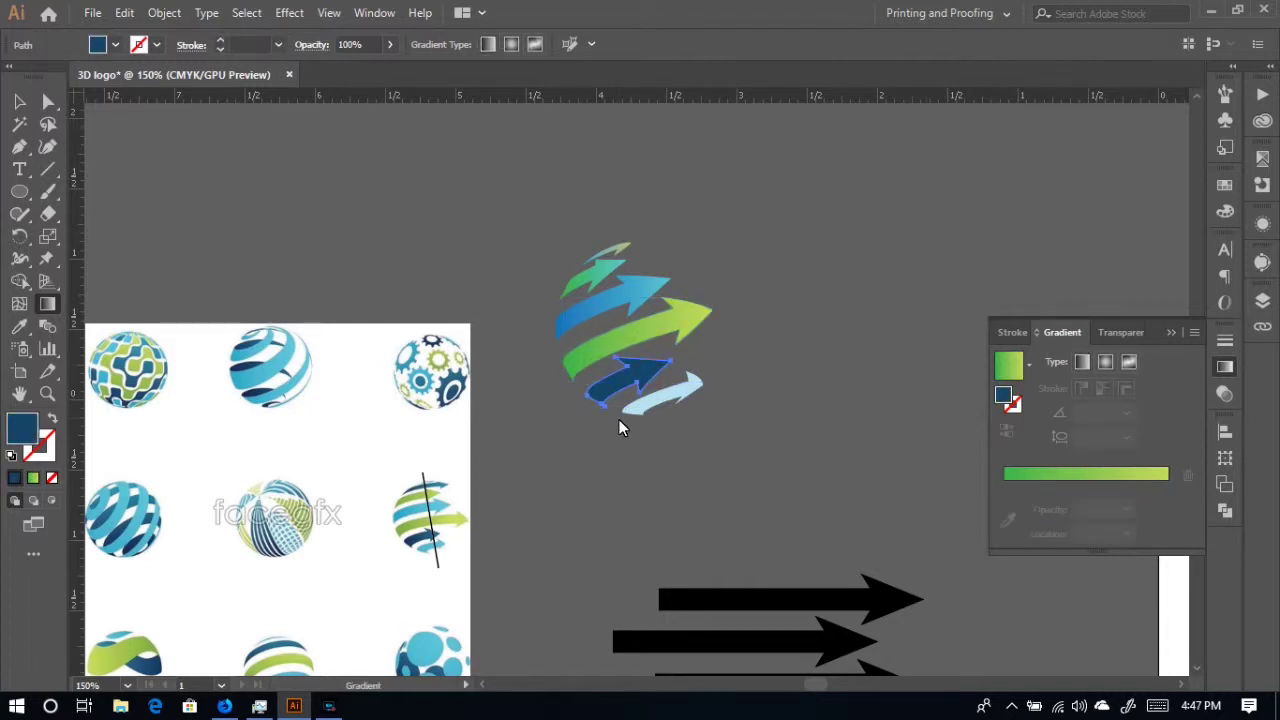
{"action": "left_click", "coordinate": [1003, 491]}
{"action": "left_click", "coordinate": [1168, 487]}
{"action": "double_click", "coordinate": [1168, 487]}
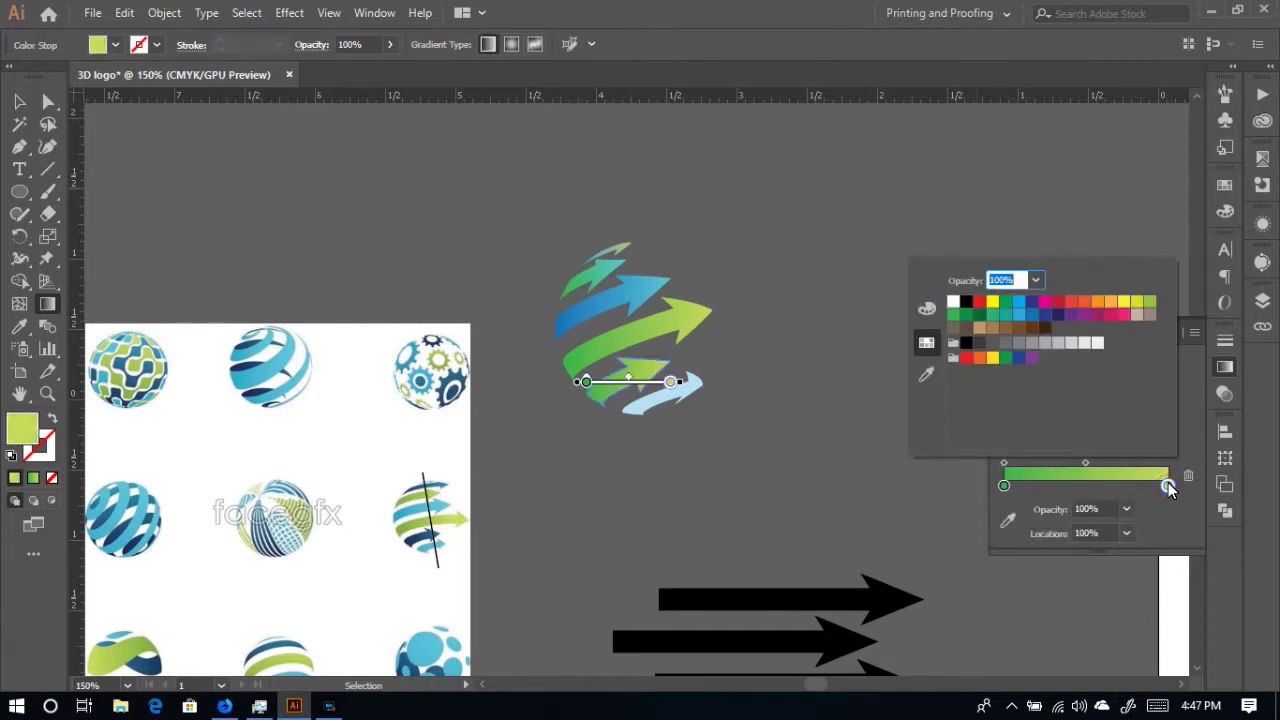
{"action": "left_click", "coordinate": [926, 309]}
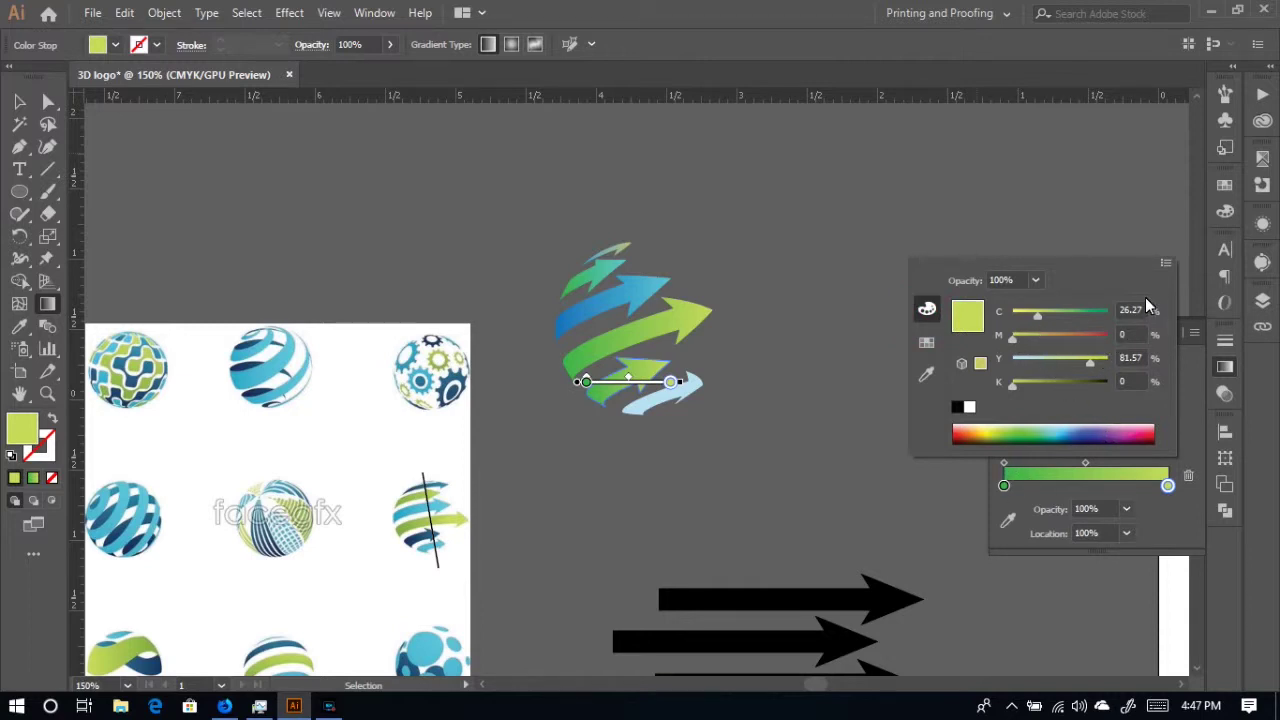
{"action": "left_click", "coordinate": [1051, 490]}
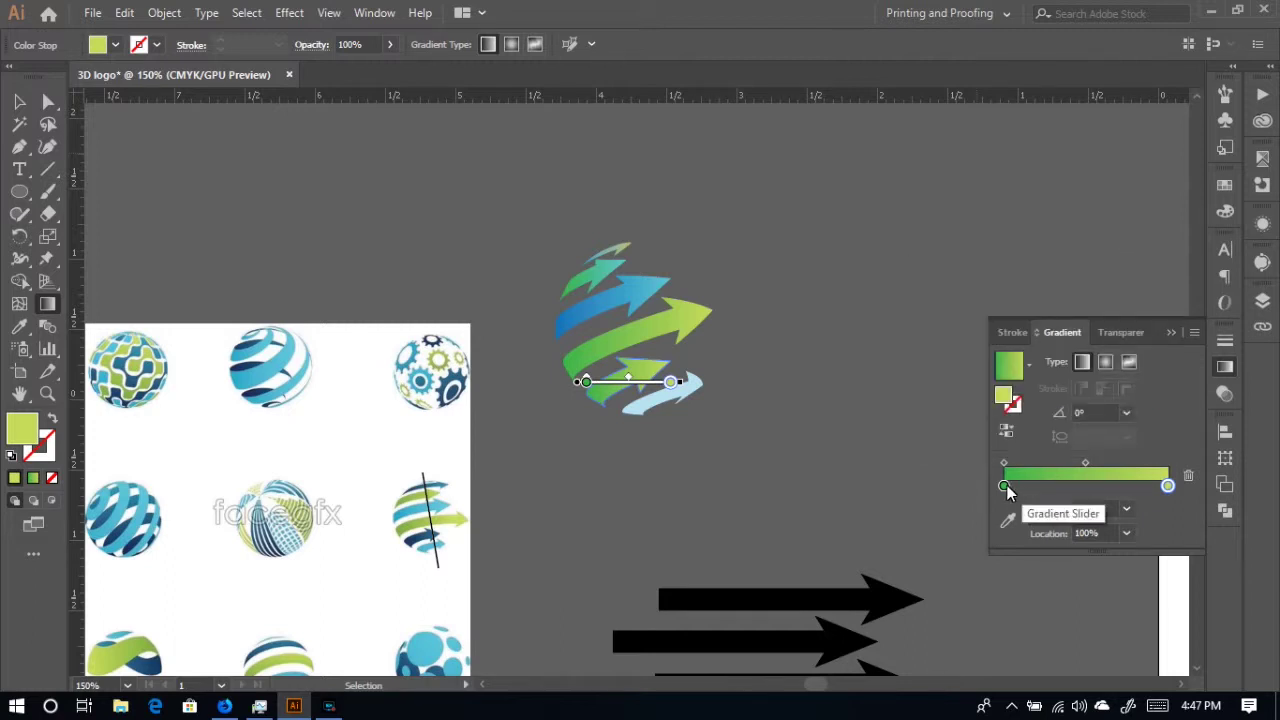
{"action": "key", "text": "x"}
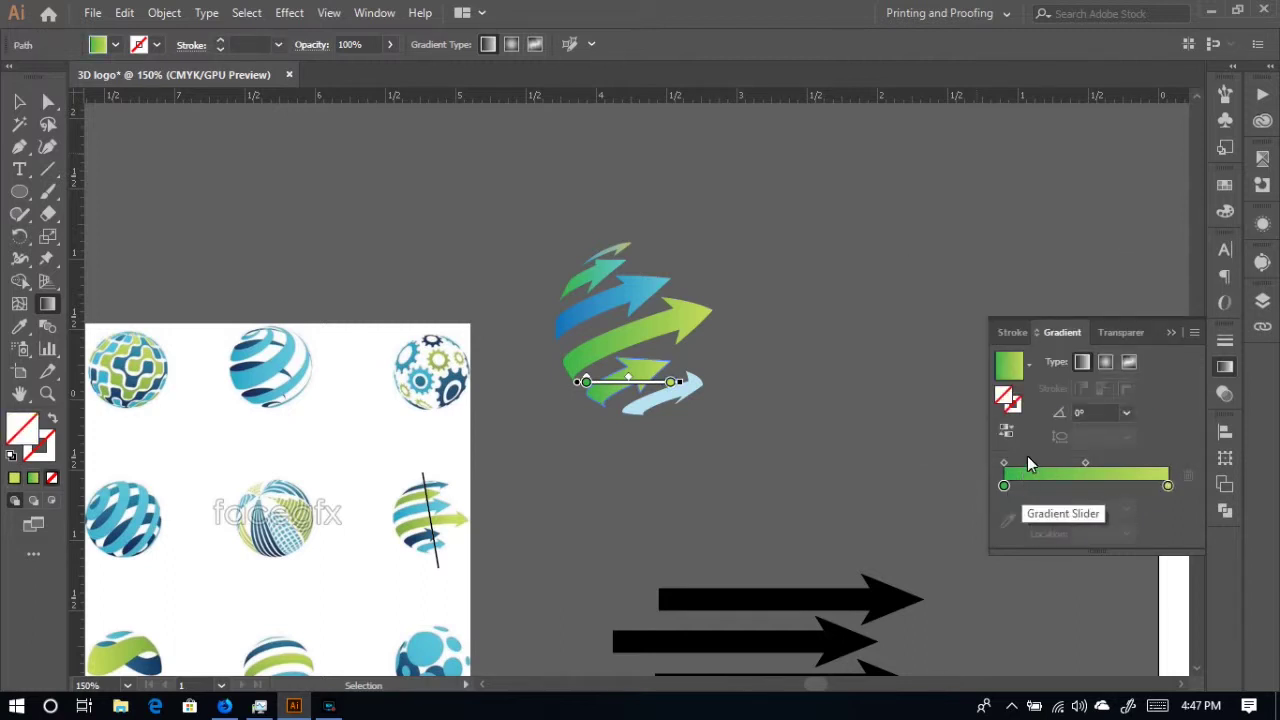
{"action": "key", "text": "ctrl+z"}
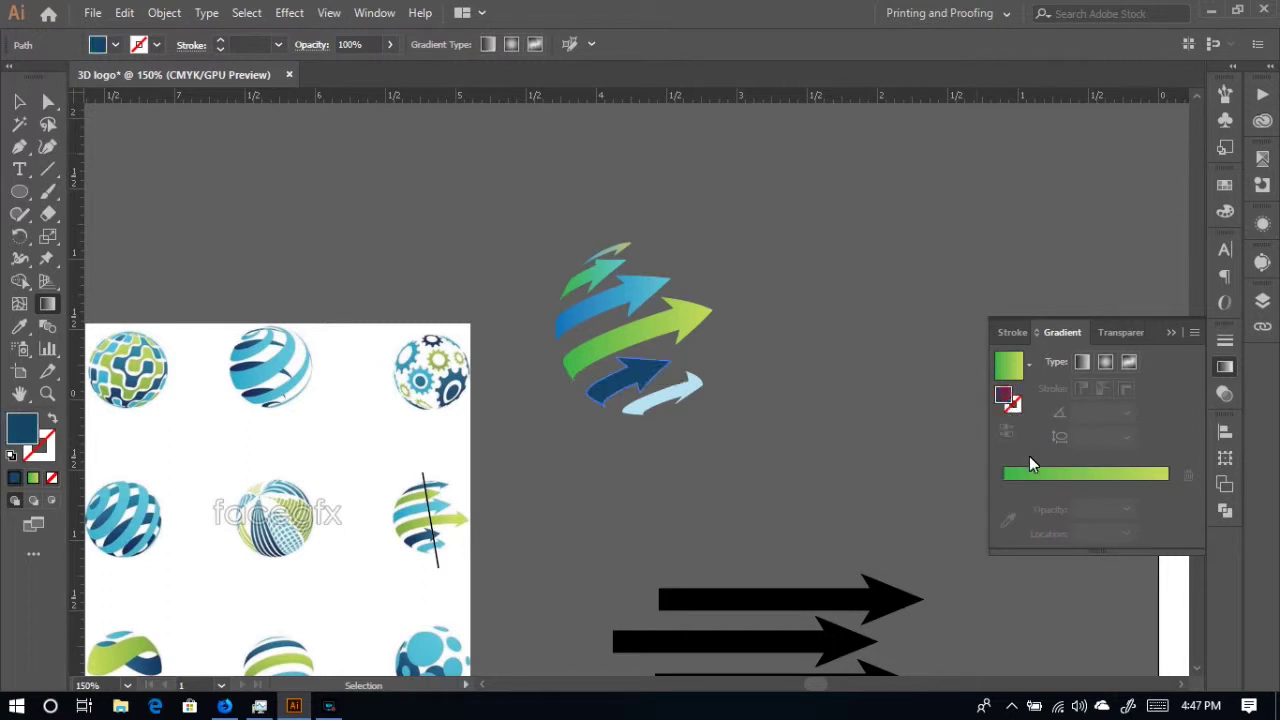
- Apply a linear gradient to the fifth arrow, with its own dark blue as start stop and dark blue sampled from the reference globe as end stop
{"action": "left_click", "coordinate": [1002, 487]}
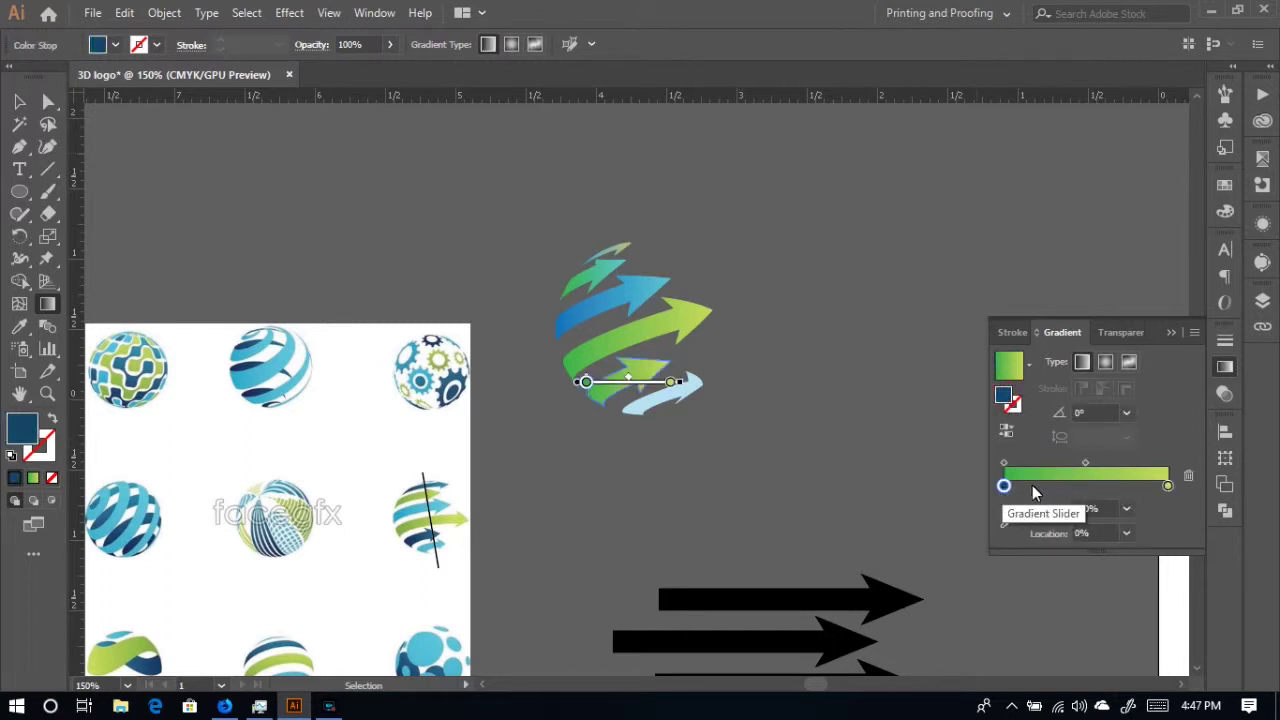
{"action": "mouse_move", "coordinate": [1004, 487]}
{"action": "left_mouse_down"}
{"action": "mouse_move", "coordinate": [1026, 487]}
{"action": "mouse_move", "coordinate": [1004, 487]}
{"action": "left_mouse_up"}
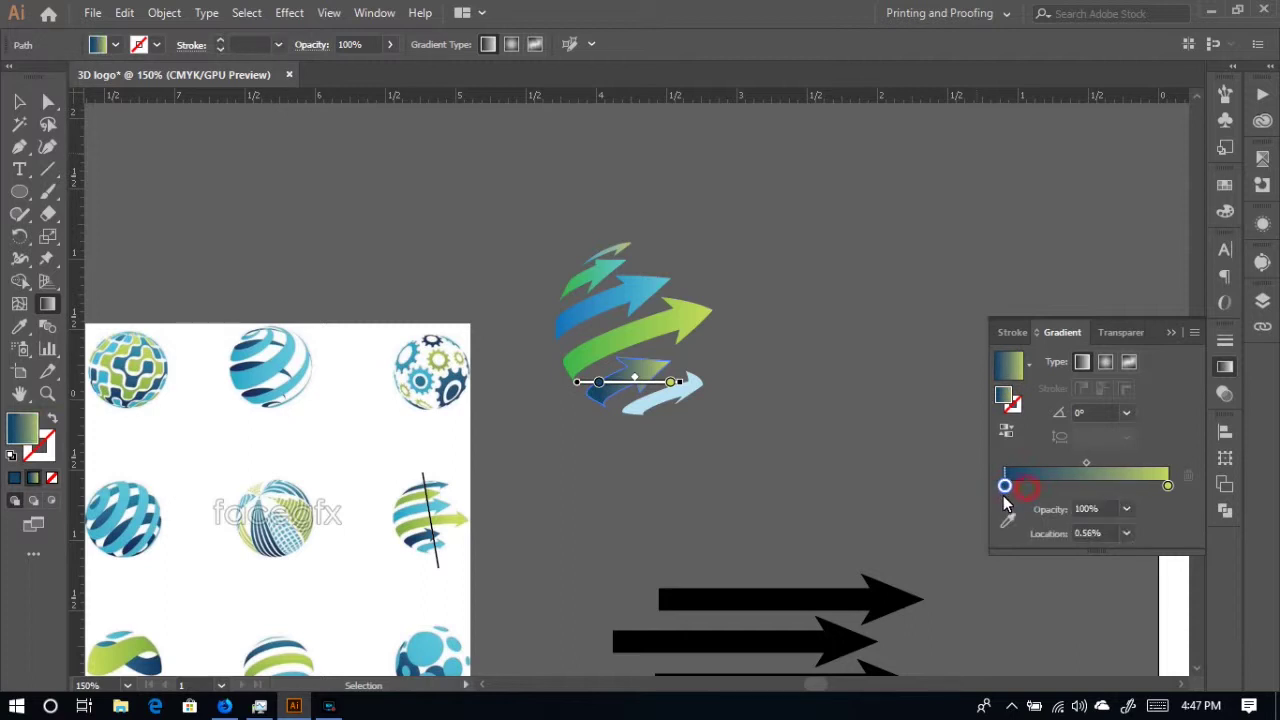
{"action": "double_click", "coordinate": [1168, 486]}
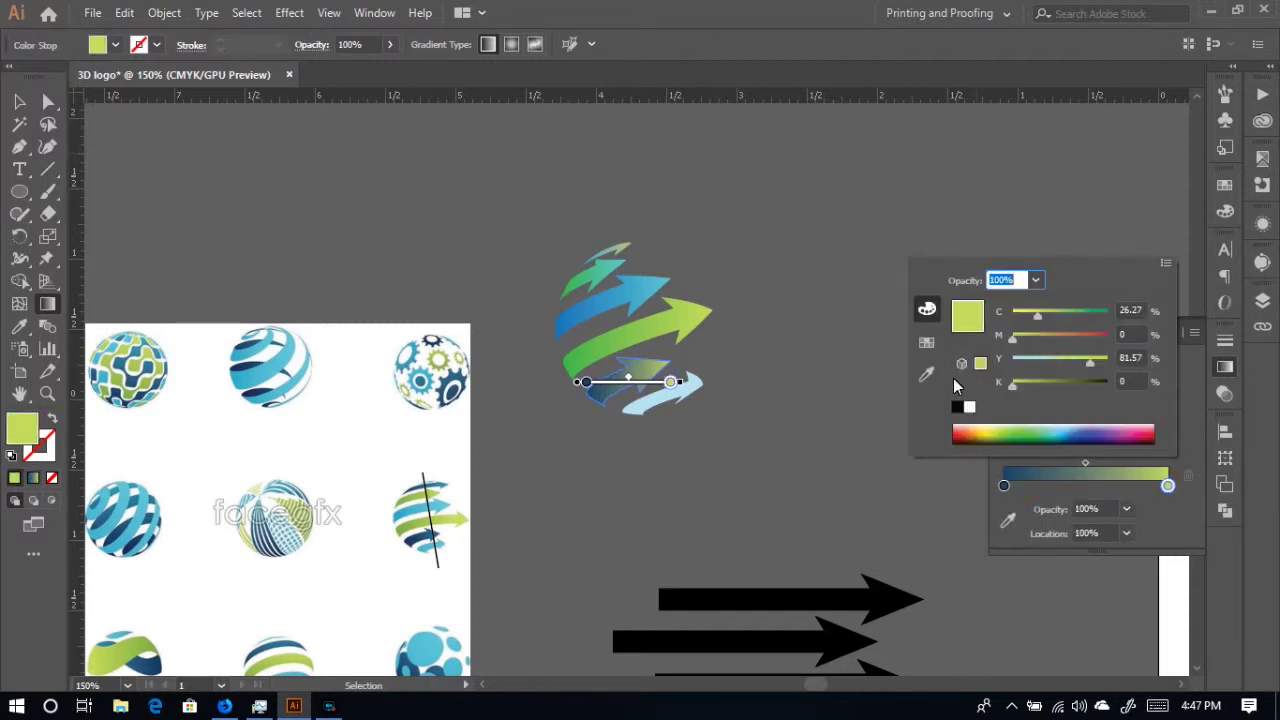
{"action": "left_click", "coordinate": [927, 376]}
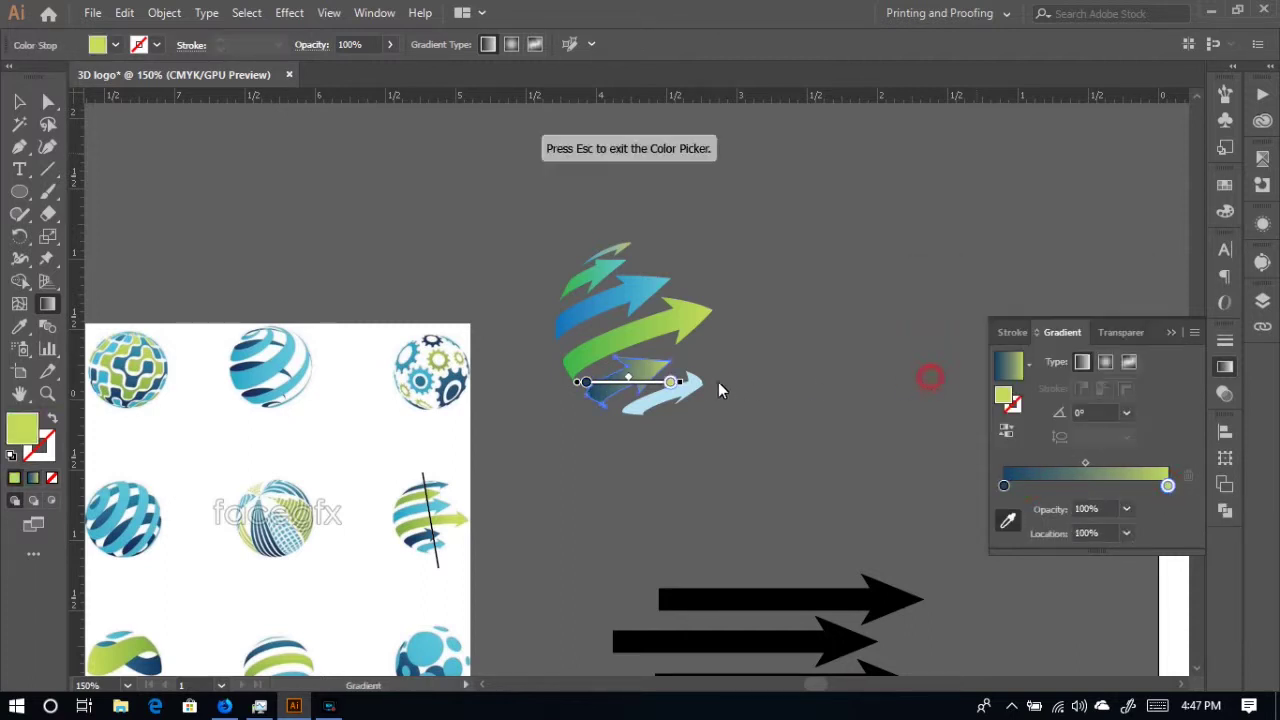
{"action": "left_click", "coordinate": [418, 545]}
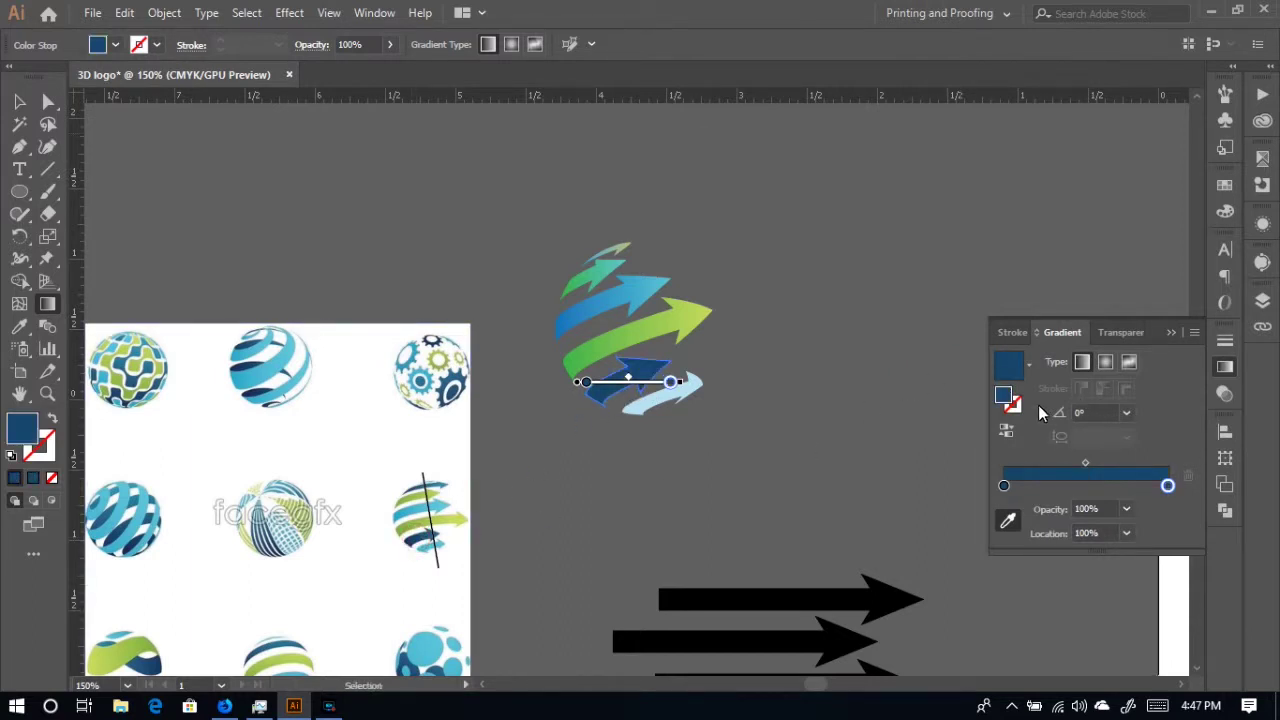
- Set the fifth arrow's gradient end stop to C 86, M 39, Y 14, K 6, and redraw the gradient diagonally along the arrow at about 17°
{"action": "double_click", "coordinate": [1168, 486]}
{"action": "left_click", "coordinate": [927, 309]}
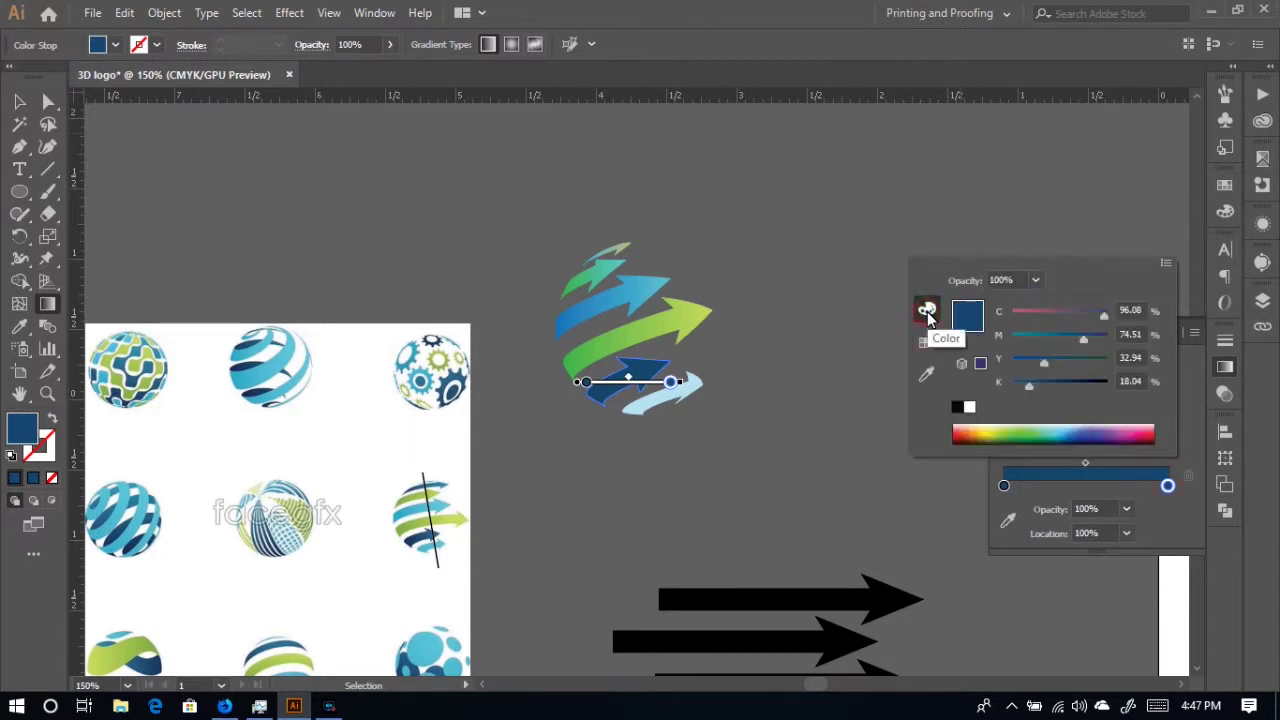
{"action": "left_click_drag", "start_coordinate": [1079, 336], "coordinate": [1047, 341]}
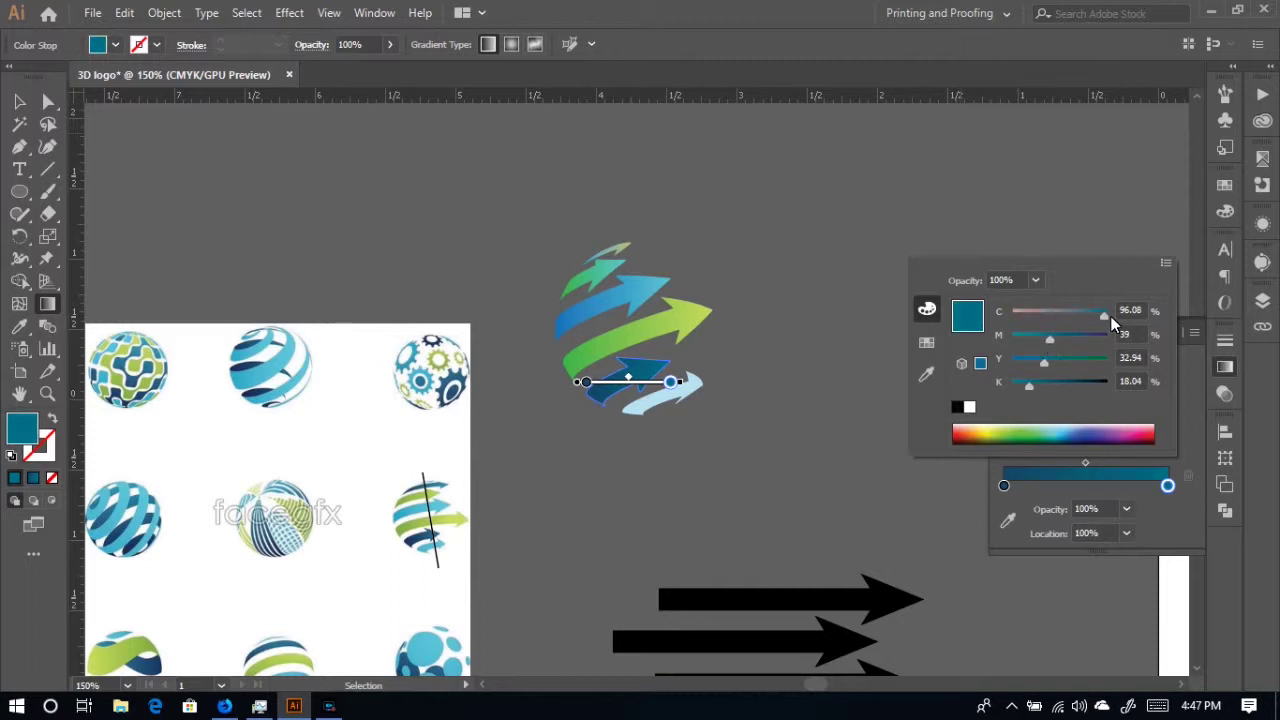
{"action": "left_click_drag", "start_coordinate": [1105, 312], "coordinate": [1094, 314]}
{"action": "left_click_drag", "start_coordinate": [1045, 360], "coordinate": [1017, 387]}
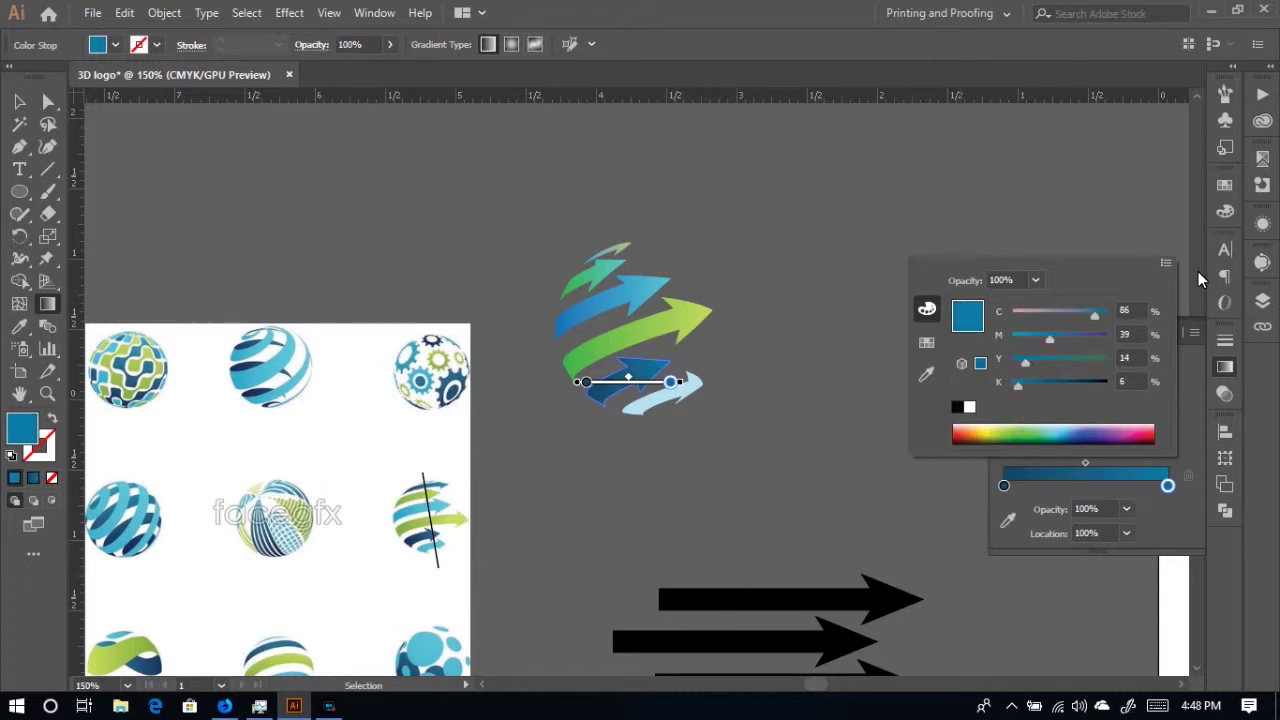
{"action": "left_click", "coordinate": [1096, 465]}
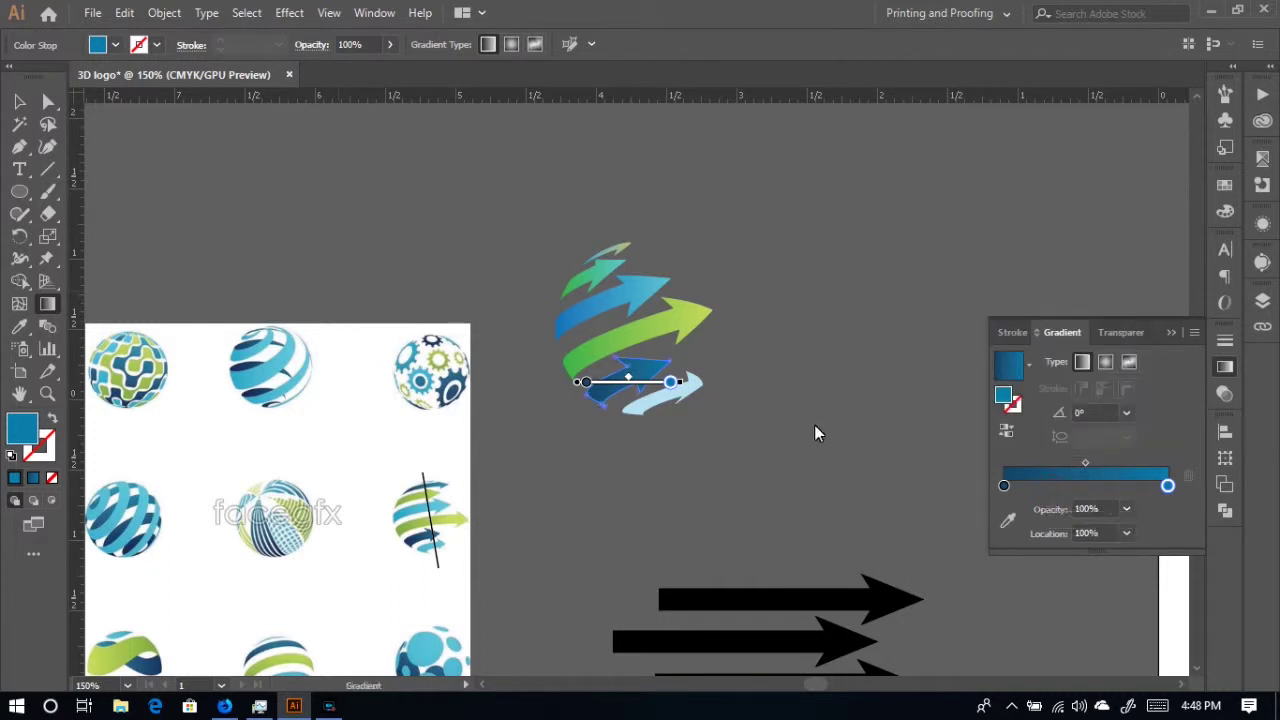
{"action": "mouse_move", "coordinate": [571, 401]}
{"action": "left_mouse_down"}
{"action": "mouse_move", "coordinate": [665, 368]}
{"action": "mouse_move", "coordinate": [650, 377]}
{"action": "left_mouse_up"}
- Apply a gradient to the globe's lowest arrow, with its light blue as end stop and turquoise sampled from the reference globe's lowest arrow as start stop
{"action": "key", "text": "v"}
{"action": "left_click", "coordinate": [685, 396]}
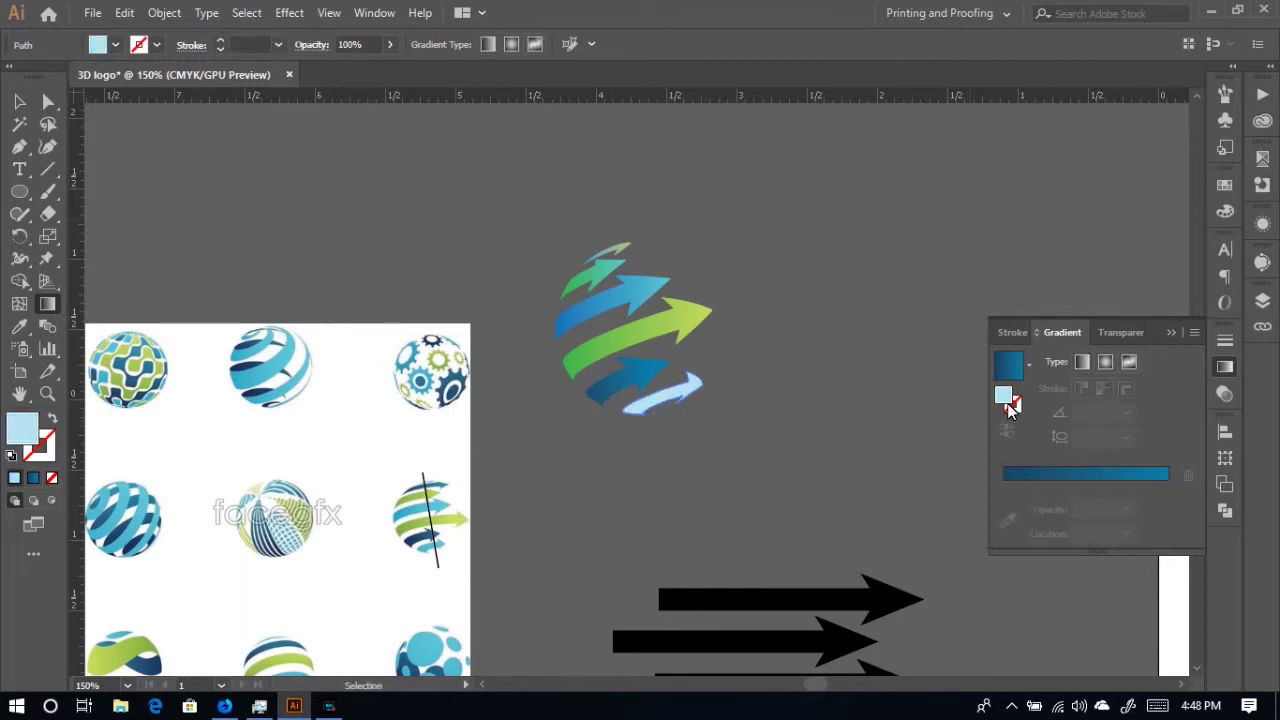
{"action": "left_click", "coordinate": [1173, 474]}
{"action": "double_click", "coordinate": [1004, 487]}
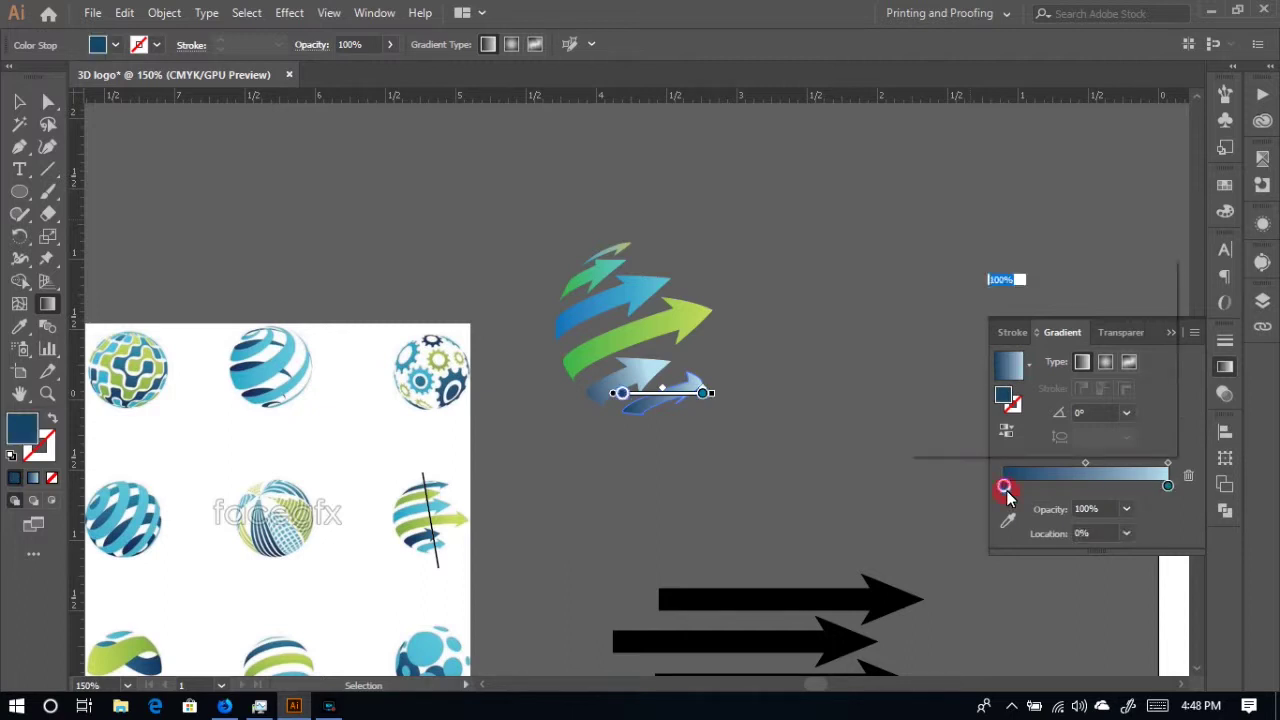
{"action": "left_click", "coordinate": [926, 374]}
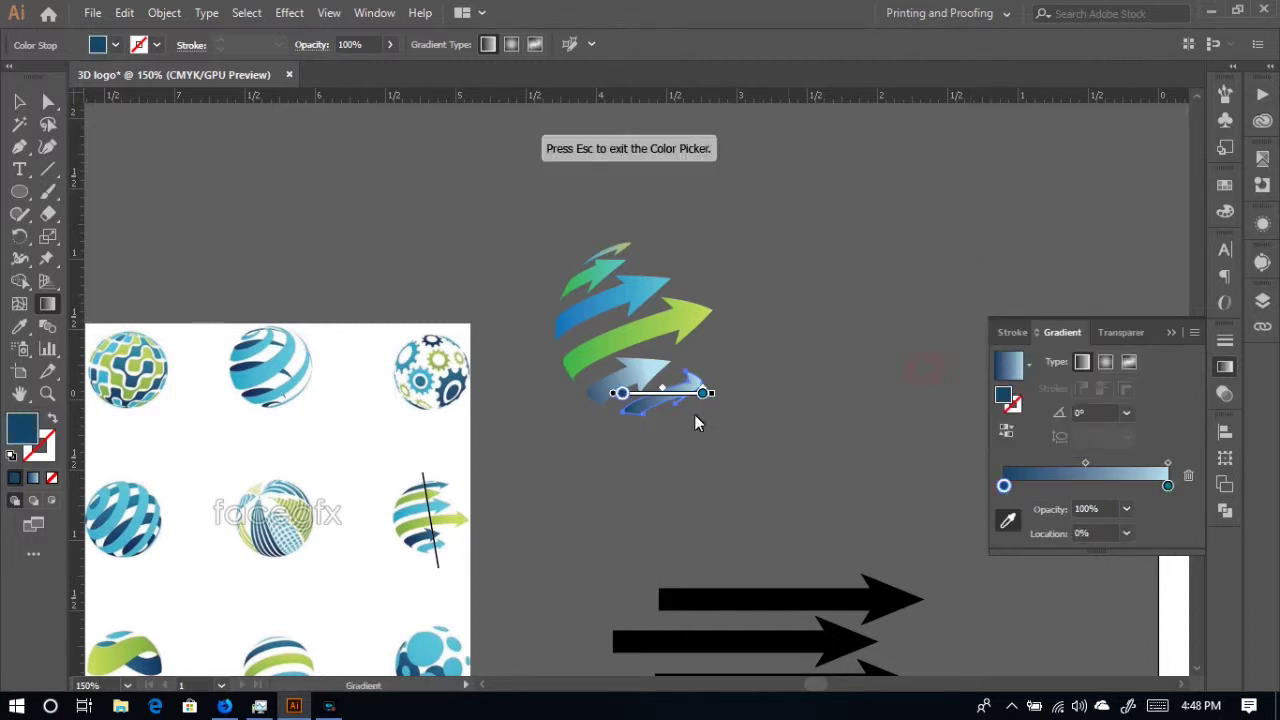
{"action": "left_click", "coordinate": [428, 556]}
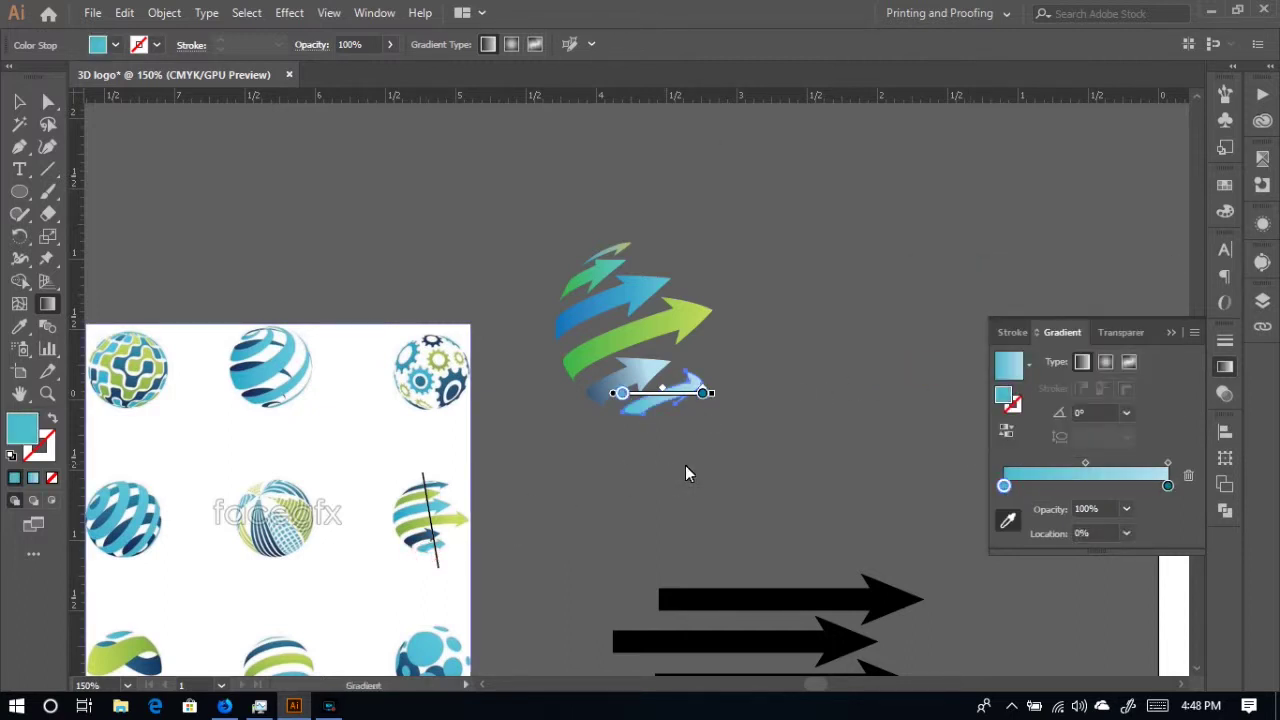
- Darken the start stop of the lowest arrow's gradient to a deeper teal, and deselect the arrow
{"action": "double_click", "coordinate": [1003, 397]}
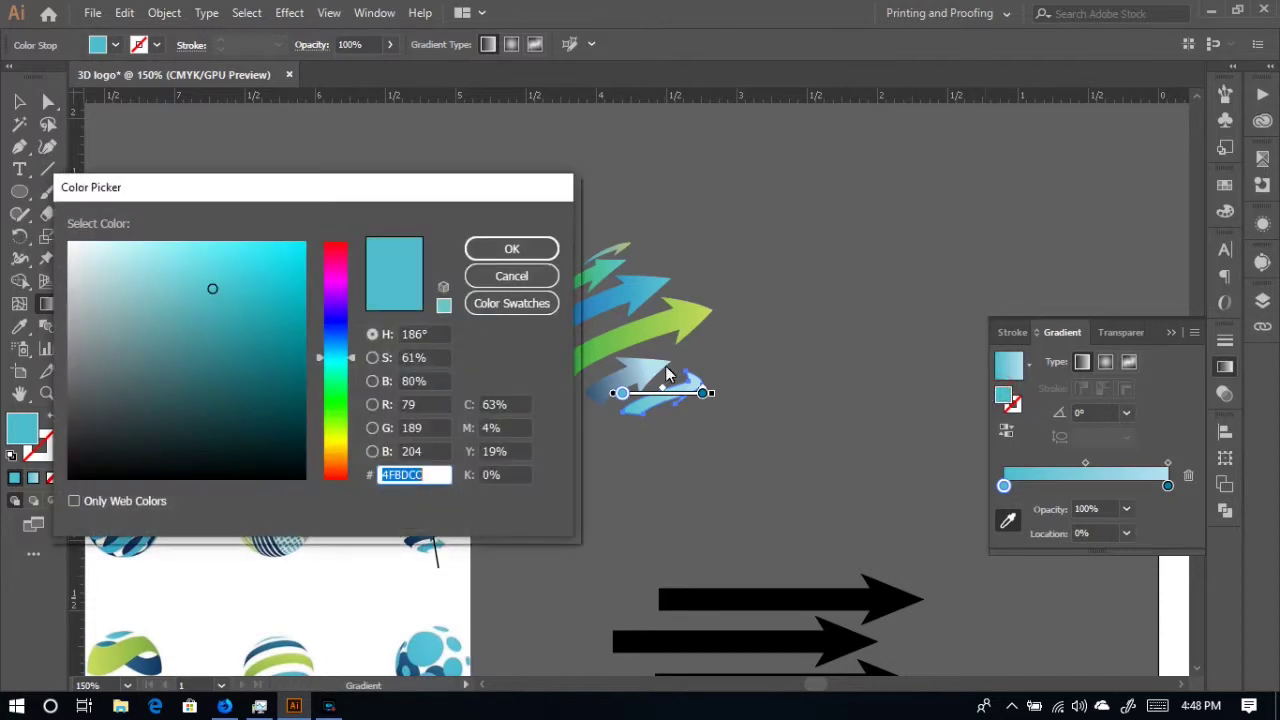
{"action": "left_click_drag", "start_coordinate": [215, 316], "coordinate": [215, 336]}
{"action": "left_click", "coordinate": [515, 252]}
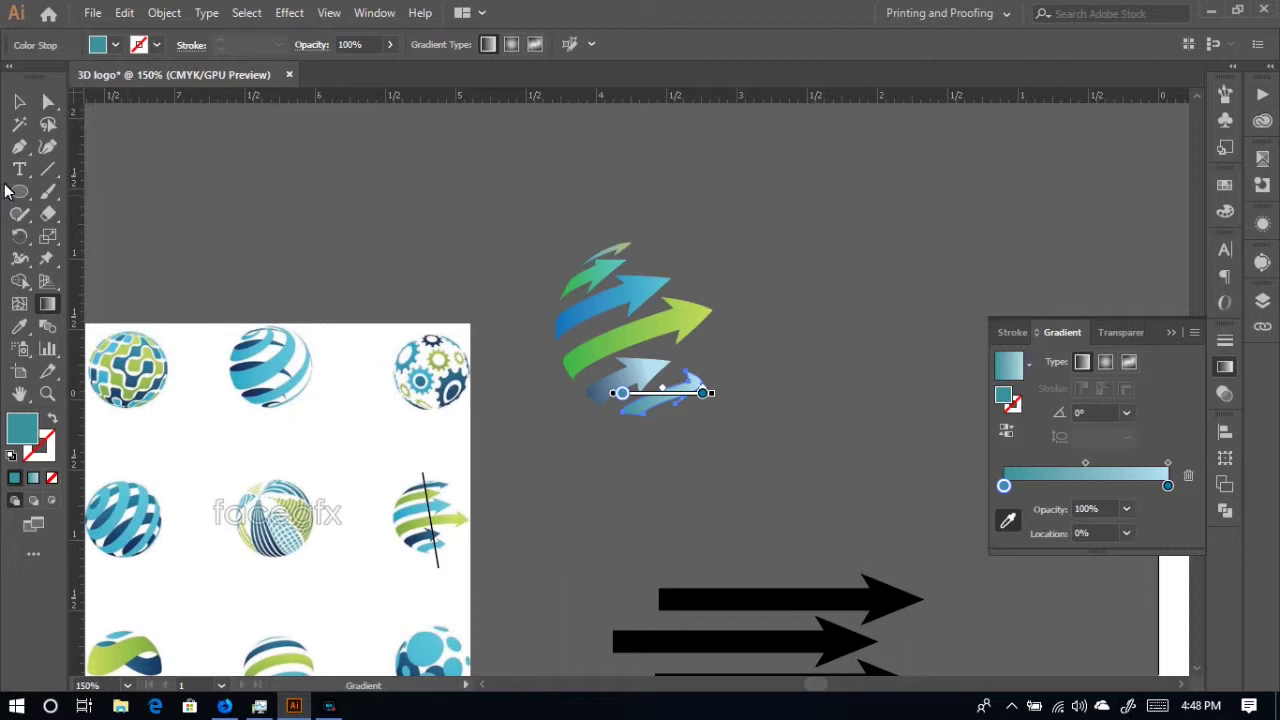
{"action": "left_click", "coordinate": [19, 101]}
{"action": "left_click", "coordinate": [338, 206]}
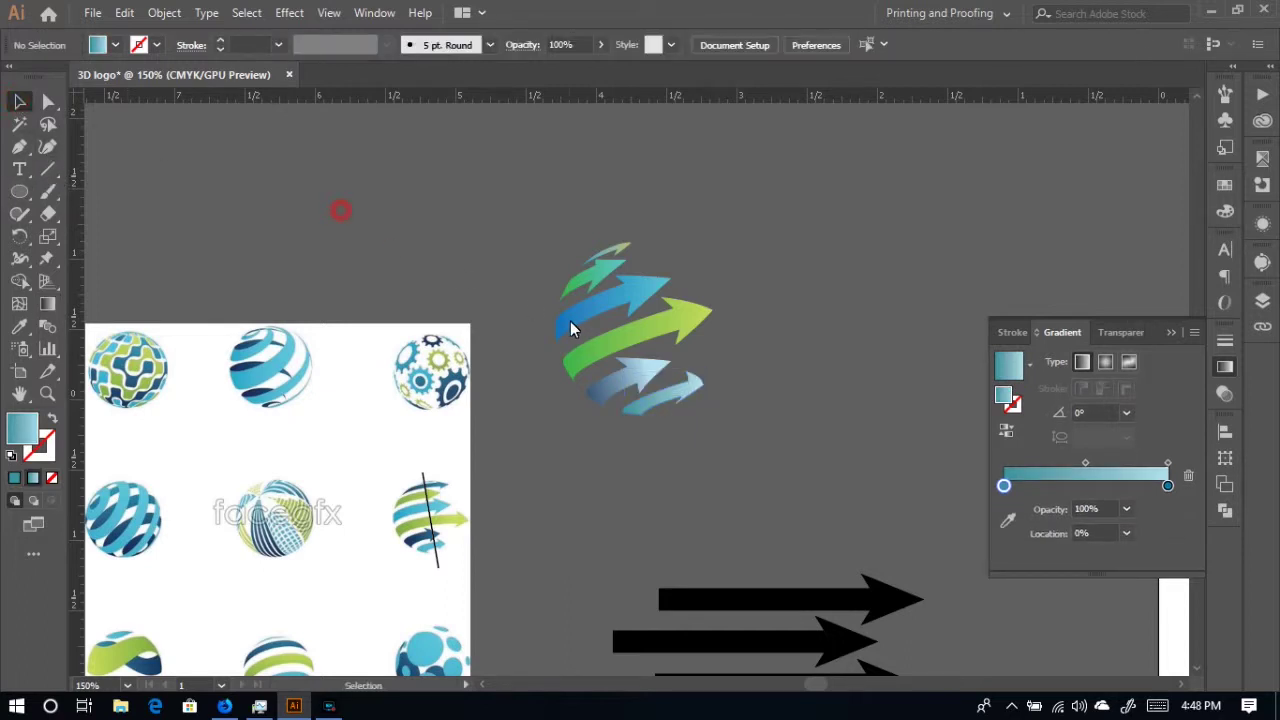
- Change the gradient end stop of the globe's fifth arrow to the medium blue swatch
{"action": "left_click", "coordinate": [646, 385]}
{"action": "double_click", "coordinate": [1168, 508]}
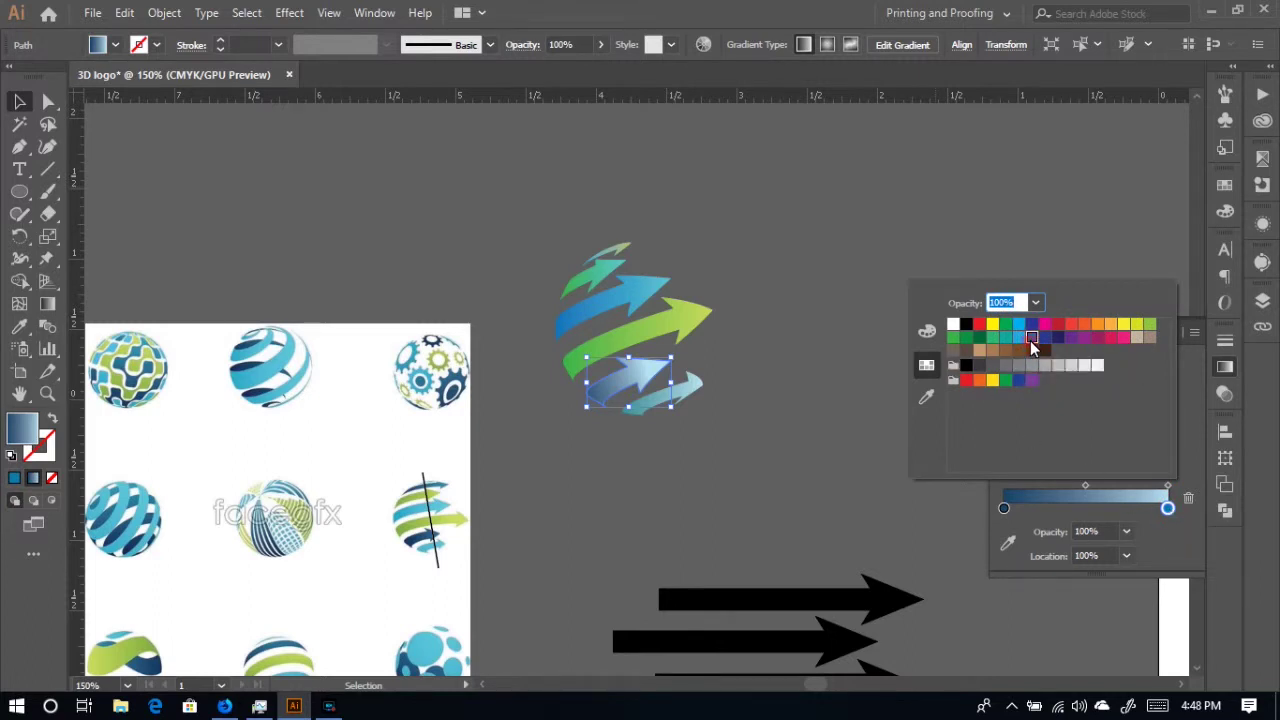
{"action": "left_click", "coordinate": [1174, 526]}
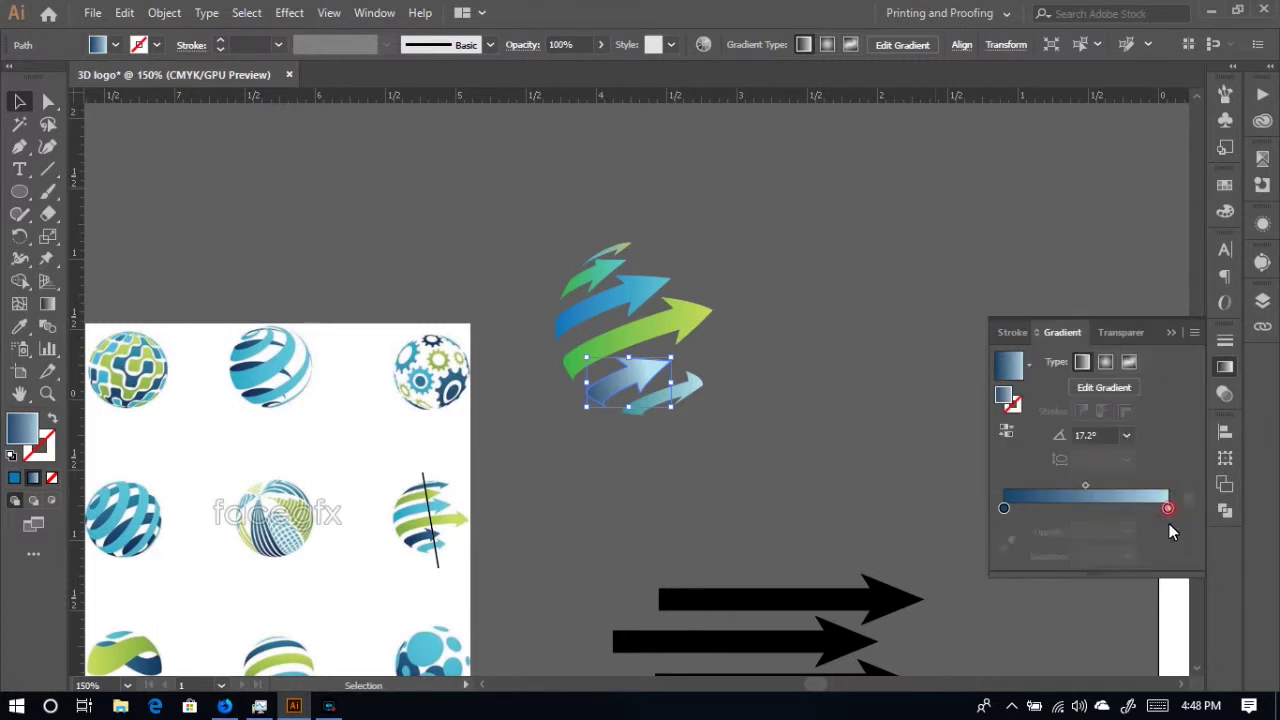
{"action": "left_click", "coordinate": [1168, 508]}
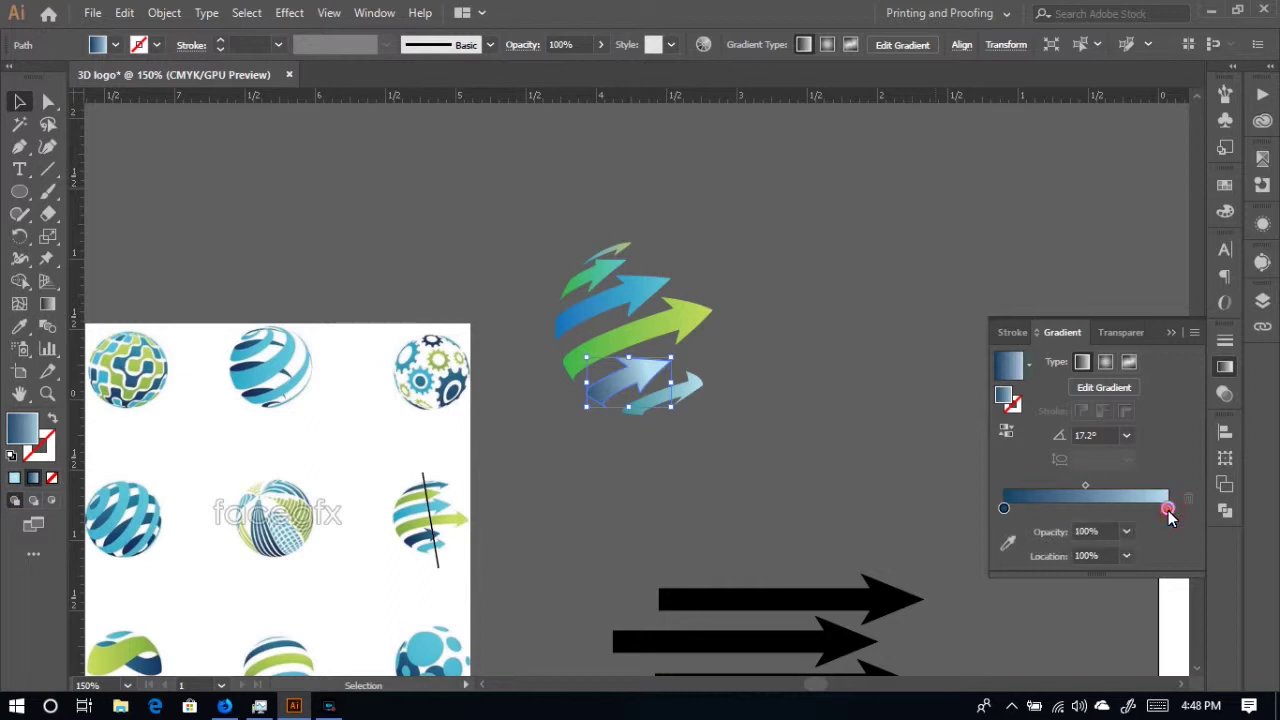
{"action": "double_click", "coordinate": [1168, 510]}
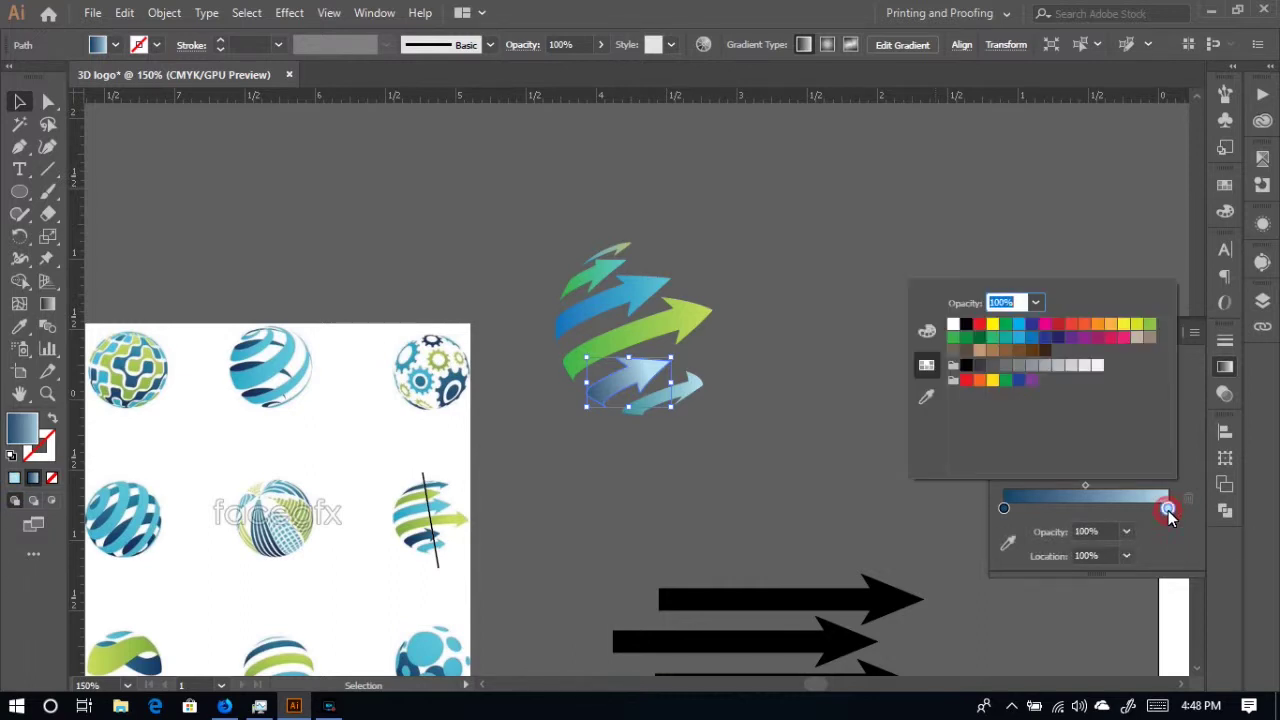
{"action": "left_click", "coordinate": [1031, 337]}
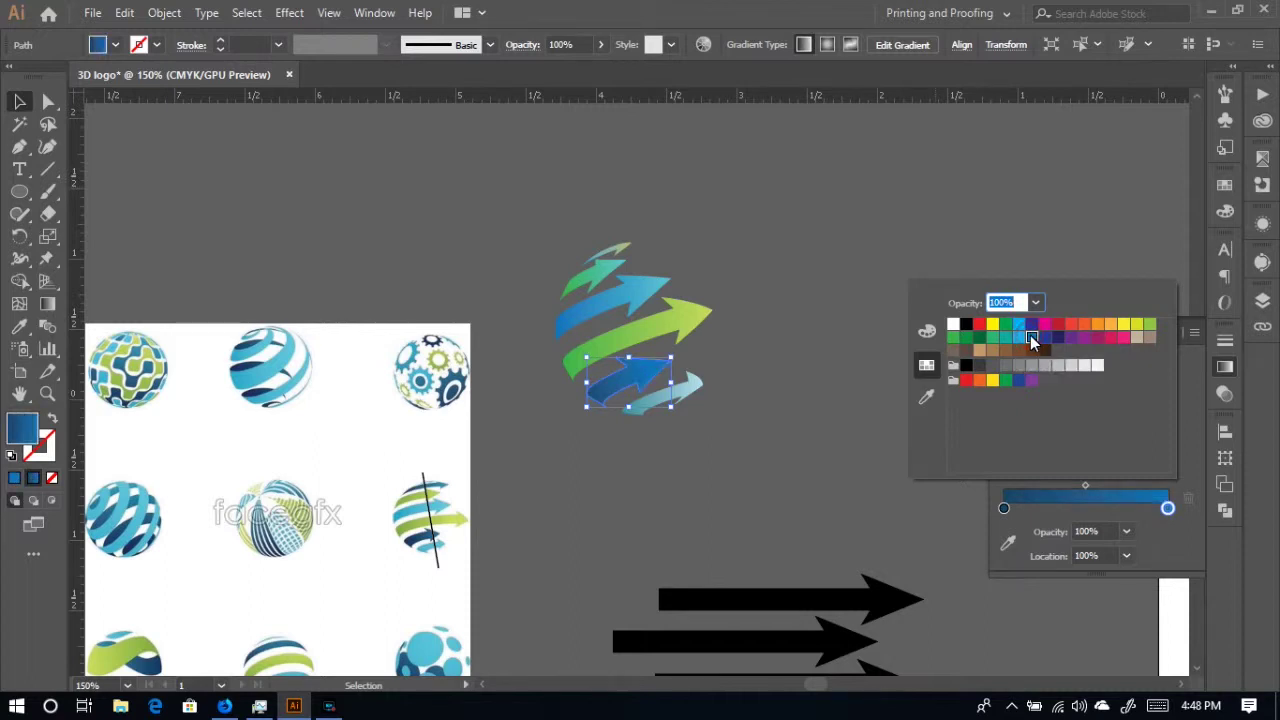
- Recolour the two smallest upper arrows of the globe, a green gradient on the lower one and blue on the topmost
{"action": "left_click", "coordinate": [178, 171]}
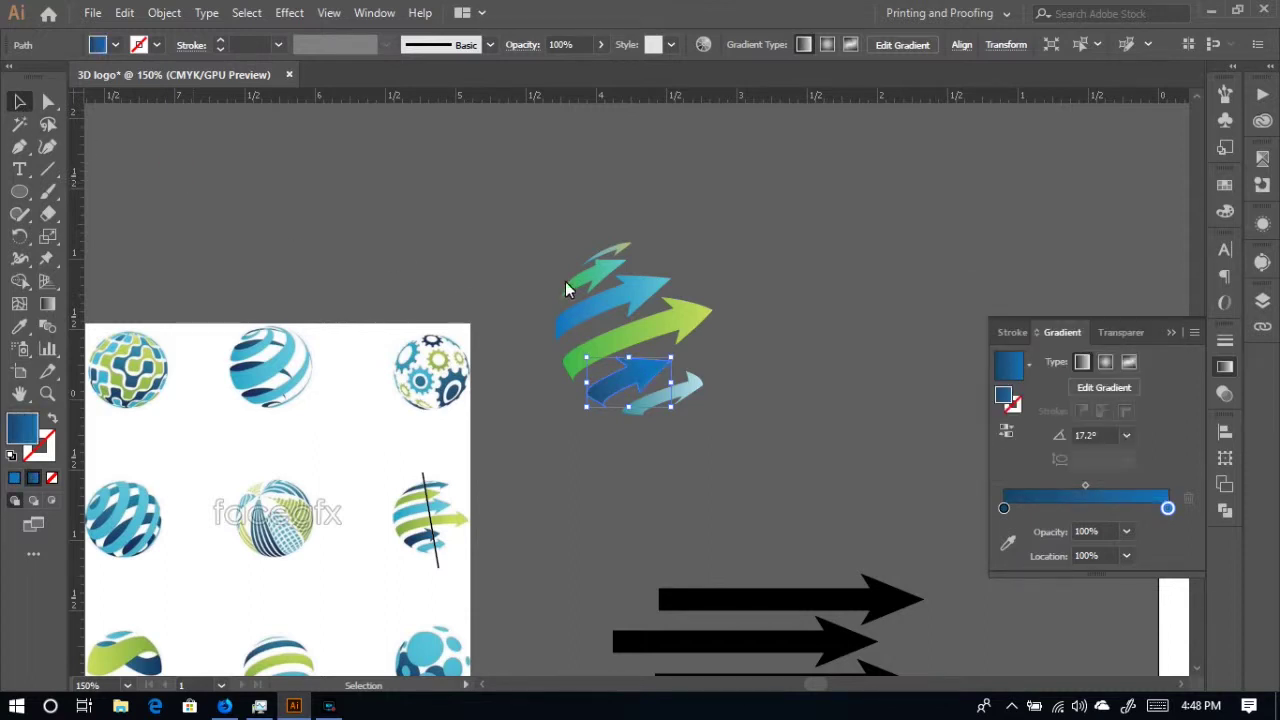
{"action": "left_click", "coordinate": [787, 371]}
{"action": "left_click", "coordinate": [600, 269]}
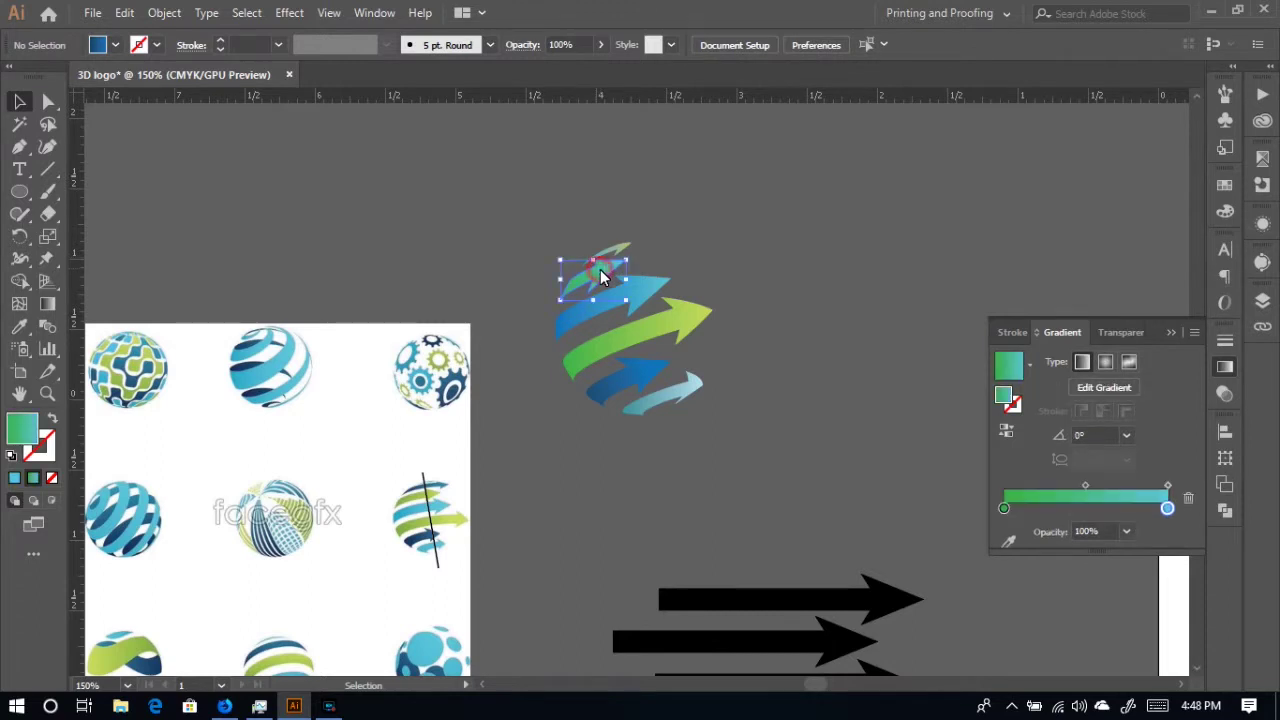
{"action": "left_click_drag", "start_coordinate": [1167, 508], "coordinate": [1170, 530]}
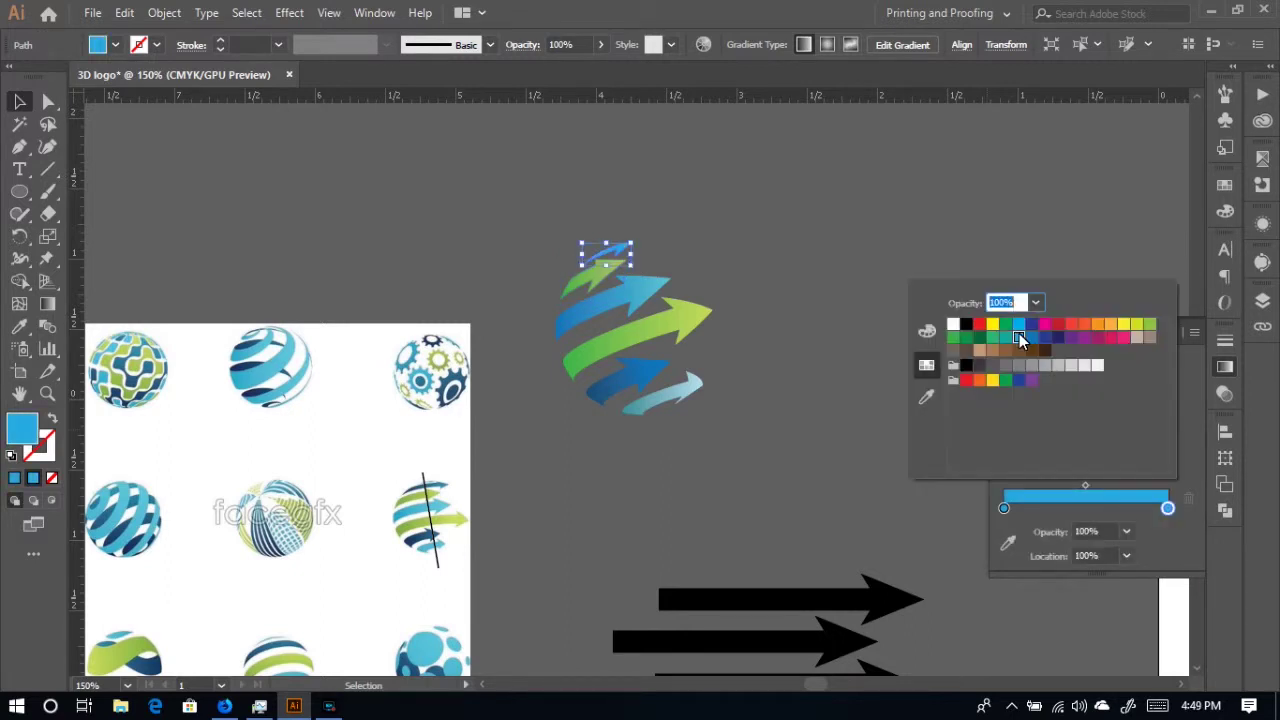
{"action": "left_click", "coordinate": [19, 101]}
{"action": "left_click", "coordinate": [232, 174]}
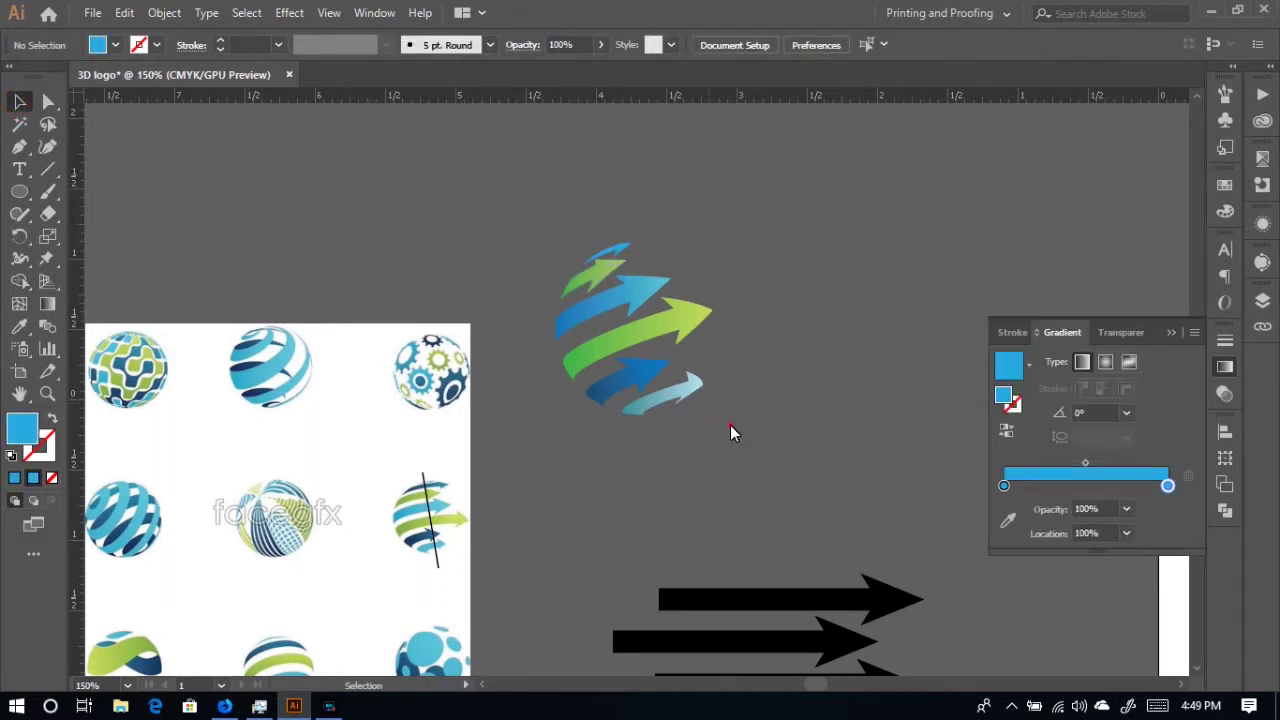
{"action": "left_click_drag", "start_coordinate": [557, 220], "coordinate": [574, 426]}
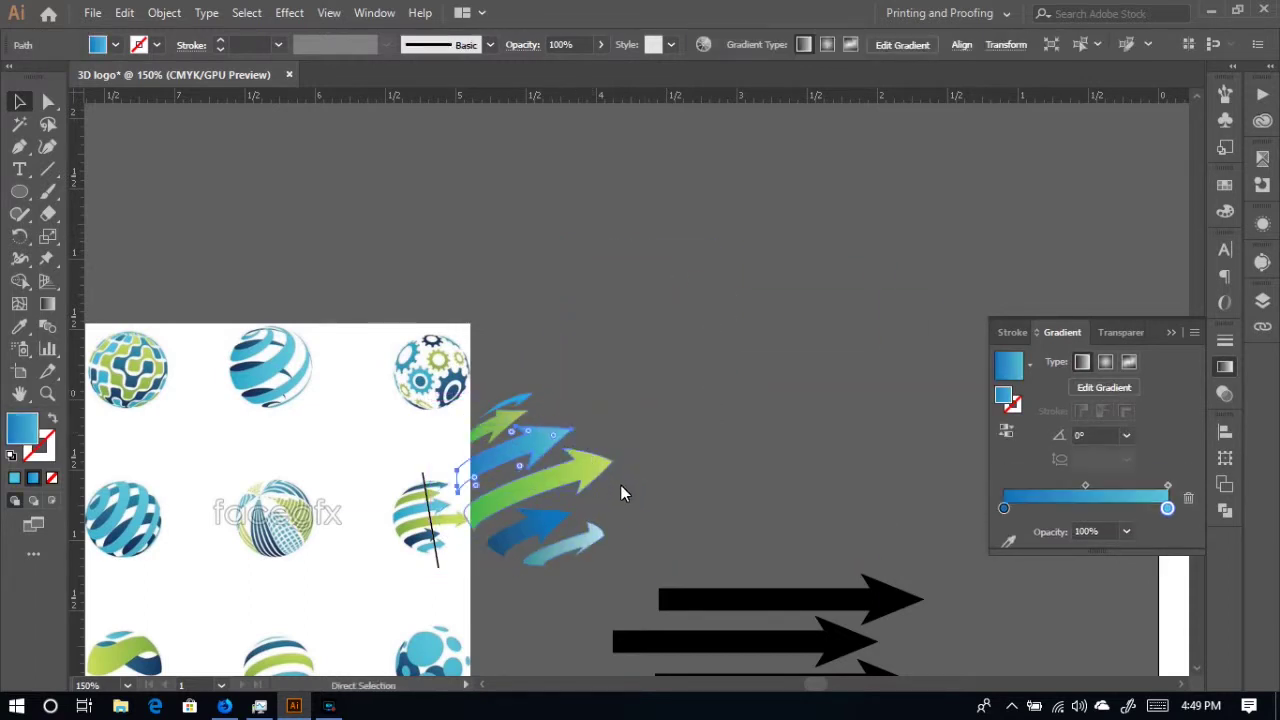
{"action": "left_click_drag", "start_coordinate": [612, 468], "coordinate": [522, 183]}
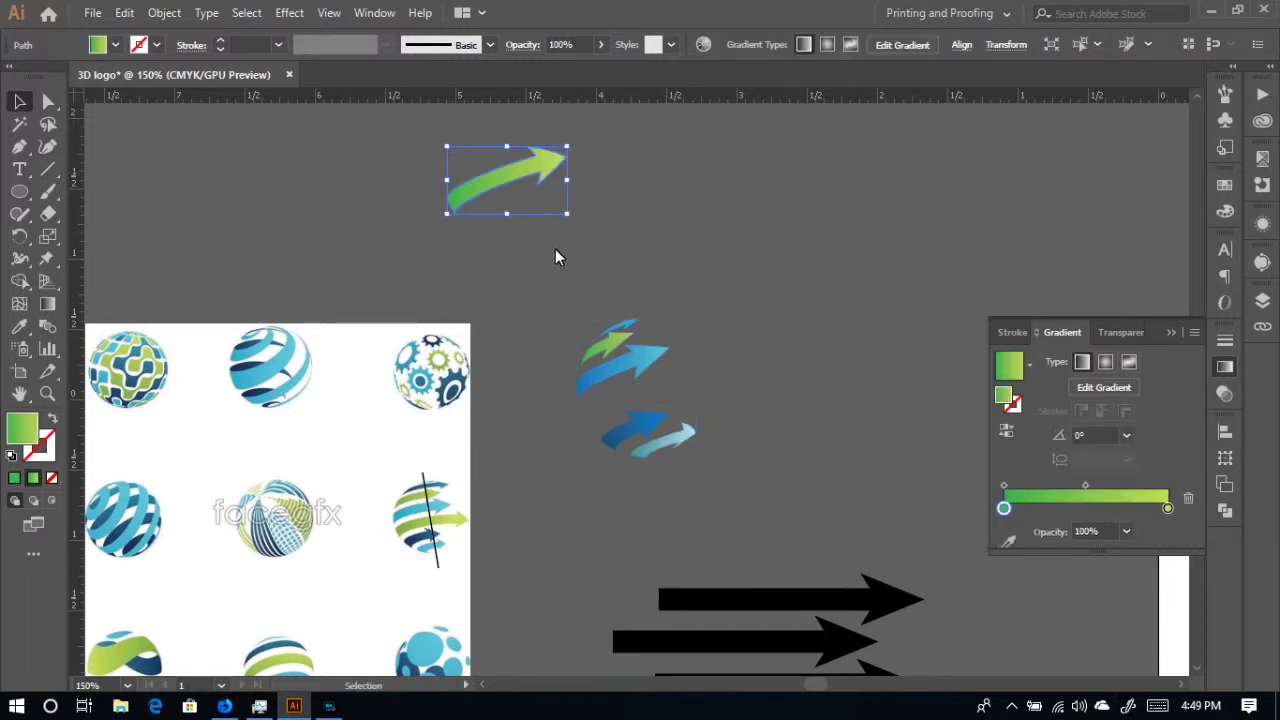
{"action": "key", "text": "ctrl+z"}
{"action": "key", "text": "ctrl+z"}
{"action": "key", "text": "ctrl+z"}
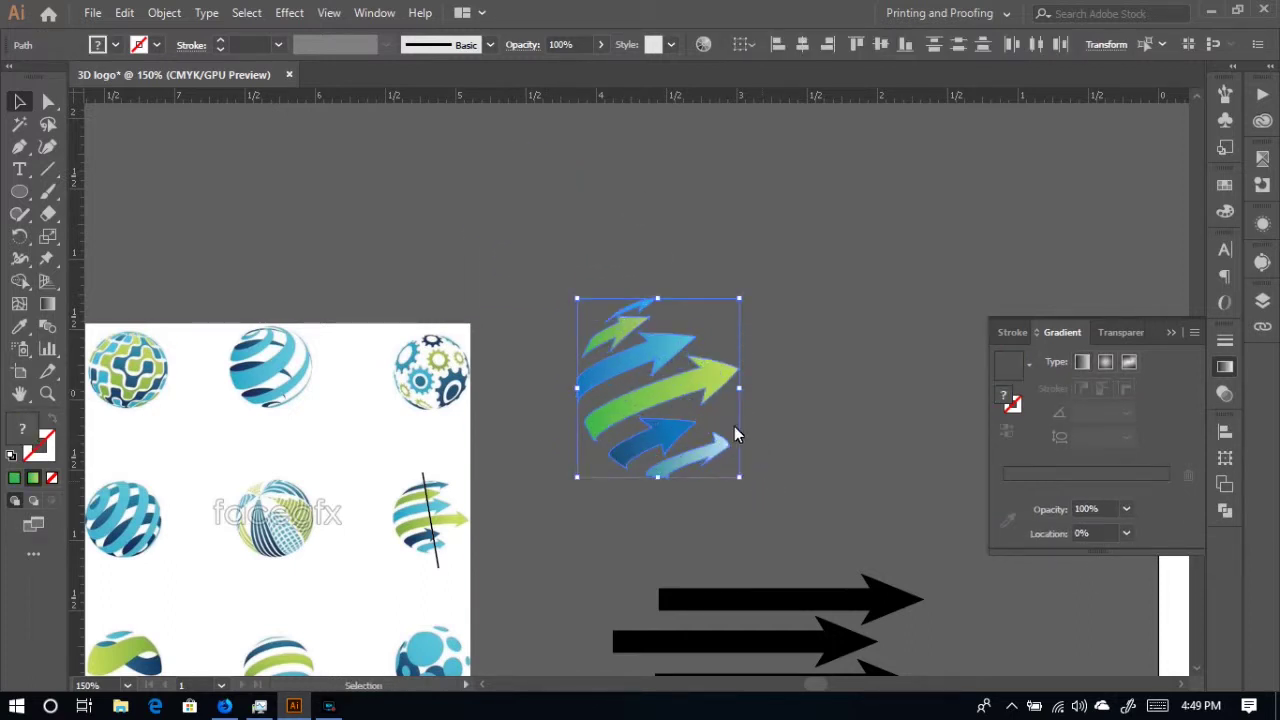
- Group the six globe arrows and move the group above the reference image
{"action": "right_click", "coordinate": [734, 428]}
{"action": "left_click", "coordinate": [771, 174]}
{"action": "left_click", "coordinate": [780, 356]}
{"action": "left_click_drag", "start_coordinate": [721, 365], "coordinate": [509, 130]}
{"action": "left_click", "coordinate": [618, 357]}
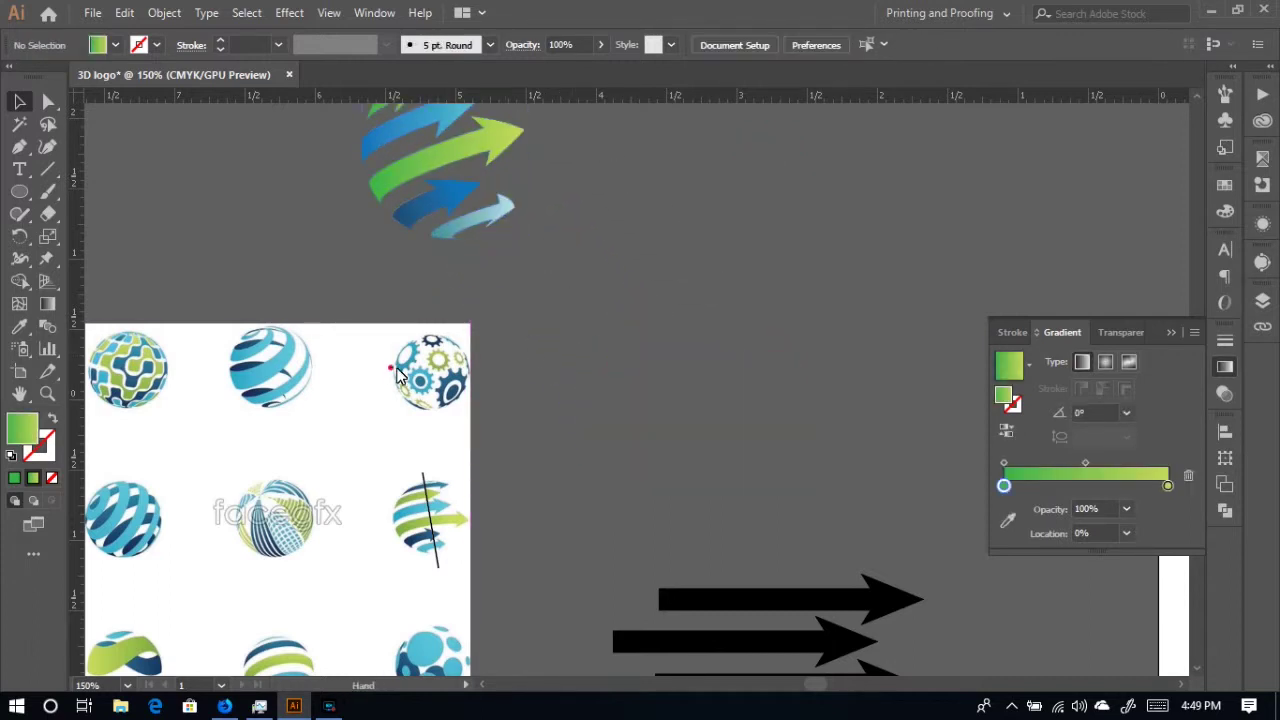
- Delete the six straight black arrows beside the reference image
{"action": "left_click_drag", "start_coordinate": [395, 372], "coordinate": [667, 283]}
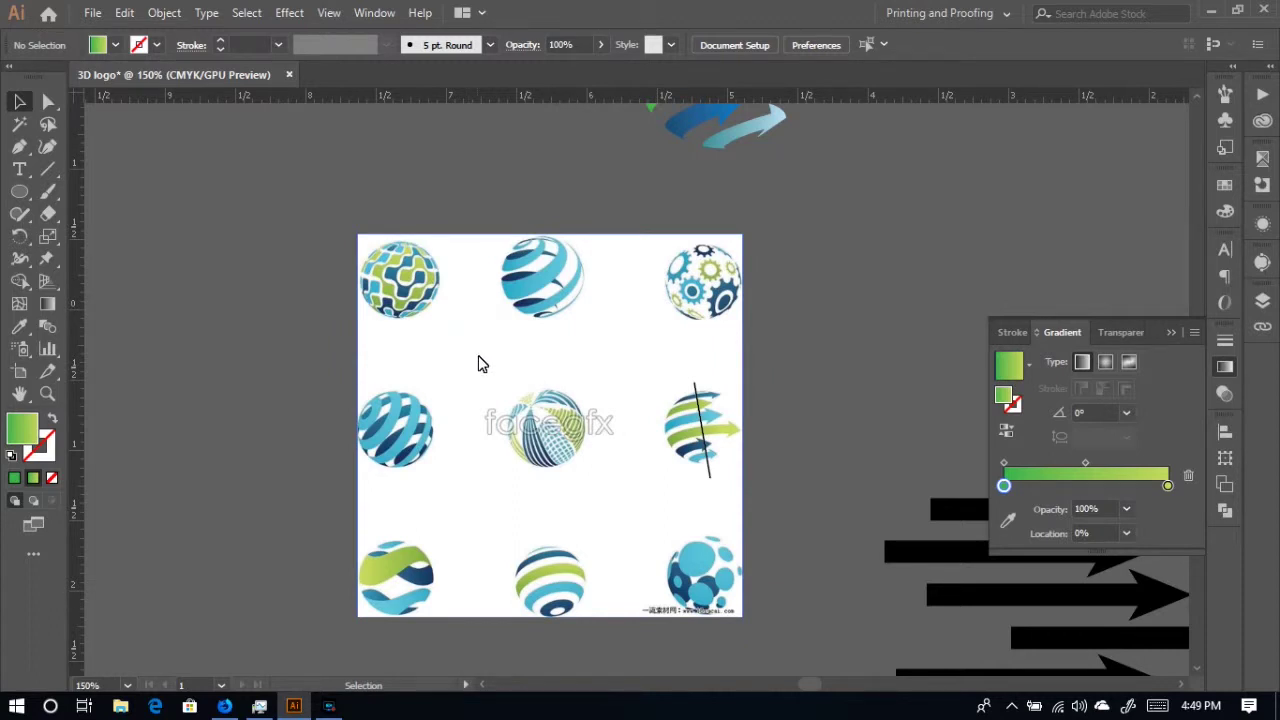
{"action": "scroll", "coordinate": [478, 364], "scroll_direction": "down", "scroll_amount": 3}
{"action": "left_click_drag", "start_coordinate": [478, 364], "coordinate": [143, 327]}
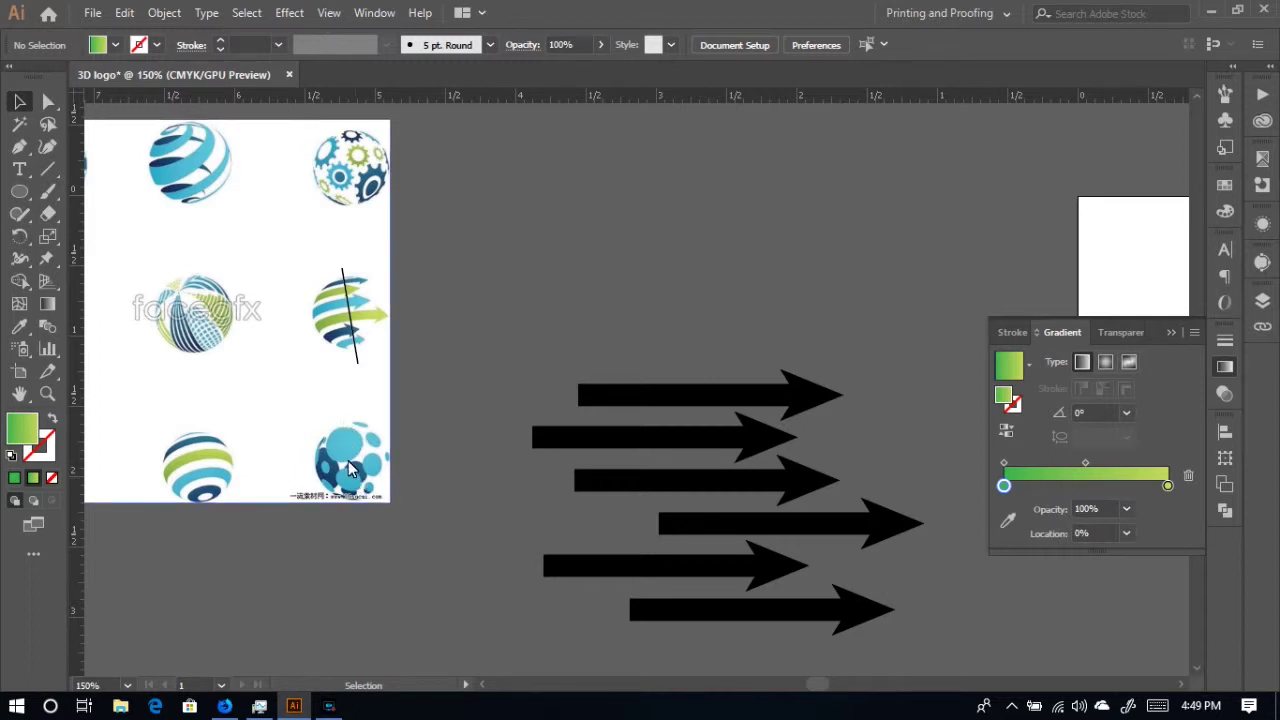
{"action": "scroll", "coordinate": [365, 426], "scroll_direction": "up", "scroll_amount": 1}
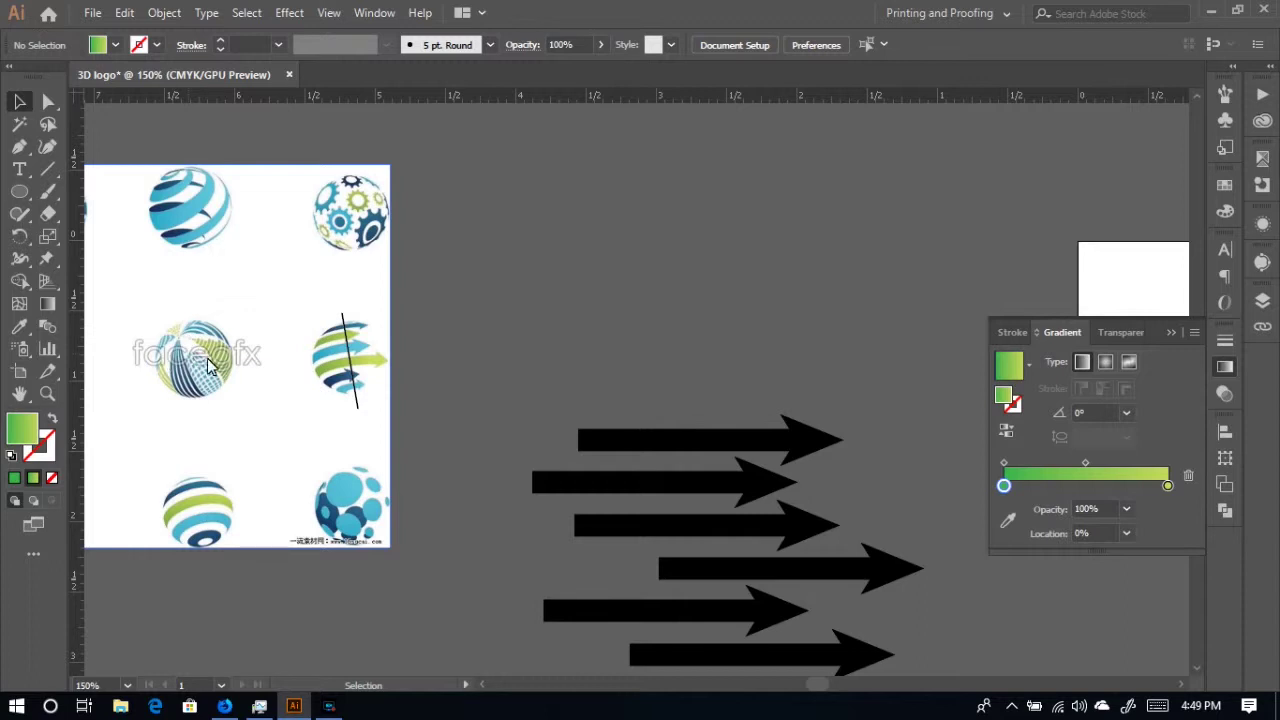
{"action": "scroll", "coordinate": [340, 386], "scroll_direction": "up", "scroll_amount": 5}
{"action": "scroll", "coordinate": [345, 385], "scroll_direction": "down", "scroll_amount": 3}
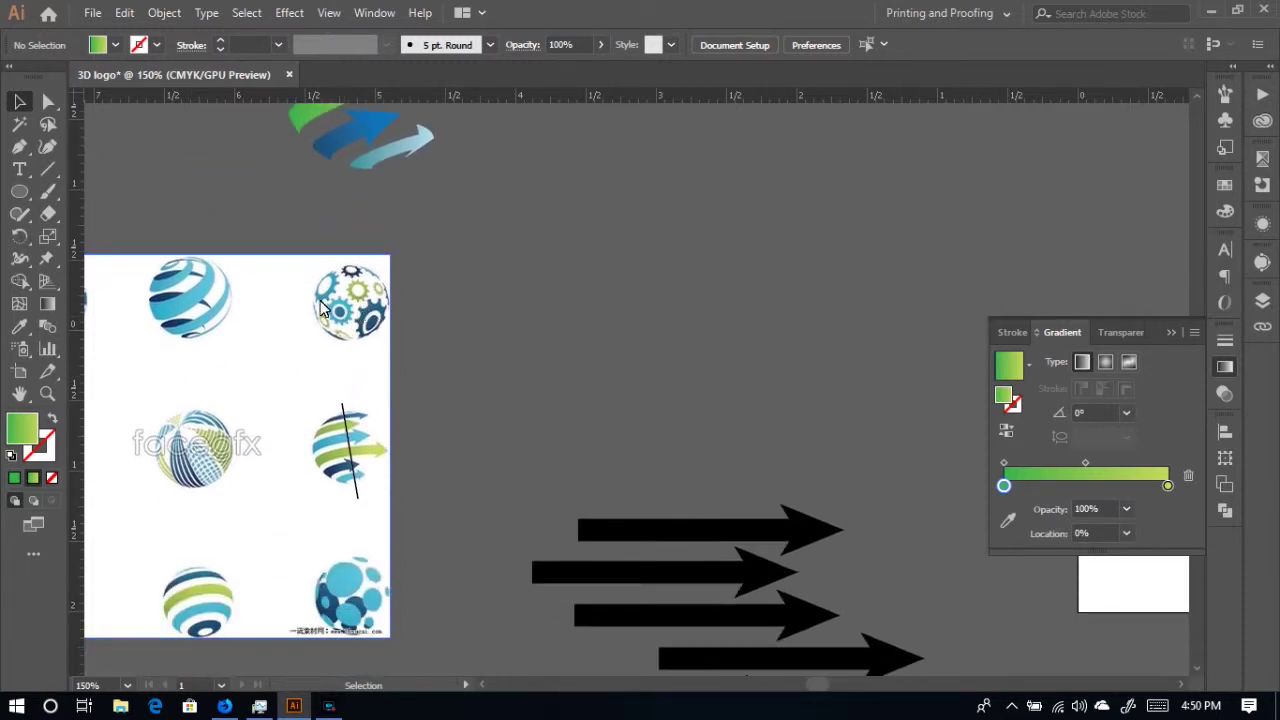
{"action": "scroll", "coordinate": [618, 458], "scroll_direction": "down", "scroll_amount": 3}
{"action": "left_click_drag", "start_coordinate": [728, 693], "coordinate": [737, 648]}
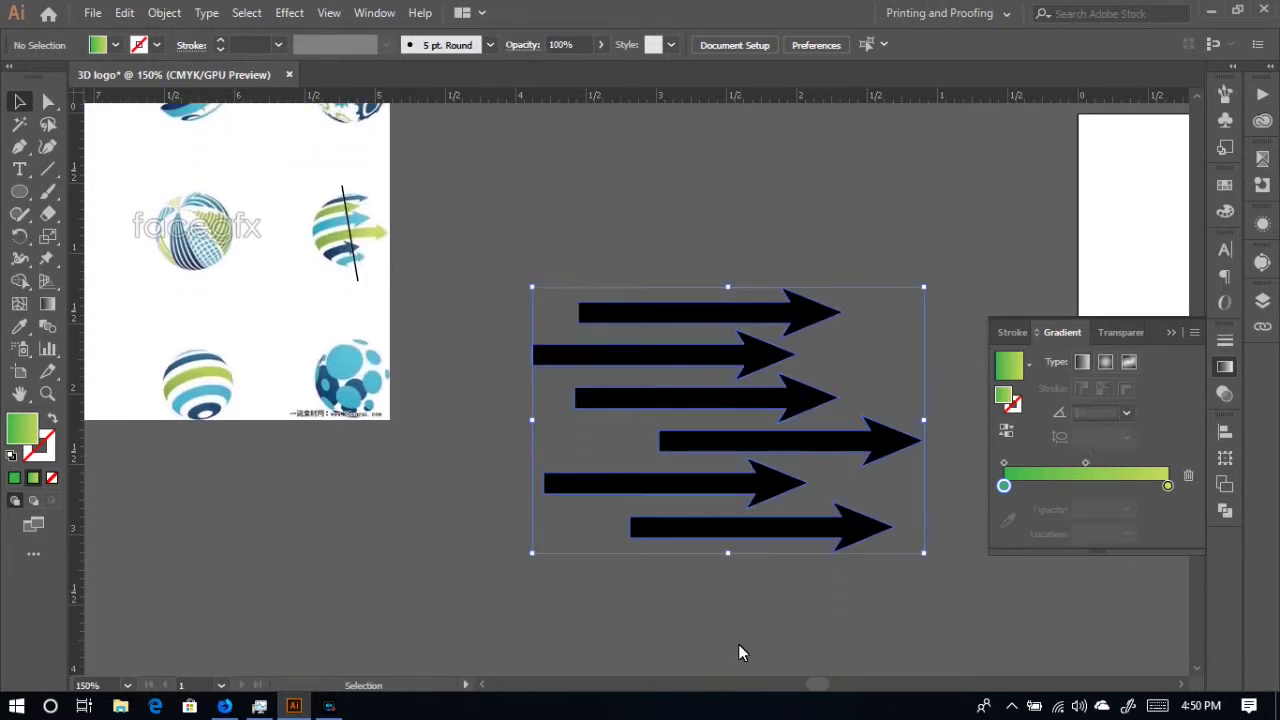
{"action": "key", "text": "Delete"}
- Draw a large black circle with the Ellipse tool in the empty area beside the reference image
{"action": "scroll", "coordinate": [454, 401], "scroll_direction": "up", "scroll_amount": 3}
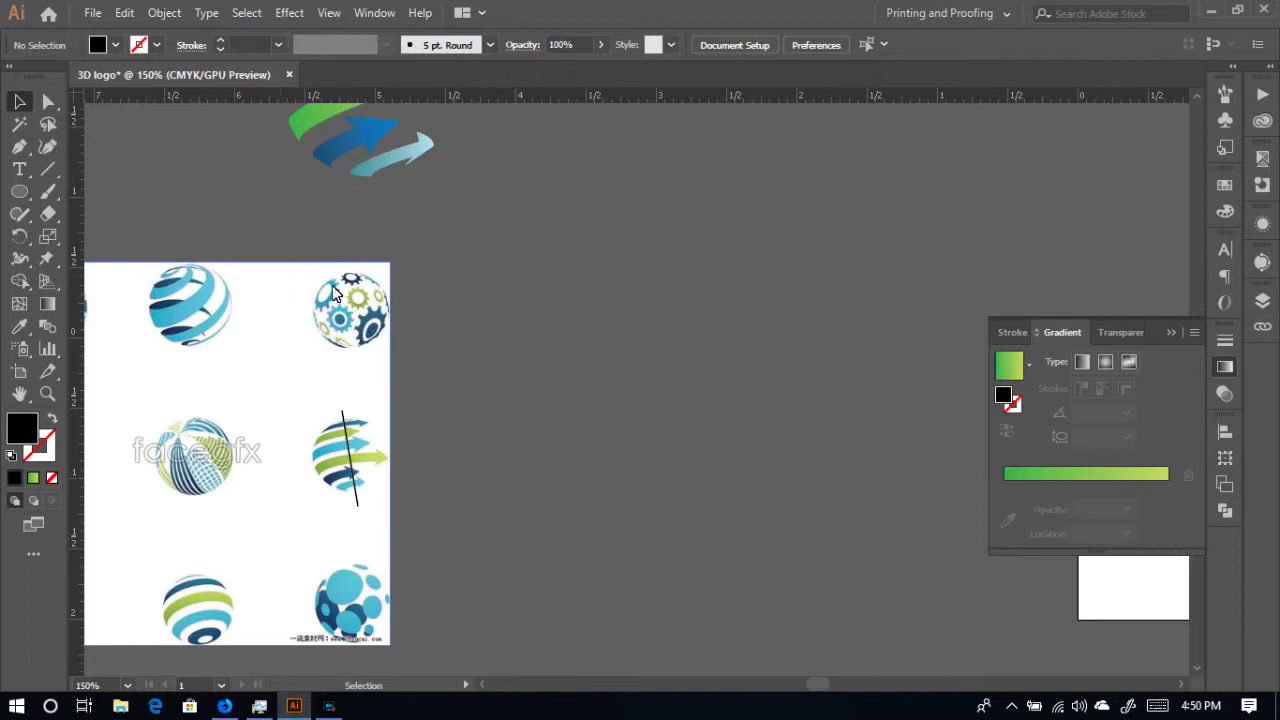
{"action": "left_click", "coordinate": [20, 191]}
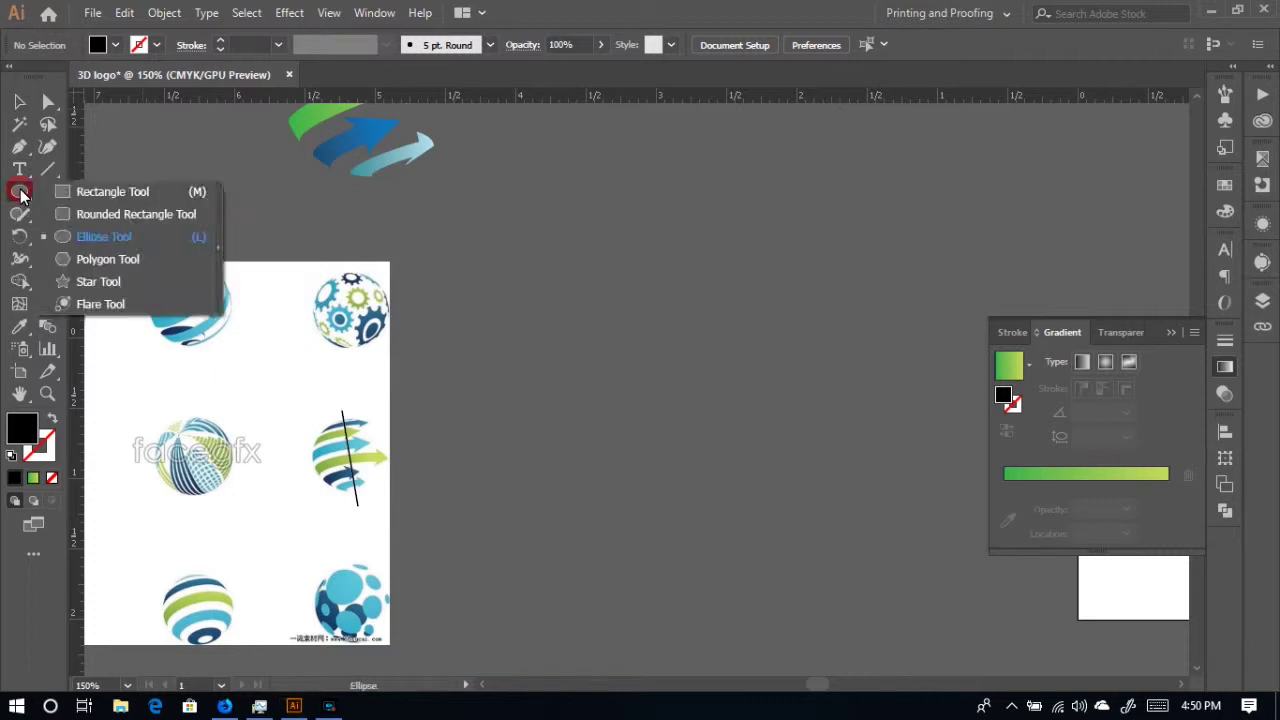
{"action": "left_click", "coordinate": [86, 236]}
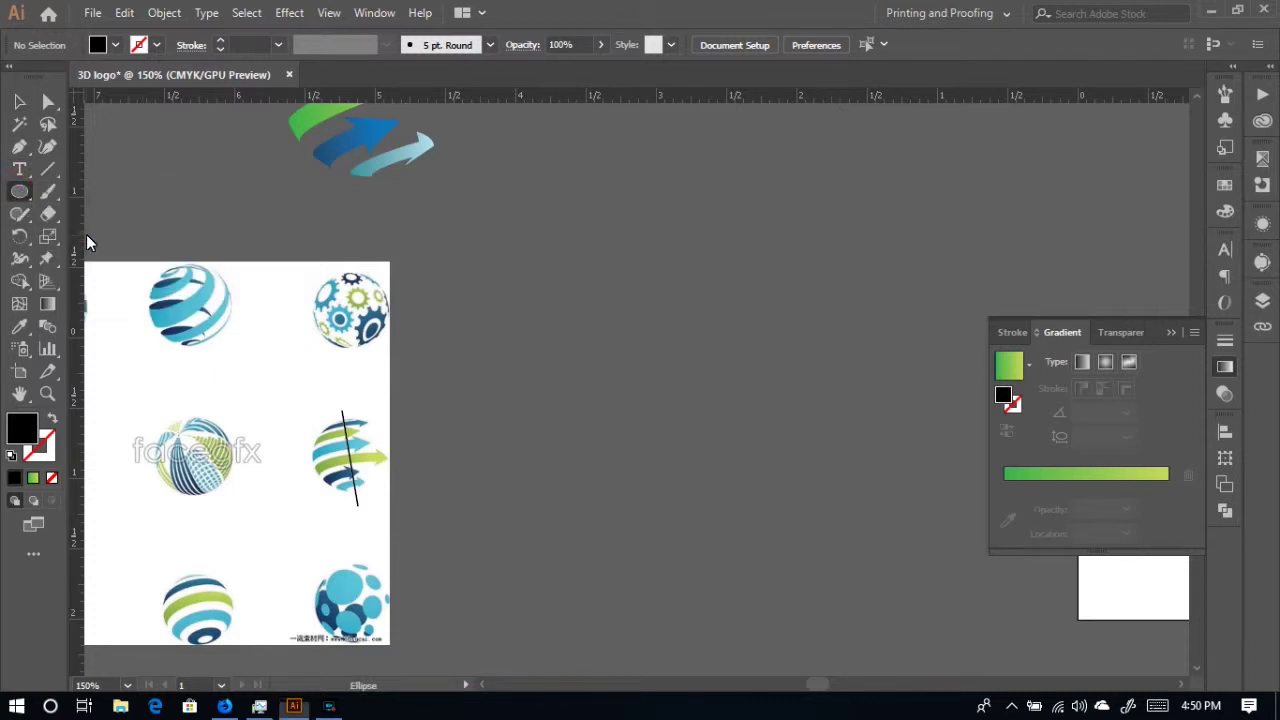
{"action": "left_click_drag", "start_coordinate": [549, 236], "coordinate": [727, 438]}
{"action": "left_click", "coordinate": [19, 101]}
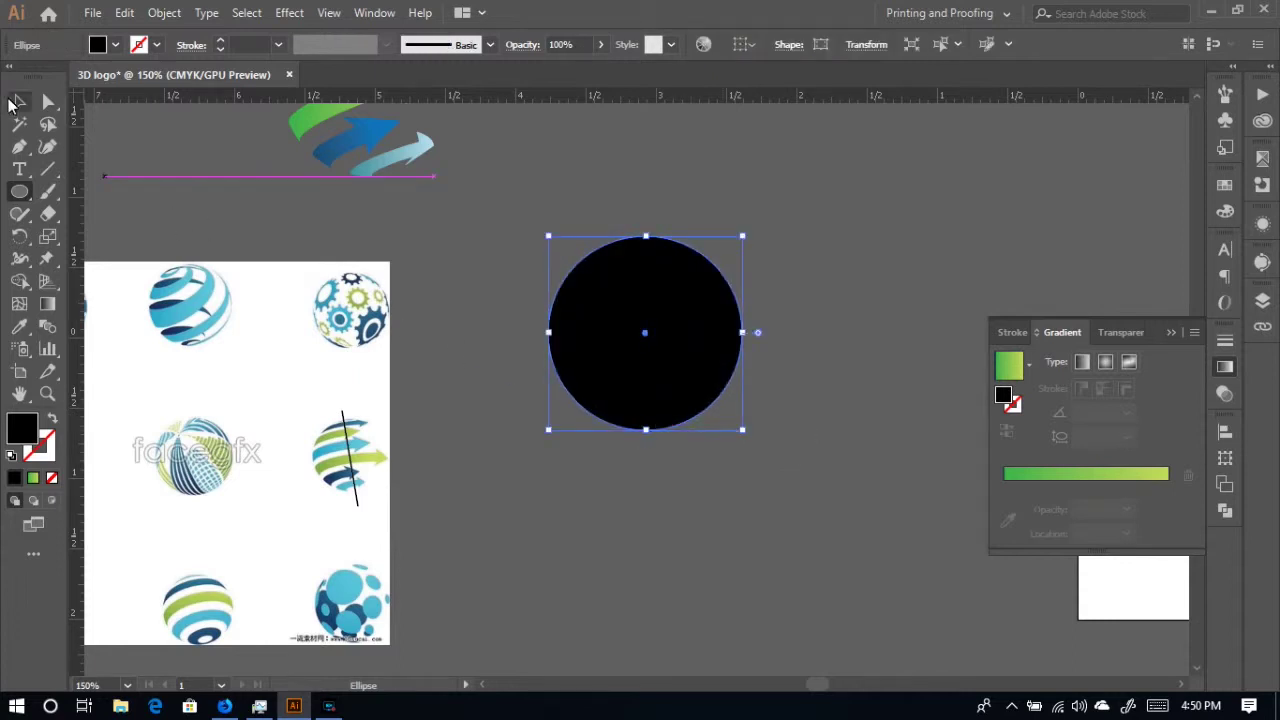
- Duplicate the black circle, shrink the copy to a small circle and place it on the large circle's upper-left edge
{"action": "left_click_drag", "start_coordinate": [666, 347], "coordinate": [642, 221]}
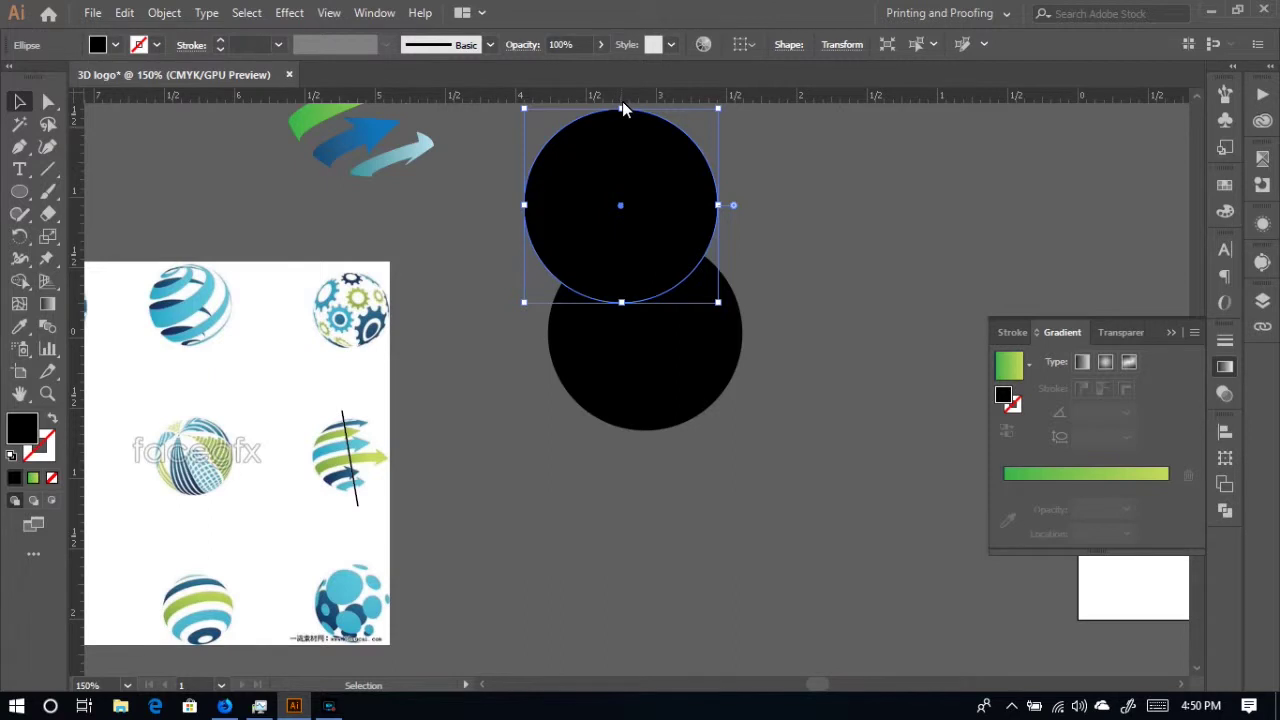
{"action": "left_click_drag", "start_coordinate": [622, 104], "coordinate": [607, 240]}
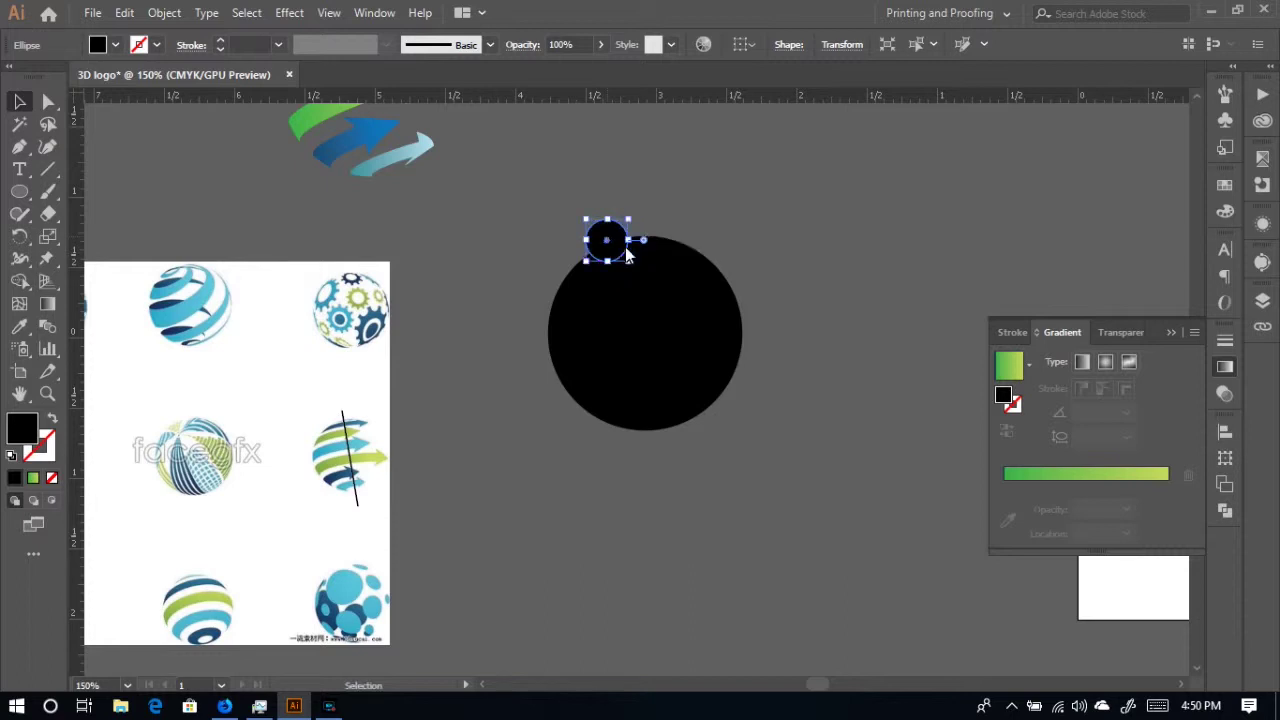
{"action": "left_click", "coordinate": [632, 243]}
{"action": "left_click", "coordinate": [622, 227]}
- Rotate a copy of the small circle about the large circle's centre by about -36.5°
{"action": "key", "text": "r"}
{"action": "left_click_drag", "start_coordinate": [650, 333], "coordinate": [644, 349]}
{"action": "left_click_drag", "start_coordinate": [607, 245], "coordinate": [627, 309]}
{"action": "left_click_drag", "start_coordinate": [612, 245], "coordinate": [612, 245]}
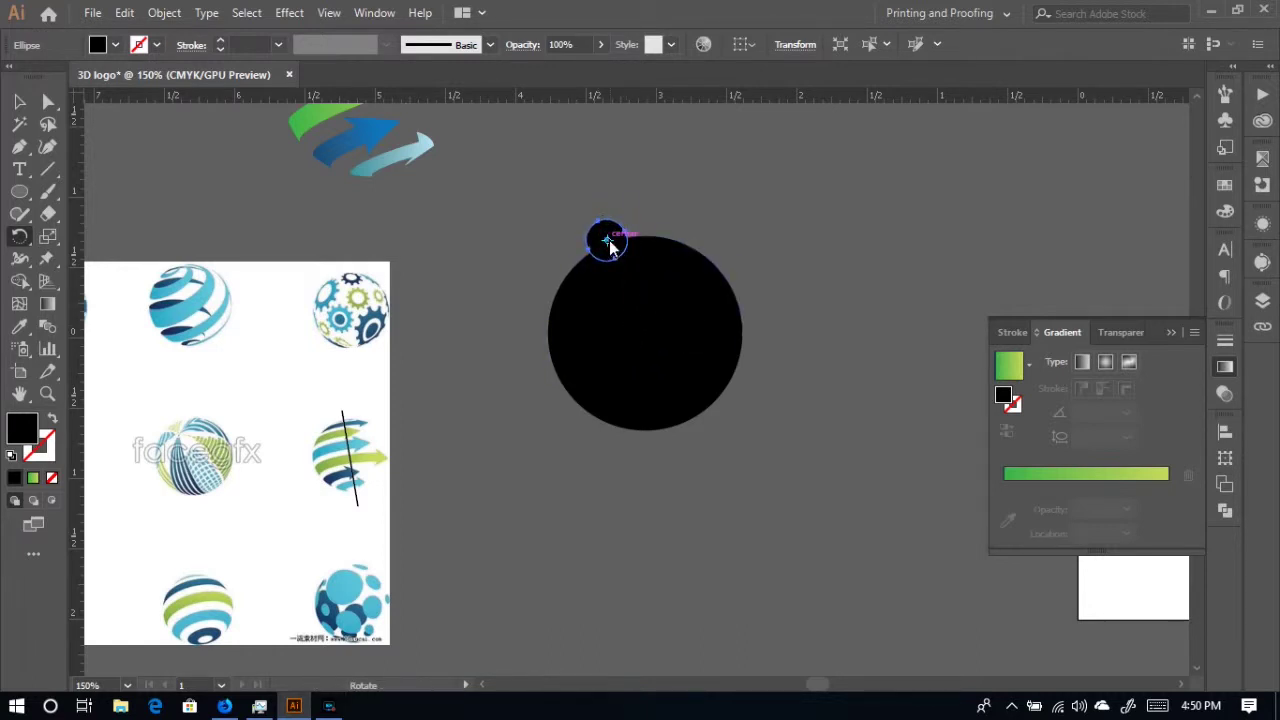
{"action": "left_click", "coordinate": [646, 332]}
{"action": "left_click_drag", "start_coordinate": [607, 240], "coordinate": [675, 262]}
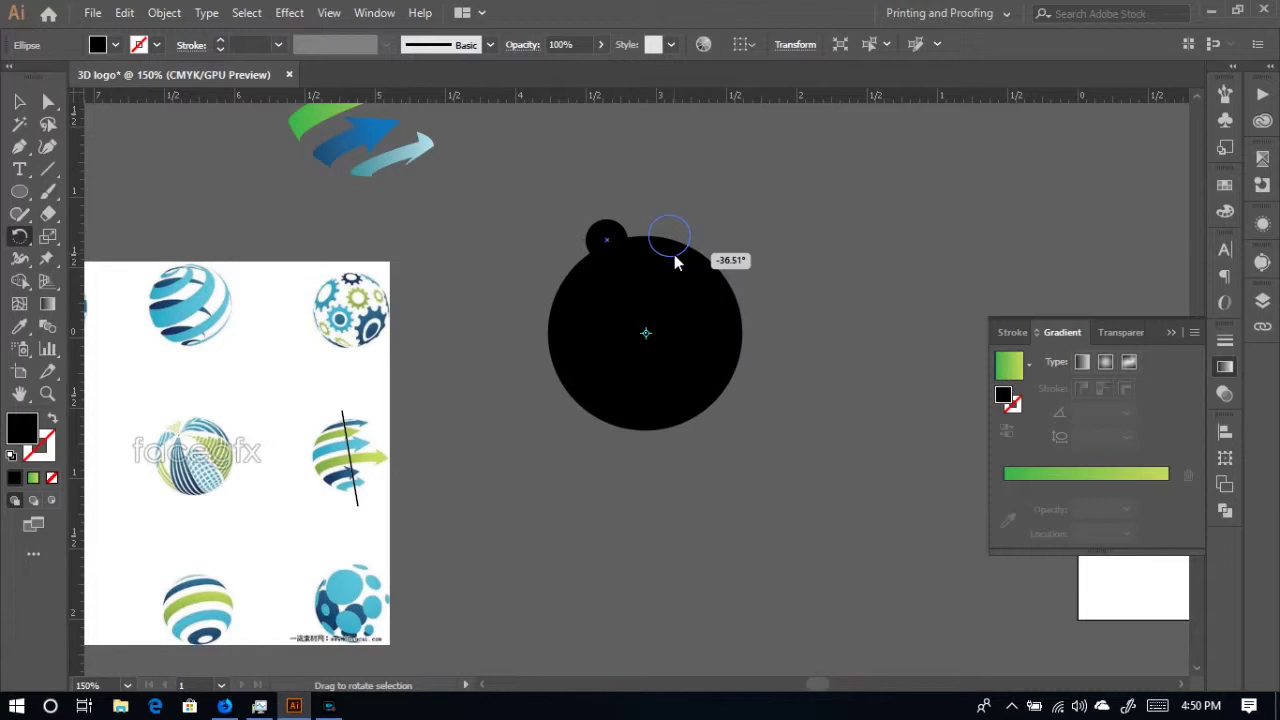
{"action": "left_click_drag", "start_coordinate": [675, 262], "coordinate": [676, 262]}
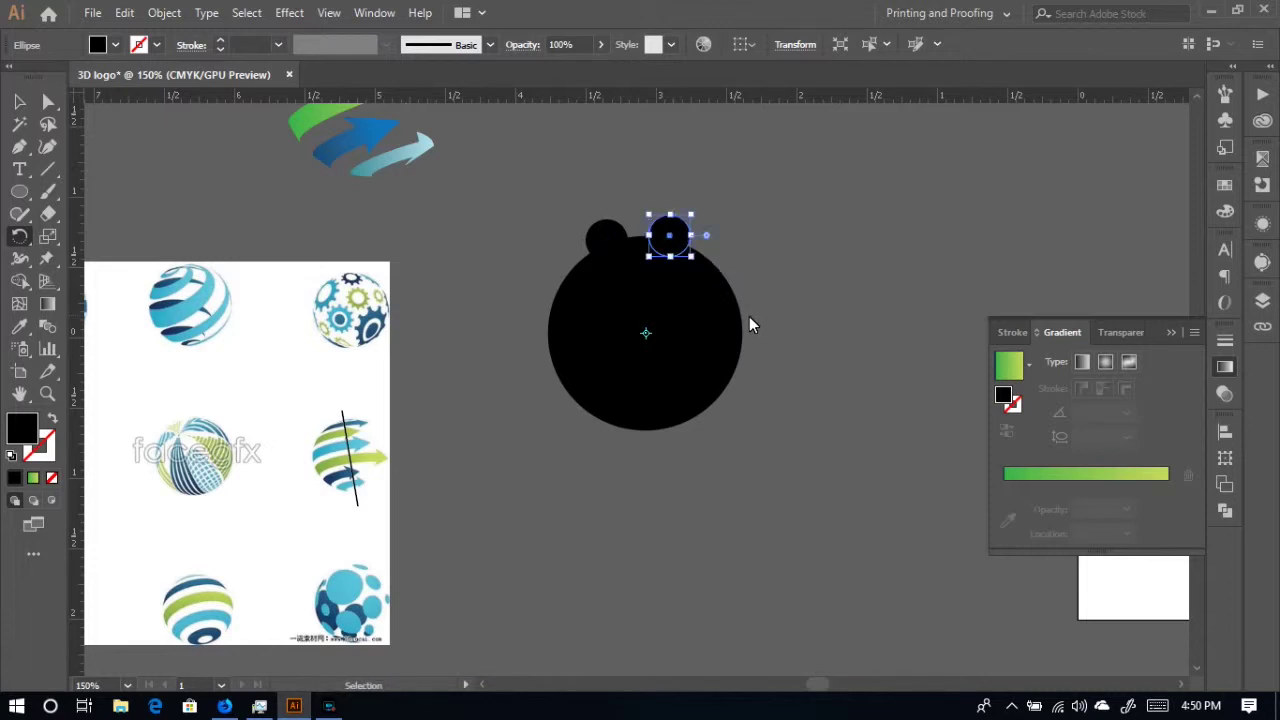
- Repeat the rotated copy eight times around the large circle and rotate the last copy slightly to even out its spacing
{"action": "key", "text": "ctrl+d"}
{"action": "key", "text": "ctrl+d"}
{"action": "key", "text": "ctrl+d"}
{"action": "key", "text": "ctrl+d"}
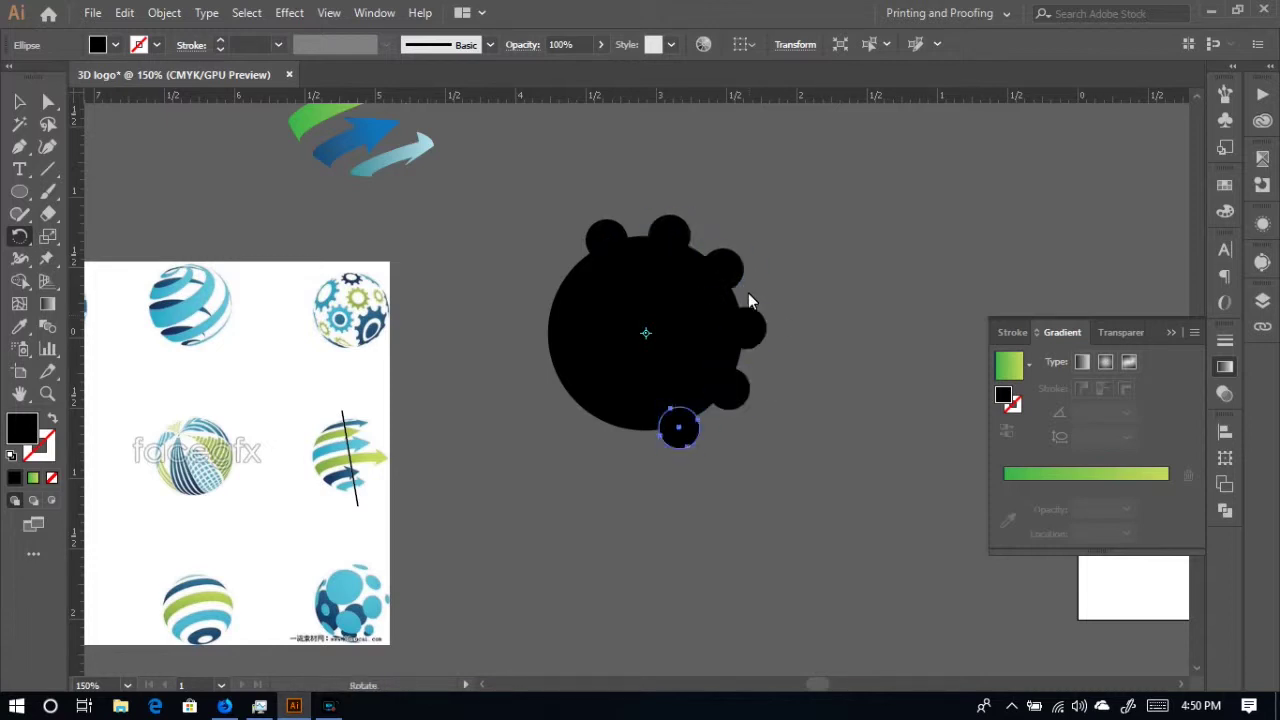
{"action": "key", "text": "ctrl+d"}
{"action": "key", "text": "ctrl+d"}
{"action": "key", "text": "ctrl+d"}
{"action": "key", "text": "ctrl+d"}
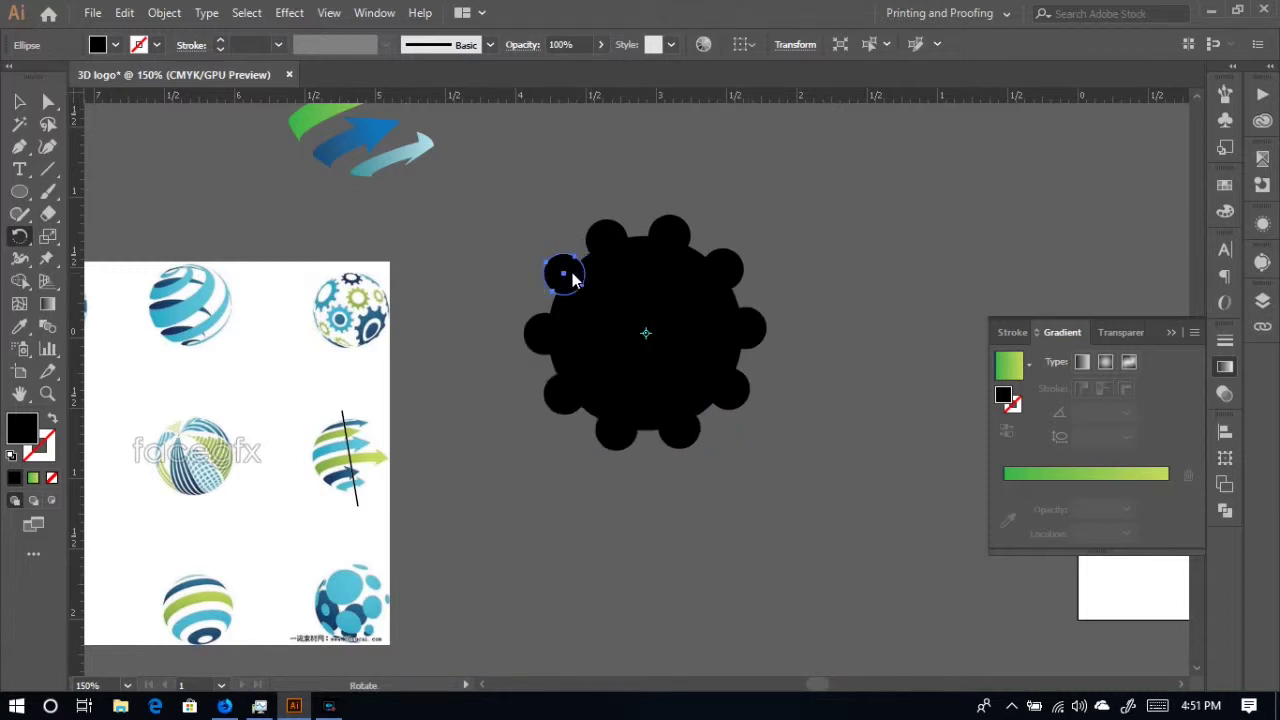
{"action": "left_click_drag", "start_coordinate": [566, 280], "coordinate": [468, 312]}
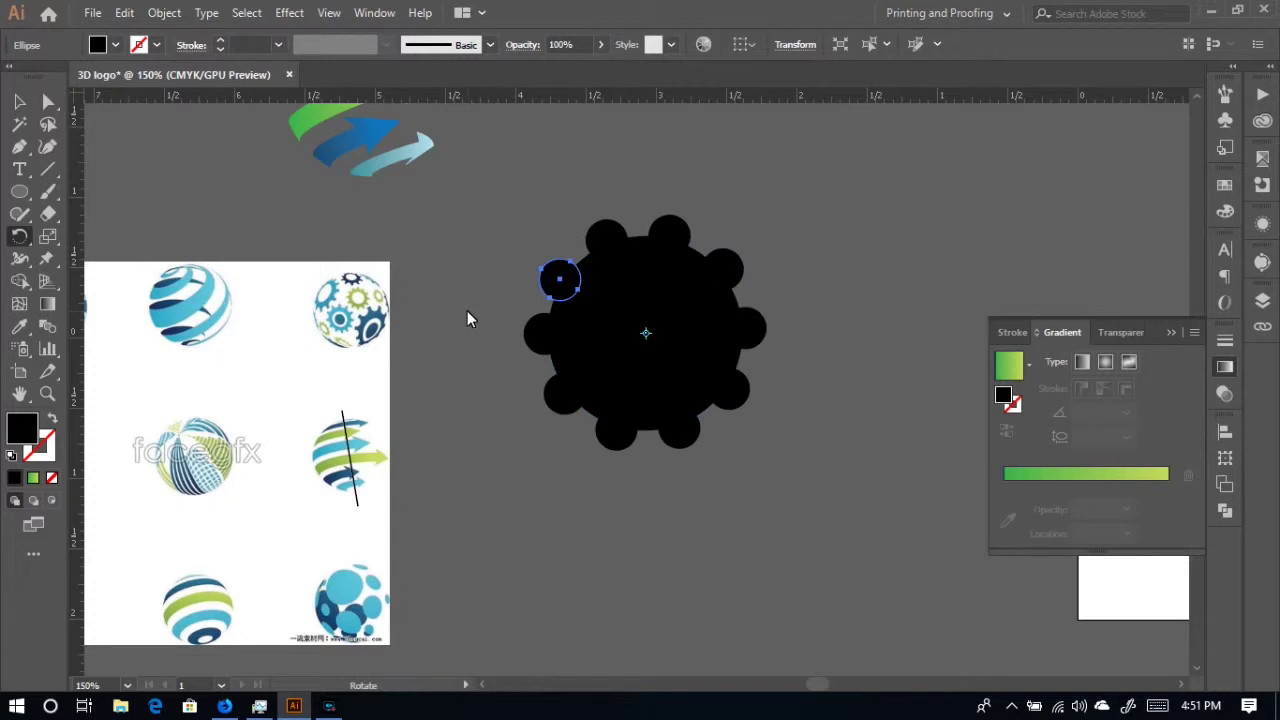
{"action": "left_click", "coordinate": [19, 102]}
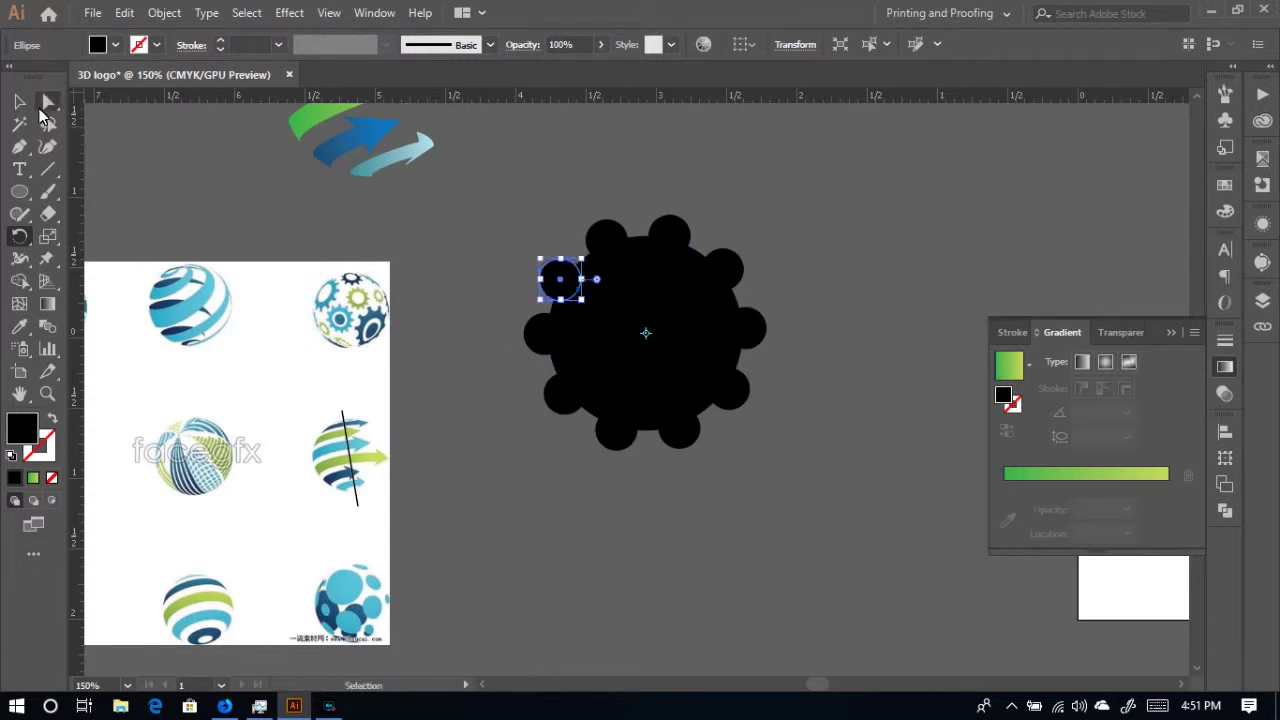
{"action": "left_click", "coordinate": [744, 479]}
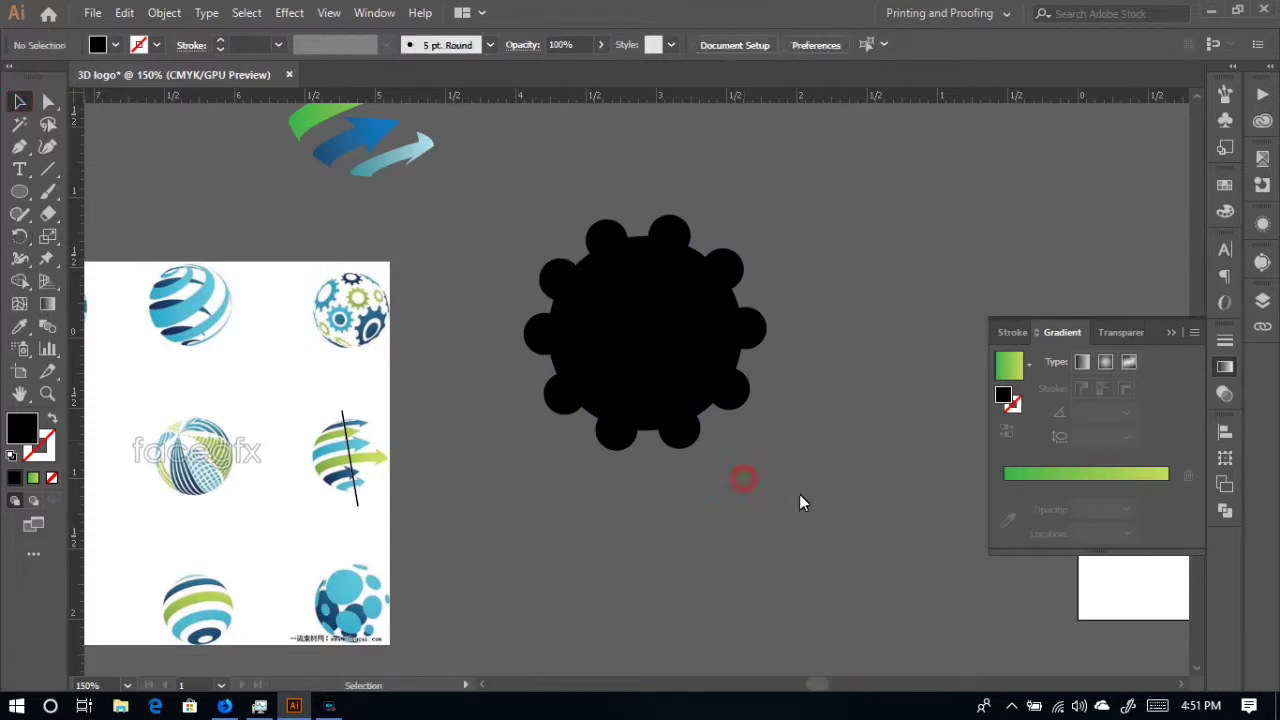
- Combine the large circle and all the small edge circles with the Pathfinder Exclude operation
{"action": "left_click_drag", "start_coordinate": [516, 195], "coordinate": [1057, 455]}
{"action": "left_click", "coordinate": [1226, 512]}
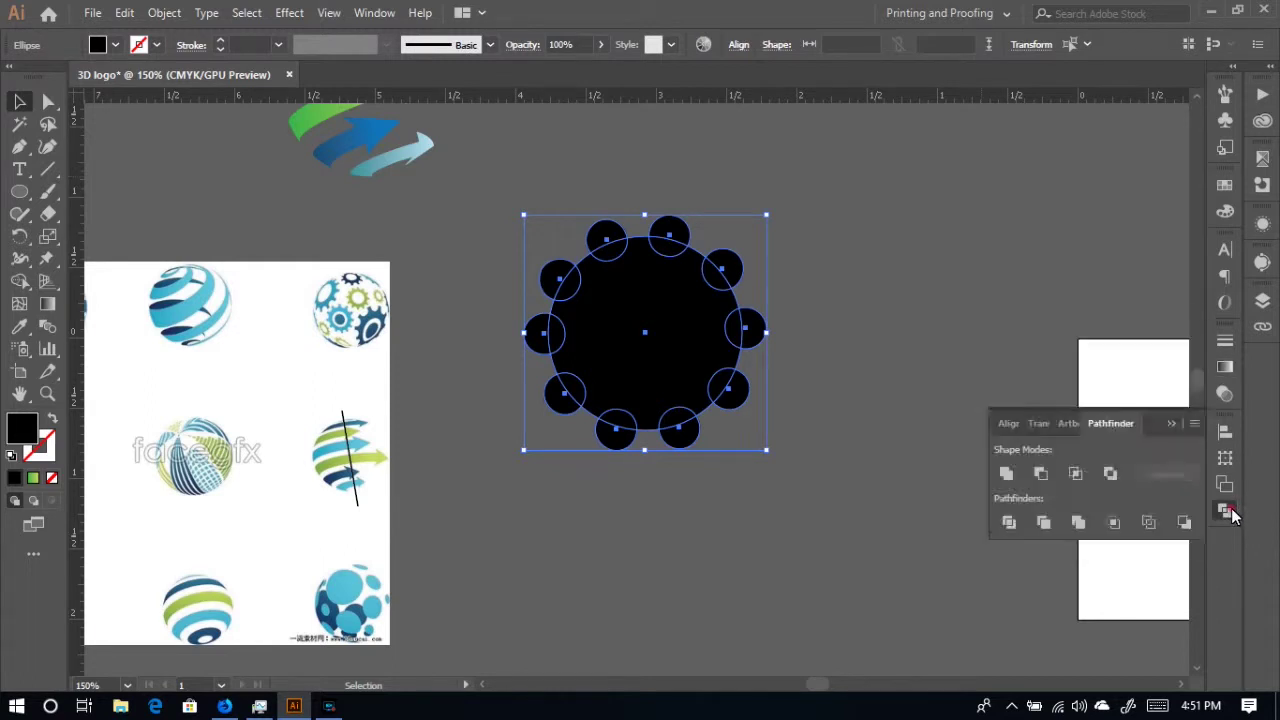
{"action": "left_click", "coordinate": [1110, 475]}
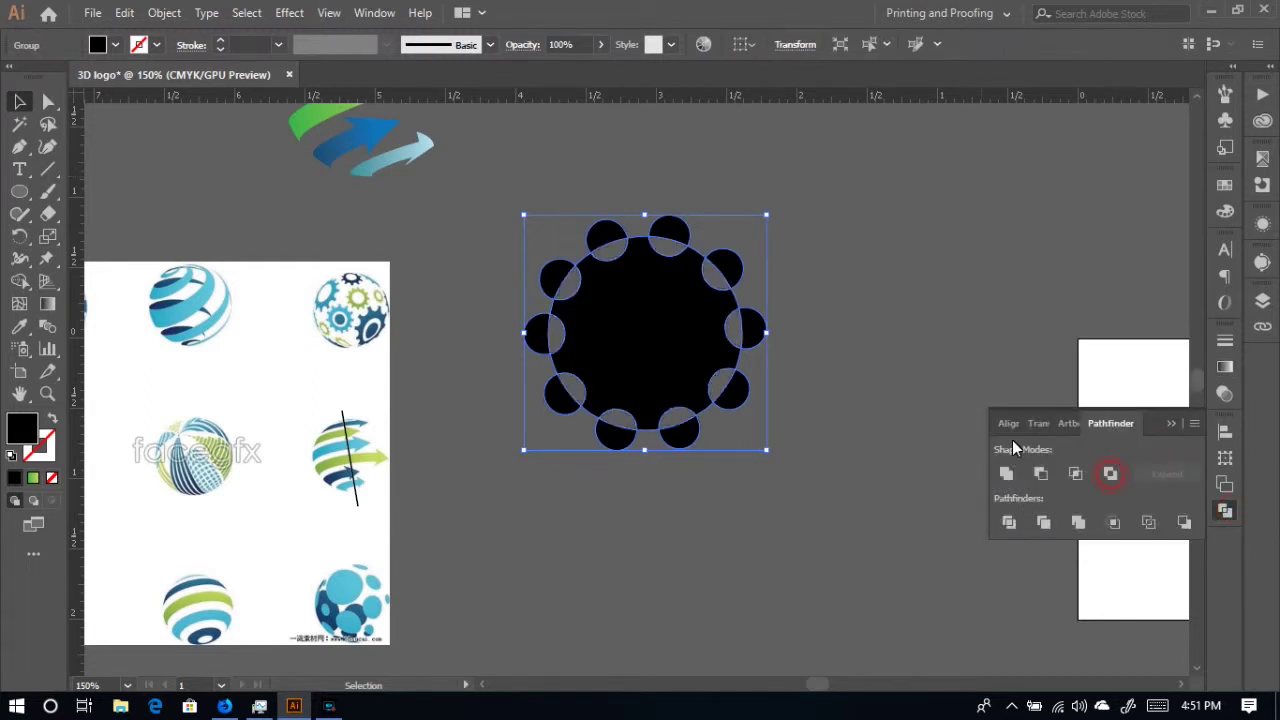
- Ungroup the excluded shape, move the notched gear body aside and delete the leftover edge pieces
{"action": "right_click", "coordinate": [697, 328]}
{"action": "left_click", "coordinate": [772, 493]}
{"action": "left_click", "coordinate": [816, 381]}
{"action": "left_click_drag", "start_coordinate": [651, 349], "coordinate": [893, 290]}
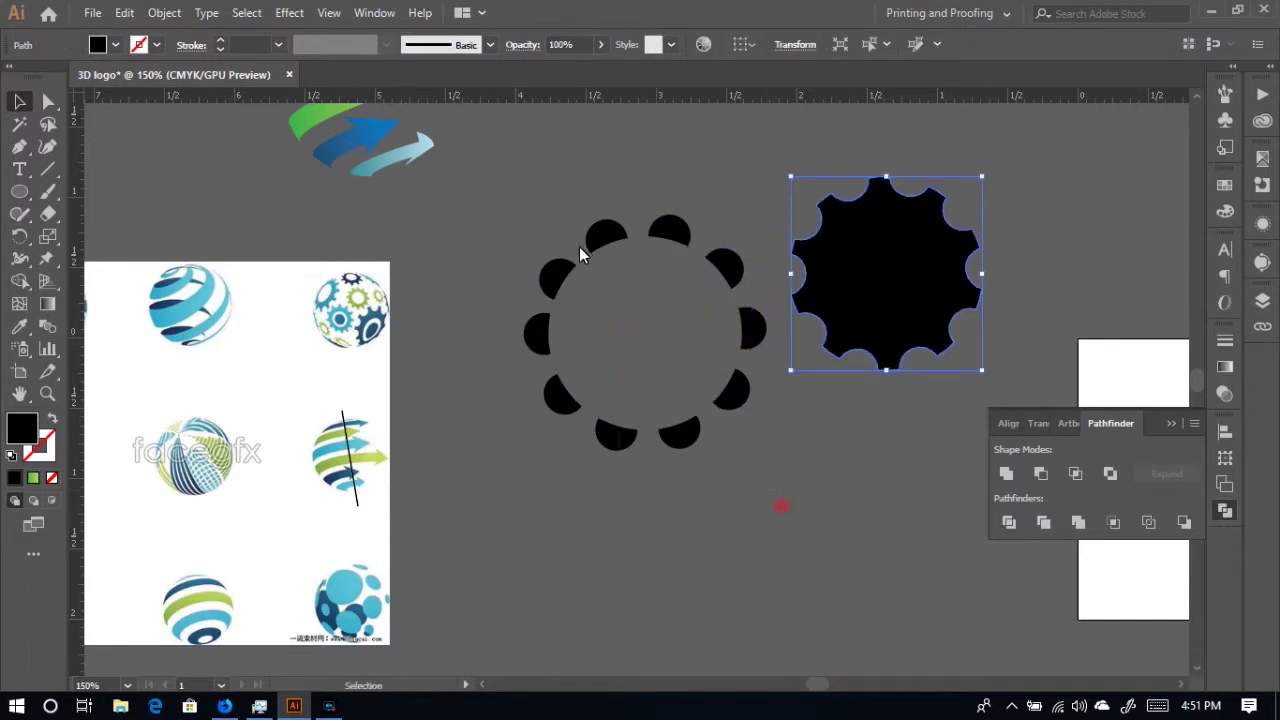
{"action": "key", "text": "ctrl+alt+bracketleft"}
{"action": "key", "text": "Delete"}
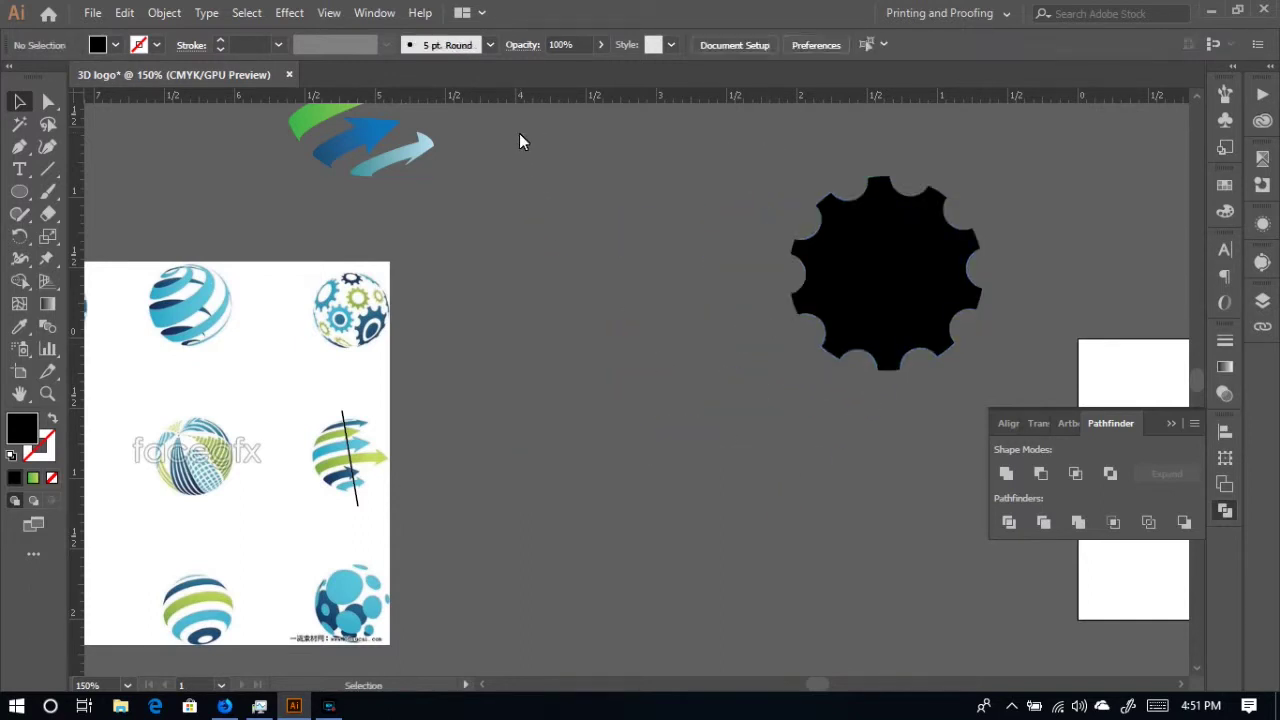
- Move the gear body closer to the reference image, draw a smaller circle and place it in the gear's middle
{"action": "left_click_drag", "start_coordinate": [866, 265], "coordinate": [661, 312]}
{"action": "left_click", "coordinate": [19, 191]}
{"action": "left_click_drag", "start_coordinate": [483, 431], "coordinate": [613, 564]}
{"action": "left_click", "coordinate": [19, 101]}
{"action": "left_click_drag", "start_coordinate": [506, 486], "coordinate": [630, 305]}
- Align the gear and the inner circle by their horizontal and vertical centres and cut the hole with Exclude
{"action": "left_click", "coordinate": [667, 232], "text": "shift"}
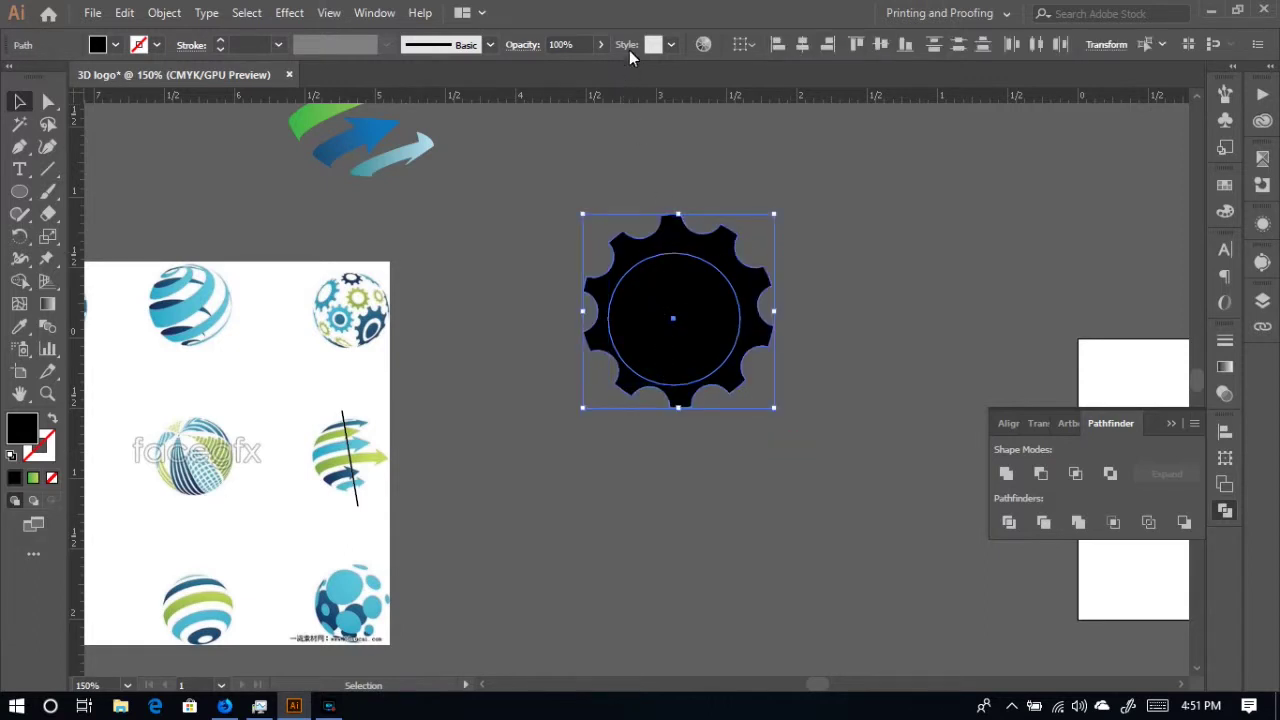
{"action": "left_click", "coordinate": [785, 46]}
{"action": "left_click", "coordinate": [881, 44]}
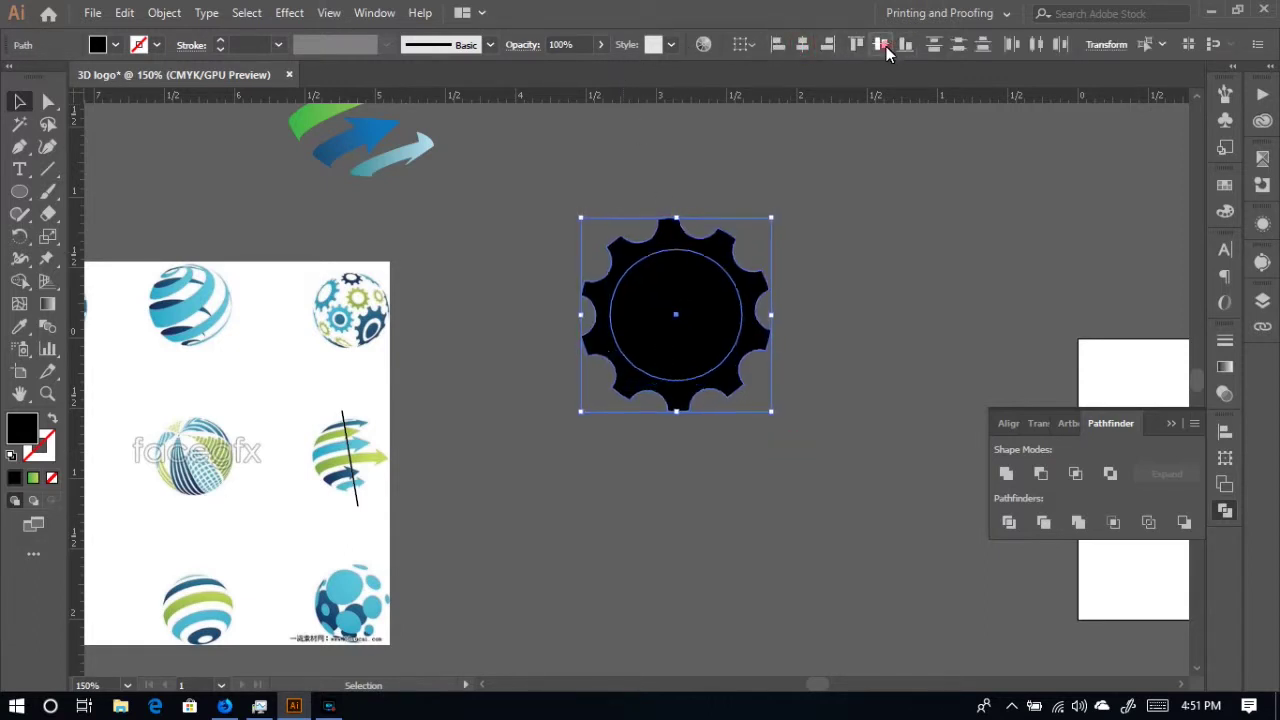
{"action": "left_click", "coordinate": [1110, 474]}
{"action": "left_click", "coordinate": [816, 487]}
- Draw a solid circle smaller than the gear's hole and align it to the gear's horizontal and vertical centres
{"action": "left_click", "coordinate": [19, 191]}
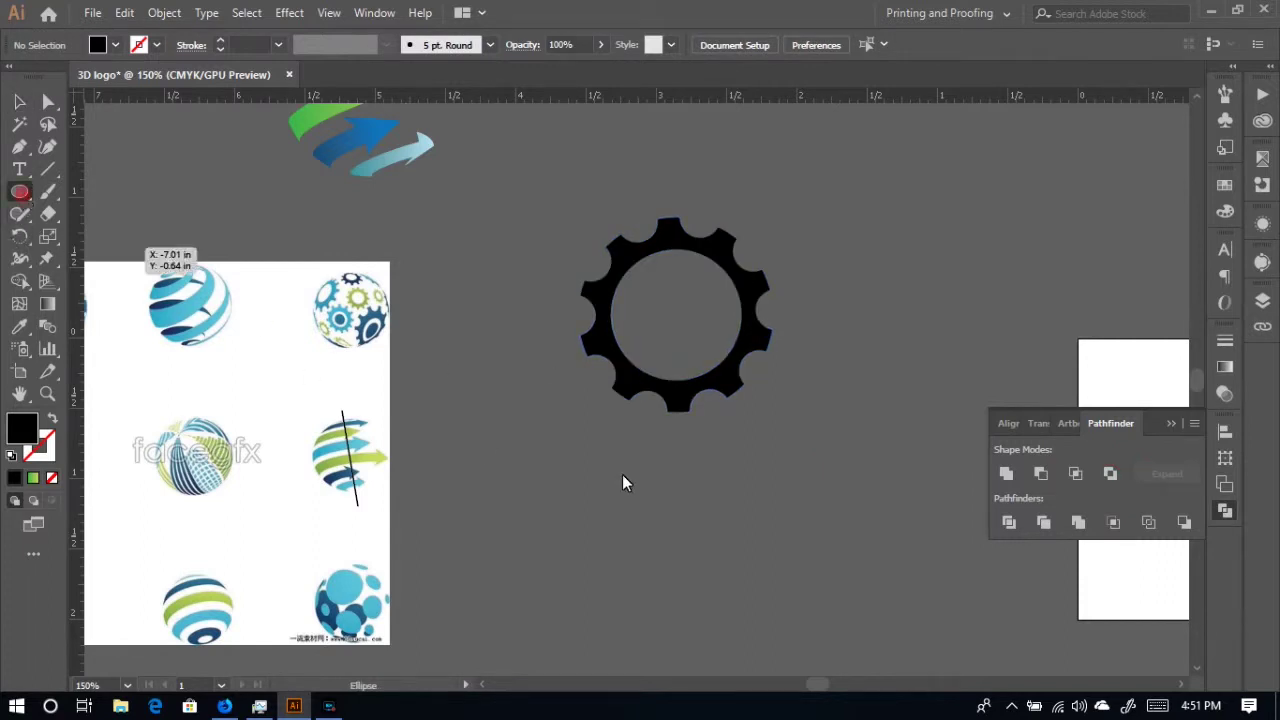
{"action": "left_click_drag", "start_coordinate": [628, 488], "coordinate": [721, 580]}
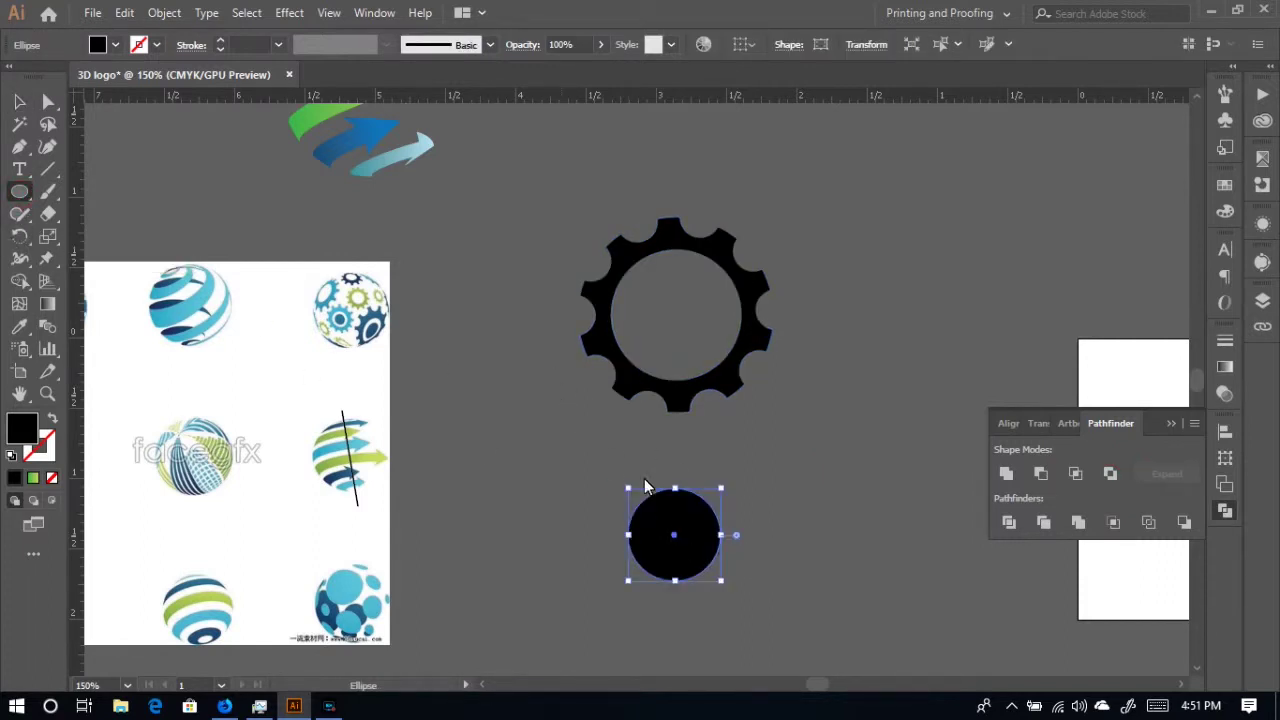
{"action": "left_click", "coordinate": [19, 101]}
{"action": "left_click_drag", "start_coordinate": [783, 551], "coordinate": [597, 258]}
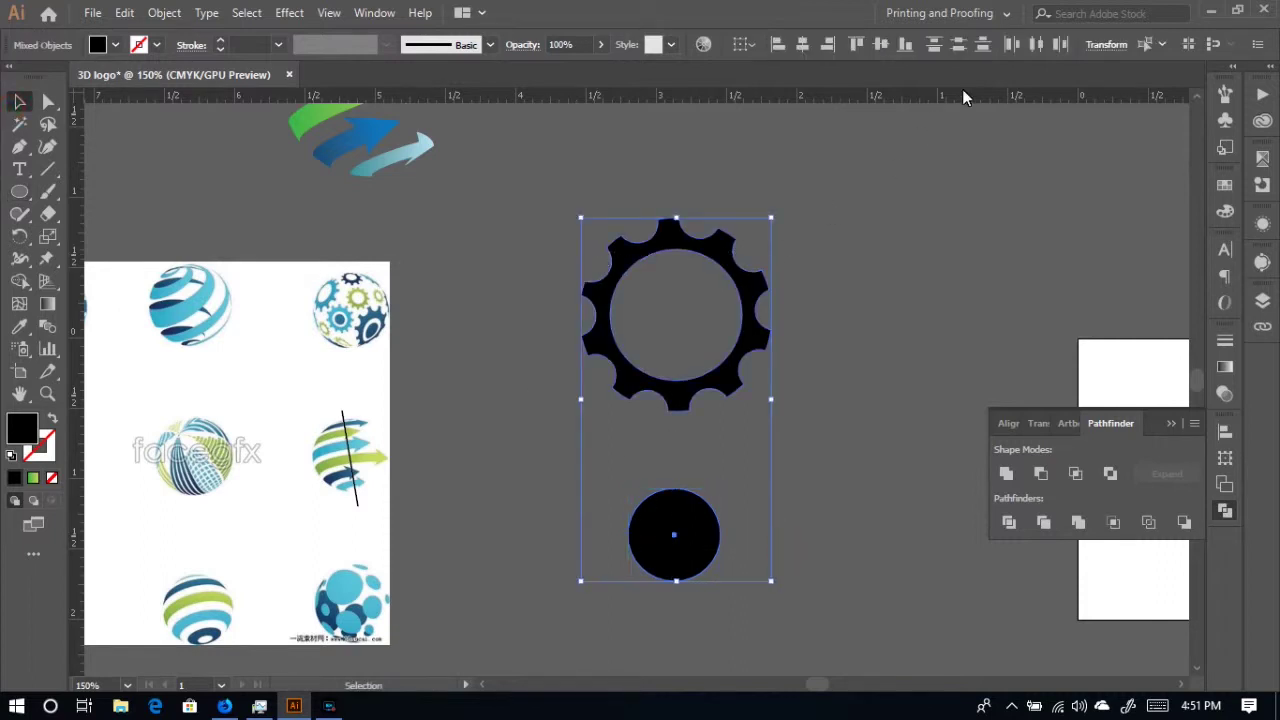
{"action": "left_click", "coordinate": [802, 44]}
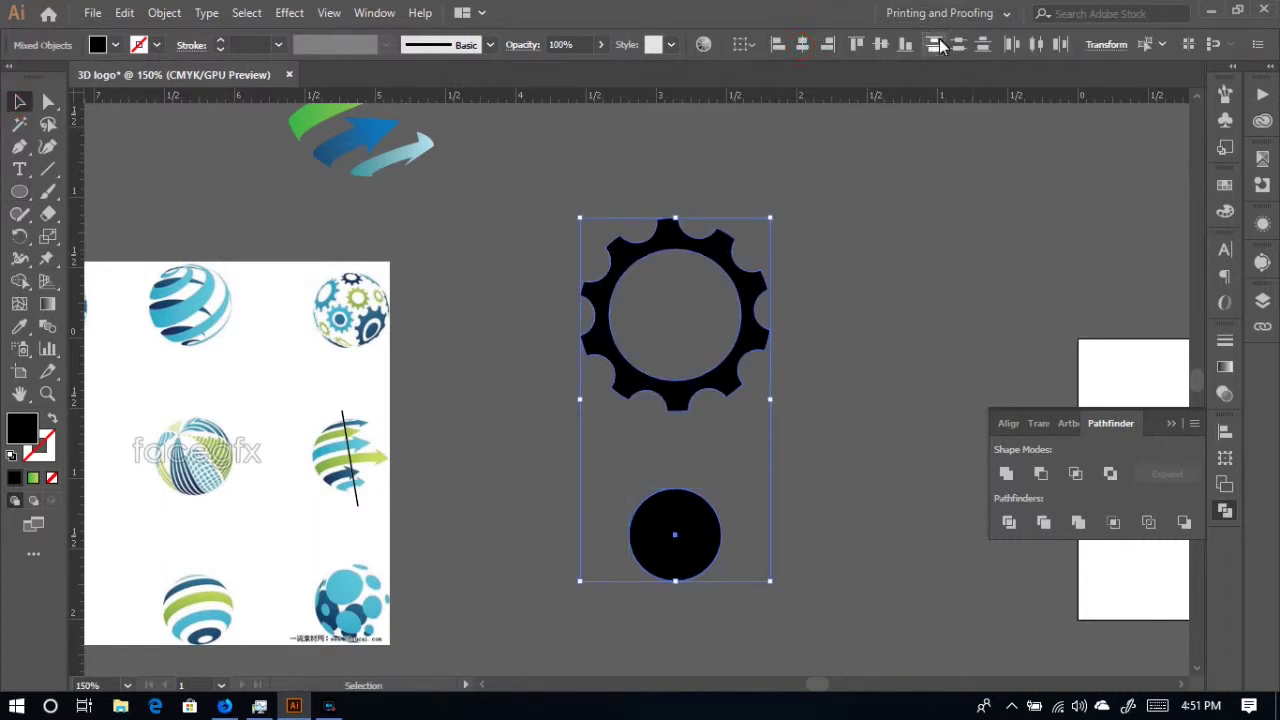
{"action": "left_click", "coordinate": [880, 44]}
{"action": "left_click", "coordinate": [856, 259]}
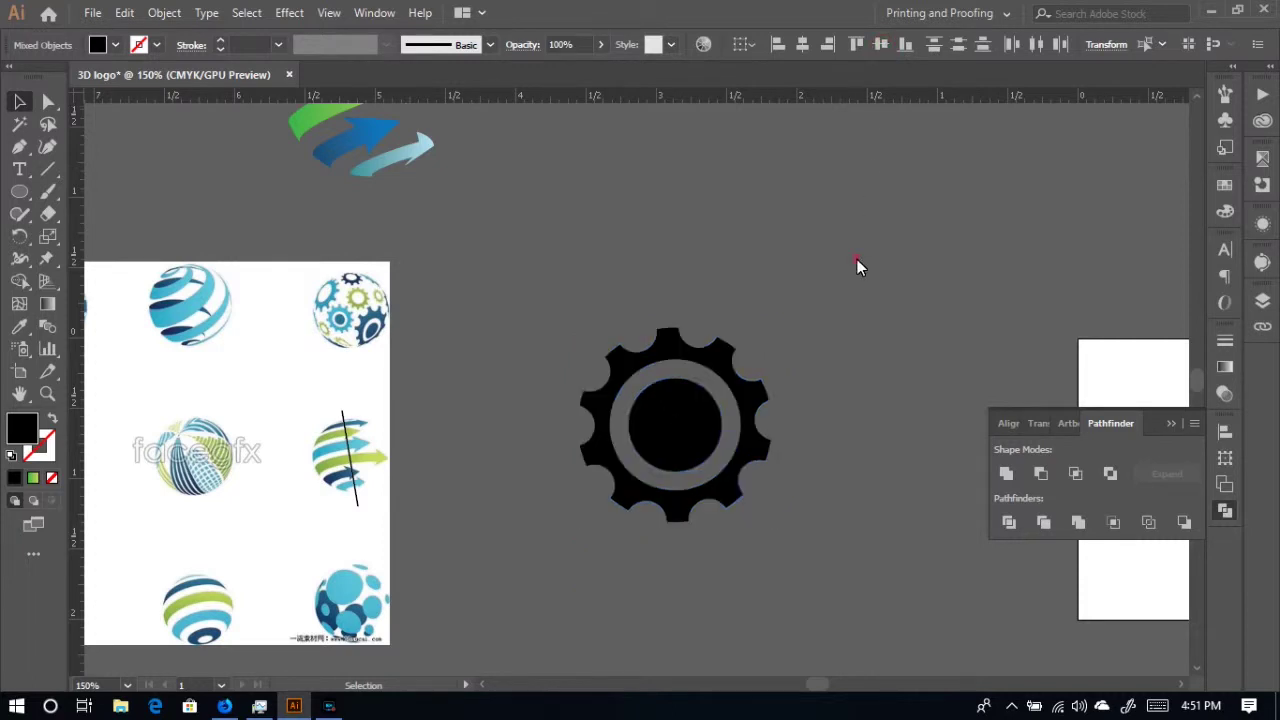
- Enlarge the gear's inner circle slightly and realign it with the gear's vertical centre
{"action": "left_click", "coordinate": [670, 443]}
{"action": "left_click_drag", "start_coordinate": [676, 378], "coordinate": [672, 368]}
{"action": "left_click_drag", "start_coordinate": [818, 500], "coordinate": [640, 300]}
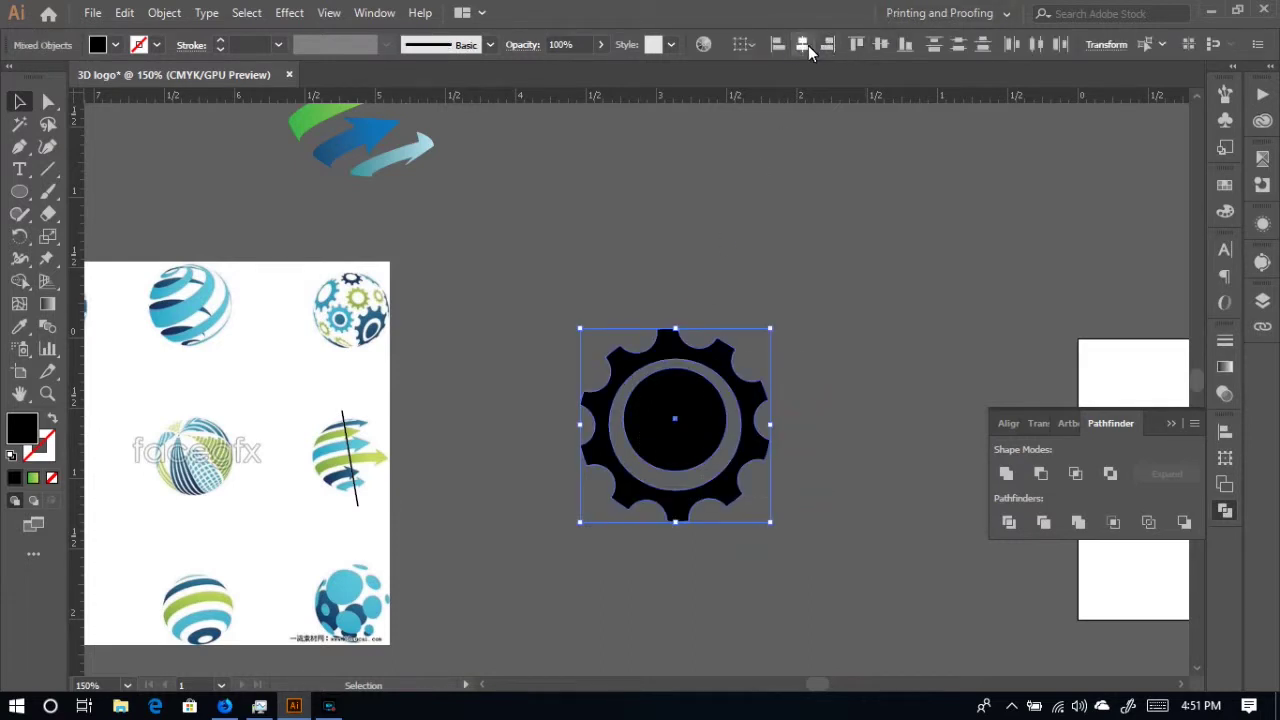
{"action": "left_click", "coordinate": [876, 46]}
{"action": "left_click", "coordinate": [783, 306]}
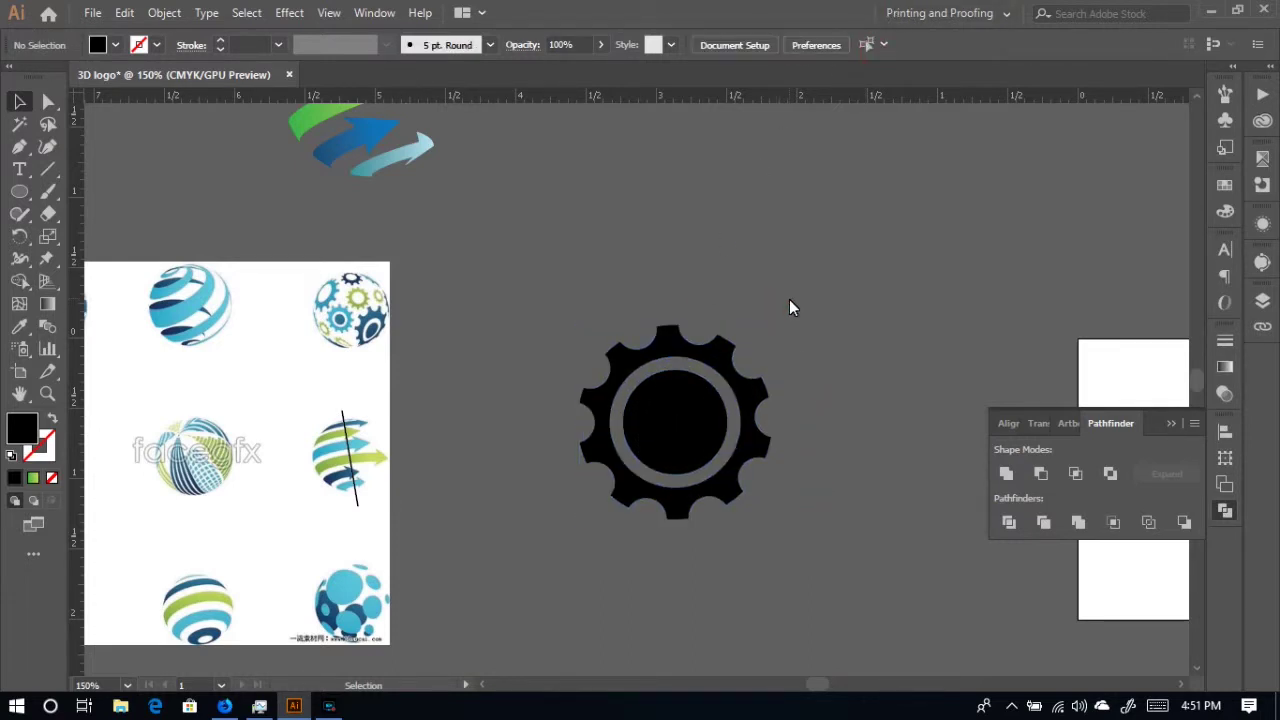
- Duplicate the gear with its inner circle to the upper right and scale the copy down slightly
{"action": "key", "text": "a"}
{"action": "key", "text": "ctrl+minus"}
{"action": "key", "text": "v"}
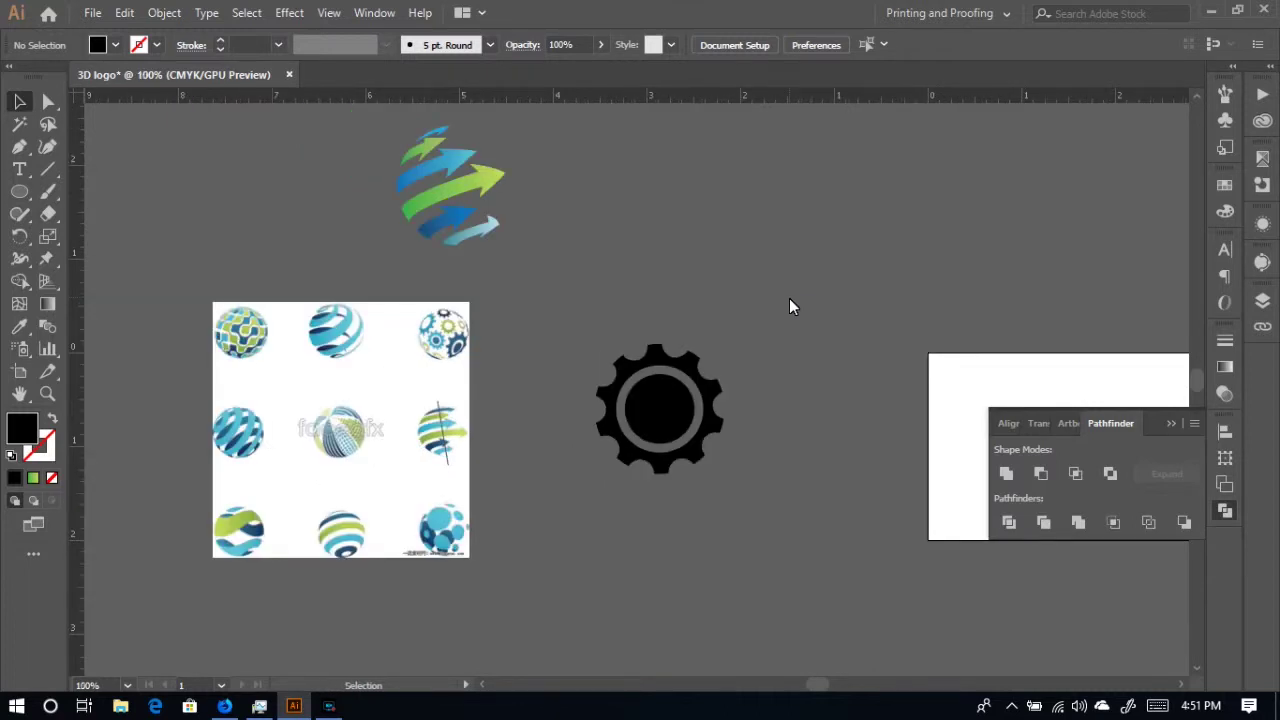
{"action": "key", "text": "ctrl+plus"}
{"action": "key", "text": "ctrl+plus"}
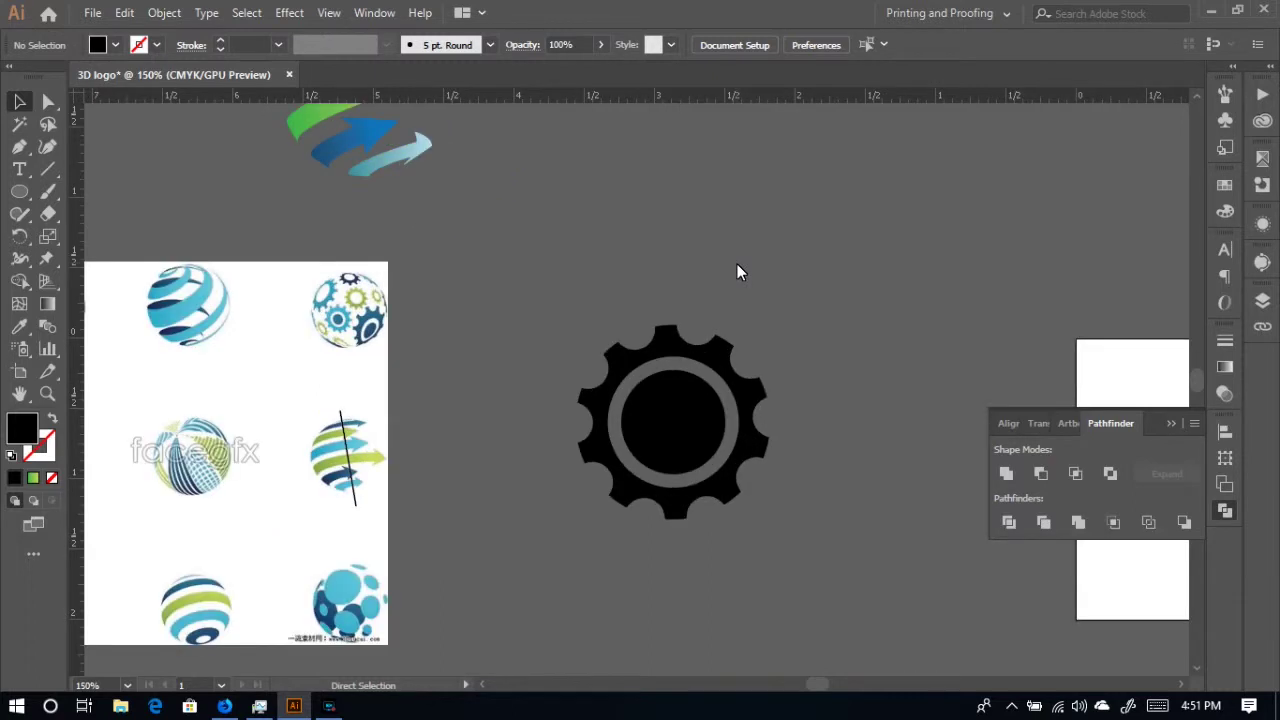
{"action": "left_click_drag", "start_coordinate": [850, 553], "coordinate": [609, 289]}
{"action": "left_click_drag", "start_coordinate": [959, 254], "coordinate": [925, 268]}
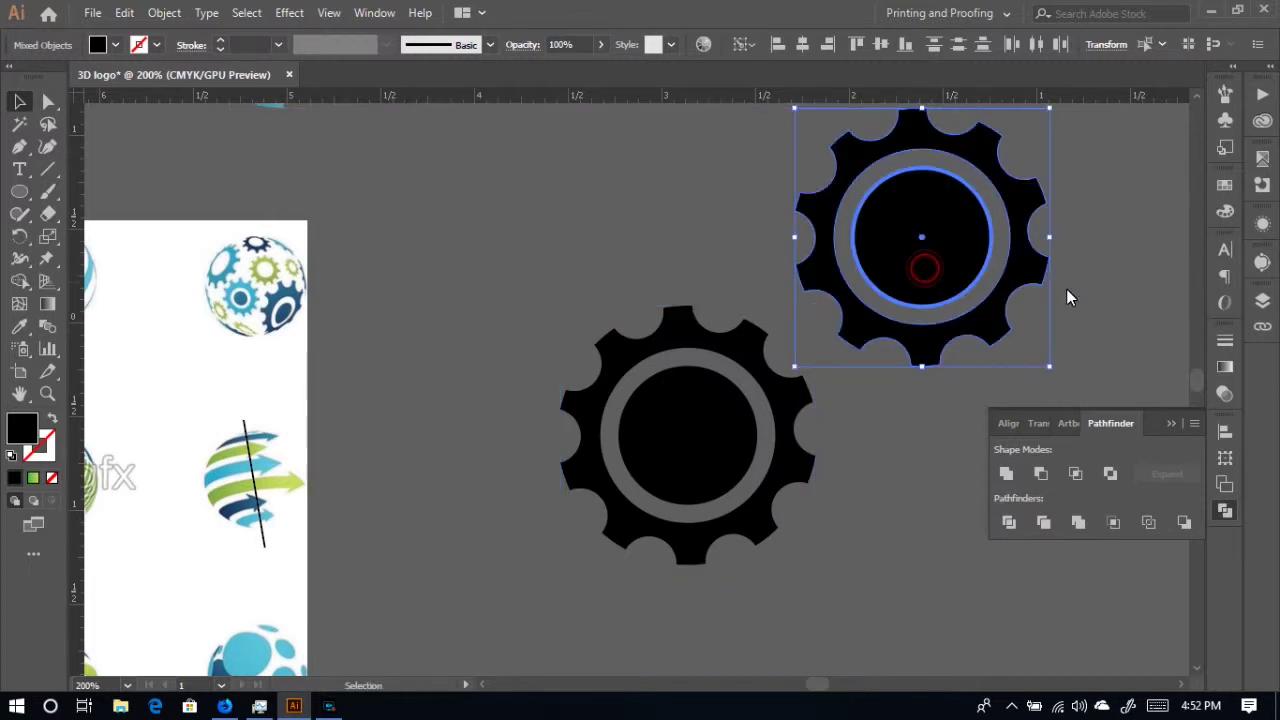
{"action": "left_click_drag", "start_coordinate": [1047, 108], "coordinate": [1019, 160]}
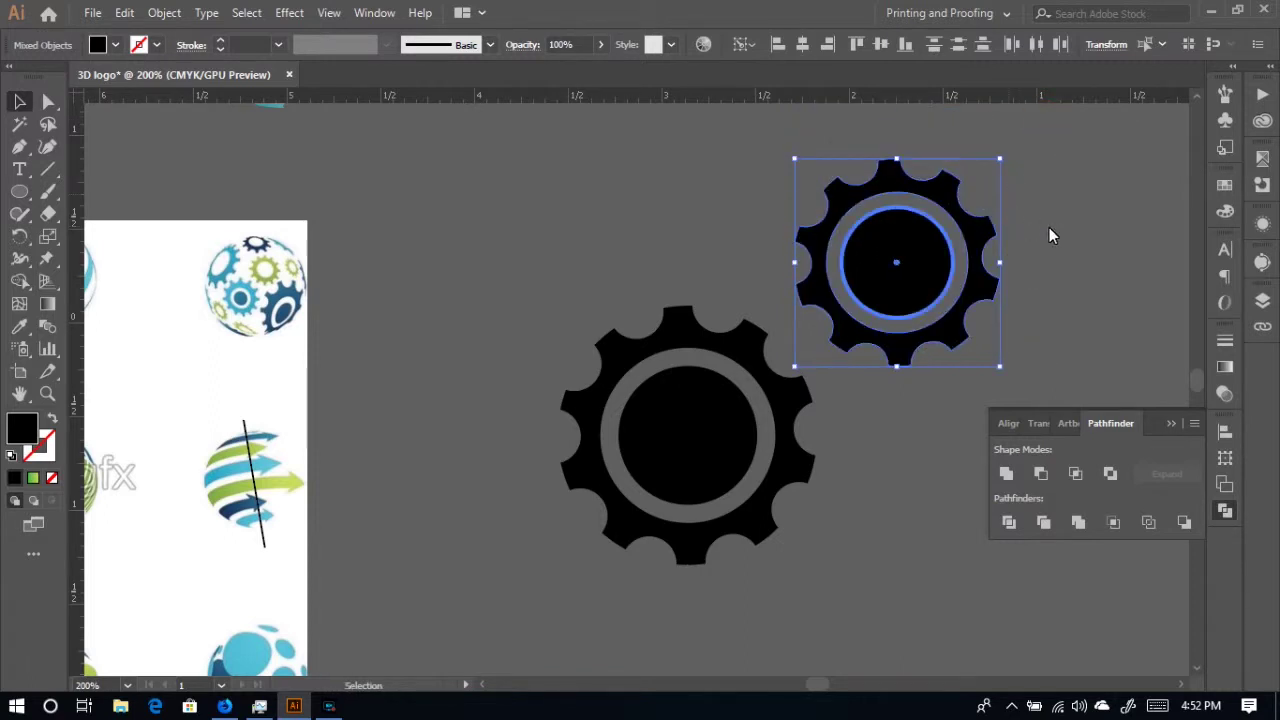
- Delete the centre disc of the smaller gear copy and return to the full drawing
{"action": "double_click", "coordinate": [921, 258]}
{"action": "key", "text": "Delete"}
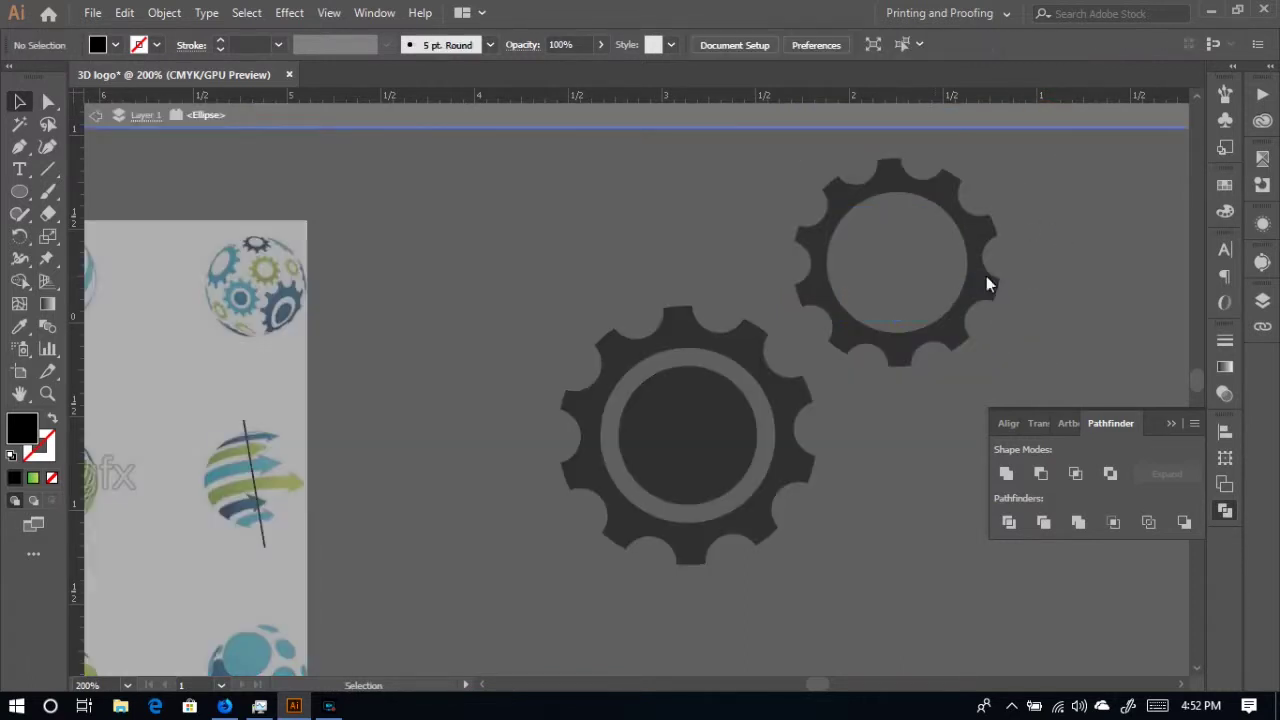
{"action": "left_click", "coordinate": [953, 123]}
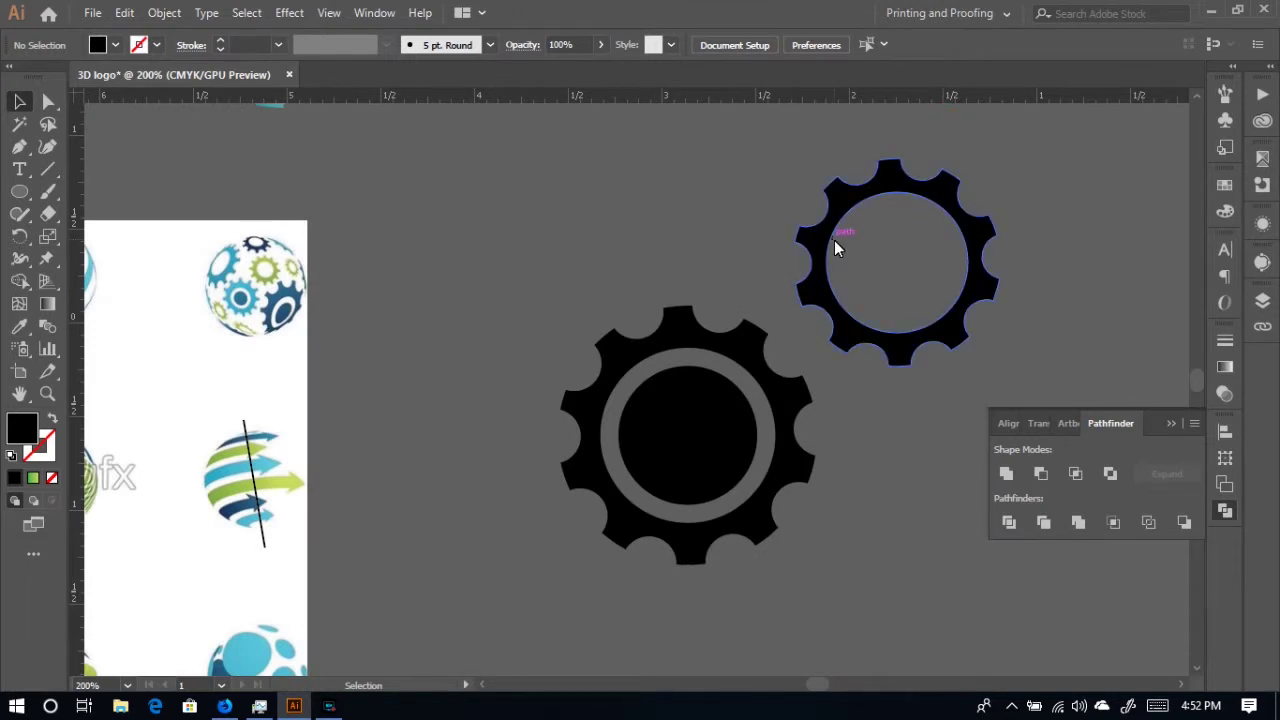
{"action": "scroll", "coordinate": [834, 240], "scroll_direction": "down", "scroll_amount": 2}
{"action": "left_click_drag", "start_coordinate": [660, 368], "coordinate": [946, 456]}
{"action": "key", "text": "a"}
{"action": "key", "text": "ctrl+z"}
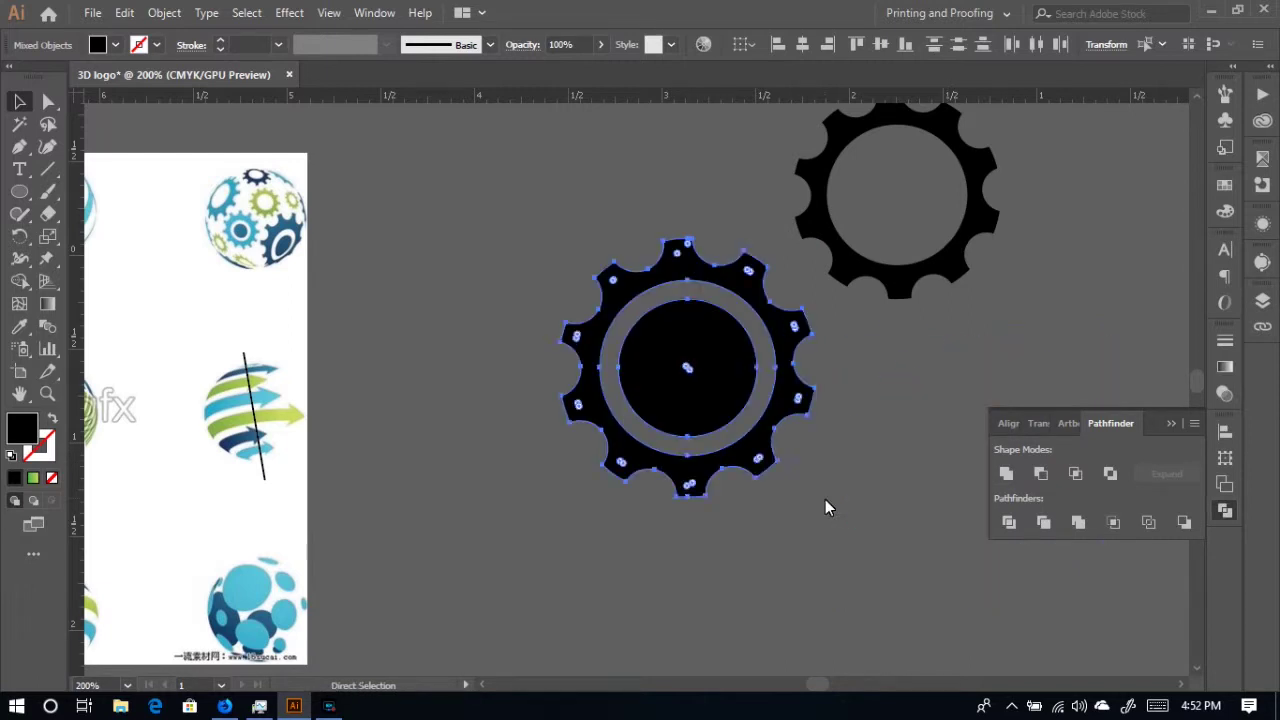
- Duplicate the original gear with its centre disc to the lower right and enlarge the copy
{"action": "key", "text": "ctrl+minus"}
{"action": "key", "text": "ctrl+minus"}
{"action": "key", "text": "ctrl+minus"}
{"action": "key", "text": "v"}
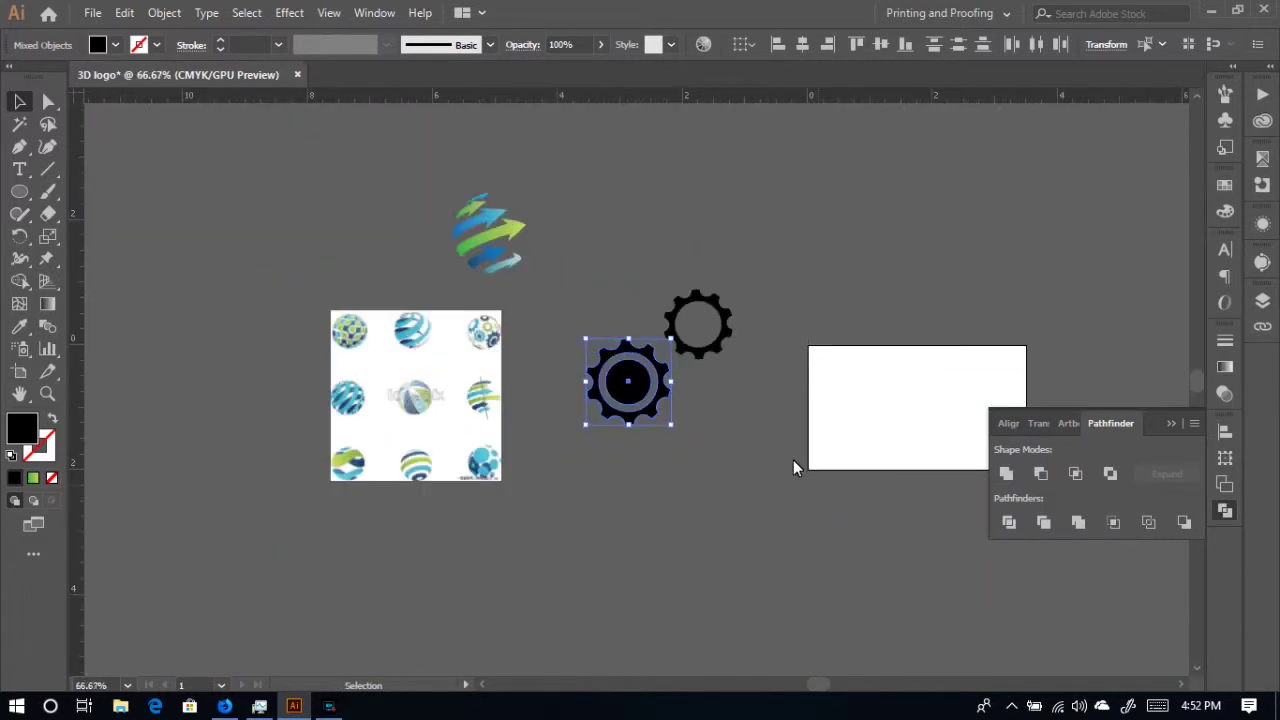
{"action": "left_click_drag", "start_coordinate": [625, 374], "coordinate": [720, 406]}
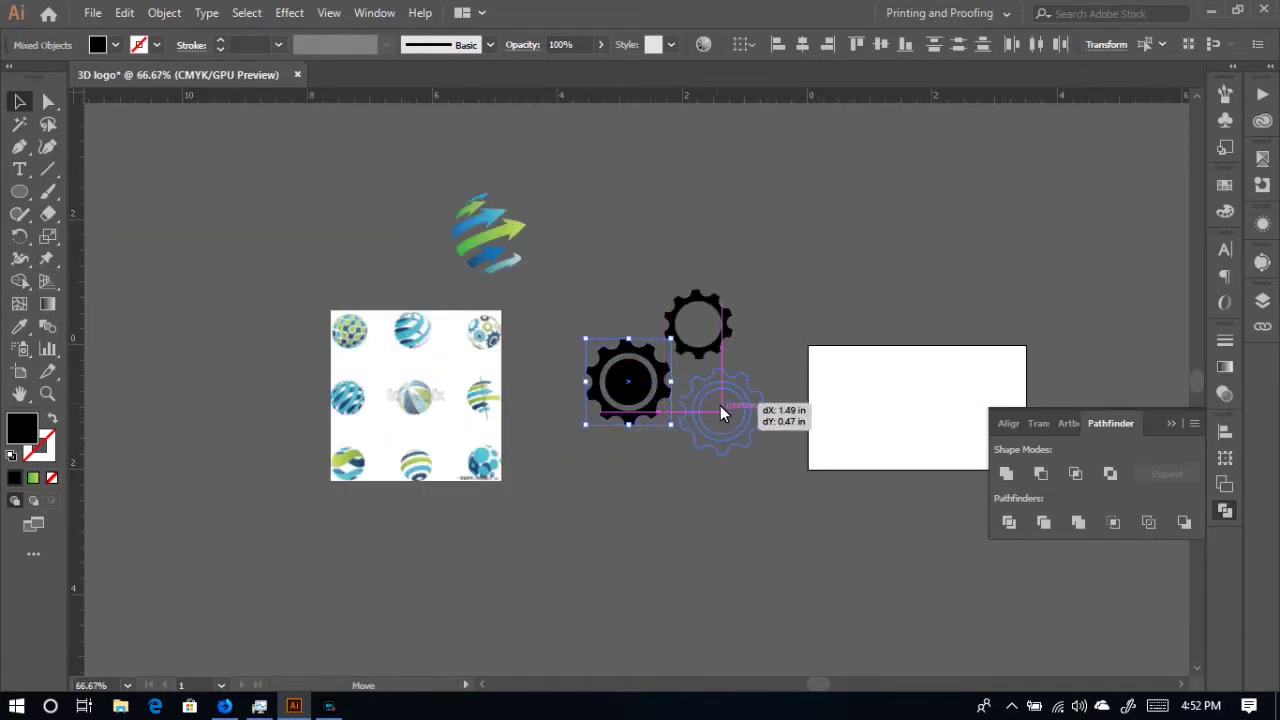
{"action": "left_click_drag", "start_coordinate": [720, 406], "coordinate": [720, 406]}
{"action": "left_click_drag", "start_coordinate": [762, 456], "coordinate": [804, 494]}
{"action": "left_click", "coordinate": [645, 551]}
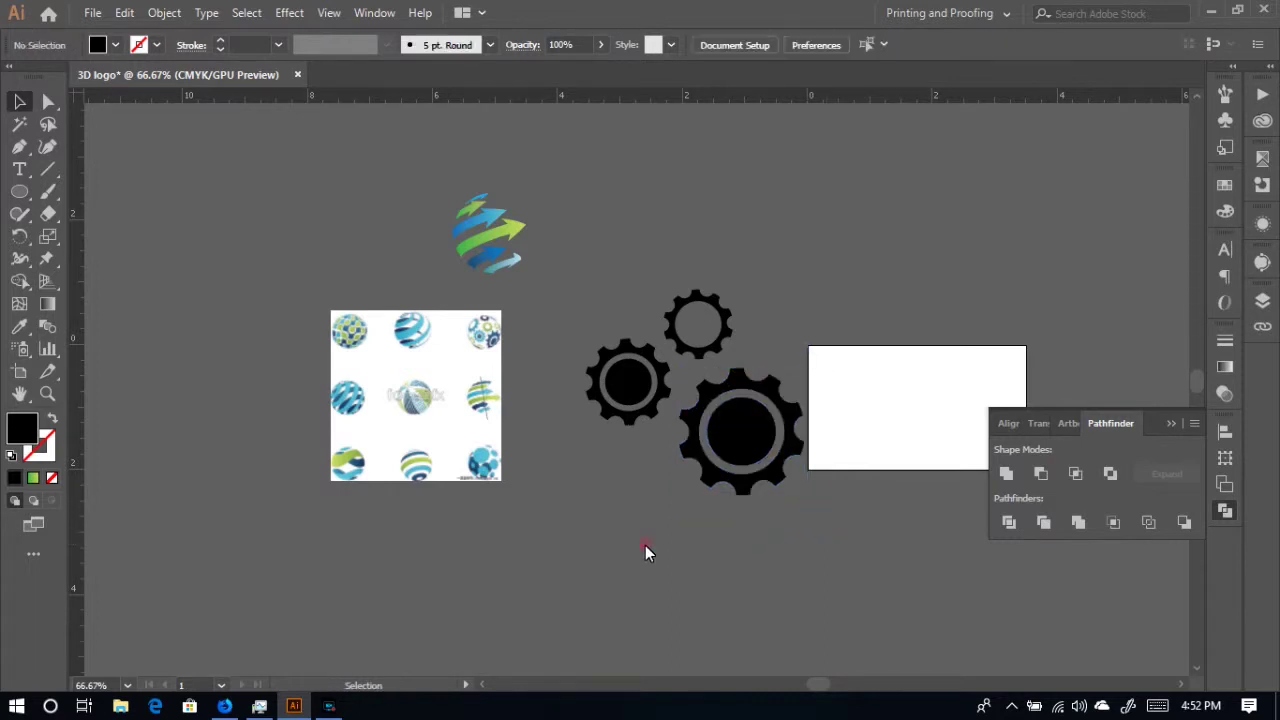
{"action": "key", "text": "ctrl+equal"}
{"action": "key", "text": "ctrl+equal"}
{"action": "key", "text": "ctrl+equal"}
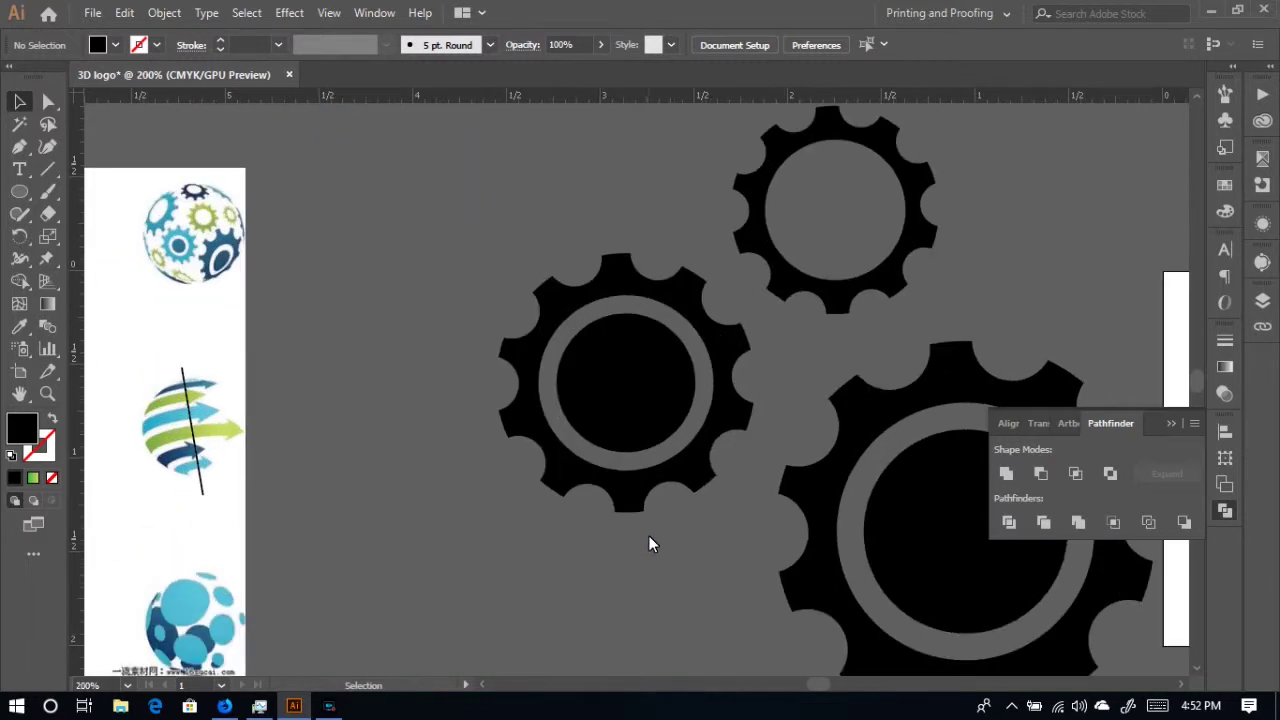
{"action": "scroll", "coordinate": [649, 536], "scroll_direction": "down", "scroll_amount": 3}
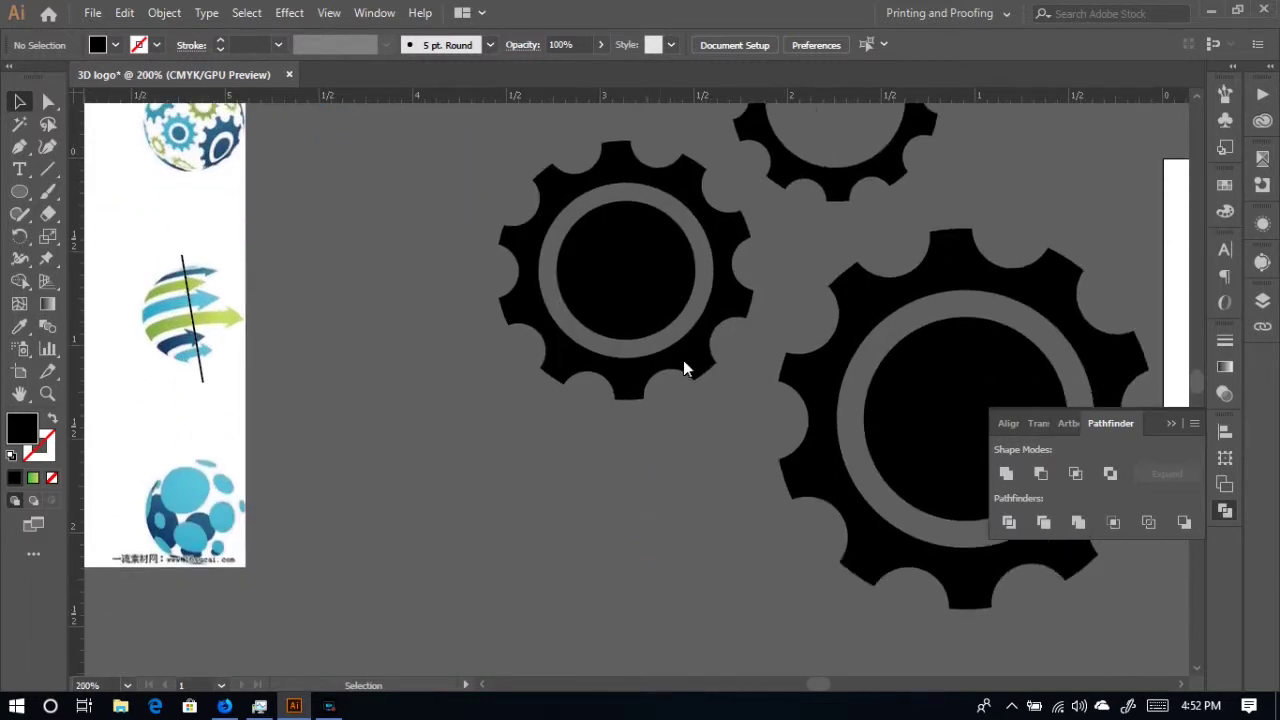
{"action": "left_click", "coordinate": [650, 315]}
{"action": "key", "text": "ctrl+a"}
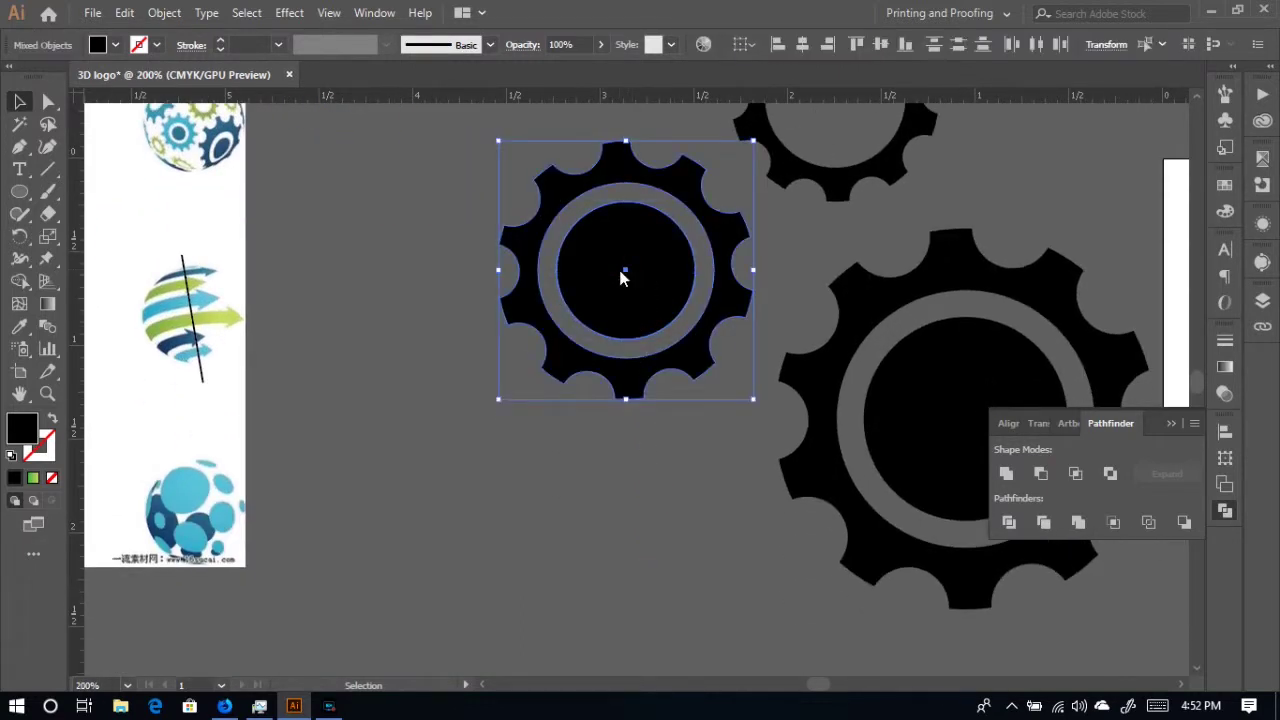
{"action": "left_click_drag", "start_coordinate": [620, 276], "coordinate": [619, 602]}
{"action": "key", "text": "a"}
{"action": "key", "text": "ctrl+z"}
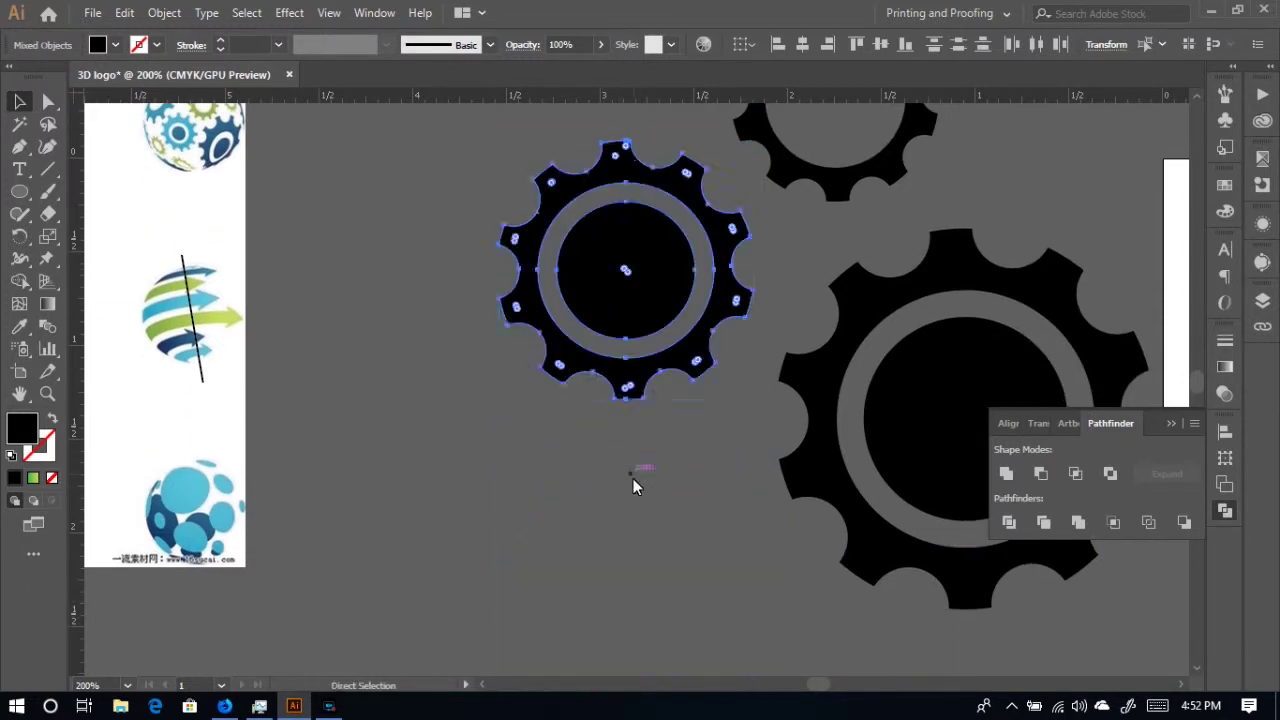
- Duplicate the original gear with its centre disc directly below it and scale the copy down
{"action": "left_click_drag", "start_coordinate": [612, 318], "coordinate": [630, 637]}
{"action": "mouse_move", "coordinate": [645, 452]}
{"action": "left_mouse_down"}
{"action": "mouse_move", "coordinate": [647, 540]}
{"action": "mouse_move", "coordinate": [640, 514]}
{"action": "mouse_move", "coordinate": [656, 471]}
{"action": "mouse_move", "coordinate": [662, 497]}
{"action": "mouse_move", "coordinate": [648, 470]}
{"action": "left_mouse_up"}
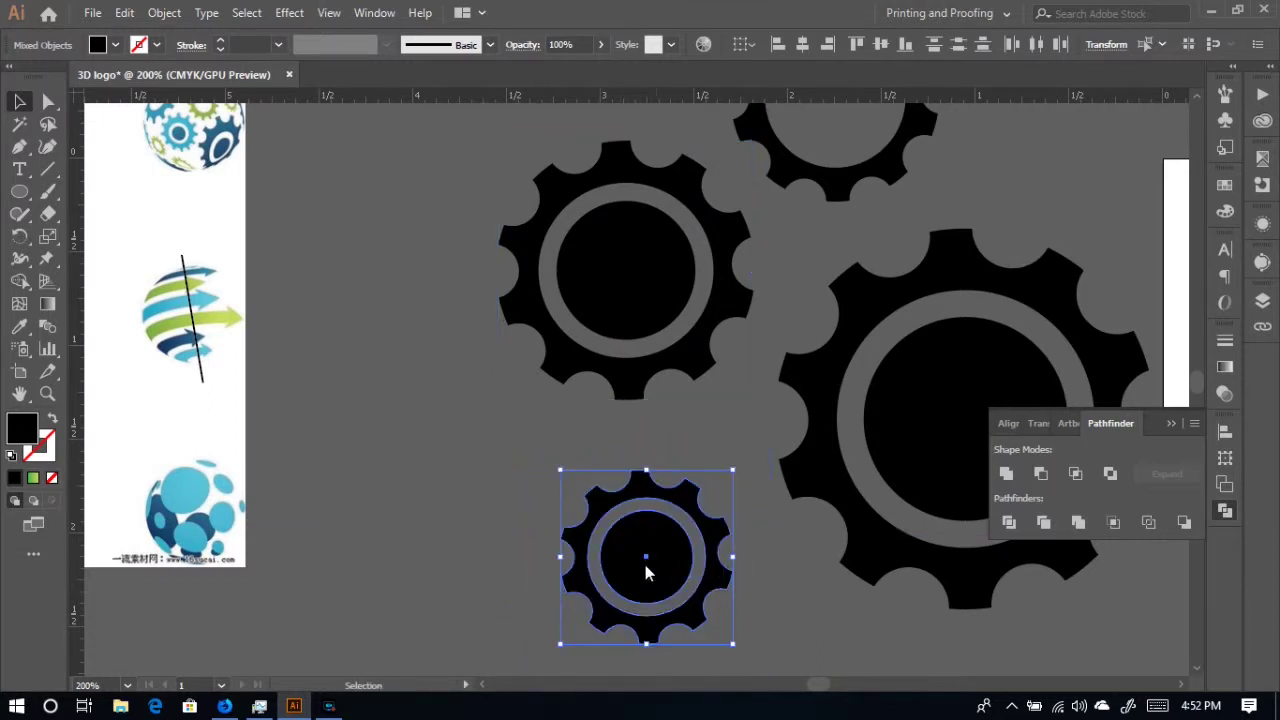
{"action": "key", "text": "ctrl+minus"}
{"action": "key", "text": "ctrl+minus"}
{"action": "key", "text": "ctrl+minus"}
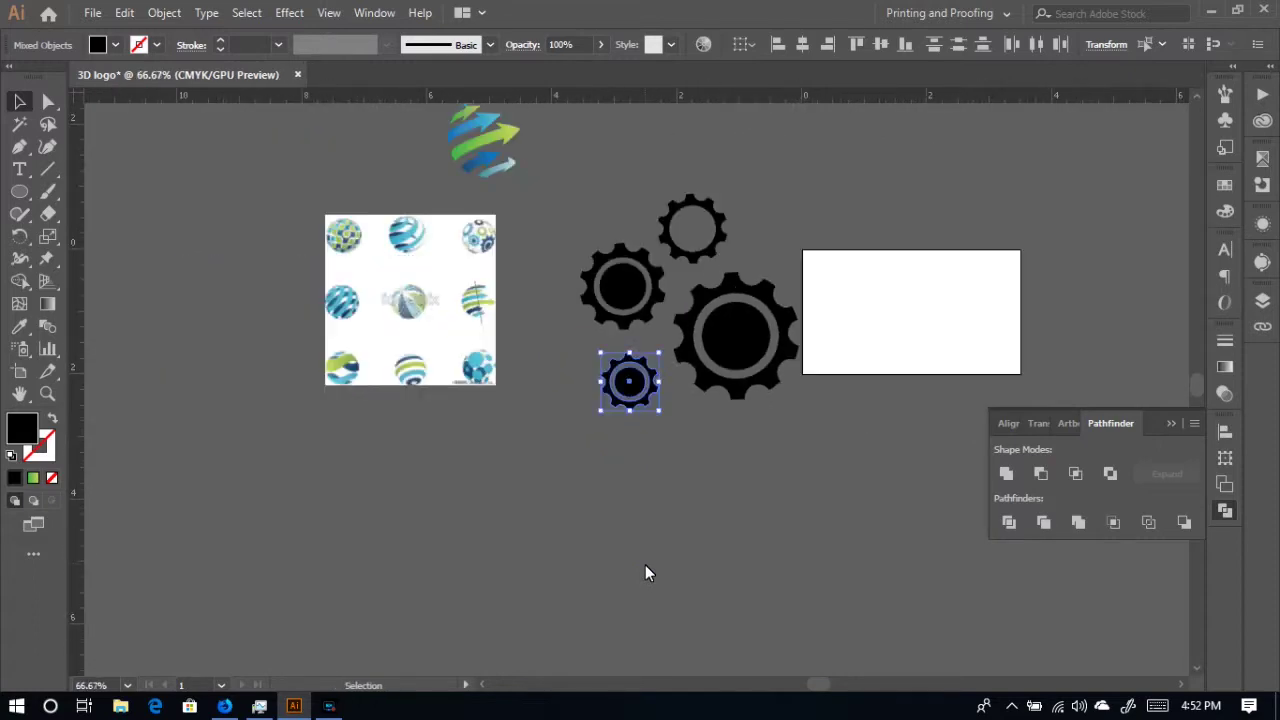
- Move the small disc-centred gear above the original gear and enlarge it to a large gear
{"action": "key", "text": "ctrl+plus"}
{"action": "key", "text": "ctrl+plus"}
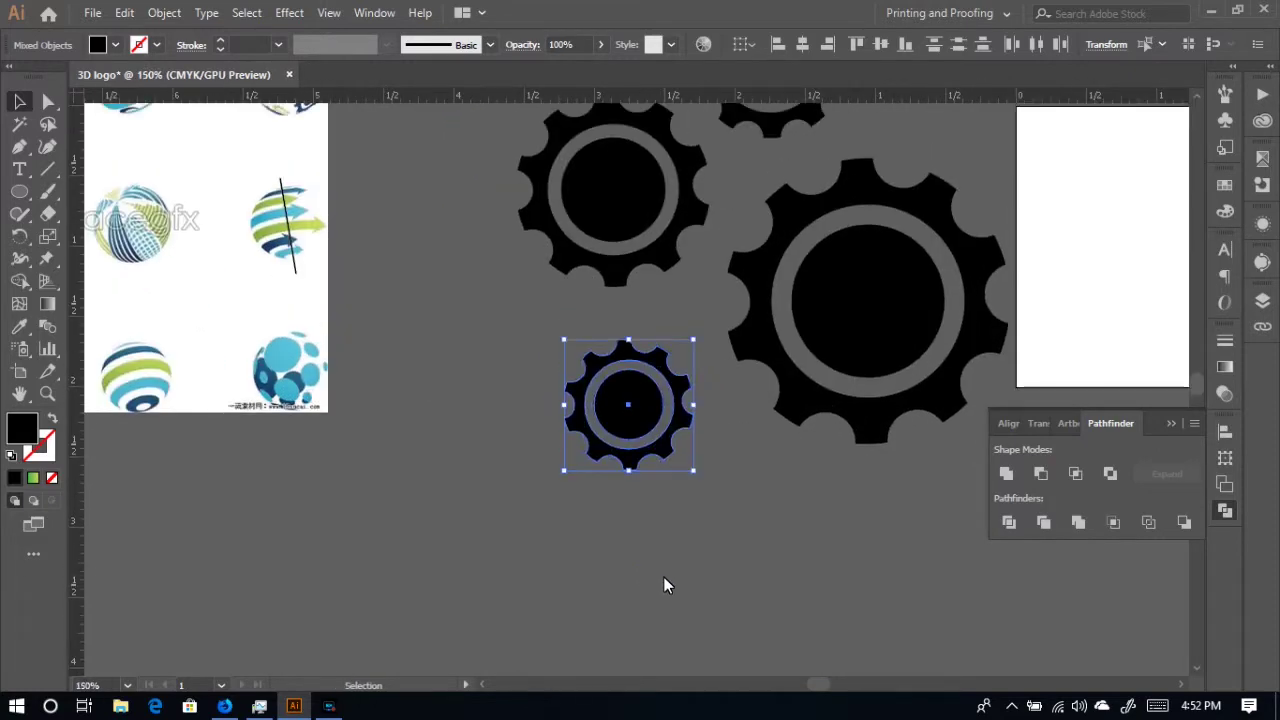
{"action": "scroll", "coordinate": [663, 582], "scroll_direction": "up", "scroll_amount": 3}
{"action": "left_click_drag", "start_coordinate": [643, 575], "coordinate": [615, 150]}
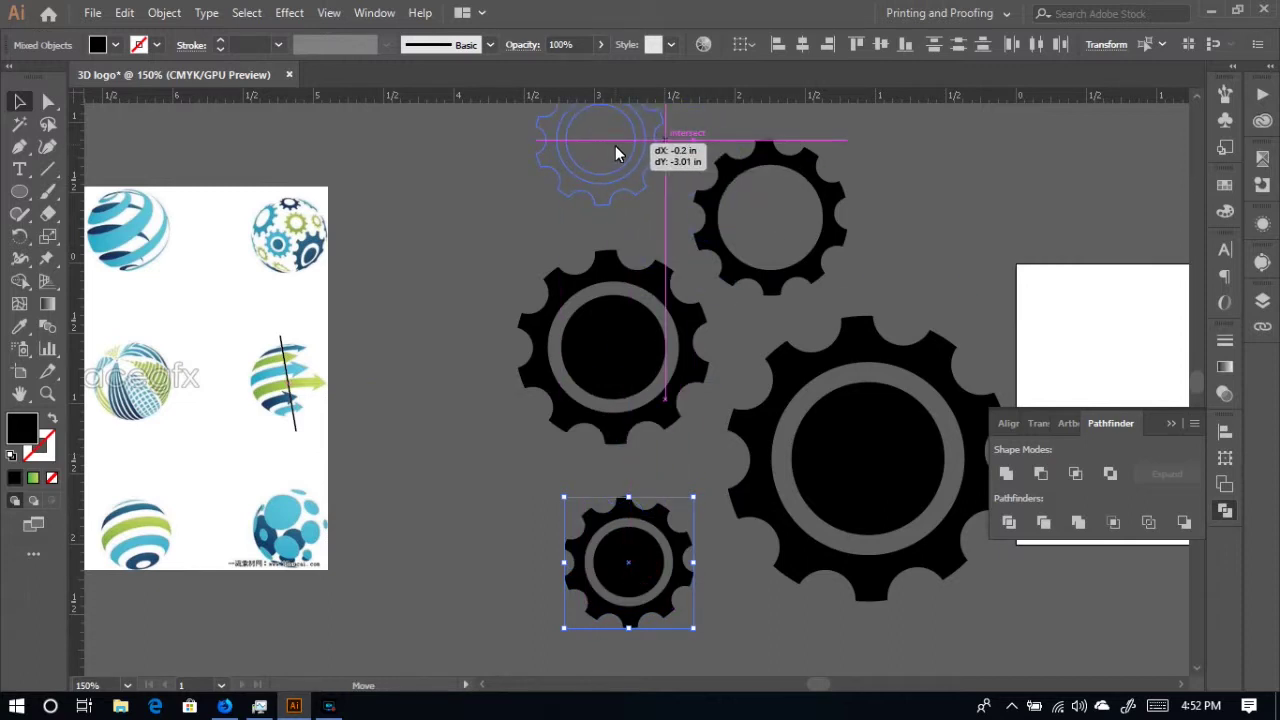
{"action": "left_click_drag", "start_coordinate": [616, 146], "coordinate": [573, 218]}
{"action": "scroll", "coordinate": [566, 302], "scroll_direction": "up", "scroll_amount": 3}
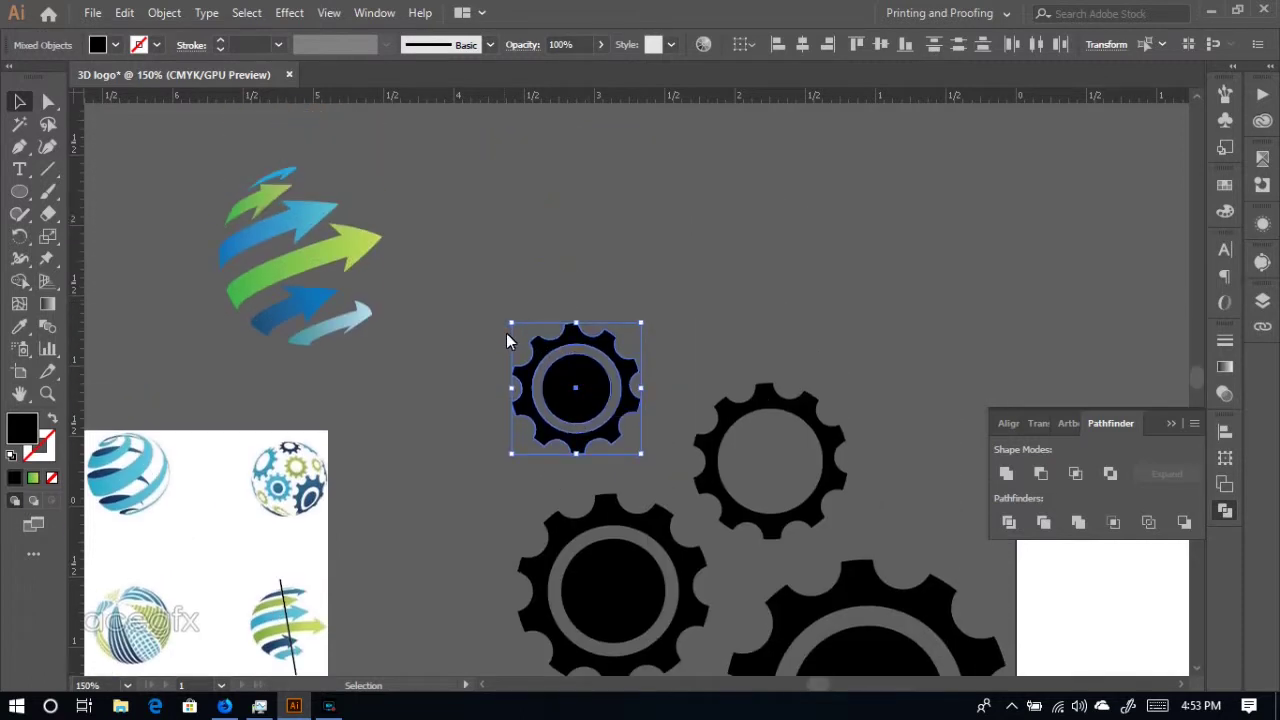
{"action": "left_click_drag", "start_coordinate": [512, 326], "coordinate": [359, 207]}
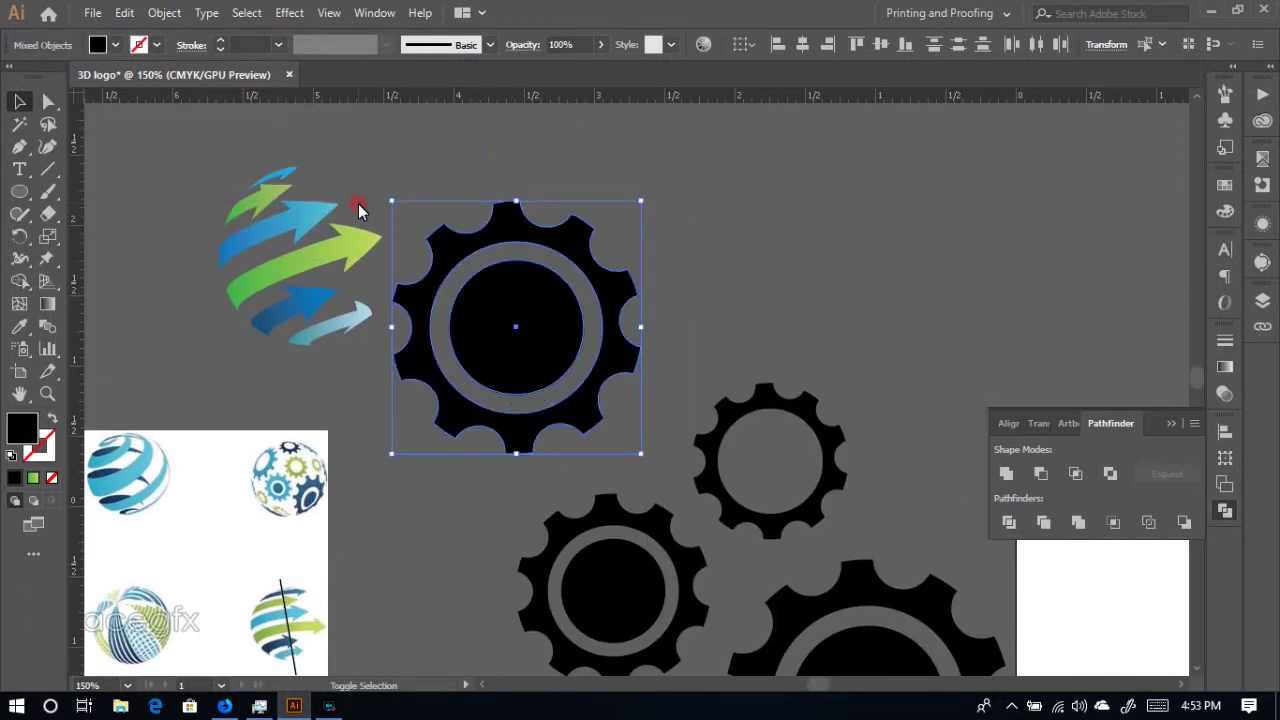
- Delete the centre disc of the uppermost gear, scale the hollow gear down slightly and adjust its position
{"action": "left_click", "coordinate": [648, 289]}
{"action": "left_click", "coordinate": [520, 346]}
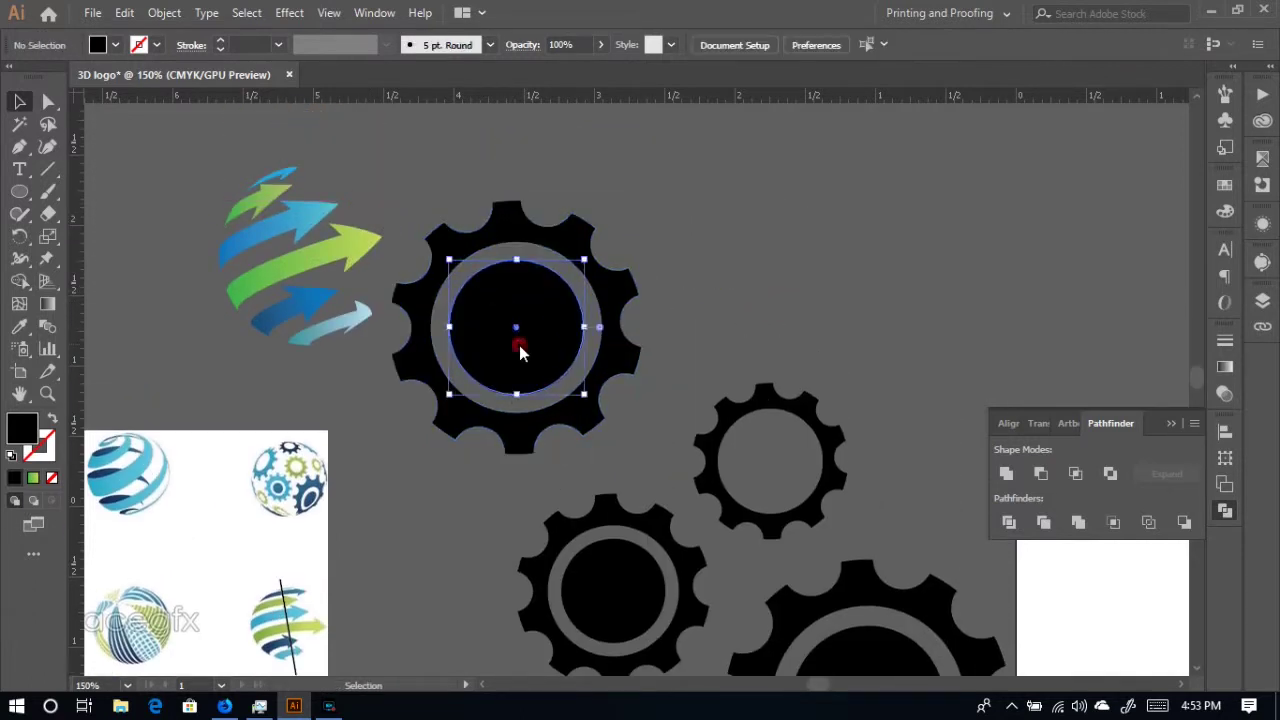
{"action": "key", "text": "Delete"}
{"action": "scroll", "coordinate": [520, 346], "scroll_direction": "down", "scroll_amount": 2}
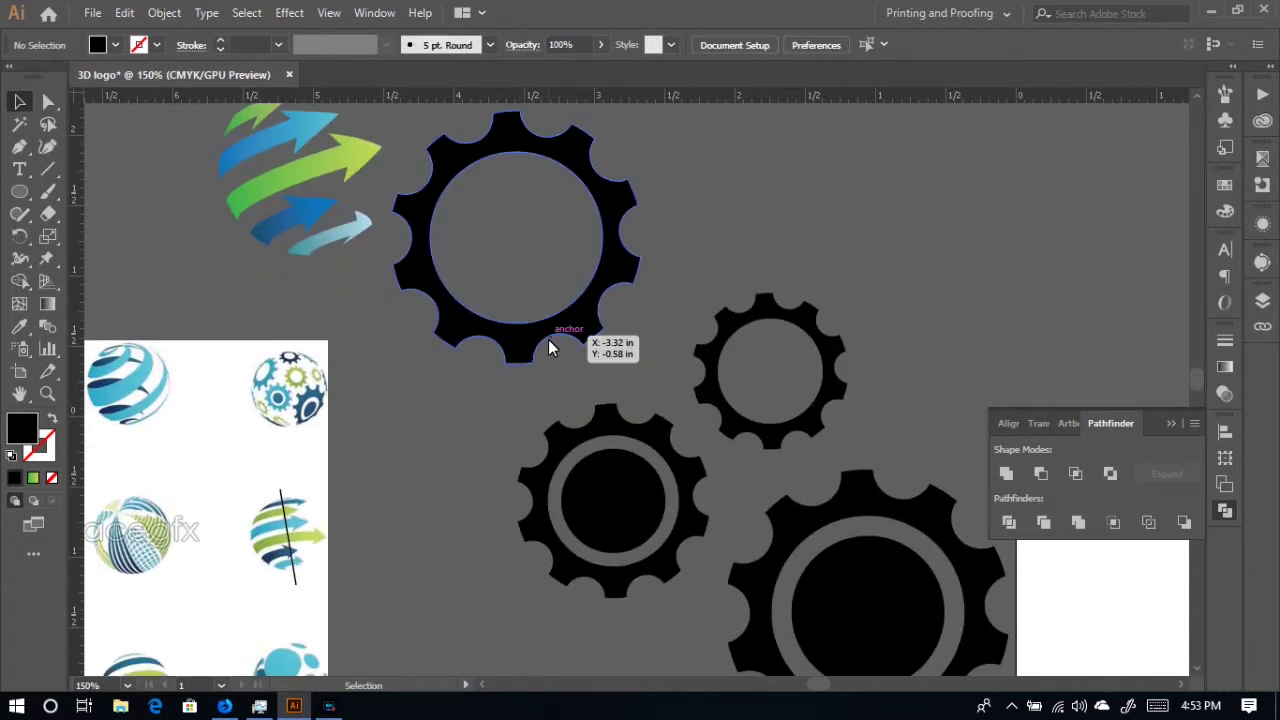
{"action": "scroll", "coordinate": [548, 339], "scroll_direction": "down", "scroll_amount": 1}
{"action": "left_click", "coordinate": [540, 323]}
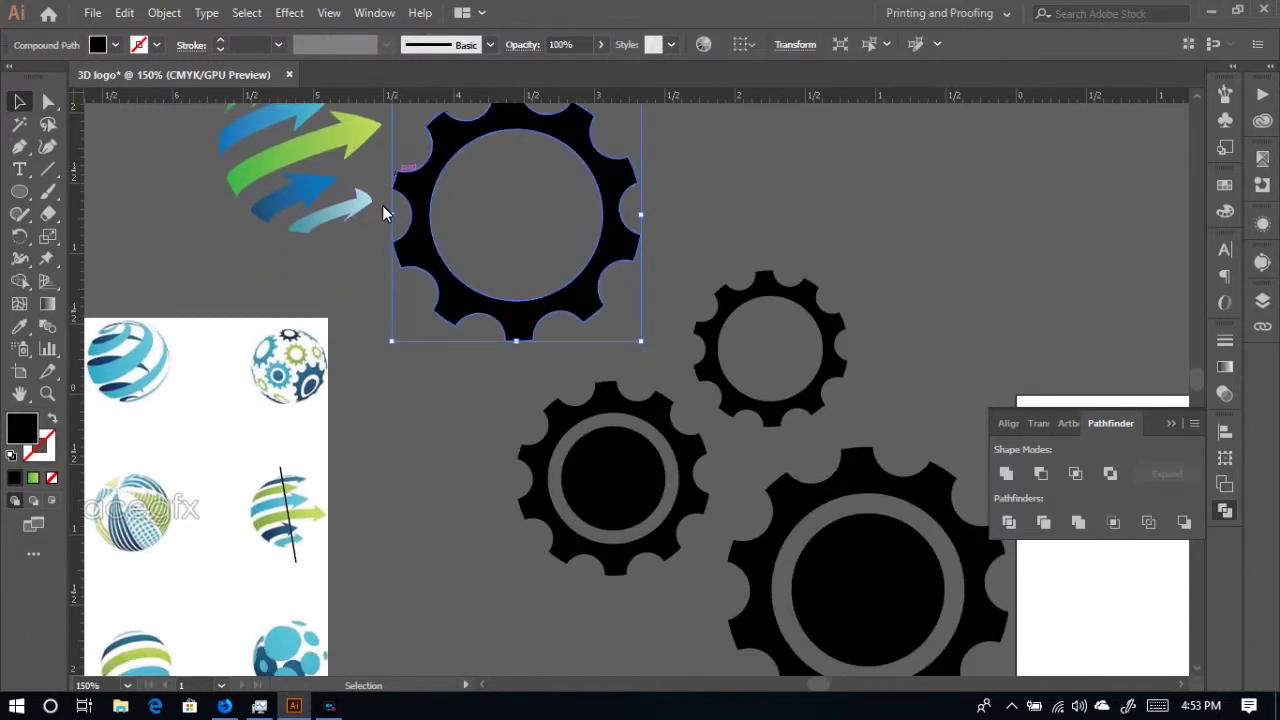
{"action": "left_click_drag", "start_coordinate": [391, 220], "coordinate": [423, 220]}
{"action": "left_click_drag", "start_coordinate": [531, 132], "coordinate": [535, 146]}
{"action": "left_click", "coordinate": [725, 214]}
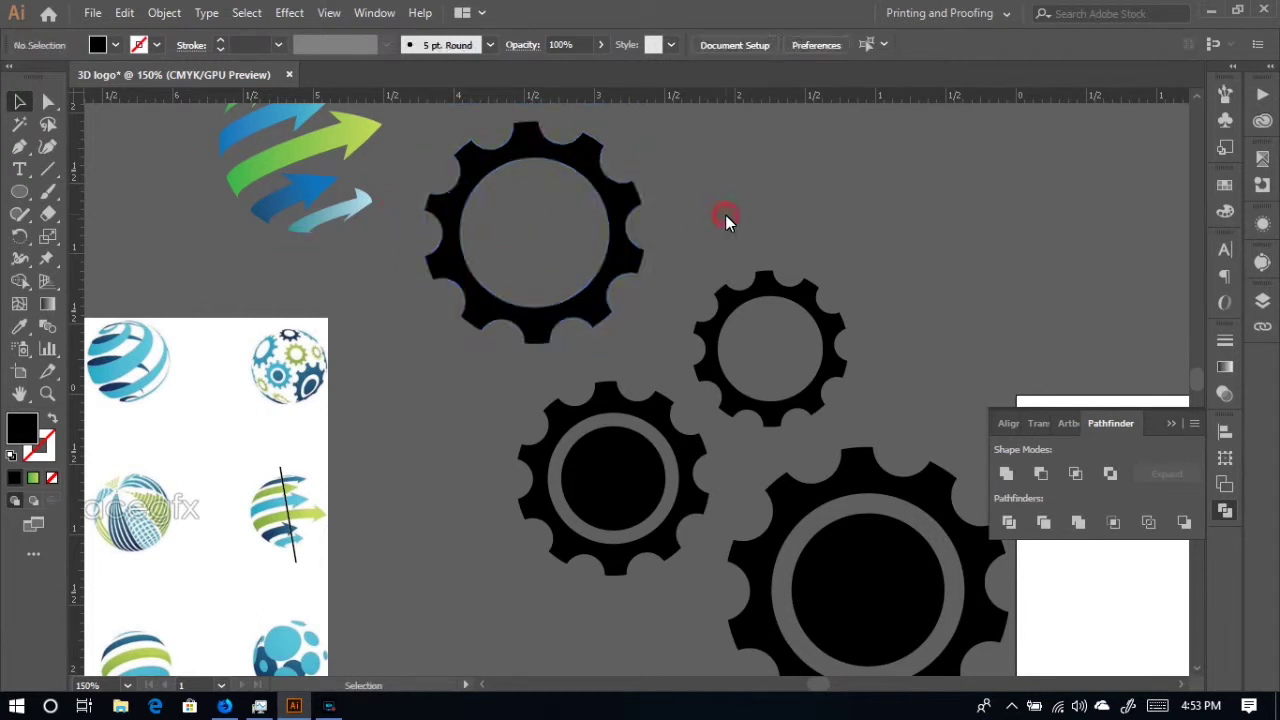
- Place a much smaller copy of the hollow gear to the lower left of the original gear
{"action": "scroll", "coordinate": [725, 214], "scroll_direction": "down", "scroll_amount": 5}
{"action": "left_click_drag", "start_coordinate": [725, 272], "coordinate": [433, 485]}
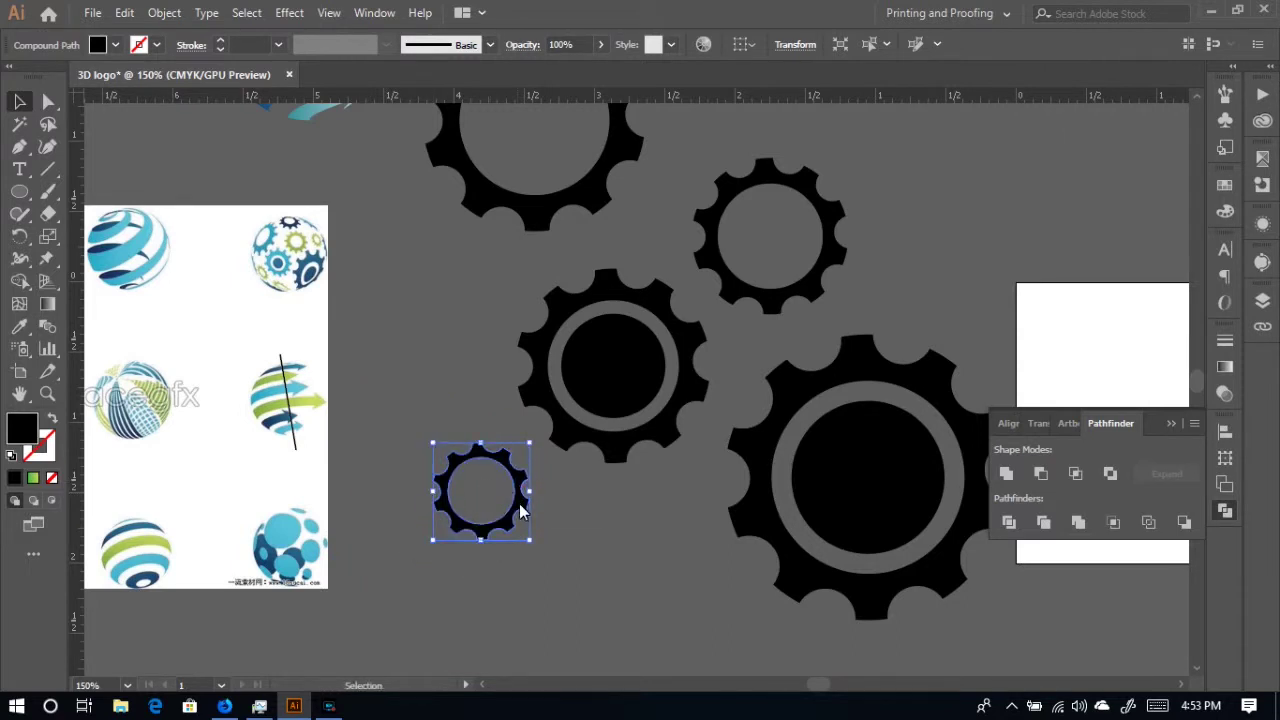
{"action": "left_click_drag", "start_coordinate": [507, 520], "coordinate": [500, 516]}
{"action": "left_click", "coordinate": [632, 530]}
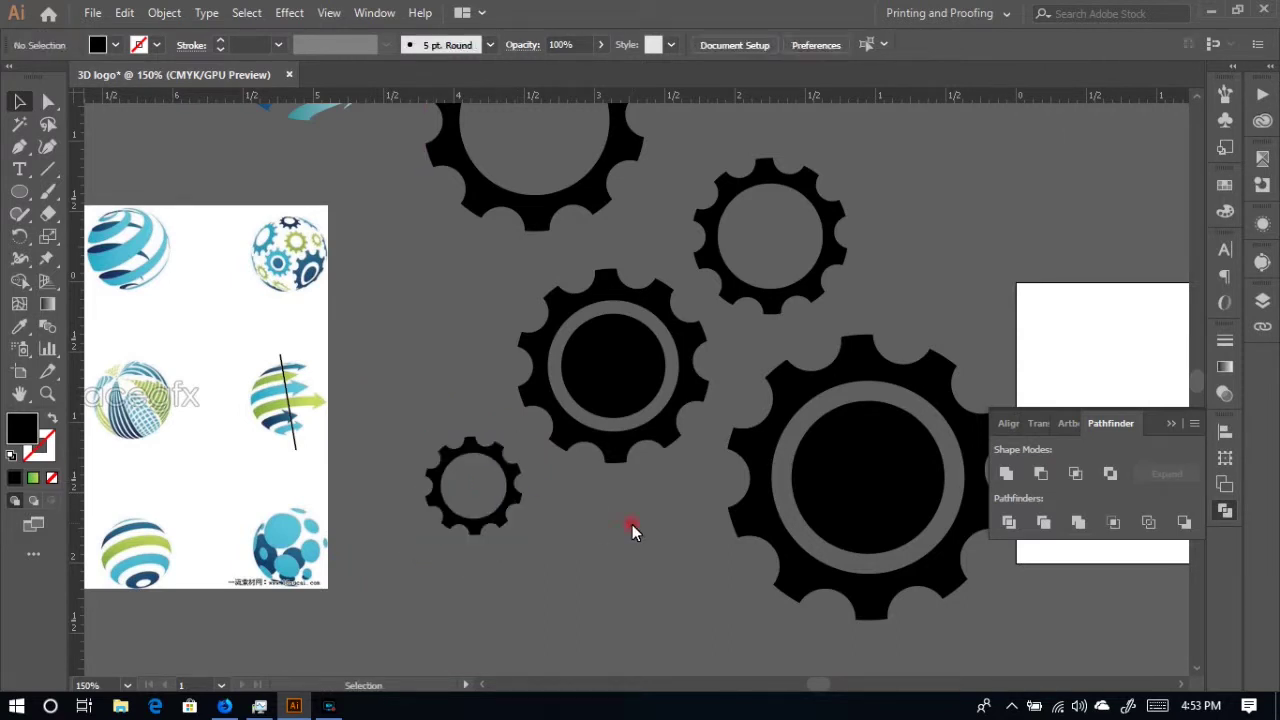
- Move the uppermost hollow gear slightly down, closer to the original gear in the cluster
{"action": "key", "text": "a"}
{"action": "key", "text": "ctrl+minus"}
{"action": "key", "text": "ctrl+minus"}
{"action": "key", "text": "ctrl+minus"}
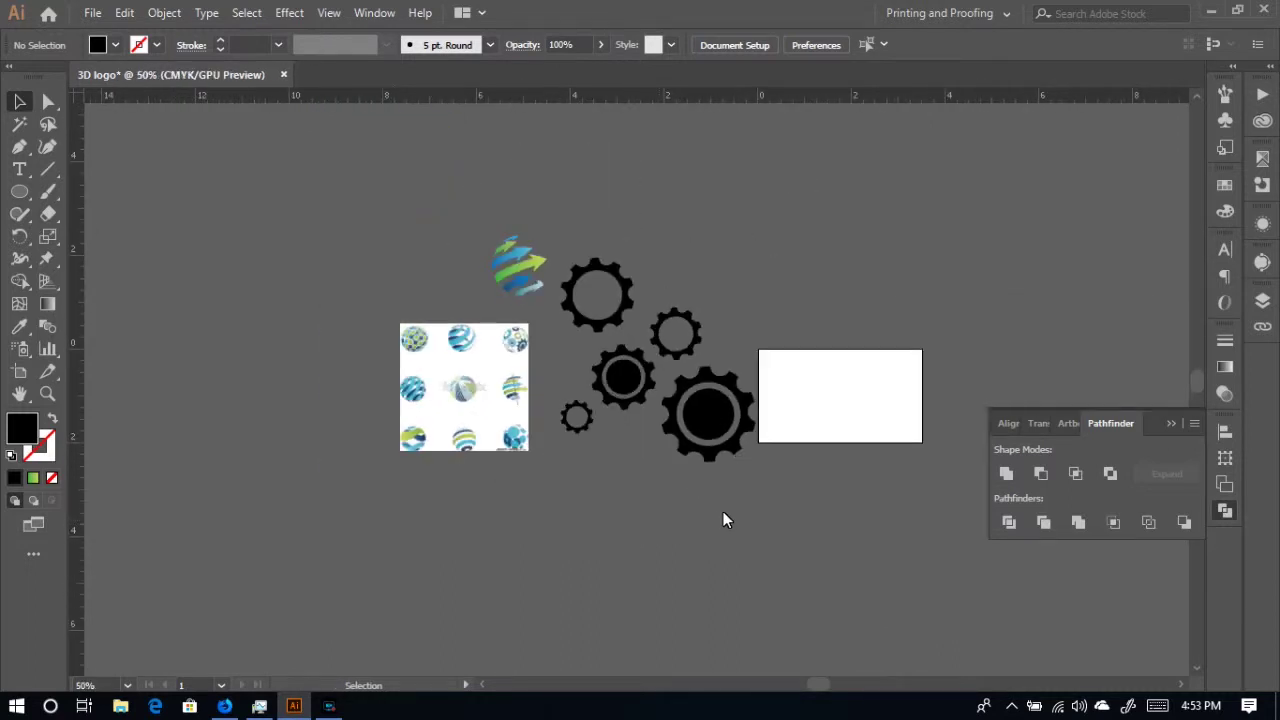
{"action": "left_click", "coordinate": [622, 321]}
{"action": "left_click_drag", "start_coordinate": [621, 315], "coordinate": [623, 321]}
{"action": "key", "text": "a"}
{"action": "key", "text": "ctrl+equal"}
{"action": "key", "text": "v"}
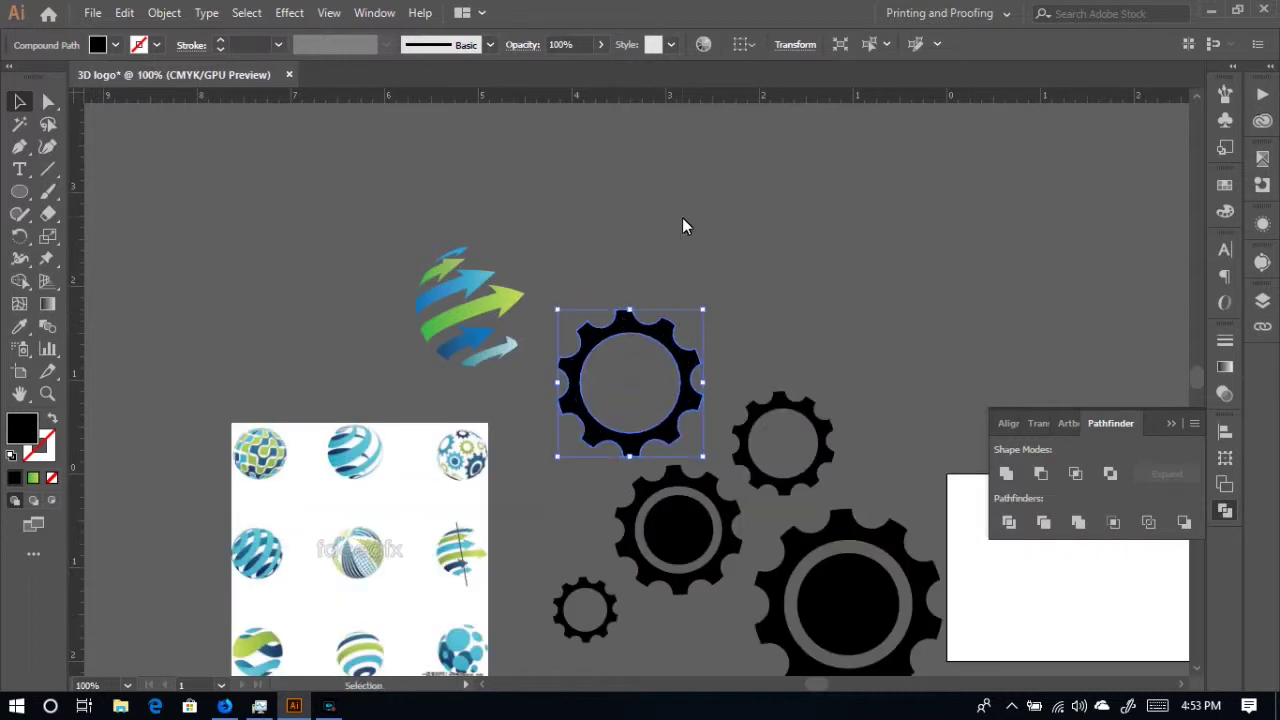
- Duplicate the whole gear cluster and place the copy directly below the original cluster
{"action": "scroll", "coordinate": [682, 226], "scroll_direction": "down", "scroll_amount": 3}
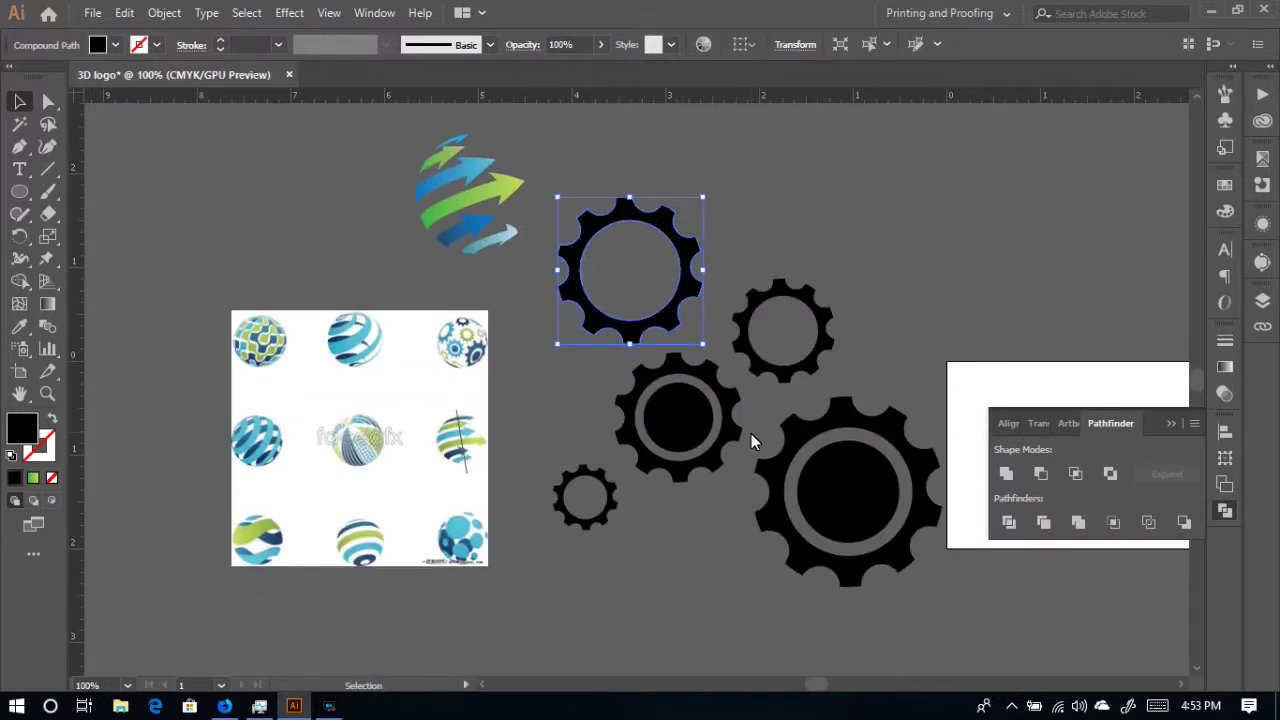
{"action": "key", "text": "ctrl+a"}
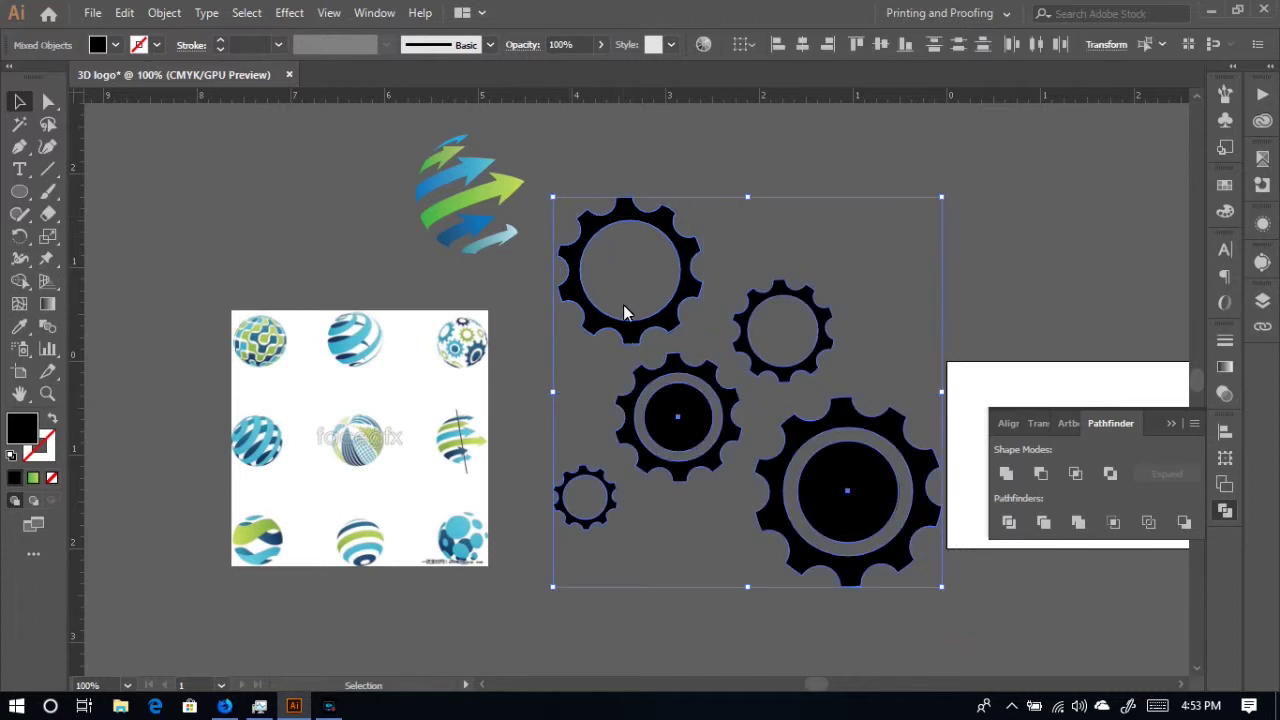
{"action": "left_click_drag", "start_coordinate": [628, 345], "coordinate": [678, 664]}
{"action": "key", "text": "ctrl+minus"}
{"action": "key", "text": "ctrl+minus"}
{"action": "key", "text": "ctrl+minus"}
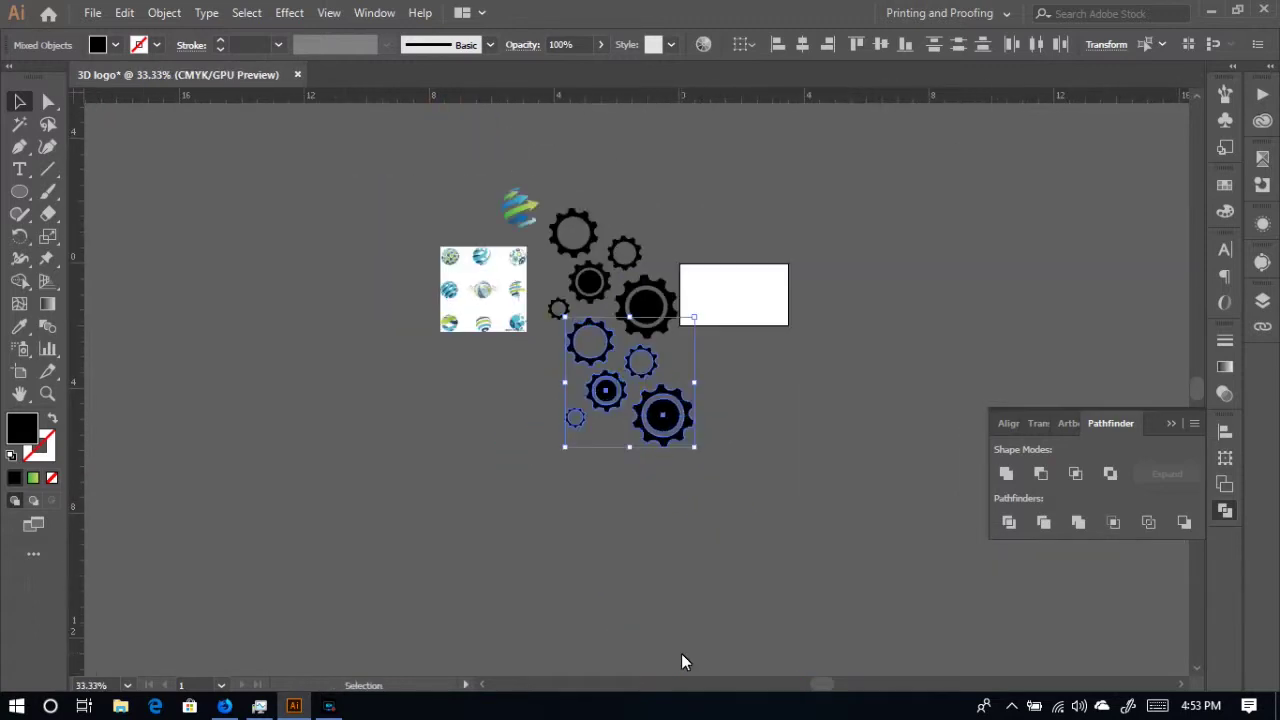
{"action": "left_click", "coordinate": [726, 555]}
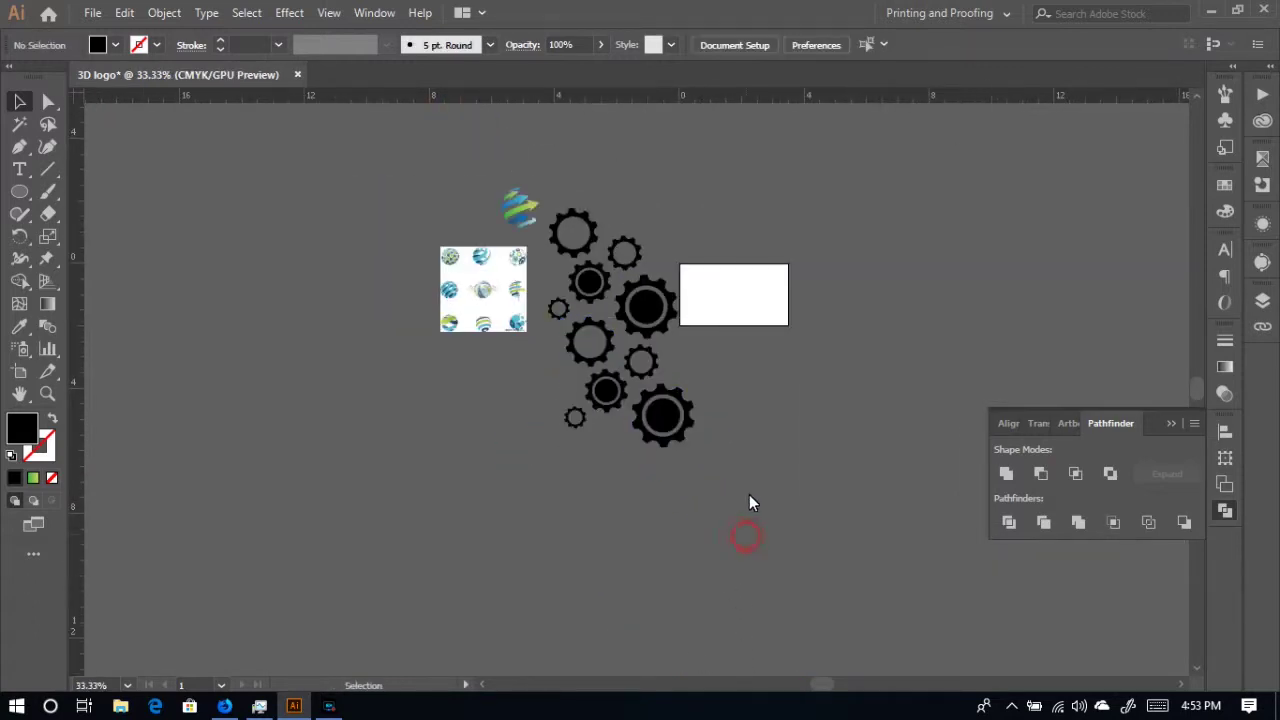
- Extend the gears to a column of four stacked clusters and place a copy of the column beside it, fitted closely
{"action": "left_click_drag", "start_coordinate": [603, 260], "coordinate": [707, 300]}
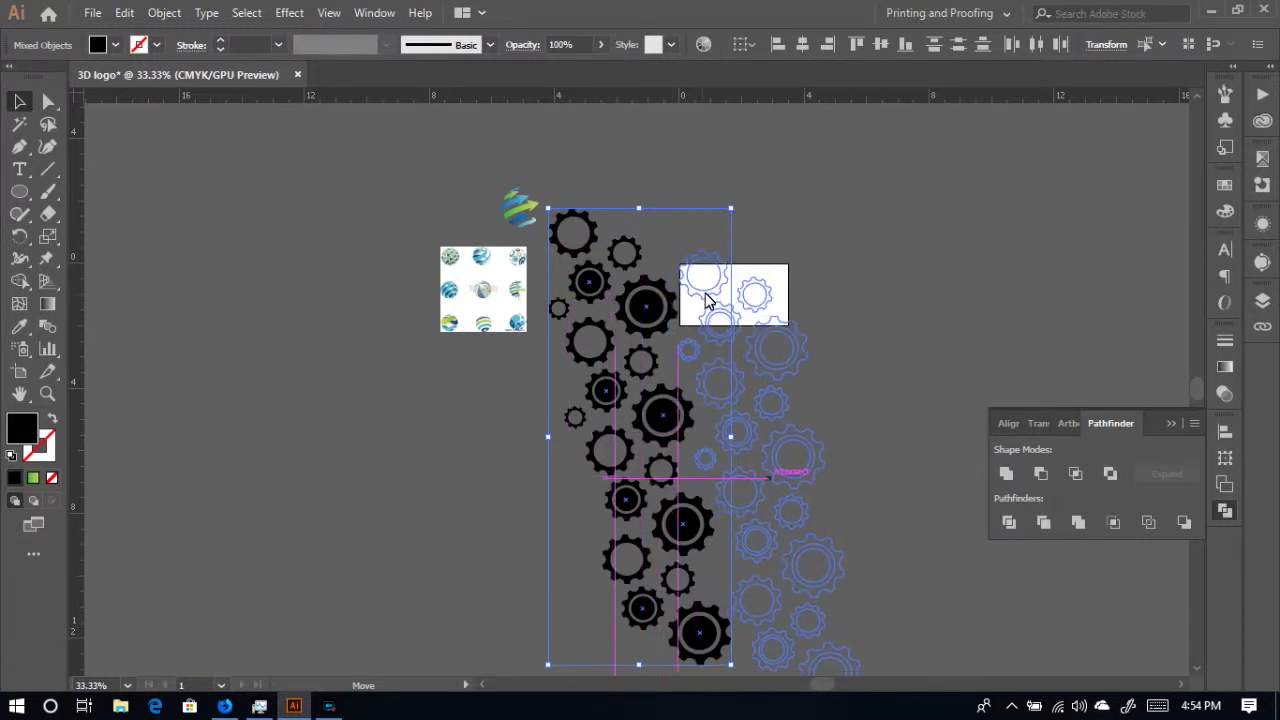
{"action": "left_click_drag", "start_coordinate": [707, 300], "coordinate": [700, 303]}
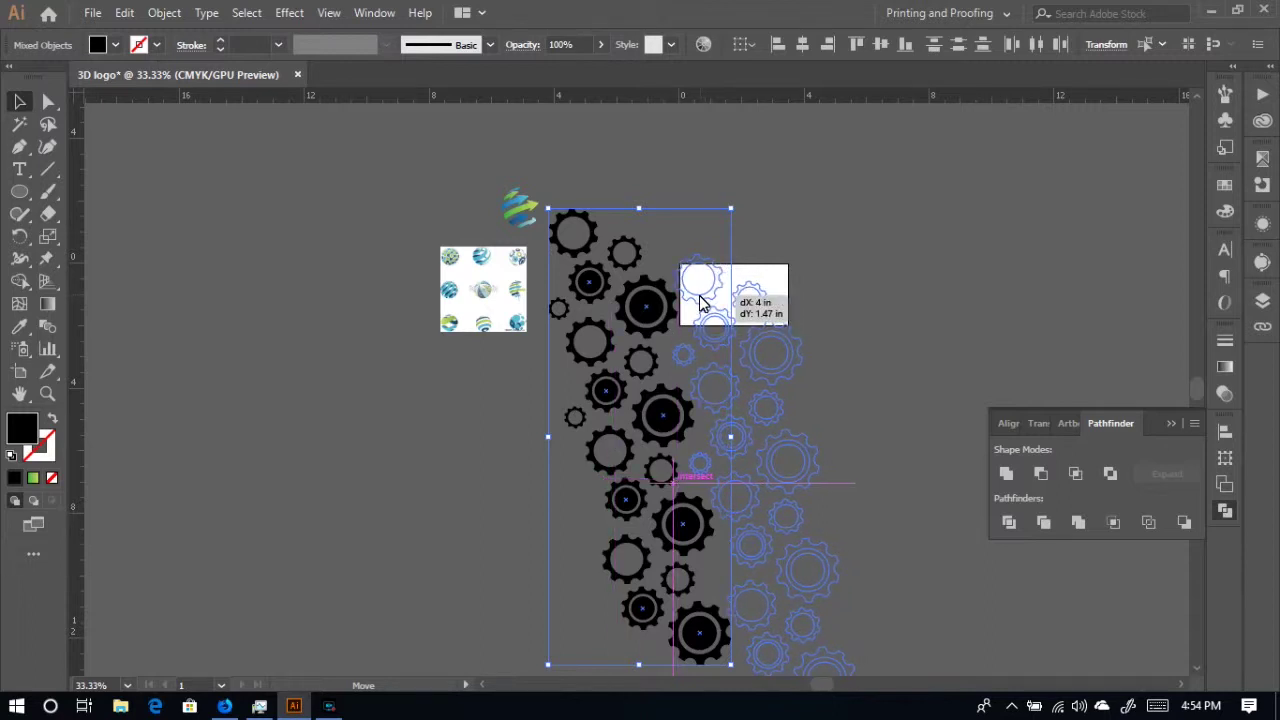
{"action": "left_click_drag", "start_coordinate": [700, 303], "coordinate": [701, 297]}
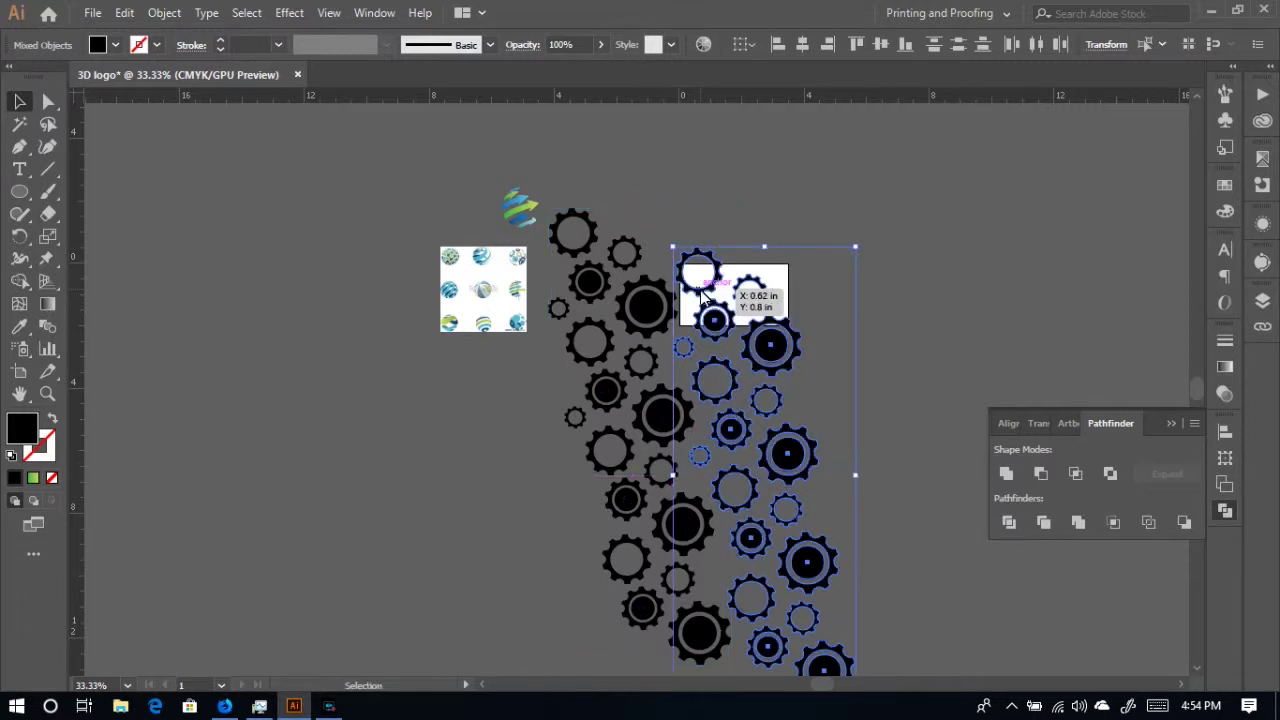
{"action": "left_click", "coordinate": [937, 416]}
{"action": "scroll", "coordinate": [937, 416], "scroll_direction": "down", "scroll_amount": 2}
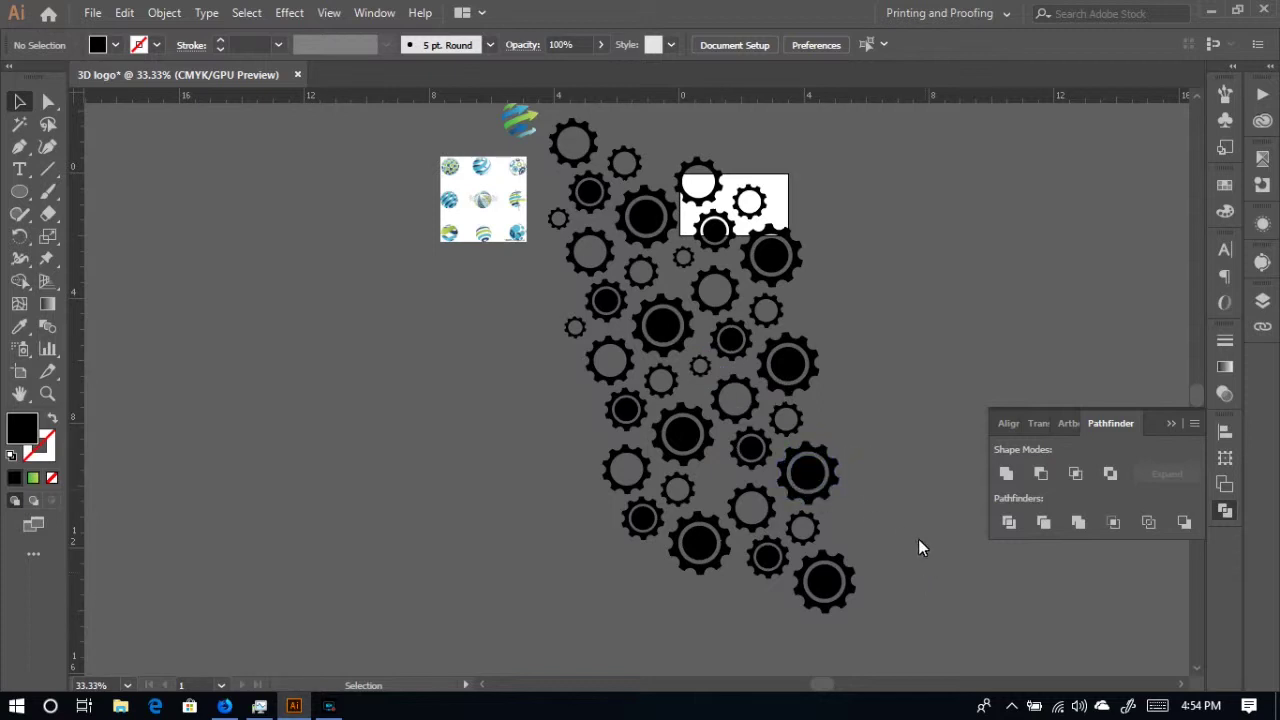
{"action": "scroll", "coordinate": [906, 543], "scroll_direction": "down", "scroll_amount": 1}
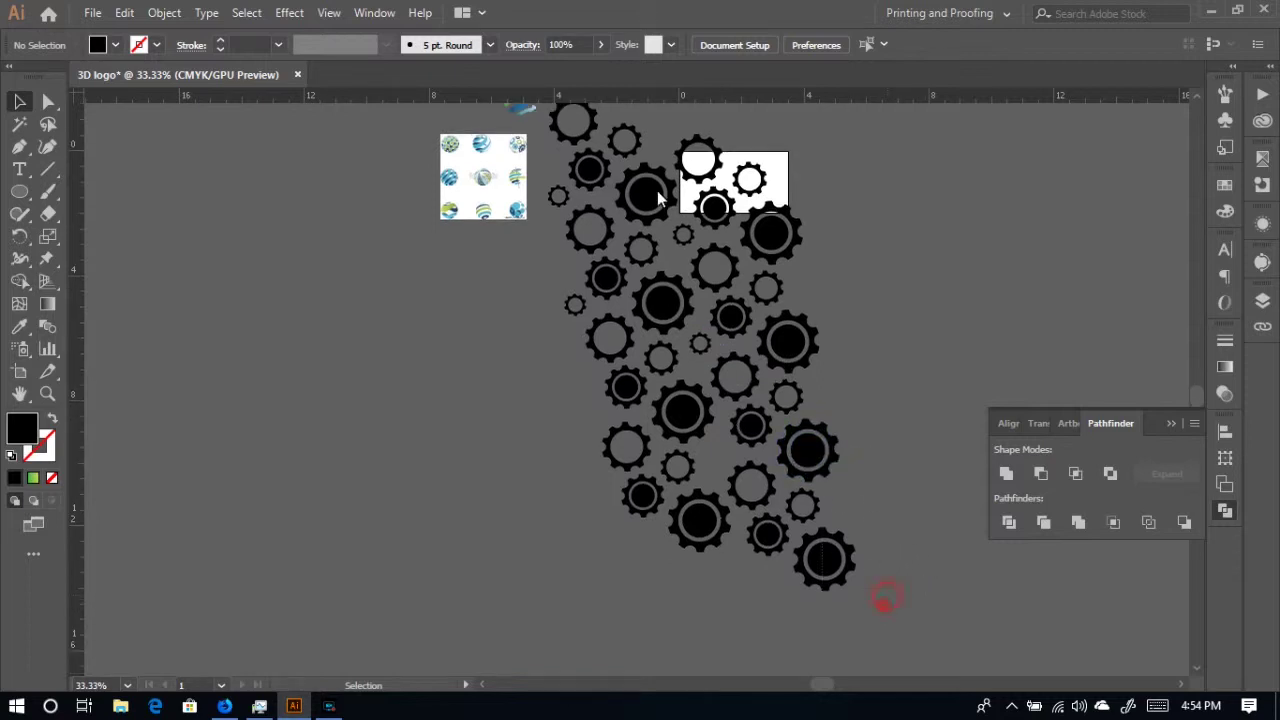
- Group all the gears into one object
{"action": "scroll", "coordinate": [759, 365], "scroll_direction": "up", "scroll_amount": 6}
{"action": "key", "text": "ctrl+a"}
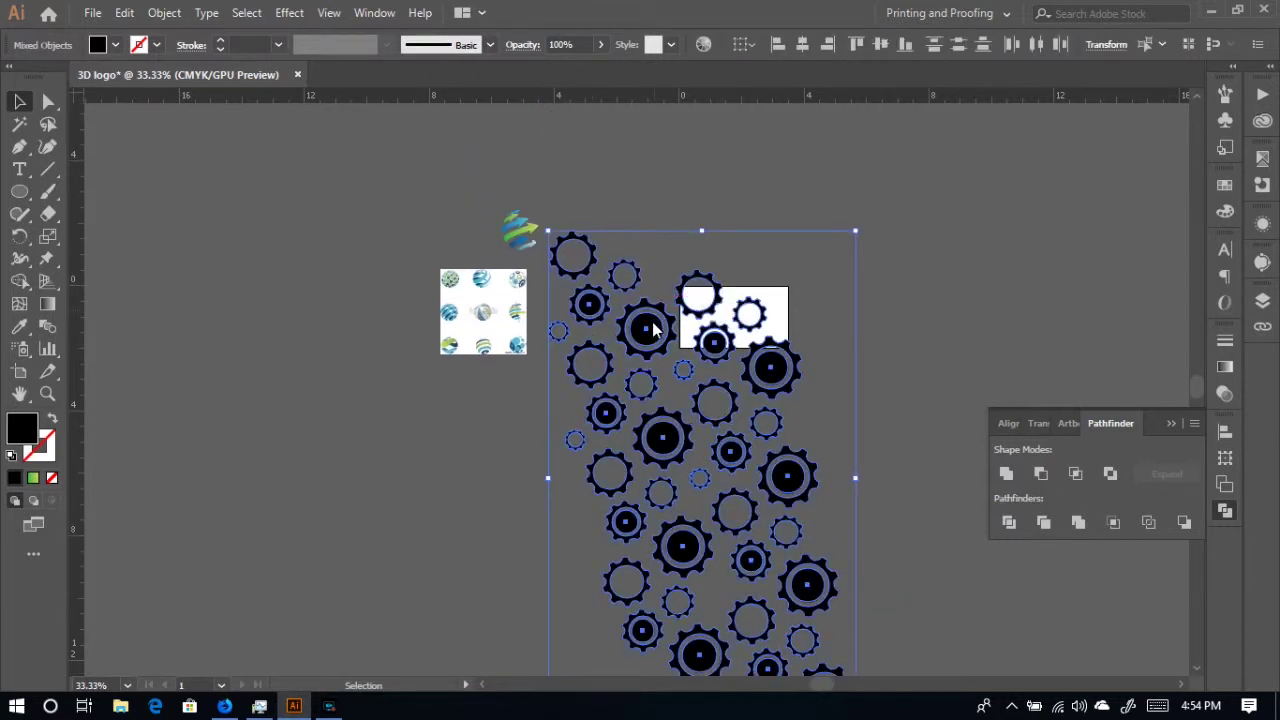
{"action": "right_click", "coordinate": [651, 327]}
{"action": "left_click", "coordinate": [700, 436]}
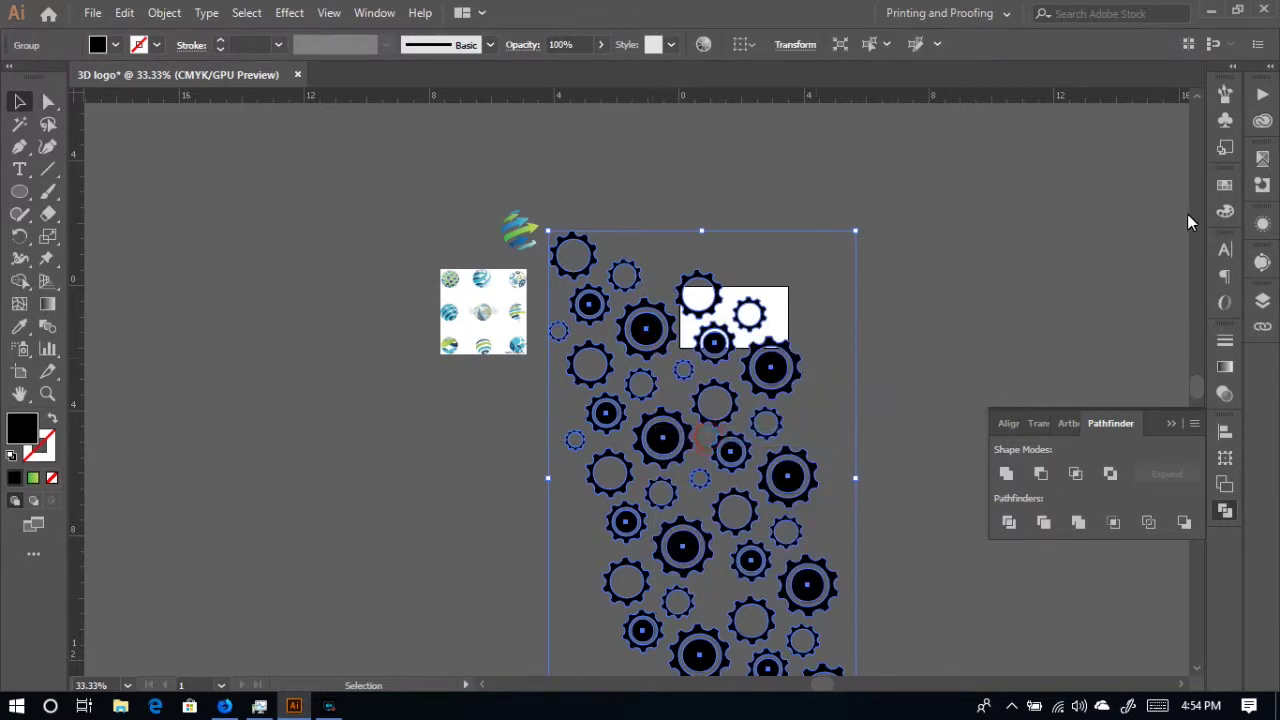
- Display the document's symbol collection
{"action": "double_click", "coordinate": [1224, 121]}
{"action": "left_click", "coordinate": [1224, 121]}
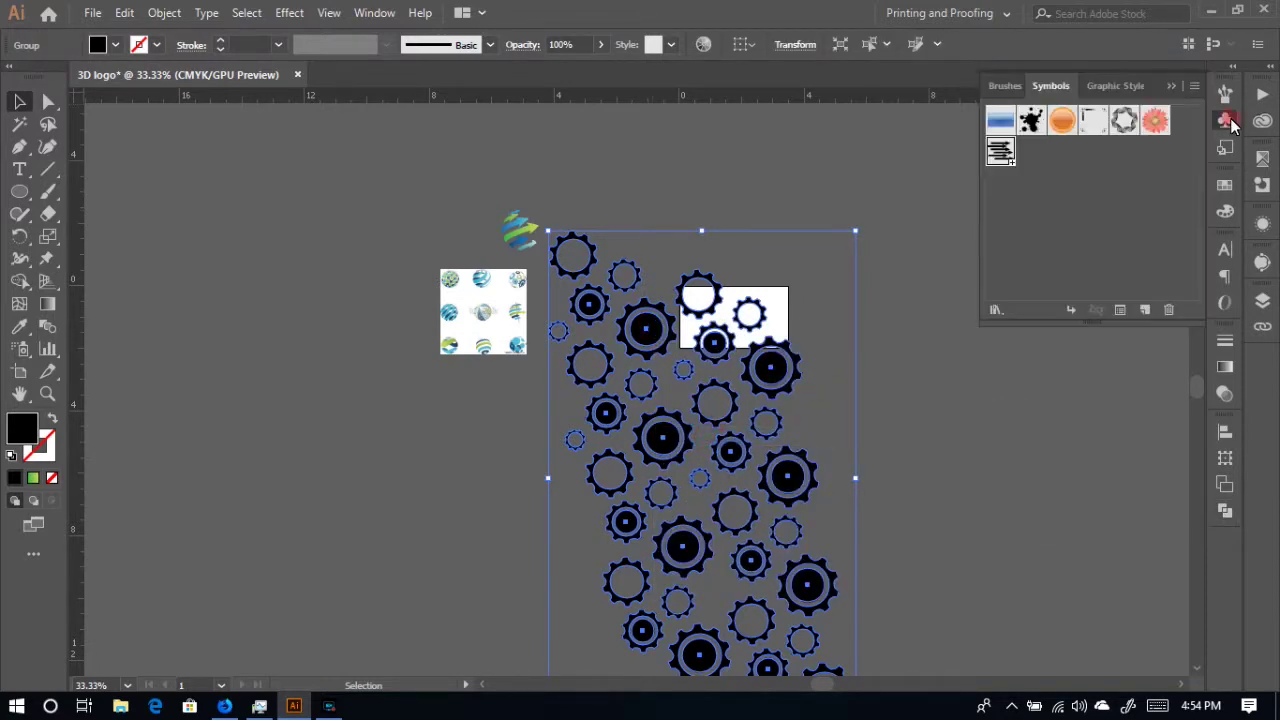
{"action": "left_click", "coordinate": [374, 12]}
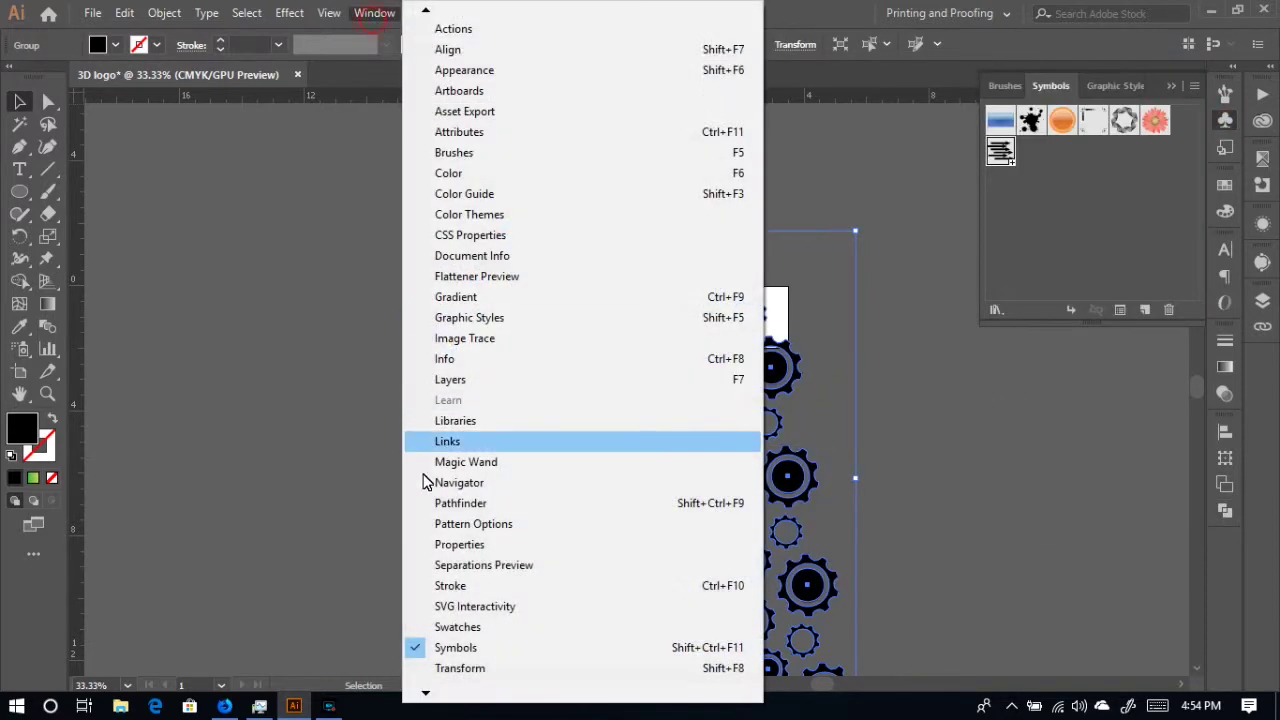
{"action": "left_click", "coordinate": [453, 646]}
{"action": "left_click", "coordinate": [453, 645]}
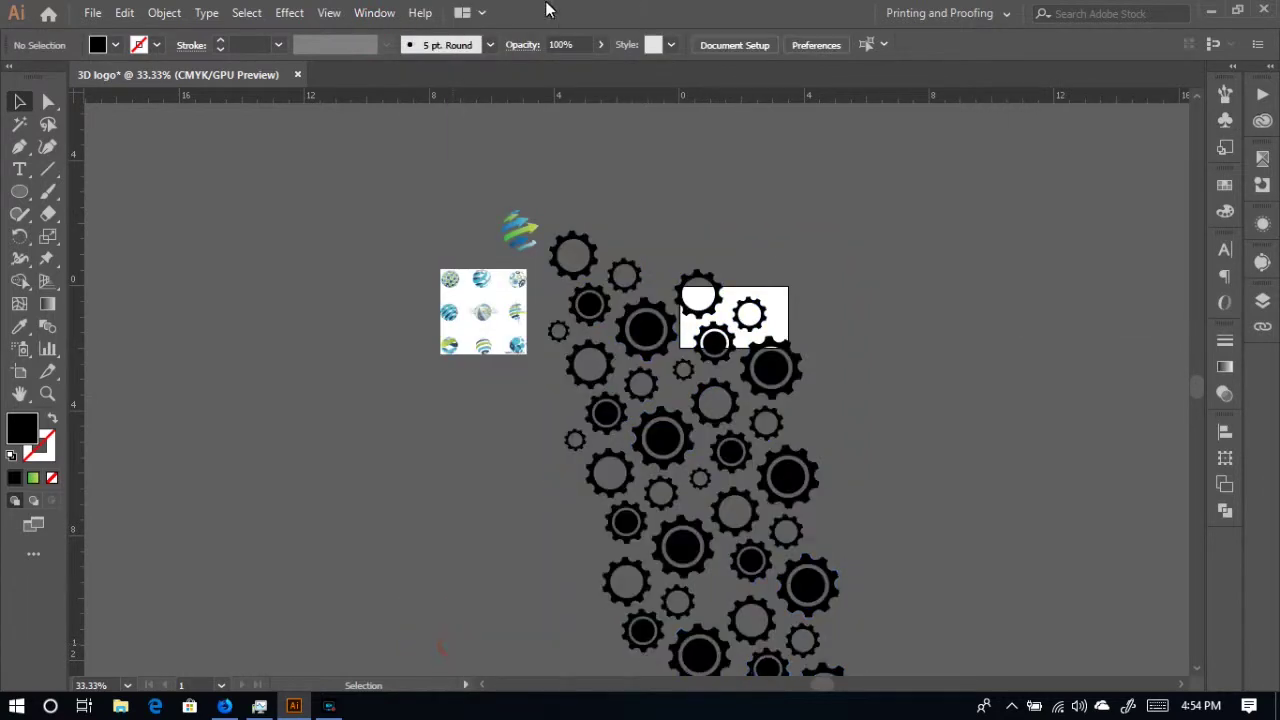
{"action": "left_click", "coordinate": [374, 12]}
{"action": "scroll", "coordinate": [443, 663], "scroll_direction": "down", "scroll_amount": 1}
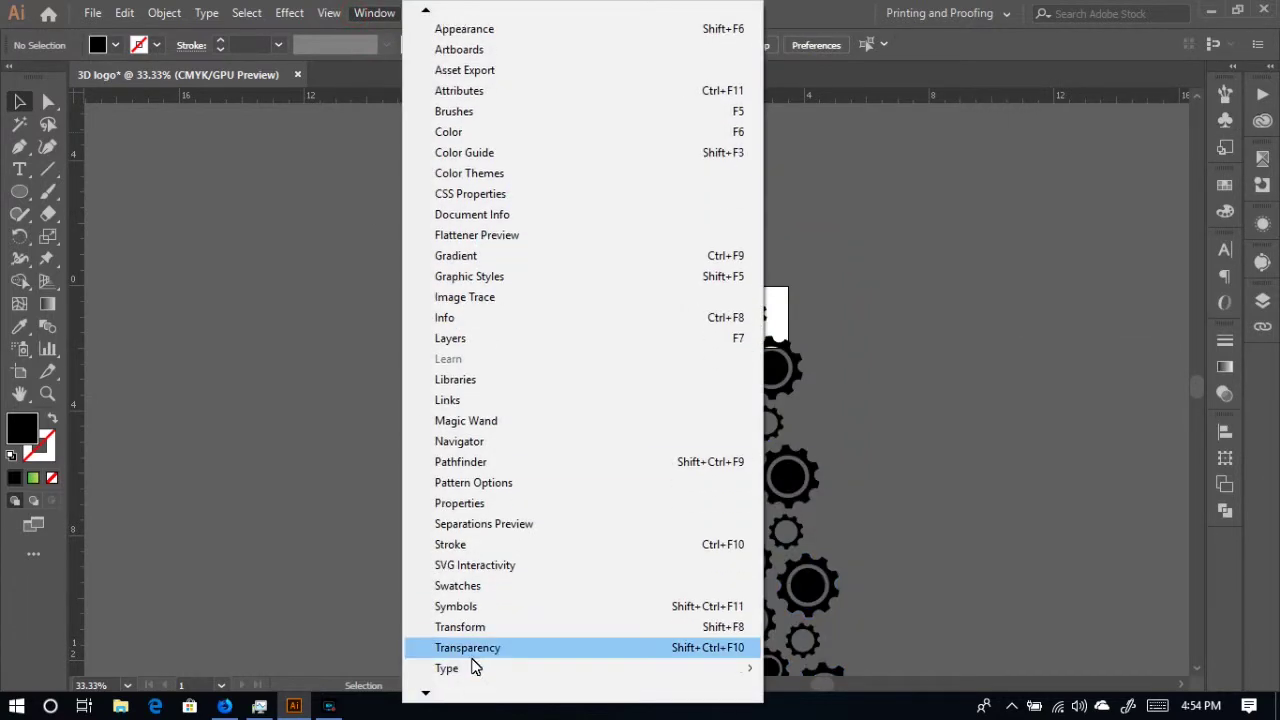
{"action": "left_click", "coordinate": [476, 607]}
- Save the grouped gears as a new dynamic symbol named M2 with the Movie Clip export type
{"action": "left_click_drag", "start_coordinate": [702, 414], "coordinate": [1067, 199]}
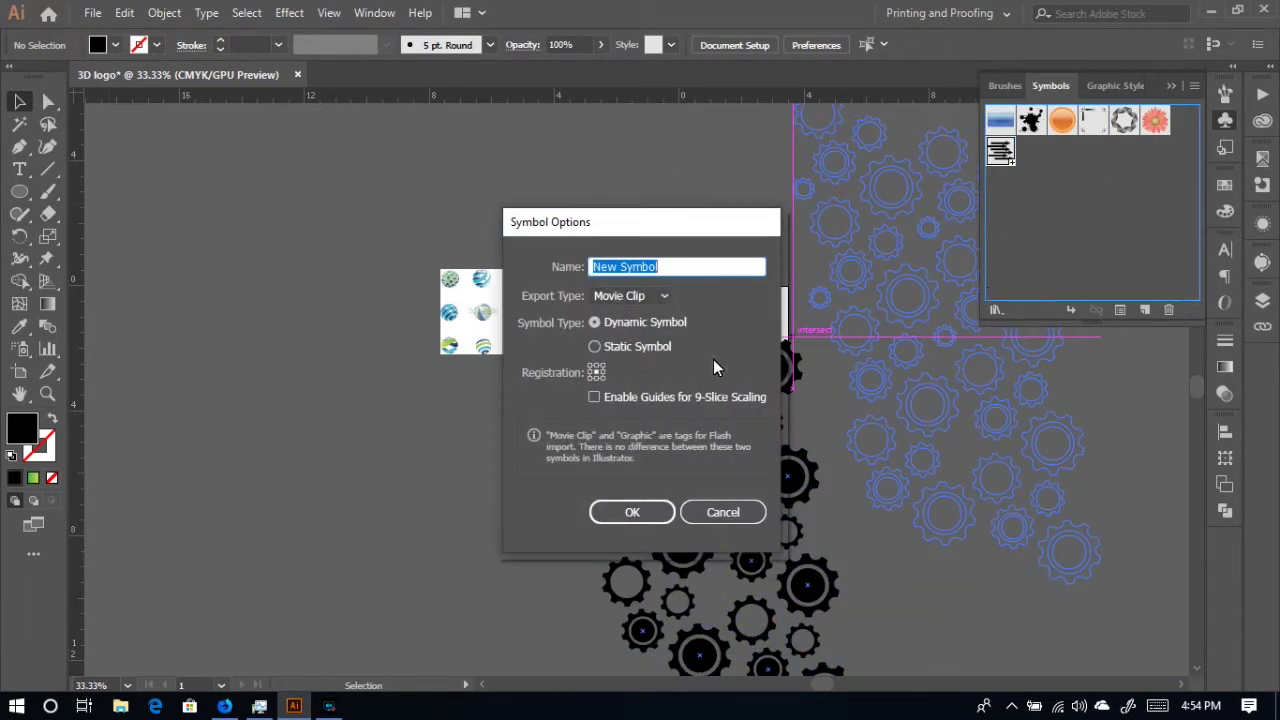
{"action": "key", "text": "BackSpace"}
{"action": "type", "text": "m2"}
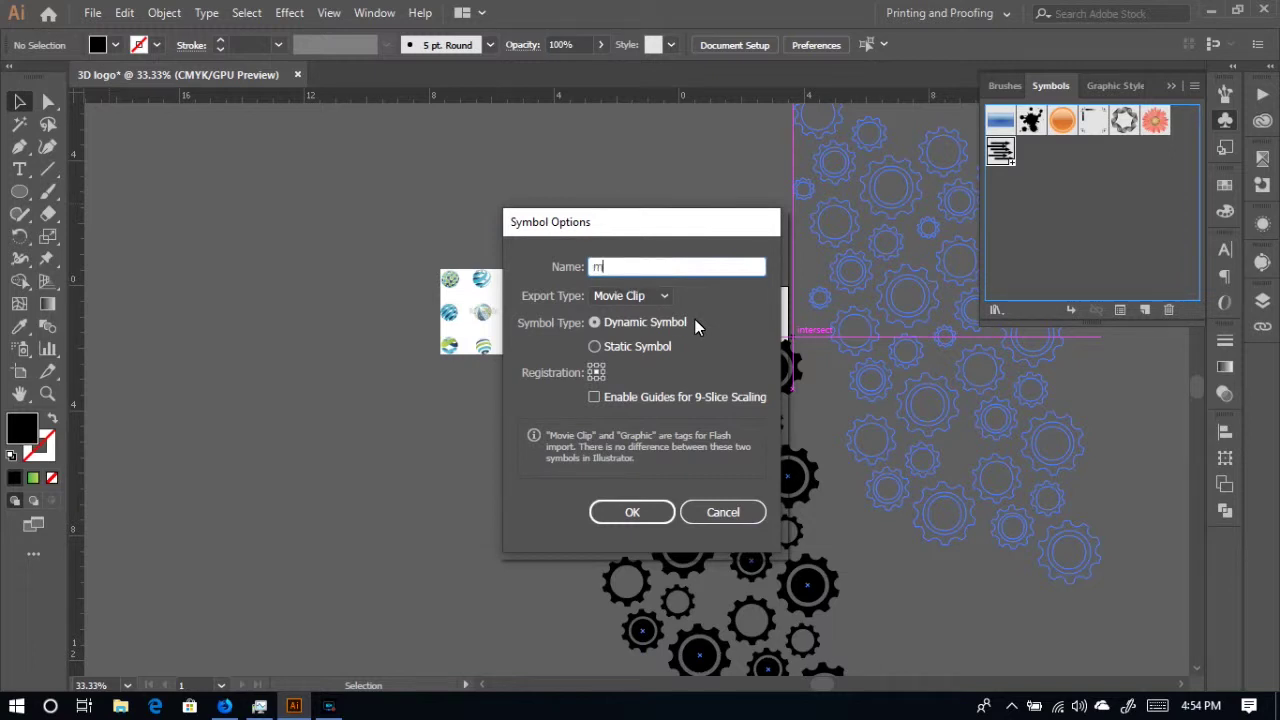
{"action": "key", "text": "BackSpace"}
{"action": "key", "text": "BackSpace"}
{"action": "type", "text": "M2"}
{"action": "left_click", "coordinate": [643, 512]}
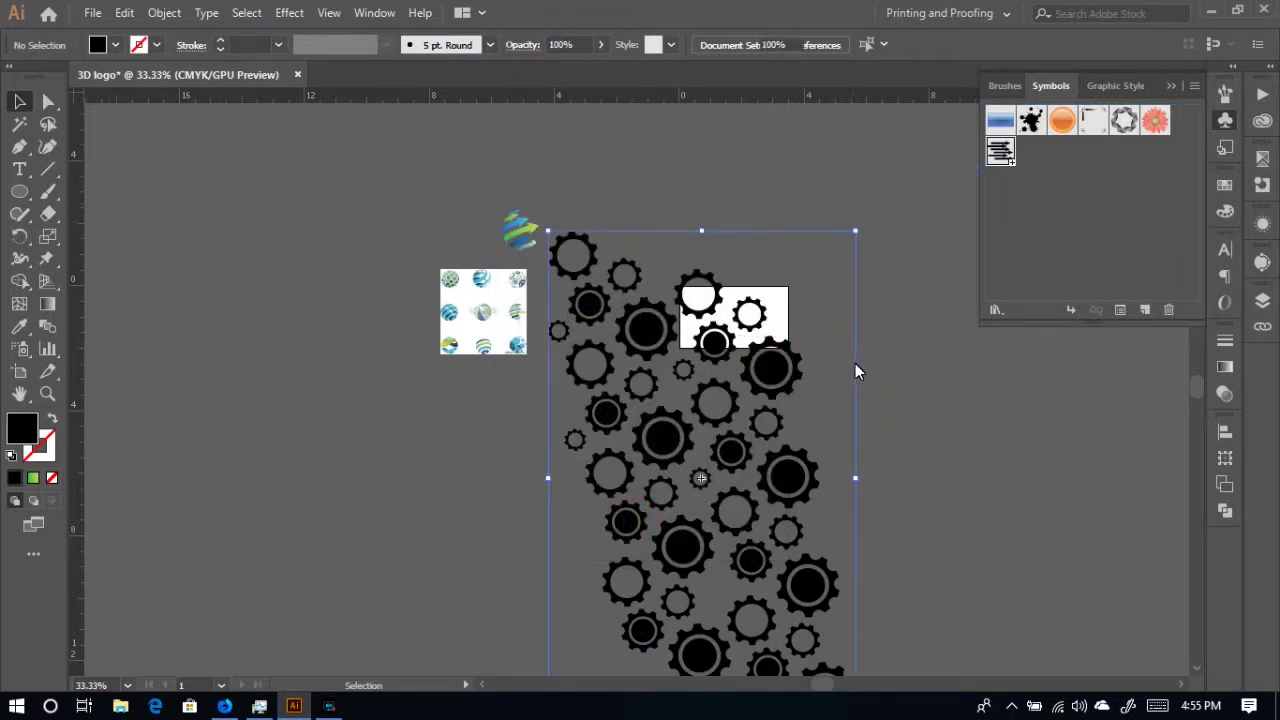
- Delete the gear artwork from the canvas, keeping only its saved symbol
{"action": "left_click", "coordinate": [746, 425]}
{"action": "left_click", "coordinate": [786, 444]}
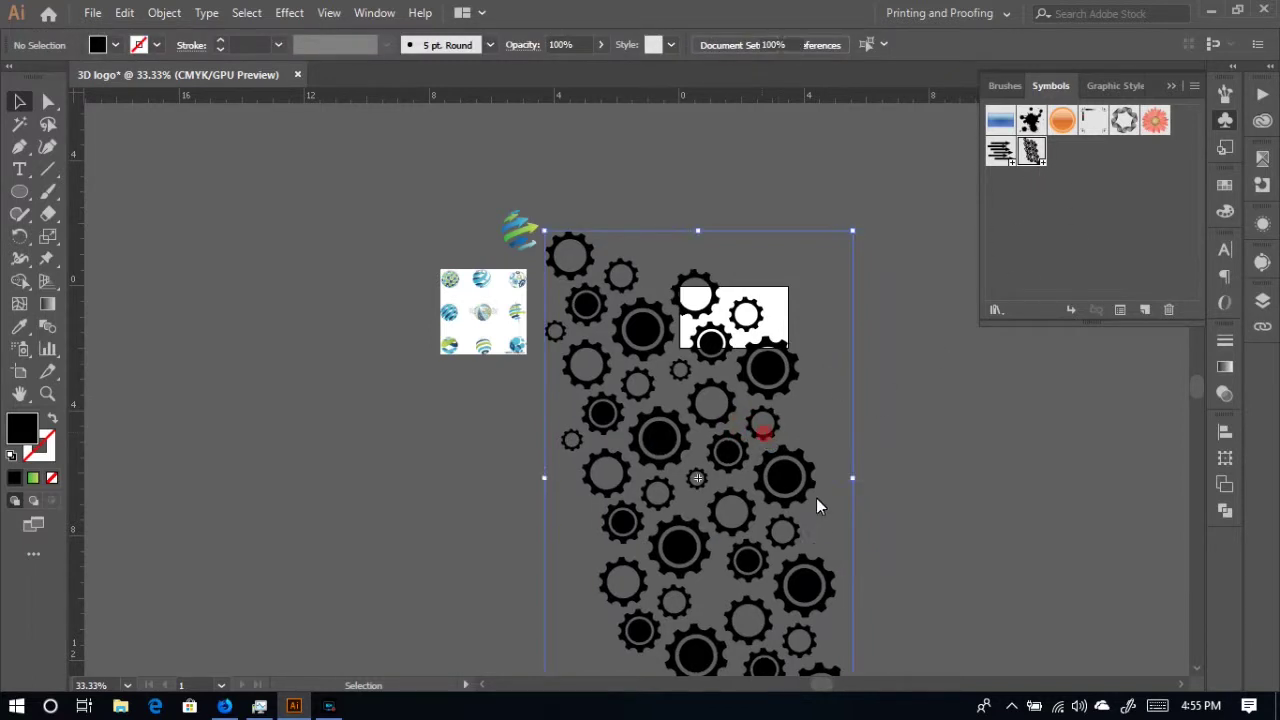
{"action": "key", "text": "Delete"}
{"action": "scroll", "coordinate": [840, 490], "scroll_direction": "up", "scroll_amount": 2}
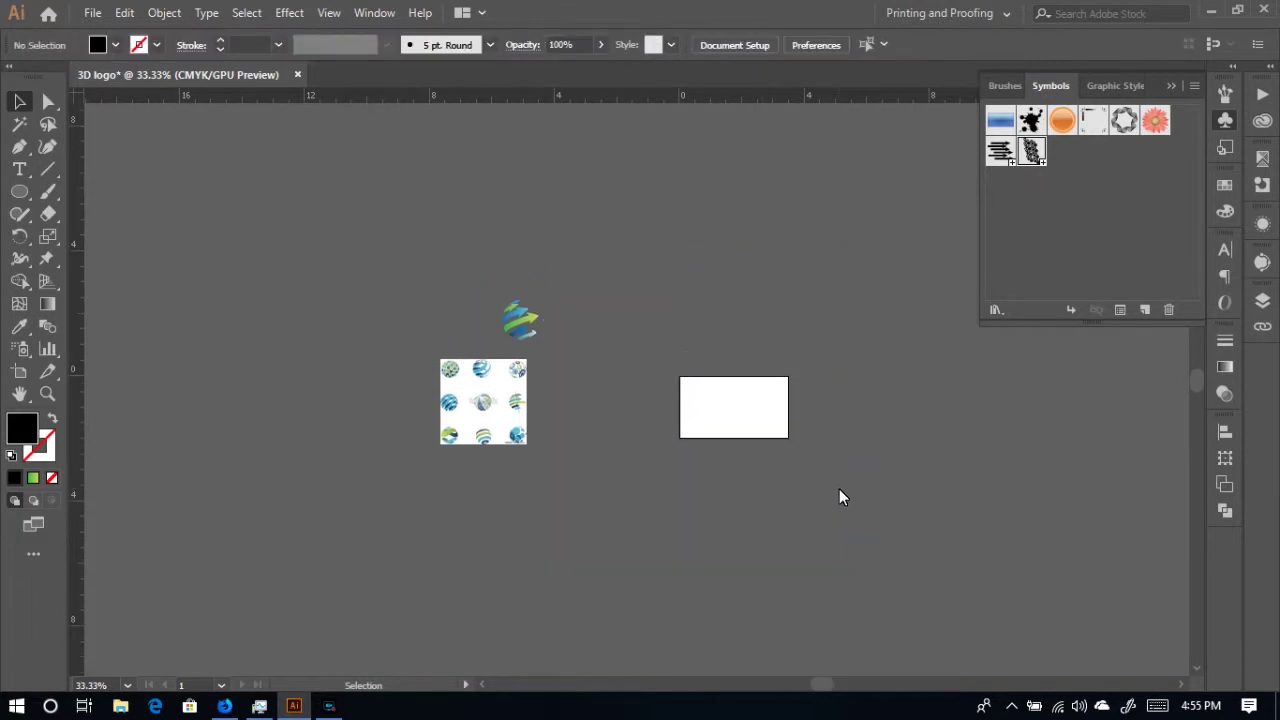
- Draw a black circle about 1.48 in wide to the left of the arrow globe, above the reference sheet
{"action": "key", "text": "ctrl+1"}
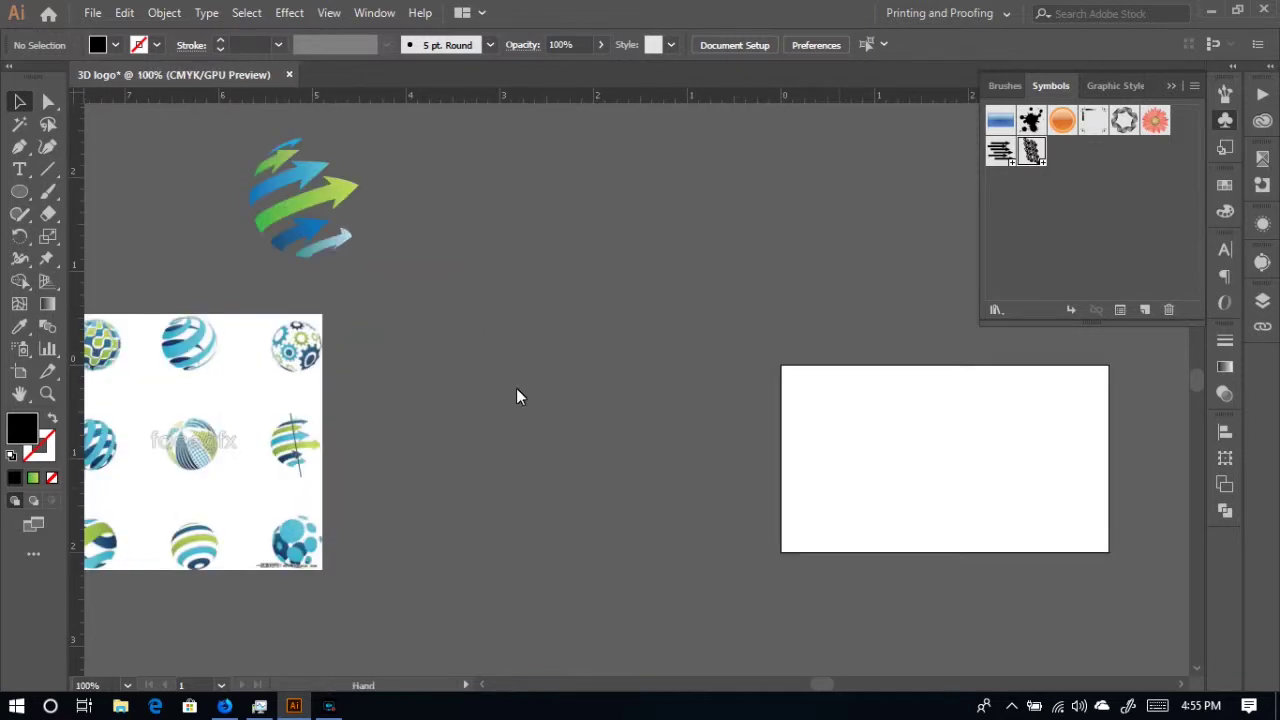
{"action": "left_click_drag", "start_coordinate": [516, 397], "coordinate": [680, 429]}
{"action": "left_click", "coordinate": [22, 196]}
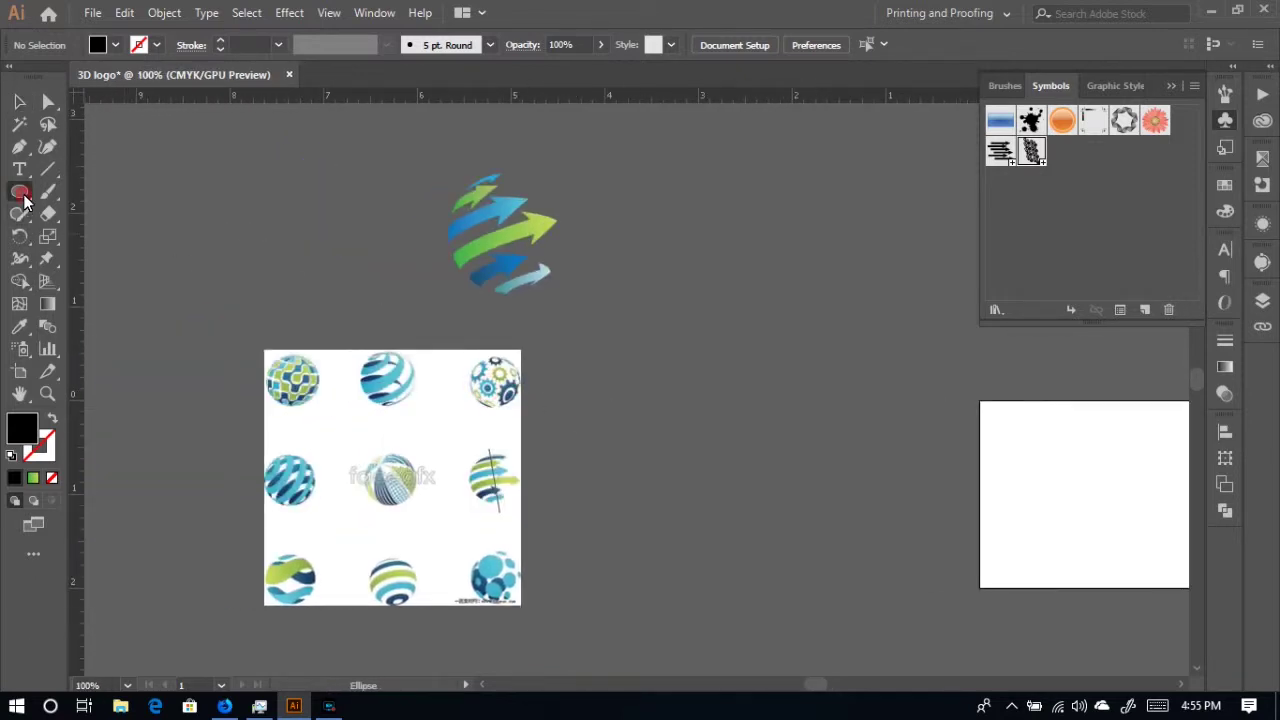
{"action": "left_click_drag", "start_coordinate": [162, 159], "coordinate": [267, 298]}
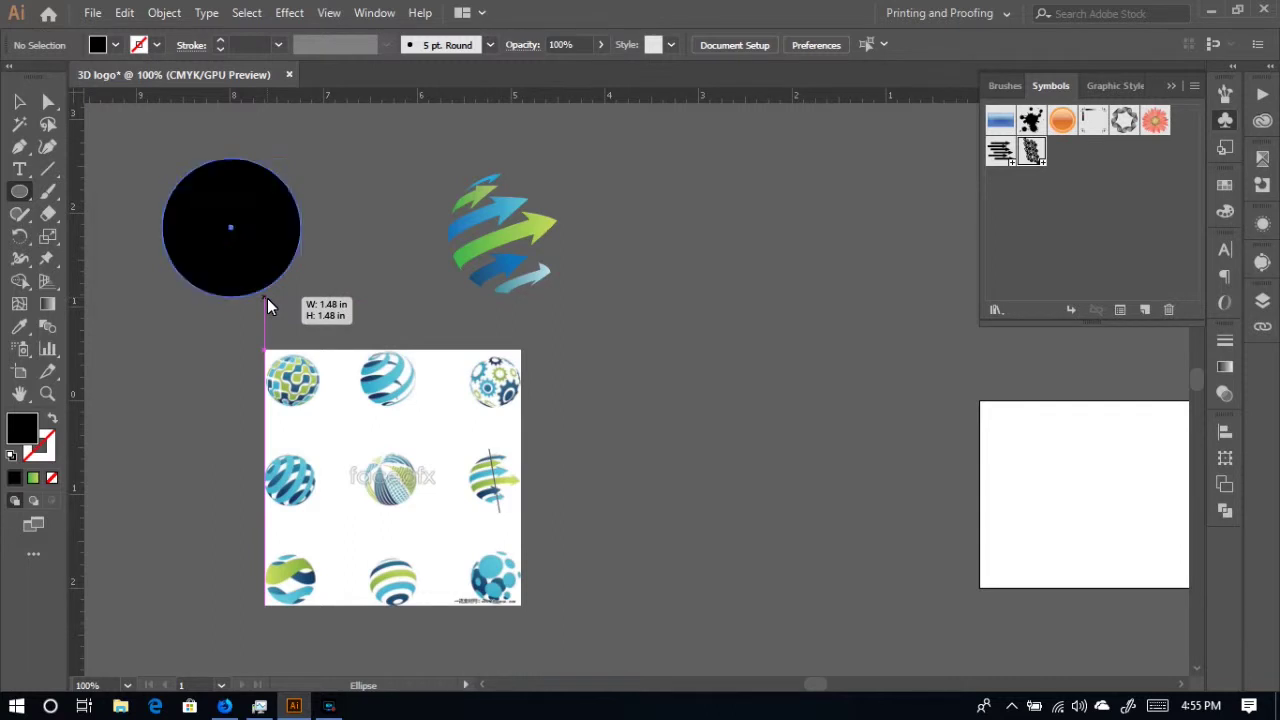
- Add a vertical guide across the circle and align the circle and guide on their horizontal centres
{"action": "left_click_drag", "start_coordinate": [73, 207], "coordinate": [216, 227]}
{"action": "key", "text": "v"}
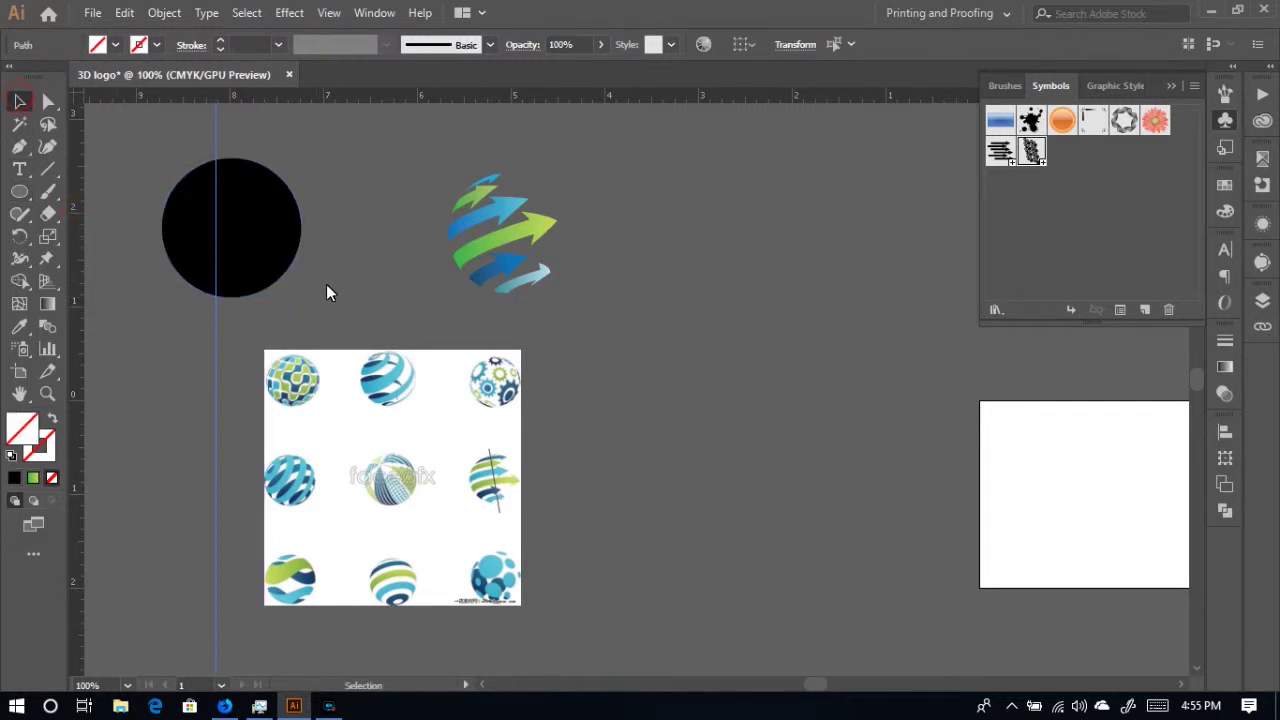
{"action": "left_click_drag", "start_coordinate": [326, 292], "coordinate": [285, 275]}
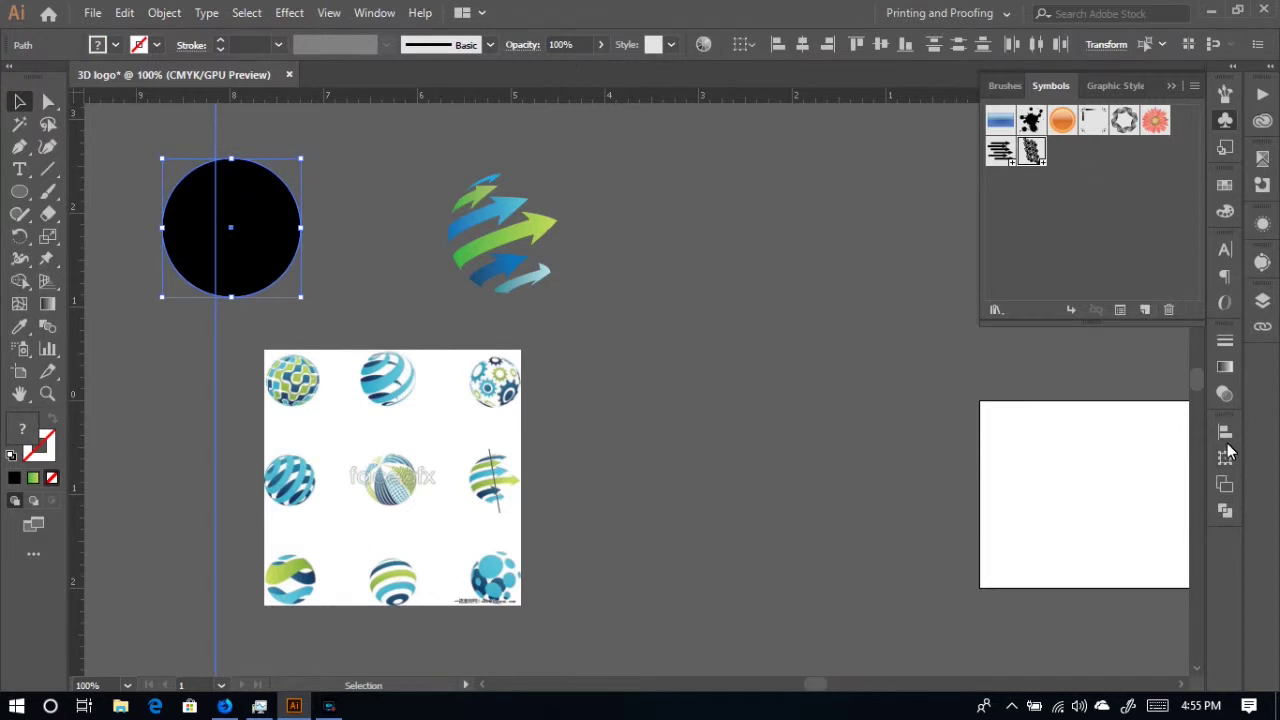
{"action": "left_click", "coordinate": [1225, 436]}
{"action": "left_click", "coordinate": [1040, 473]}
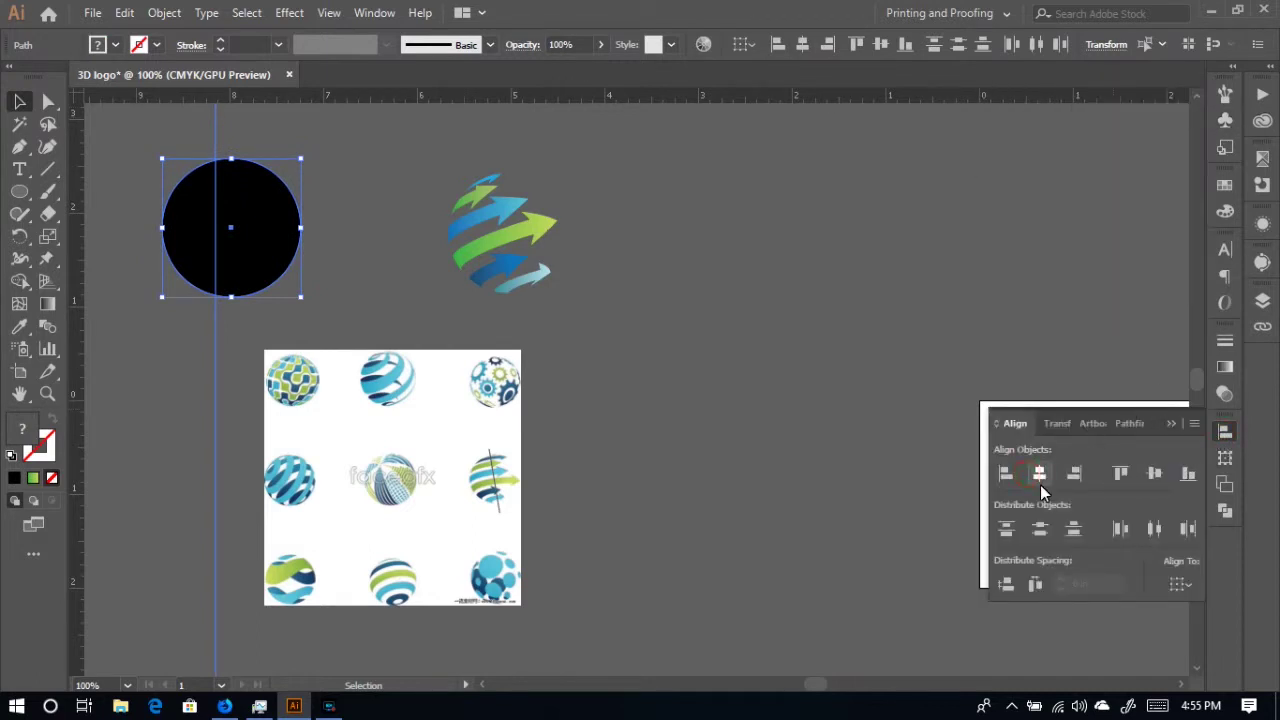
- Divide the circle along the vertical guide, ungroup the pieces and delete the left half
{"action": "left_click", "coordinate": [1223, 512]}
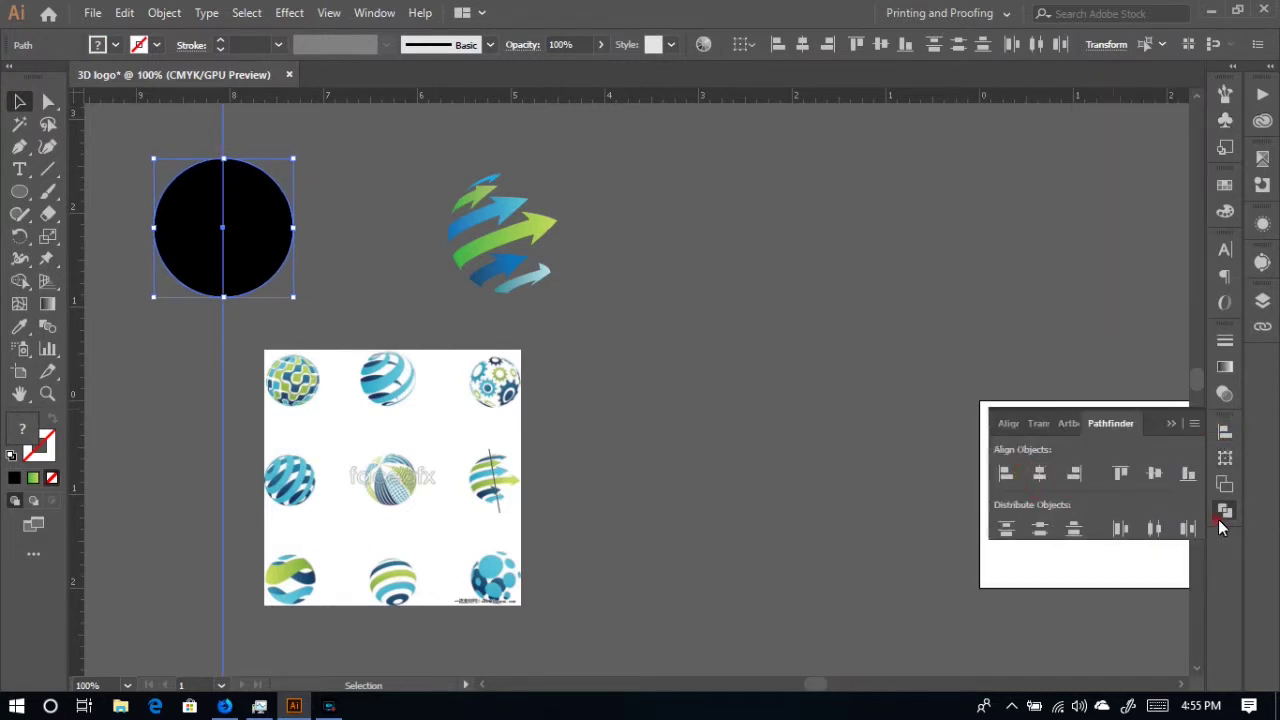
{"action": "left_click", "coordinate": [1010, 522]}
{"action": "right_click", "coordinate": [182, 185]}
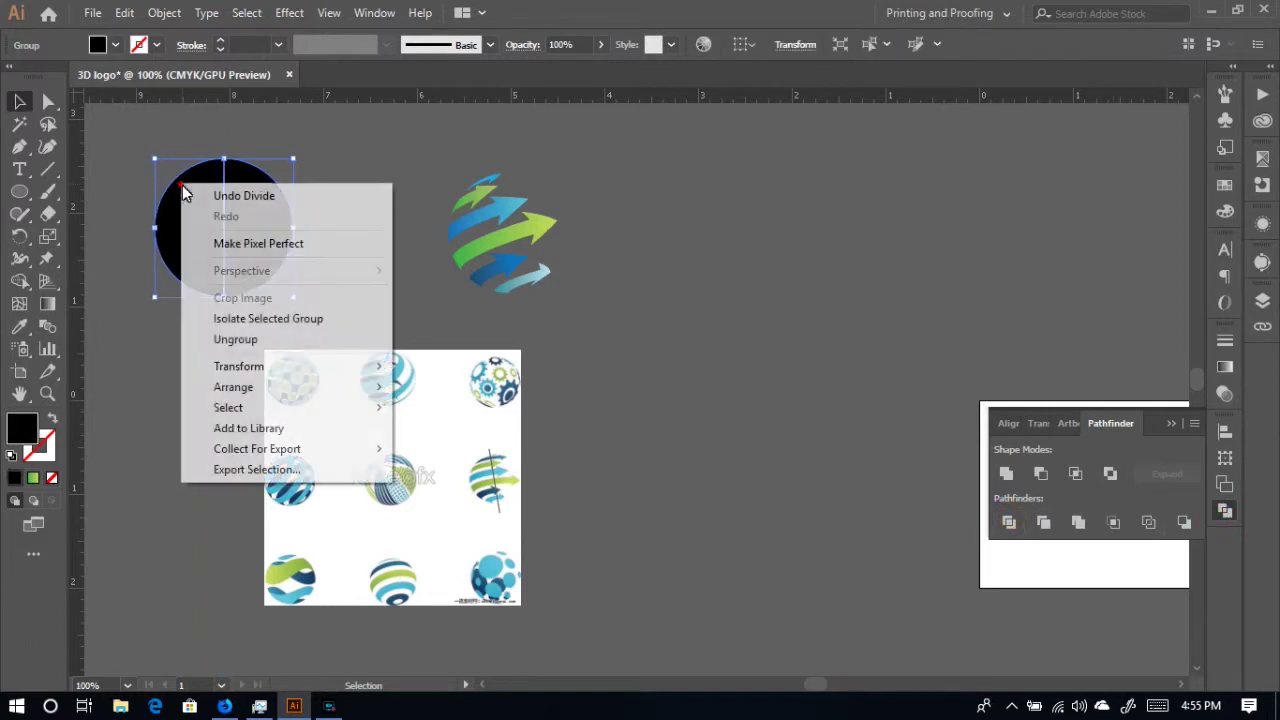
{"action": "left_click", "coordinate": [238, 334]}
{"action": "left_click", "coordinate": [207, 264]}
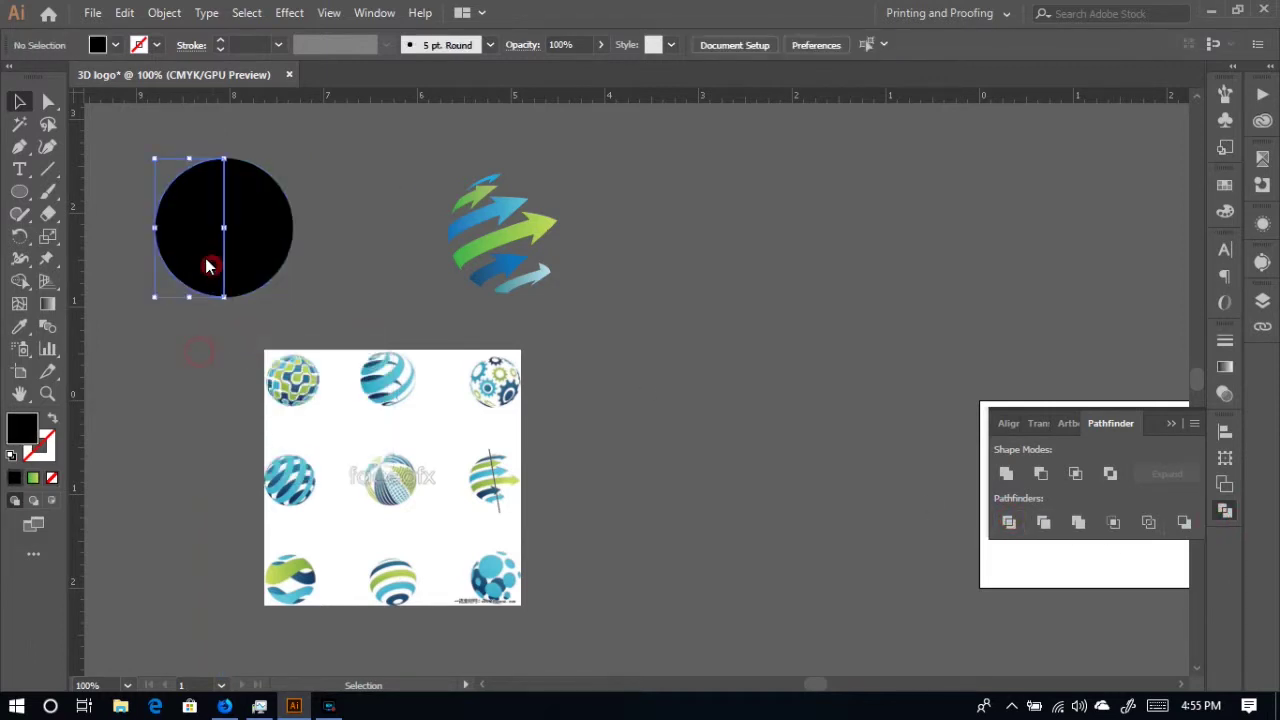
{"action": "key", "text": "Delete"}
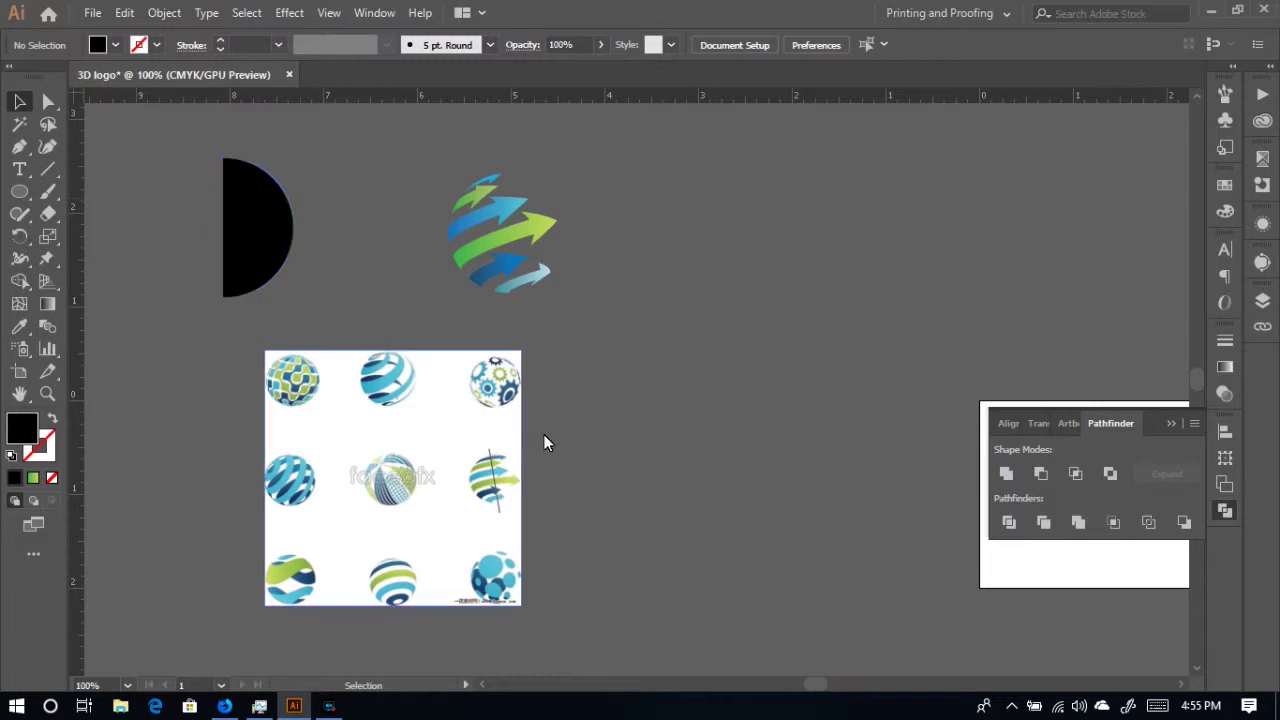
- Move the reference sheet to the right and fill the half circle with a light greyish brown
{"action": "left_click_drag", "start_coordinate": [454, 449], "coordinate": [562, 460]}
{"action": "scroll", "coordinate": [308, 283], "scroll_direction": "up", "scroll_amount": 3}
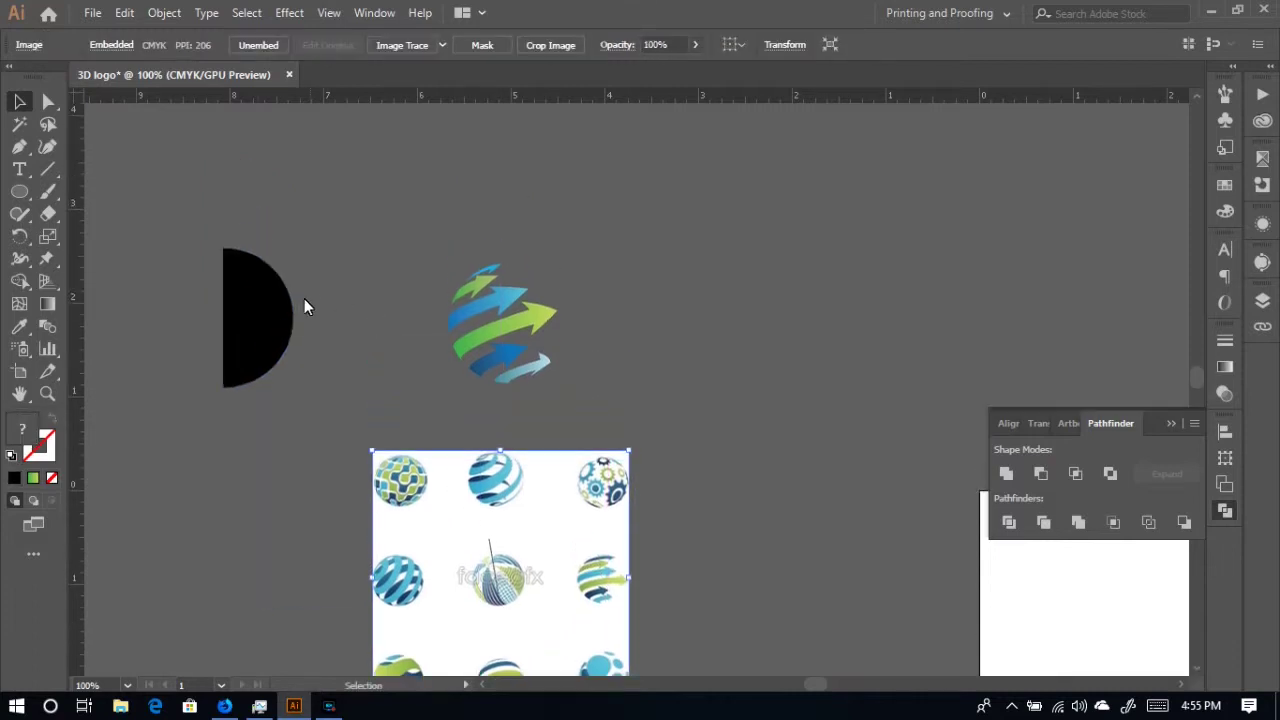
{"action": "left_click", "coordinate": [258, 352]}
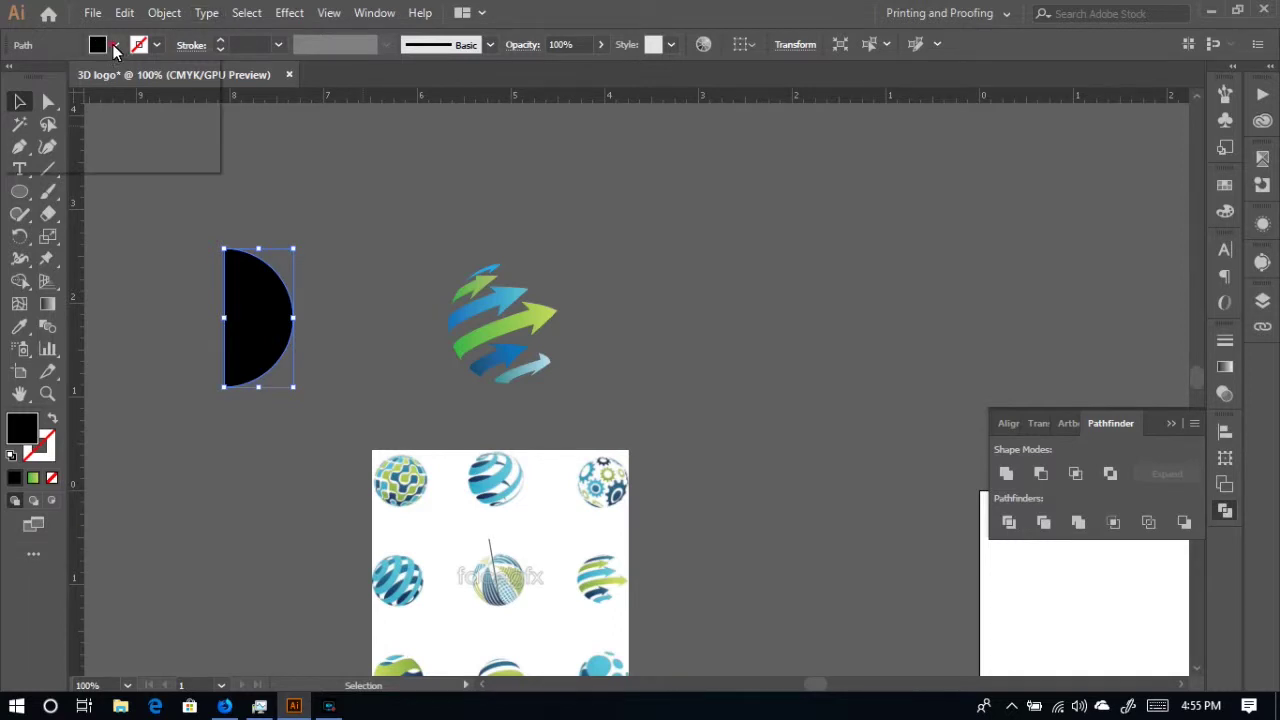
{"action": "left_click", "coordinate": [114, 46]}
{"action": "left_click", "coordinate": [78, 77]}
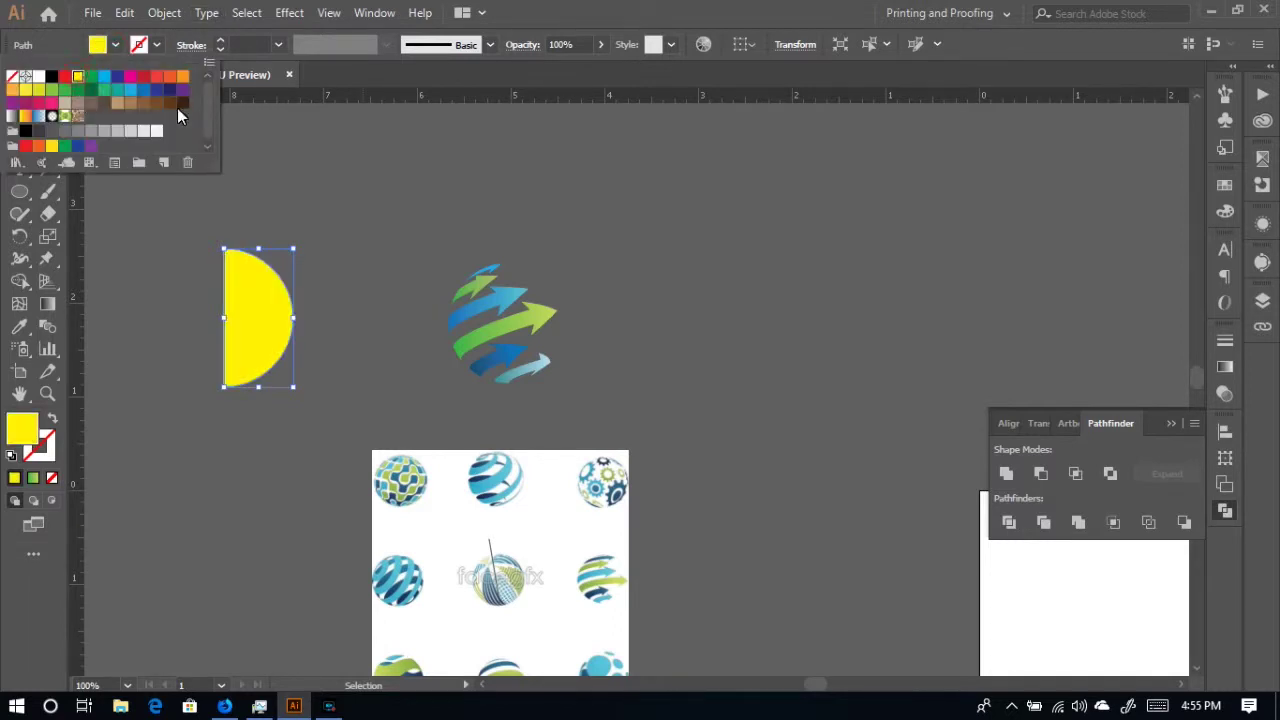
{"action": "left_click", "coordinate": [73, 103]}
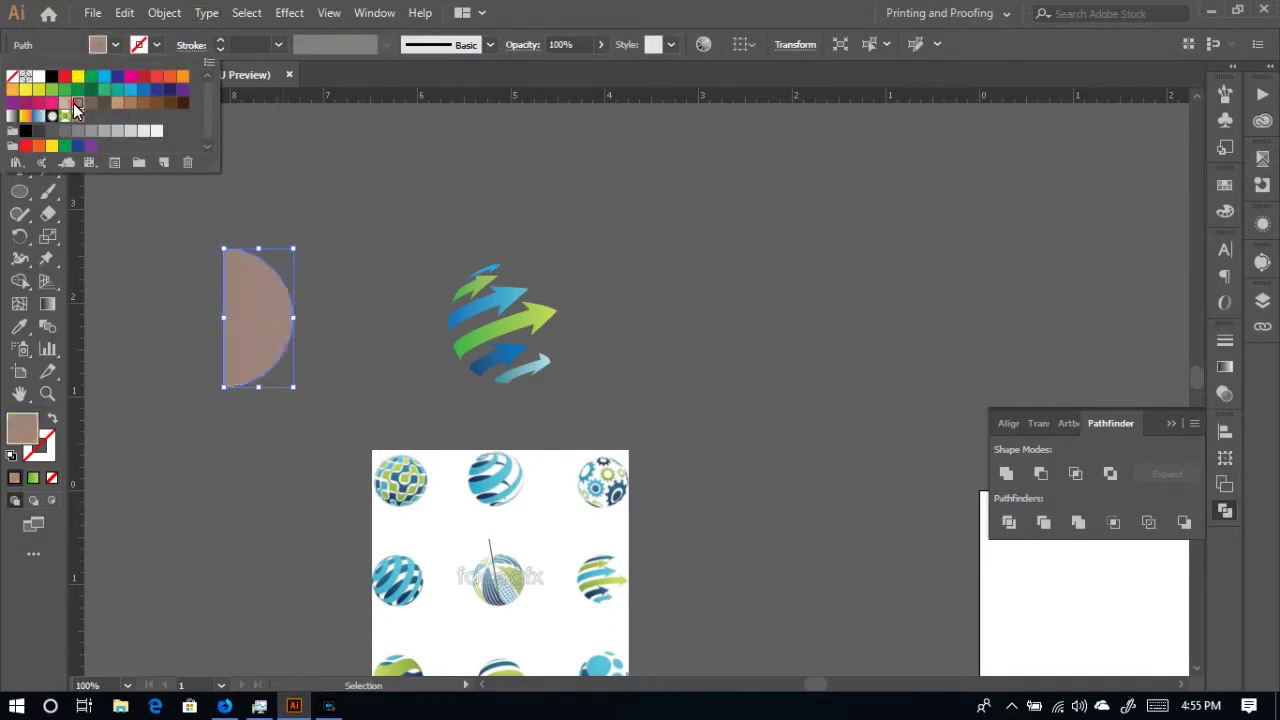
{"action": "left_click", "coordinate": [355, 208]}
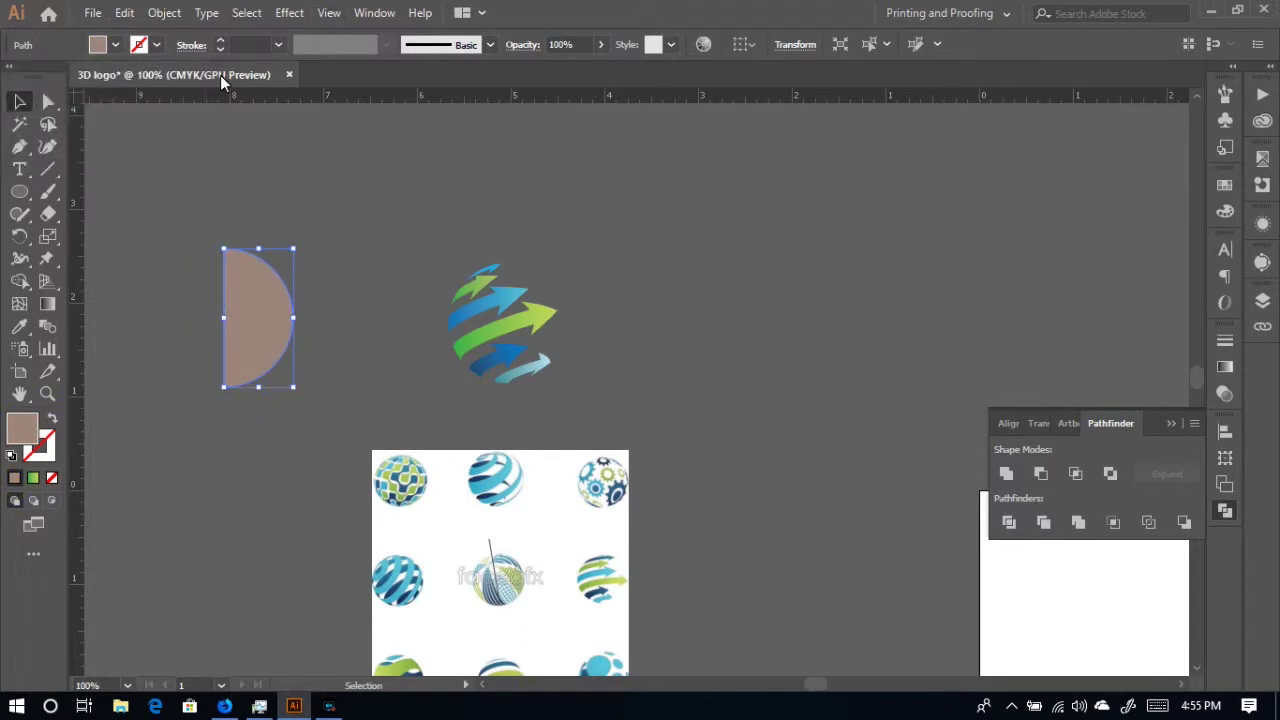
- Revolve the half circle into a previewed 3D sphere with a custom rotation of about 6°, 2° and 15°
{"action": "left_click", "coordinate": [290, 16]}
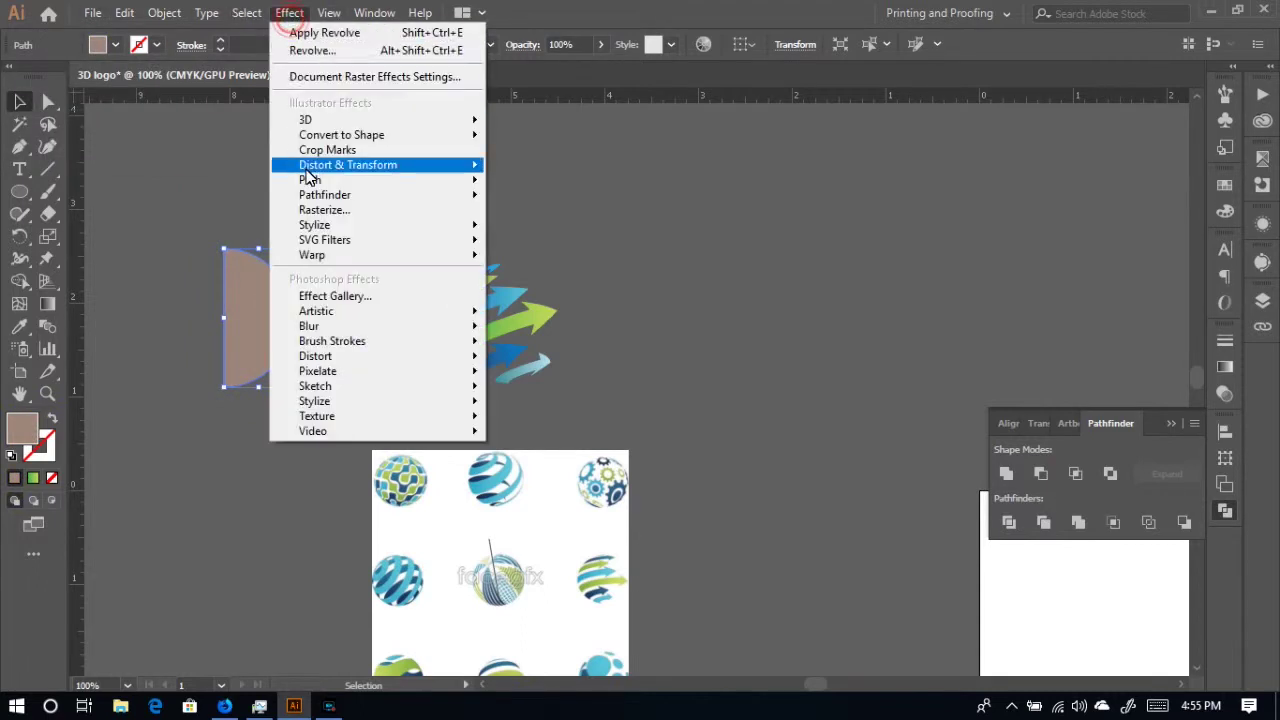
{"action": "mouse_move", "coordinate": [314, 120]}
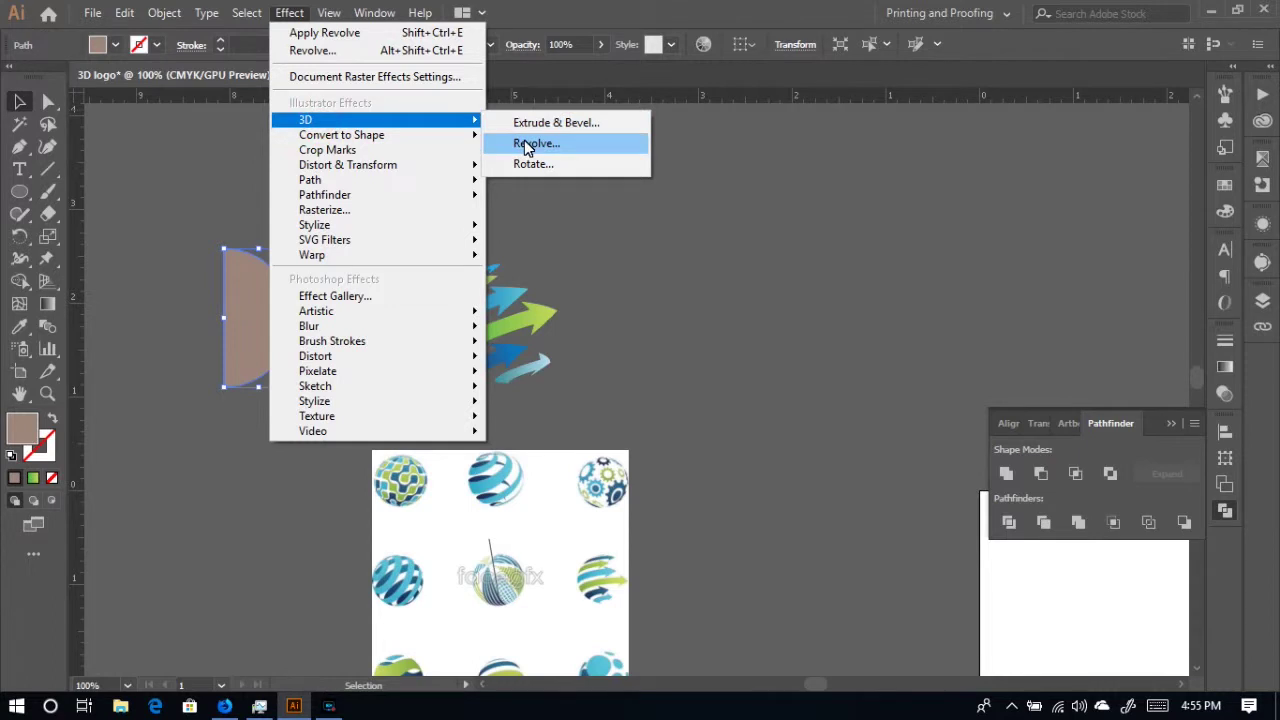
{"action": "left_click", "coordinate": [556, 146]}
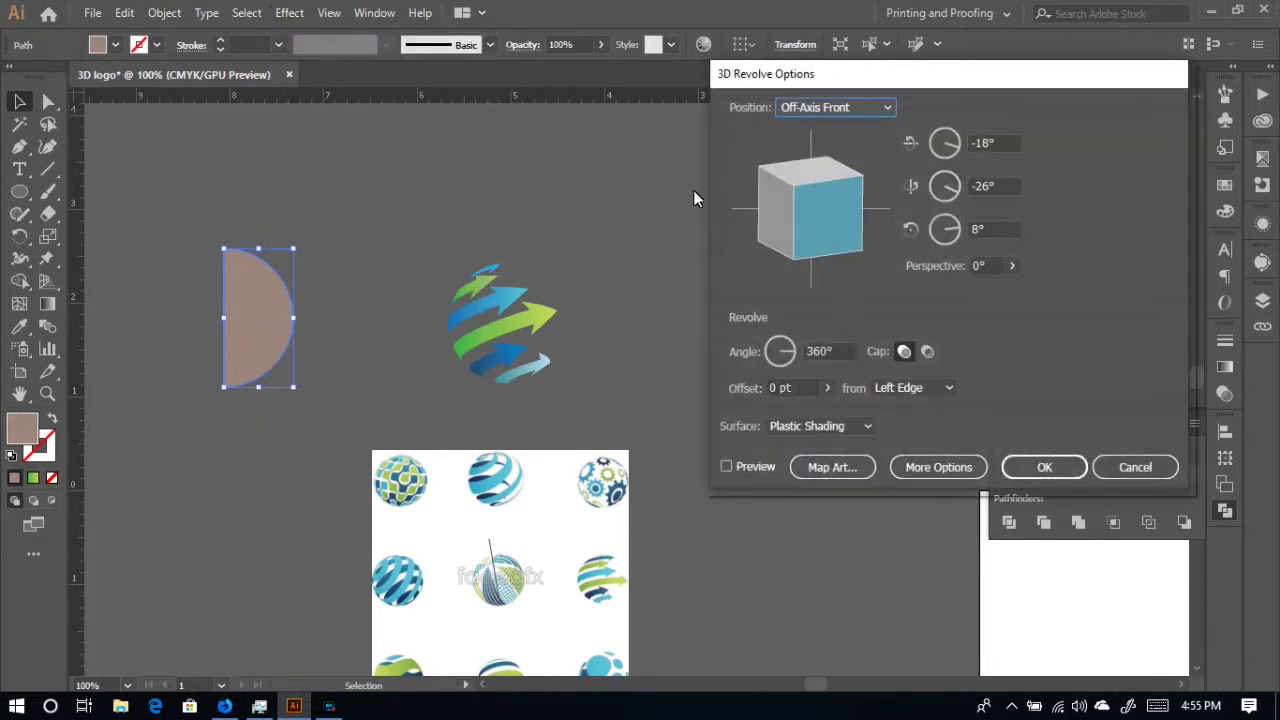
{"action": "left_click", "coordinate": [726, 467]}
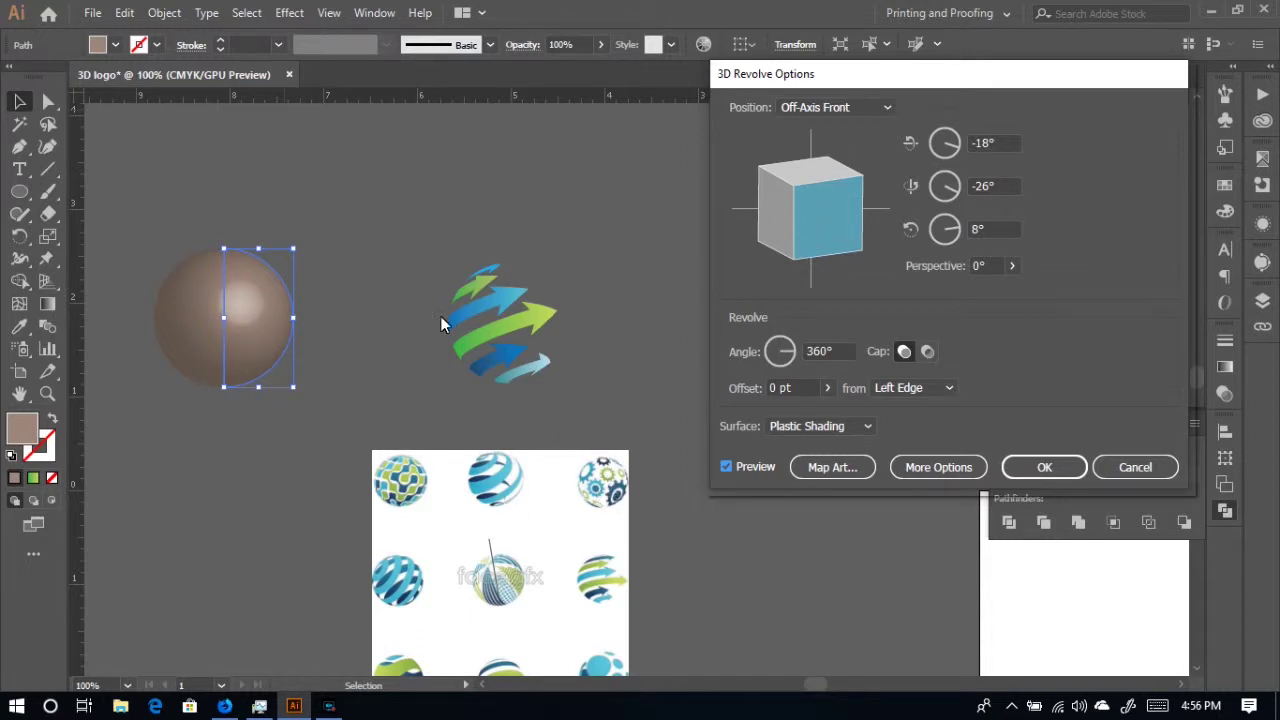
{"action": "left_click_drag", "start_coordinate": [817, 207], "coordinate": [815, 173]}
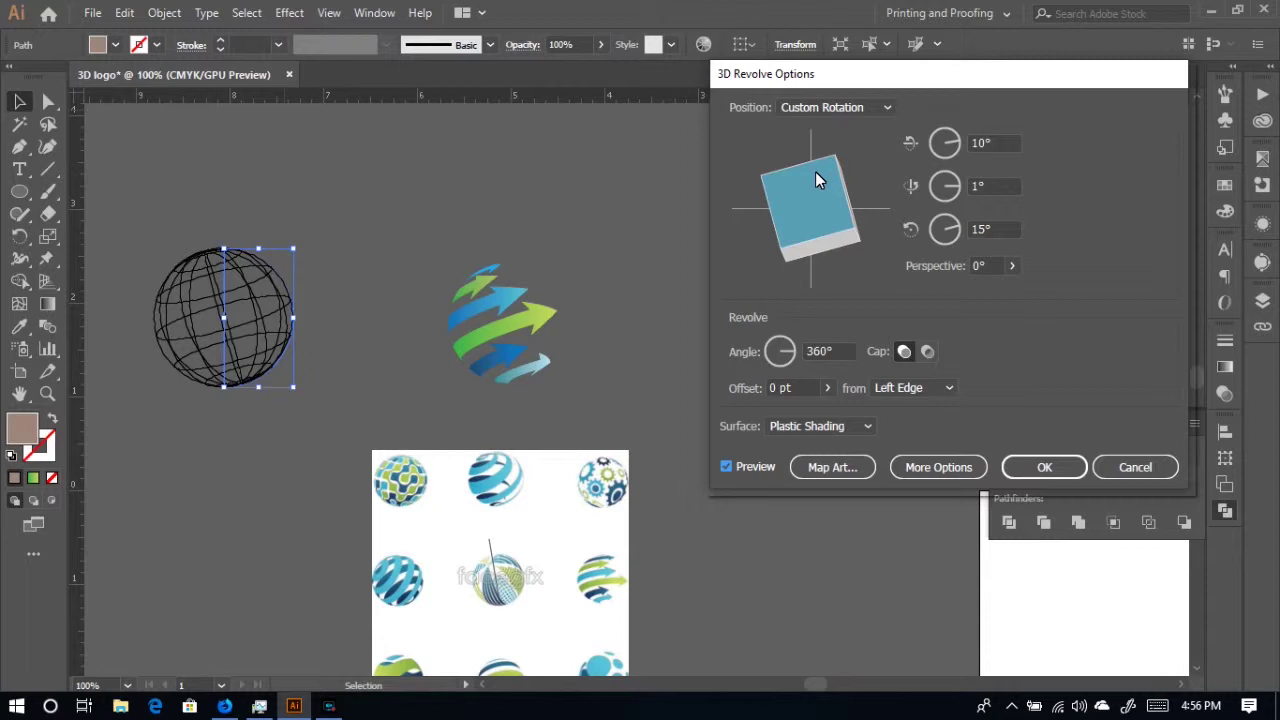
{"action": "left_click_drag", "start_coordinate": [815, 171], "coordinate": [814, 174]}
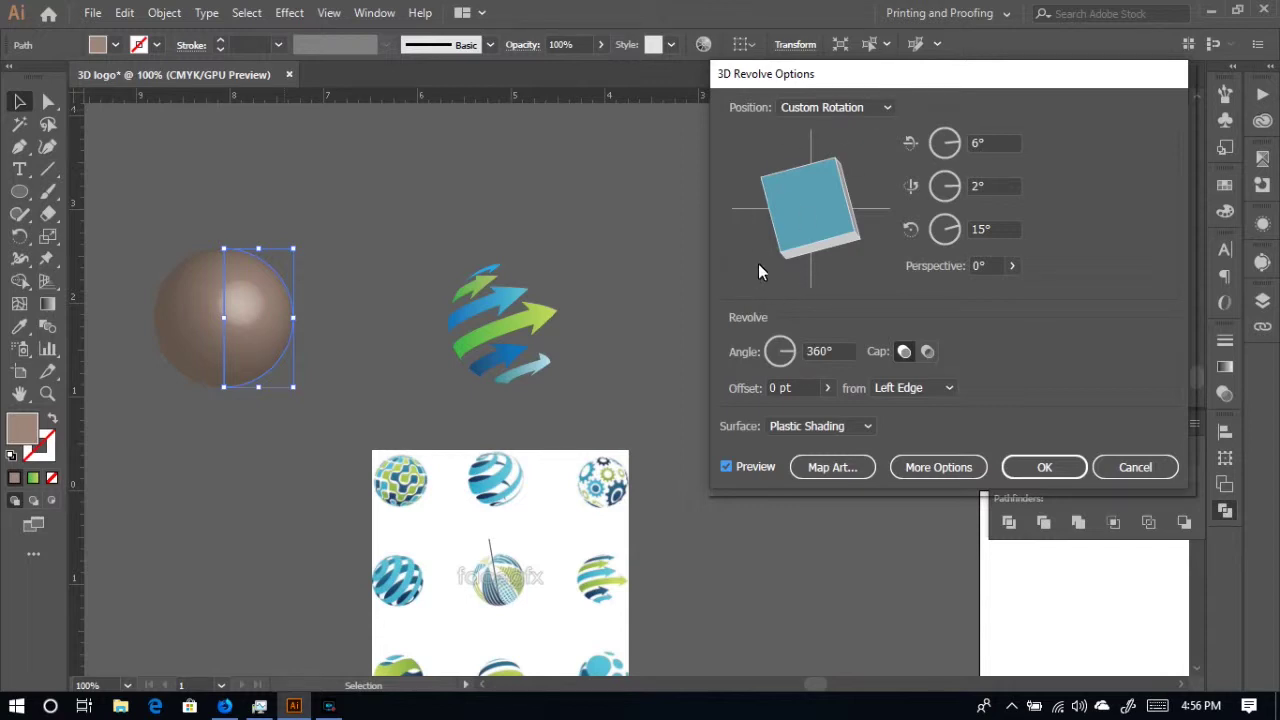
- Map the M2 gear symbol onto the sphere and scale it down over the light area of the surface grid
{"action": "left_click", "coordinate": [839, 468]}
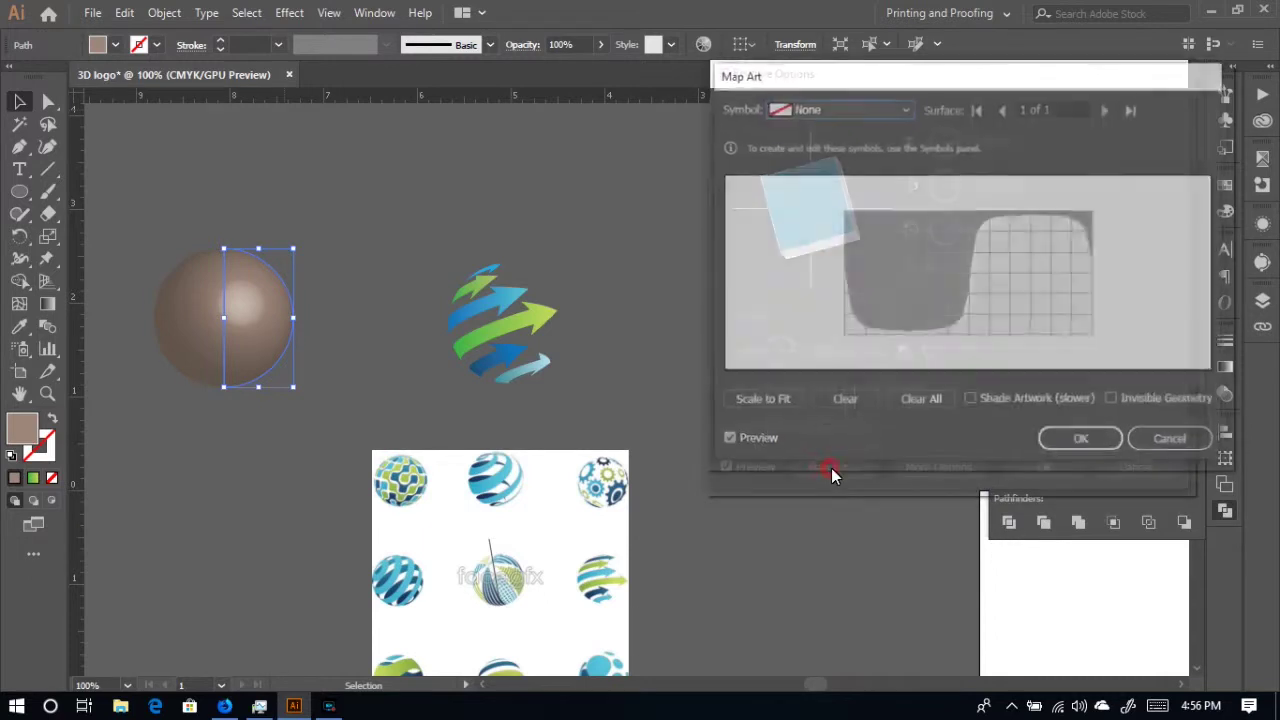
{"action": "left_click", "coordinate": [887, 111]}
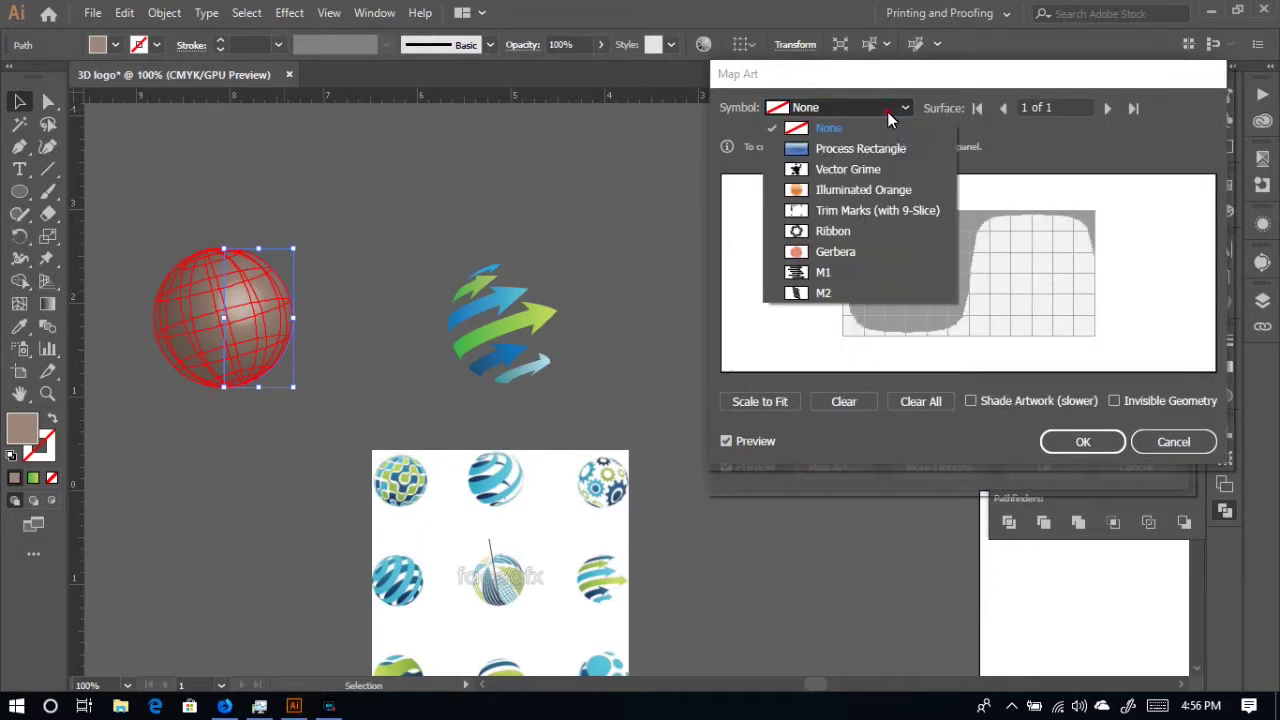
{"action": "left_click", "coordinate": [824, 293]}
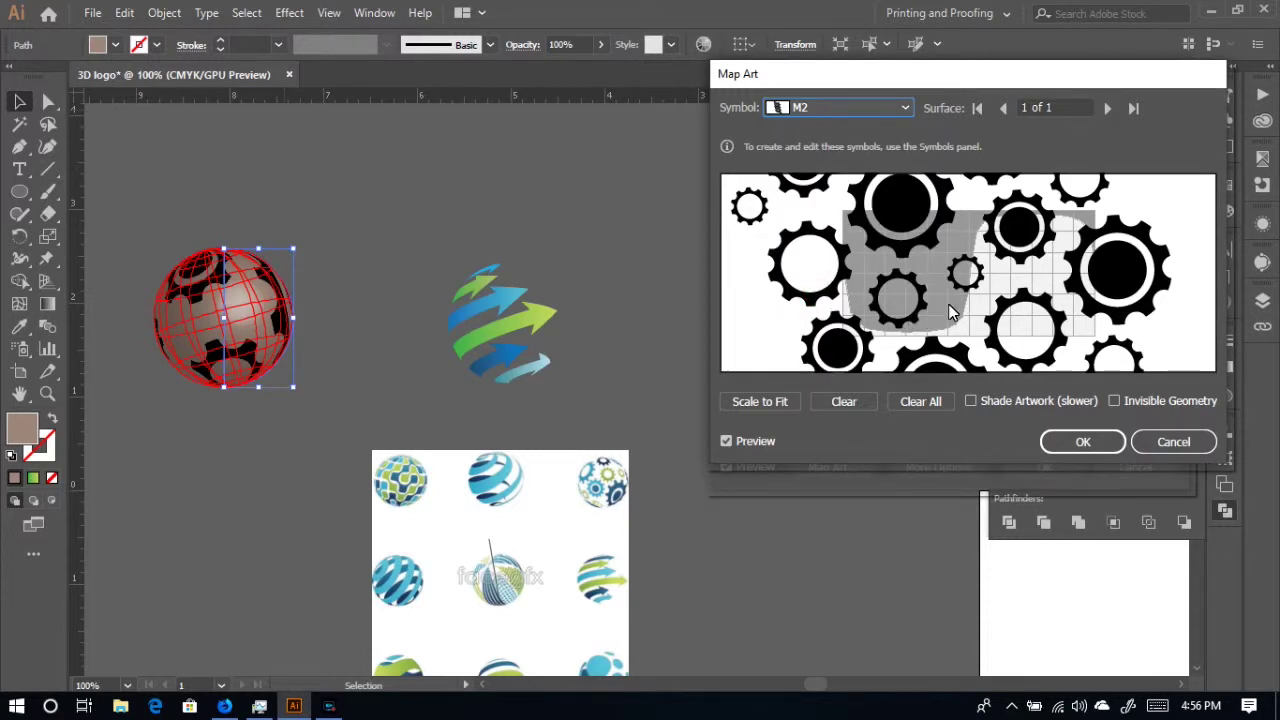
{"action": "left_click_drag", "start_coordinate": [1104, 266], "coordinate": [755, 283]}
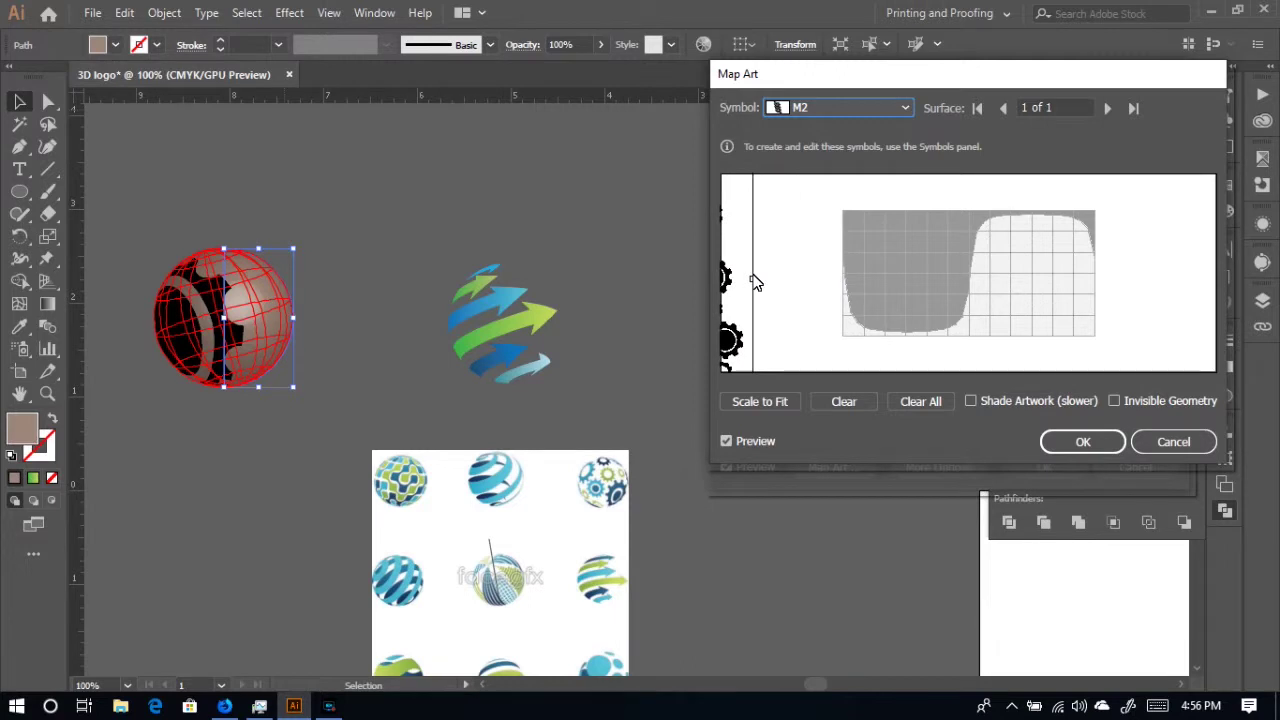
{"action": "left_click_drag", "start_coordinate": [1108, 283], "coordinate": [873, 265]}
{"action": "left_click_drag", "start_coordinate": [792, 268], "coordinate": [980, 265]}
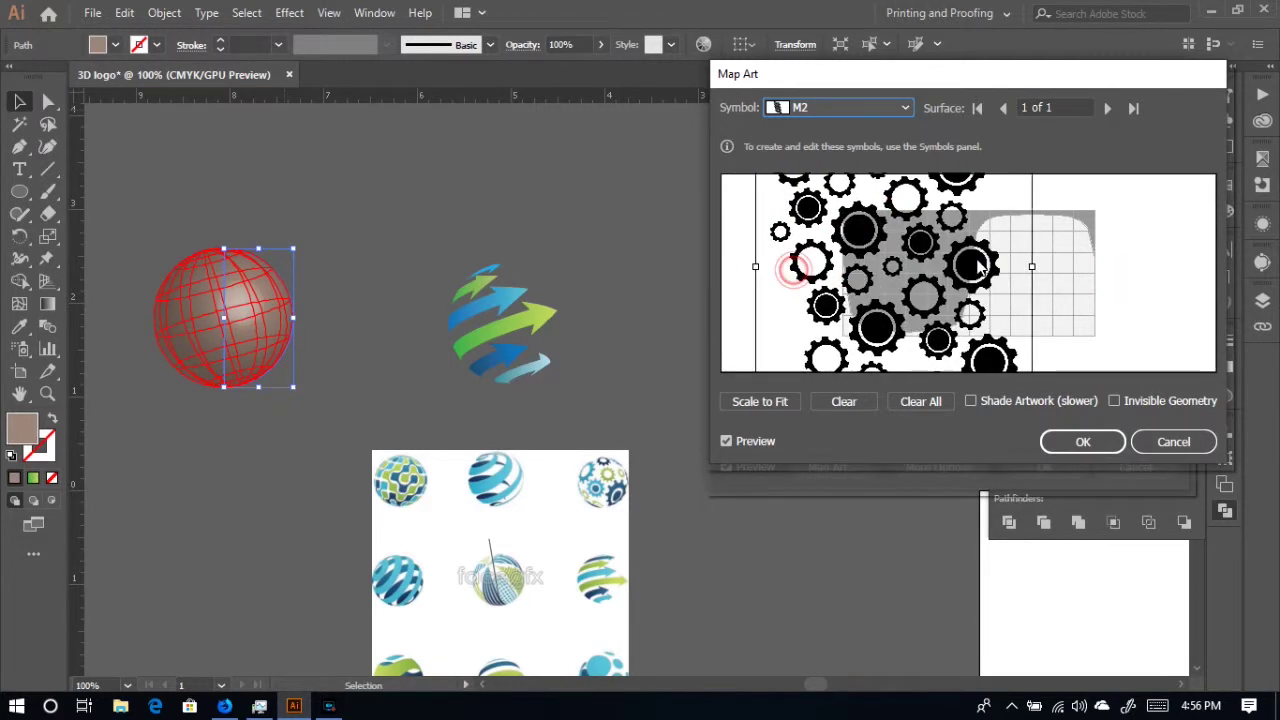
{"action": "mouse_move", "coordinate": [1034, 272]}
{"action": "left_mouse_down"}
{"action": "mouse_move", "coordinate": [939, 272]}
{"action": "mouse_move", "coordinate": [1032, 276]}
{"action": "left_mouse_up"}
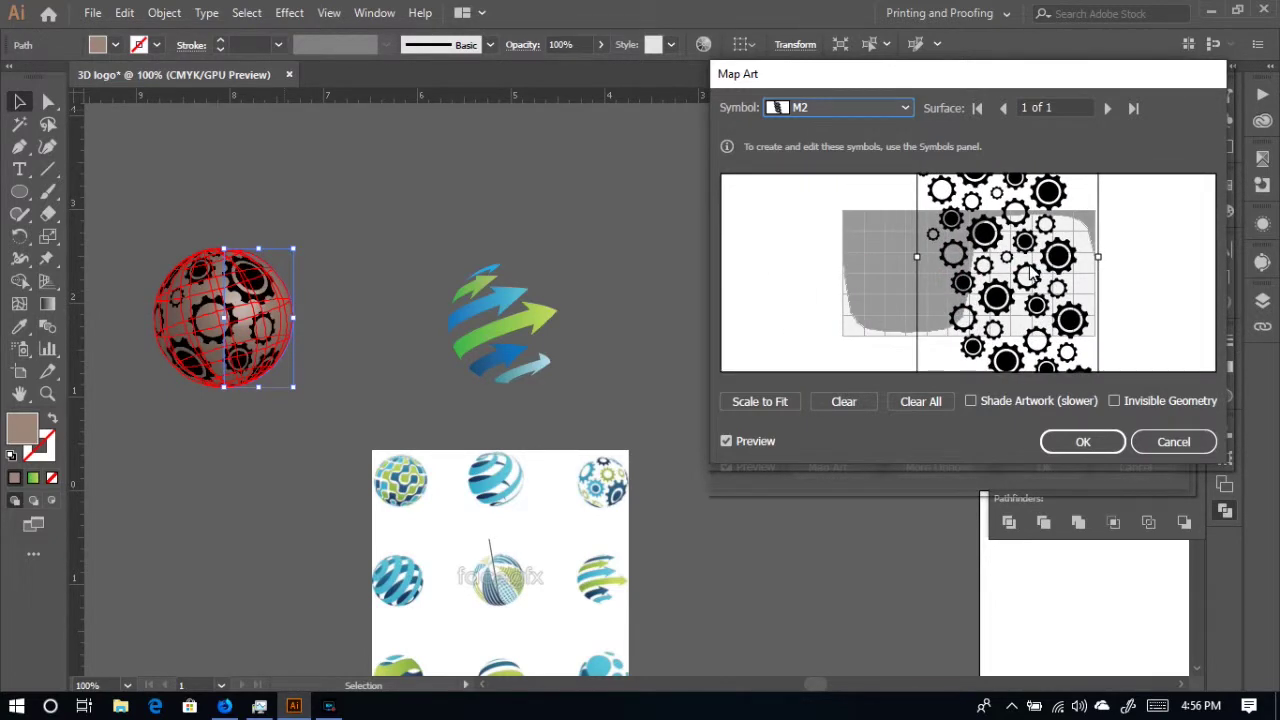
{"action": "left_click_drag", "start_coordinate": [1008, 279], "coordinate": [1023, 269]}
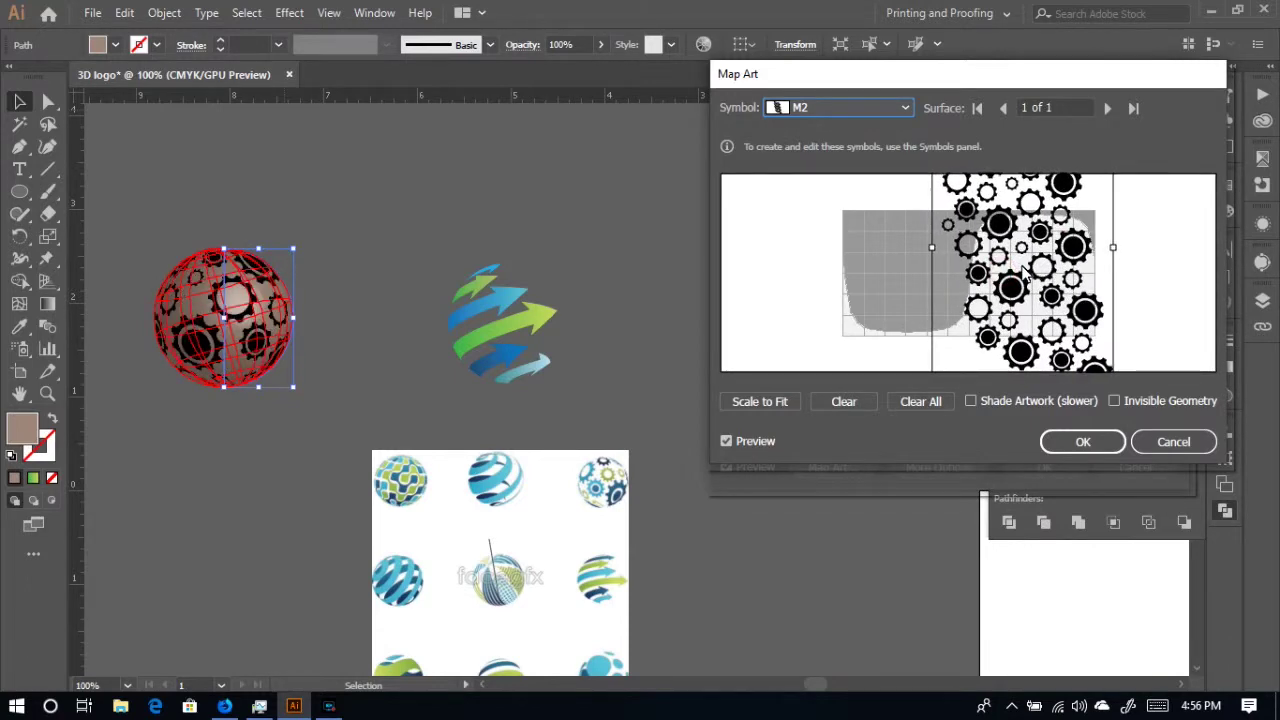
- Shrink the mapped gear artwork further and reposition it to cover the light area of the surface grid
{"action": "left_click_drag", "start_coordinate": [1113, 250], "coordinate": [1052, 272]}
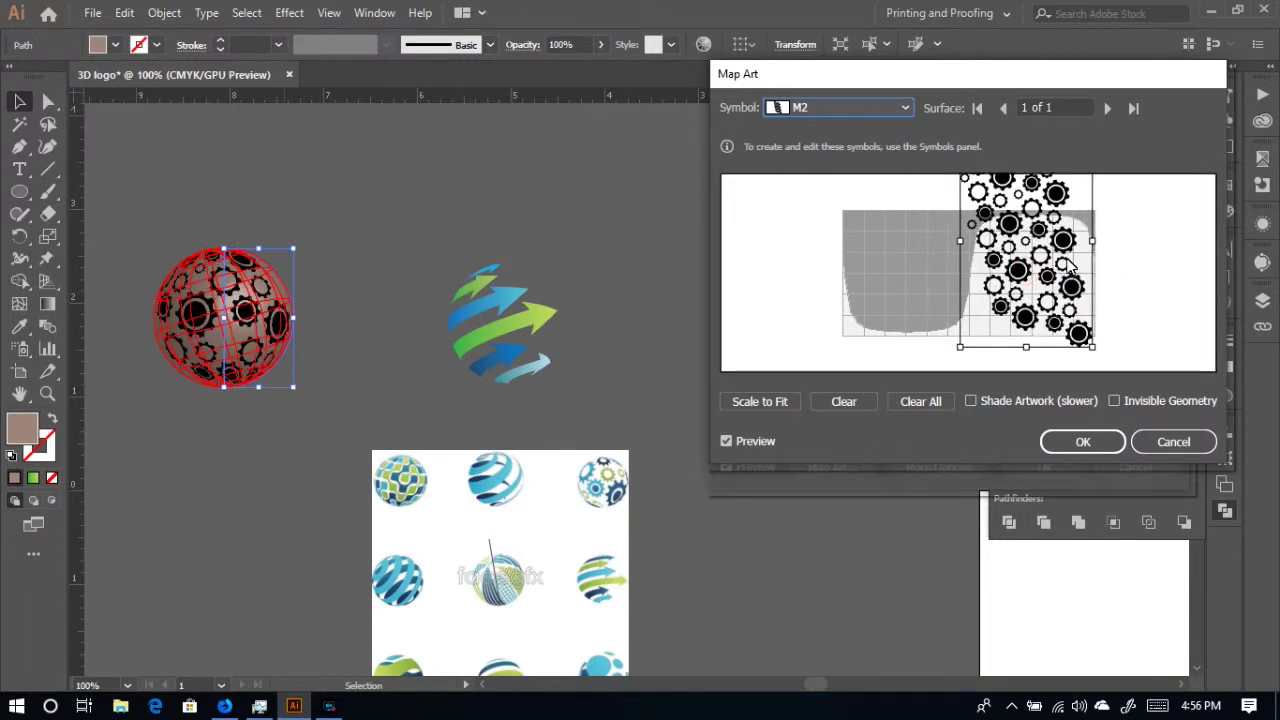
{"action": "left_click_drag", "start_coordinate": [1093, 242], "coordinate": [1098, 248]}
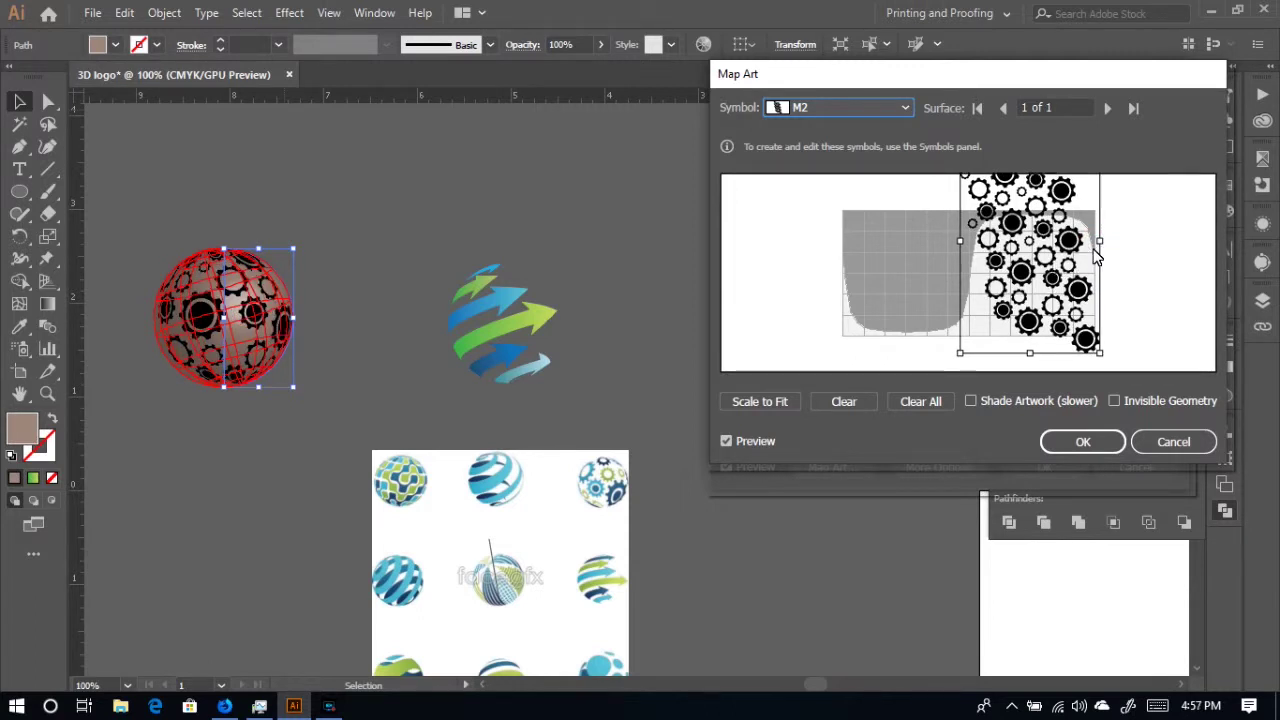
{"action": "left_click", "coordinate": [1113, 247]}
{"action": "left_click_drag", "start_coordinate": [1068, 255], "coordinate": [1074, 255]}
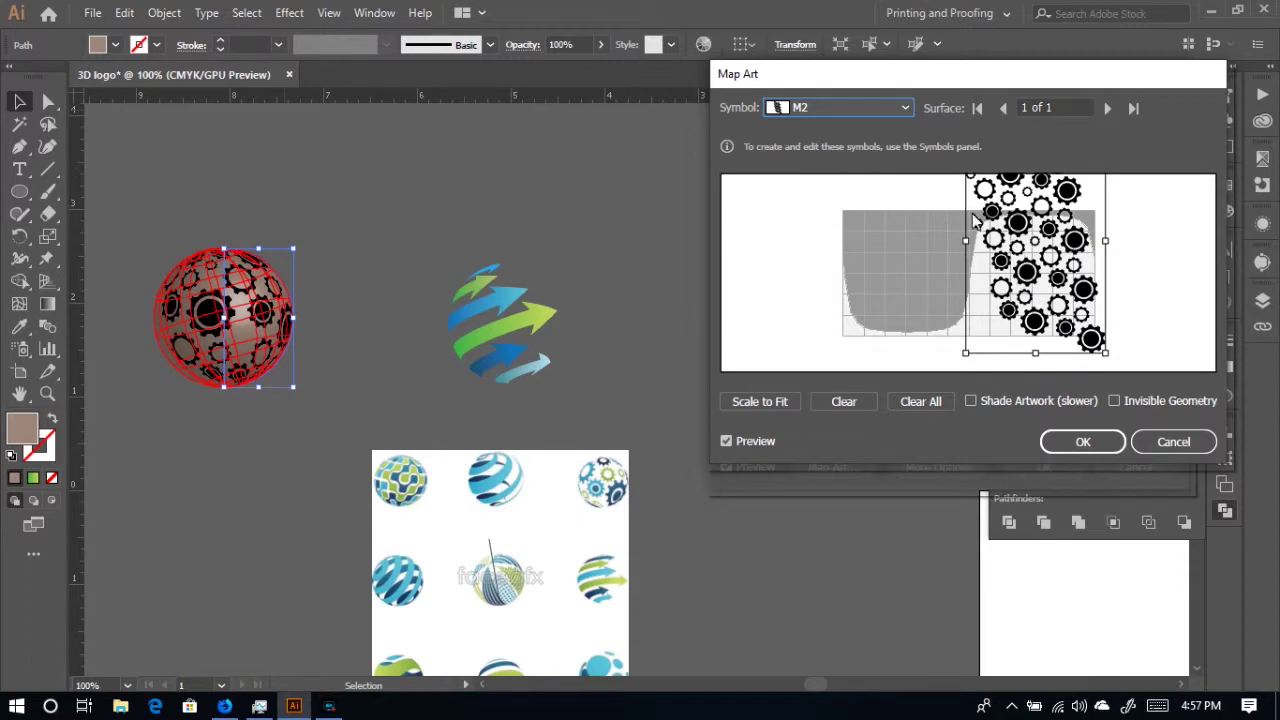
{"action": "left_click_drag", "start_coordinate": [969, 240], "coordinate": [953, 245]}
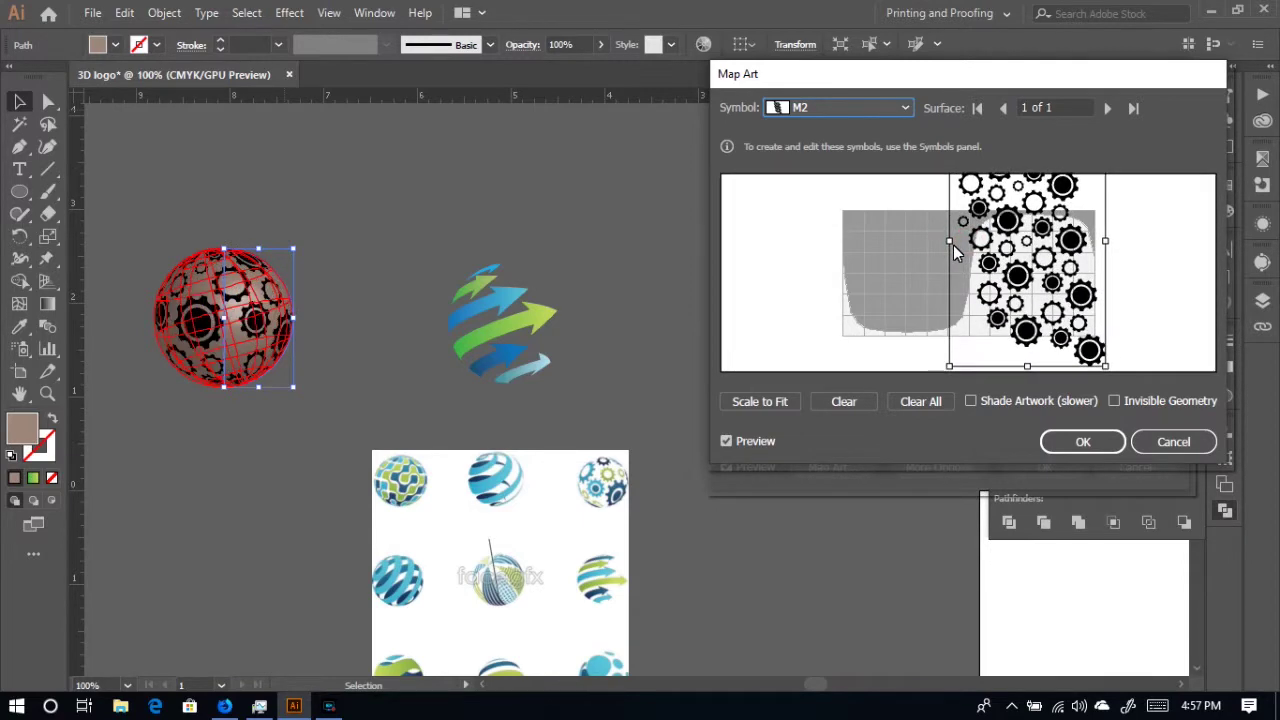
{"action": "mouse_move", "coordinate": [1018, 225]}
{"action": "left_mouse_down"}
{"action": "mouse_move", "coordinate": [1025, 245]}
{"action": "mouse_move", "coordinate": [1017, 233]}
{"action": "left_mouse_up"}
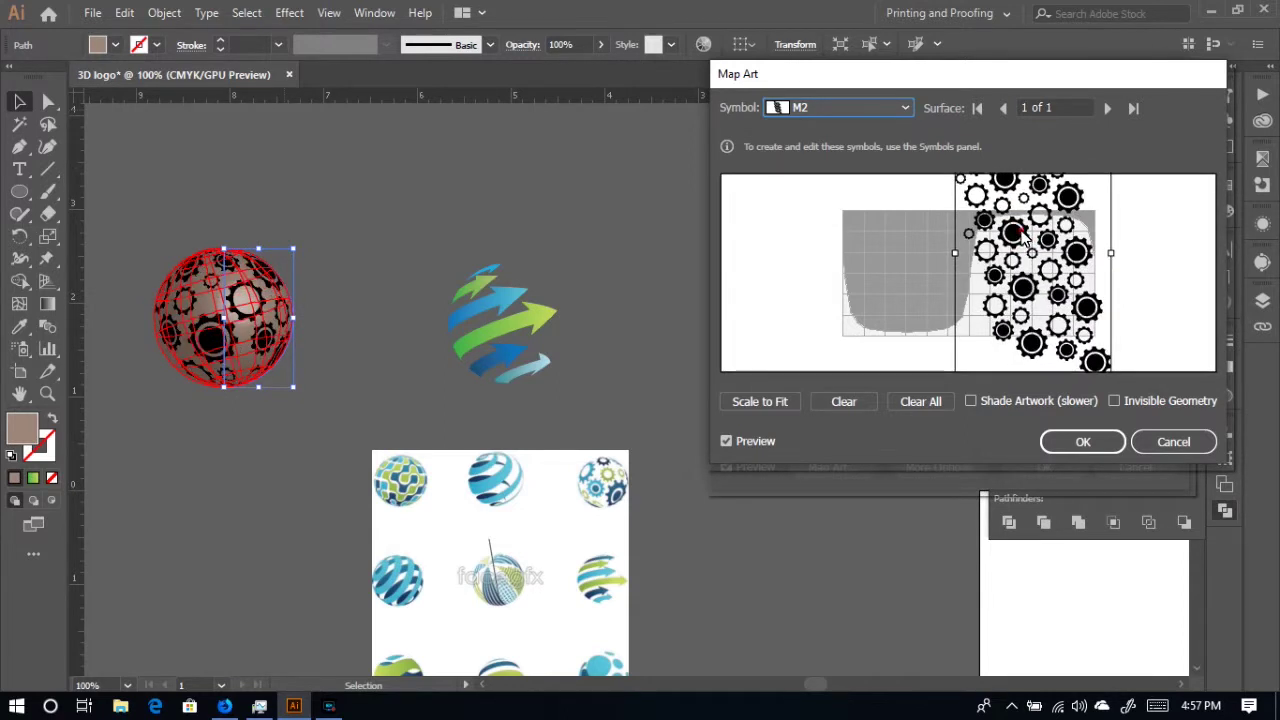
{"action": "left_click_drag", "start_coordinate": [1025, 240], "coordinate": [1024, 242]}
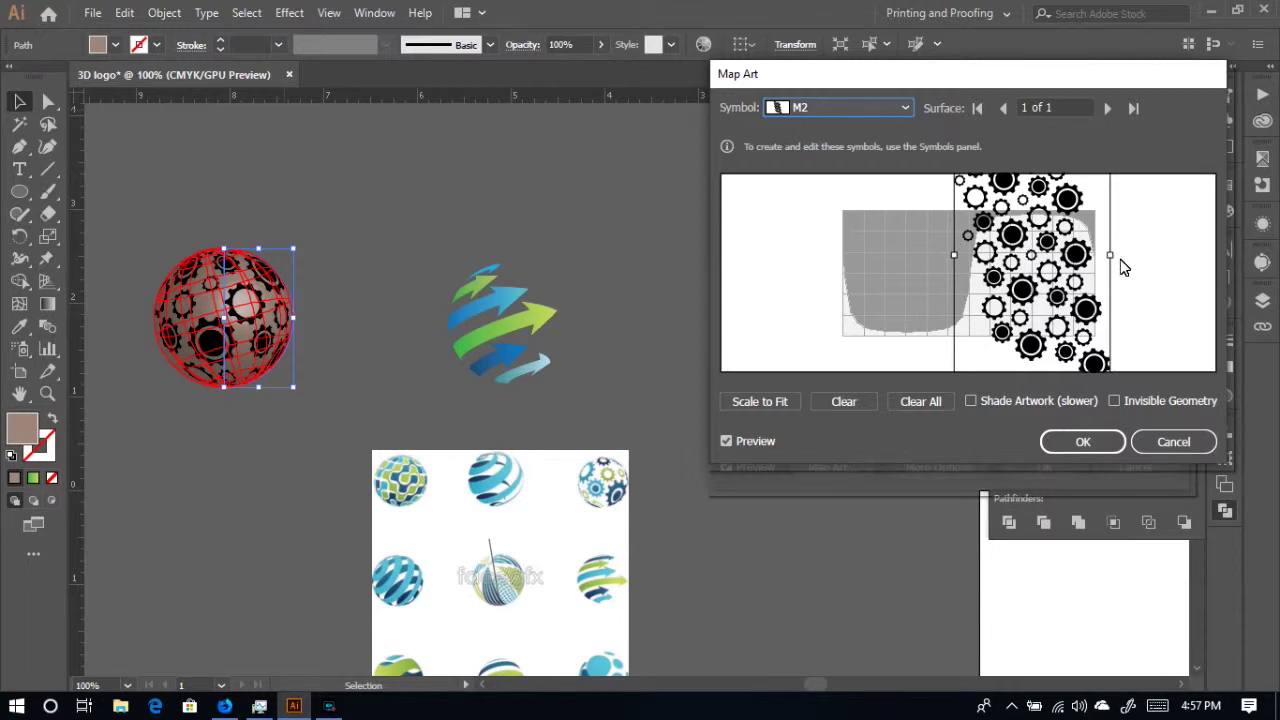
- Rotate the mapped gear artwork to a diagonal tilt and enlarge it slightly over the light area
{"action": "left_click_drag", "start_coordinate": [1122, 265], "coordinate": [1158, 178]}
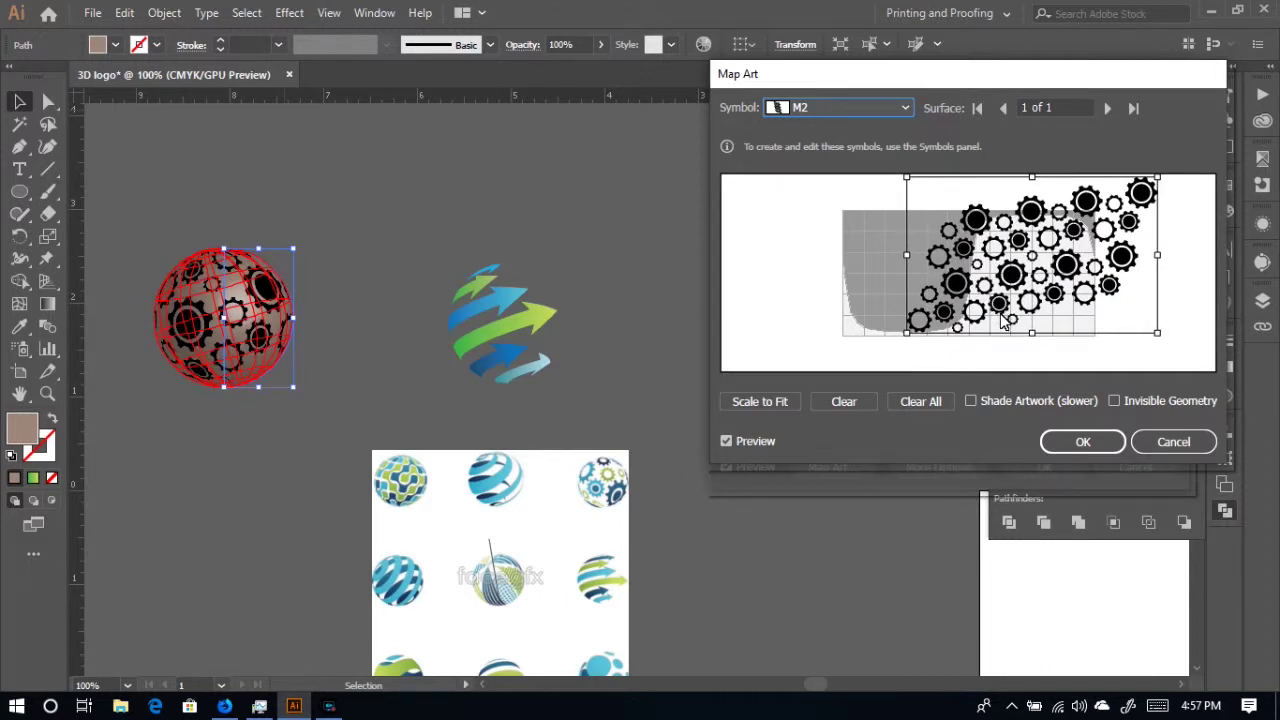
{"action": "left_click_drag", "start_coordinate": [1040, 274], "coordinate": [1046, 286]}
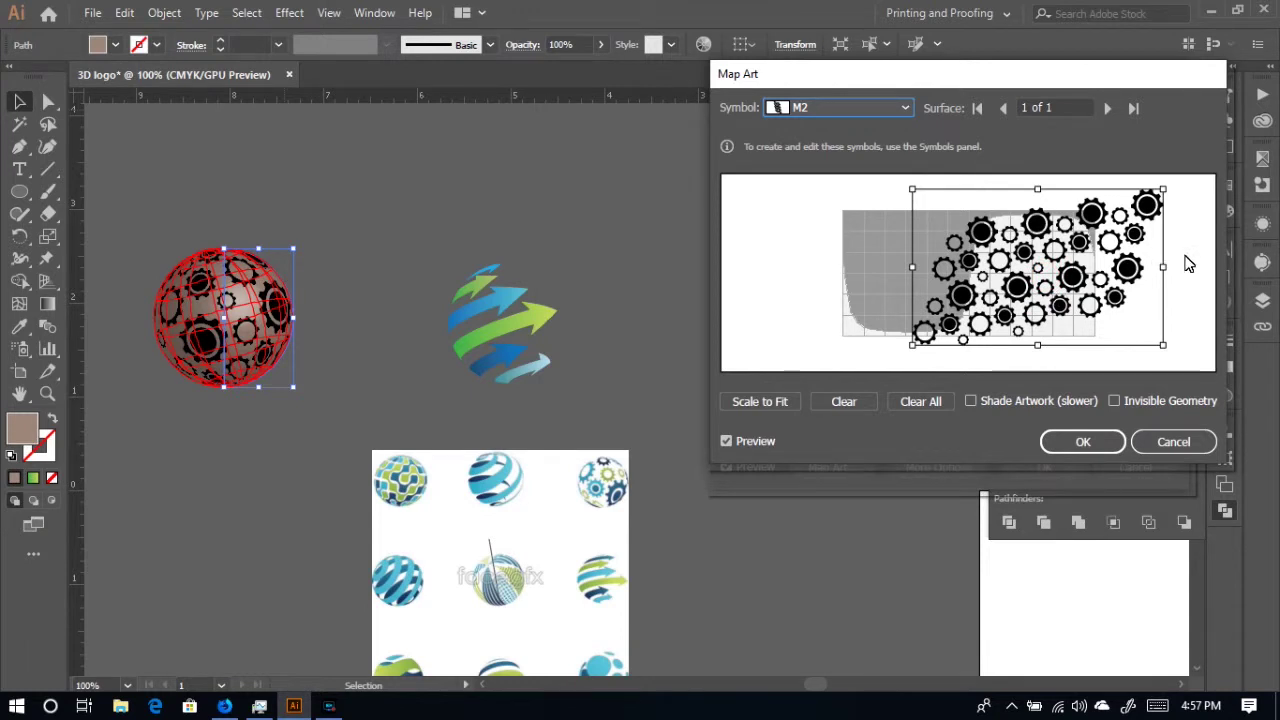
{"action": "left_click_drag", "start_coordinate": [1169, 274], "coordinate": [1162, 316]}
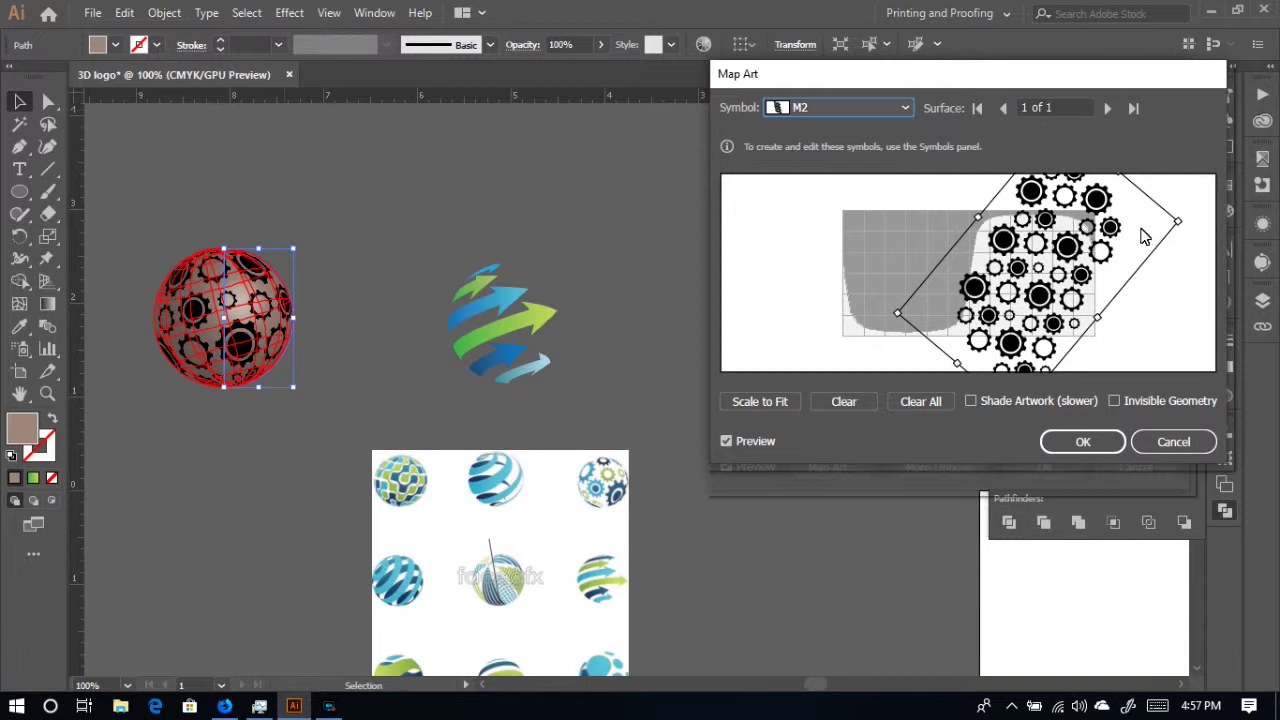
{"action": "left_click_drag", "start_coordinate": [1099, 318], "coordinate": [1110, 338]}
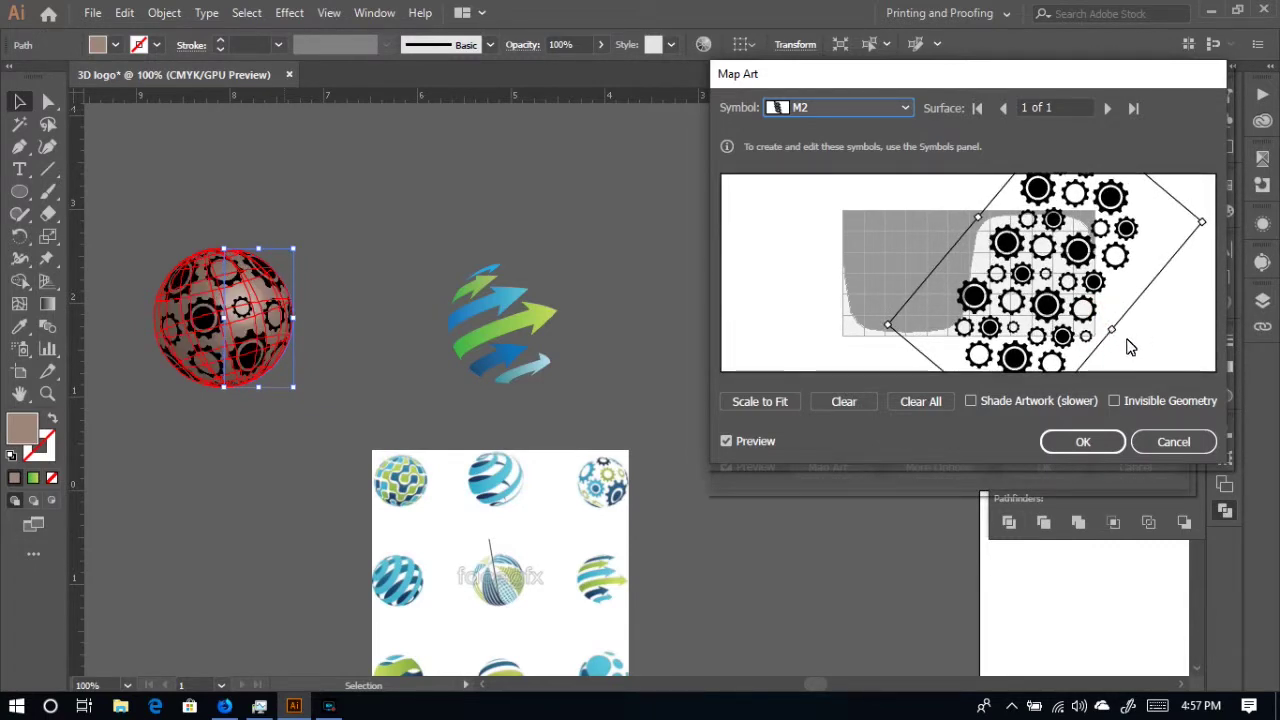
- Rotate the gear artwork in small increments to a steeper, nearly upright tilt along the light area
{"action": "left_click", "coordinate": [1125, 341]}
{"action": "left_click_drag", "start_coordinate": [1120, 336], "coordinate": [1145, 342]}
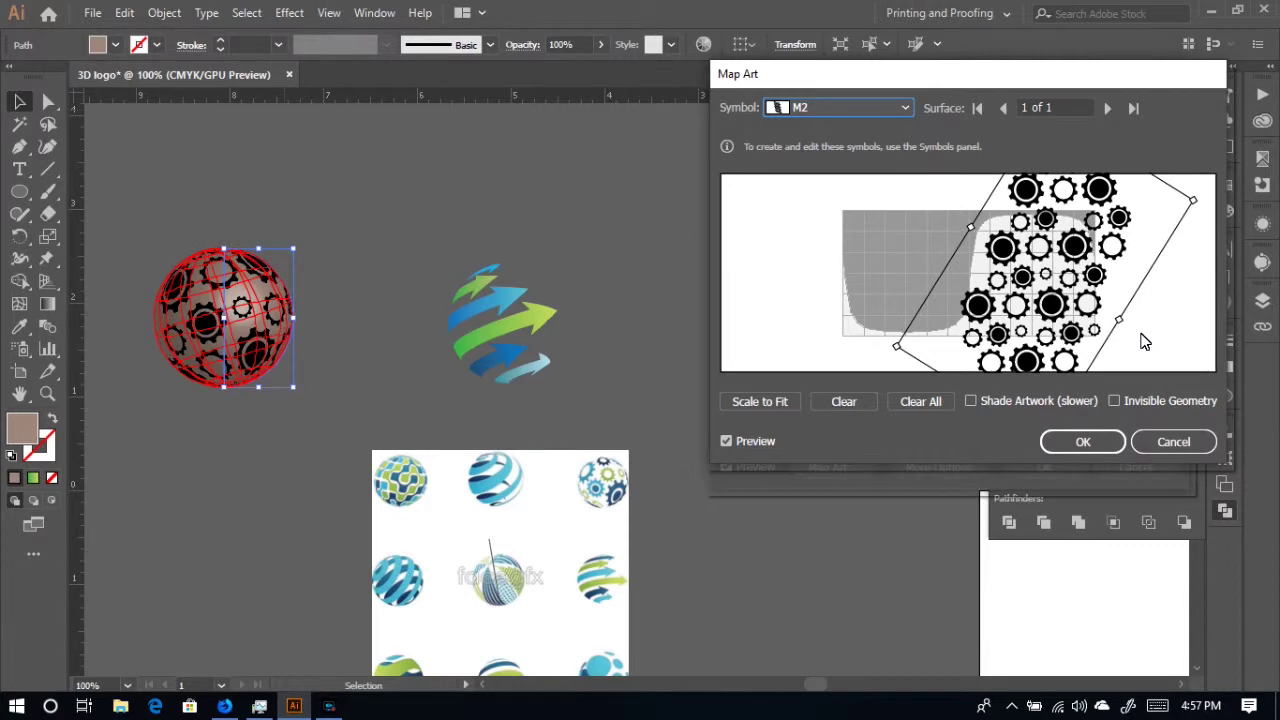
{"action": "left_click_drag", "start_coordinate": [1132, 335], "coordinate": [1140, 331]}
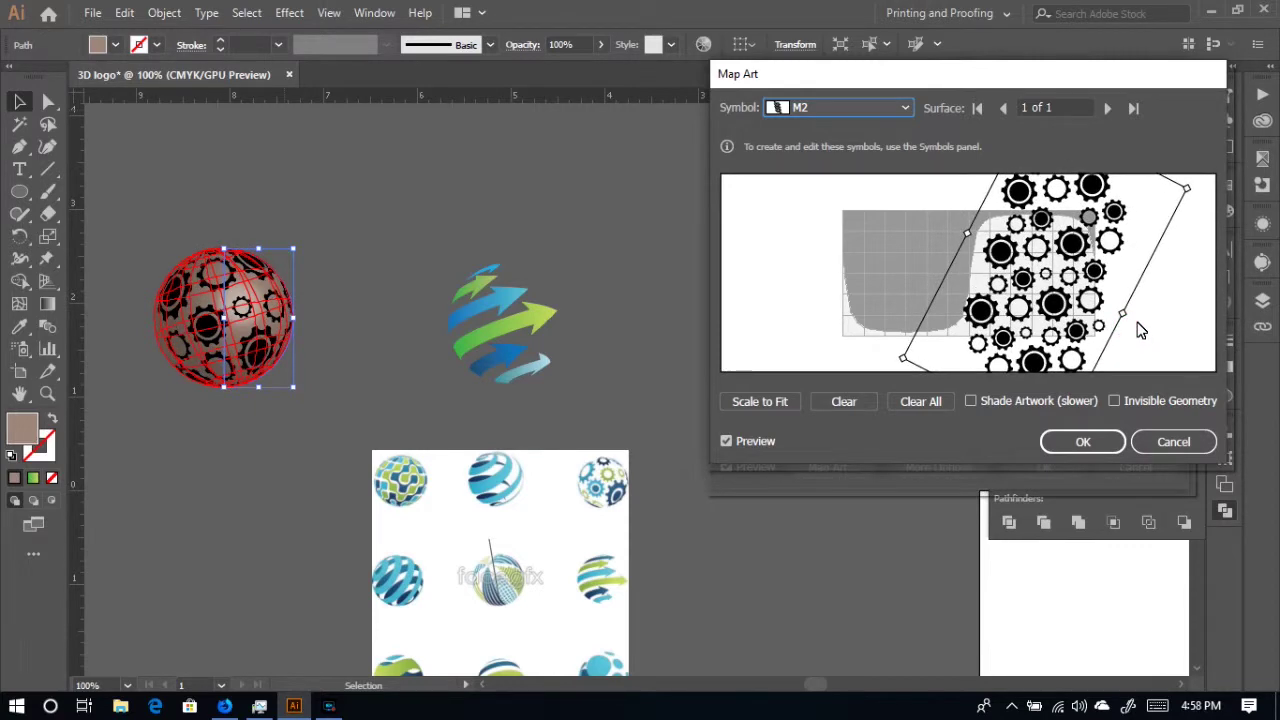
{"action": "left_click_drag", "start_coordinate": [1131, 316], "coordinate": [1134, 320]}
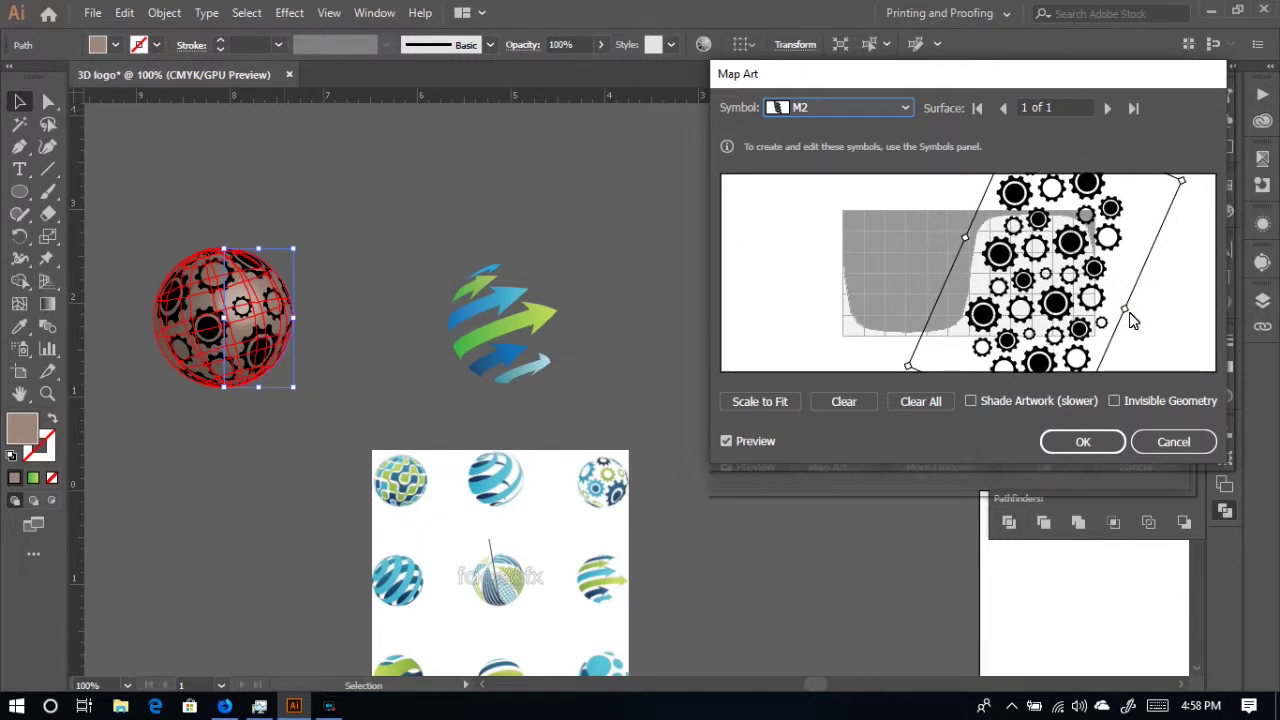
{"action": "left_click_drag", "start_coordinate": [1134, 318], "coordinate": [1143, 320]}
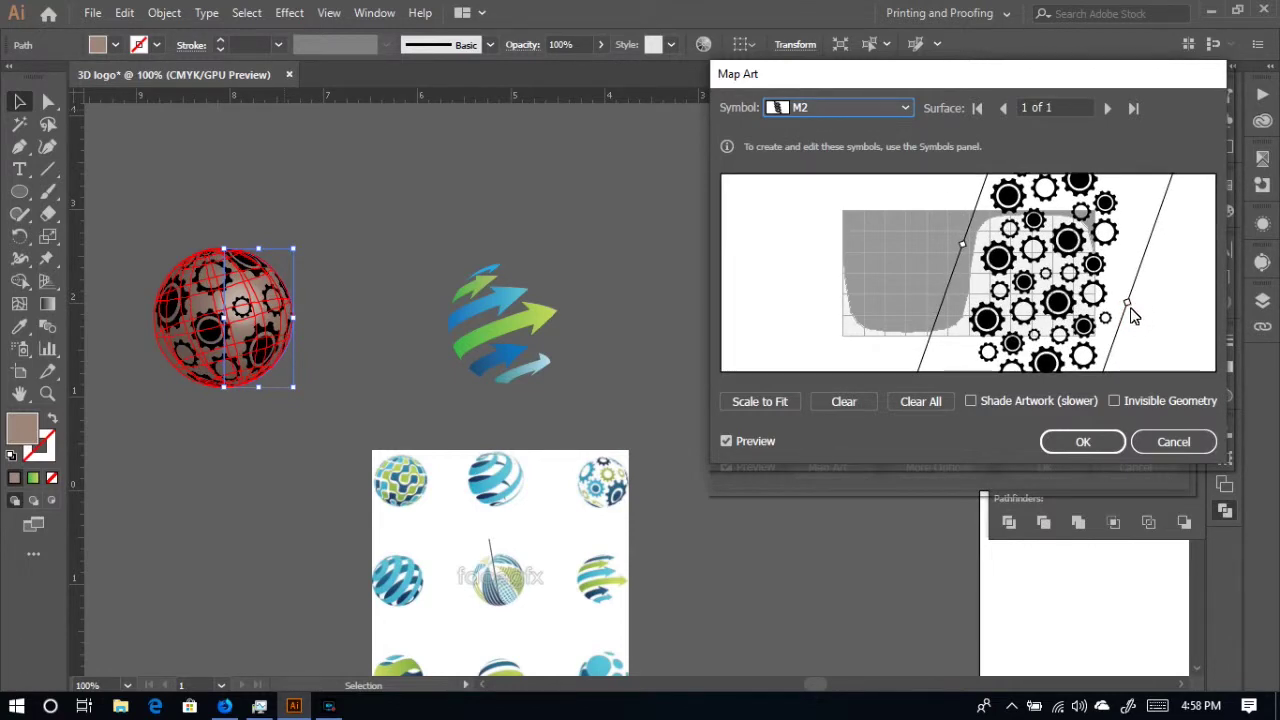
{"action": "left_click_drag", "start_coordinate": [1135, 309], "coordinate": [1139, 303]}
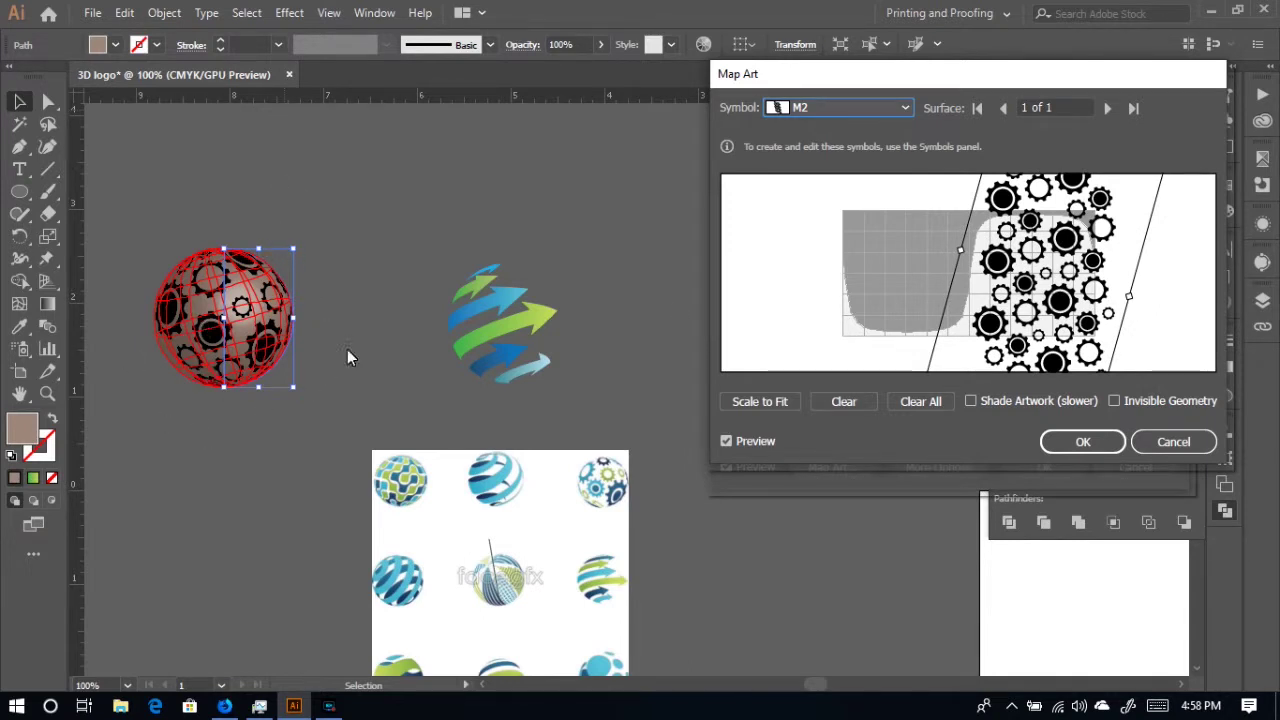
- Widen the gear artwork slightly past the light area's inner edge and apply the art mapping and 3D revolve
{"action": "left_click_drag", "start_coordinate": [960, 250], "coordinate": [955, 258]}
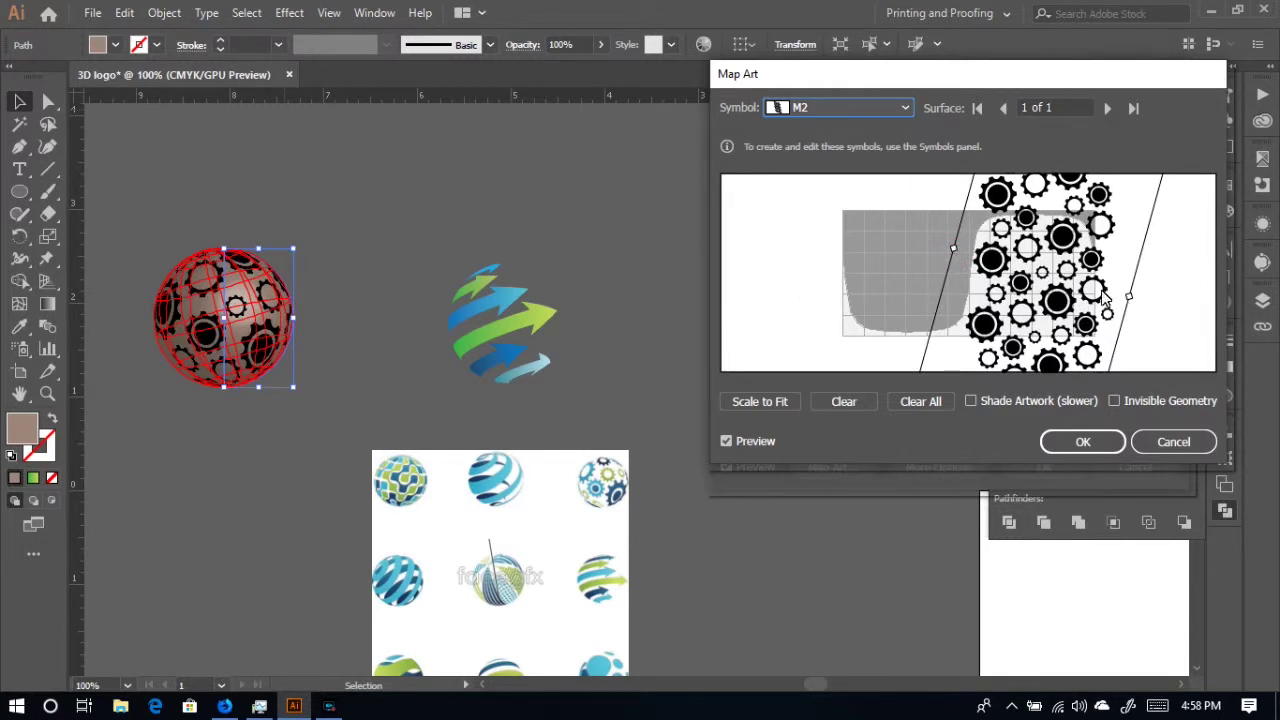
{"action": "left_click_drag", "start_coordinate": [1098, 288], "coordinate": [1104, 286]}
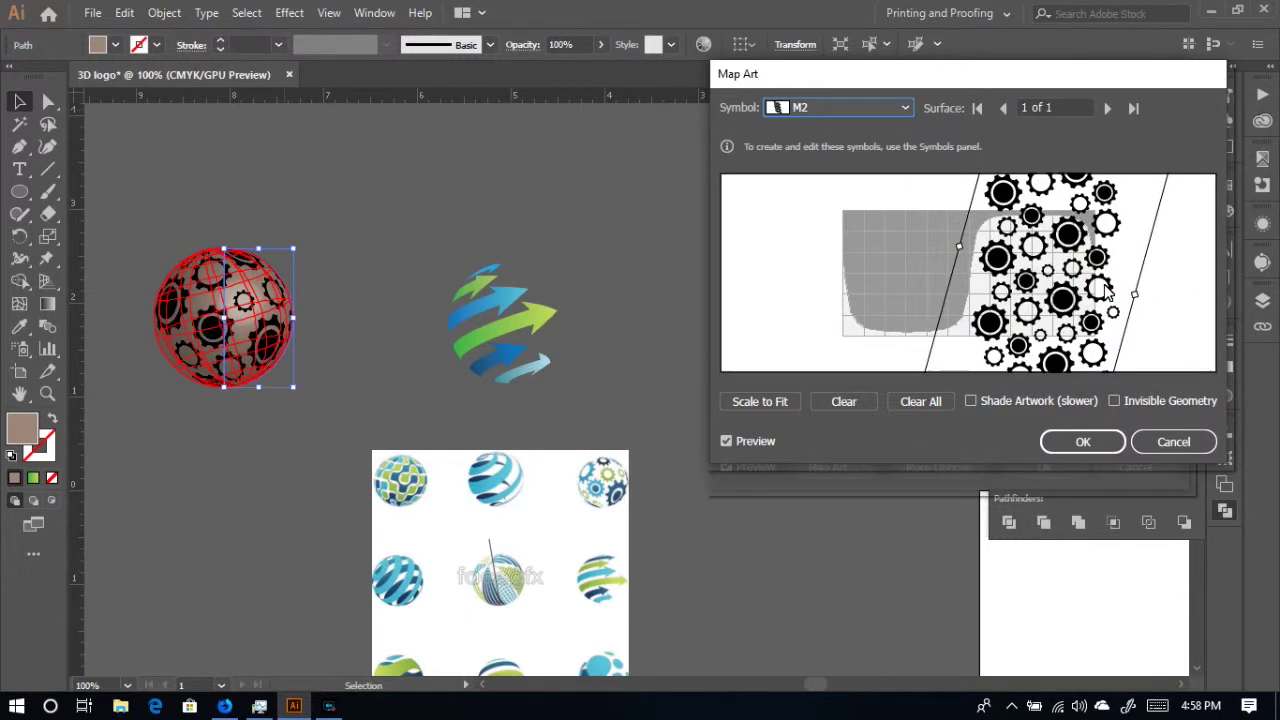
{"action": "left_click_drag", "start_coordinate": [960, 250], "coordinate": [940, 247]}
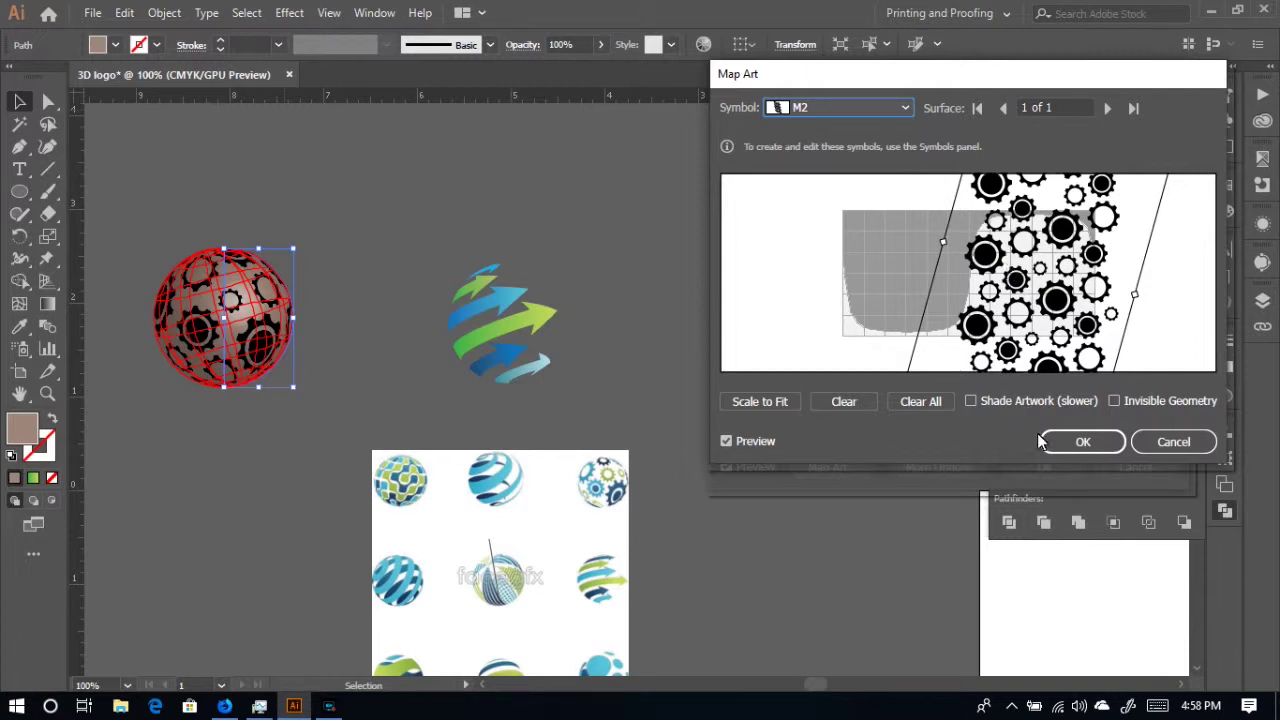
{"action": "left_click", "coordinate": [1080, 443]}
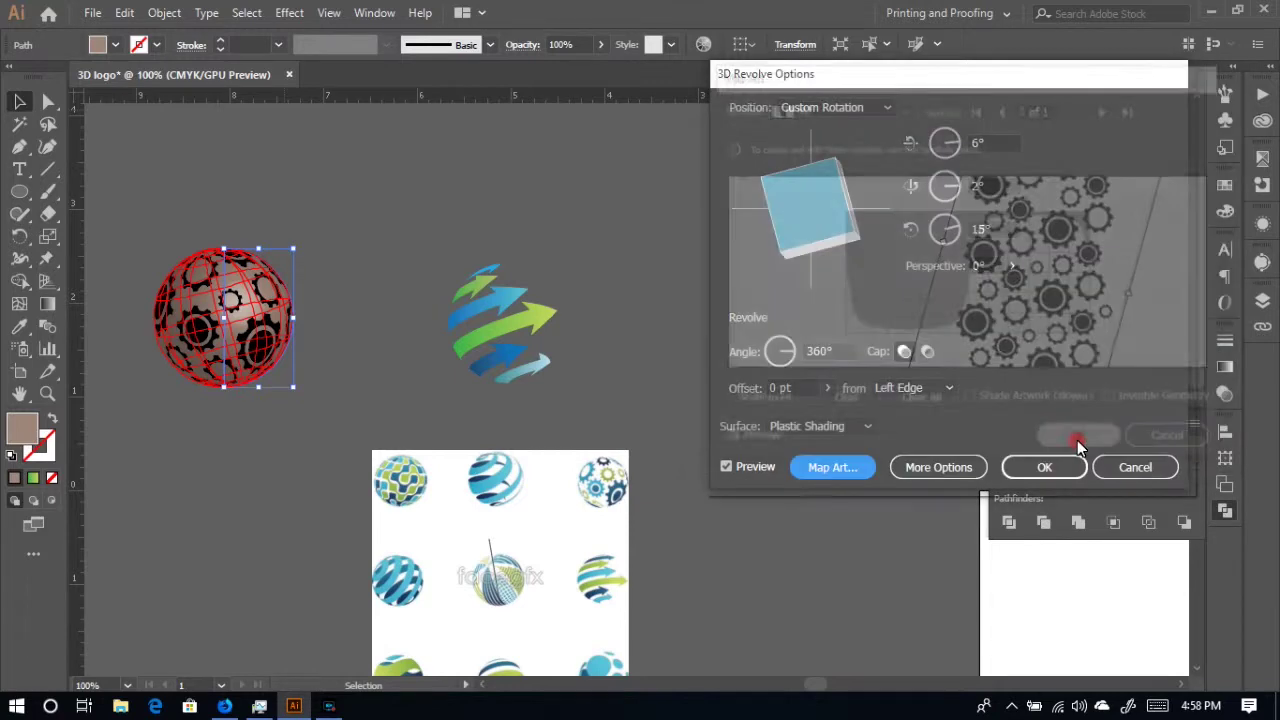
{"action": "left_click", "coordinate": [1053, 469]}
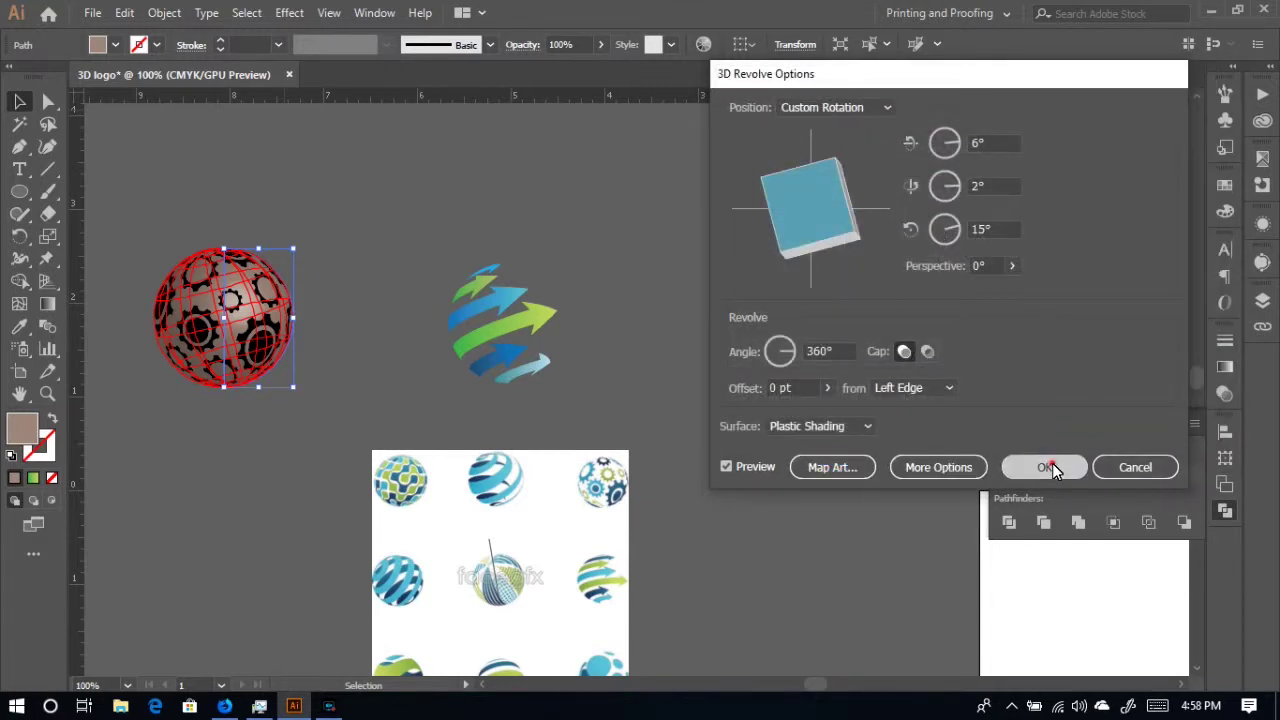
- Move the gear globe to the right of the arrow globe and expand its appearance
{"action": "left_click_drag", "start_coordinate": [265, 316], "coordinate": [776, 276]}
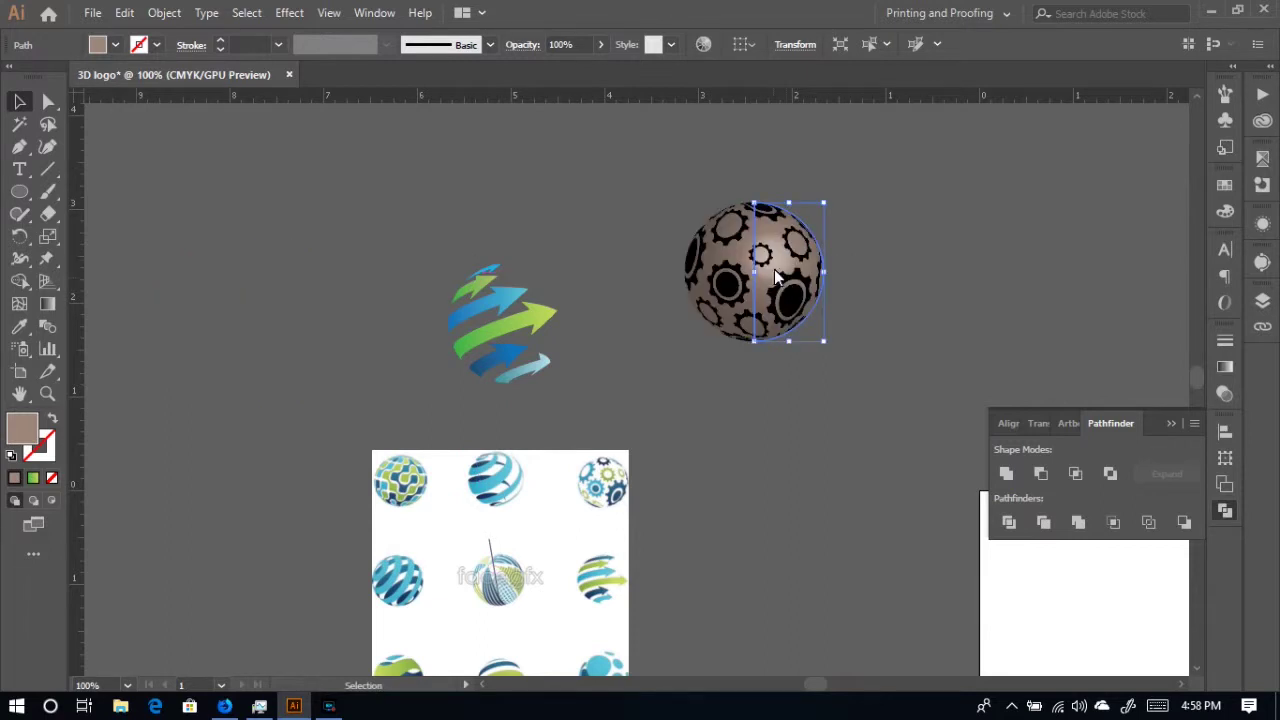
{"action": "left_click", "coordinate": [162, 12]}
{"action": "left_click", "coordinate": [264, 228]}
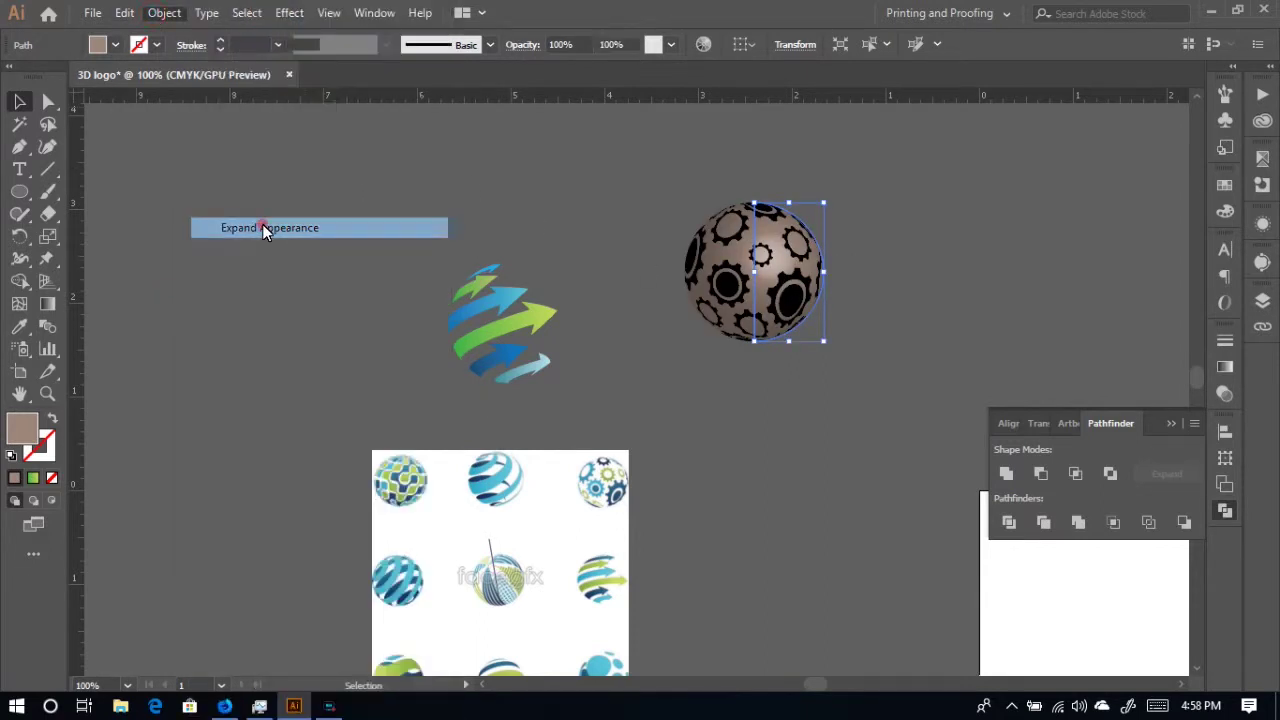
- Ungroup the expanded gear globe, shift it up and to the right, and ungroup it once more
{"action": "left_click", "coordinate": [164, 12]}
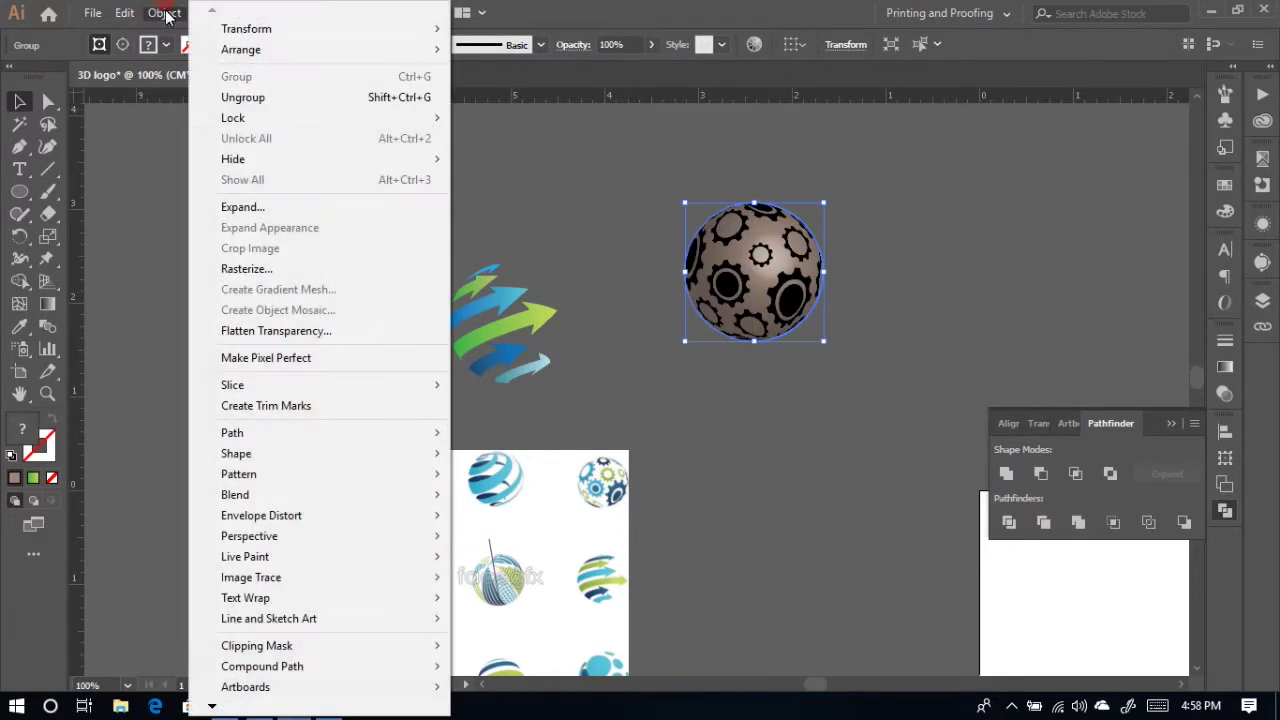
{"action": "left_click", "coordinate": [257, 206]}
{"action": "right_click", "coordinate": [760, 274]}
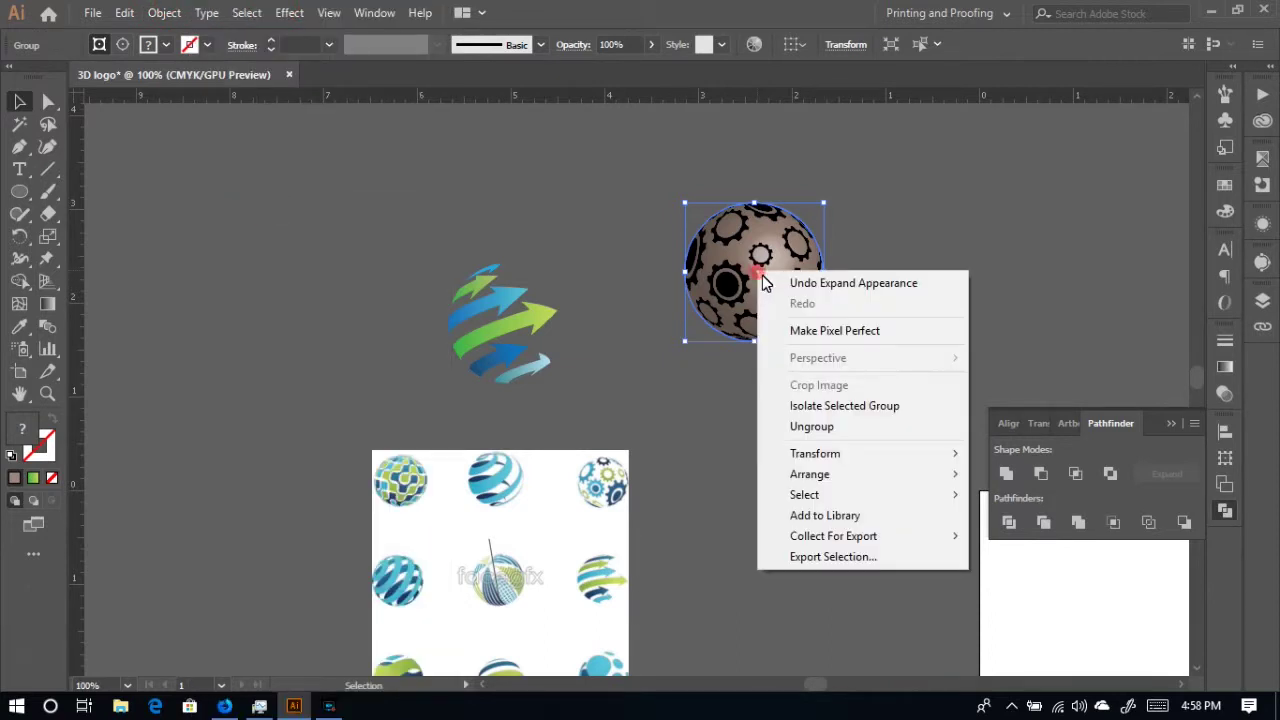
{"action": "left_click", "coordinate": [816, 425]}
{"action": "left_click", "coordinate": [903, 294]}
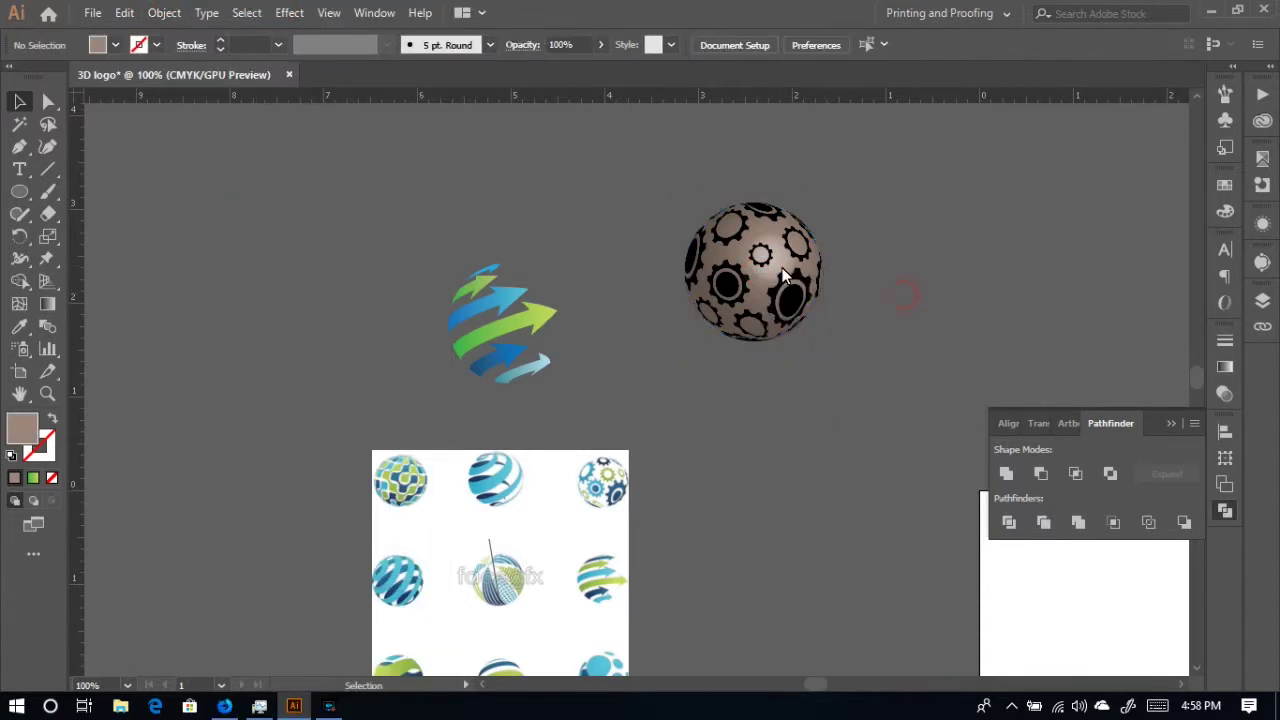
{"action": "left_click_drag", "start_coordinate": [780, 265], "coordinate": [887, 234]}
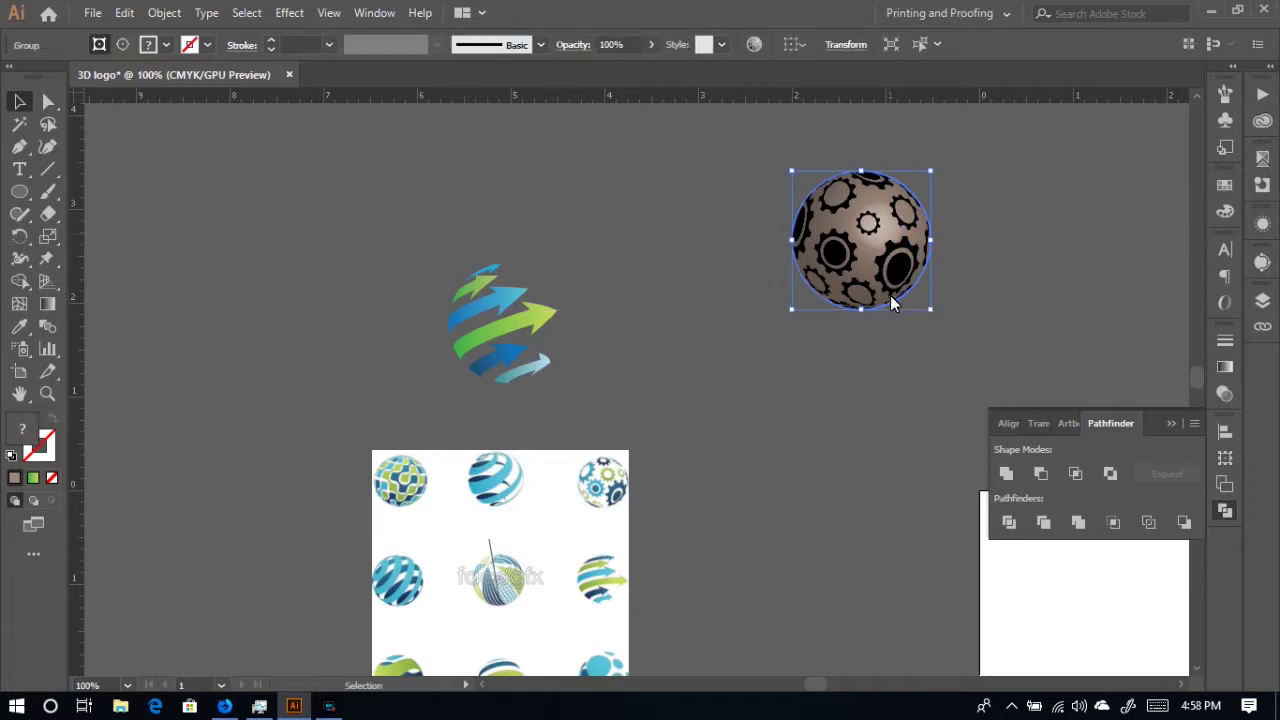
{"action": "right_click", "coordinate": [868, 232]}
{"action": "left_click", "coordinate": [915, 396]}
- Move the gear globe slightly down and to the left and release its clipping mask
{"action": "left_click_drag", "start_coordinate": [869, 255], "coordinate": [730, 355]}
{"action": "left_click_drag", "start_coordinate": [943, 311], "coordinate": [848, 152]}
{"action": "left_click", "coordinate": [848, 219]}
{"action": "left_click_drag", "start_coordinate": [848, 219], "coordinate": [809, 301]}
{"action": "key", "text": "ctrl+shift+a"}
{"action": "right_click", "coordinate": [834, 295]}
{"action": "left_click", "coordinate": [897, 450]}
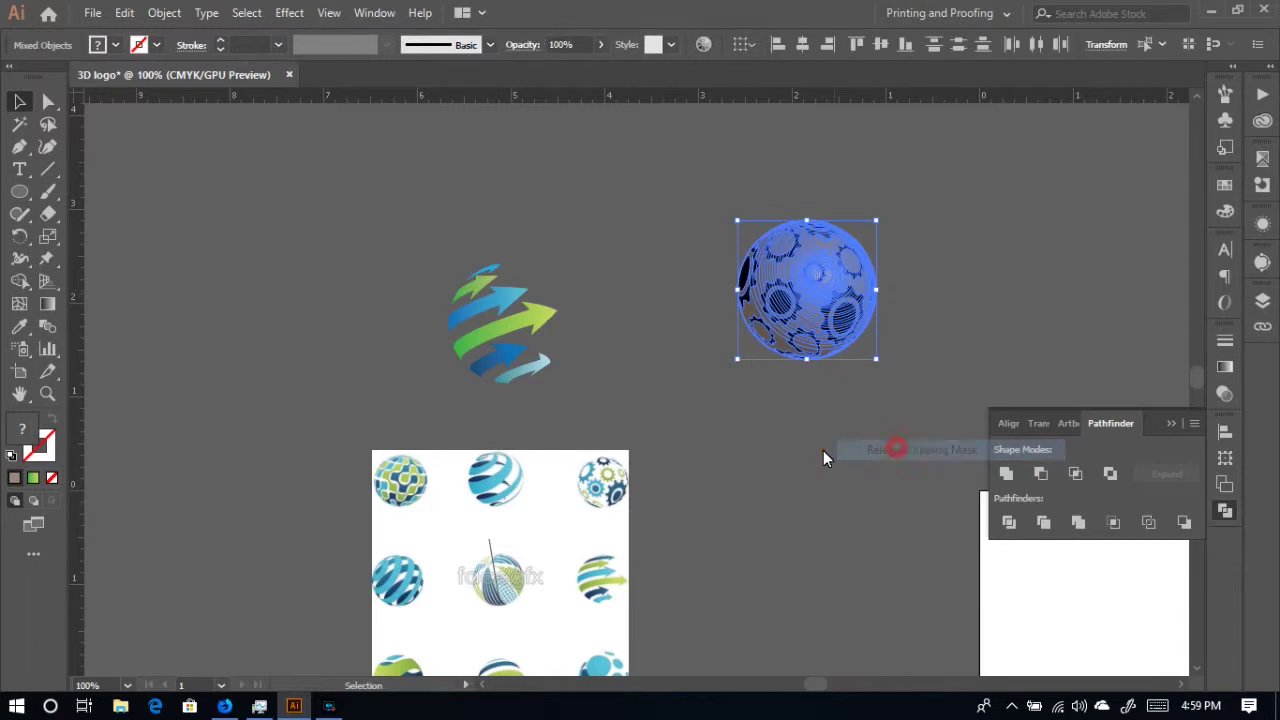
- Delete the shaded sphere surface so only the black gear shapes remain
{"action": "key", "text": "ctrl+shift+a"}
{"action": "left_click", "coordinate": [814, 296]}
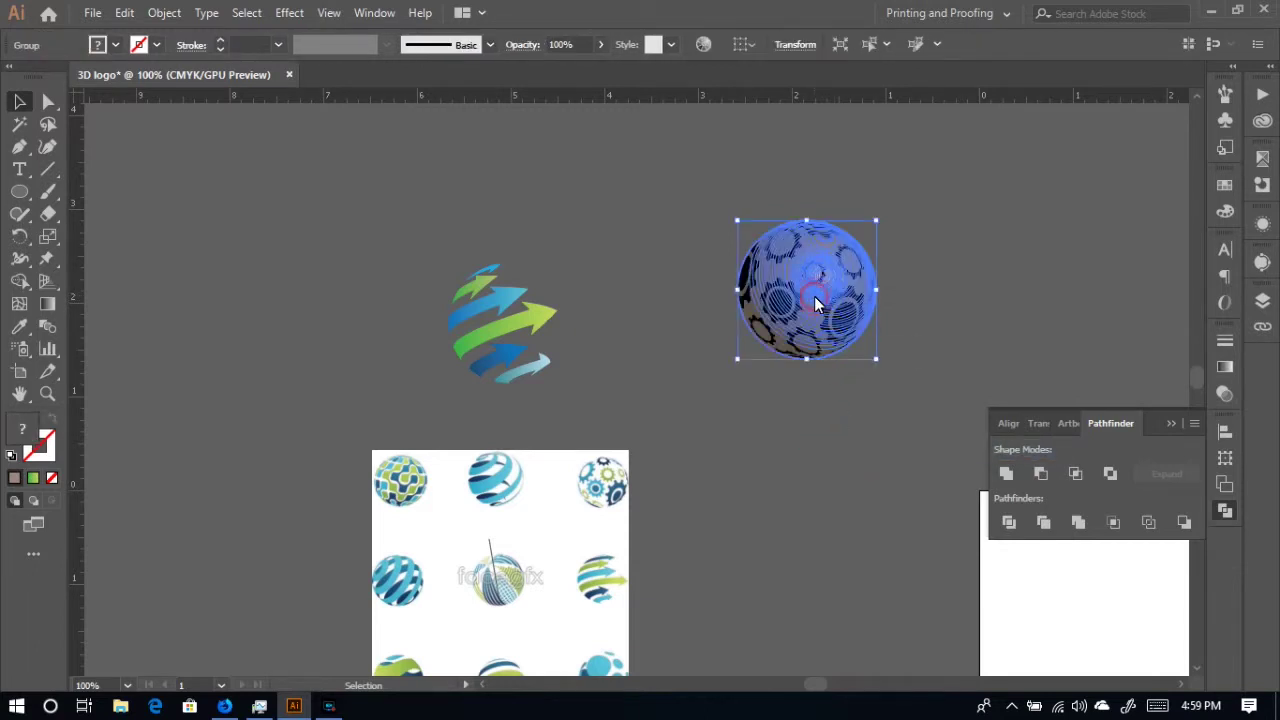
{"action": "key", "text": "Delete"}
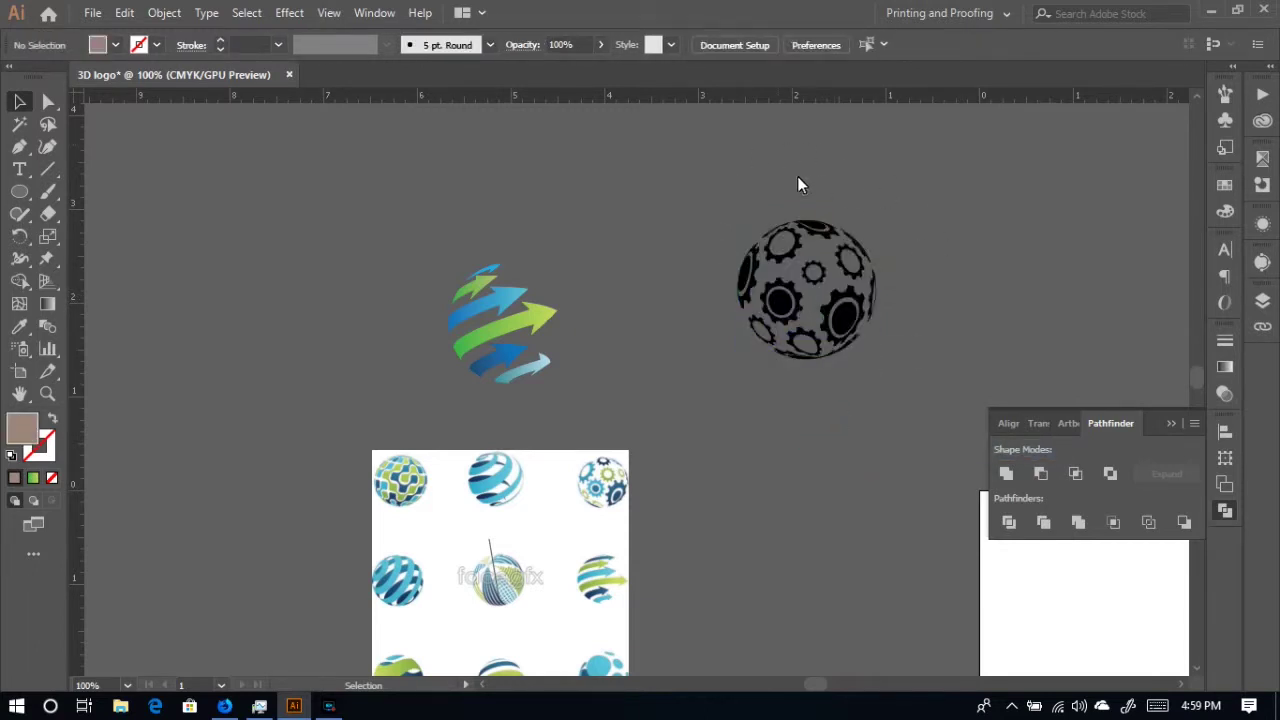
- Ungroup the remaining black gear artwork into individual shapes
{"action": "scroll", "coordinate": [918, 263], "scroll_direction": "down", "scroll_amount": 3}
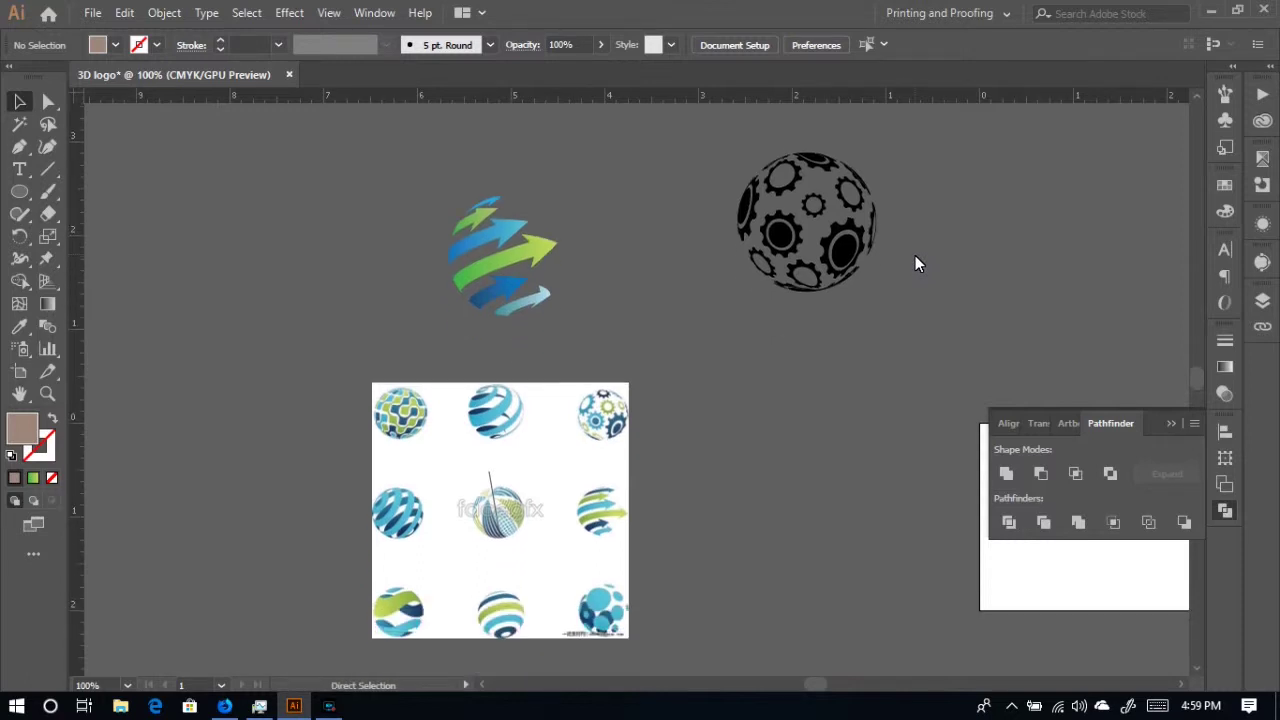
{"action": "key", "text": "ctrl+equal"}
{"action": "scroll", "coordinate": [915, 256], "scroll_direction": "up", "scroll_amount": 3}
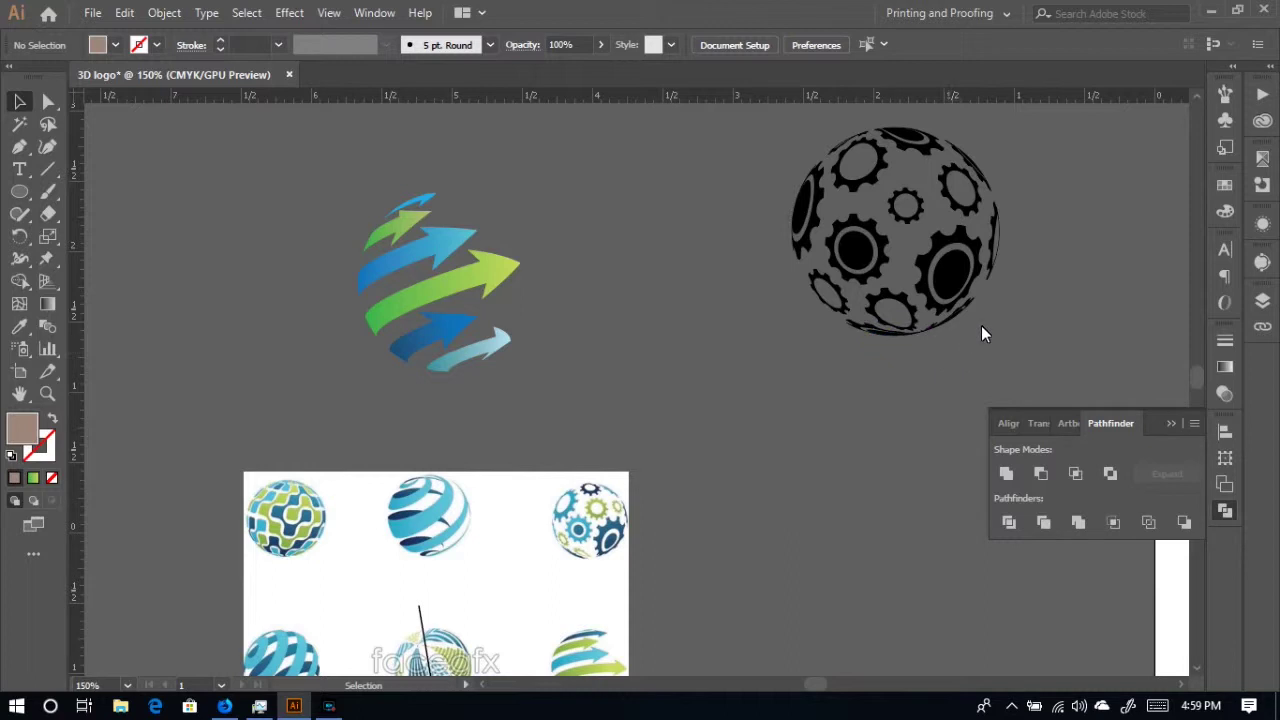
{"action": "left_click", "coordinate": [943, 324]}
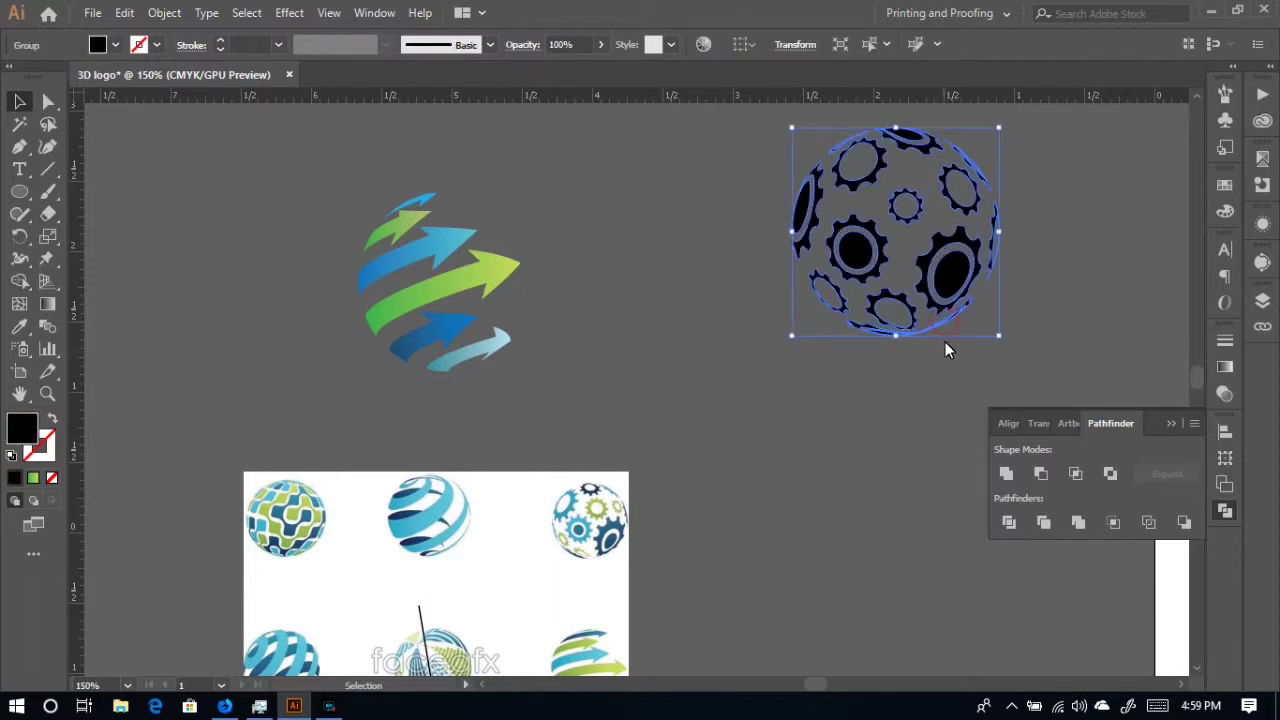
{"action": "left_click", "coordinate": [910, 378]}
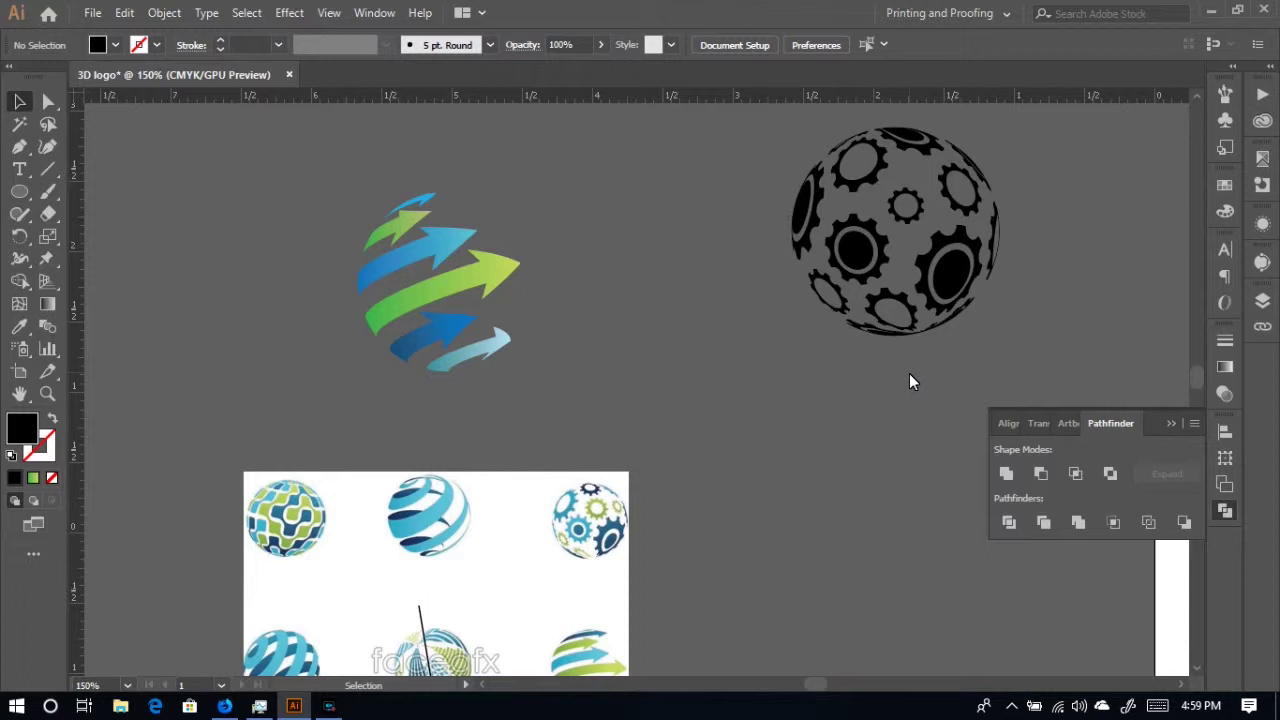
{"action": "right_click", "coordinate": [807, 196]}
{"action": "left_click", "coordinate": [860, 347]}
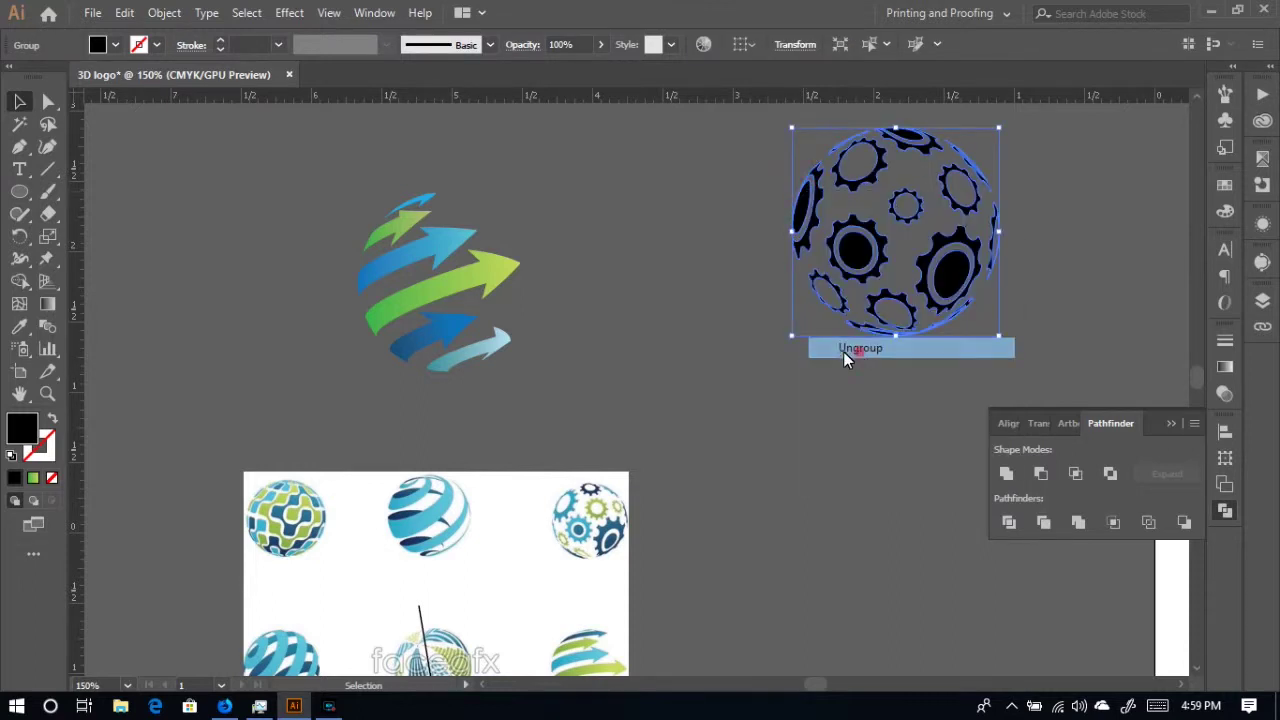
- Fill the leftmost gear's inner disc with a teal sampled from the gear globe on the reference sheet
{"action": "left_click", "coordinate": [785, 210]}
{"action": "left_click", "coordinate": [803, 206]}
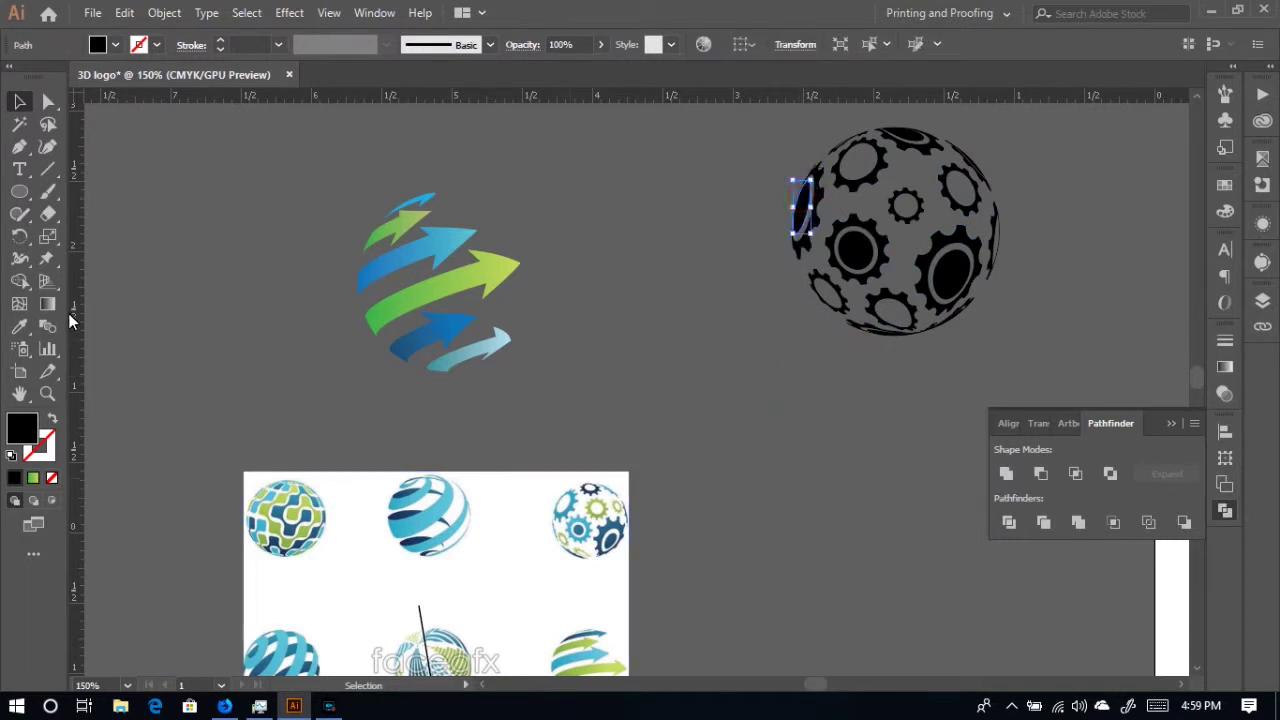
{"action": "left_click", "coordinate": [19, 326]}
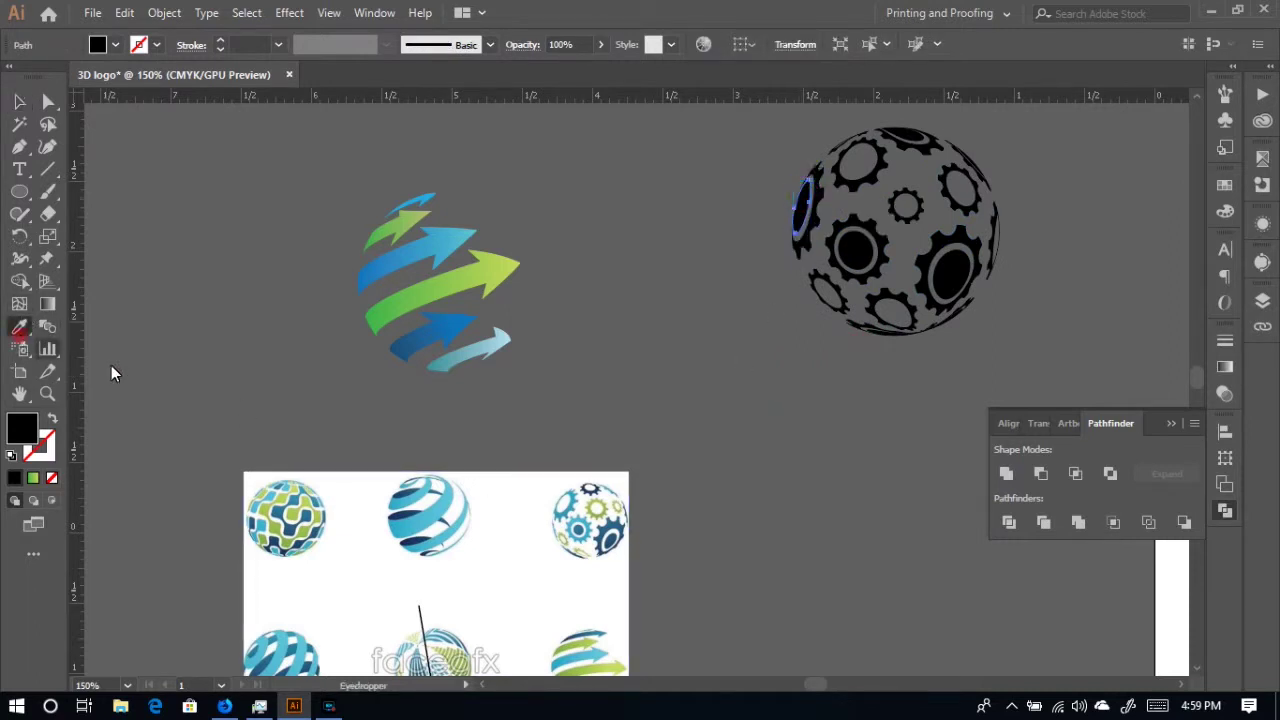
{"action": "left_click", "coordinate": [572, 512]}
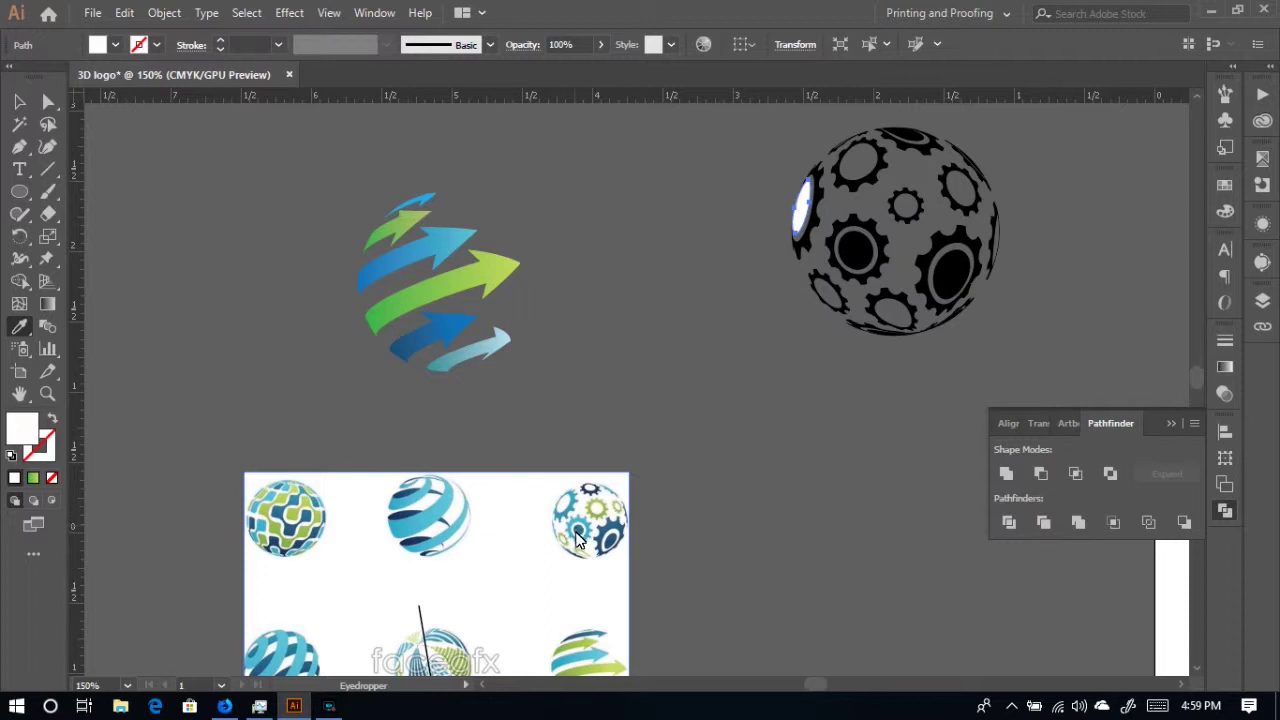
{"action": "left_click", "coordinate": [586, 536]}
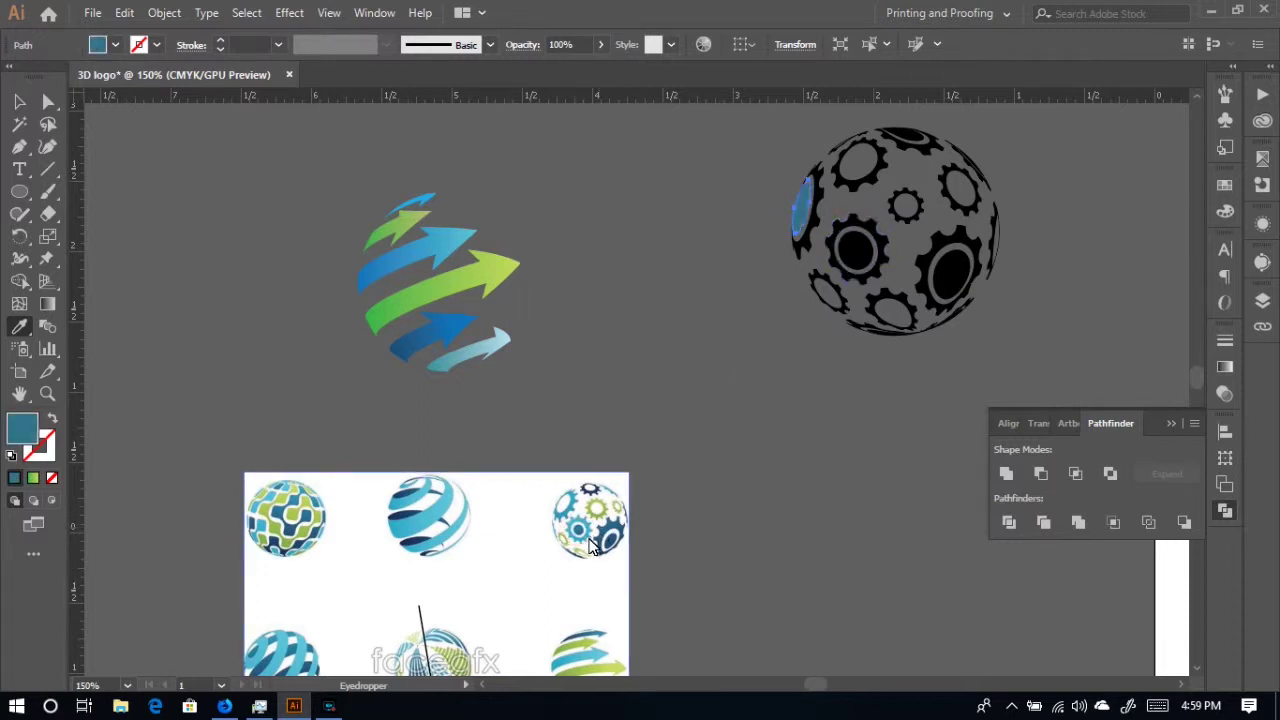
- Fill the leftmost gear's toothed ring with a light blue sampled from the reference gear globe
{"action": "key", "text": "v"}
{"action": "left_click", "coordinate": [816, 205]}
{"action": "key", "text": "i"}
{"action": "left_click", "coordinate": [588, 530]}
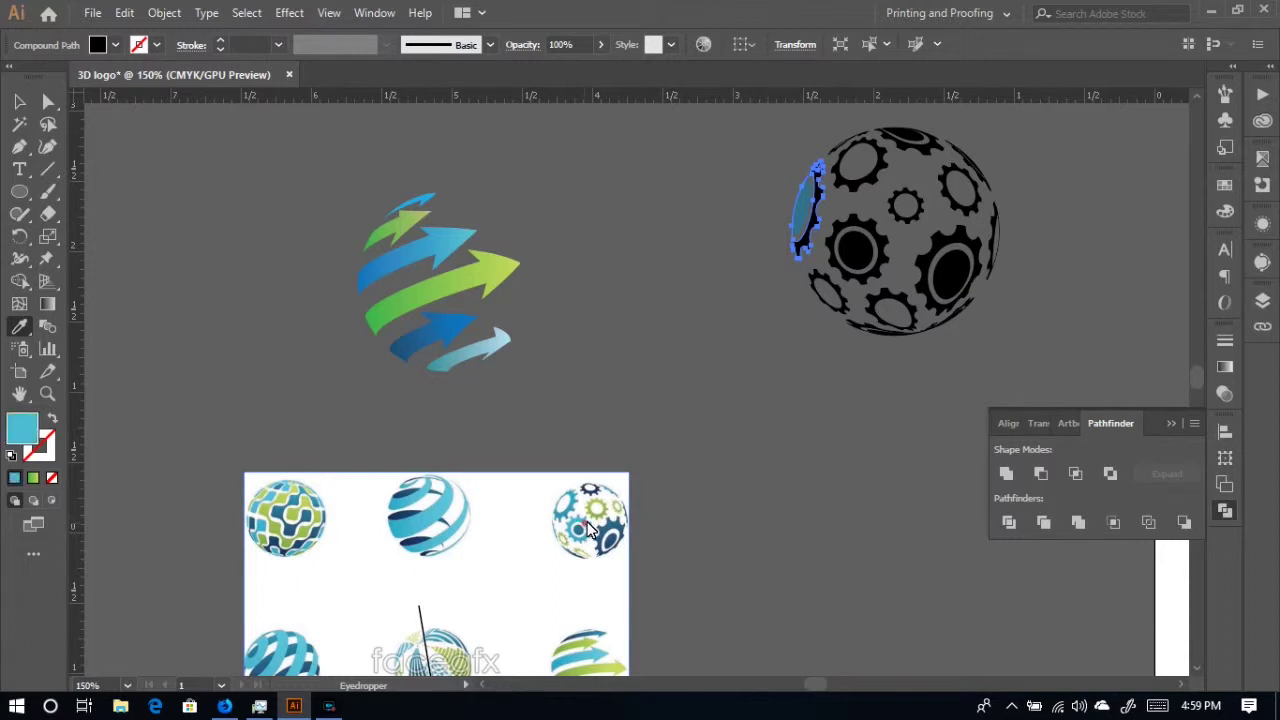
- Fill the disc inside the centre-left gear with a green sampled from the reference gear globe
{"action": "key", "text": "v"}
{"action": "left_click", "coordinate": [858, 258]}
{"action": "key", "text": "i"}
{"action": "left_click", "coordinate": [603, 520]}
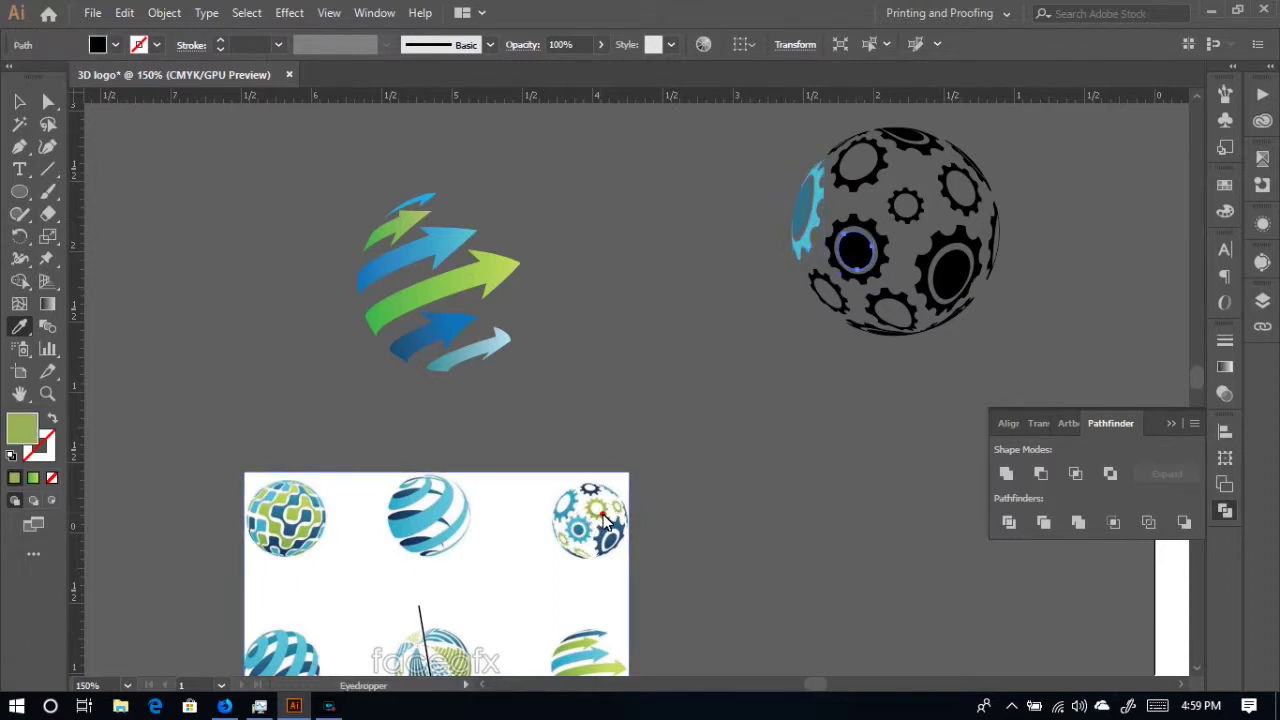
{"action": "key", "text": "v"}
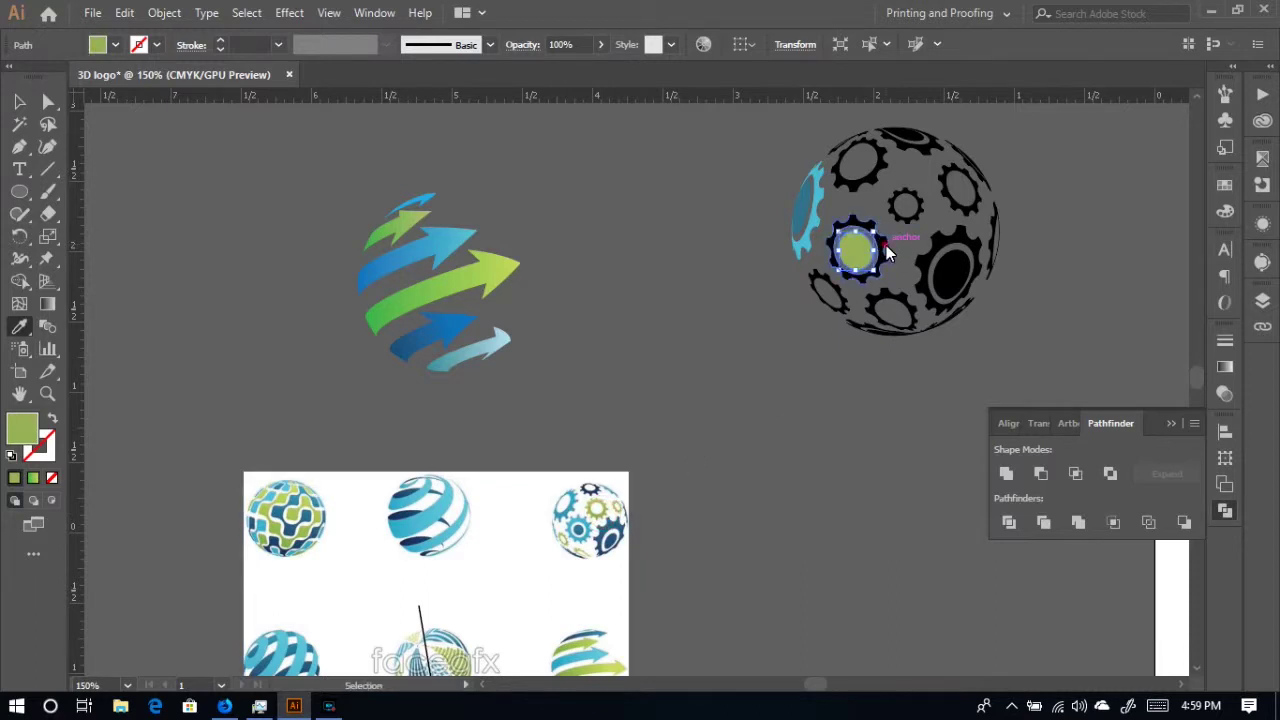
{"action": "left_click", "coordinate": [883, 250]}
{"action": "key", "text": "i"}
{"action": "key", "text": "v"}
{"action": "left_click", "coordinate": [755, 376]}
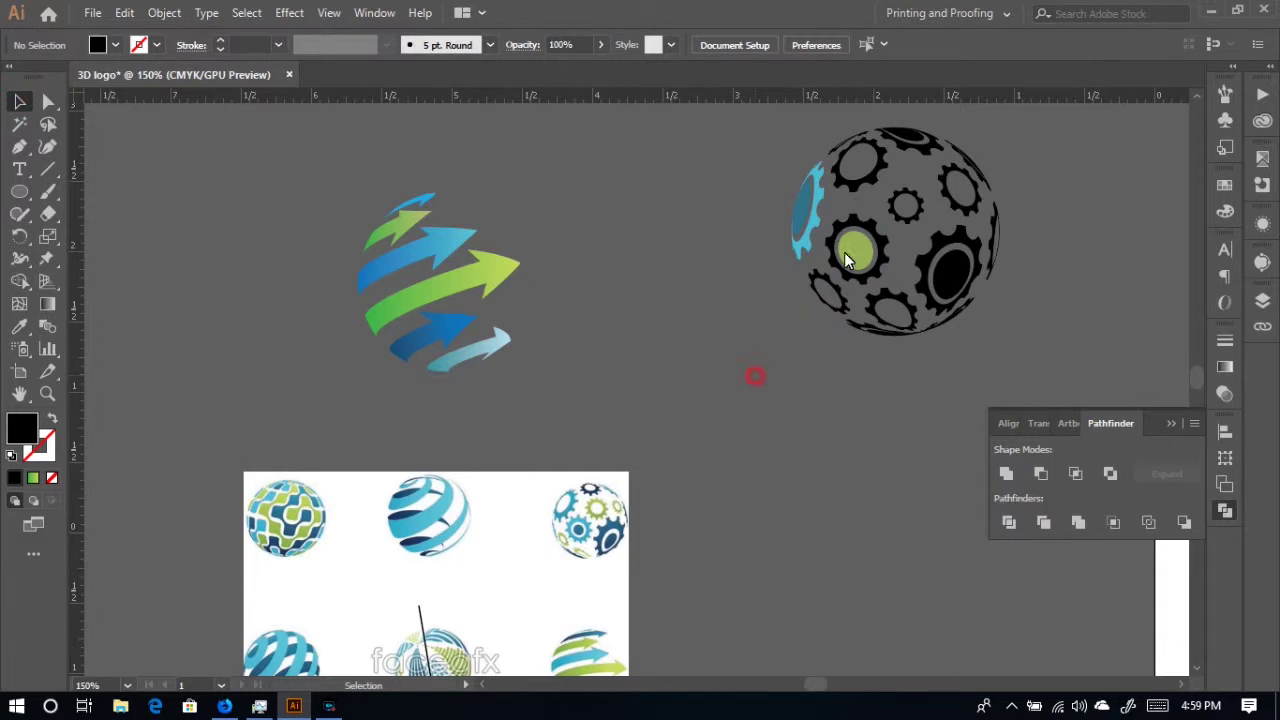
- Delete the disc inside the centre-left gear and fill its ring with the large green arrow's gradient
{"action": "left_click", "coordinate": [851, 255]}
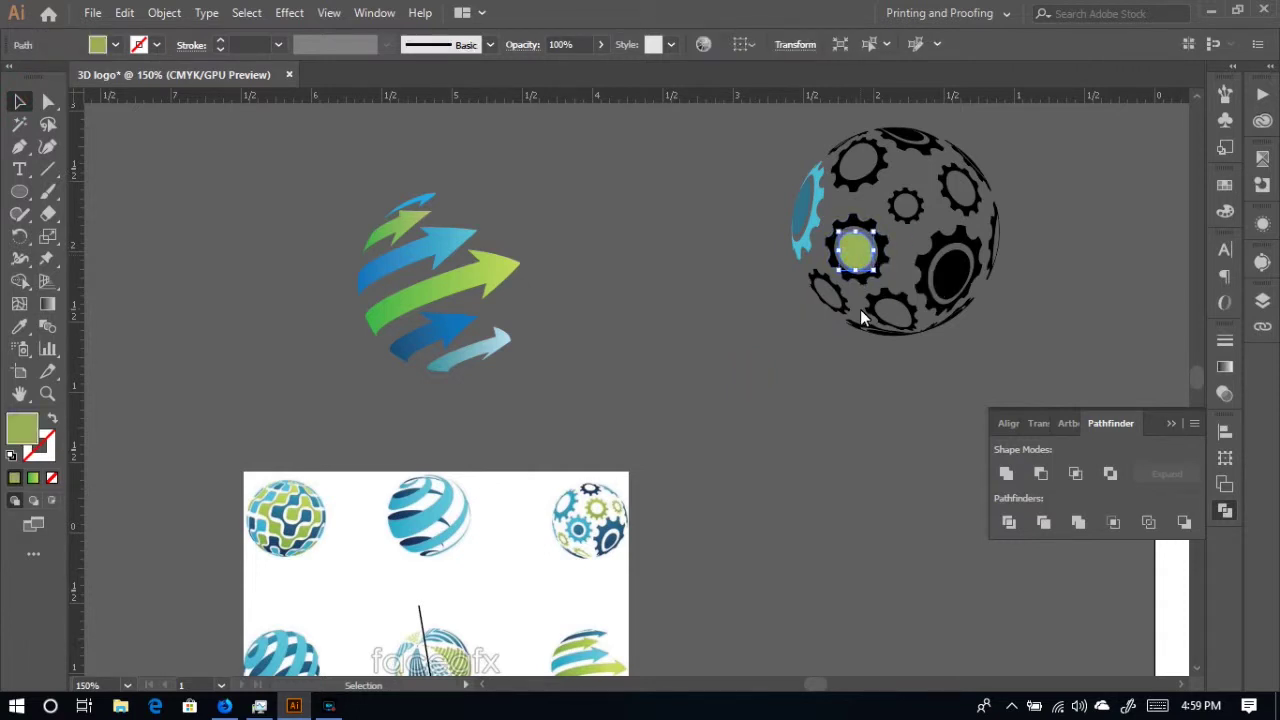
{"action": "left_click_drag", "start_coordinate": [862, 316], "coordinate": [890, 292]}
{"action": "key", "text": "Delete"}
{"action": "left_click", "coordinate": [872, 272]}
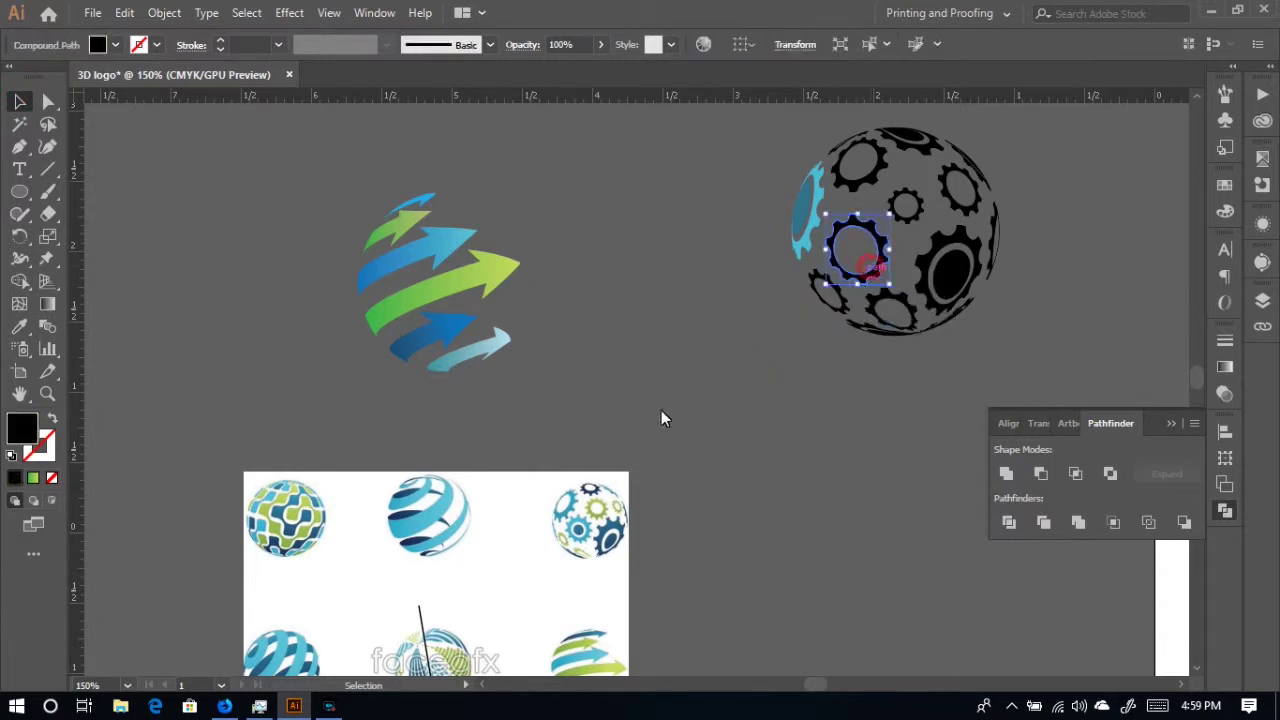
{"action": "left_click", "coordinate": [19, 327]}
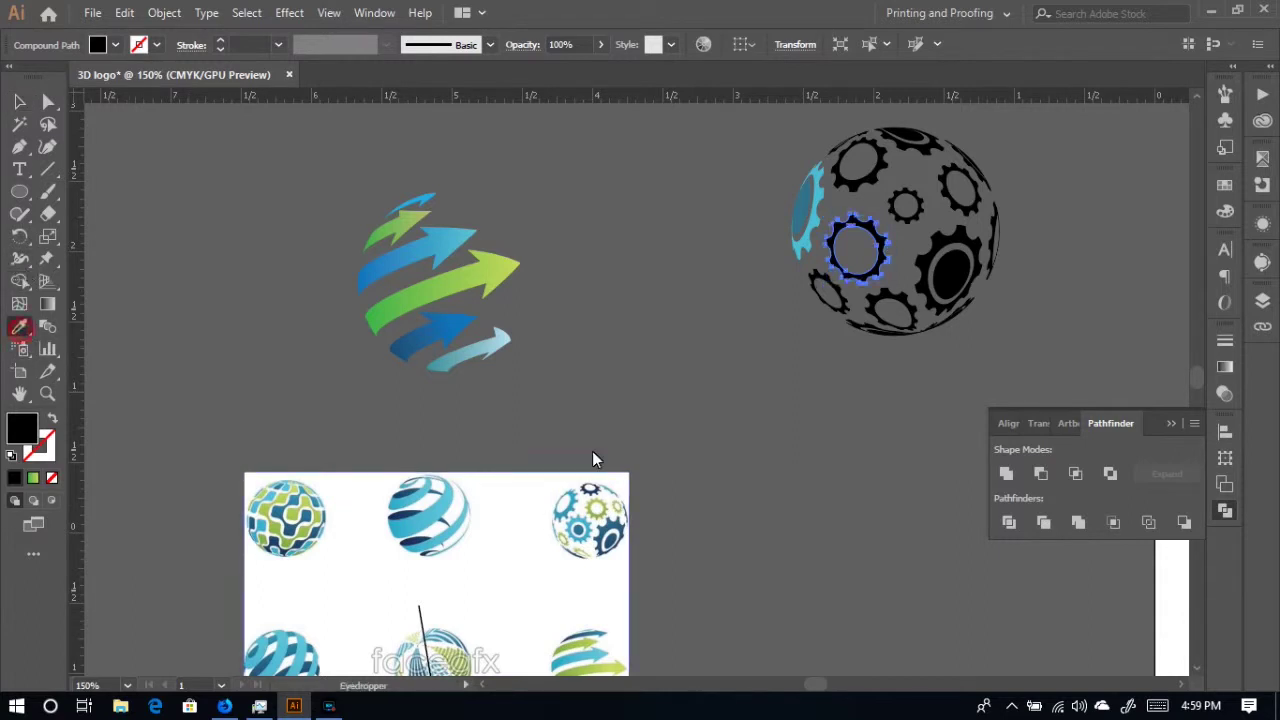
{"action": "left_click", "coordinate": [493, 281]}
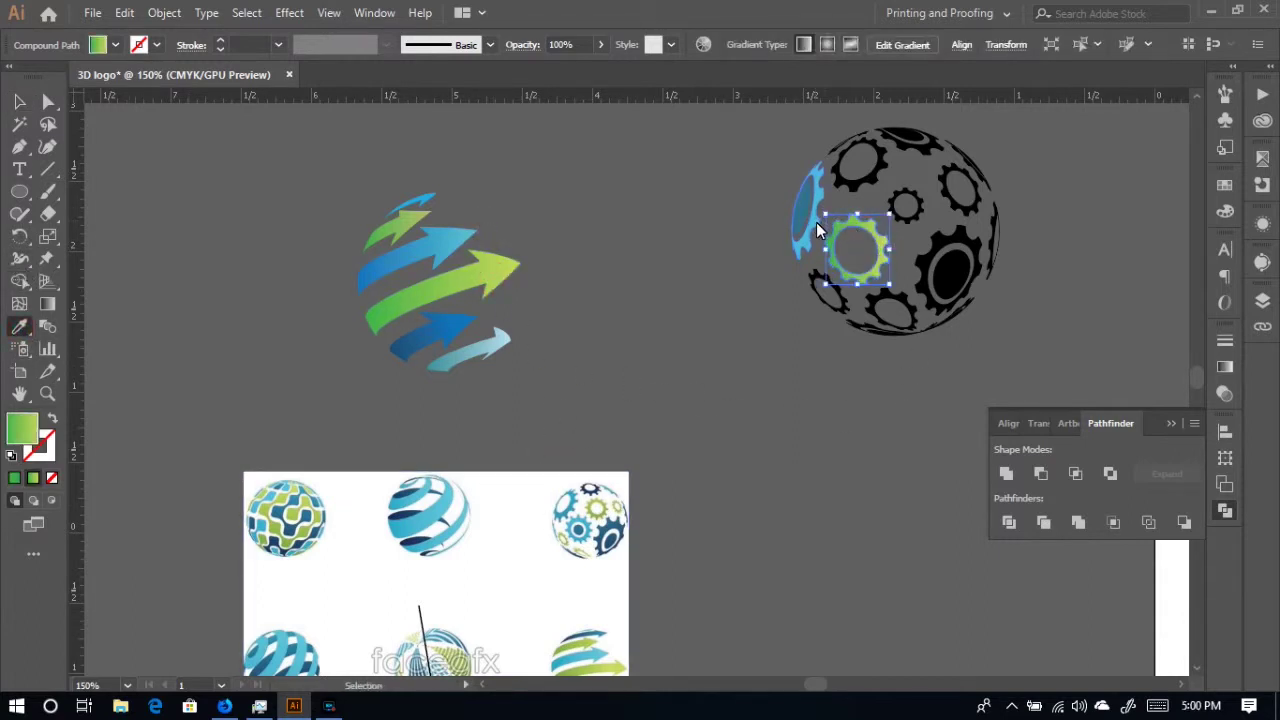
- Fill the leftmost gear's toothed ring with the dark blue gradient sampled from the arrow globe's lower arrow
{"action": "left_click", "coordinate": [812, 250], "text": "ctrl"}
{"action": "left_click", "coordinate": [390, 248]}
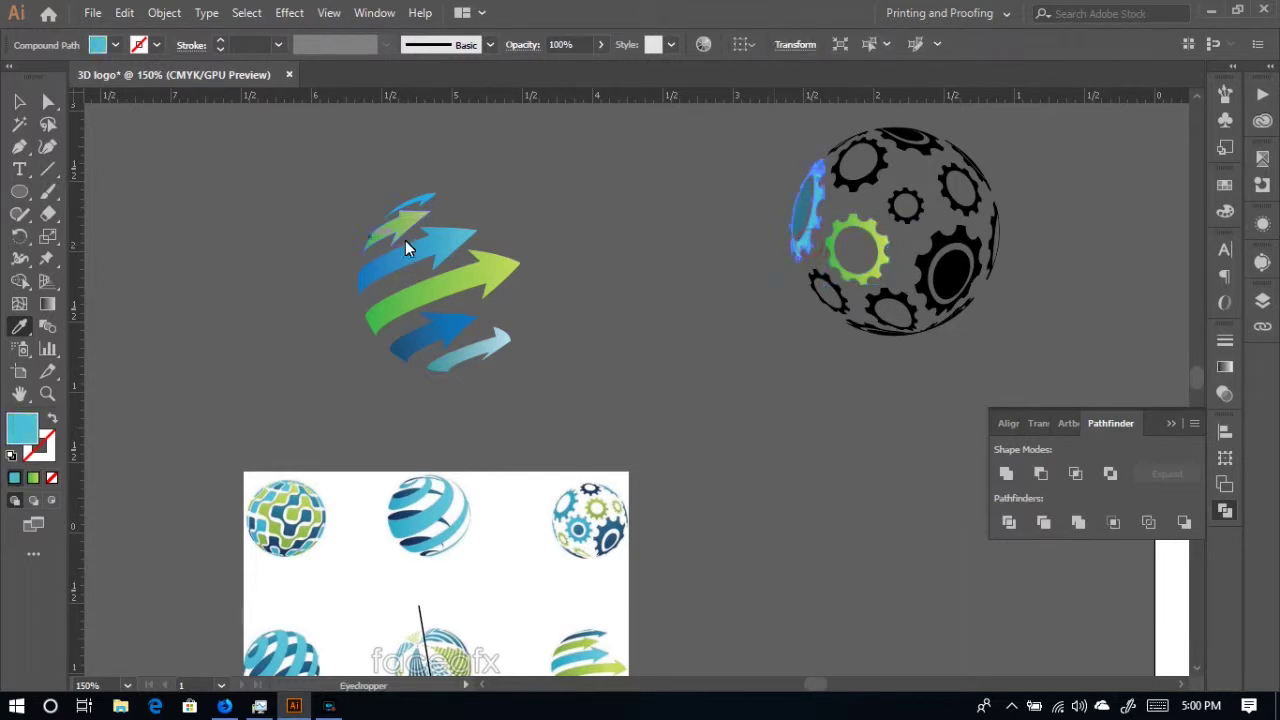
{"action": "left_click", "coordinate": [429, 329]}
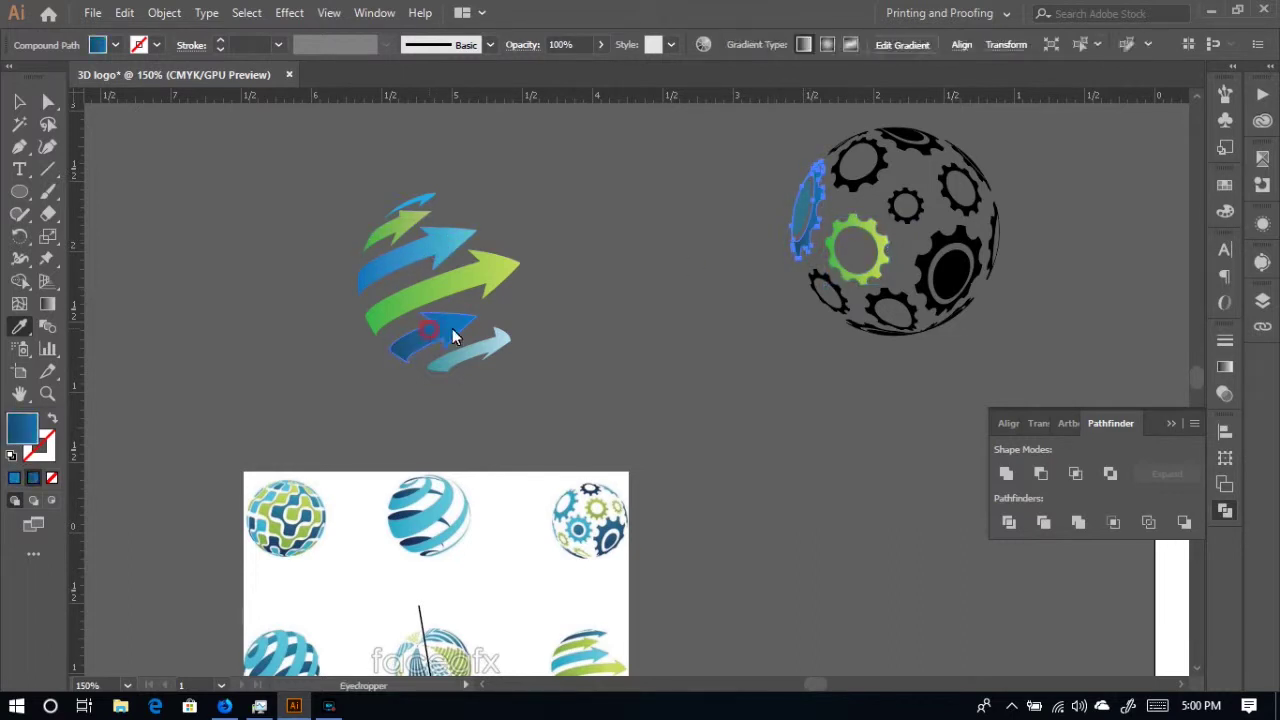
- Fill the leftmost gear's inner disc with the light blue arrow's gradient and redirect it along the disc from top to bottom
{"action": "left_click", "coordinate": [801, 210], "text": "ctrl"}
{"action": "left_click", "coordinate": [479, 248]}
{"action": "left_click", "coordinate": [464, 238]}
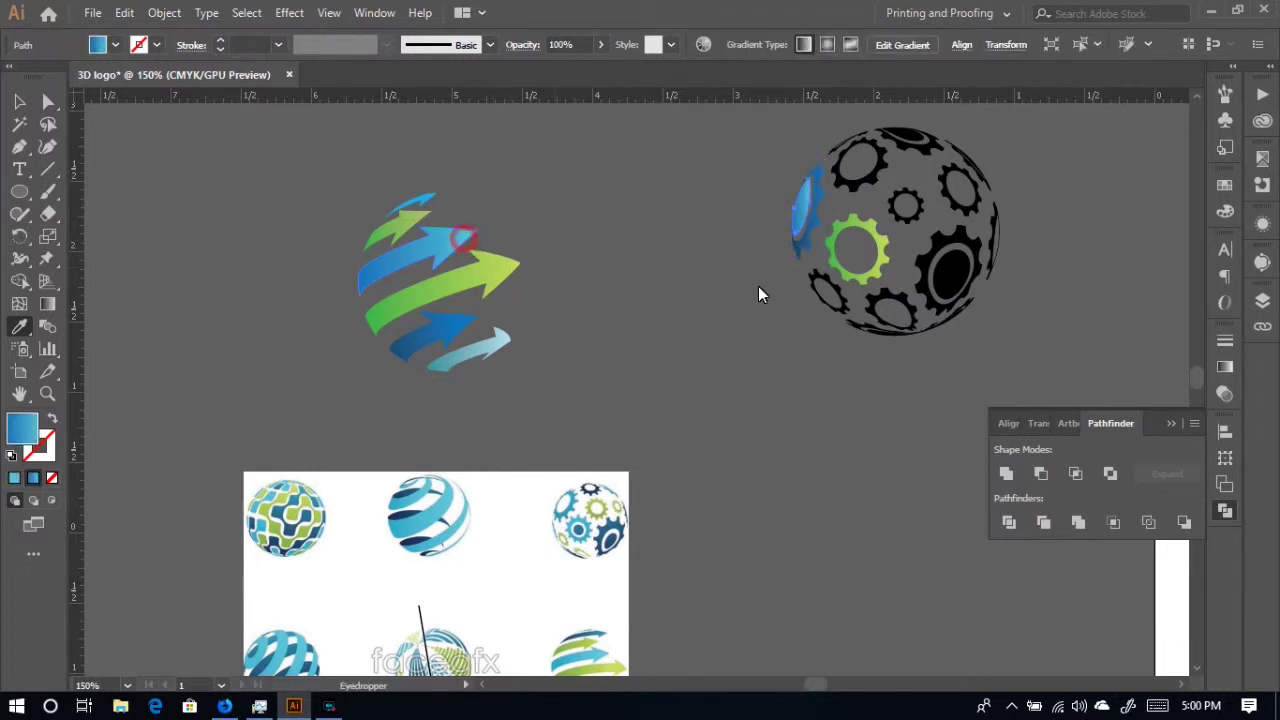
{"action": "left_click", "coordinate": [47, 304]}
{"action": "left_click_drag", "start_coordinate": [807, 185], "coordinate": [789, 246]}
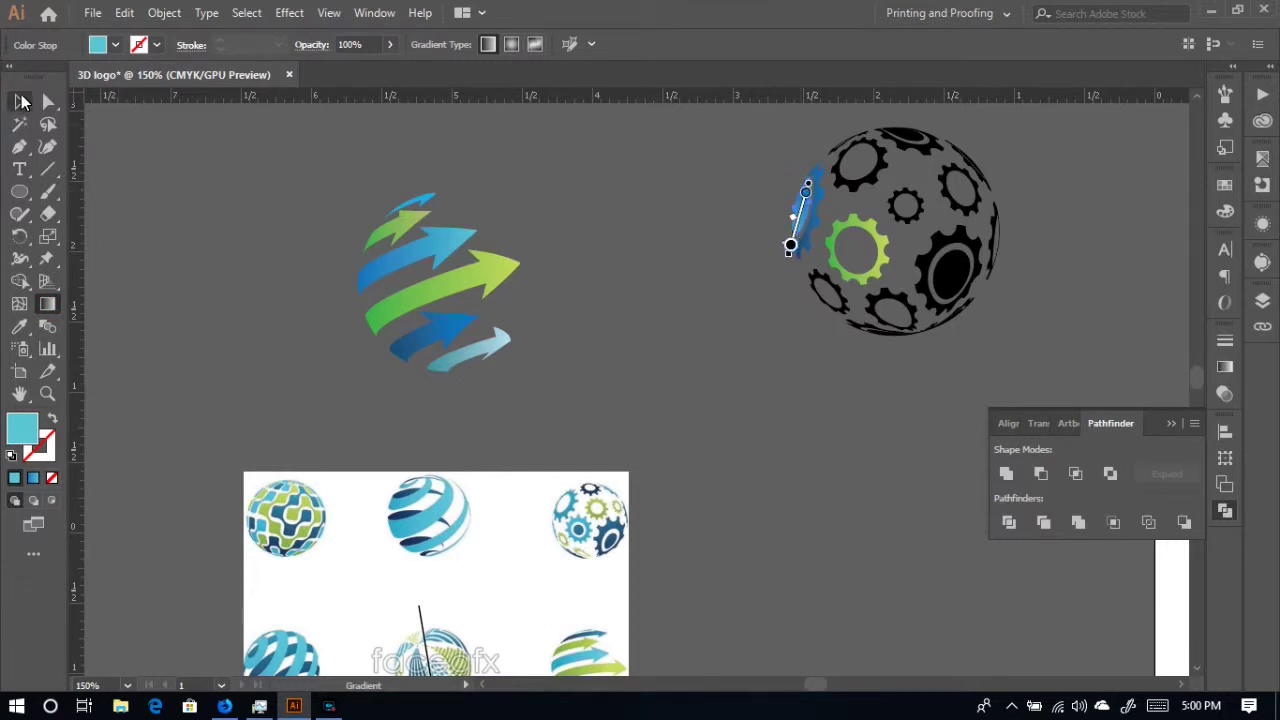
{"action": "left_click", "coordinate": [19, 101]}
{"action": "left_click", "coordinate": [679, 416]}
- Fill the gear at the globe's upper left with the light blue gradient sampled from the arrow globe
{"action": "mouse_move", "coordinate": [865, 162]}
{"action": "left_mouse_down"}
{"action": "mouse_move", "coordinate": [871, 188]}
{"action": "mouse_move", "coordinate": [812, 354]}
{"action": "mouse_move", "coordinate": [823, 240]}
{"action": "mouse_move", "coordinate": [863, 163]}
{"action": "left_mouse_up"}
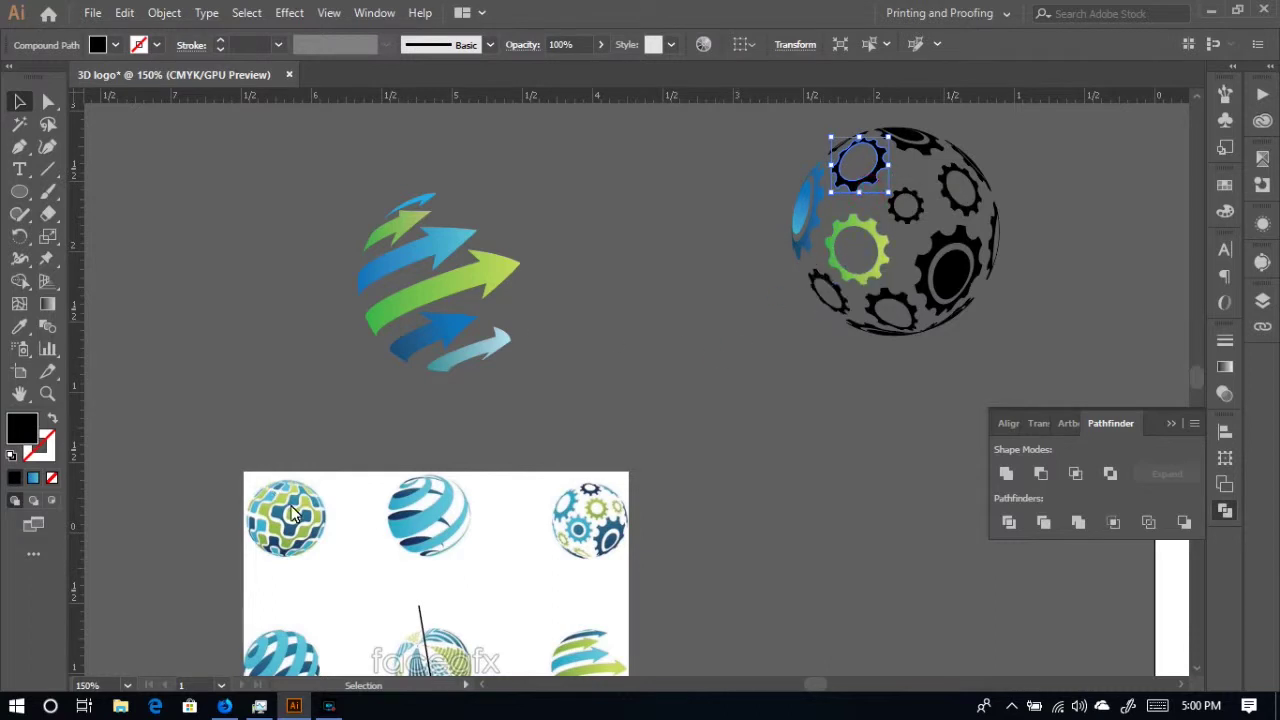
{"action": "left_click", "coordinate": [20, 328]}
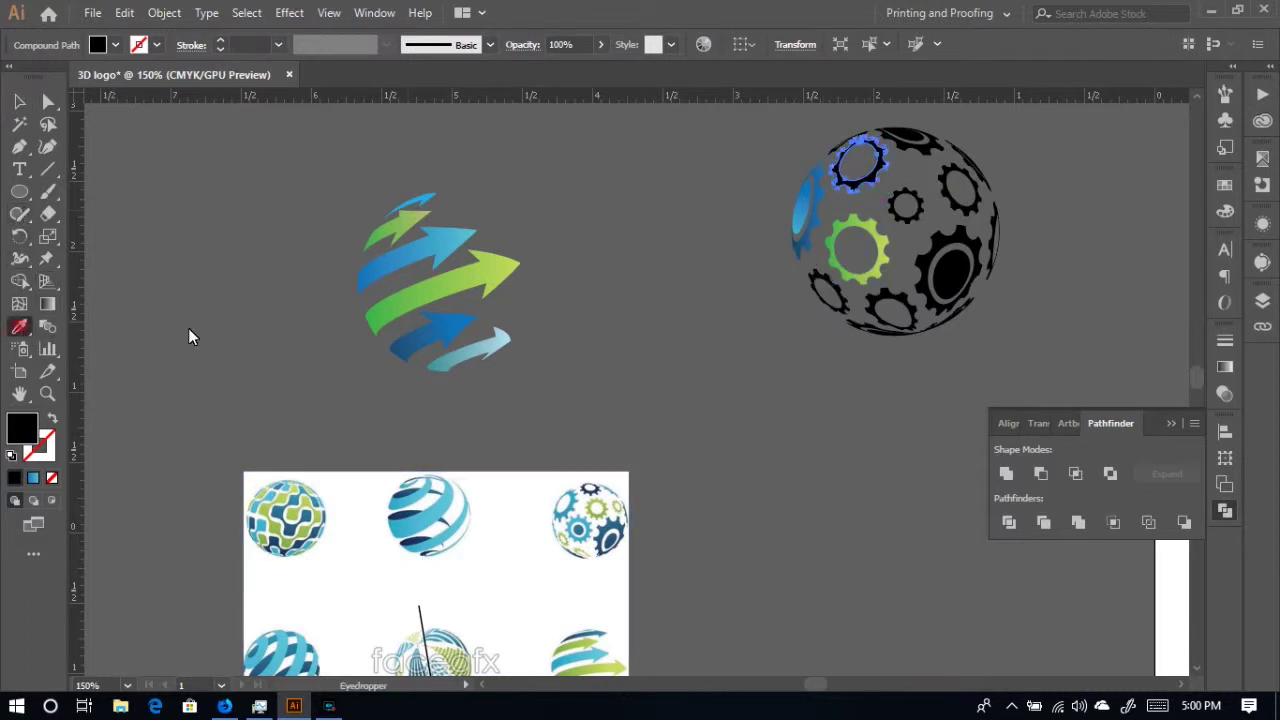
{"action": "left_click", "coordinate": [446, 245]}
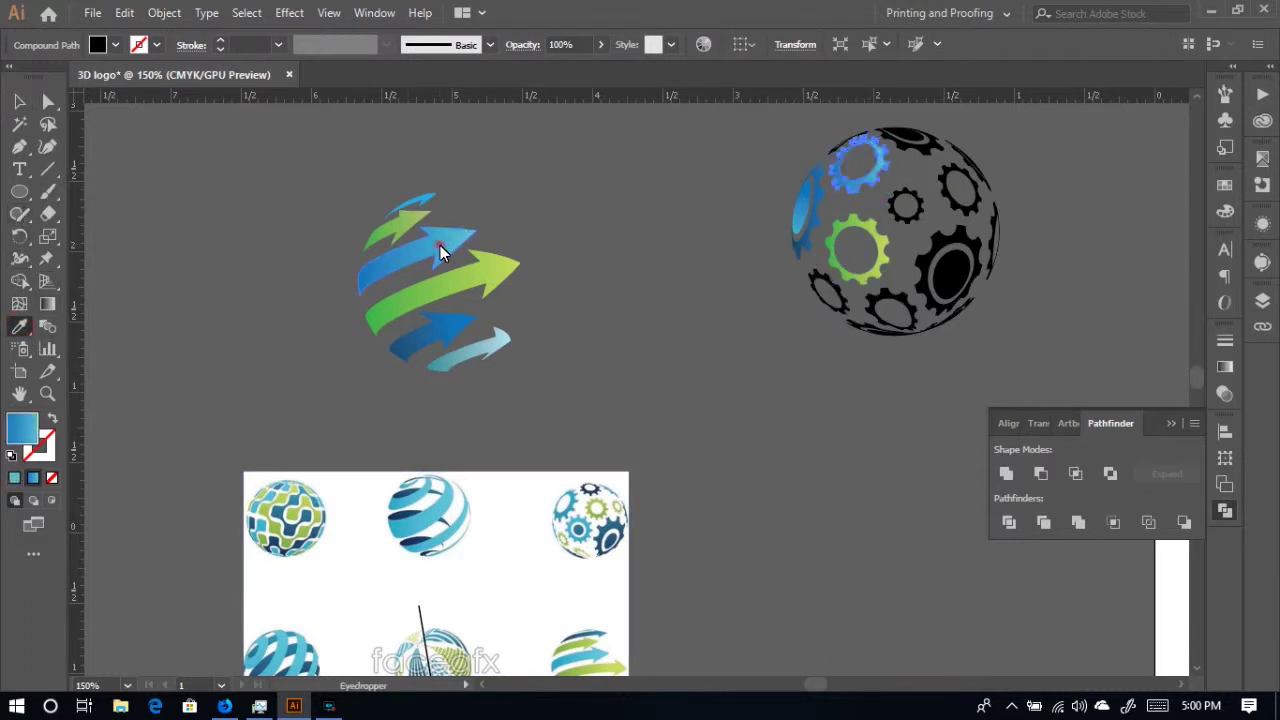
- Fill the top gear's ring with the green arrow's gradient and the upper-left edge sliver with the leftmost gear ring's dark blue gradient
{"action": "left_click", "coordinate": [923, 148], "text": "ctrl"}
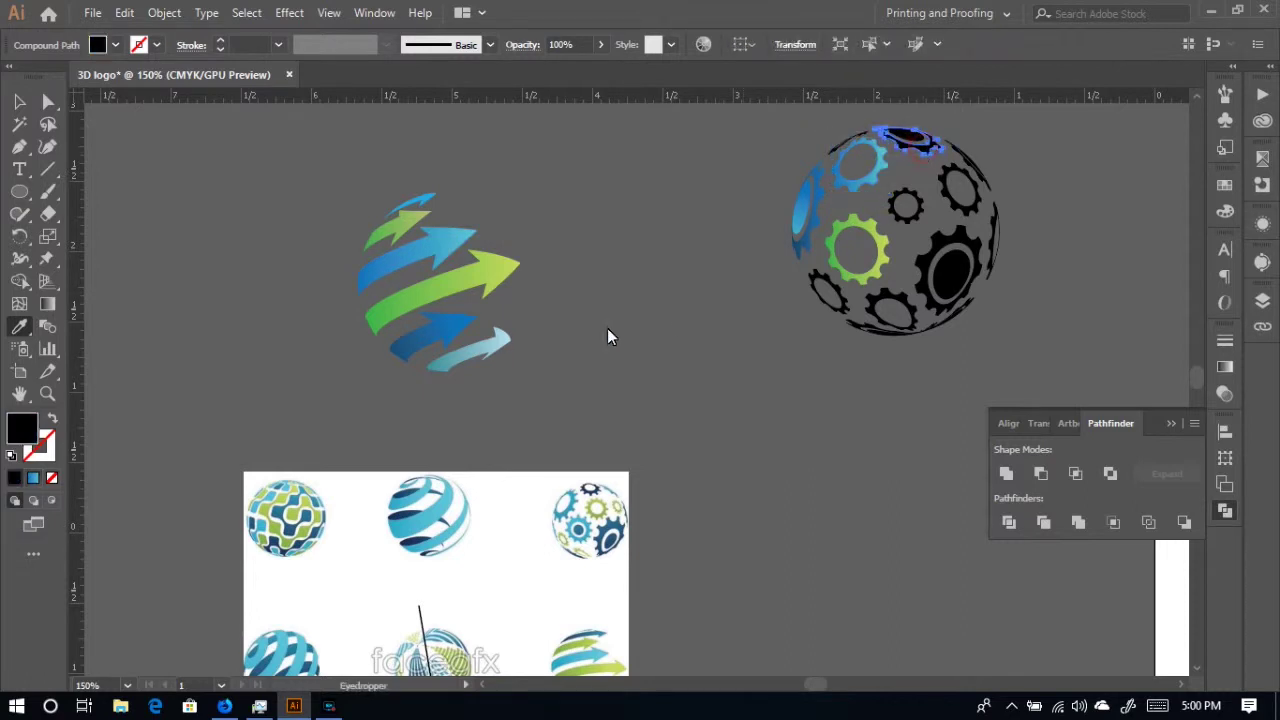
{"action": "left_click", "coordinate": [466, 274]}
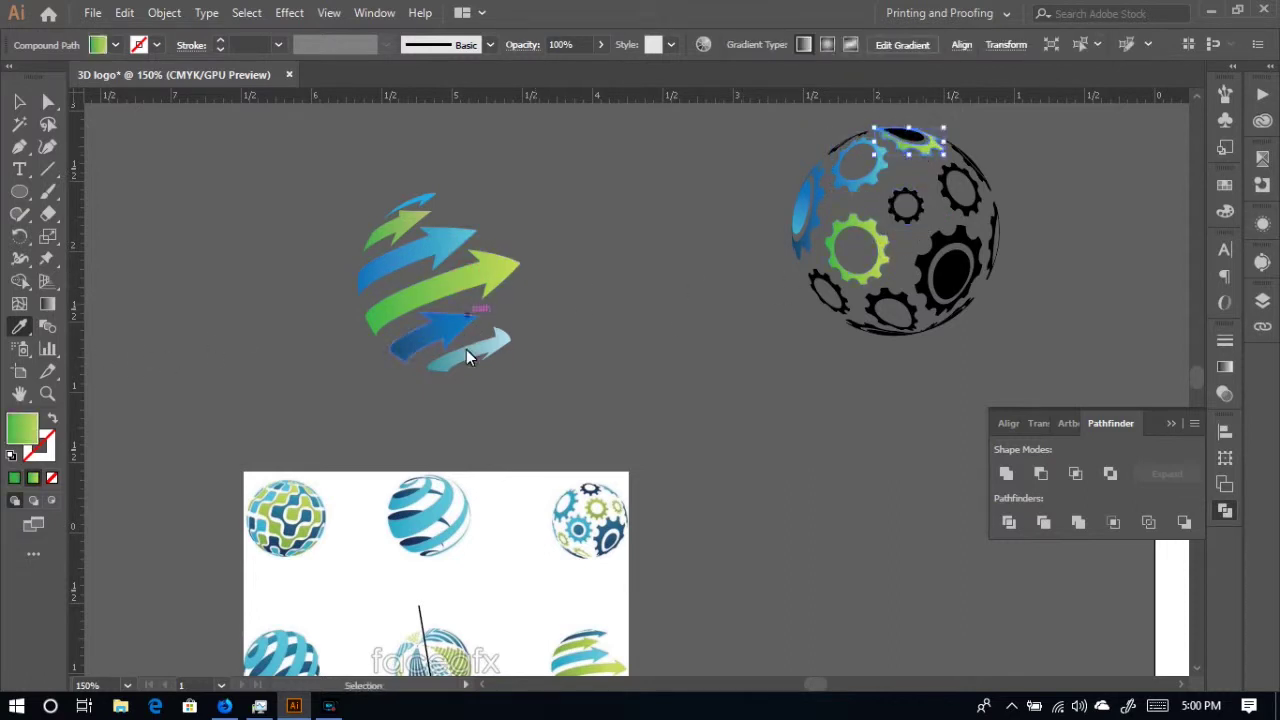
{"action": "left_click", "coordinate": [845, 144], "text": "ctrl"}
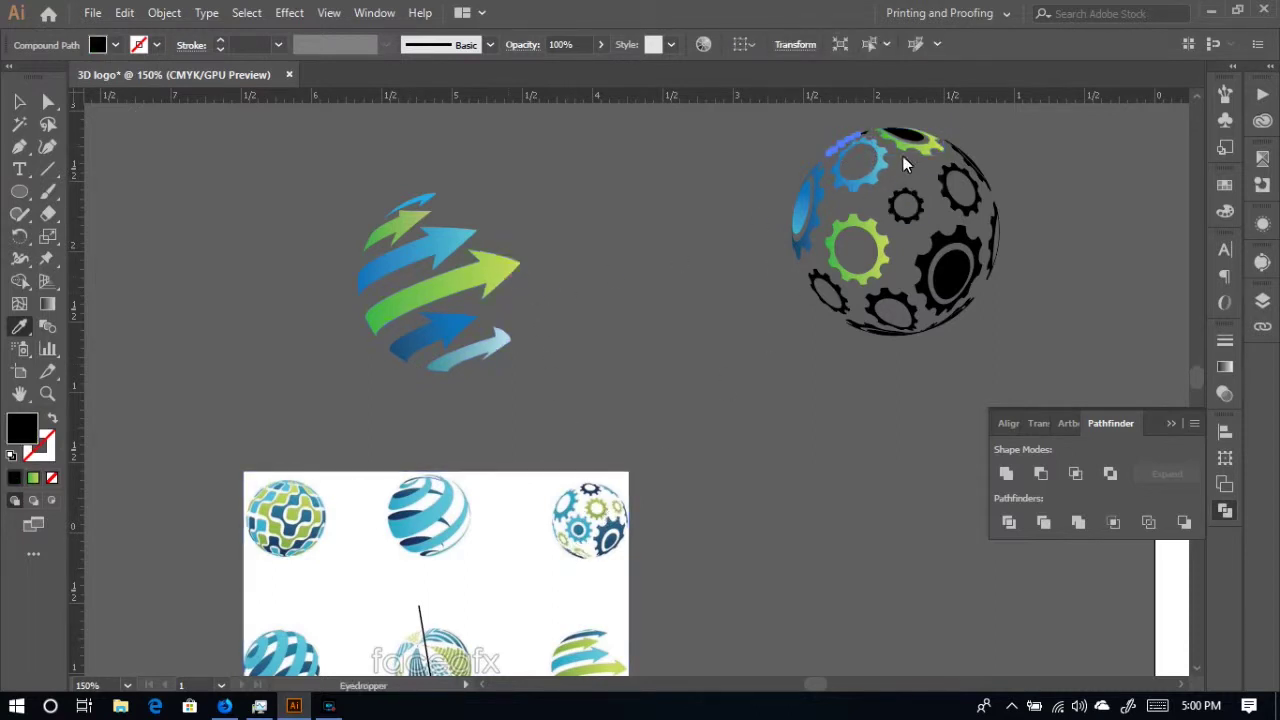
{"action": "left_click", "coordinate": [812, 218]}
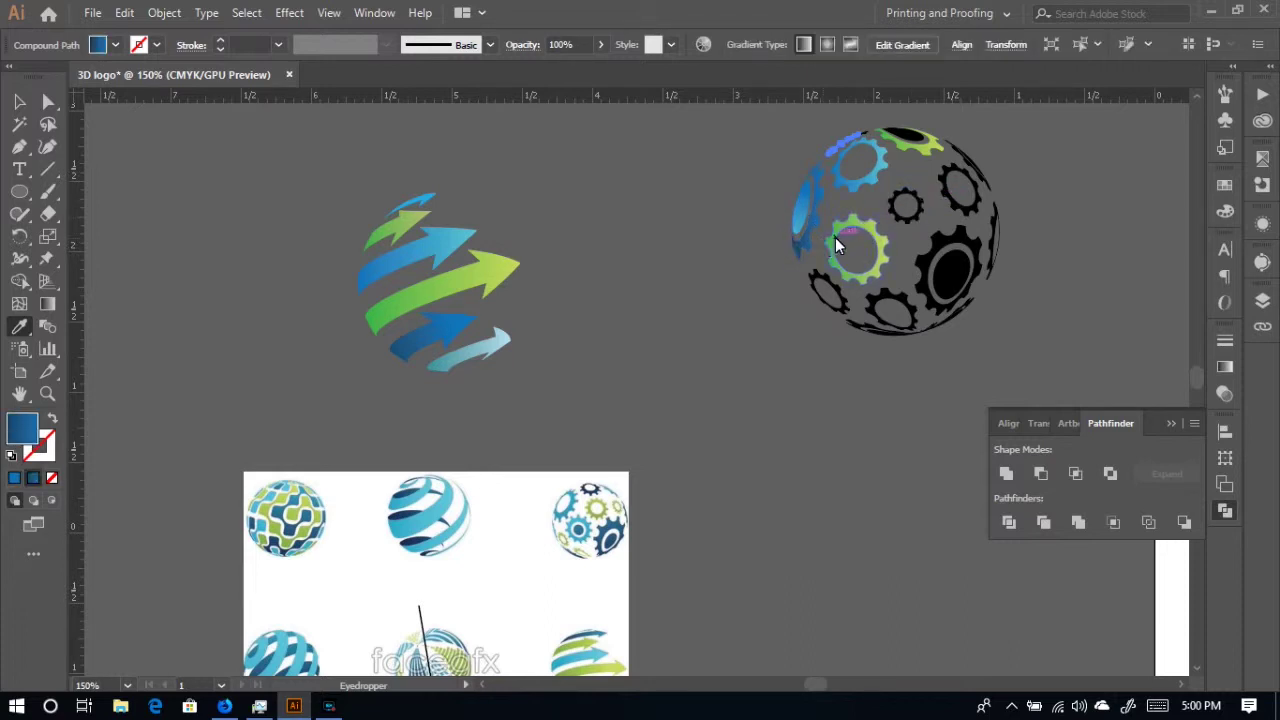
- Fill the upper-left edge sliver with its neighbouring gear's light blue gradient and the small central gear with the reference gear globe's dark blue
{"action": "left_click", "coordinate": [876, 172]}
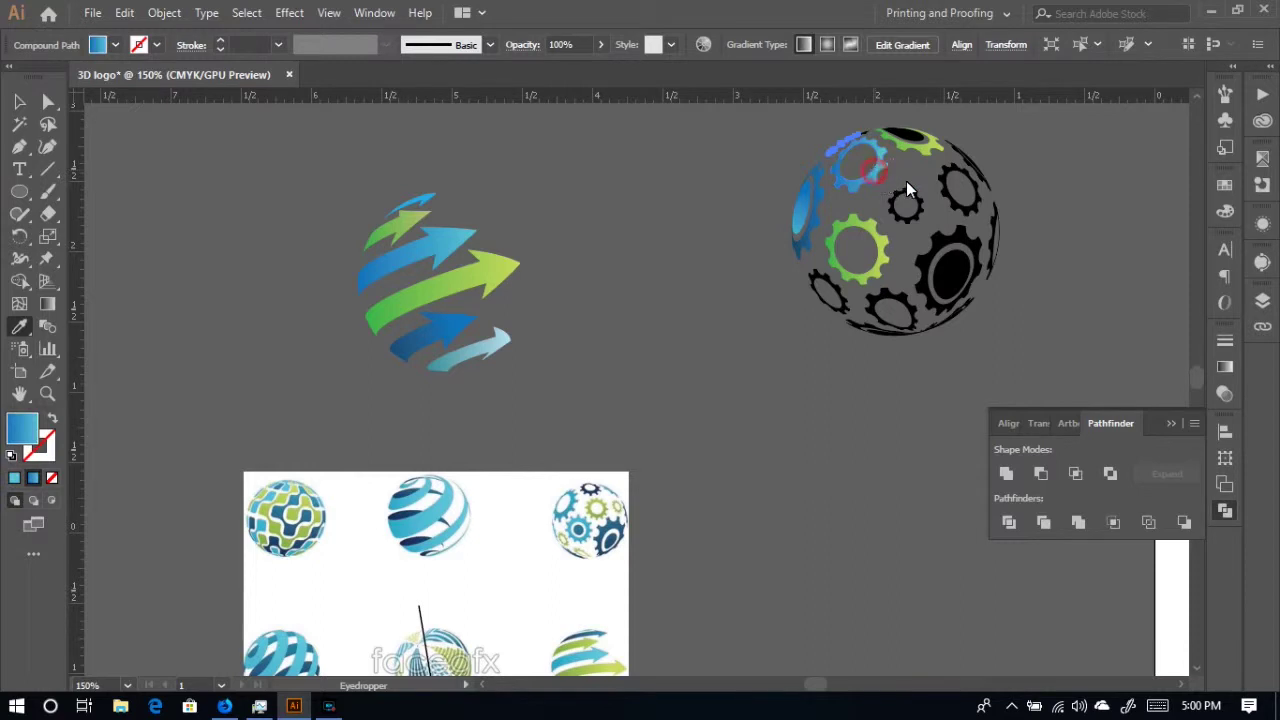
{"action": "left_click", "coordinate": [911, 201], "text": "ctrl"}
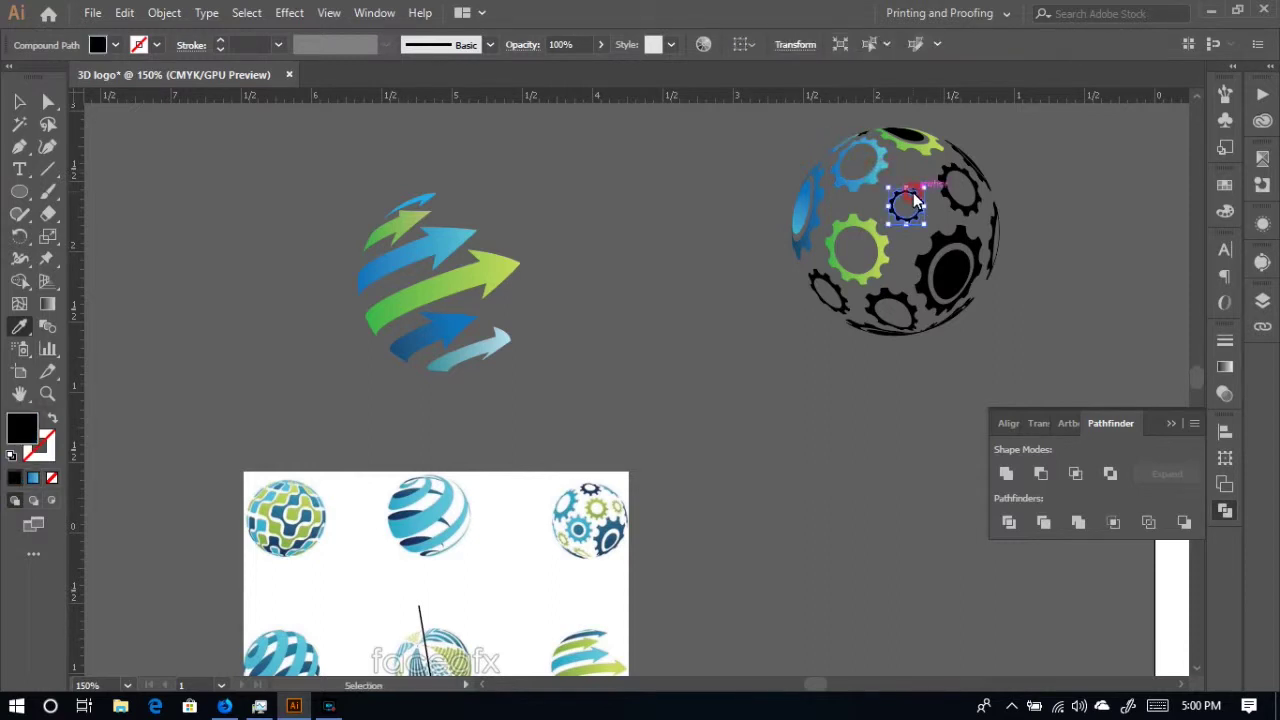
{"action": "left_click", "coordinate": [612, 540]}
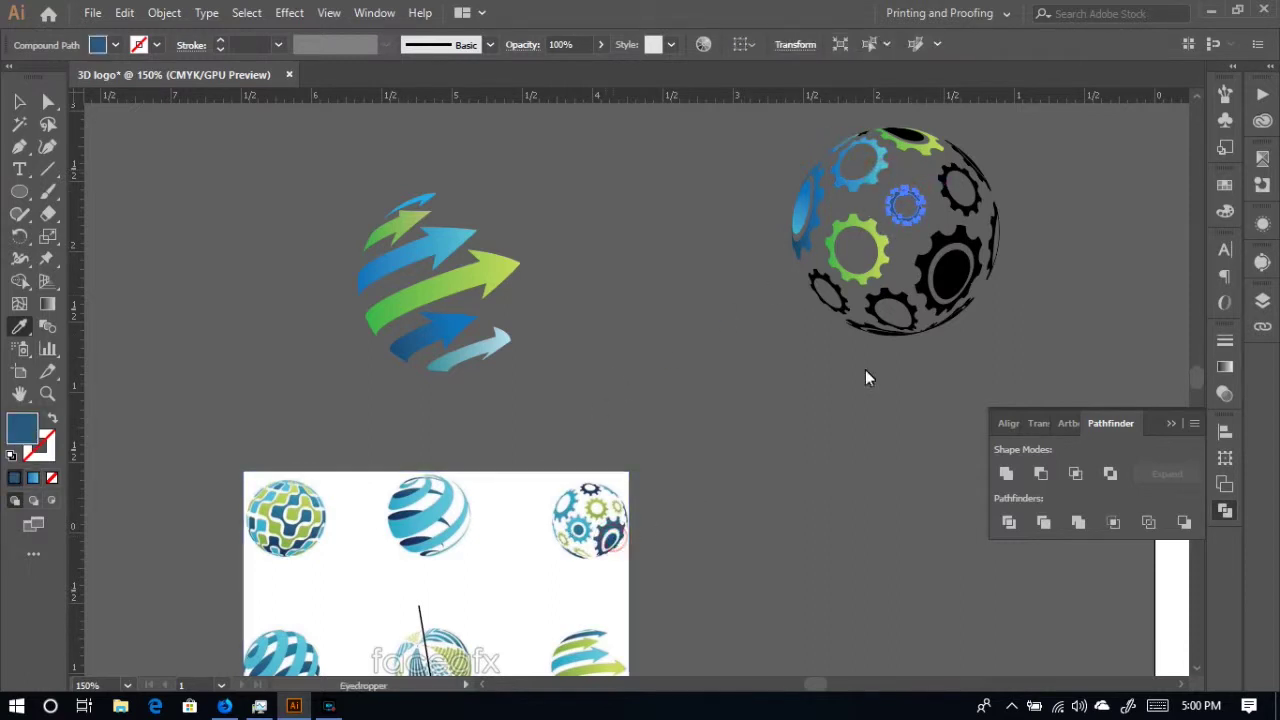
- Fill the large lower-right gear's ring and inner disc with the dark blue gradient sampled from the arrow globe's lower arrow
{"action": "left_click", "coordinate": [933, 278], "text": "ctrl"}
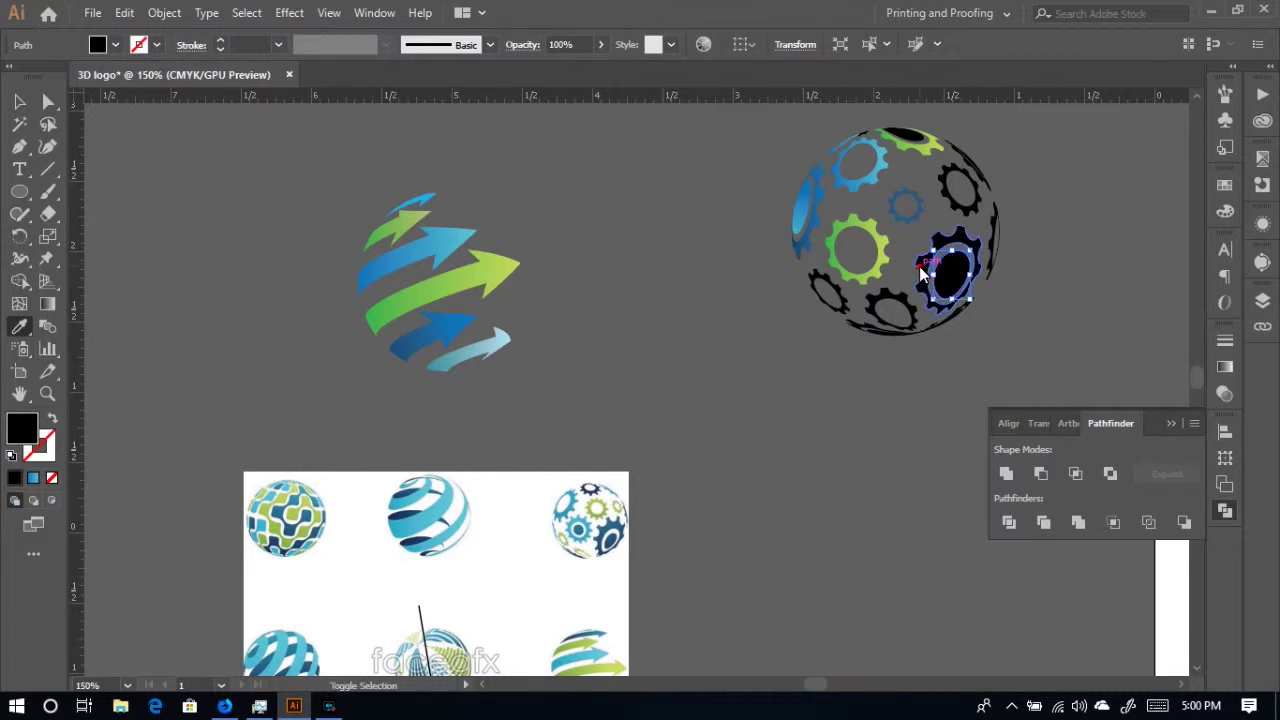
{"action": "left_click", "coordinate": [919, 266], "text": "ctrl+shift"}
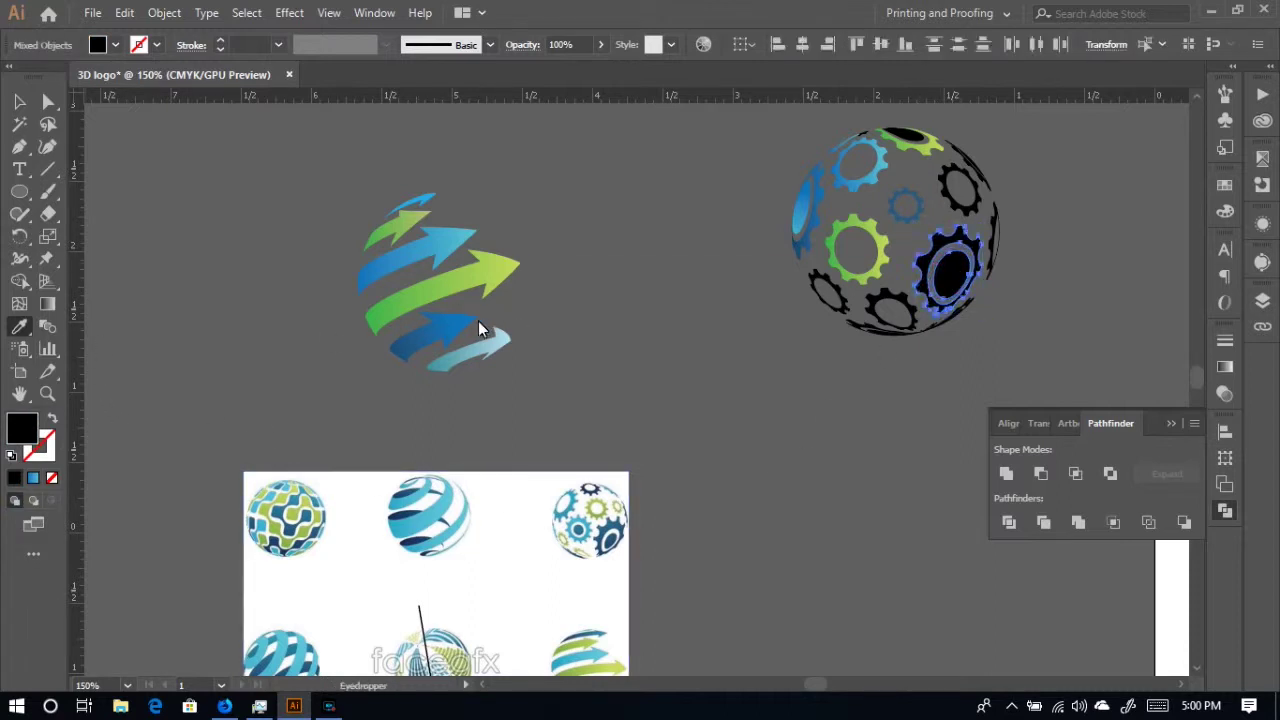
{"action": "left_click", "coordinate": [443, 330]}
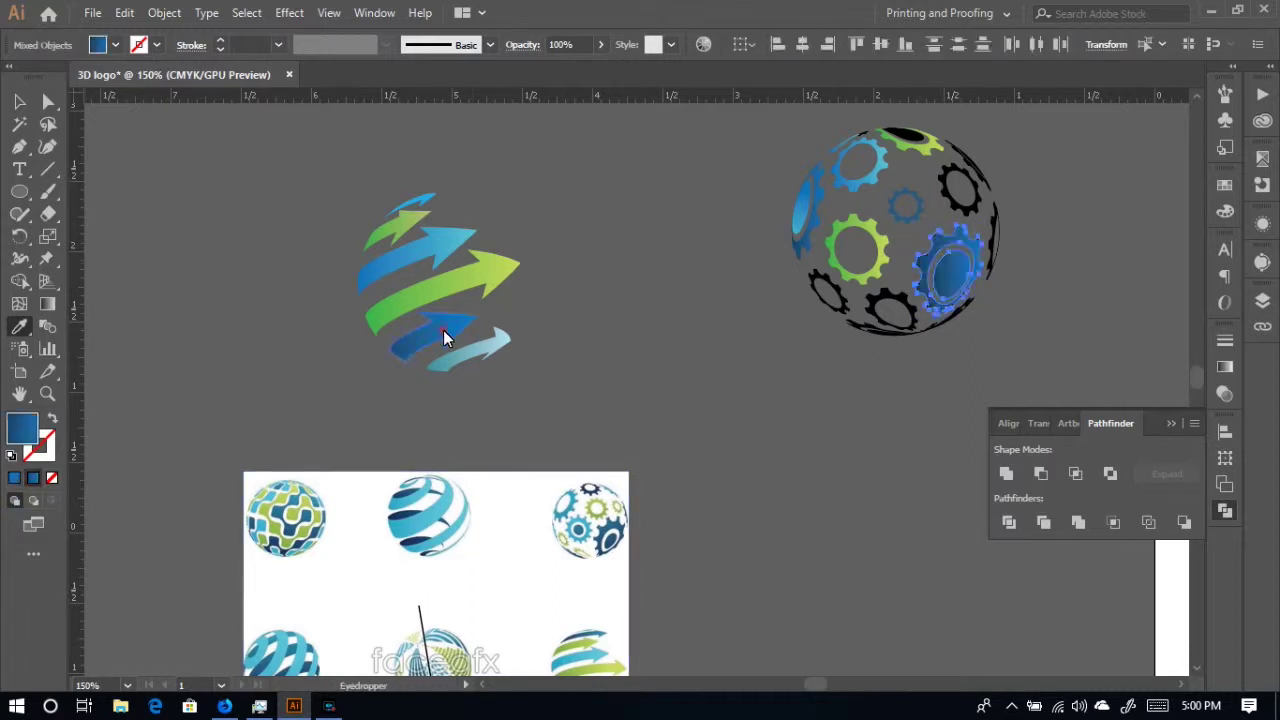
- Fill the upper-right gear with the centre-left gear's green gradient and the toothed sliver on the edge beyond it with flat turquoise
{"action": "left_click", "coordinate": [974, 200], "text": "ctrl"}
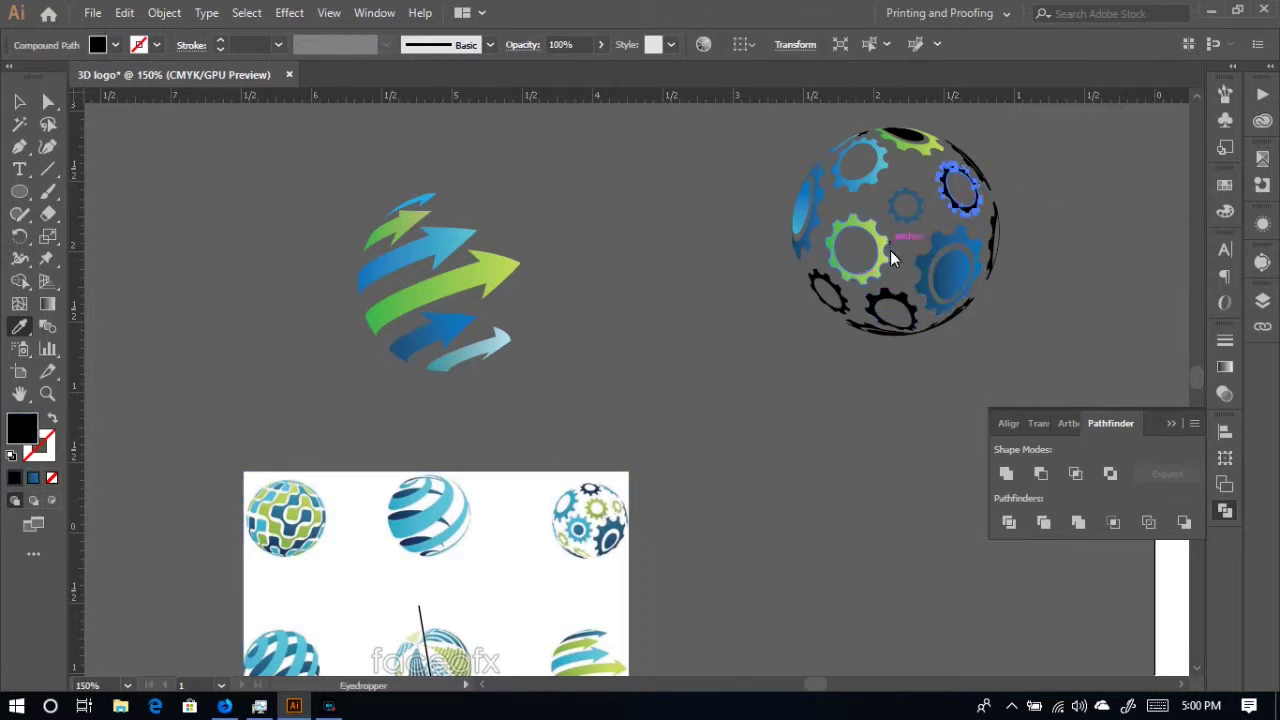
{"action": "left_click", "coordinate": [876, 274]}
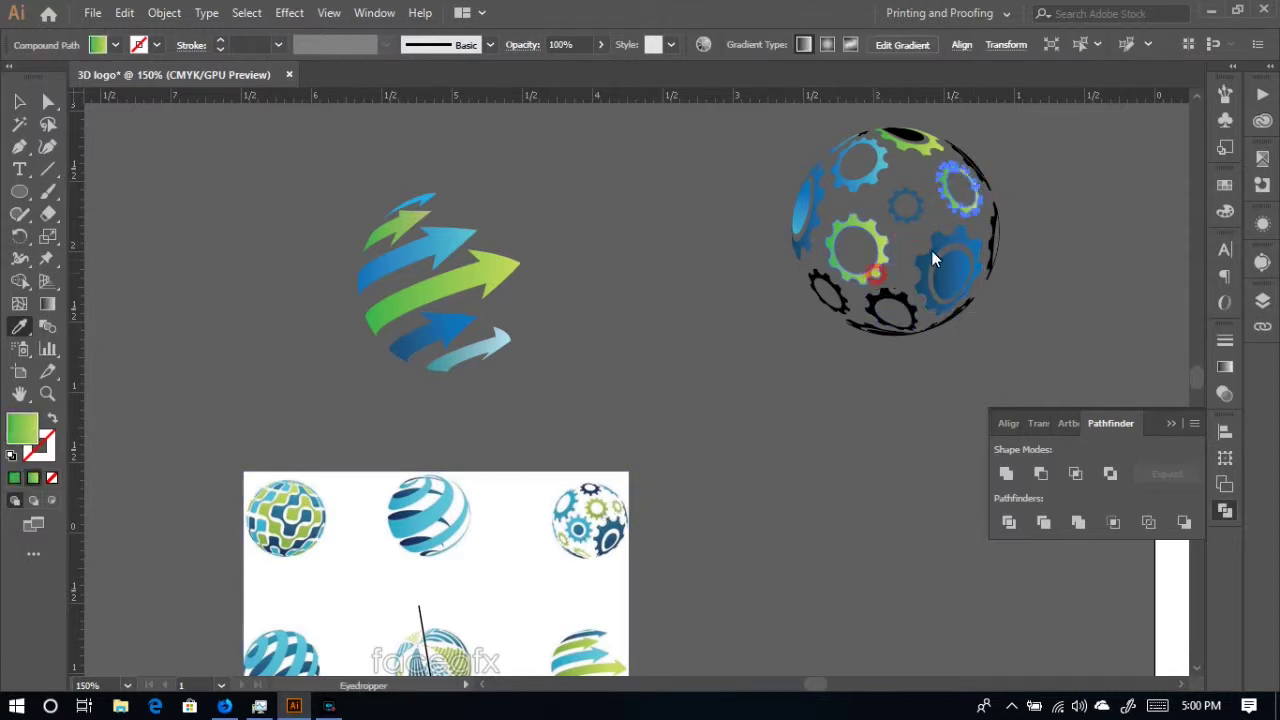
{"action": "left_click", "coordinate": [970, 158], "text": "ctrl"}
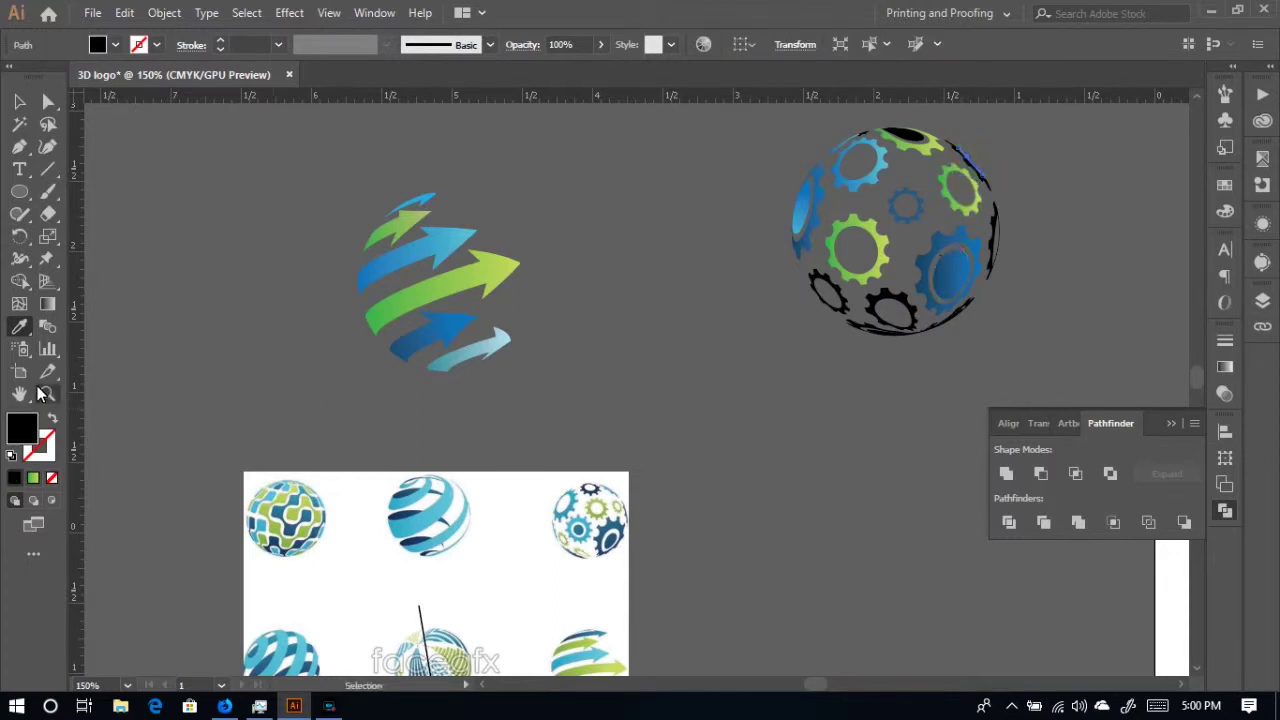
{"action": "left_click", "coordinate": [495, 282]}
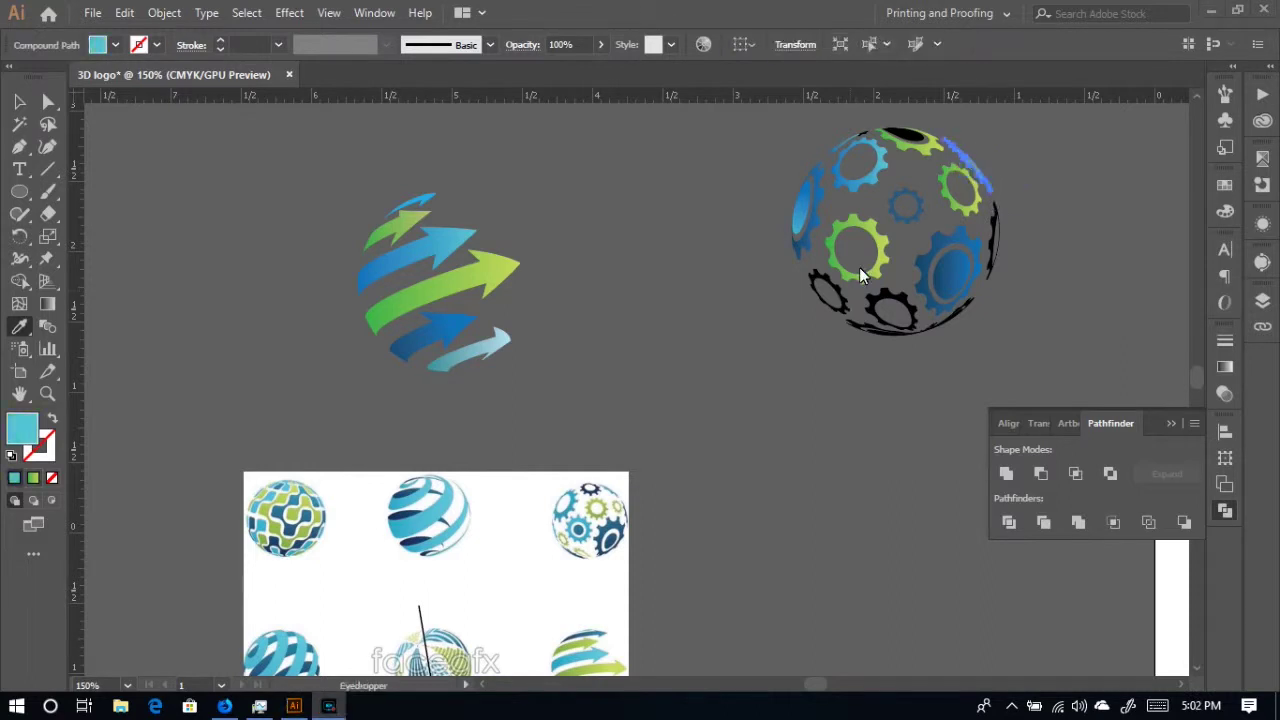
- Fill the top gear's black inner disc with a solid green swatch
{"action": "key", "text": "ctrl"}
{"action": "scroll", "coordinate": [640, 578], "scroll_direction": "up", "scroll_amount": 2}
{"action": "left_click", "coordinate": [811, 320]}
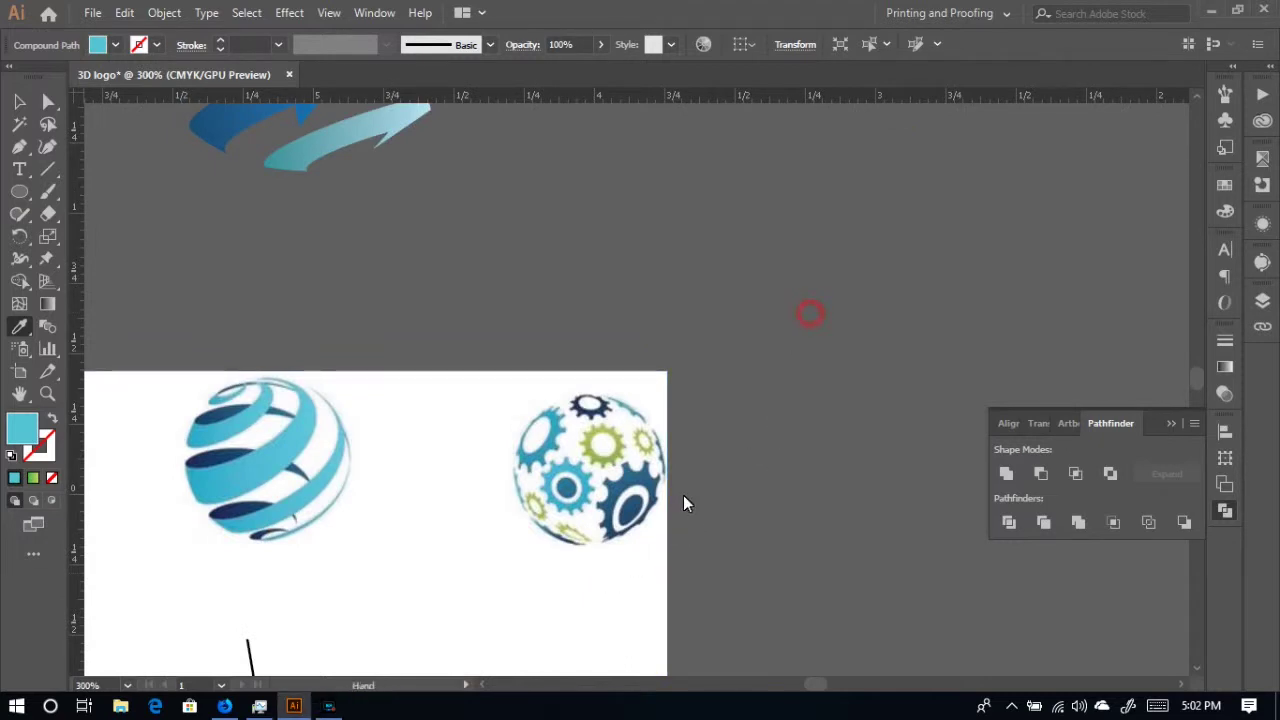
{"action": "scroll", "coordinate": [683, 495], "scroll_direction": "down", "scroll_amount": 2}
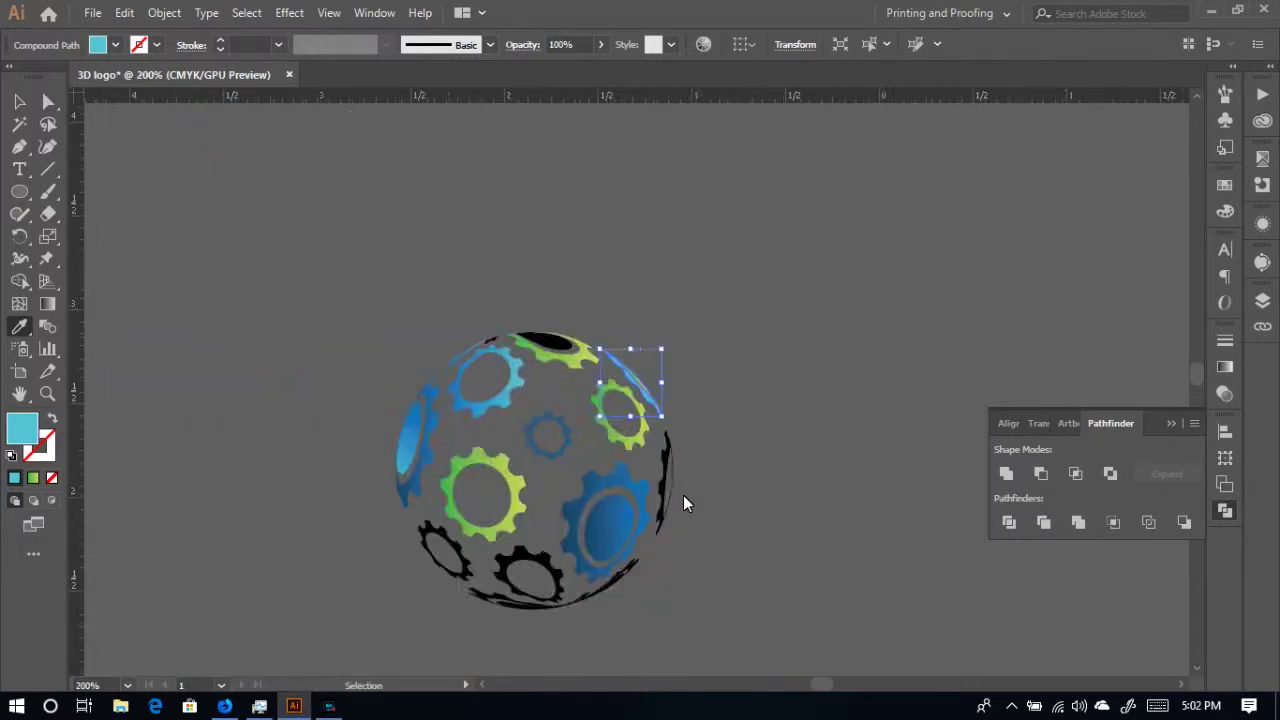
{"action": "scroll", "coordinate": [634, 455], "scroll_direction": "down", "scroll_amount": 3}
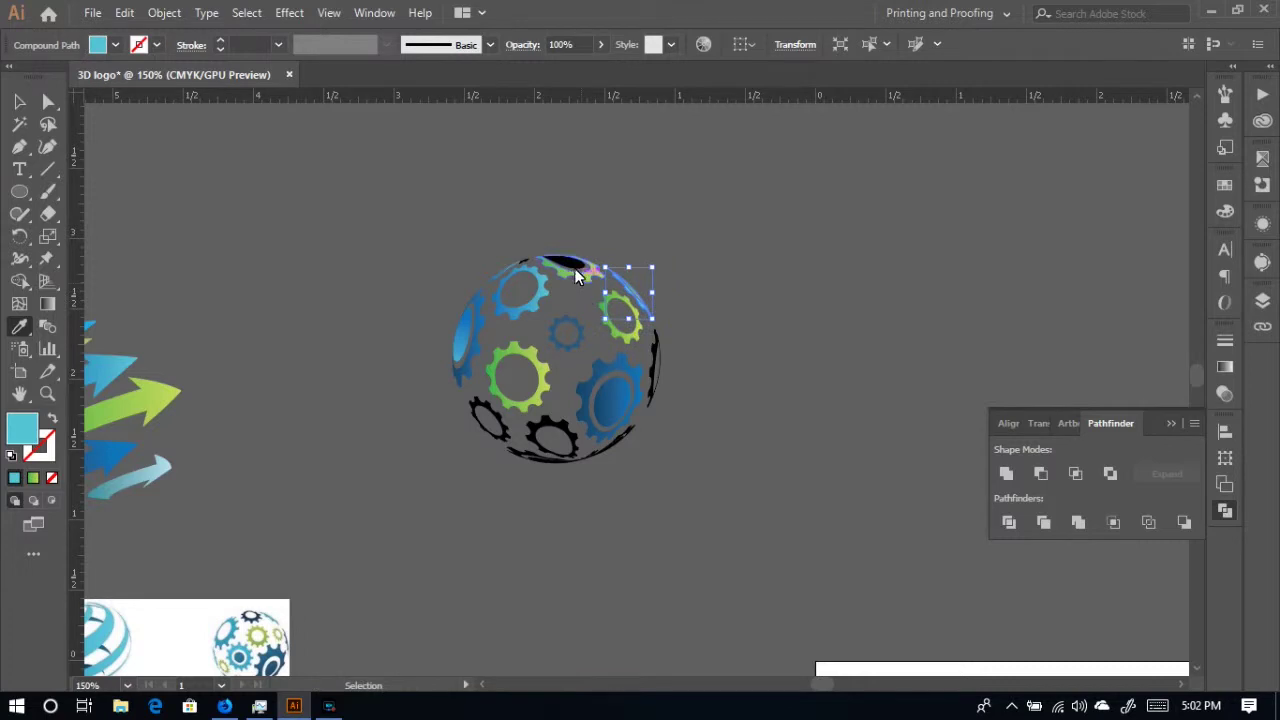
{"action": "left_click", "coordinate": [570, 264], "text": "ctrl"}
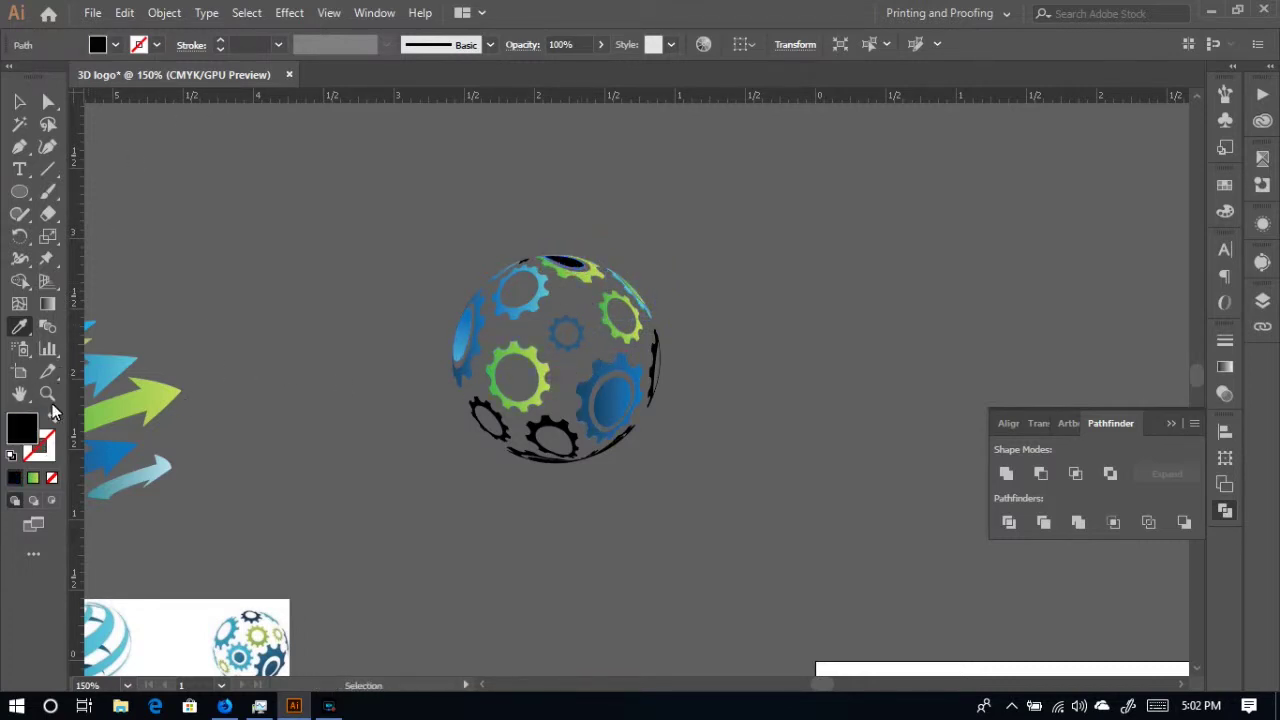
{"action": "left_click", "coordinate": [115, 44]}
{"action": "left_click", "coordinate": [92, 76]}
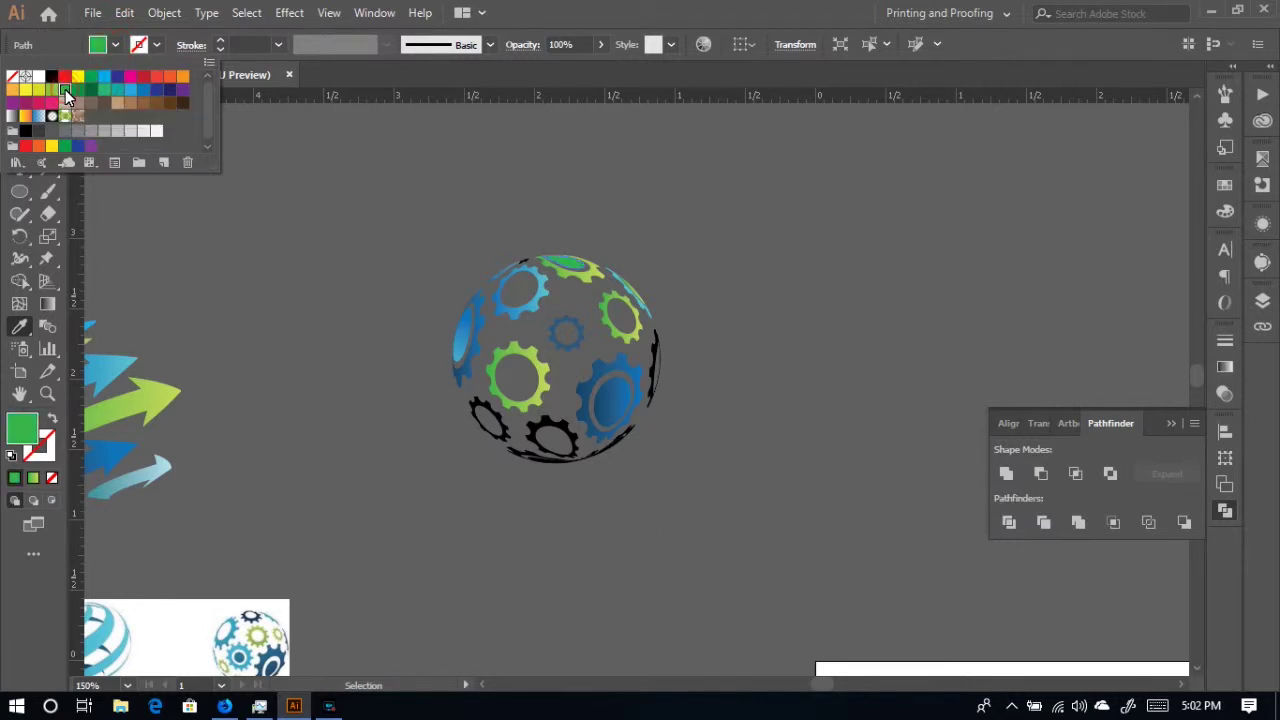
{"action": "key", "text": "Escape"}
- Fill the upper-right sliver's inner shape with the leftmost gear's dark blue gradient and the right-edge toothed sliver with the reference globe's dark blue
{"action": "scroll", "coordinate": [478, 401], "scroll_direction": "down", "scroll_amount": 1}
{"action": "scroll", "coordinate": [478, 401], "scroll_direction": "down", "scroll_amount": 1}
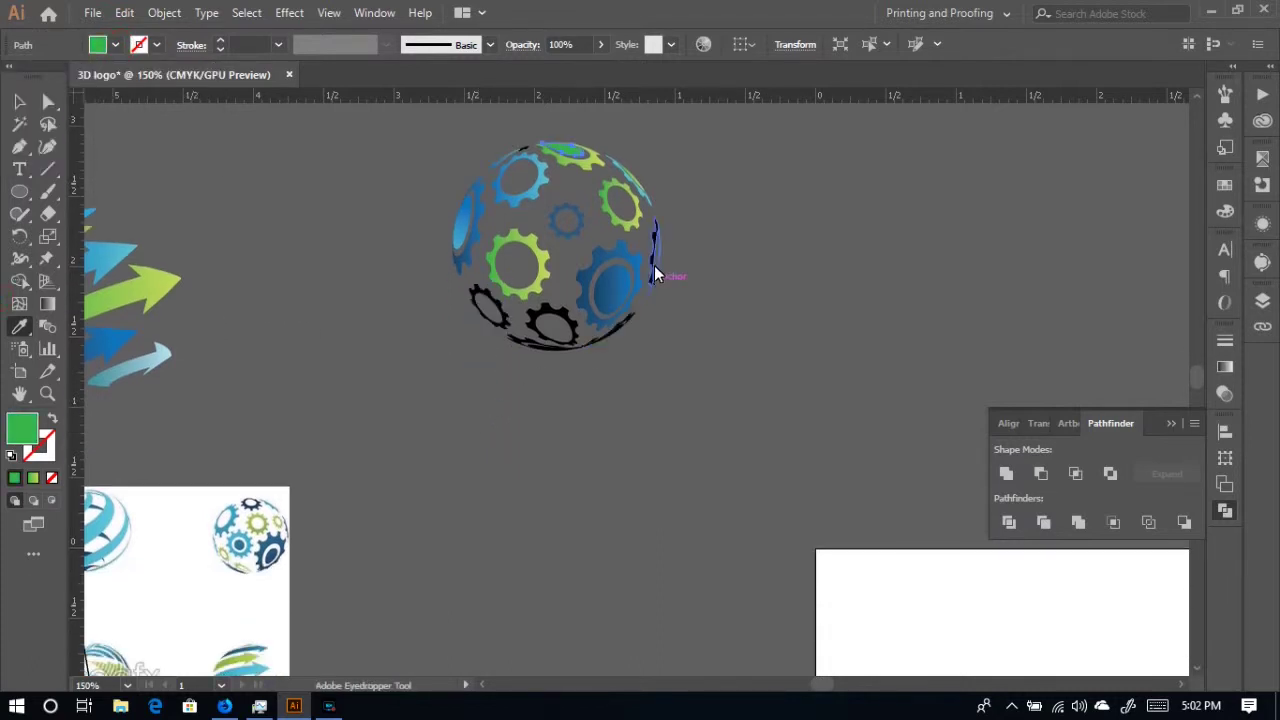
{"action": "left_click", "coordinate": [652, 259], "text": "ctrl"}
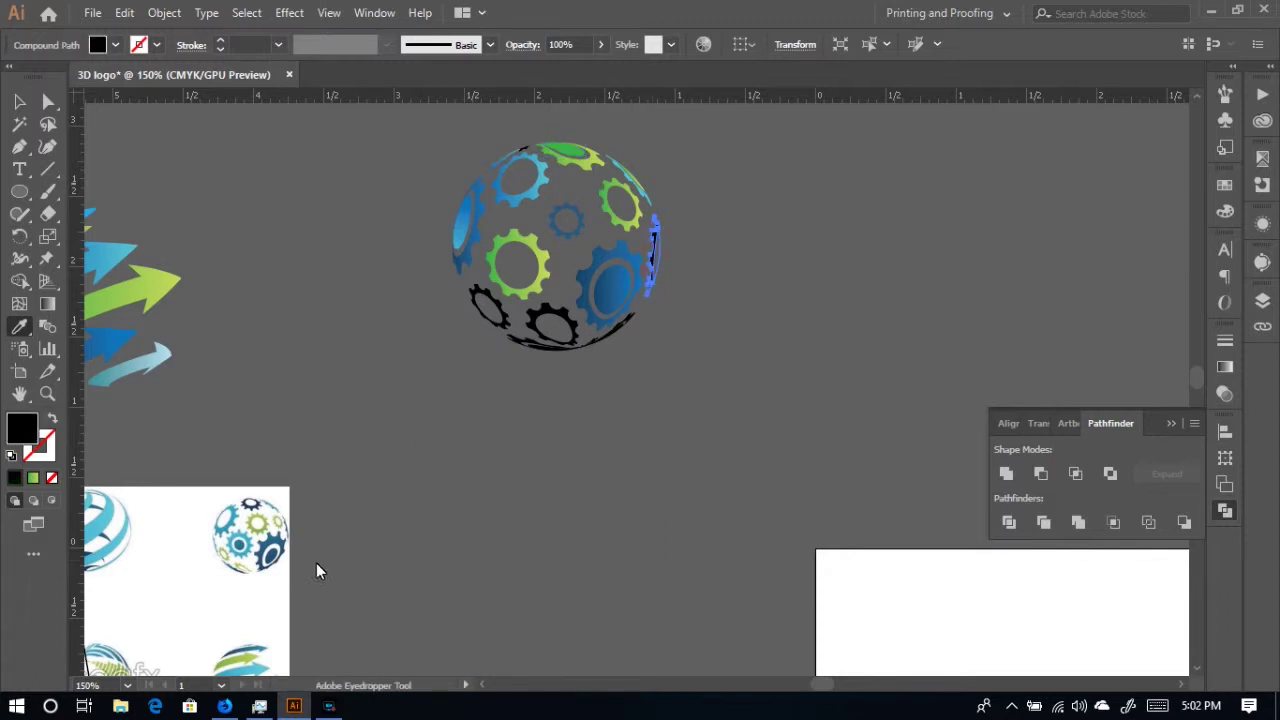
{"action": "key", "text": "ctrl"}
{"action": "left_click", "coordinate": [640, 190], "text": "ctrl"}
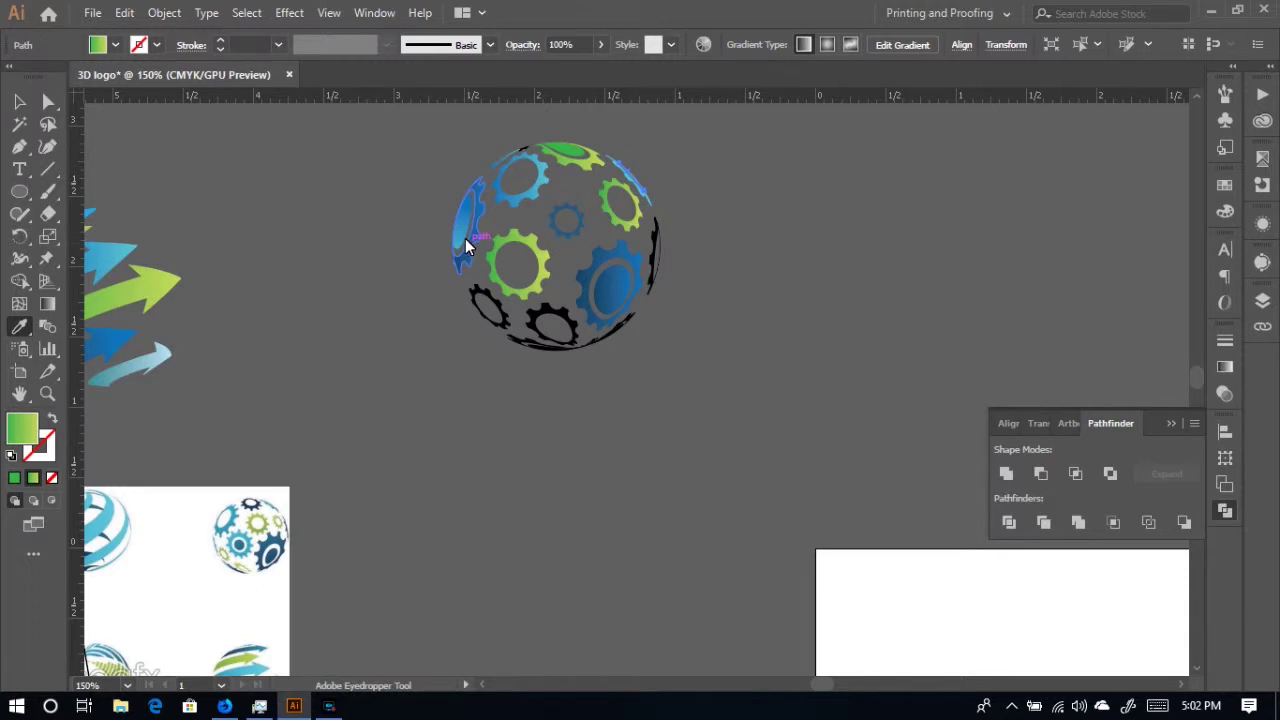
{"action": "left_click", "coordinate": [454, 263]}
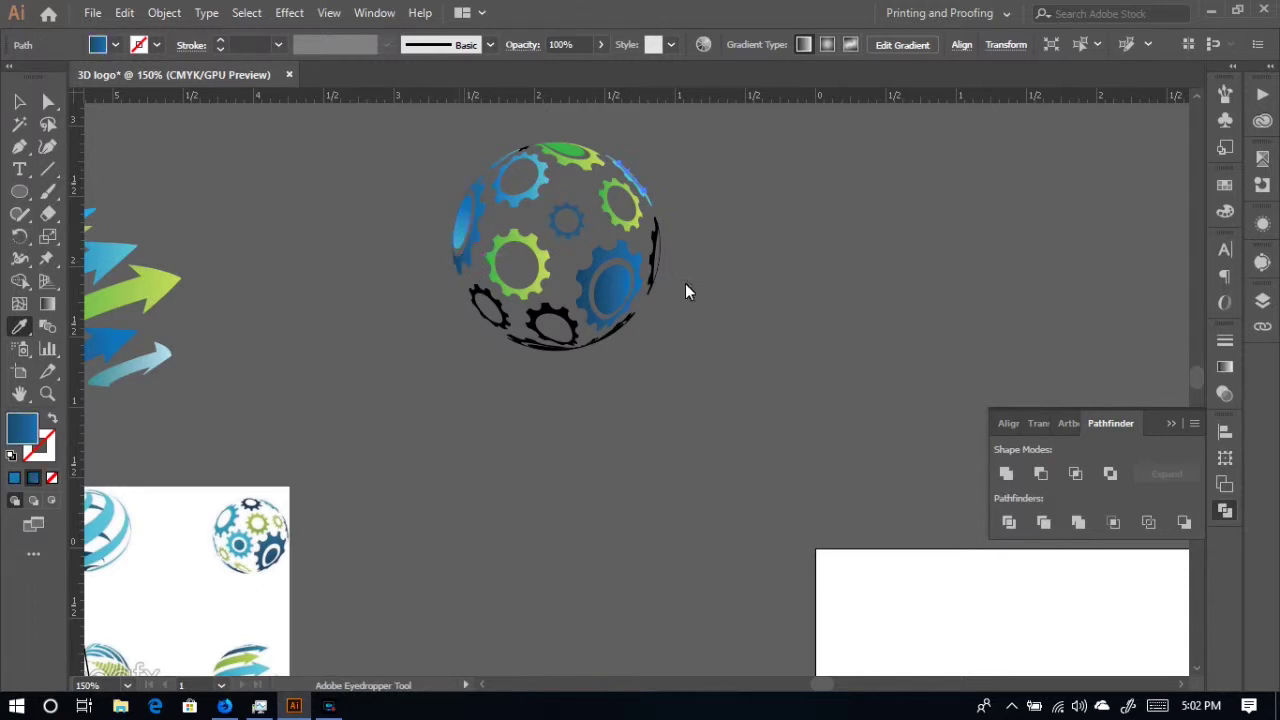
{"action": "left_click", "coordinate": [655, 250], "text": "ctrl"}
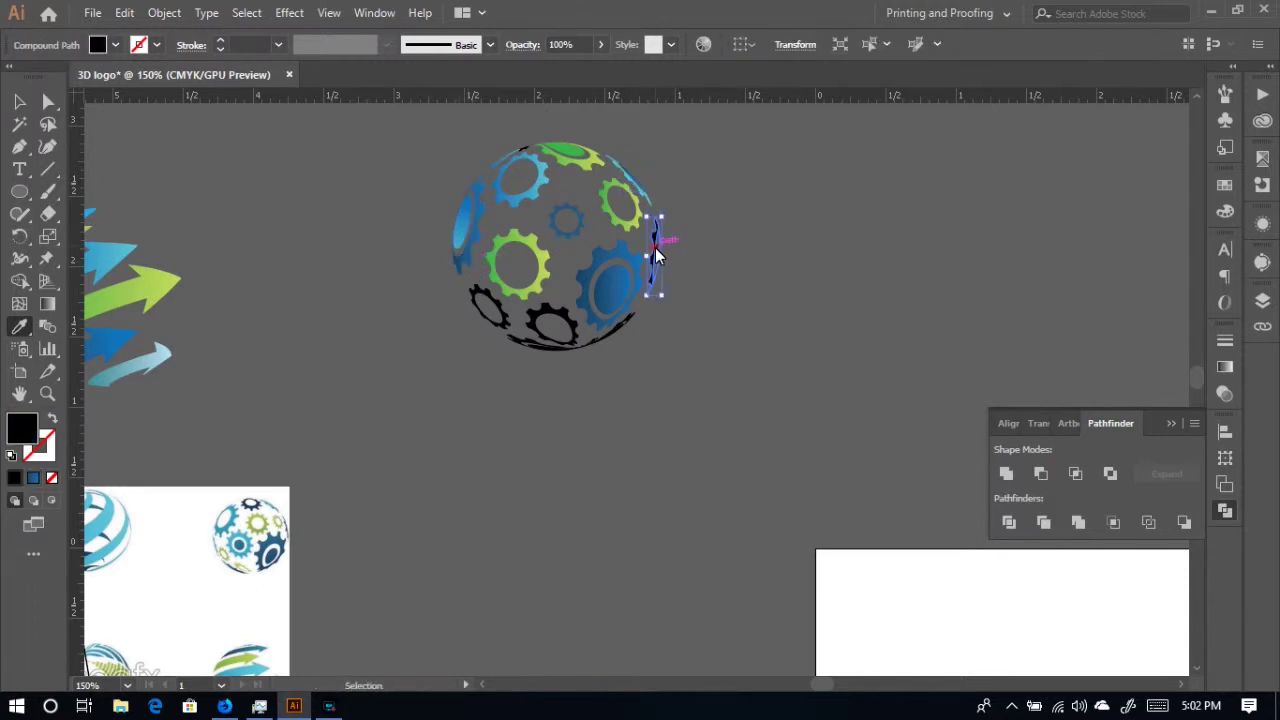
{"action": "left_click", "coordinate": [275, 550]}
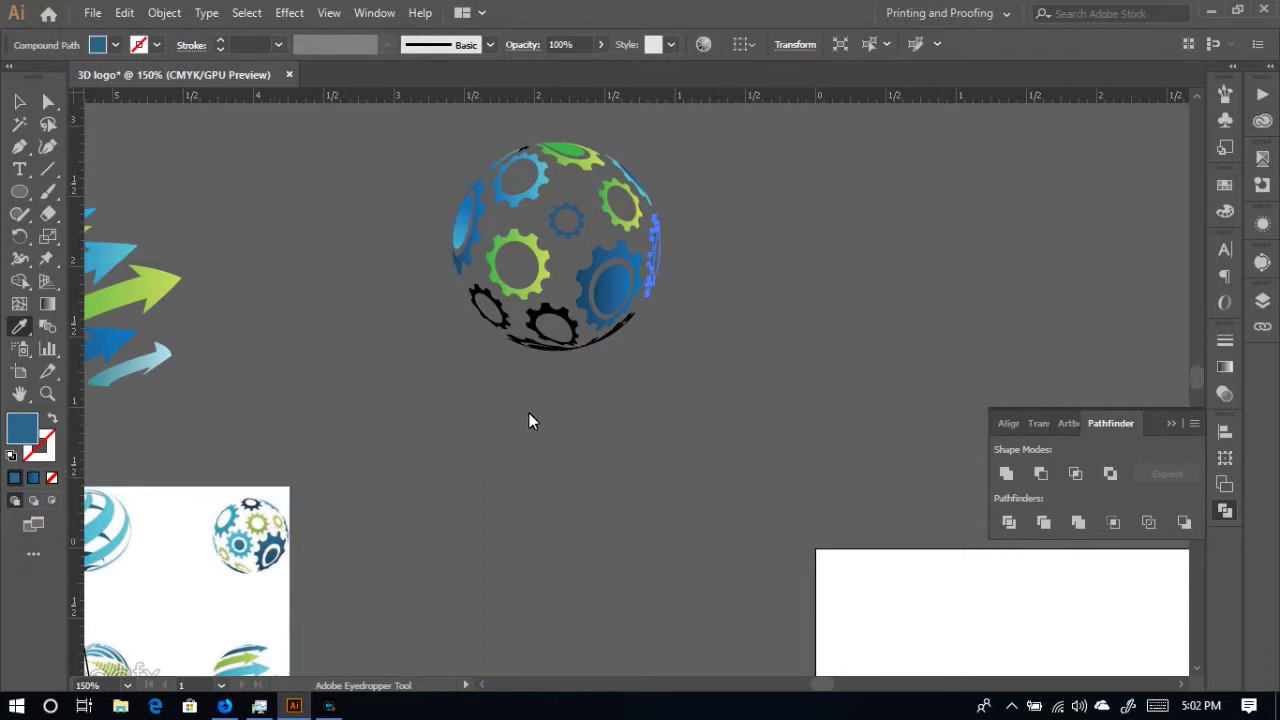
- Fill the bottom gear with the centre-left gear's green gradient and the lower-left gear with the upper-left gear's light blue gradient
{"action": "left_click", "coordinate": [555, 340], "text": "ctrl"}
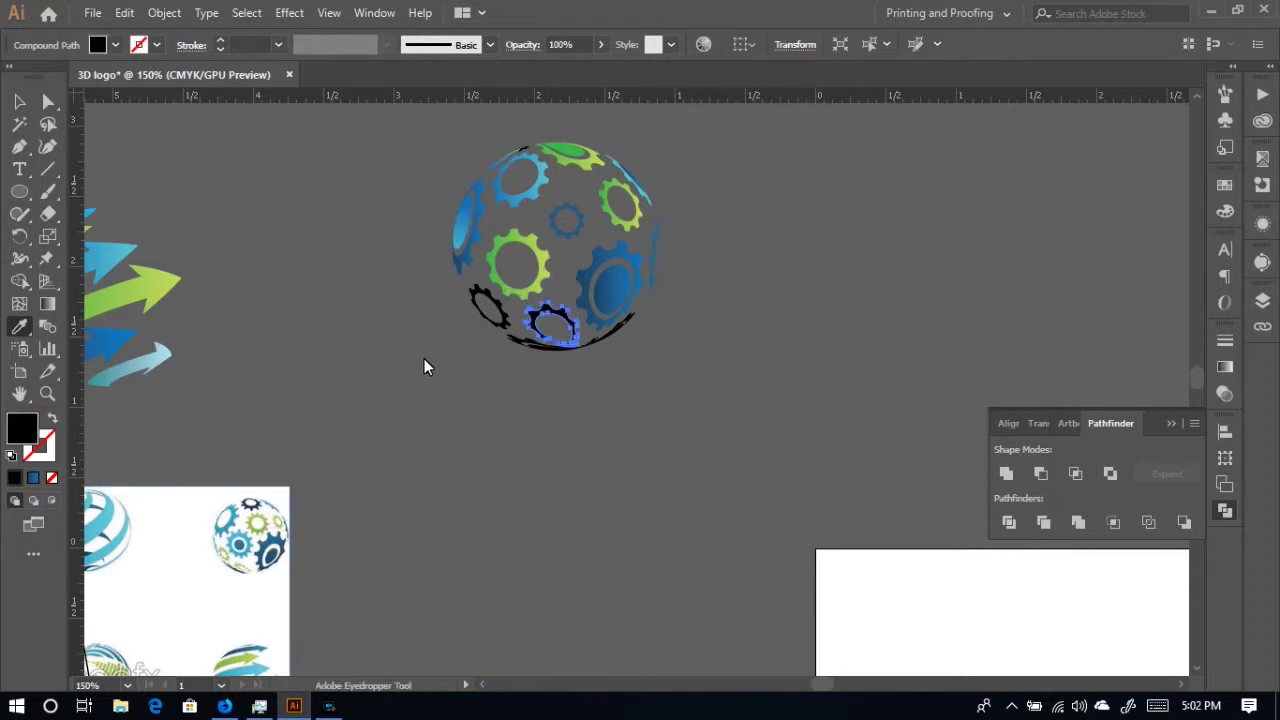
{"action": "left_click", "coordinate": [525, 295]}
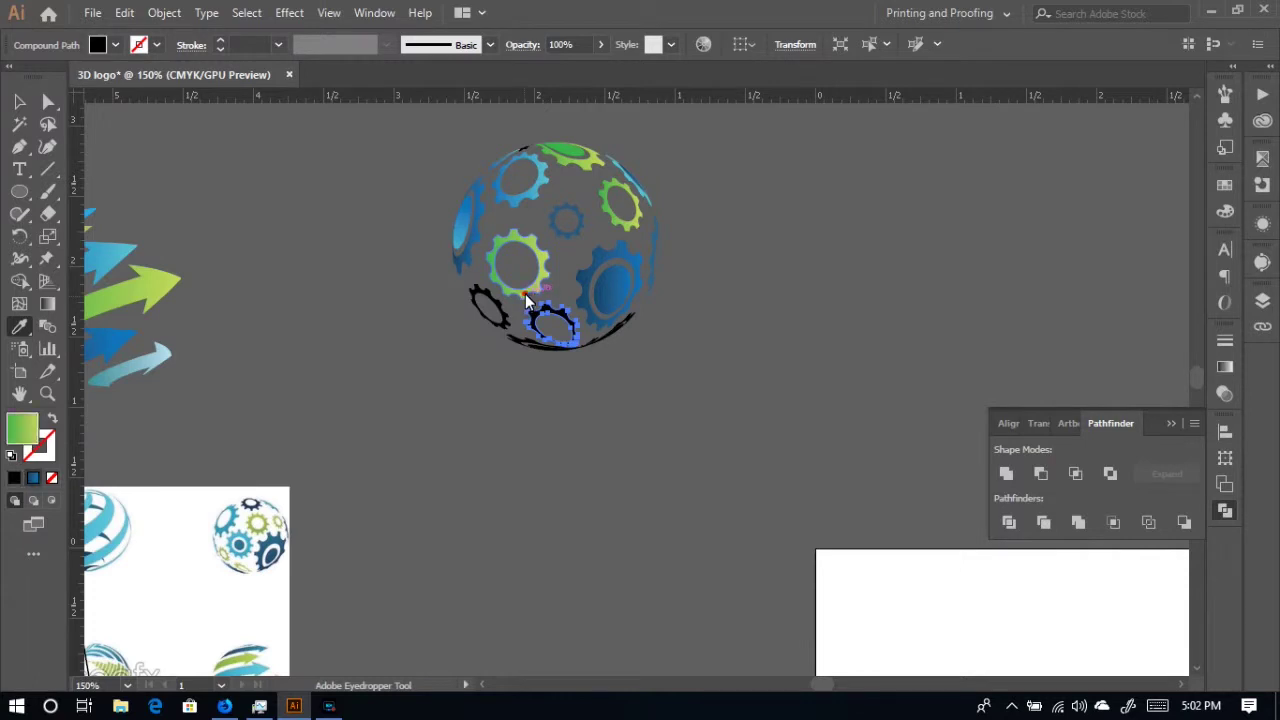
{"action": "left_click", "coordinate": [474, 317], "text": "ctrl"}
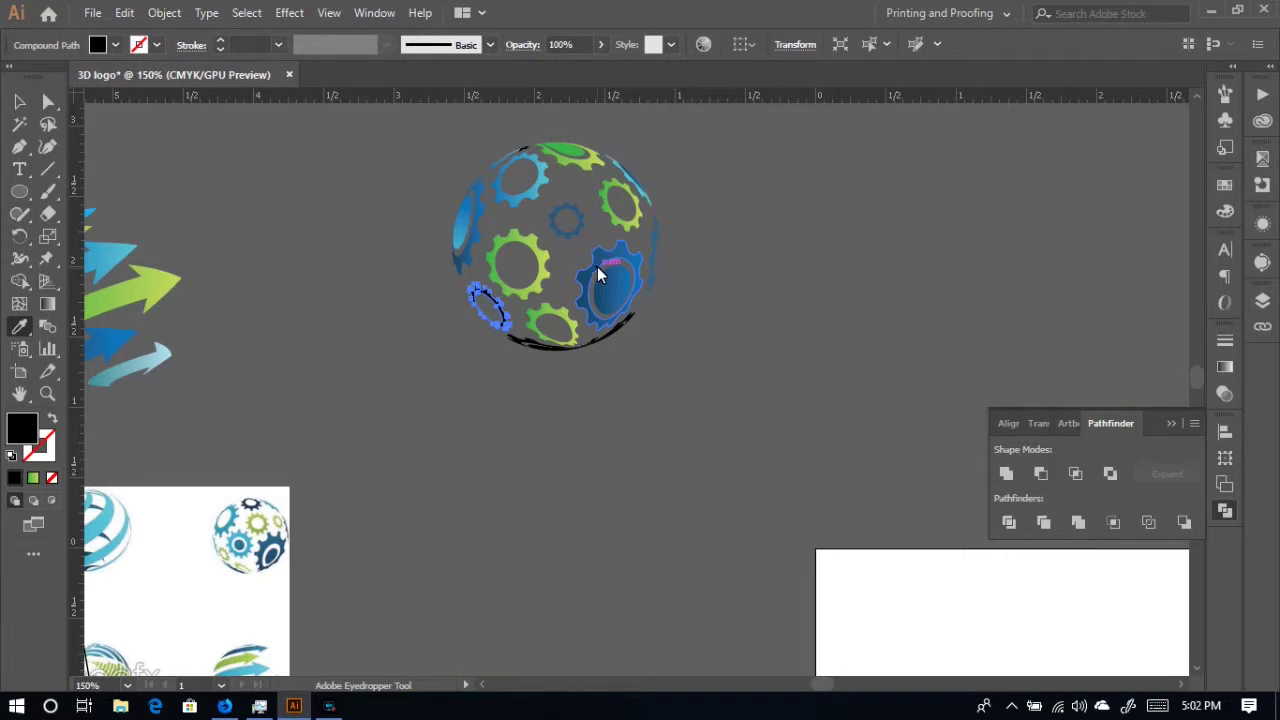
{"action": "left_click", "coordinate": [531, 194]}
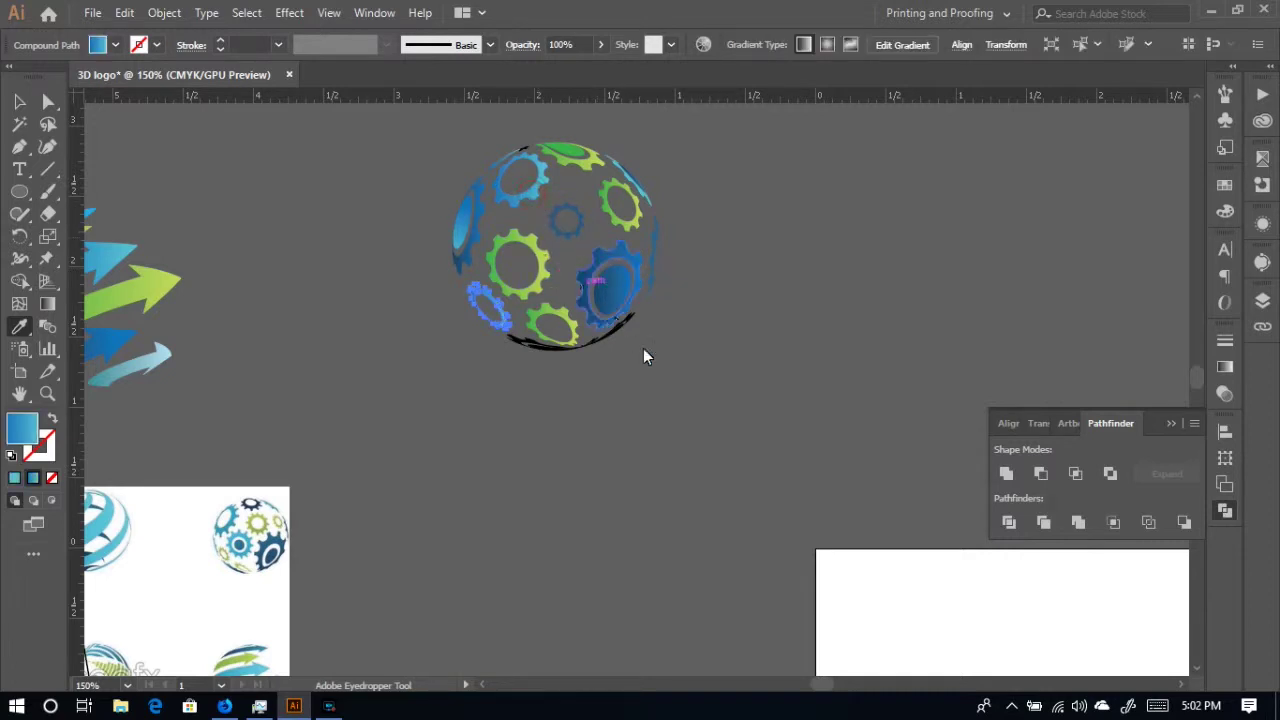
- Fill the bottom-edge toothed sliver with the reference globe's blue and the lower-right edge sliver's inner shape with the centre-left gear's green gradient
{"action": "left_click", "coordinate": [531, 350]}
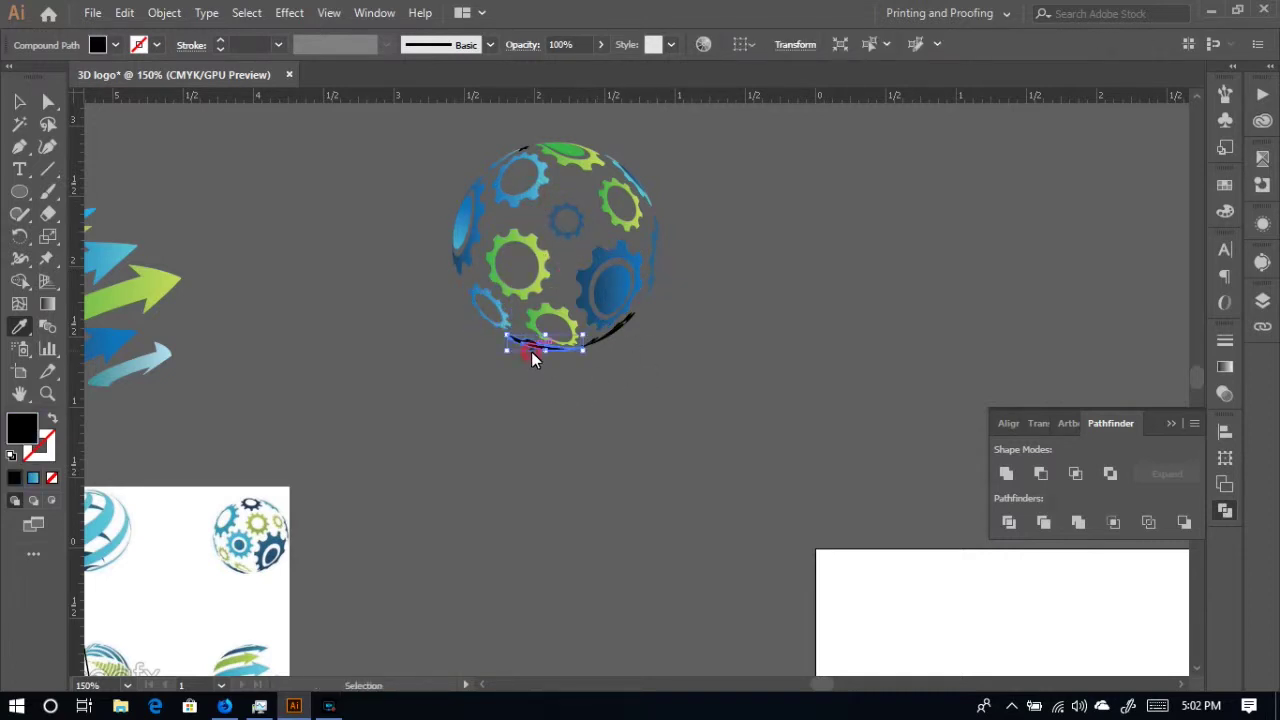
{"action": "left_click", "coordinate": [239, 552]}
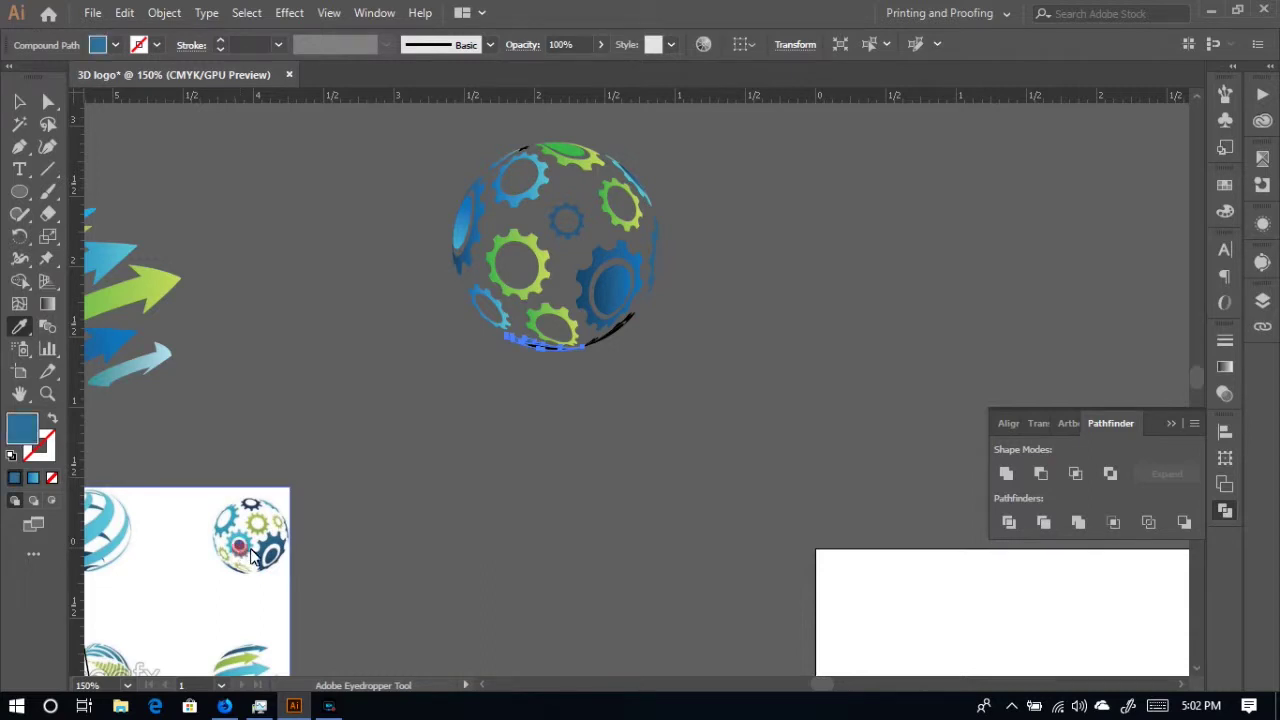
{"action": "left_click", "coordinate": [613, 338]}
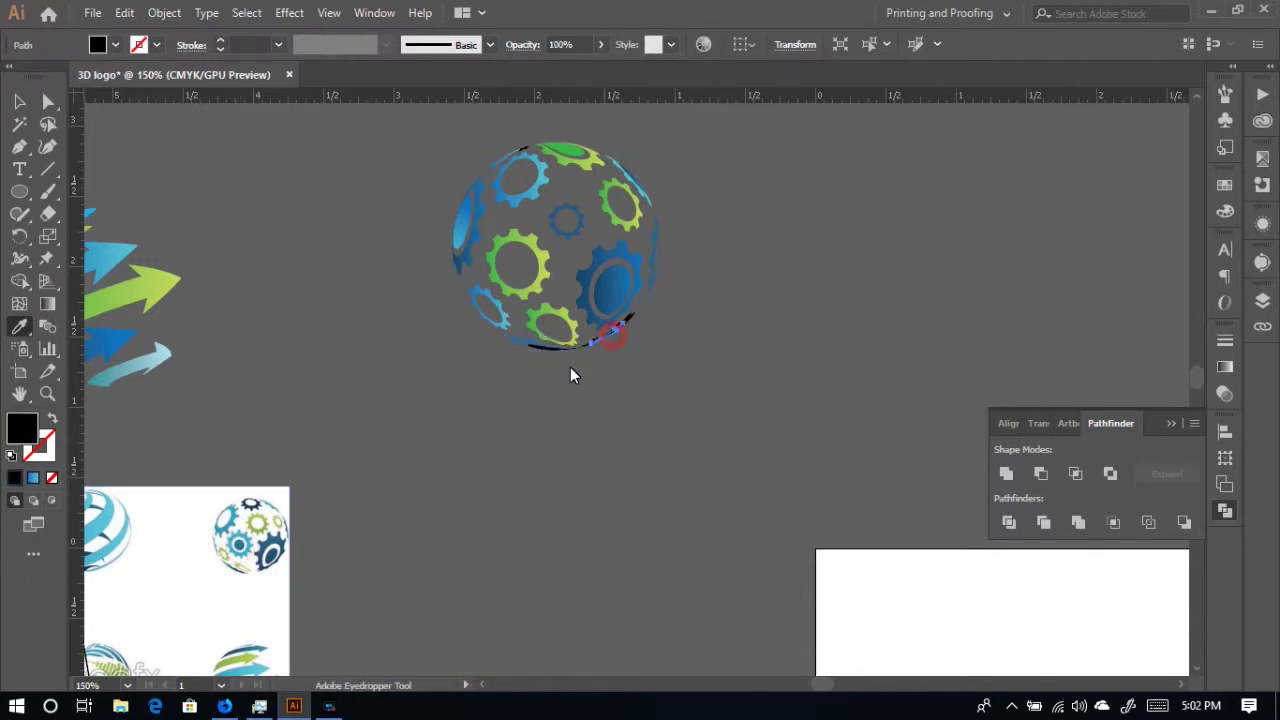
{"action": "left_click", "coordinate": [262, 522]}
{"action": "left_click", "coordinate": [540, 273]}
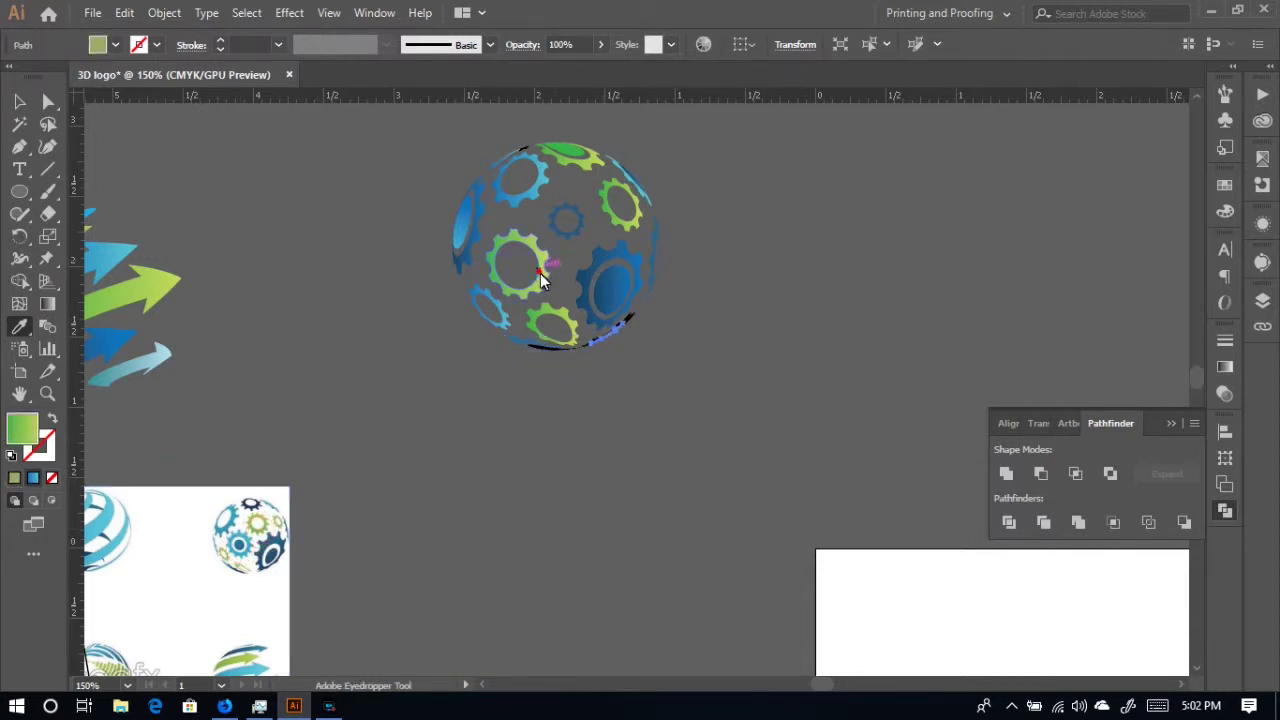
- Fill the bottom-edge sliver's black inner shape with the dark blue gradient of the large lower-right gear's inner disc
{"action": "scroll", "coordinate": [631, 328], "scroll_direction": "up", "scroll_amount": 6}
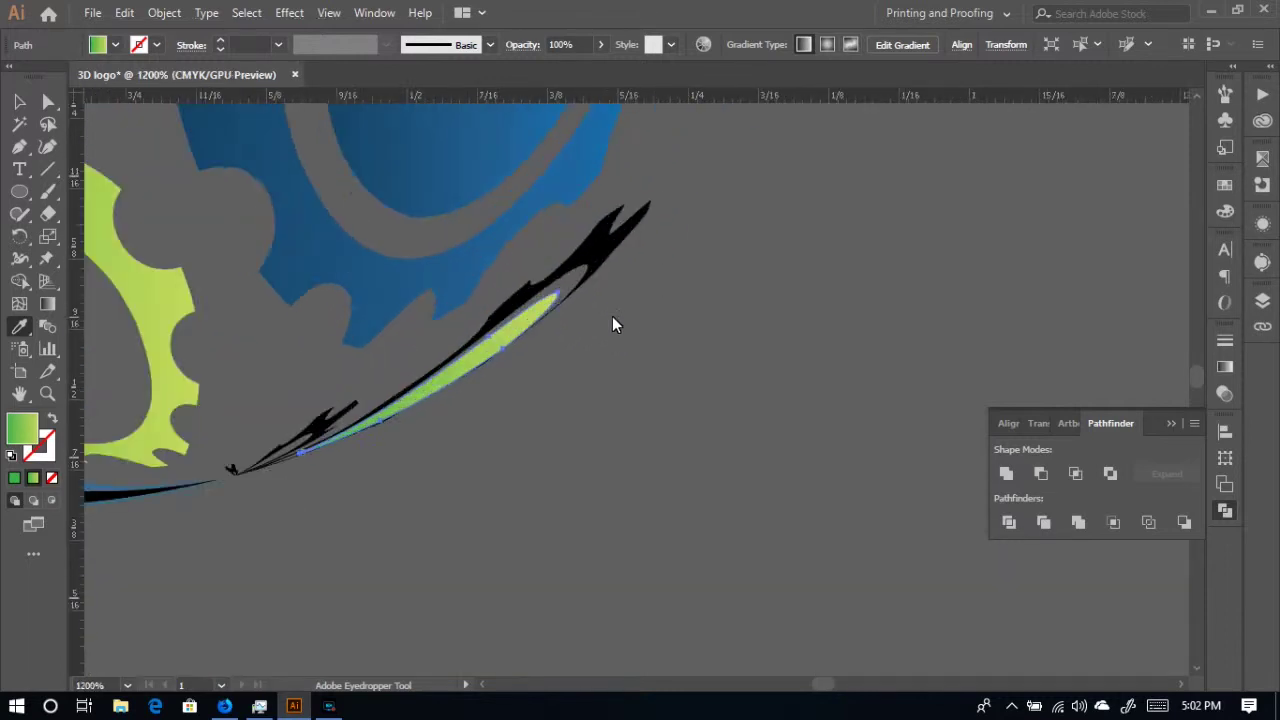
{"action": "scroll", "coordinate": [548, 396], "scroll_direction": "down", "scroll_amount": 4}
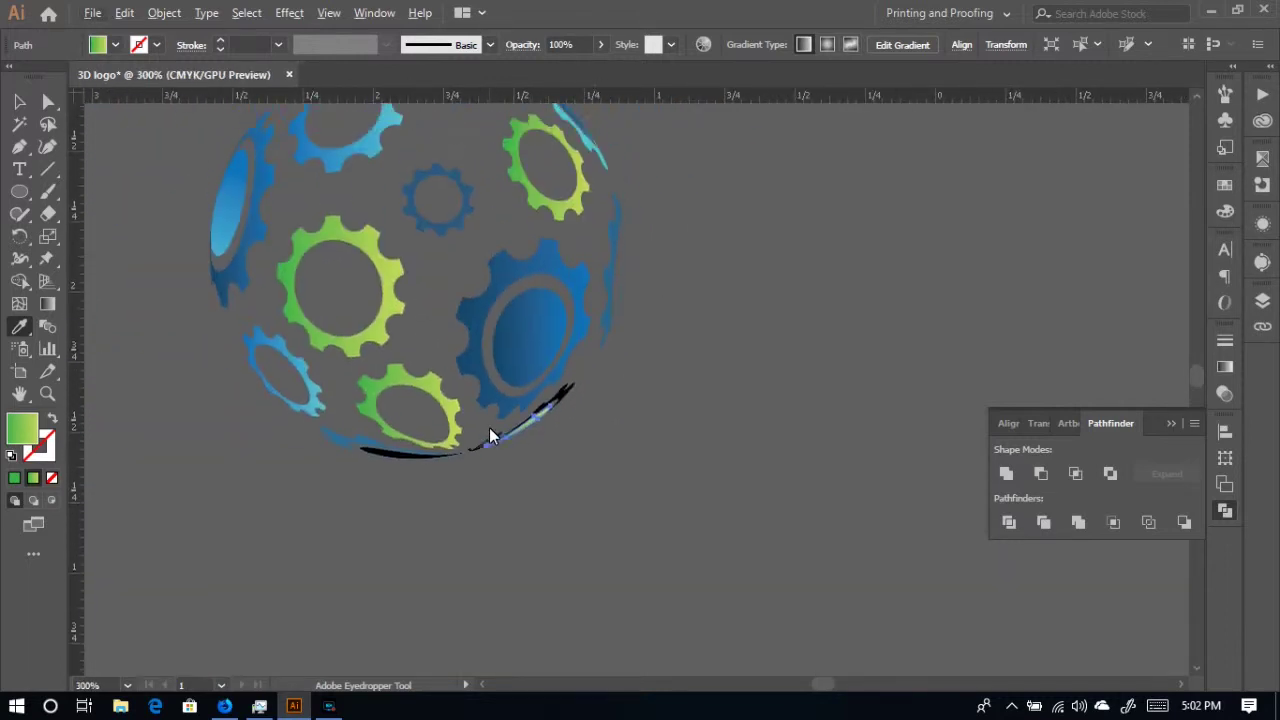
{"action": "scroll", "coordinate": [474, 502], "scroll_direction": "up", "scroll_amount": 2}
{"action": "left_click", "coordinate": [509, 429], "text": "ctrl"}
{"action": "left_click", "coordinate": [537, 466], "text": "ctrl"}
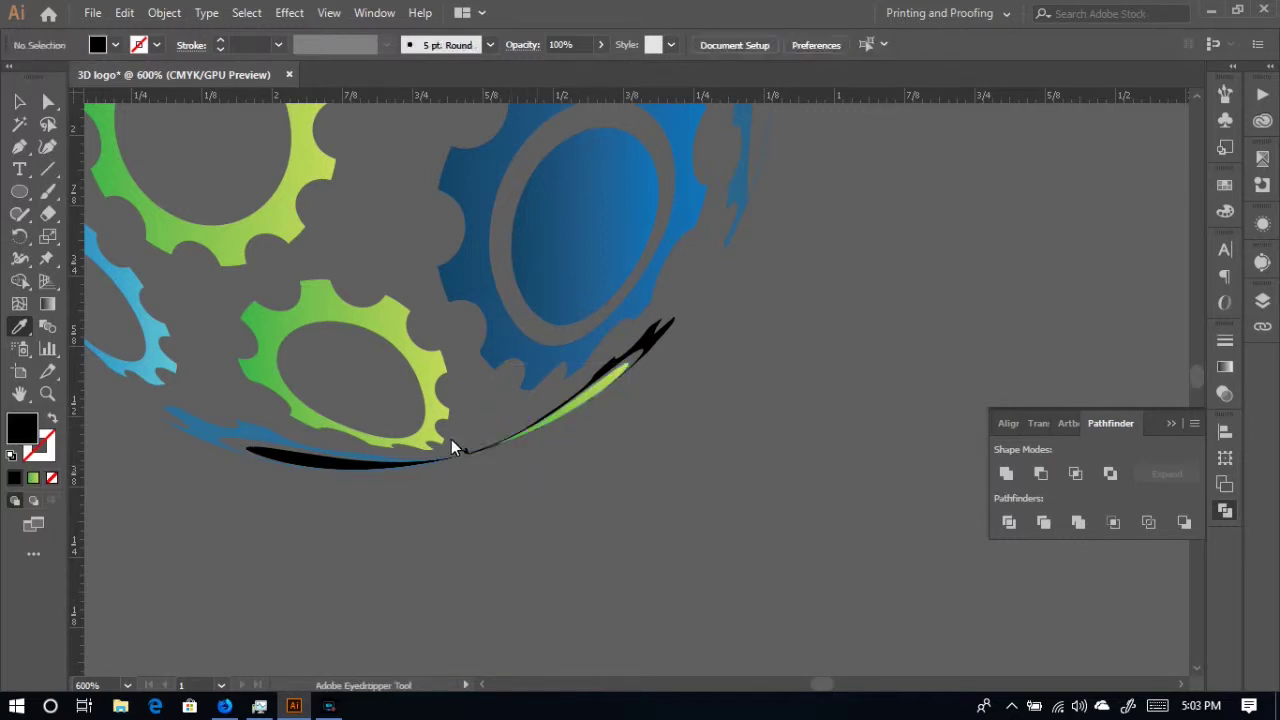
{"action": "left_click", "coordinate": [48, 101]}
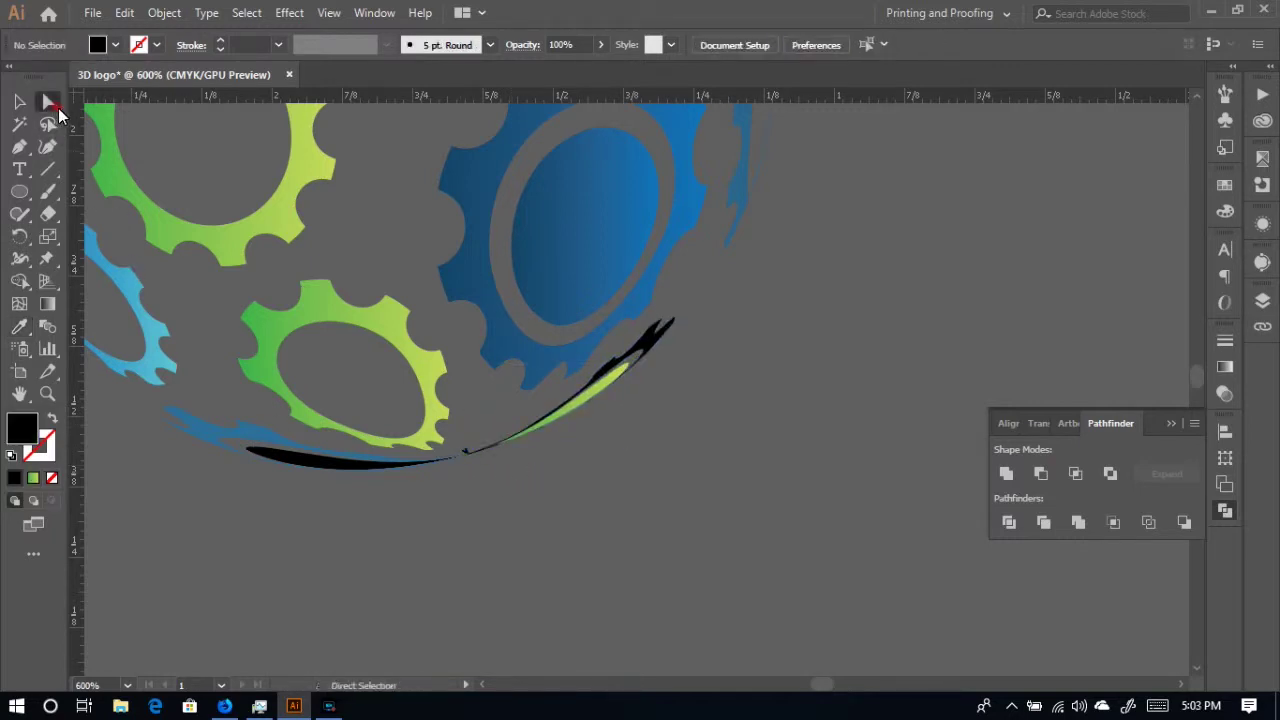
{"action": "key", "text": "v"}
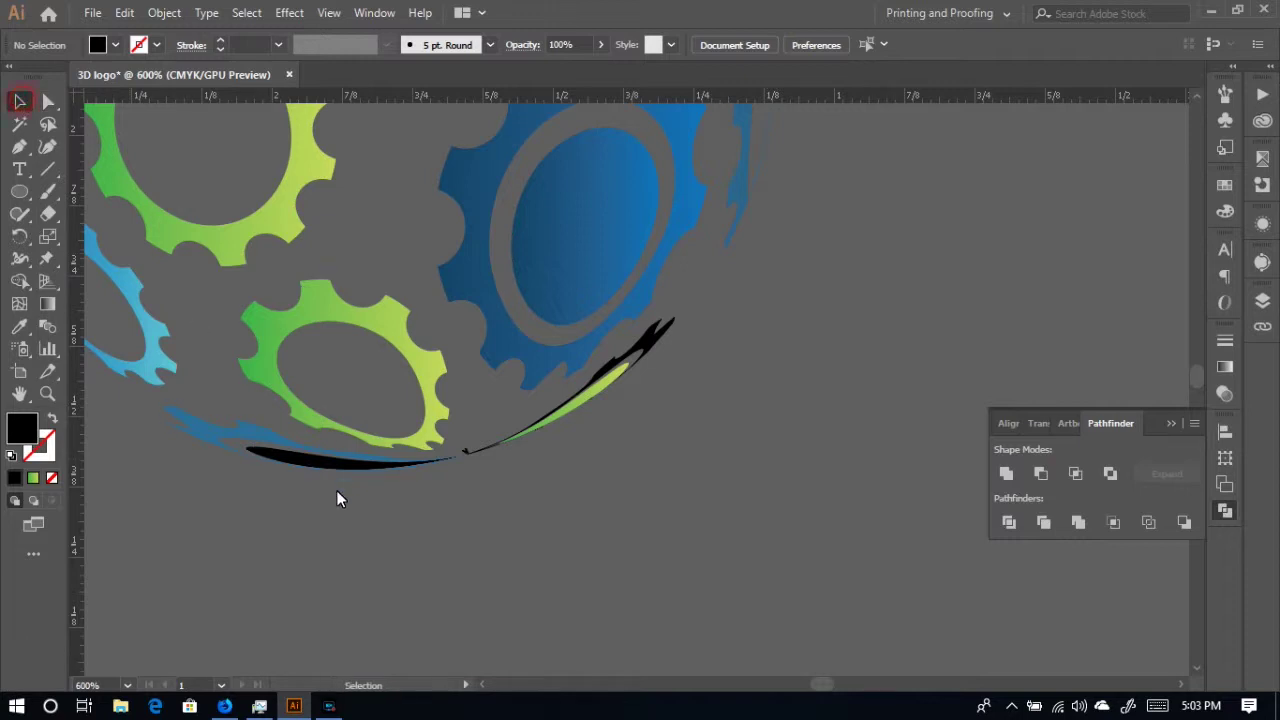
{"action": "left_click", "coordinate": [312, 464]}
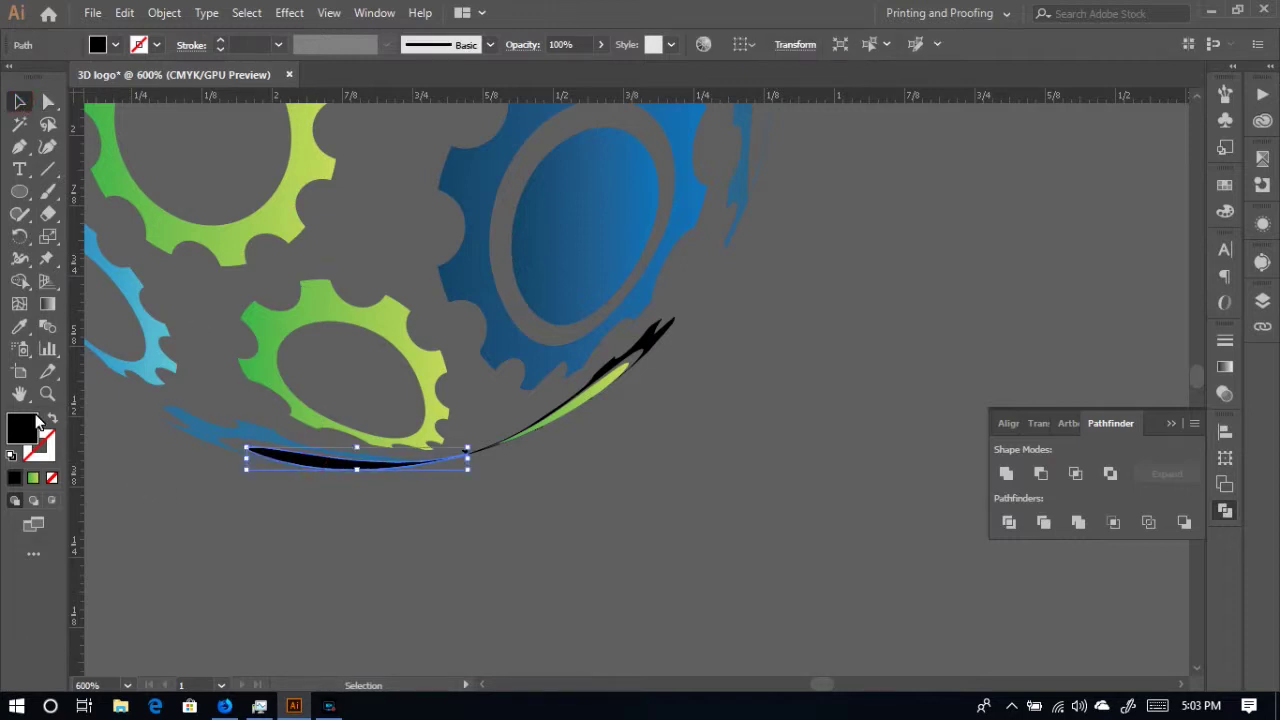
{"action": "left_click", "coordinate": [18, 328]}
{"action": "left_click", "coordinate": [545, 262]}
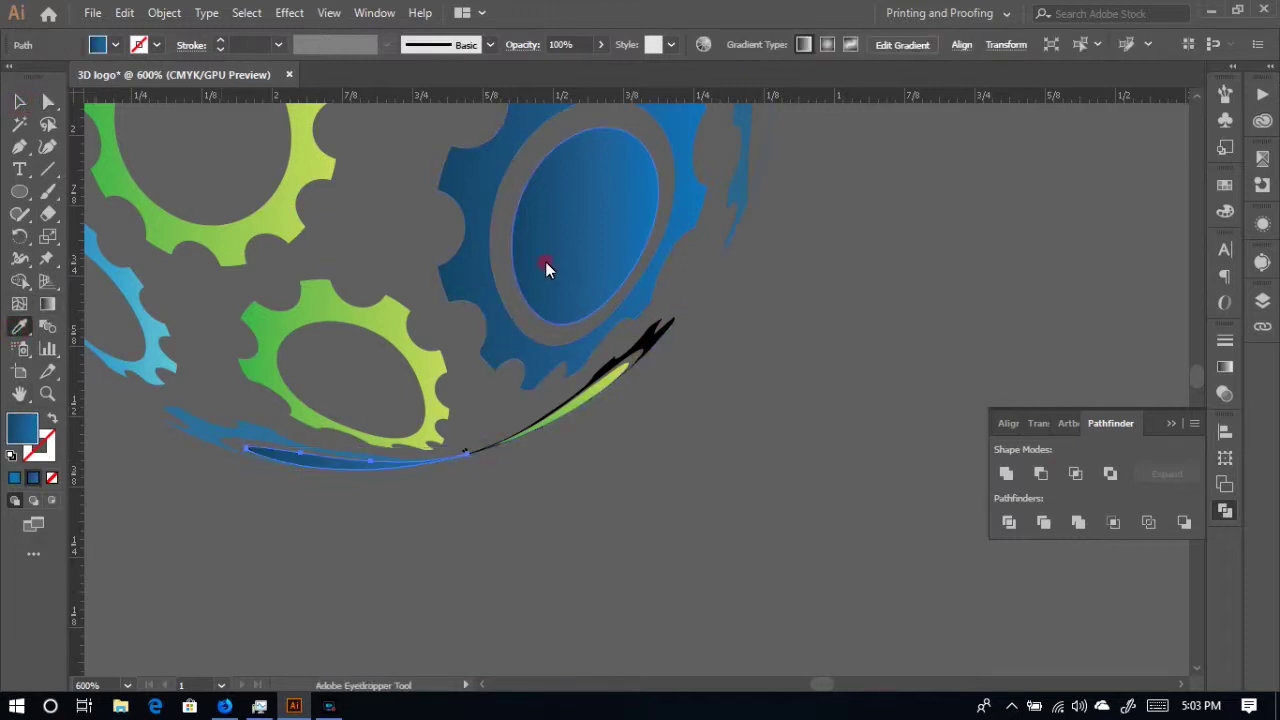
{"action": "left_click", "coordinate": [22, 101]}
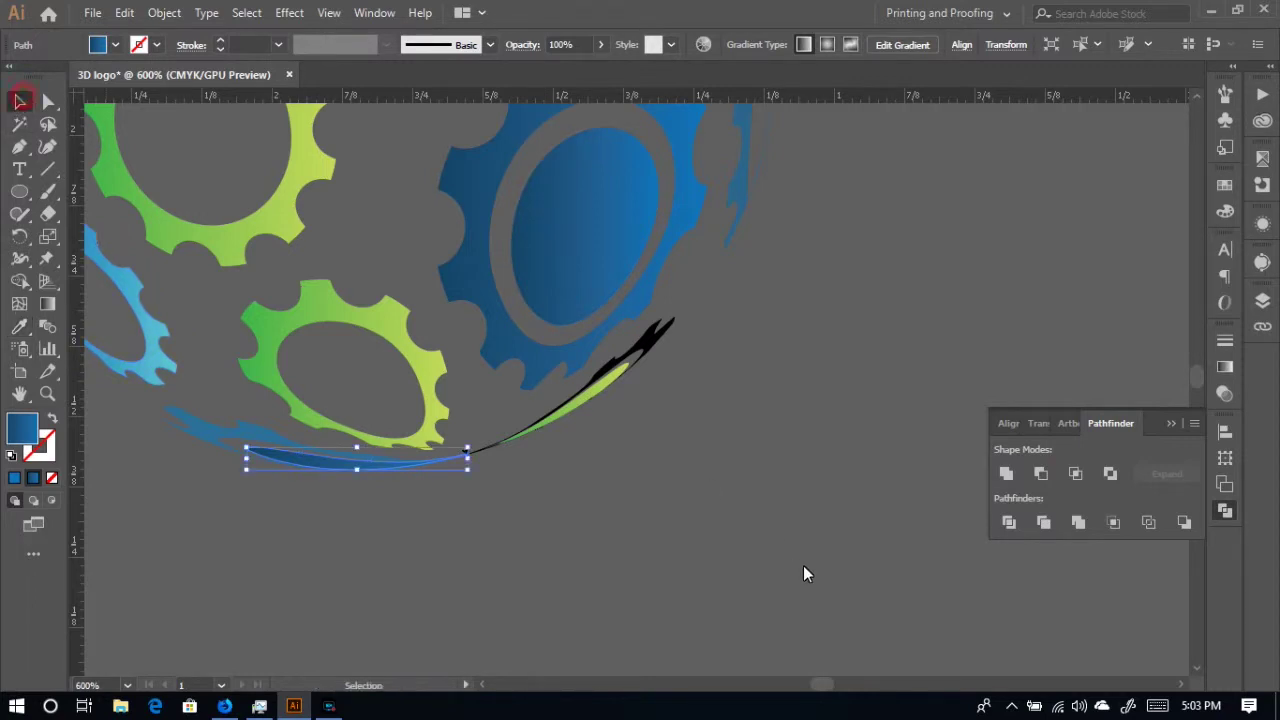
{"action": "left_click", "coordinate": [741, 517]}
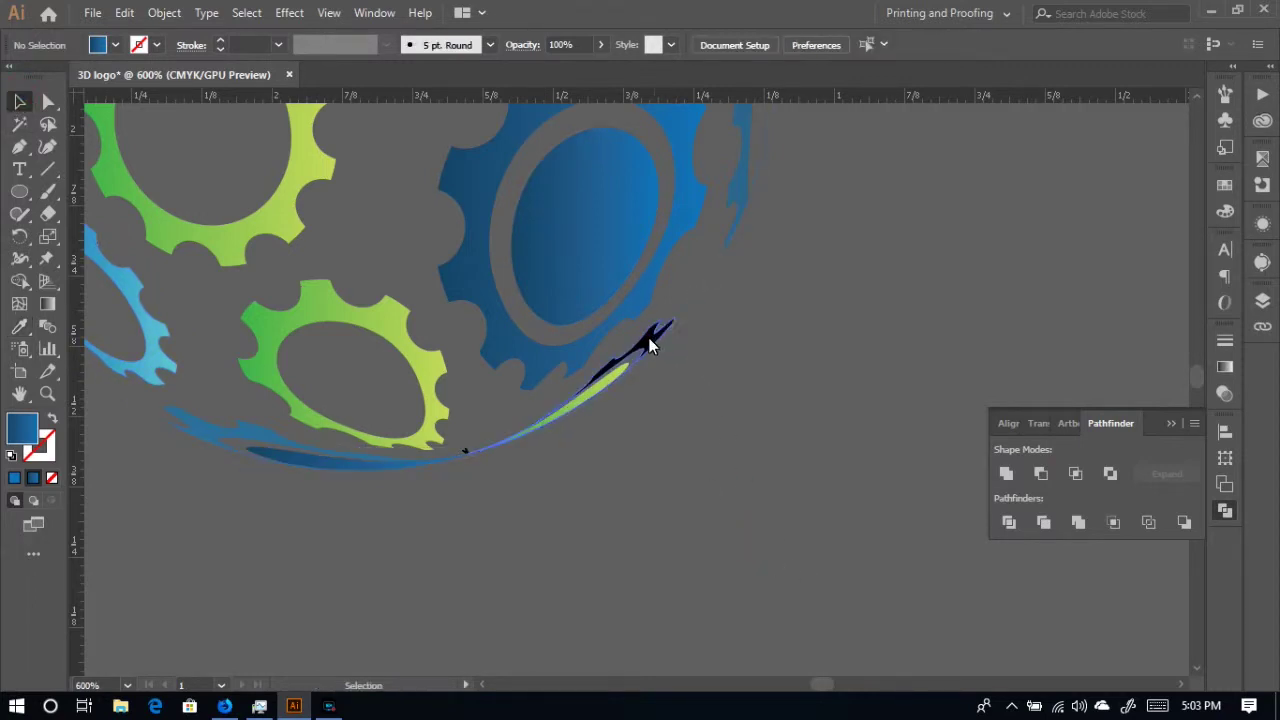
- Fill the black toothed sliver on the lower-right edge with a solid green swatch
{"action": "double_click", "coordinate": [659, 341]}
{"action": "left_click", "coordinate": [330, 113]}
{"action": "left_click", "coordinate": [660, 345]}
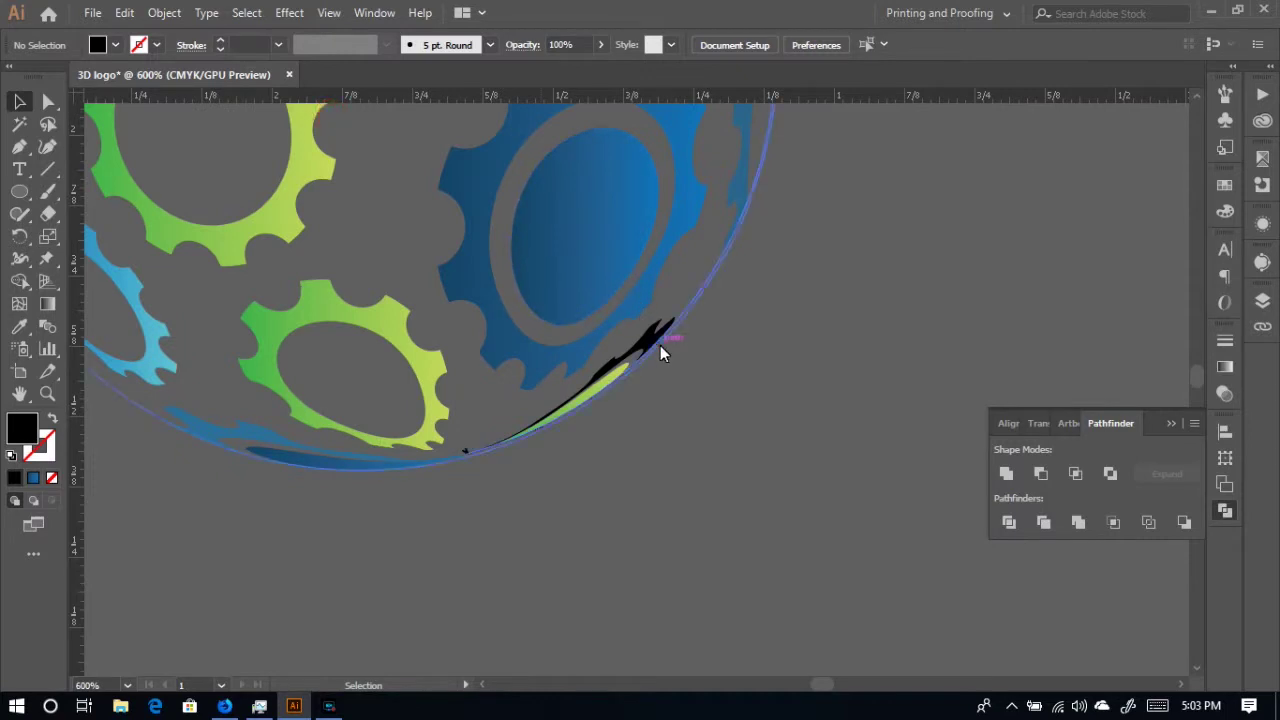
{"action": "left_click", "coordinate": [877, 384]}
{"action": "scroll", "coordinate": [800, 366], "scroll_direction": "up", "scroll_amount": 4}
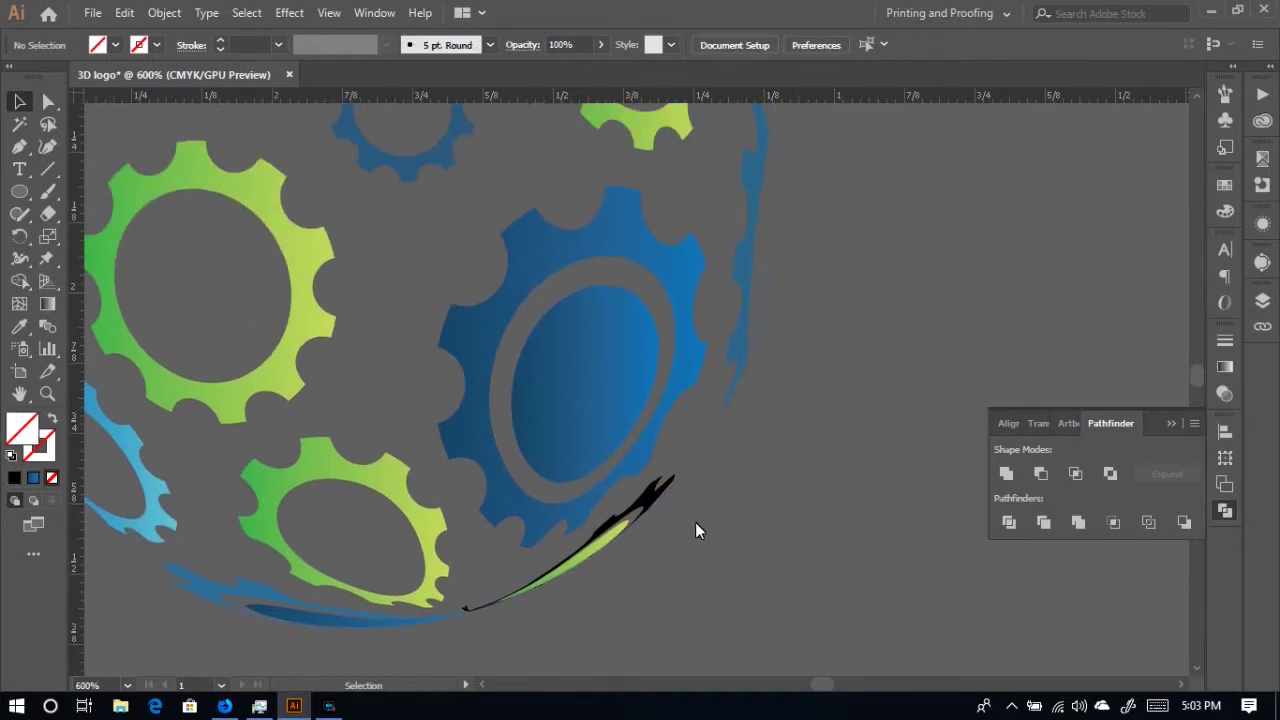
{"action": "left_click", "coordinate": [656, 505]}
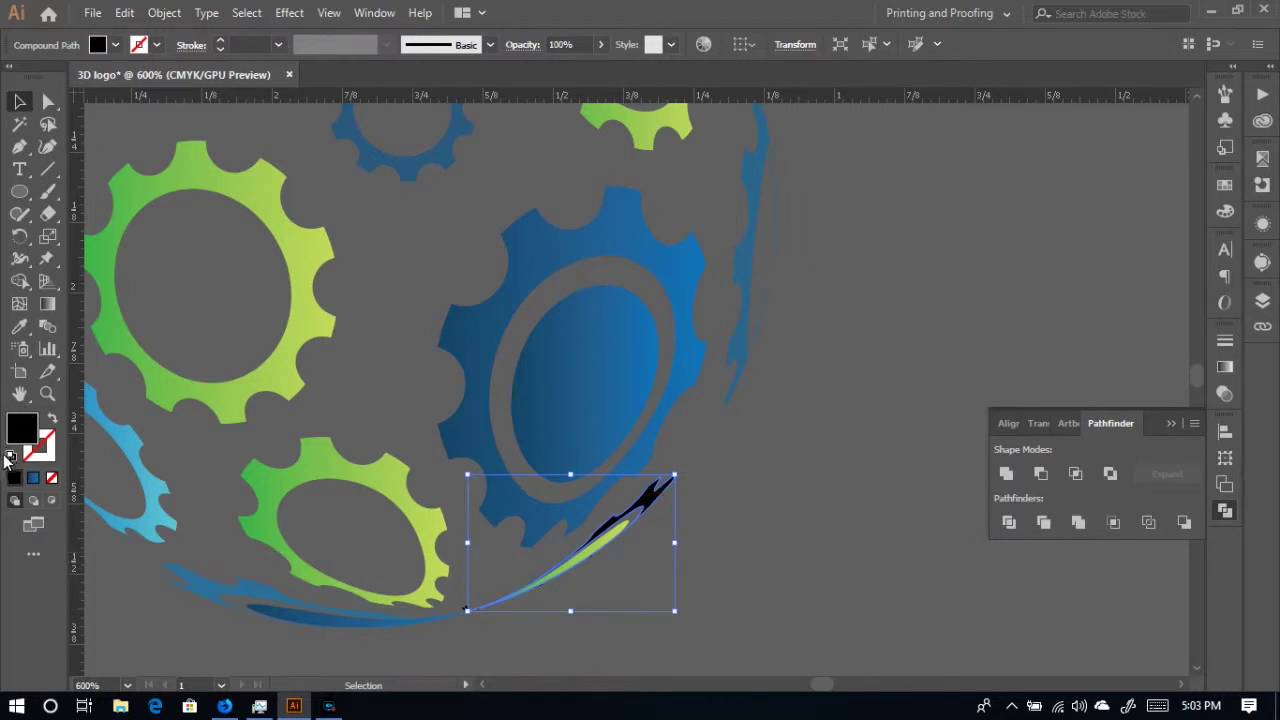
{"action": "left_click", "coordinate": [19, 326]}
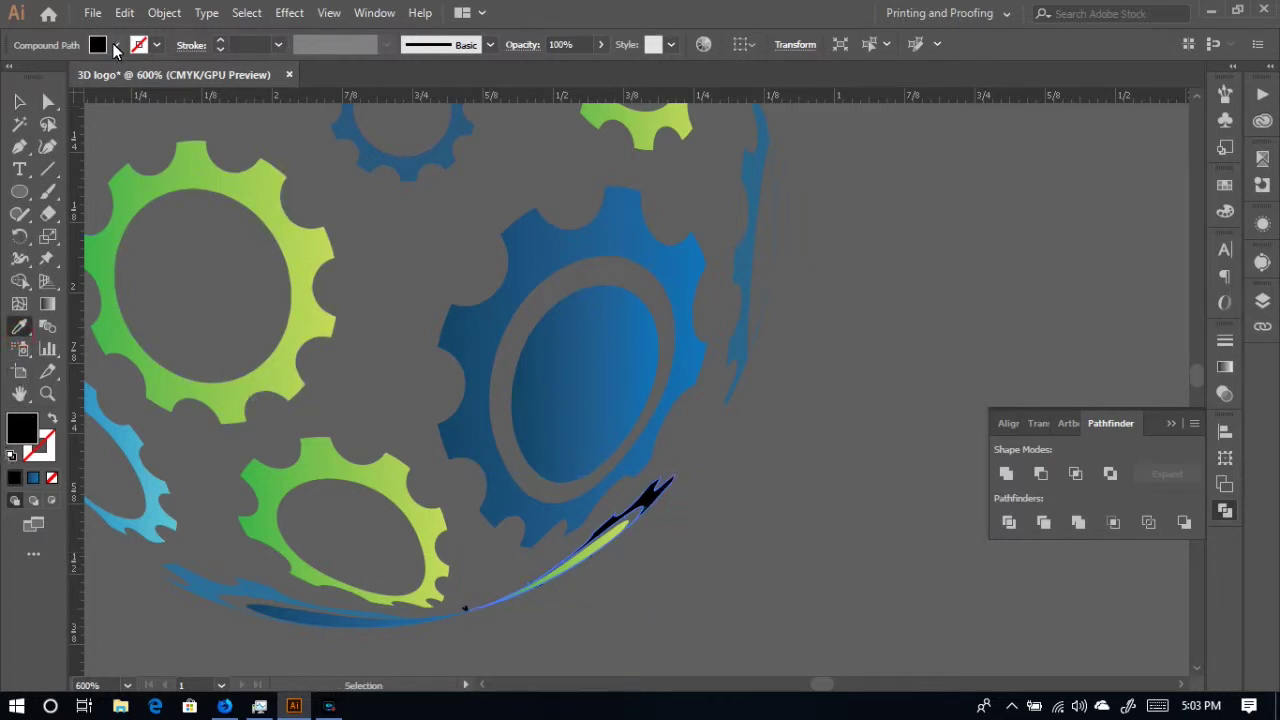
{"action": "left_click", "coordinate": [115, 44]}
{"action": "left_click", "coordinate": [65, 89]}
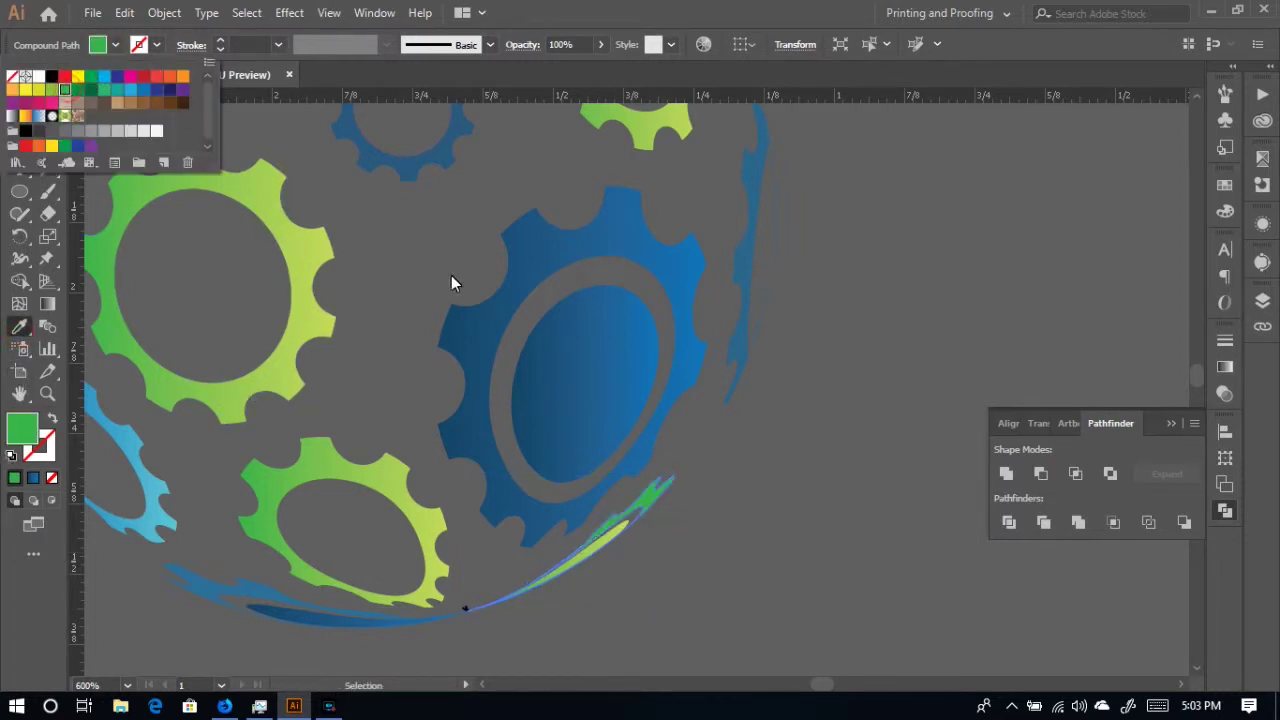
- Recolour the lower-right toothed sliver with the grey sampled from the empty canvas
{"action": "left_click", "coordinate": [758, 477]}
{"action": "left_click", "coordinate": [759, 476]}
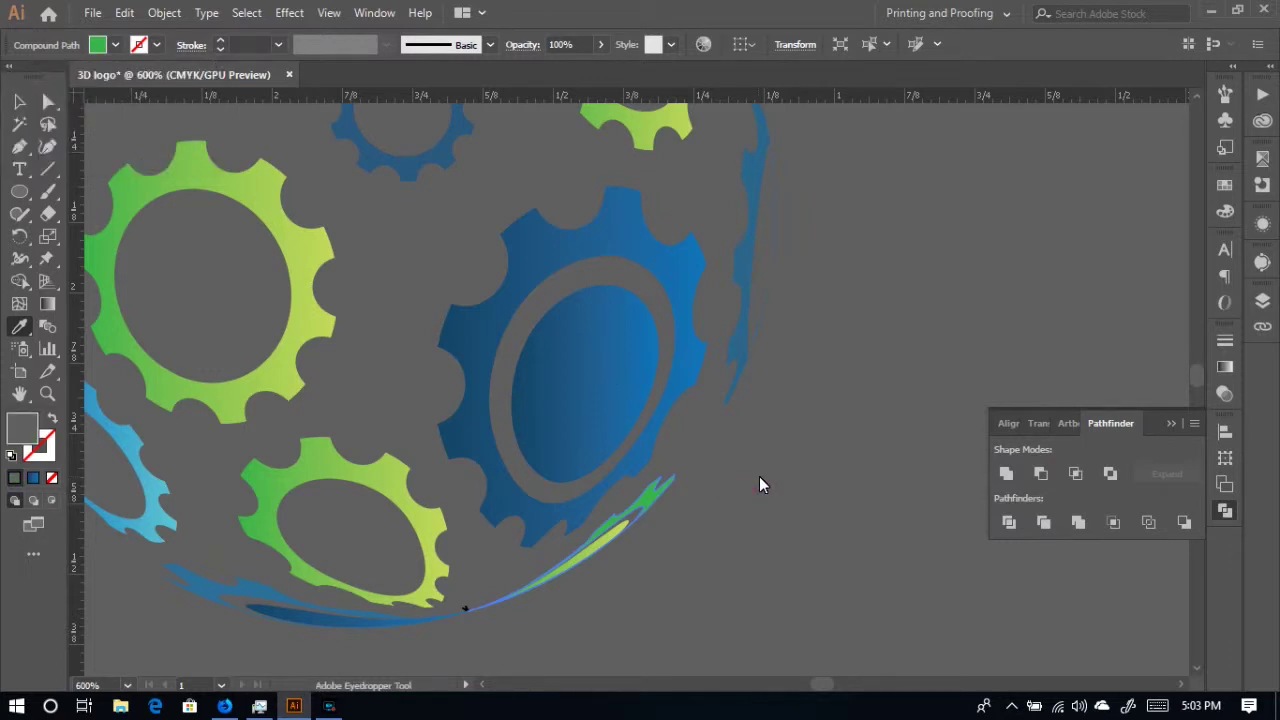
{"action": "left_click", "coordinate": [18, 99]}
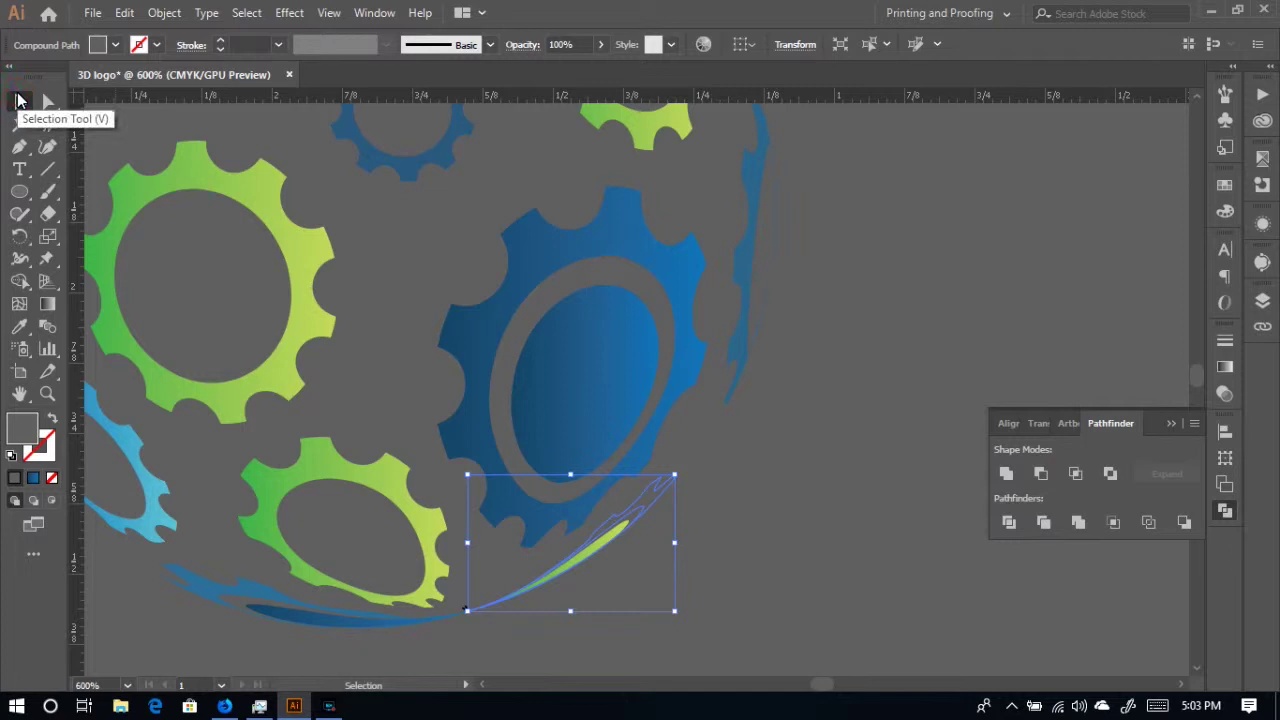
- Delete the tiny black fragment between the bottom-edge and lower-right slivers
{"action": "scroll", "coordinate": [547, 595], "scroll_direction": "up", "scroll_amount": 4}
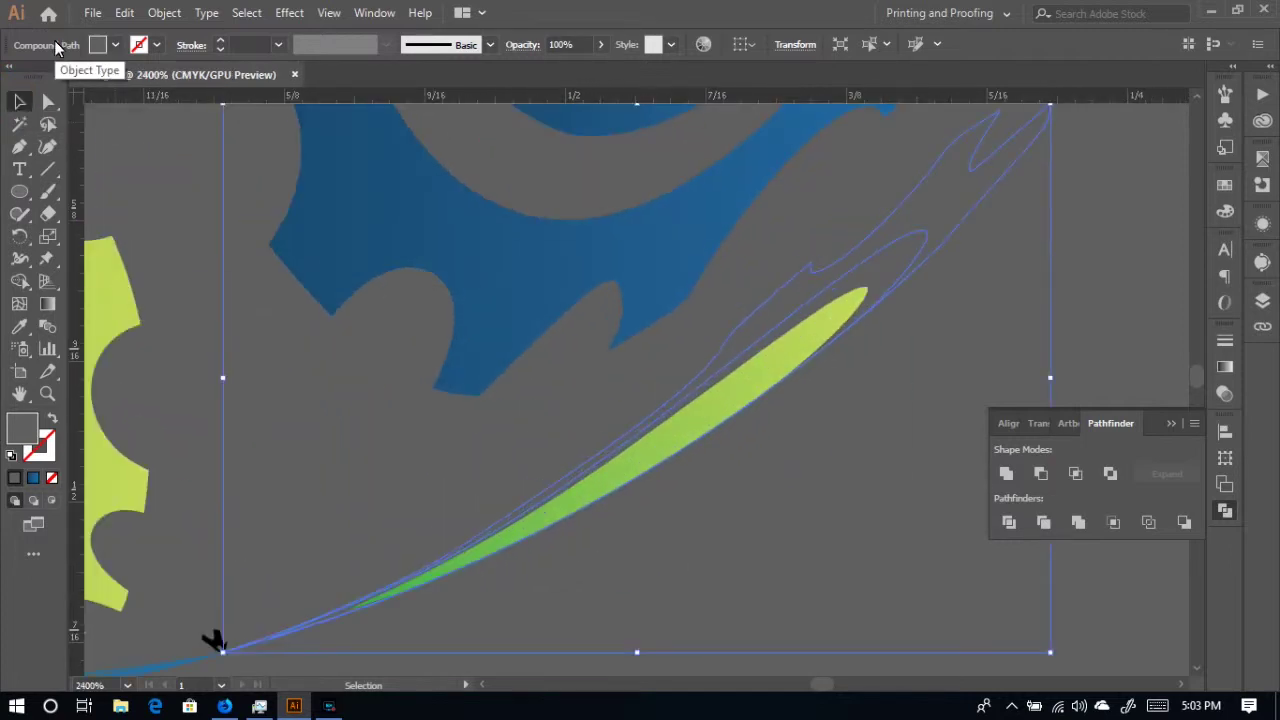
{"action": "left_click_drag", "start_coordinate": [321, 331], "coordinate": [739, 166]}
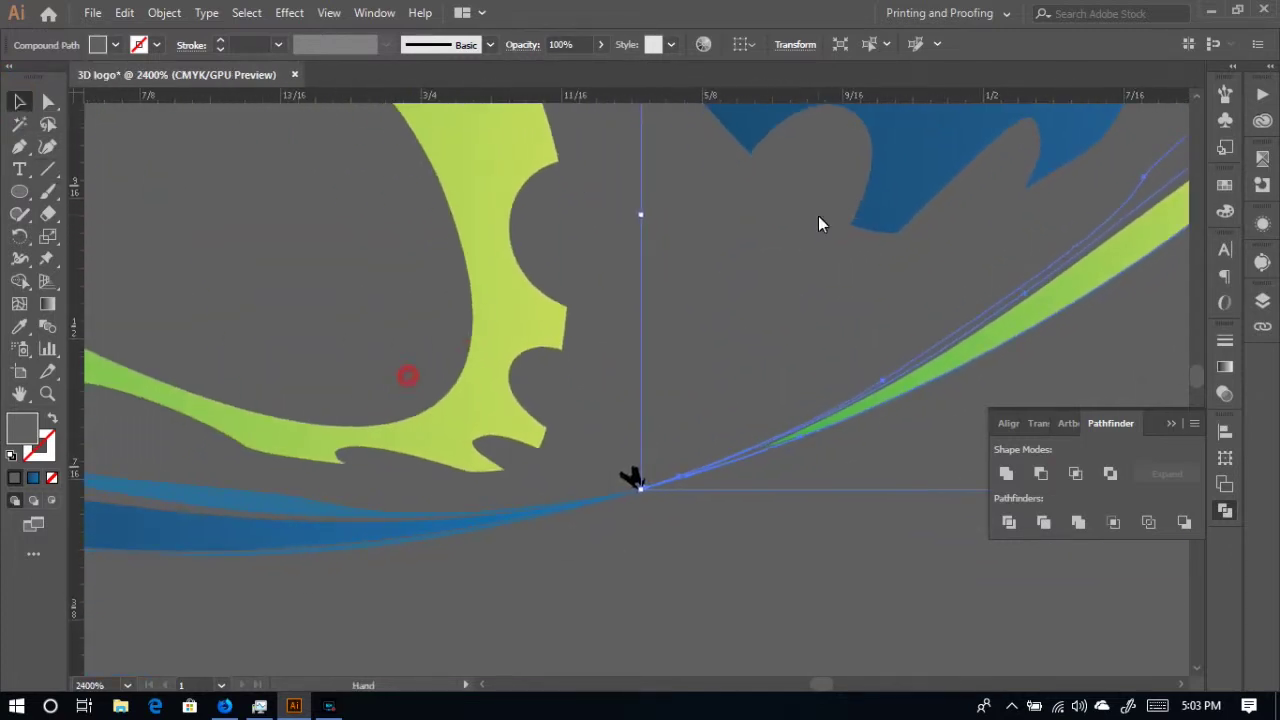
{"action": "left_click", "coordinate": [48, 101]}
{"action": "left_click", "coordinate": [629, 357]}
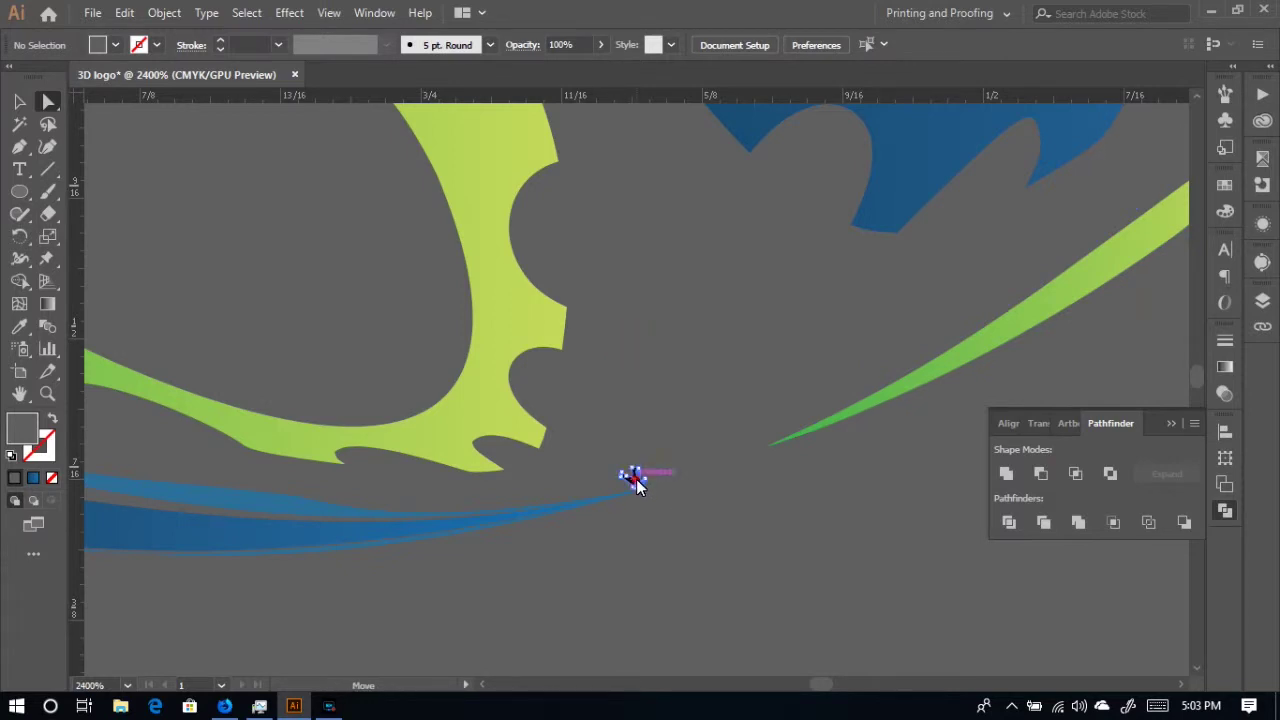
{"action": "left_click", "coordinate": [633, 479]}
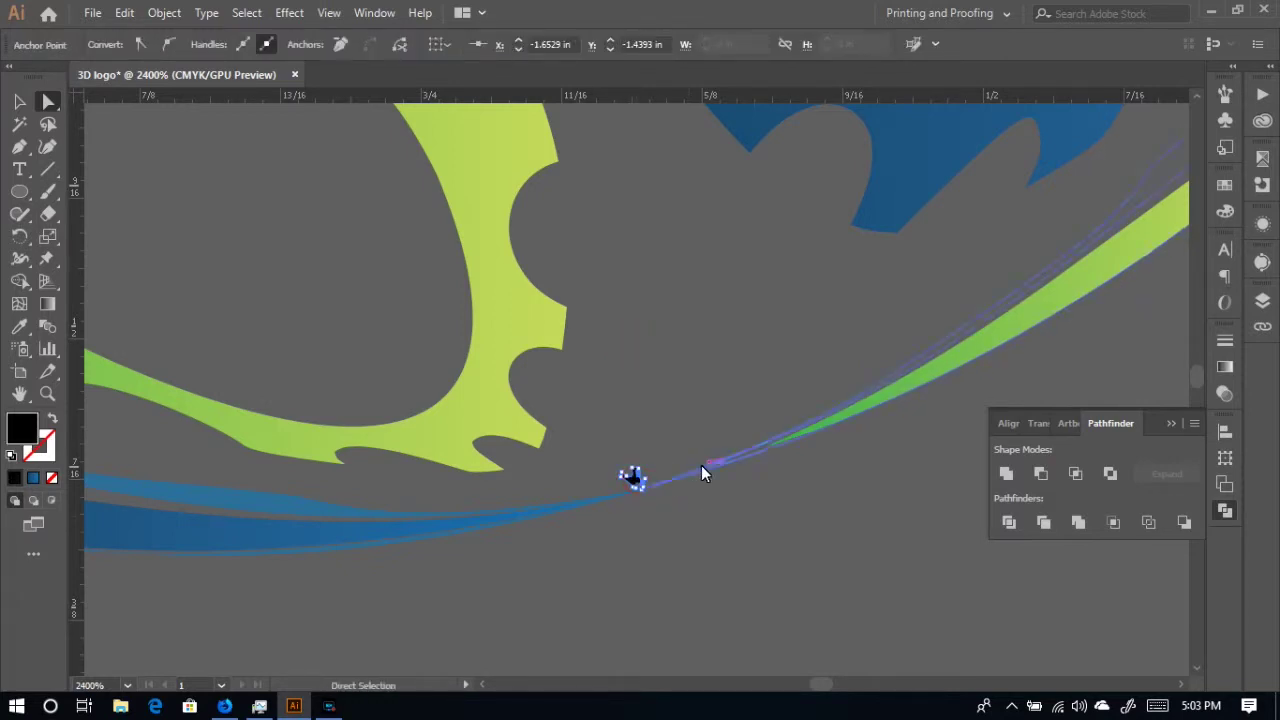
{"action": "left_click", "coordinate": [702, 466]}
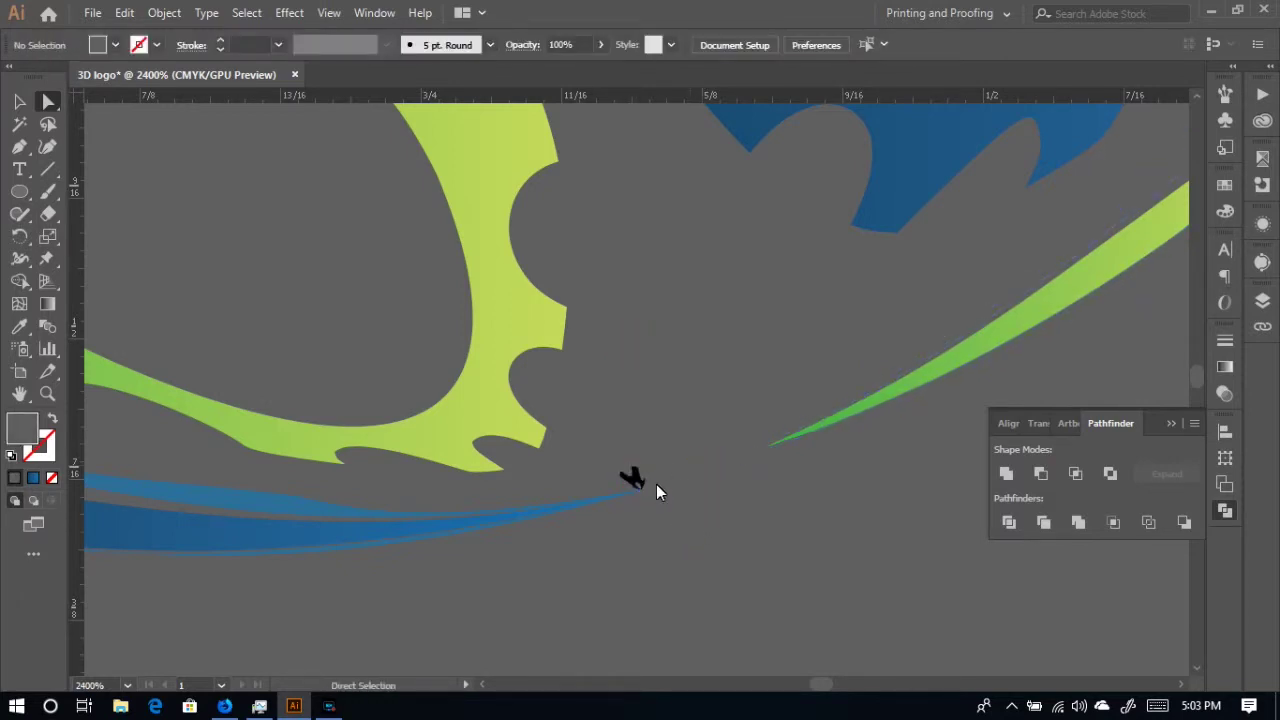
{"action": "left_click", "coordinate": [633, 479]}
{"action": "left_click", "coordinate": [694, 499]}
{"action": "left_click", "coordinate": [637, 484]}
{"action": "left_click", "coordinate": [677, 517]}
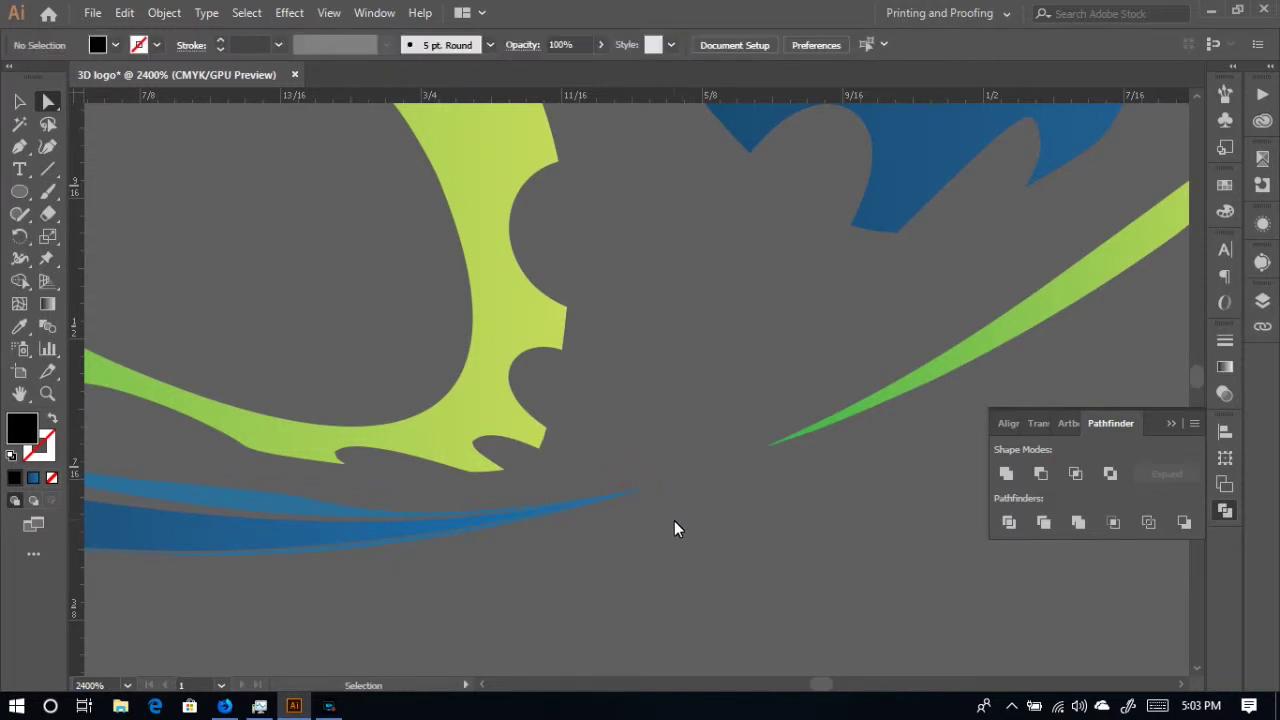
- Fill the black toothed sliver above the upper-left gear with the top gear's solid green and remove the stray black path along it
{"action": "key", "text": "ctrl+minus"}
{"action": "key", "text": "ctrl+minus"}
{"action": "key", "text": "ctrl+minus"}
{"action": "key", "text": "ctrl+minus"}
{"action": "key", "text": "ctrl+minus"}
{"action": "key", "text": "ctrl+minus"}
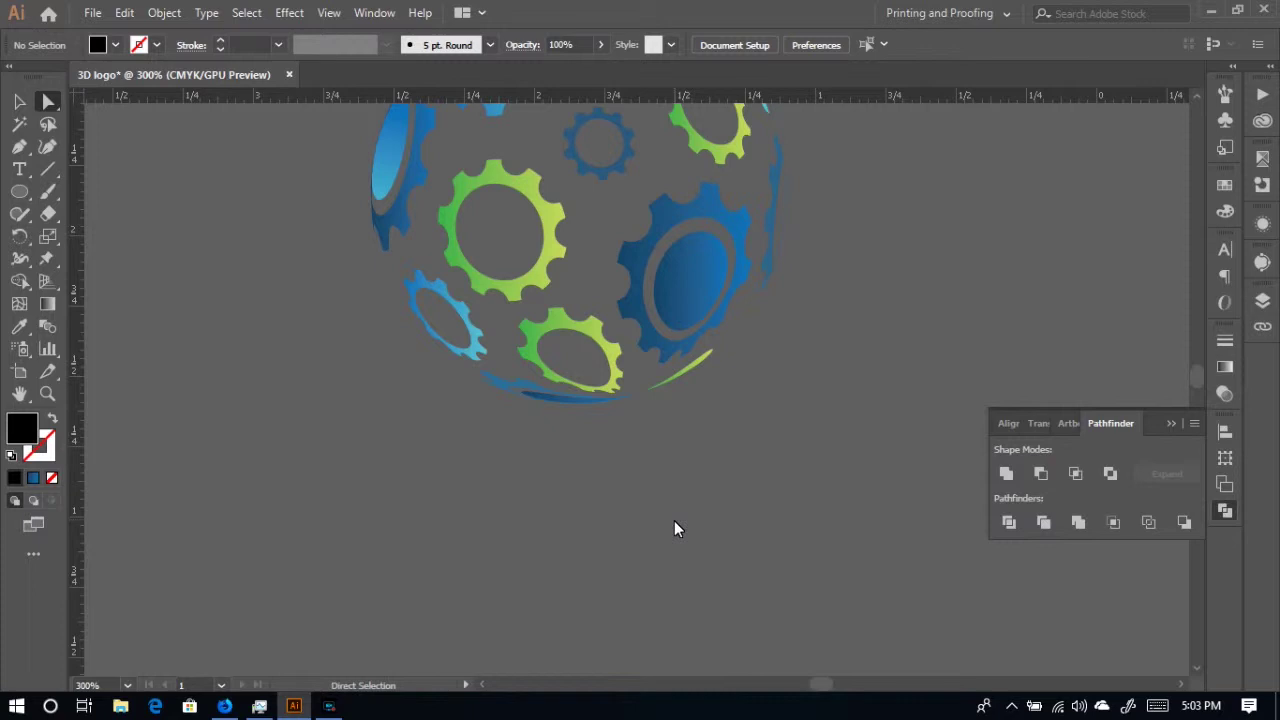
{"action": "scroll", "coordinate": [675, 520], "scroll_direction": "up", "scroll_amount": 3}
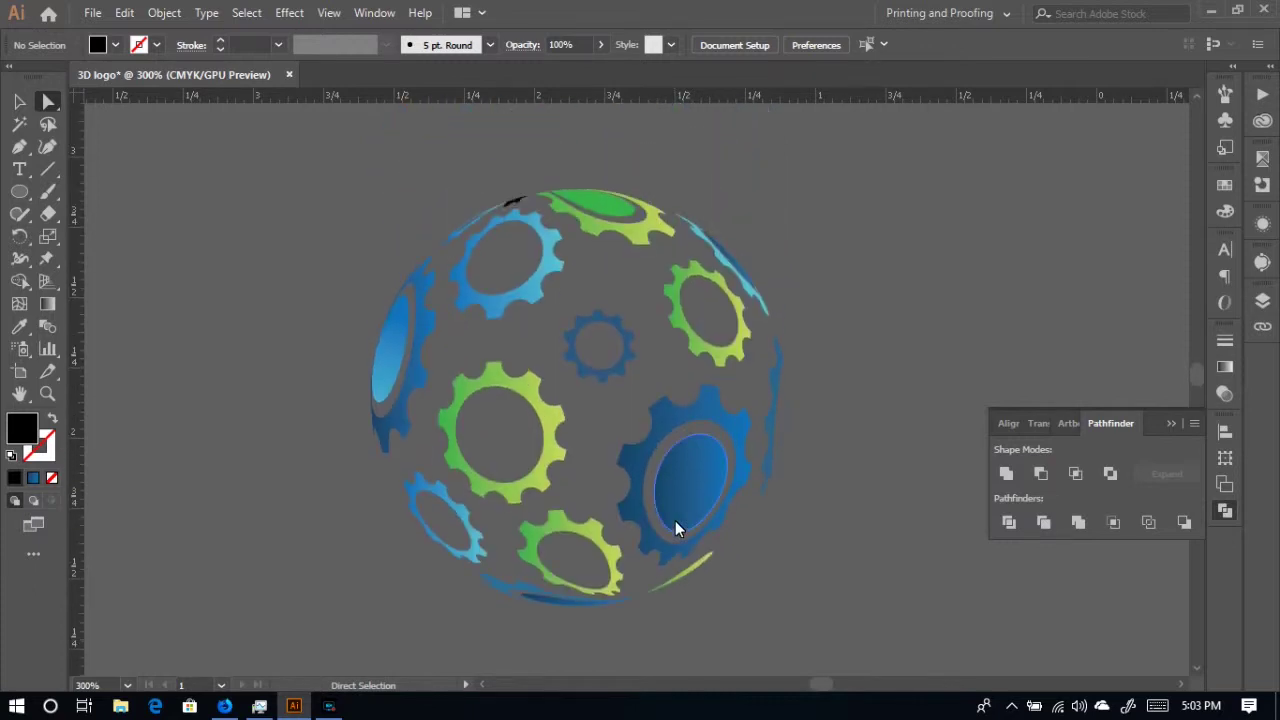
{"action": "scroll", "coordinate": [489, 191], "scroll_direction": "up", "scroll_amount": 5}
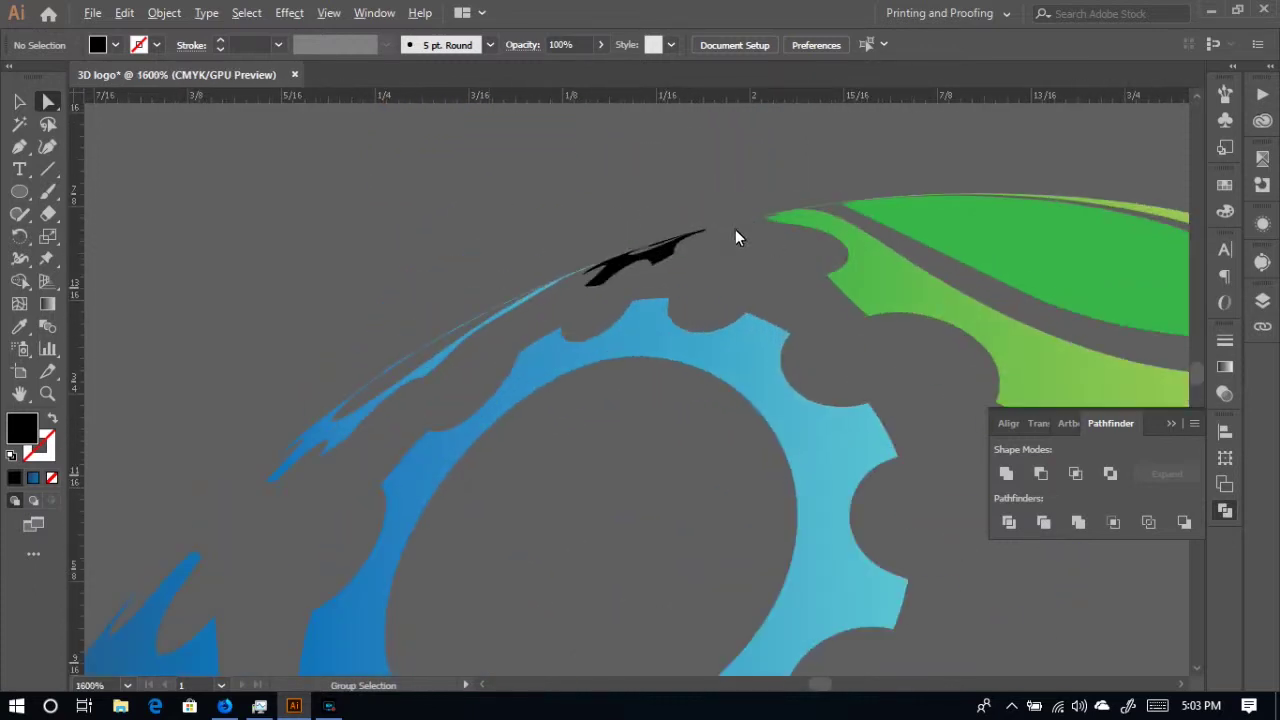
{"action": "left_click", "coordinate": [675, 254], "text": "alt"}
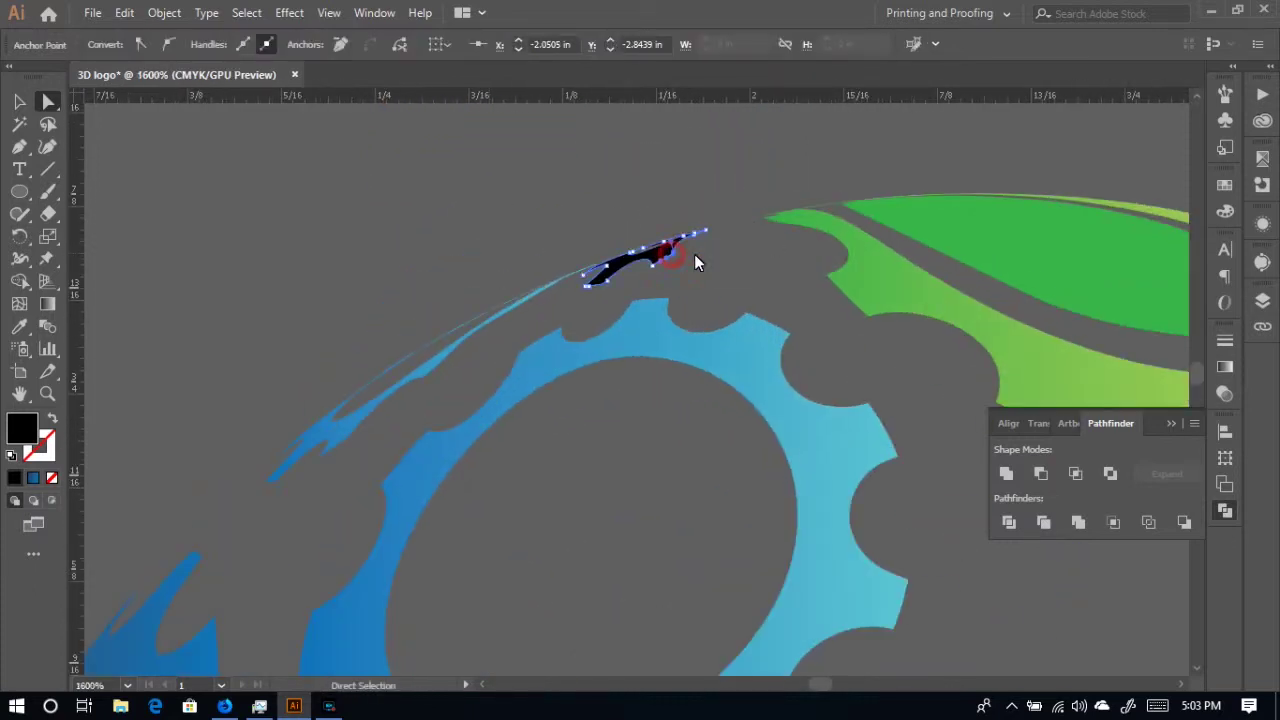
{"action": "left_click", "coordinate": [18, 101]}
{"action": "left_click", "coordinate": [20, 328]}
{"action": "left_click", "coordinate": [1071, 244]}
{"action": "left_click", "coordinate": [20, 101]}
{"action": "left_click", "coordinate": [449, 276]}
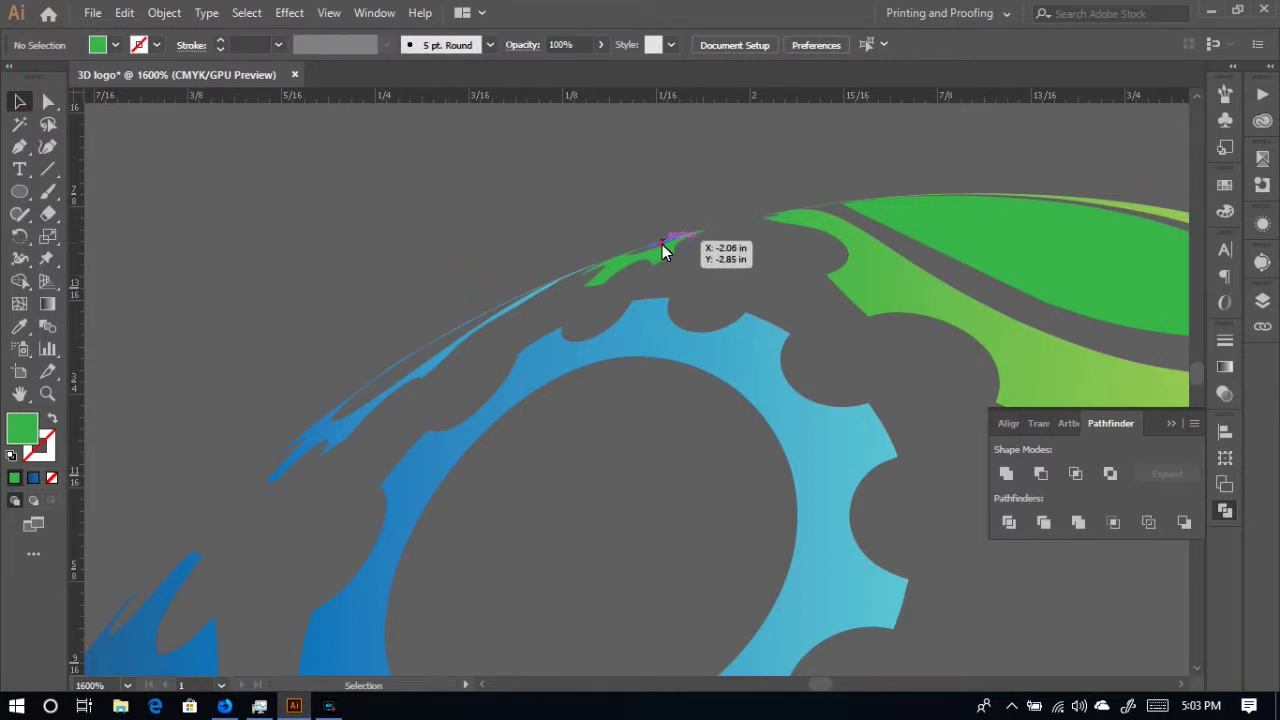
{"action": "left_click", "coordinate": [662, 244]}
{"action": "left_click", "coordinate": [708, 259]}
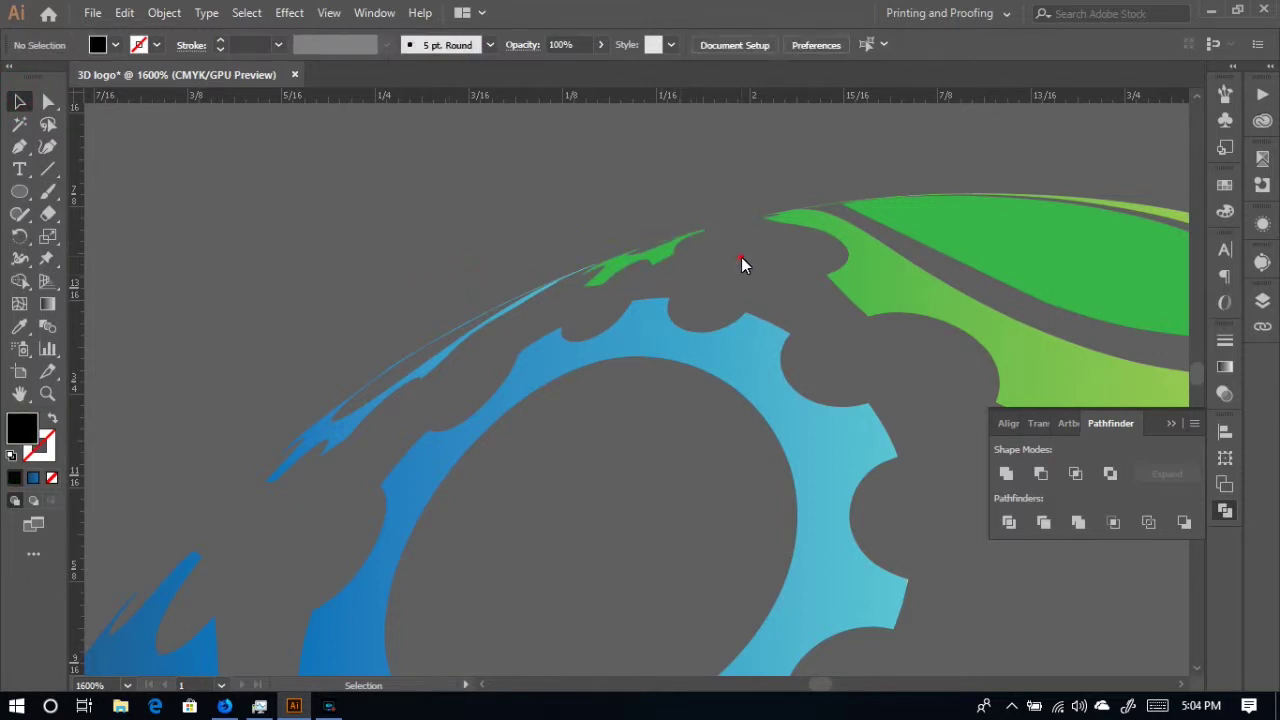
- Group all the pieces of the gear globe into one object
{"action": "key", "text": "ctrl+minus"}
{"action": "key", "text": "ctrl+minus"}
{"action": "key", "text": "ctrl+minus"}
{"action": "key", "text": "ctrl+minus"}
{"action": "key", "text": "ctrl+minus"}
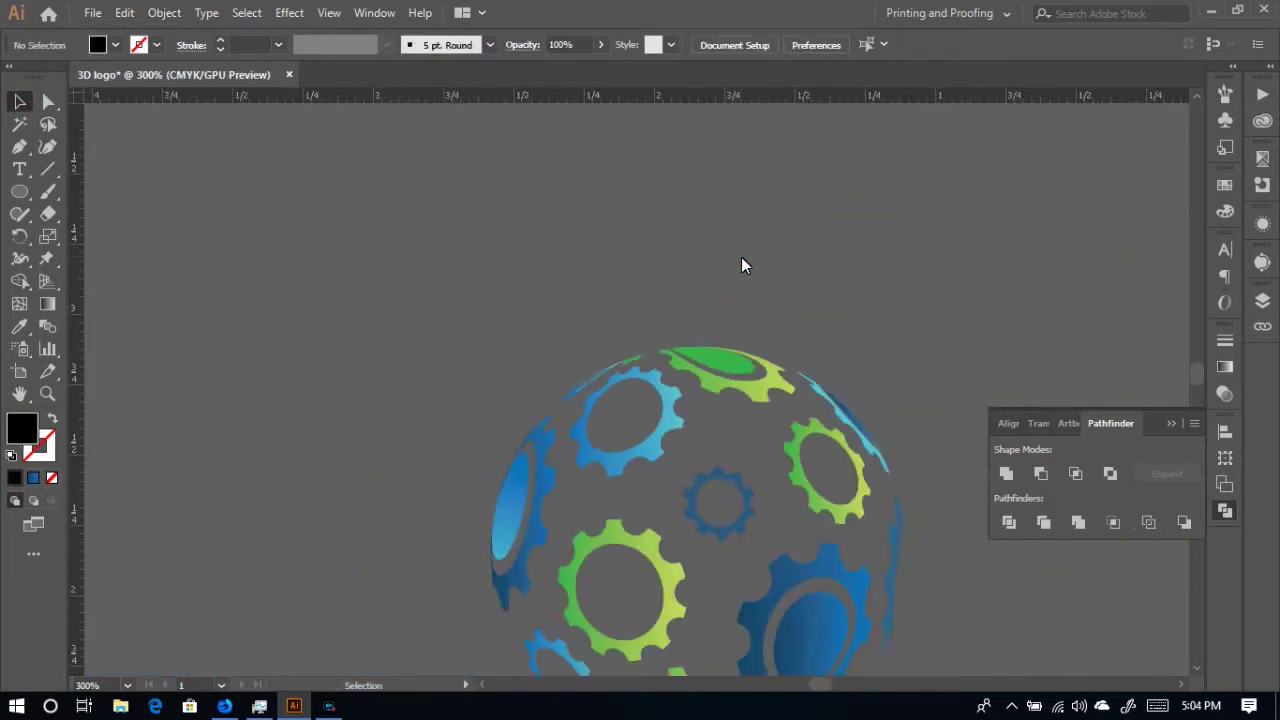
{"action": "scroll", "coordinate": [741, 263], "scroll_direction": "down", "scroll_amount": 3}
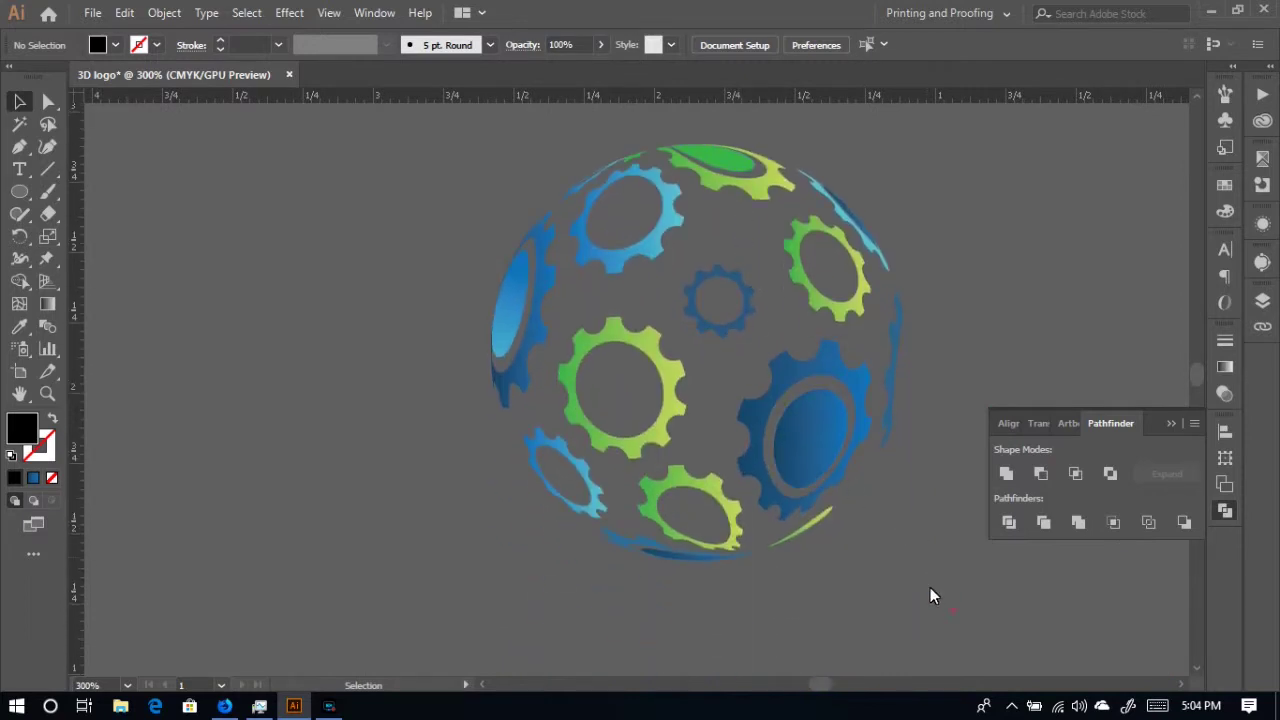
{"action": "left_click_drag", "start_coordinate": [408, 139], "coordinate": [591, 243]}
{"action": "right_click", "coordinate": [620, 250]}
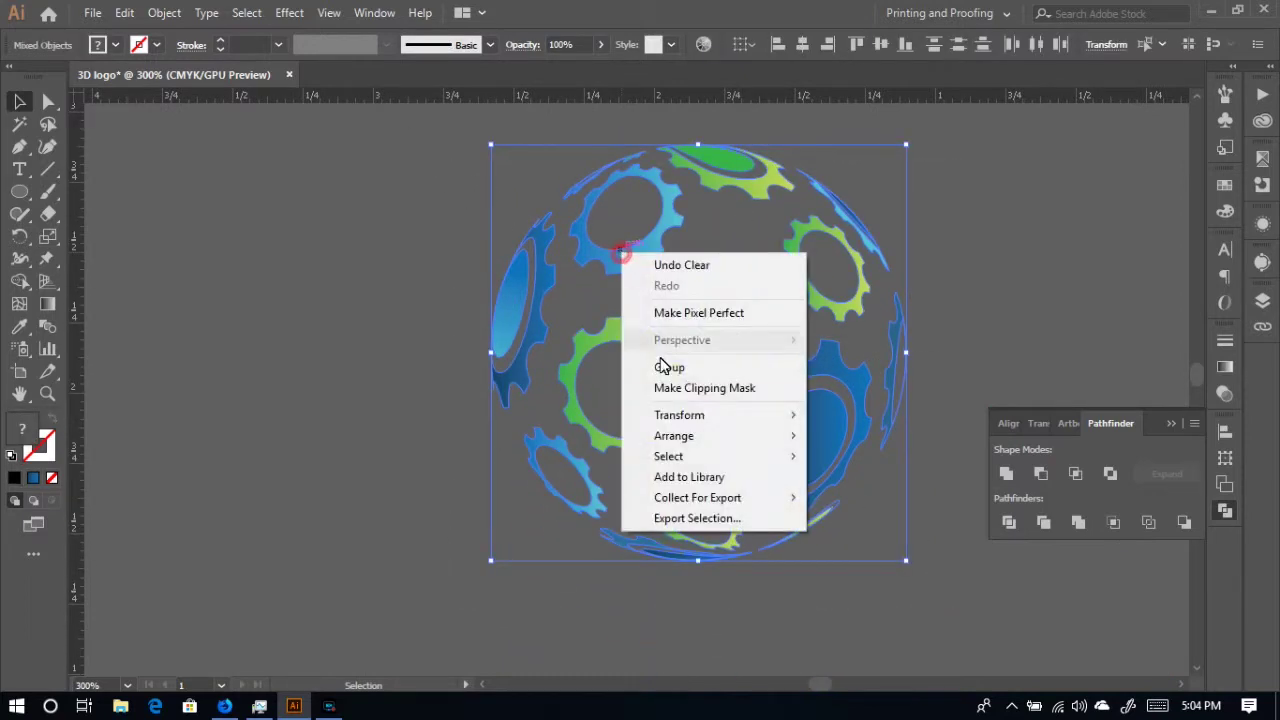
{"action": "left_click", "coordinate": [663, 366]}
{"action": "left_click", "coordinate": [380, 474]}
- Move the grouped gear globe down beside the reference sheet, overlapping the reference gear globe
{"action": "key", "text": "ctrl+minus"}
{"action": "key", "text": "ctrl+minus"}
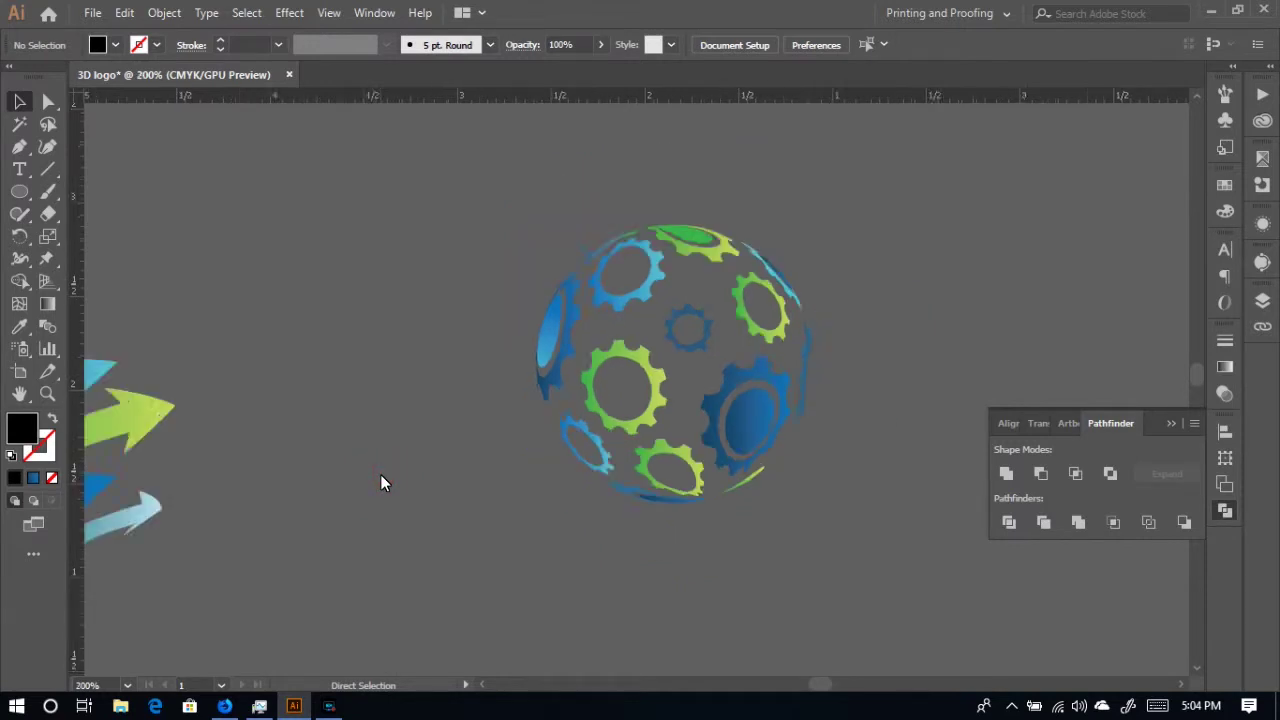
{"action": "left_click_drag", "start_coordinate": [359, 528], "coordinate": [534, 362]}
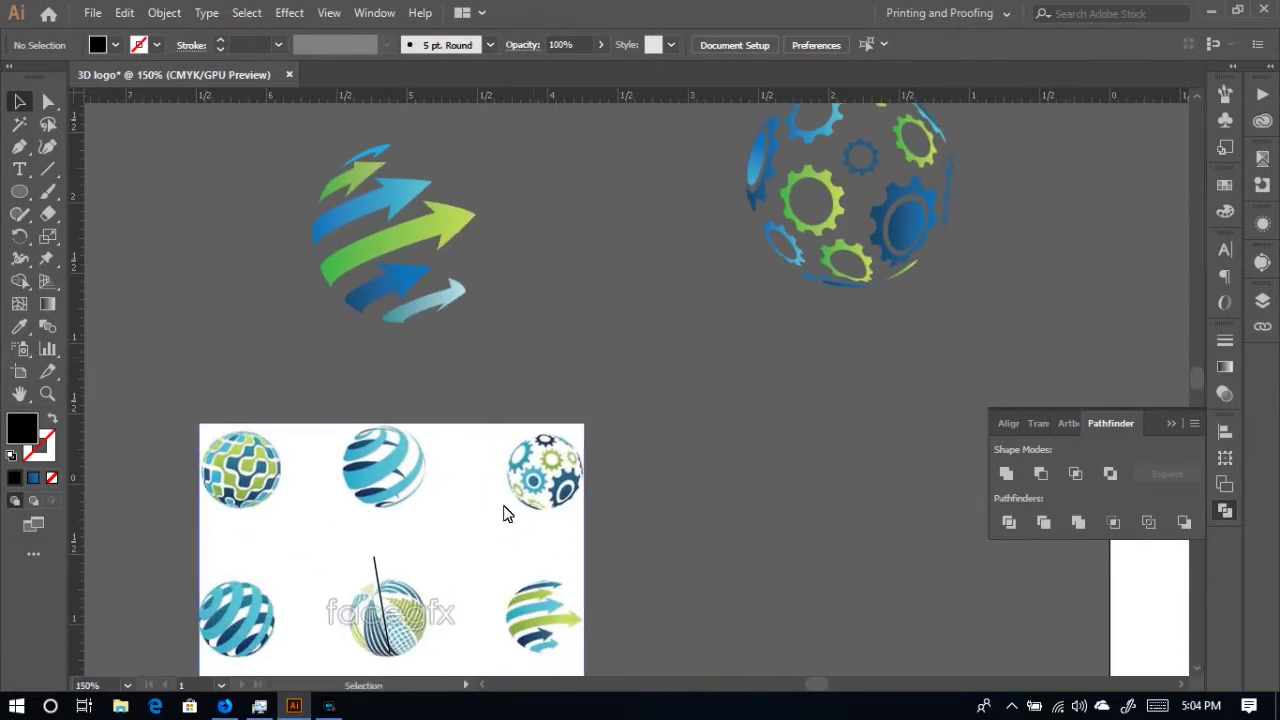
{"action": "left_click_drag", "start_coordinate": [938, 222], "coordinate": [752, 452]}
{"action": "double_click", "coordinate": [700, 437]}
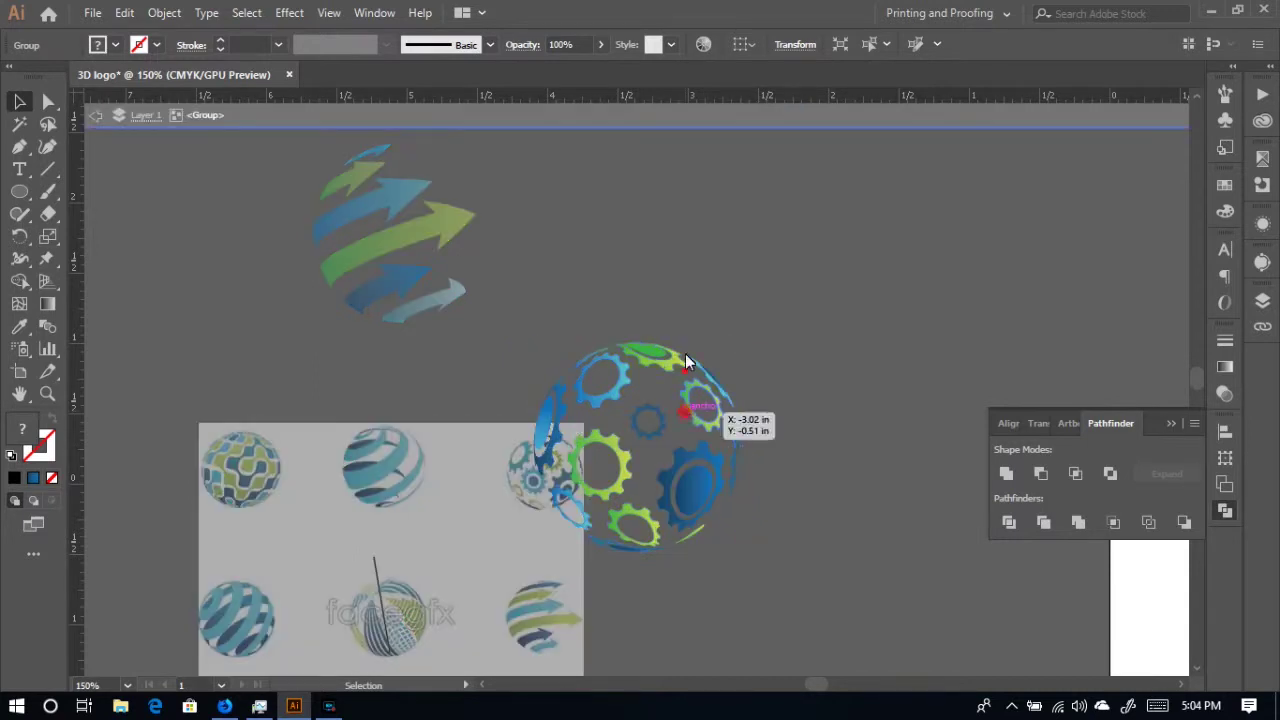
{"action": "left_click", "coordinate": [705, 402]}
{"action": "double_click", "coordinate": [803, 380]}
{"action": "left_click", "coordinate": [709, 395]}
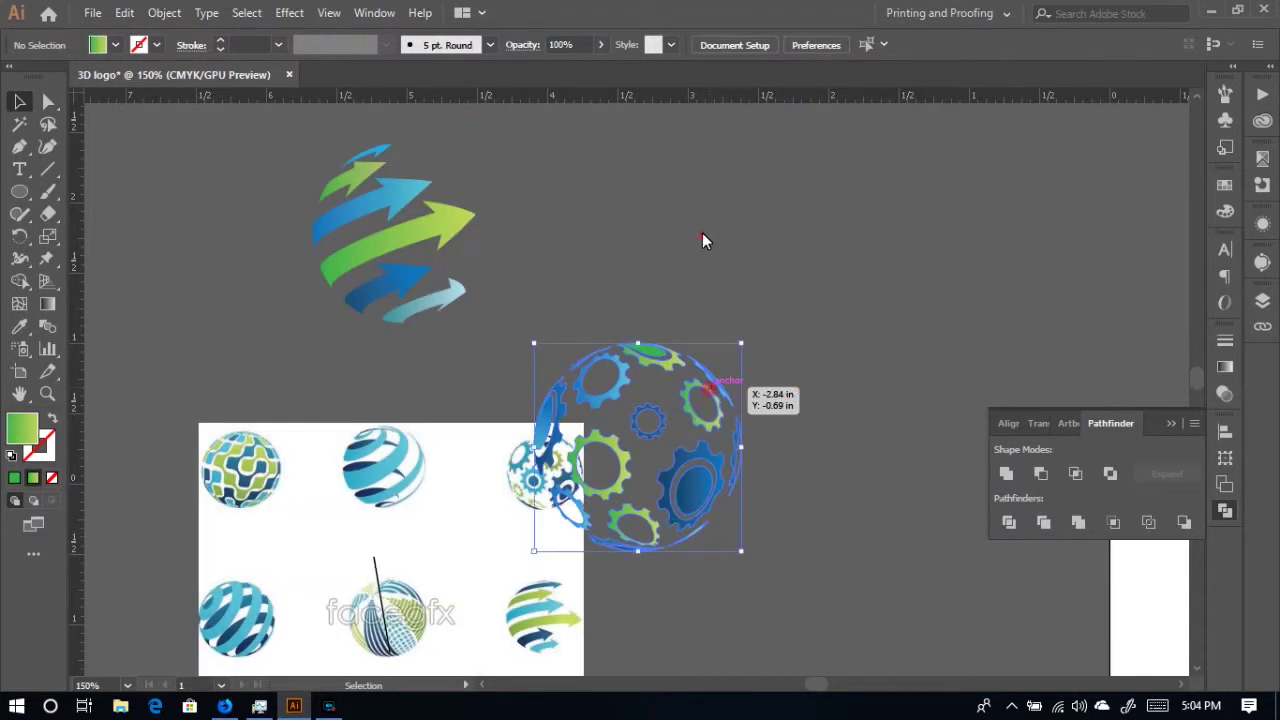
- Move the grouped gear globe up off the reference sheet and place it beside the arrow globe
{"action": "left_click", "coordinate": [703, 236]}
{"action": "left_click", "coordinate": [697, 357]}
{"action": "left_click", "coordinate": [686, 206]}
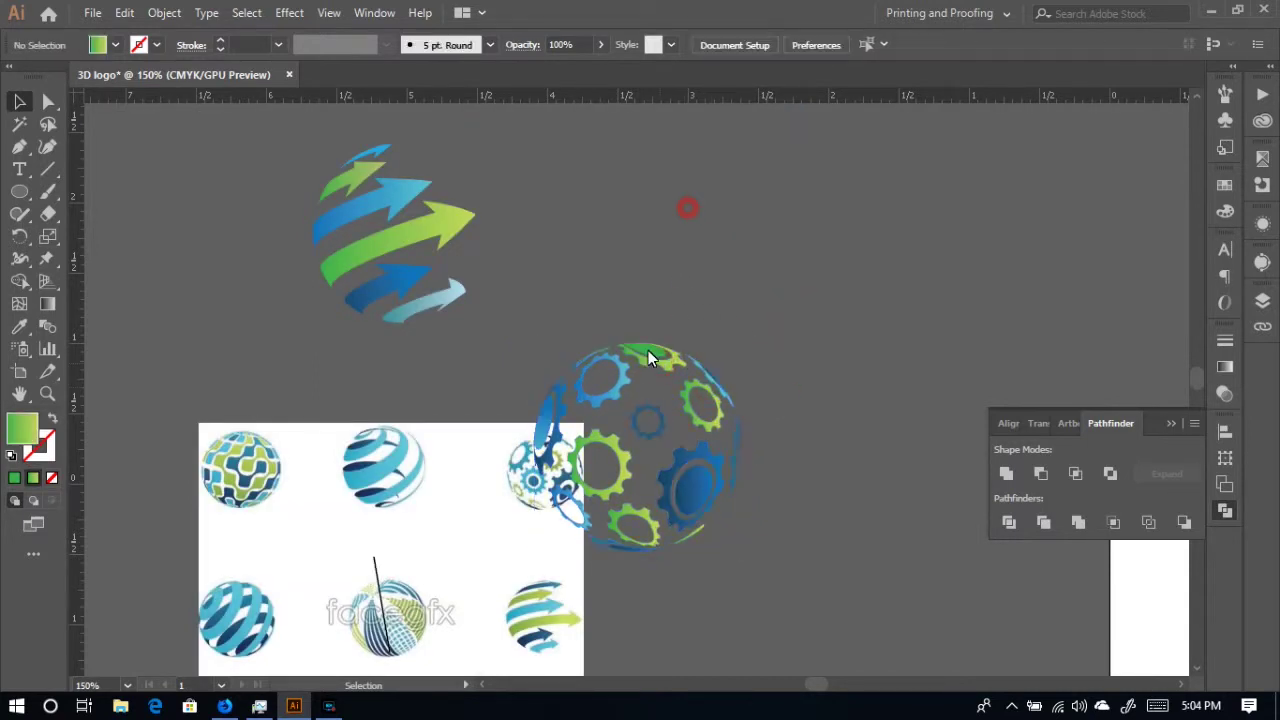
{"action": "double_click", "coordinate": [648, 350]}
{"action": "double_click", "coordinate": [643, 118]}
{"action": "left_click_drag", "start_coordinate": [649, 360], "coordinate": [645, 176]}
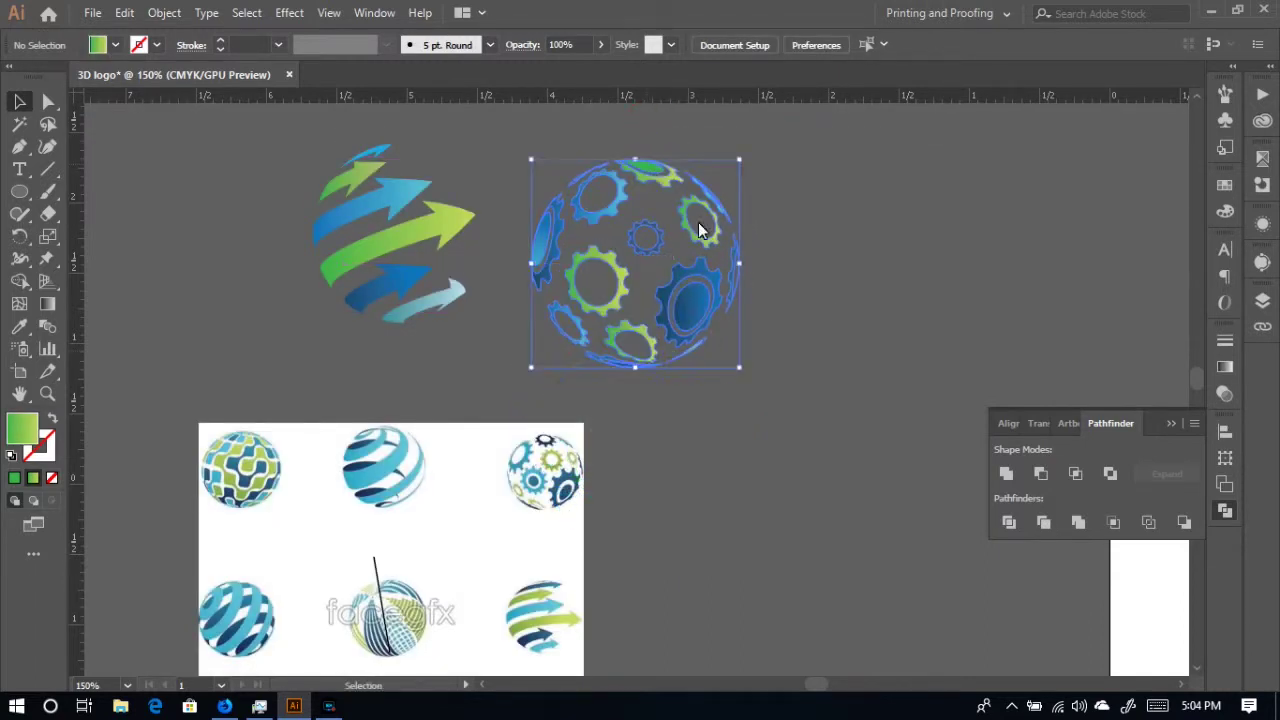
{"action": "left_click", "coordinate": [852, 310]}
{"action": "scroll", "coordinate": [491, 491], "scroll_direction": "down", "scroll_amount": 3}
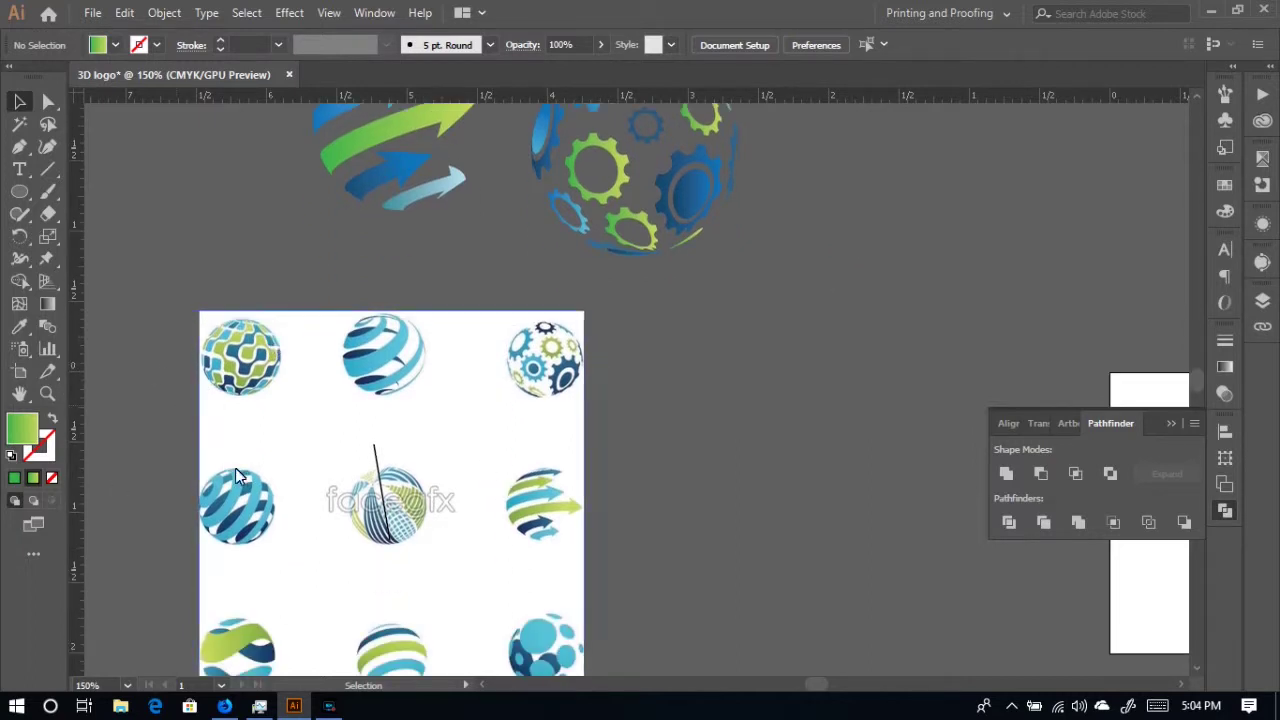
{"action": "scroll", "coordinate": [490, 611], "scroll_direction": "up", "scroll_amount": 2}
{"action": "scroll", "coordinate": [625, 546], "scroll_direction": "up", "scroll_amount": 2}
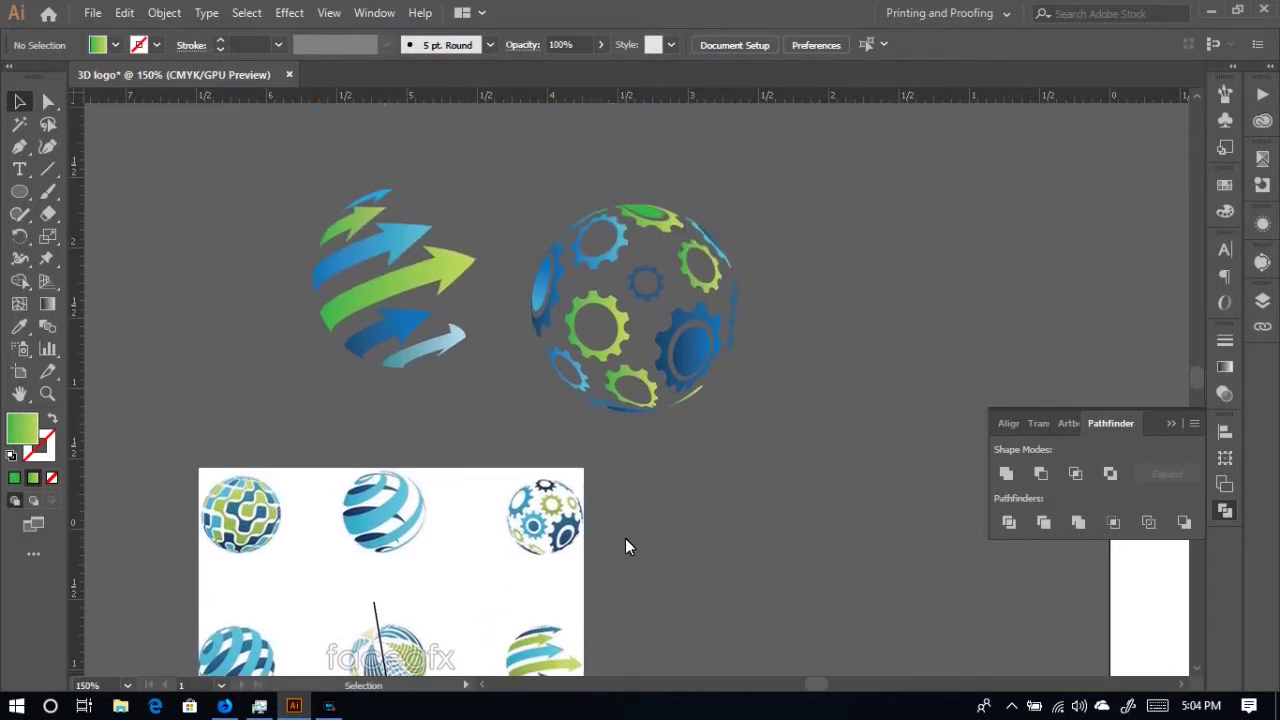
- Place an instance of the black gear-pattern symbol on the canvas and move it clear of the globes and reference sheet
{"action": "left_click", "coordinate": [1226, 121]}
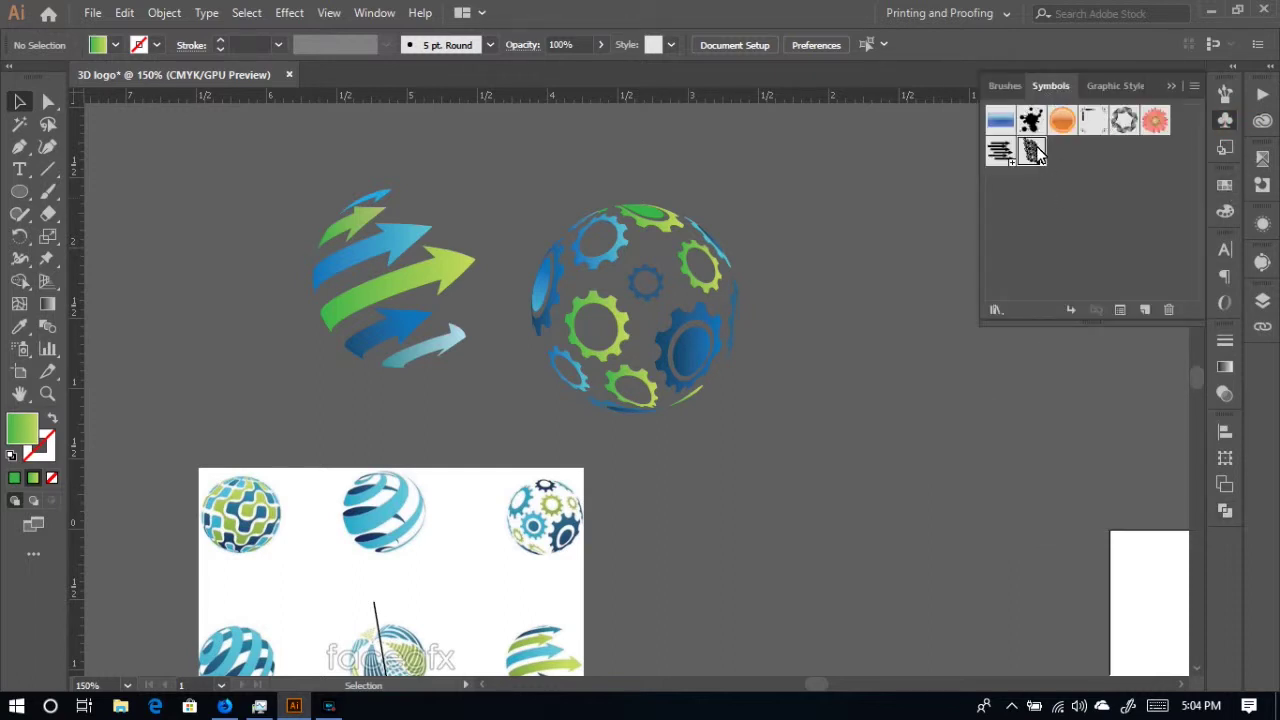
{"action": "left_click", "coordinate": [806, 382]}
{"action": "left_click_drag", "start_coordinate": [1031, 150], "coordinate": [808, 412]}
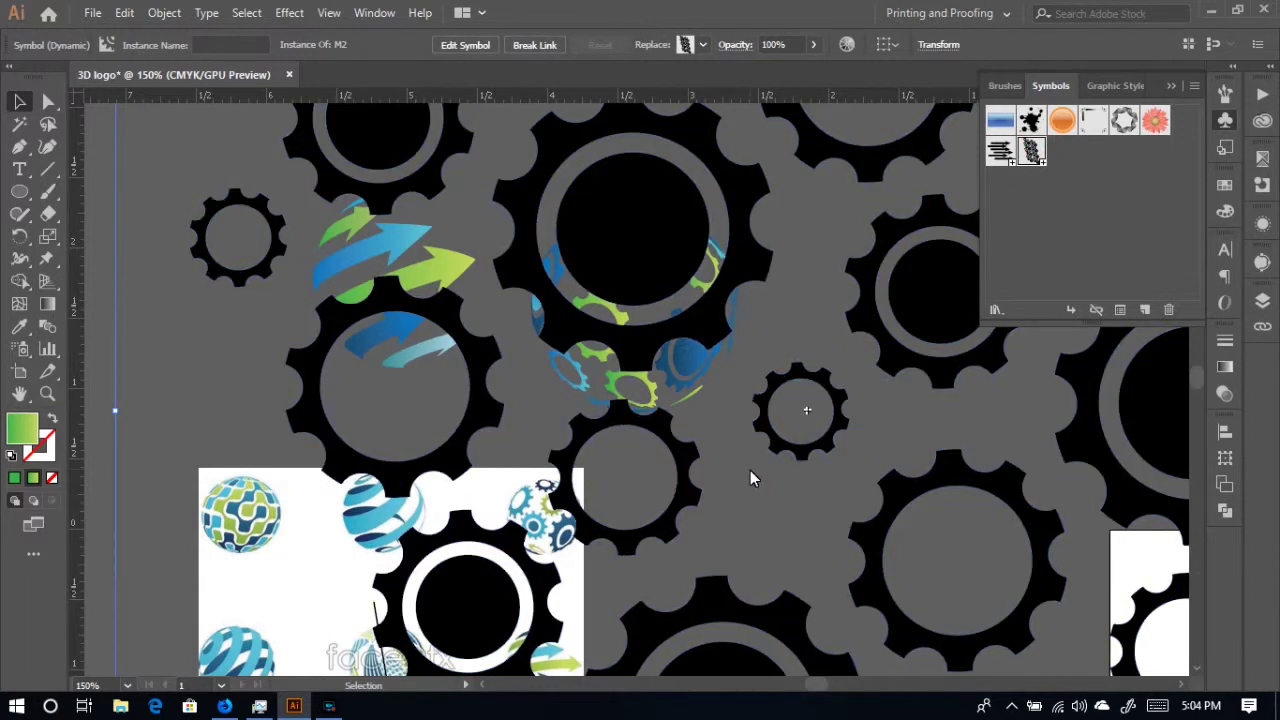
{"action": "key", "text": "ctrl+minus"}
{"action": "key", "text": "ctrl+minus"}
{"action": "key", "text": "ctrl+minus"}
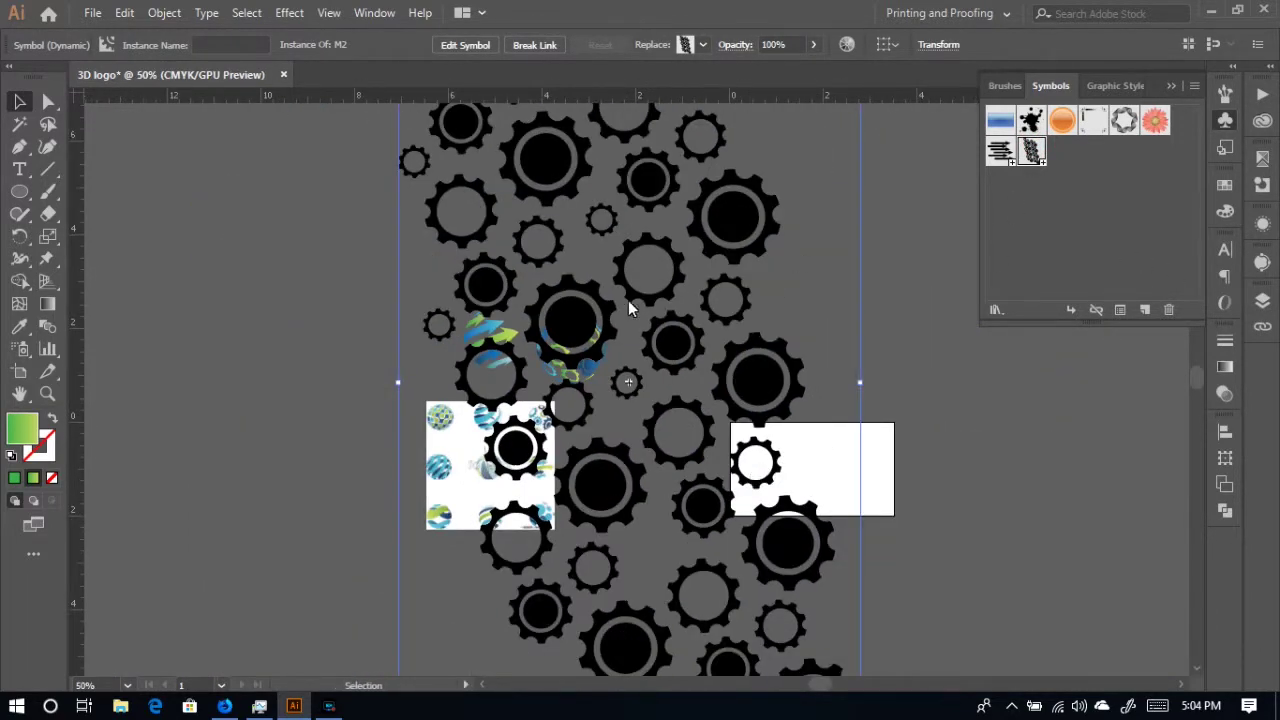
{"action": "left_click_drag", "start_coordinate": [580, 320], "coordinate": [812, 343]}
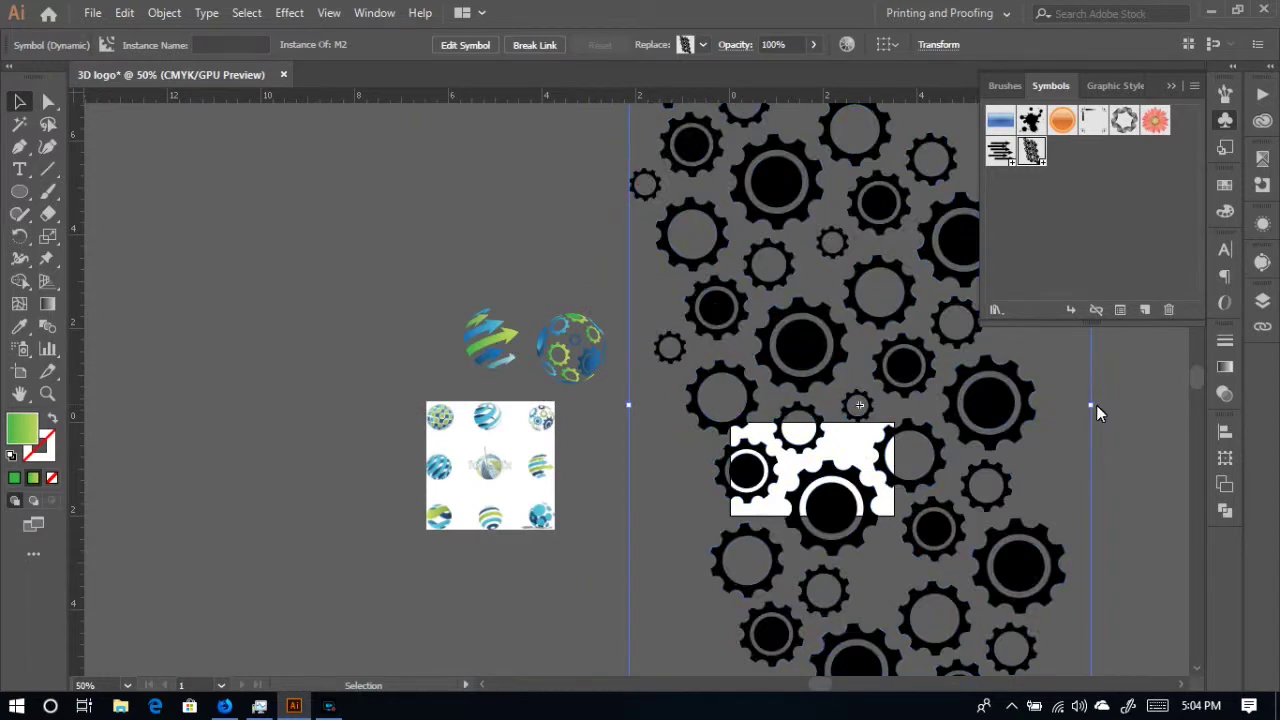
- Scale the gear-pattern instance down above the blank artboard and delete it from the canvas
{"action": "left_click_drag", "start_coordinate": [1096, 405], "coordinate": [777, 408]}
{"action": "left_click_drag", "start_coordinate": [694, 397], "coordinate": [722, 285]}
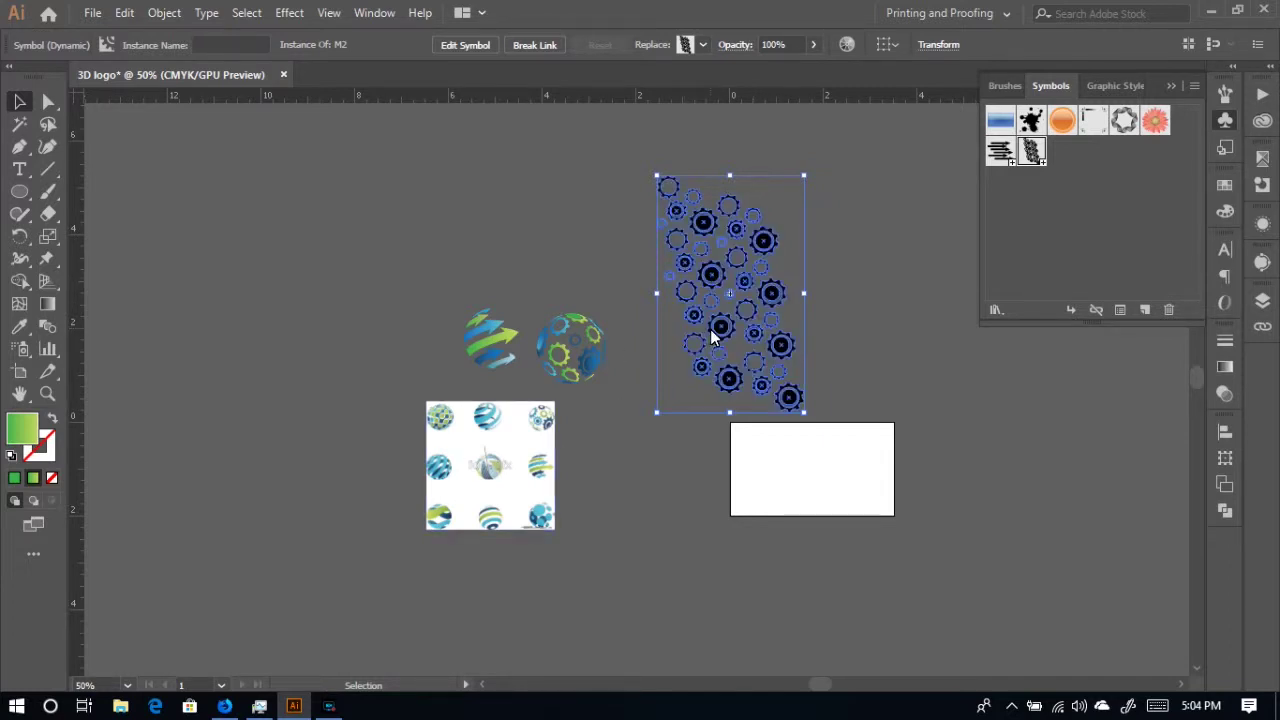
{"action": "scroll", "coordinate": [714, 329], "scroll_direction": "down", "scroll_amount": 2}
{"action": "scroll", "coordinate": [754, 298], "scroll_direction": "up", "scroll_amount": 3}
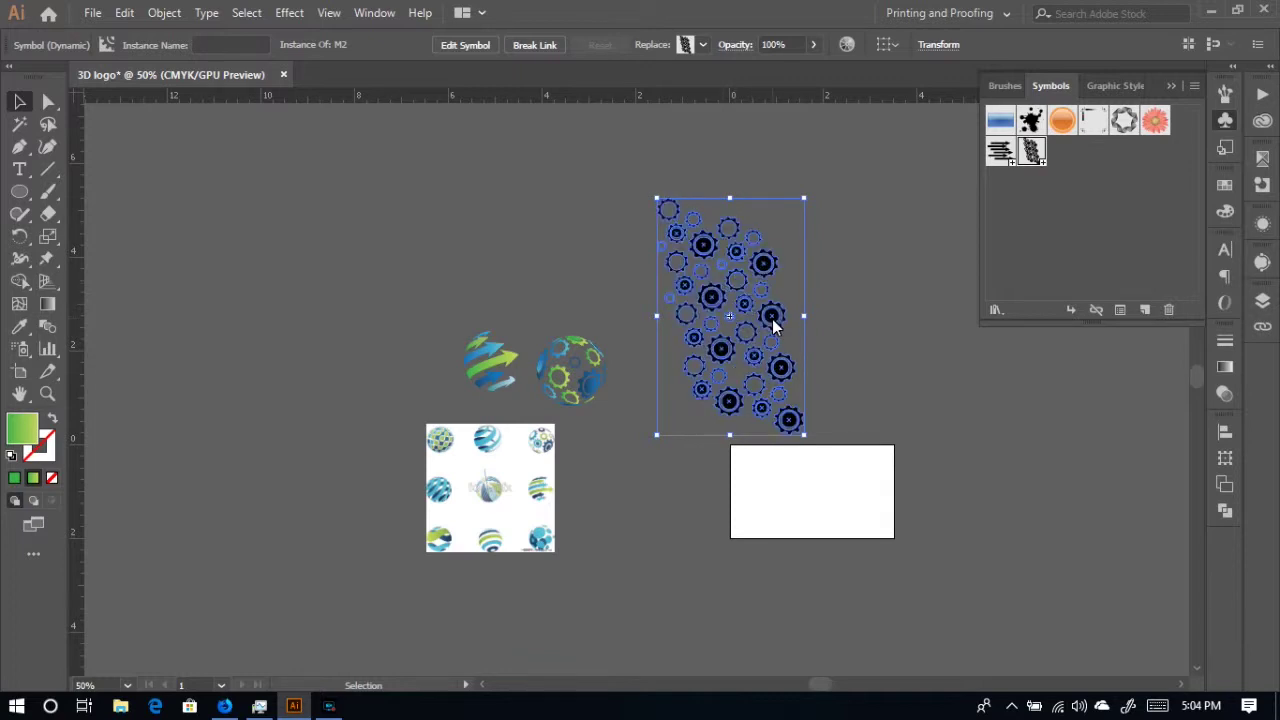
{"action": "key", "text": "Delete"}
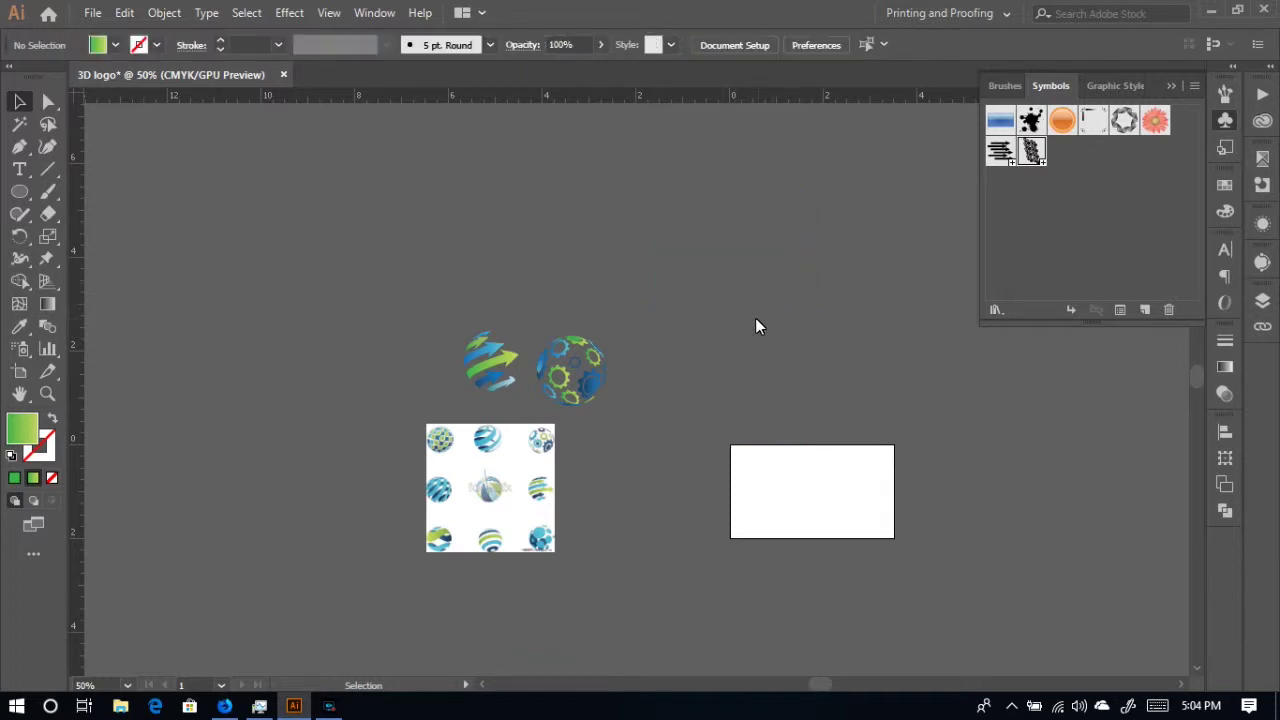
- Delete the gear-pattern and arrow-pattern symbols from the document's symbols and dismiss the mail notification
{"action": "left_click", "coordinate": [1034, 153]}
{"action": "left_click", "coordinate": [1168, 311]}
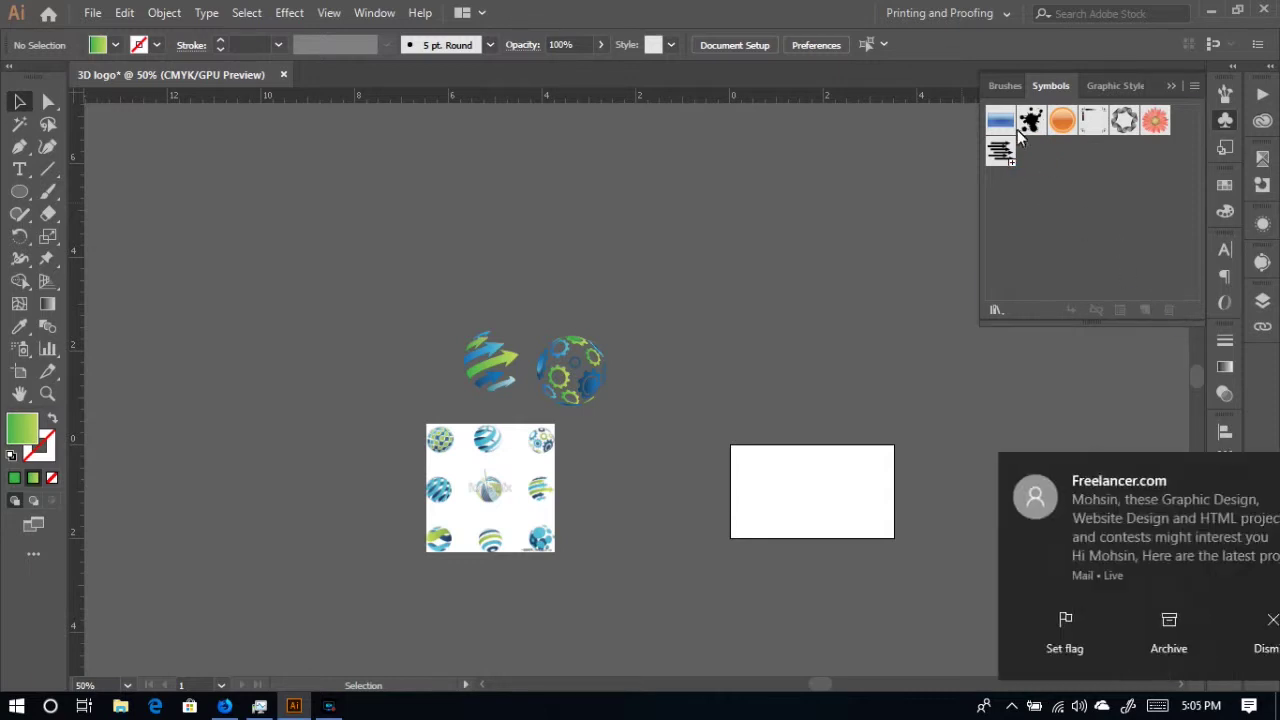
{"action": "left_click", "coordinate": [1003, 154]}
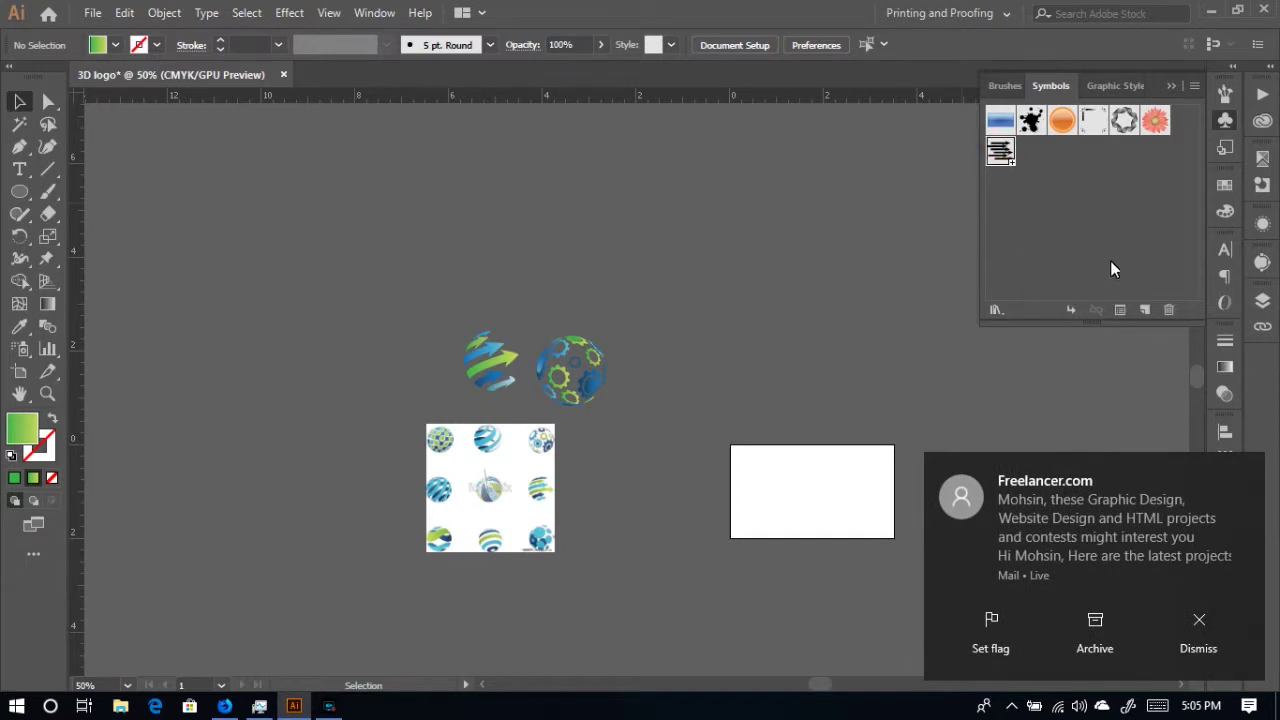
{"action": "left_click", "coordinate": [1169, 310]}
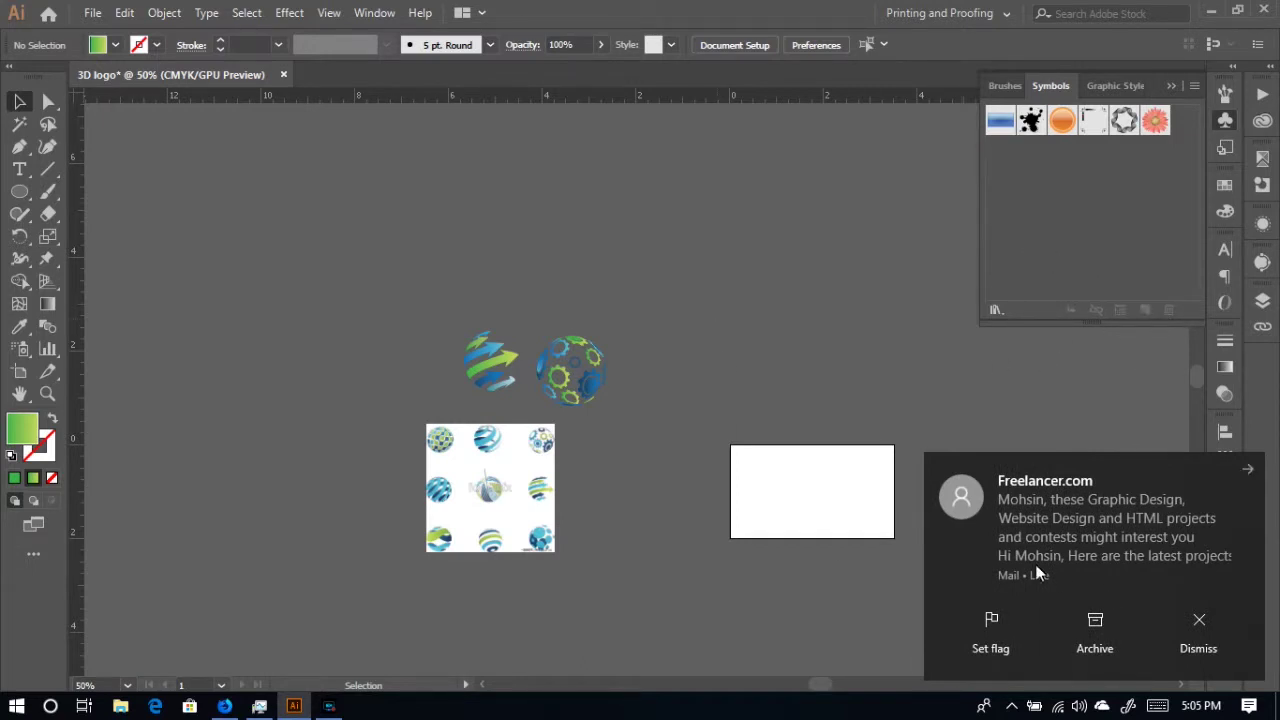
{"action": "left_click_drag", "start_coordinate": [1057, 570], "coordinate": [1098, 548]}
- Nudge the gear globe up one large increment so it lines up with the arrow globe
{"action": "scroll", "coordinate": [576, 398], "scroll_direction": "down", "scroll_amount": 1}
{"action": "scroll", "coordinate": [576, 398], "scroll_direction": "down", "scroll_amount": 1}
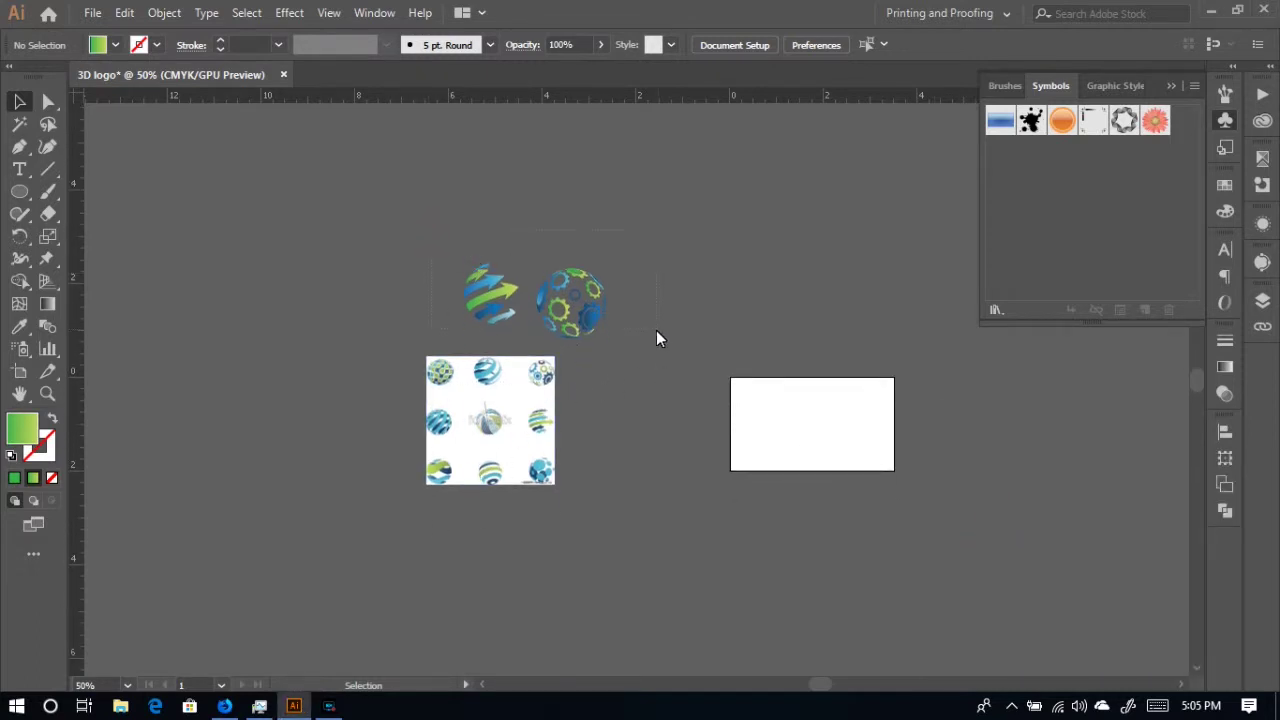
{"action": "left_click_drag", "start_coordinate": [651, 354], "coordinate": [600, 325]}
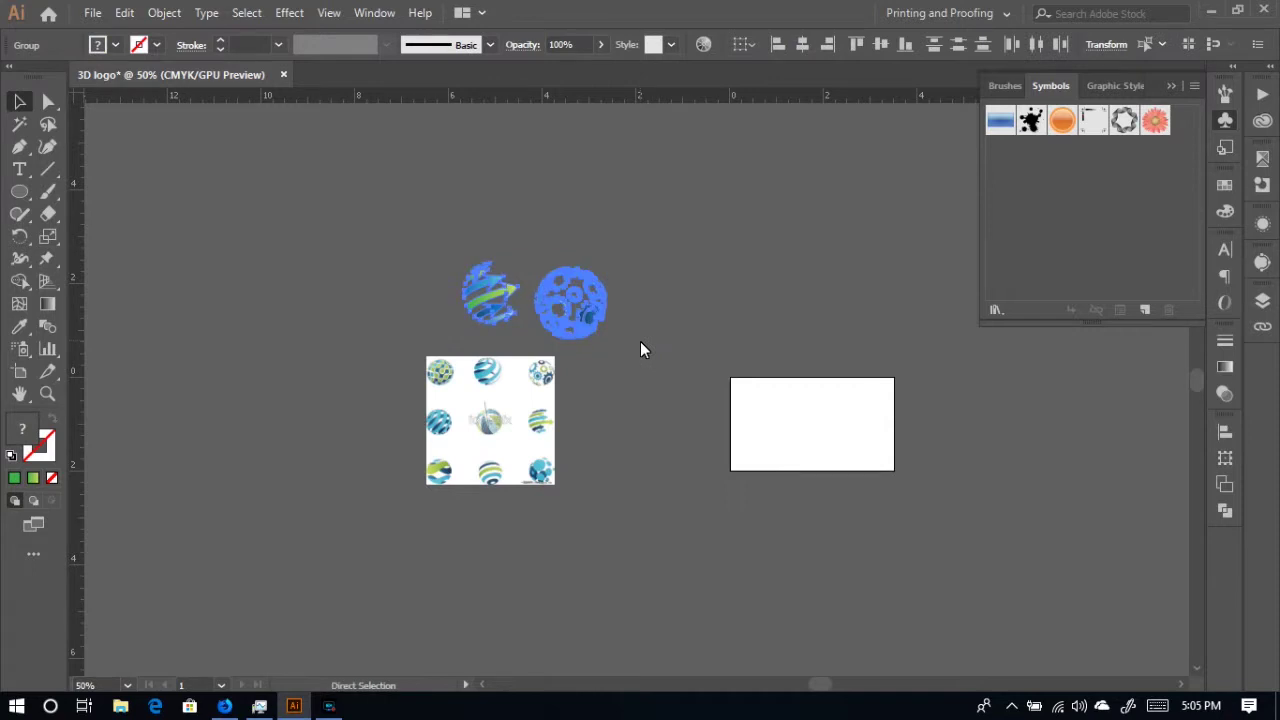
{"action": "key", "text": "ctrl+1"}
{"action": "scroll", "coordinate": [643, 349], "scroll_direction": "down", "scroll_amount": 3}
{"action": "scroll", "coordinate": [620, 400], "scroll_direction": "down", "scroll_amount": 1}
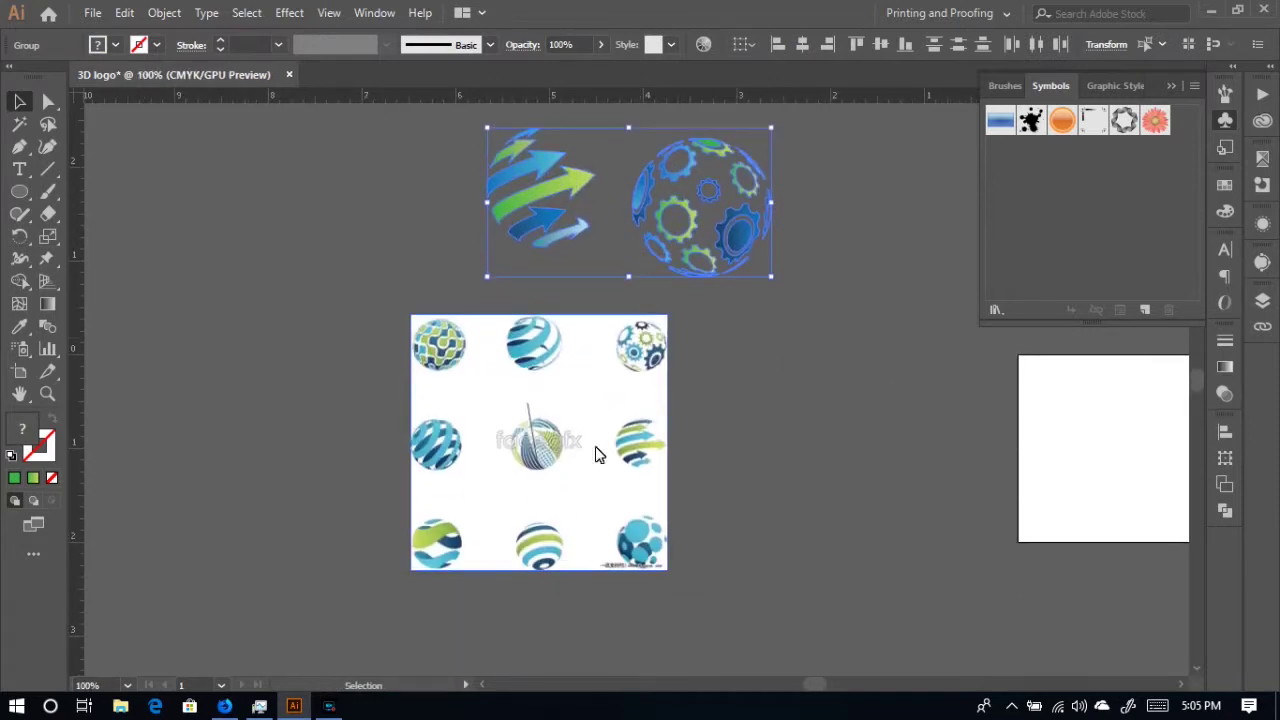
{"action": "scroll", "coordinate": [740, 380], "scroll_direction": "up", "scroll_amount": 2}
{"action": "left_click", "coordinate": [878, 379]}
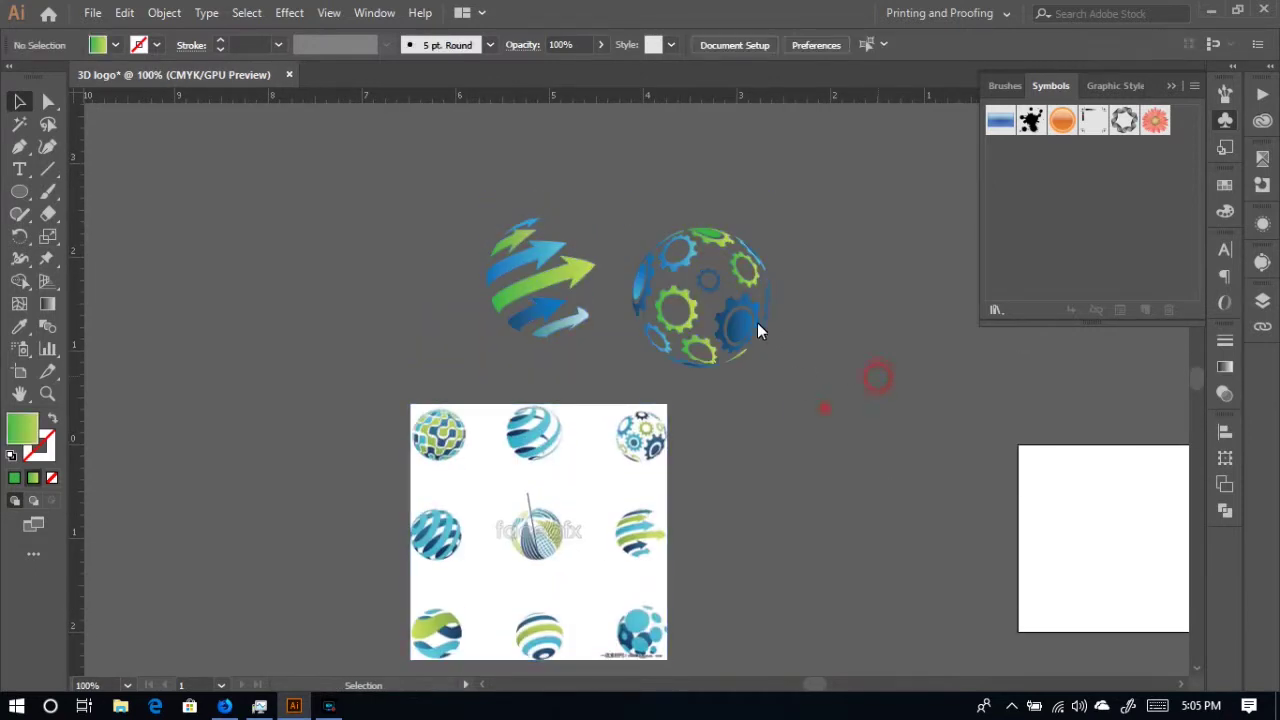
{"action": "left_click", "coordinate": [668, 224]}
{"action": "left_click", "coordinate": [806, 325]}
{"action": "left_click", "coordinate": [785, 370]}
{"action": "left_click", "coordinate": [632, 224]}
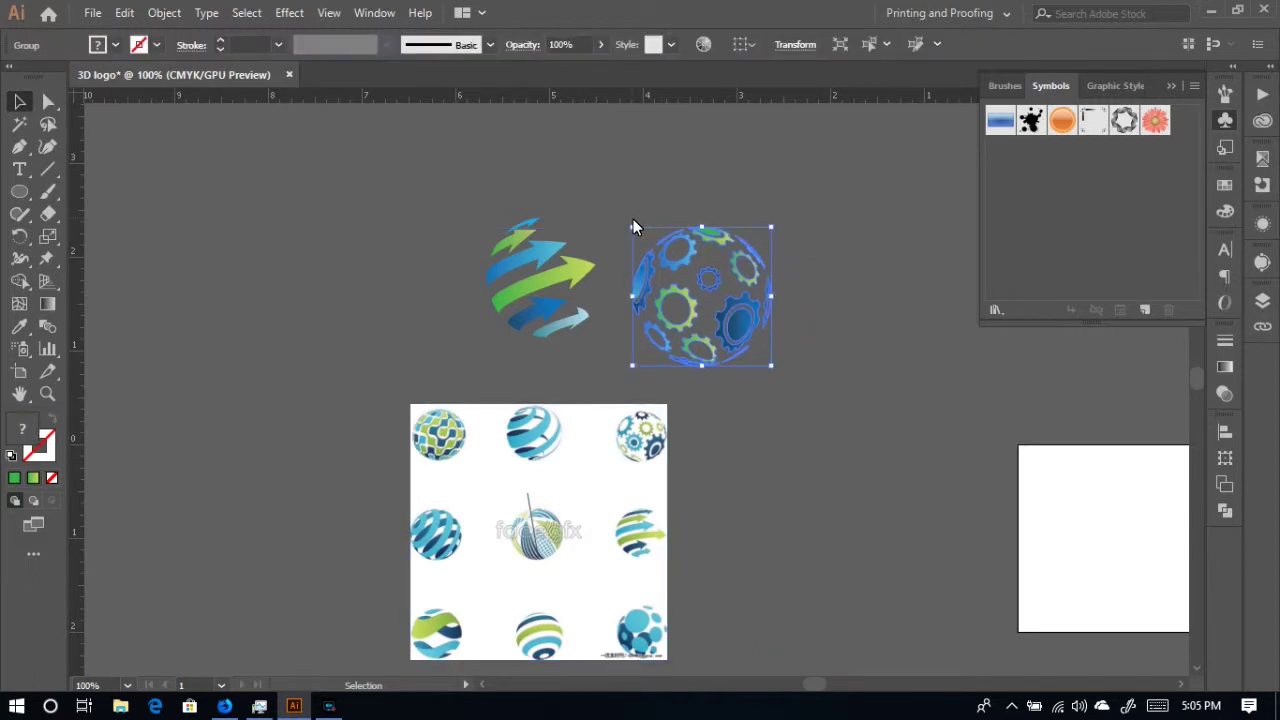
{"action": "key", "text": "shift+Up"}
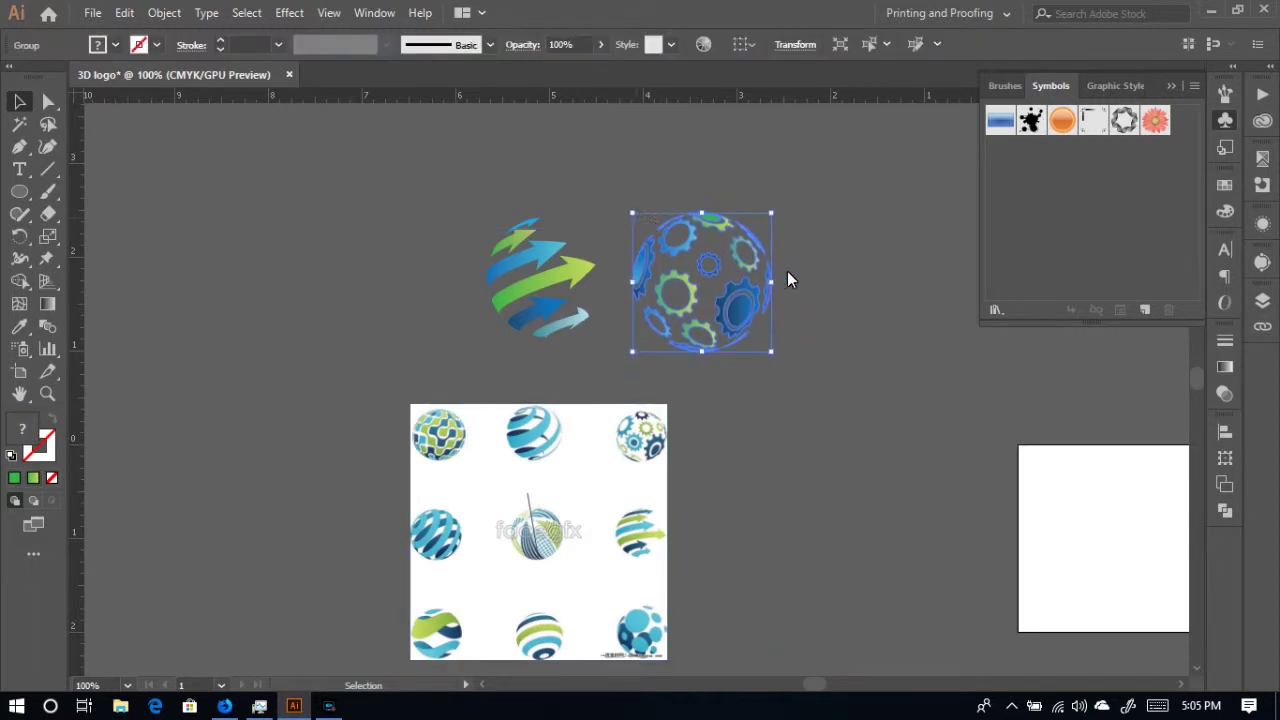
{"action": "left_click", "coordinate": [849, 312]}
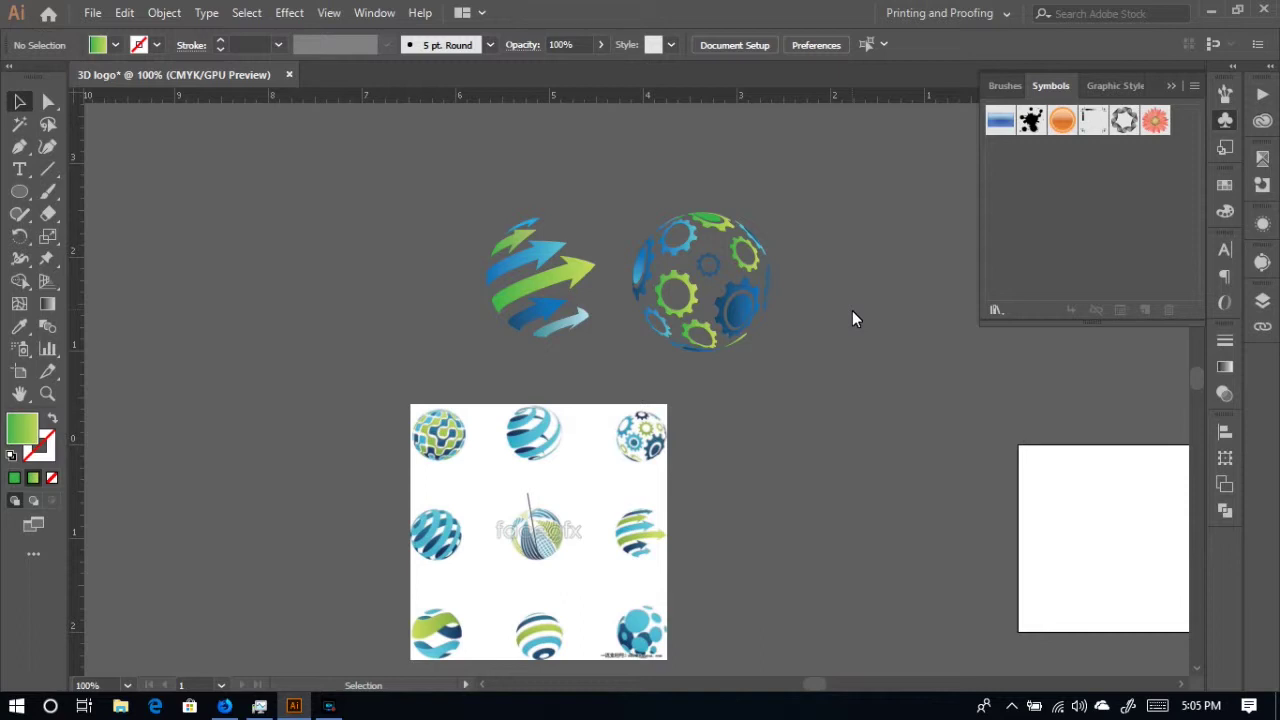
- Move the arrow globe and the gear globe together onto the white artboard
{"action": "scroll", "coordinate": [853, 312], "scroll_direction": "down", "scroll_amount": 3}
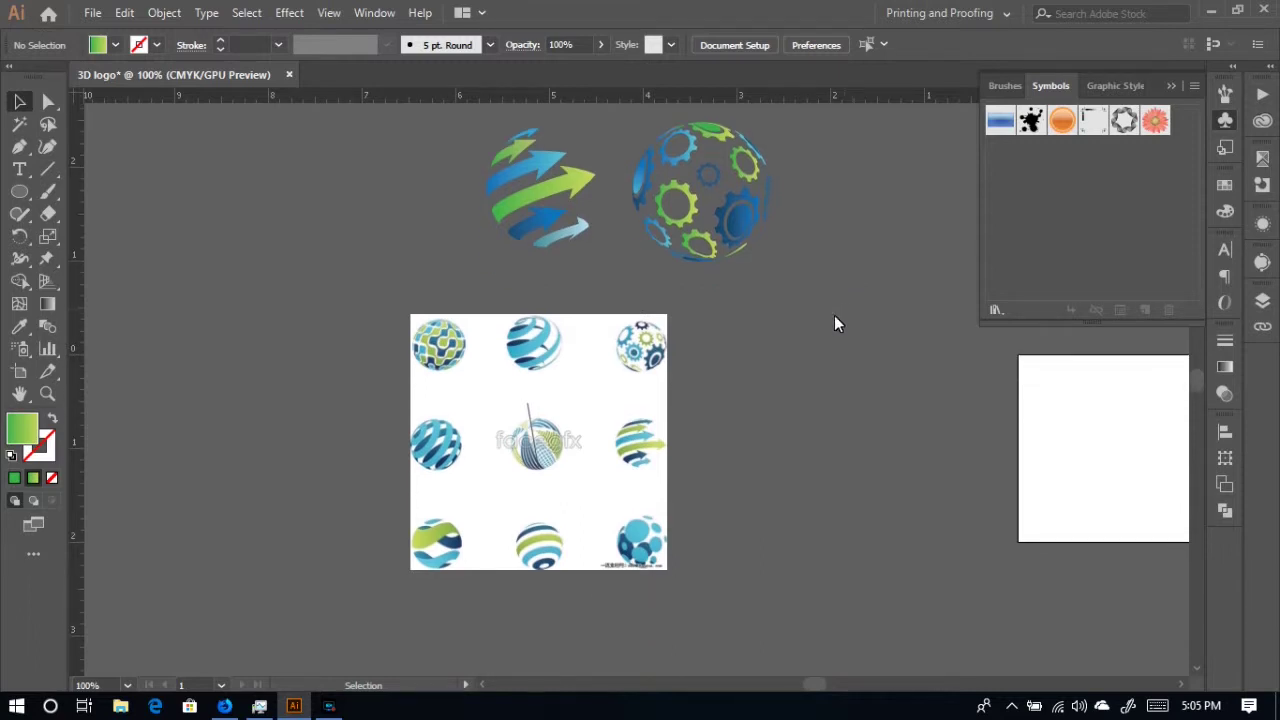
{"action": "scroll", "coordinate": [815, 387], "scroll_direction": "right", "scroll_amount": 7}
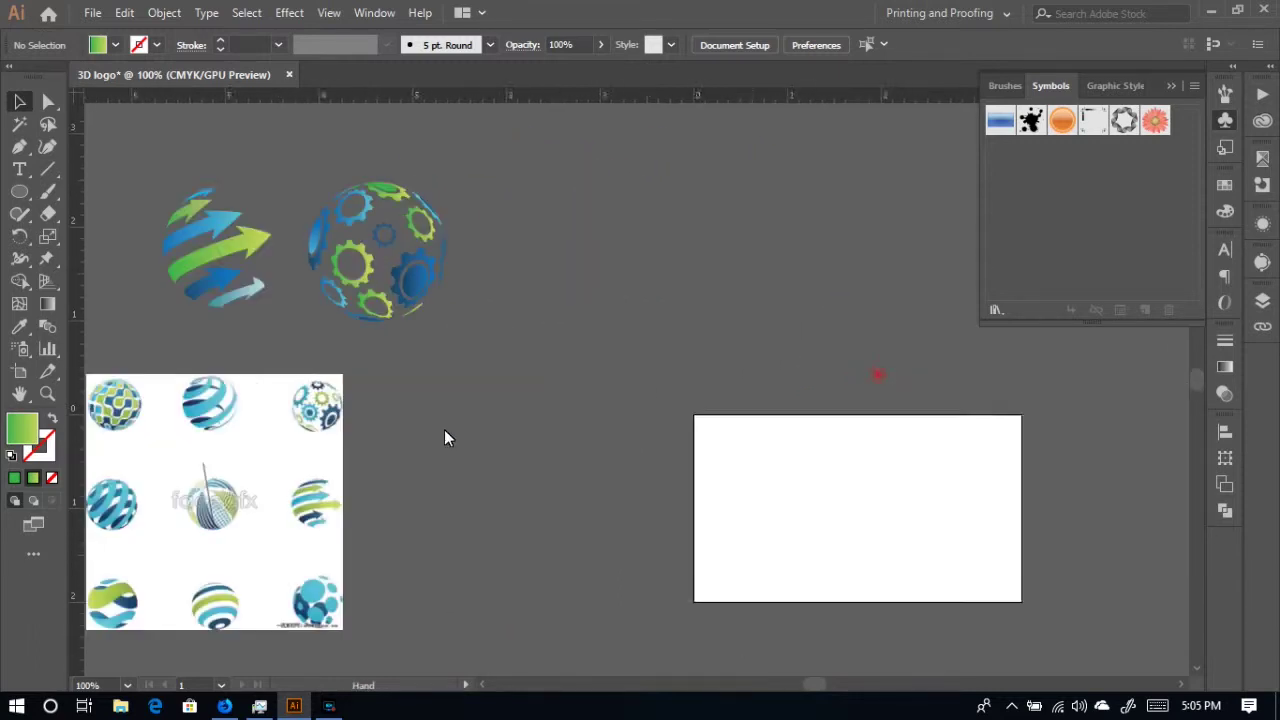
{"action": "scroll", "coordinate": [629, 288], "scroll_direction": "up", "scroll_amount": 1}
{"action": "scroll", "coordinate": [245, 101], "scroll_direction": "up", "scroll_amount": 1}
{"action": "left_click_drag", "start_coordinate": [302, 210], "coordinate": [866, 471]}
{"action": "left_click", "coordinate": [564, 424]}
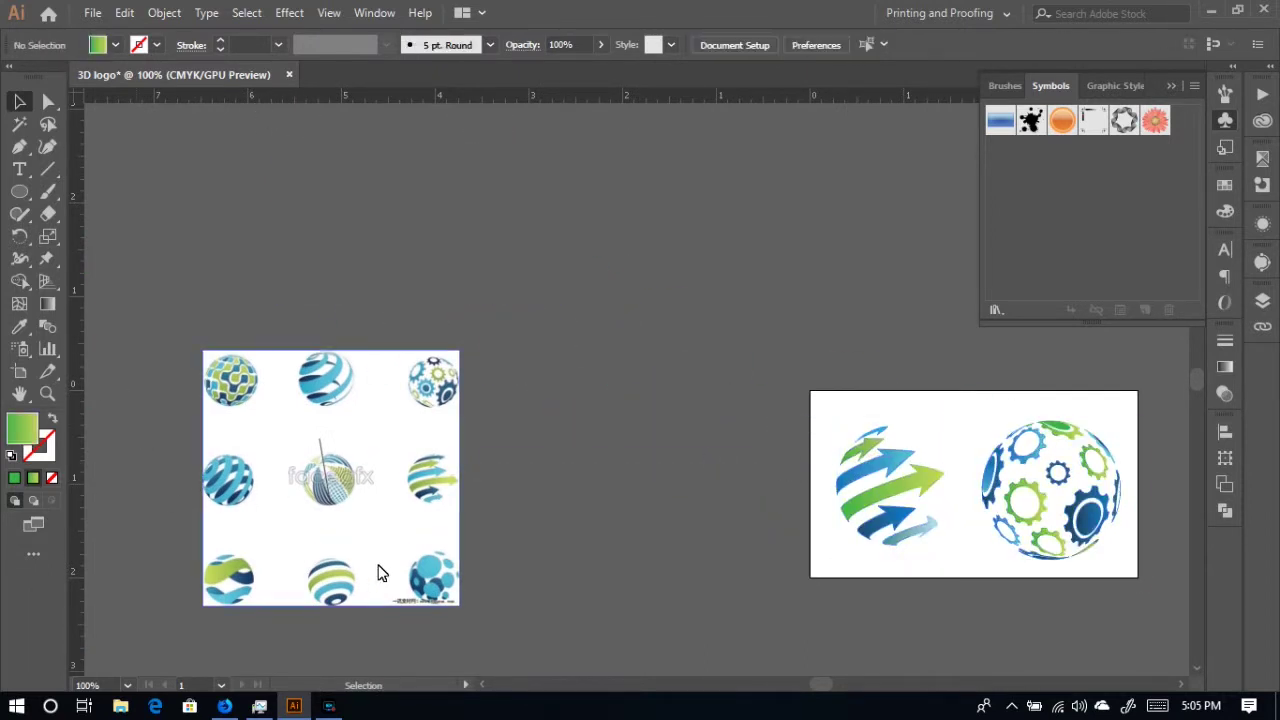
{"action": "scroll", "coordinate": [270, 586], "scroll_direction": "down", "scroll_amount": 2}
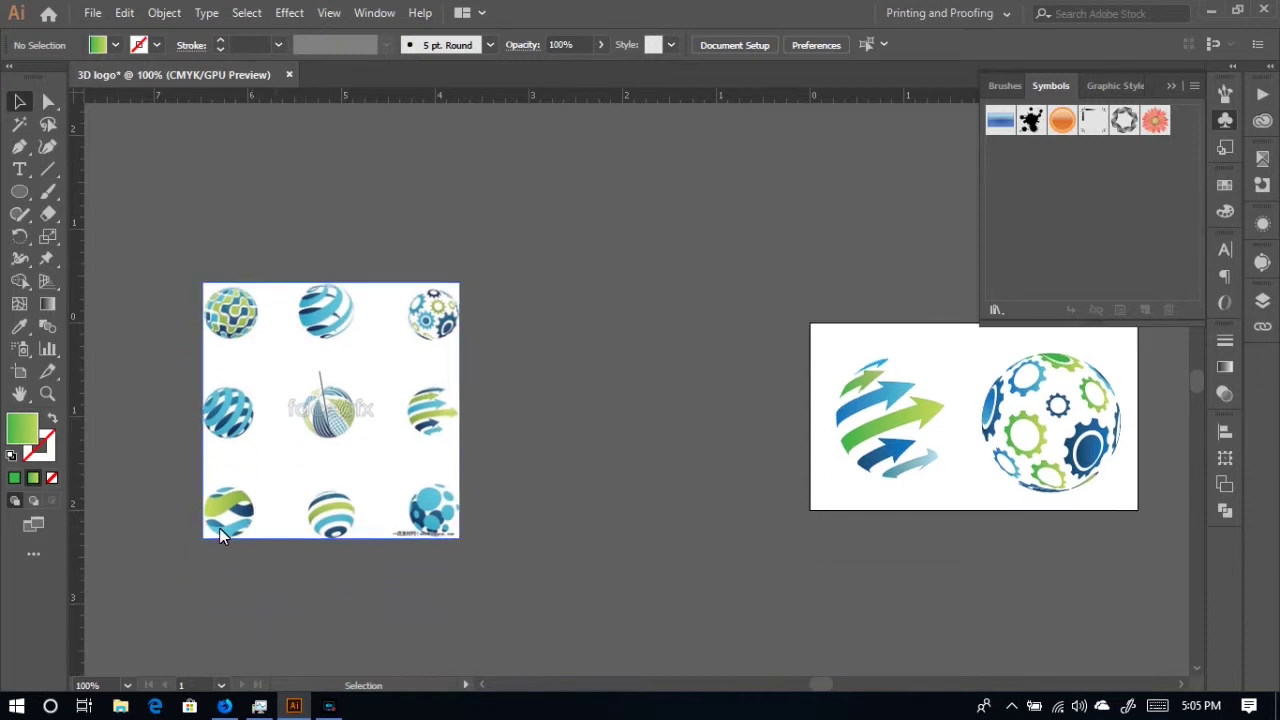